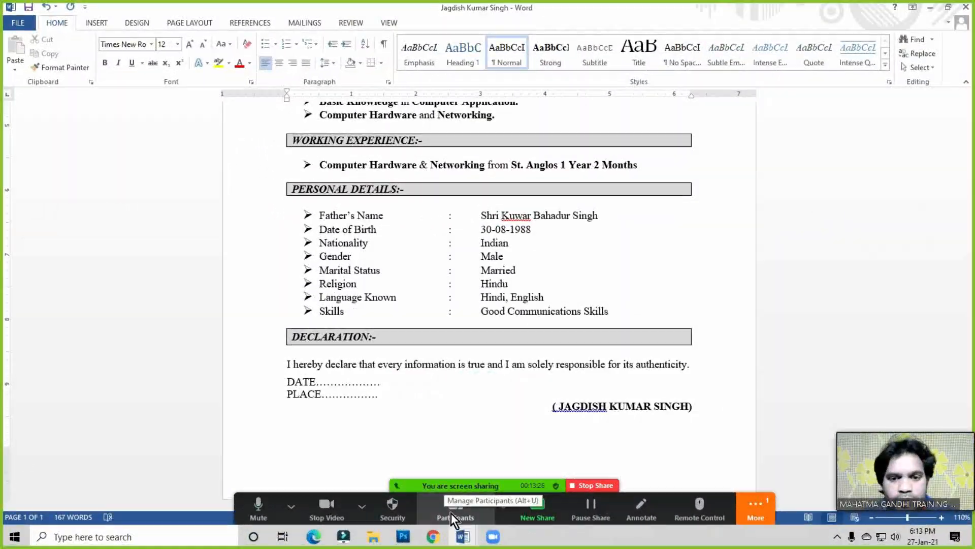
left_click(449, 514)
left_click(586, 287)
left_click(611, 304)
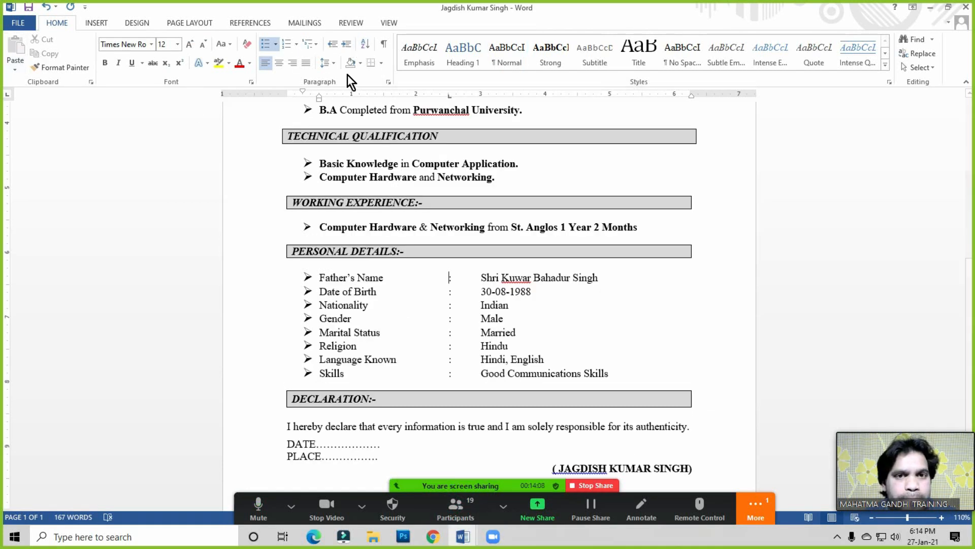
left_click(471, 315)
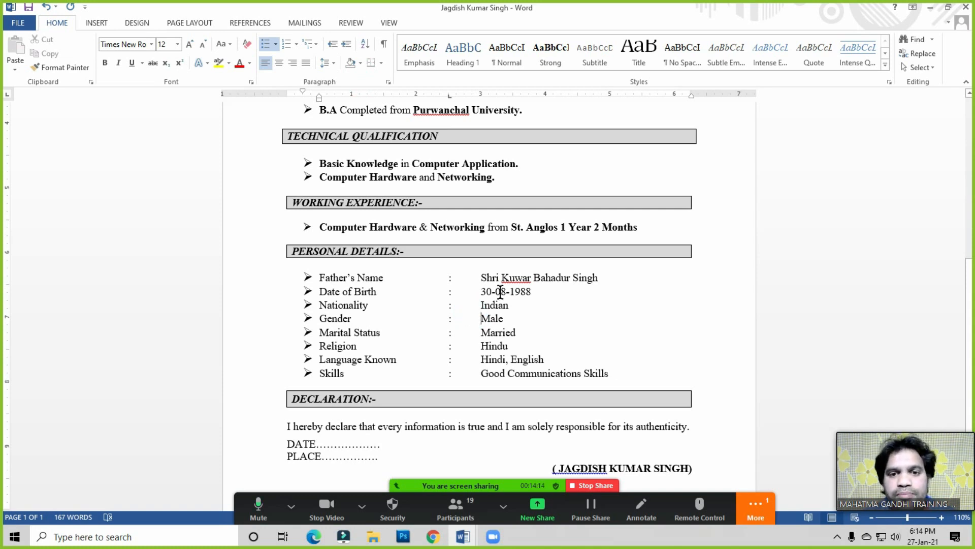
- Mute all participants of the Zoom meeting from the participant list, confirm, and close the list
left_click(450, 509)
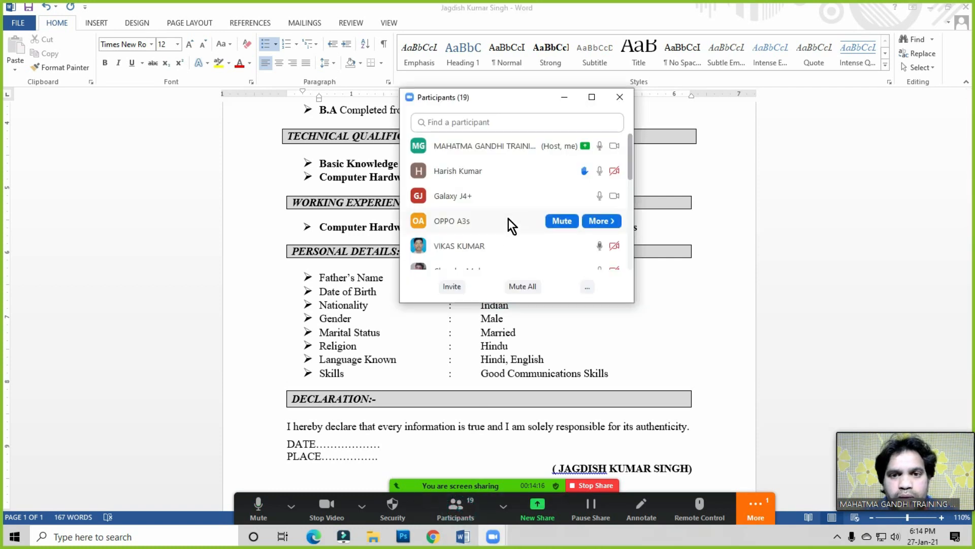
left_click_drag(525, 100, 481, 96)
left_click(485, 286)
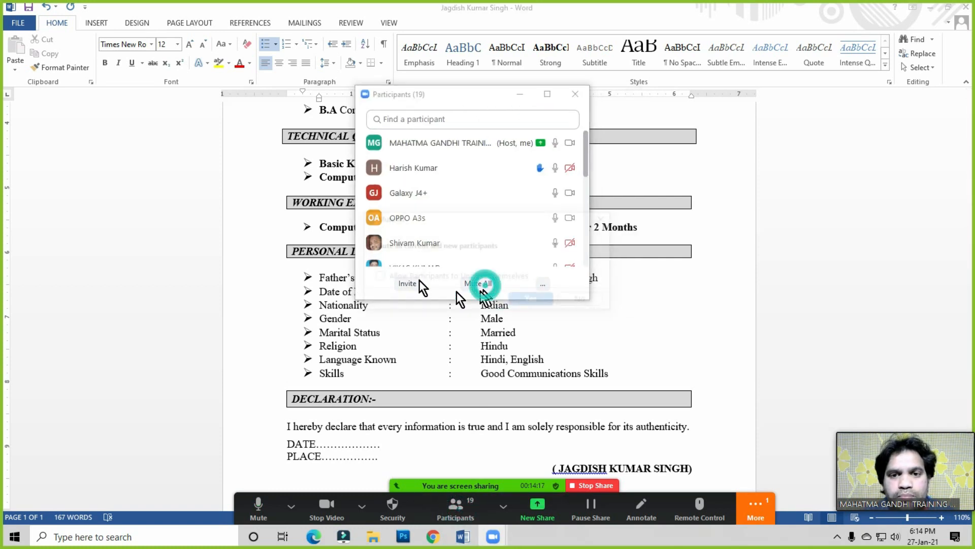
left_click(527, 301)
left_click(574, 94)
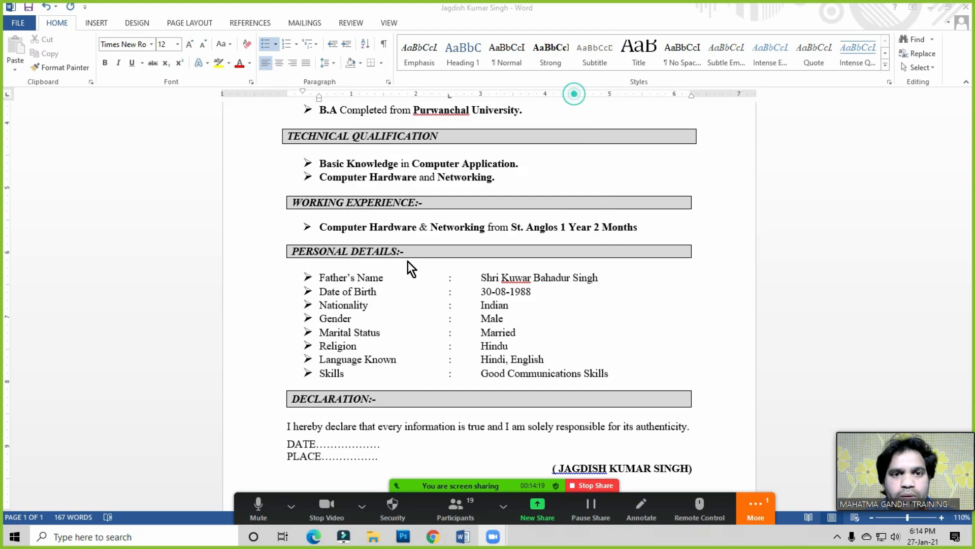
- Create a new blank document in Word
left_click(405, 291)
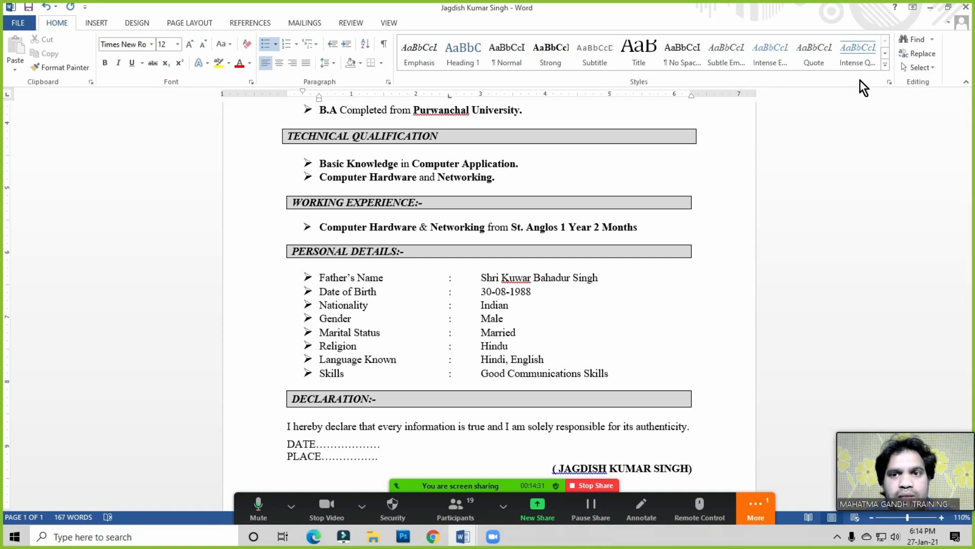
left_click(435, 174)
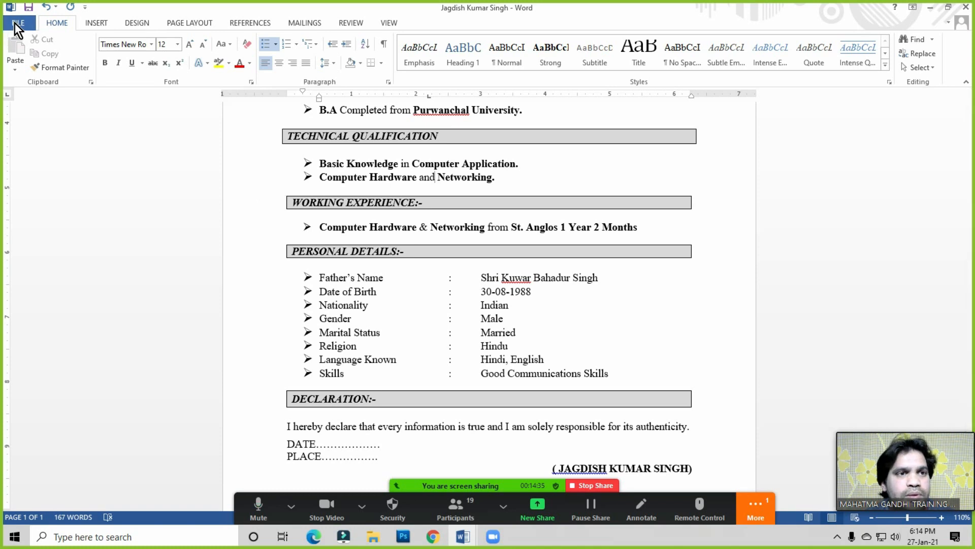
left_click(18, 24)
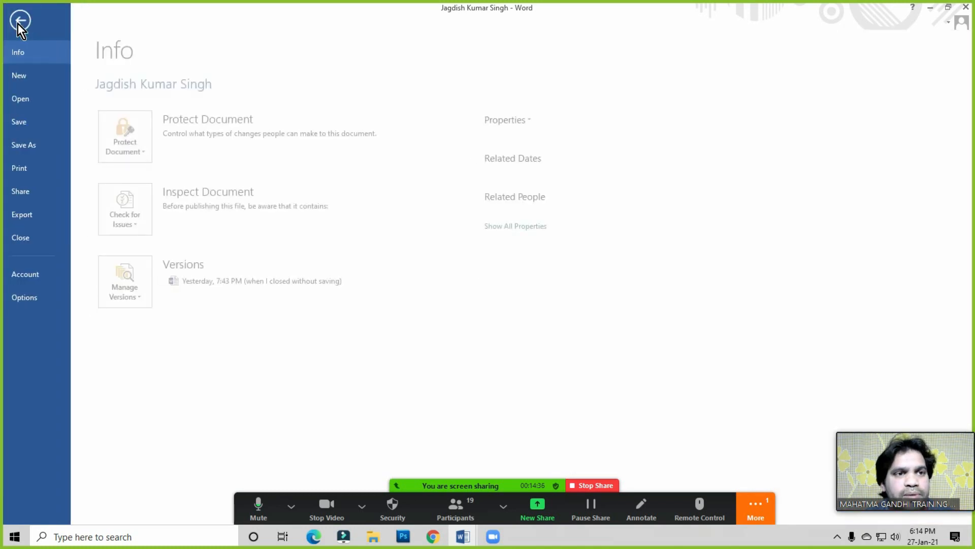
left_click(32, 81)
left_click(162, 191)
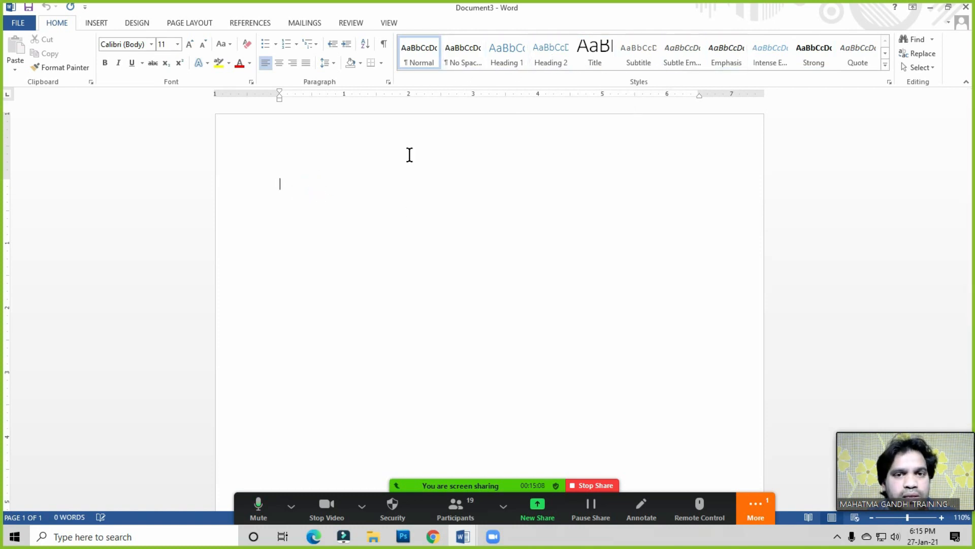
- Enter the title "Basic Computer Course" on the first line and apply the Heading 1 style to it
left_click(305, 188)
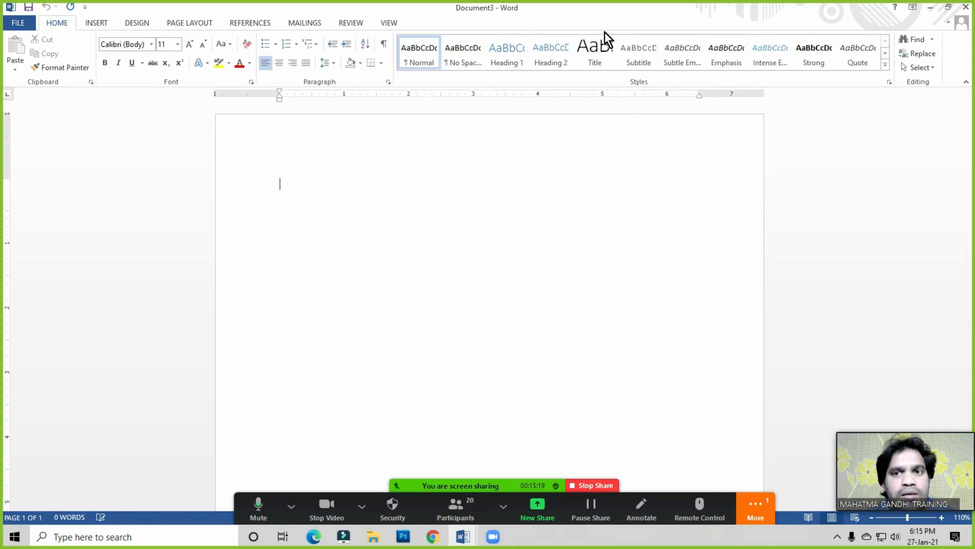
left_click(312, 191)
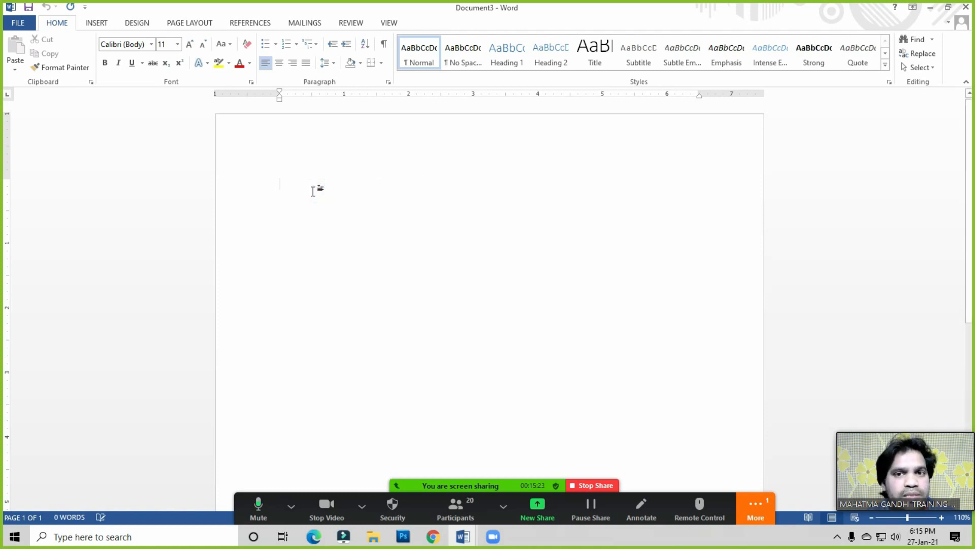
left_click(313, 191)
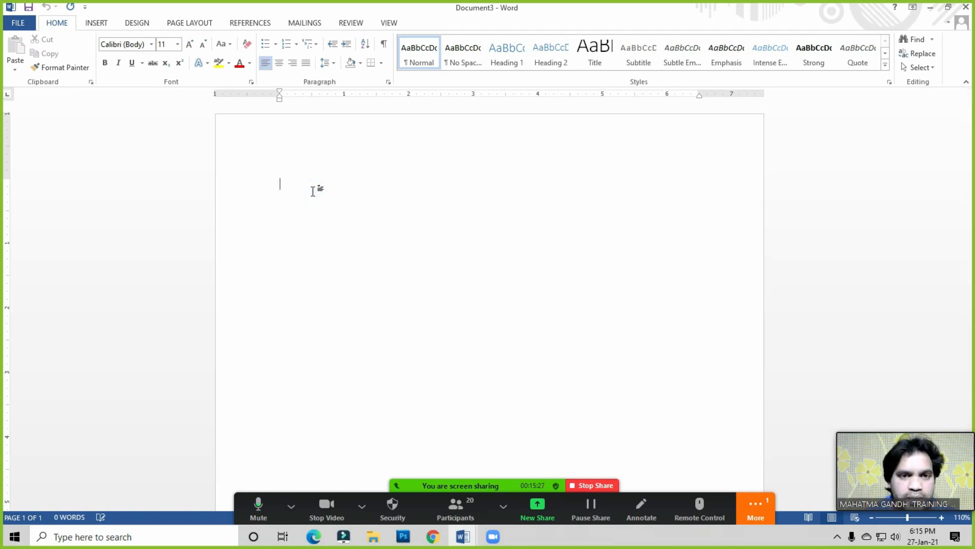
type("Basic Computer Course")
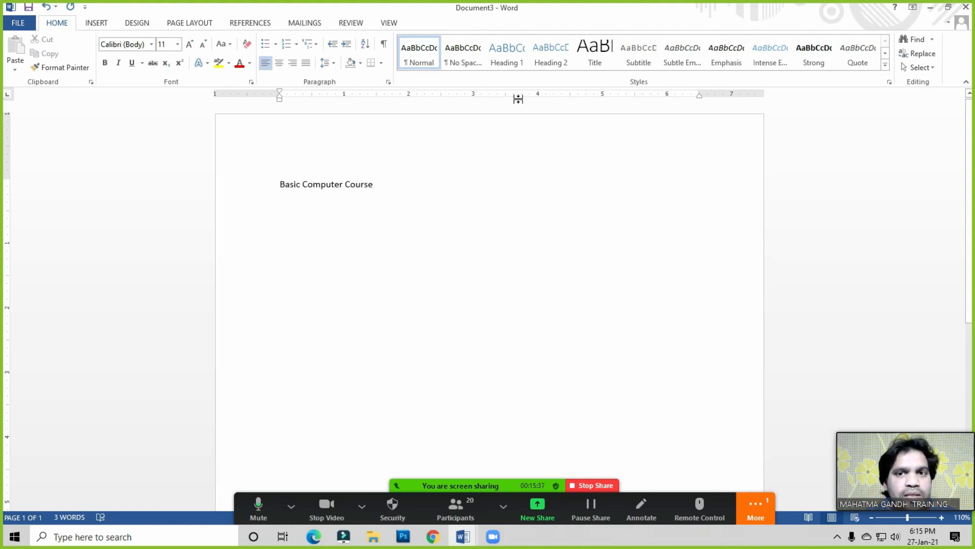
left_click(513, 60)
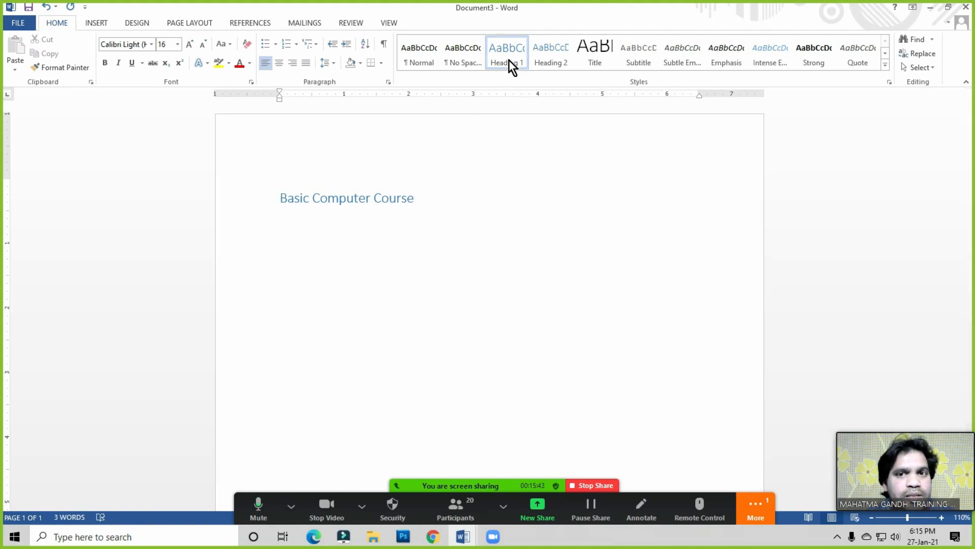
- Enlarge the "Basic Computer Course" heading to font size 24 and make it bold
left_click(428, 197)
left_click_drag(295, 198, 277, 200)
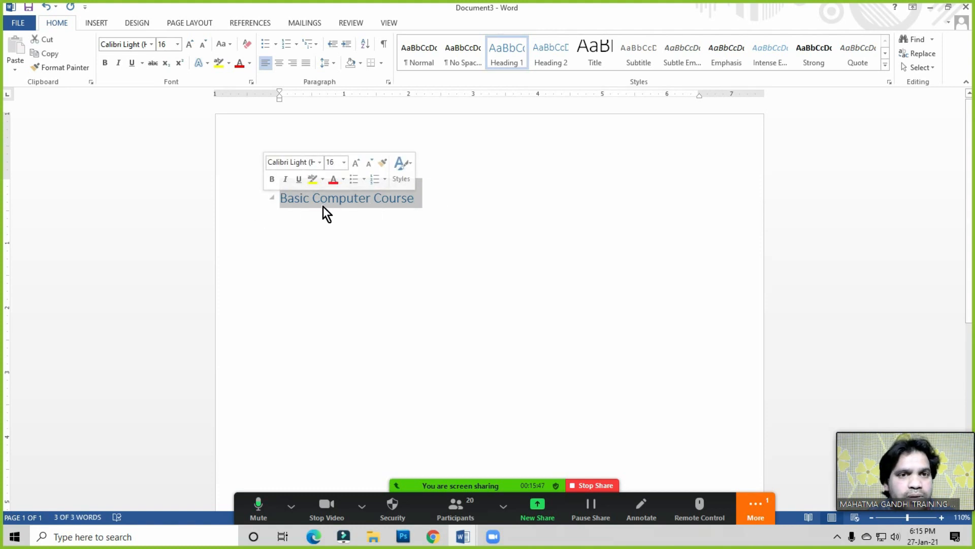
left_click(191, 46)
left_click(191, 45)
left_click(191, 46)
left_click(191, 46)
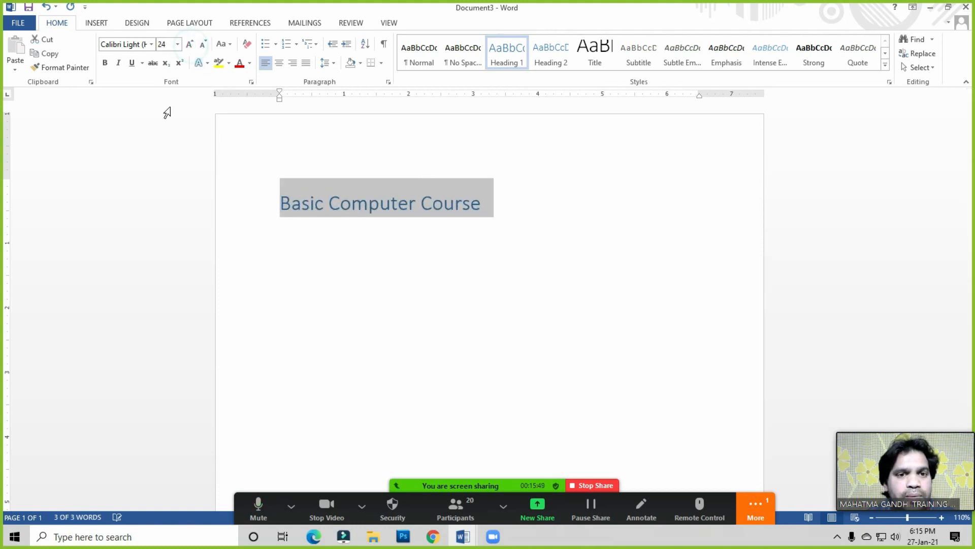
left_click(108, 65)
left_click(349, 209)
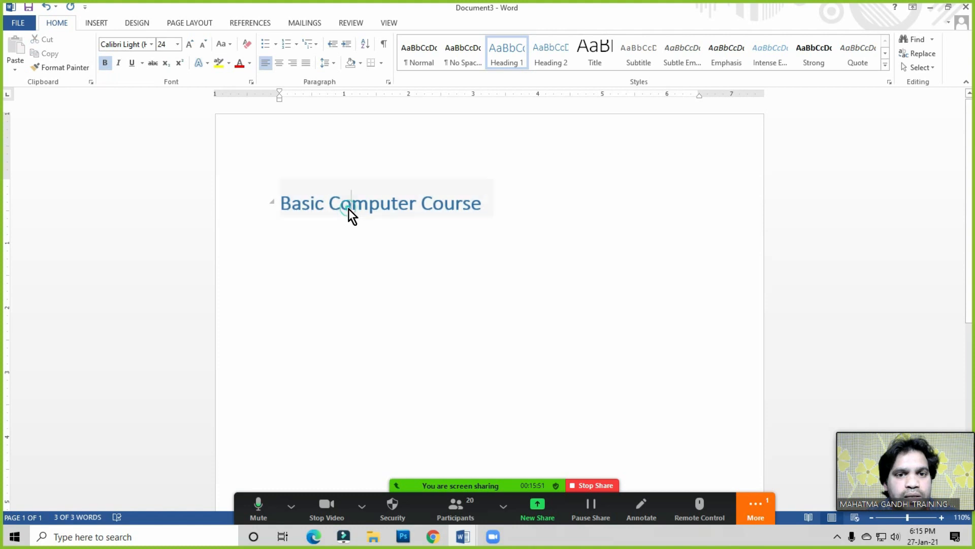
left_click(288, 203)
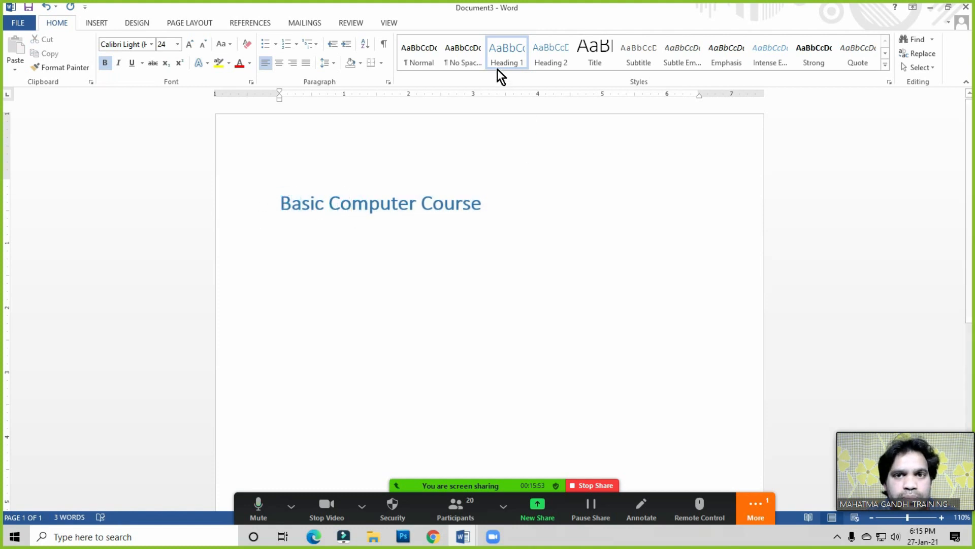
left_click(398, 214)
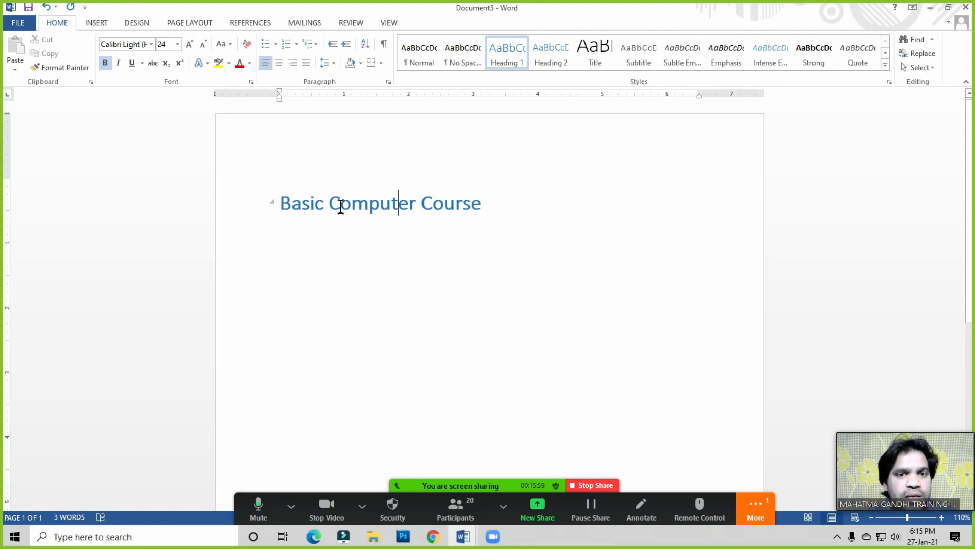
left_click(452, 204)
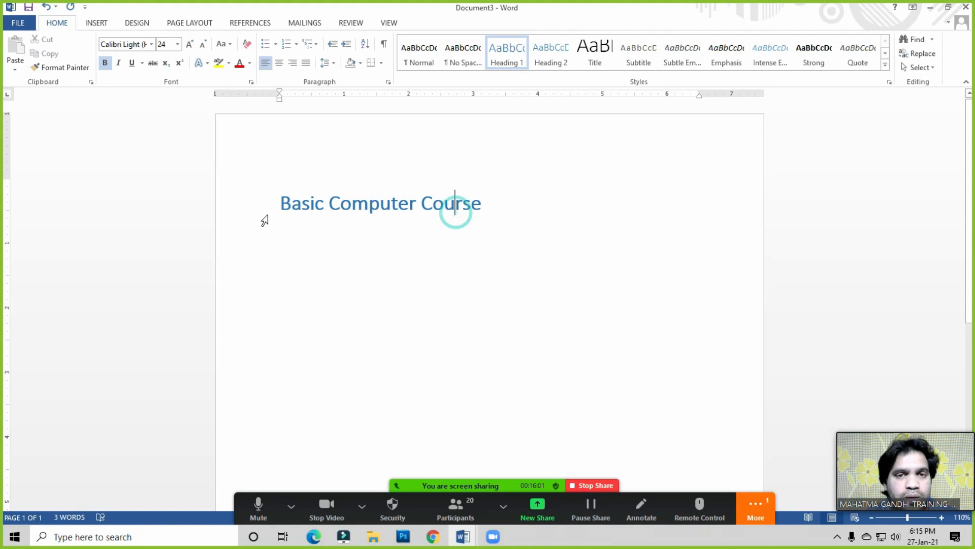
left_click(390, 202)
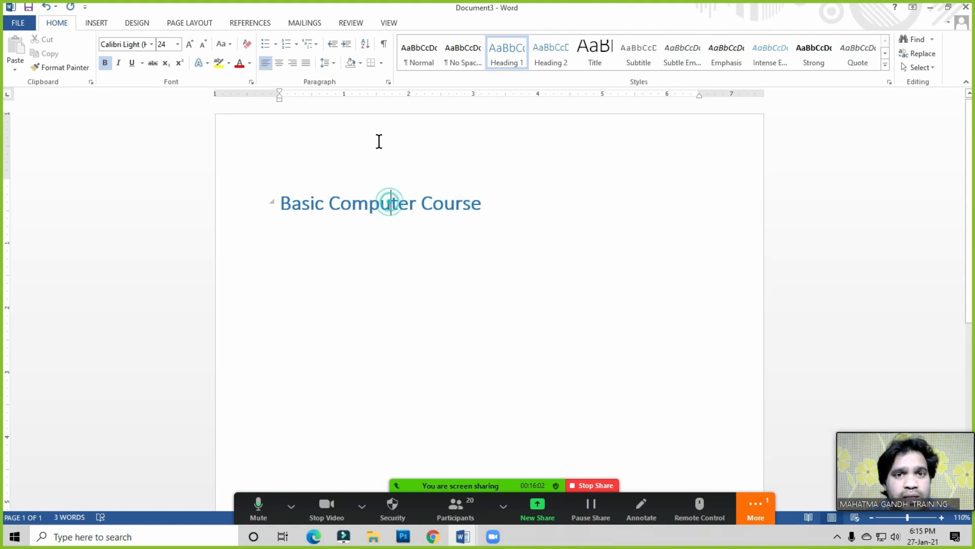
- Show the Navigation pane beside the document
left_click(389, 22)
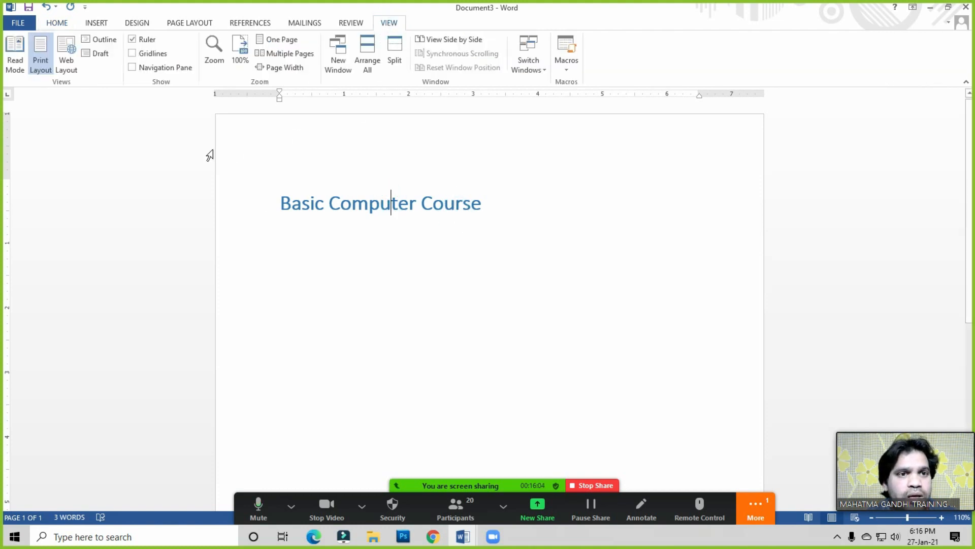
left_click(175, 67)
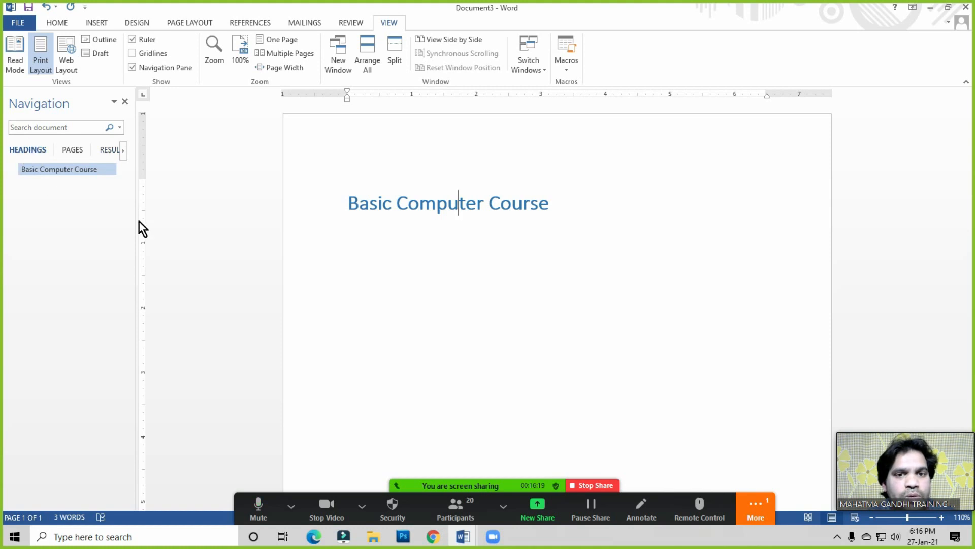
- Switch the "Basic Computer Course" title to the Normal style and back to Heading 1
left_click(57, 22)
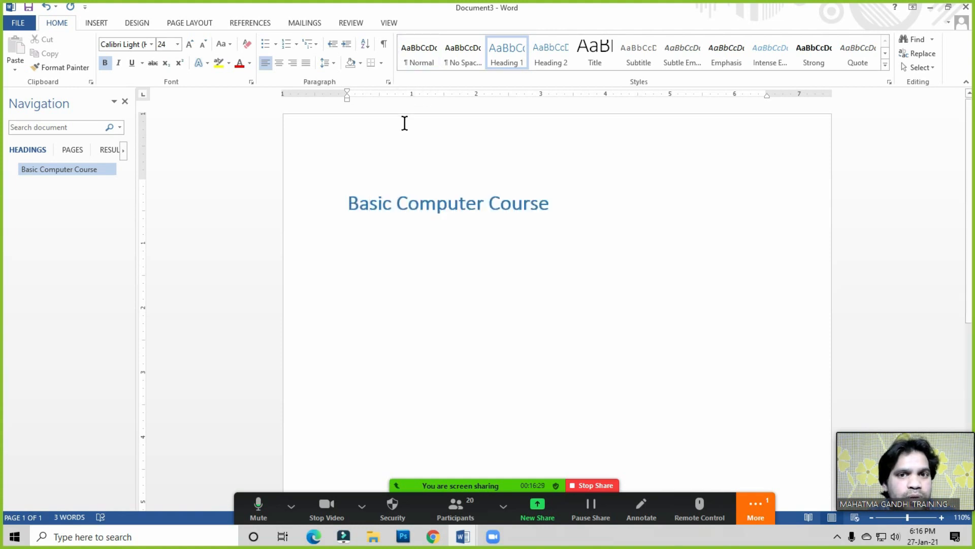
left_click(419, 54)
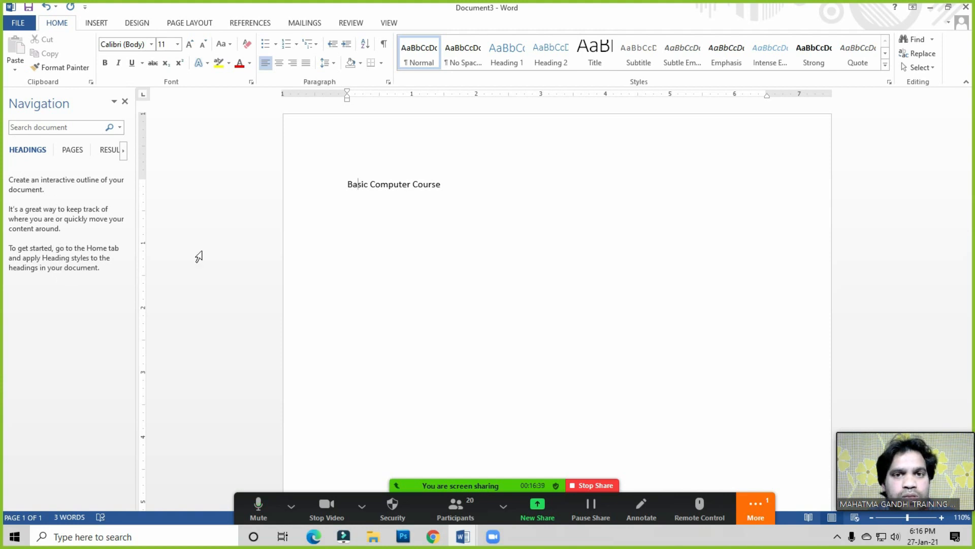
left_click(507, 55)
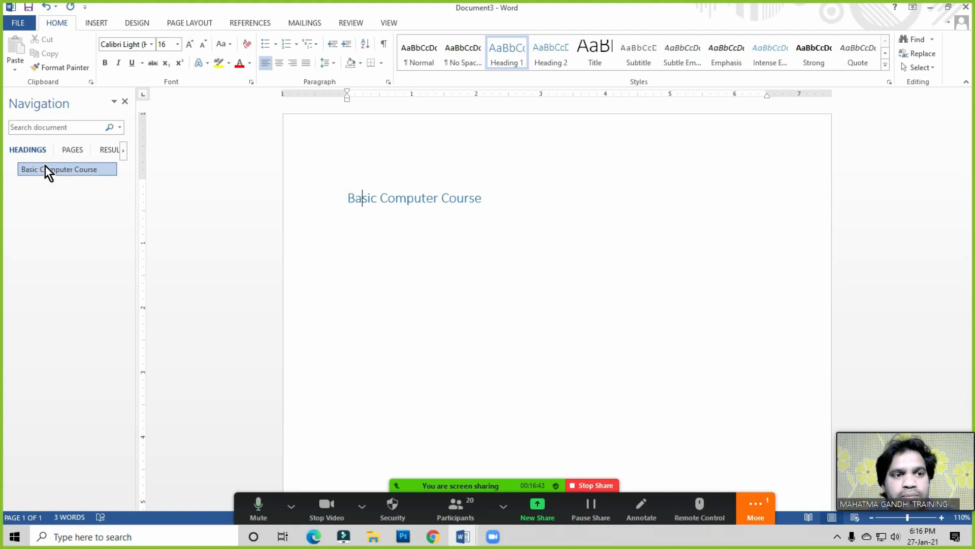
- Set the "Basic Computer Course" heading to font size 22 and bold
left_click_drag(502, 199, 352, 209)
left_click(191, 44)
left_click(191, 45)
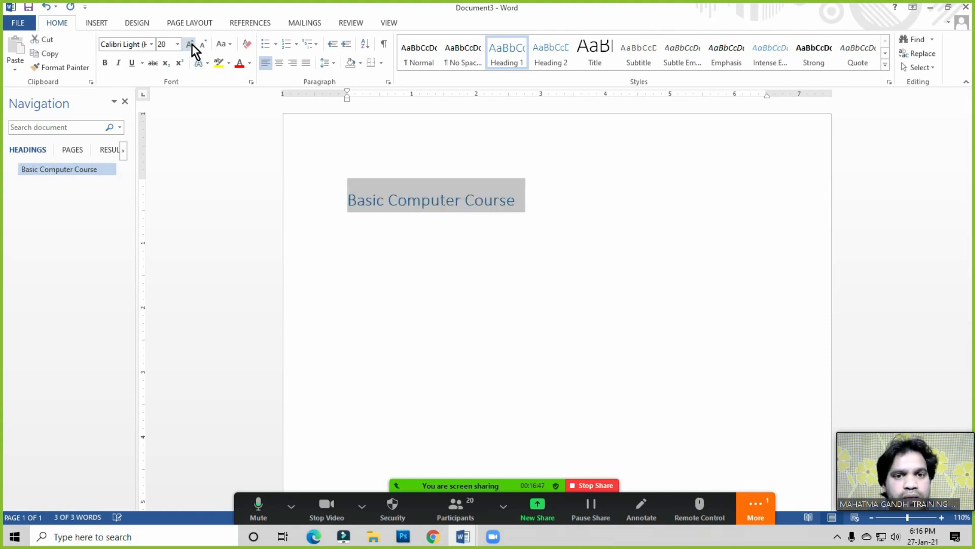
left_click(192, 44)
left_click(106, 63)
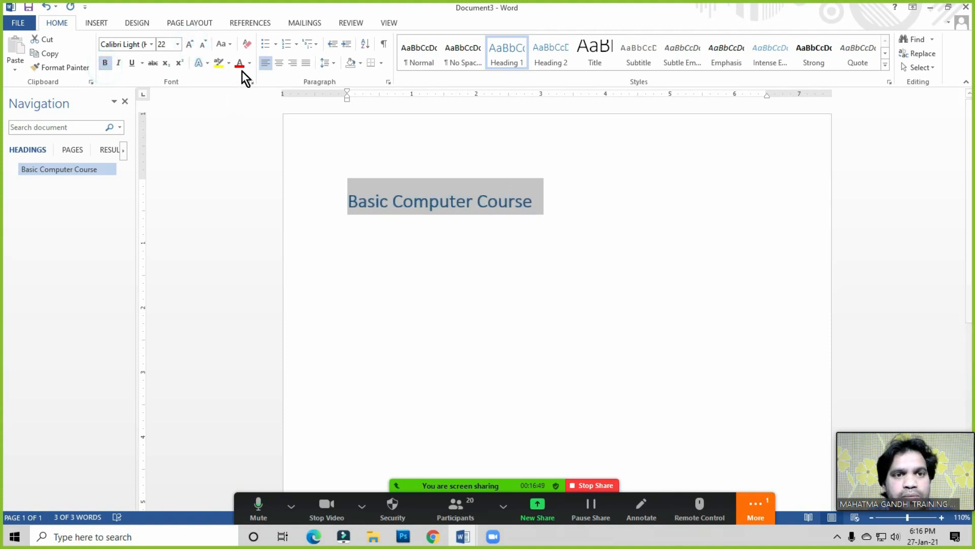
left_click(533, 205)
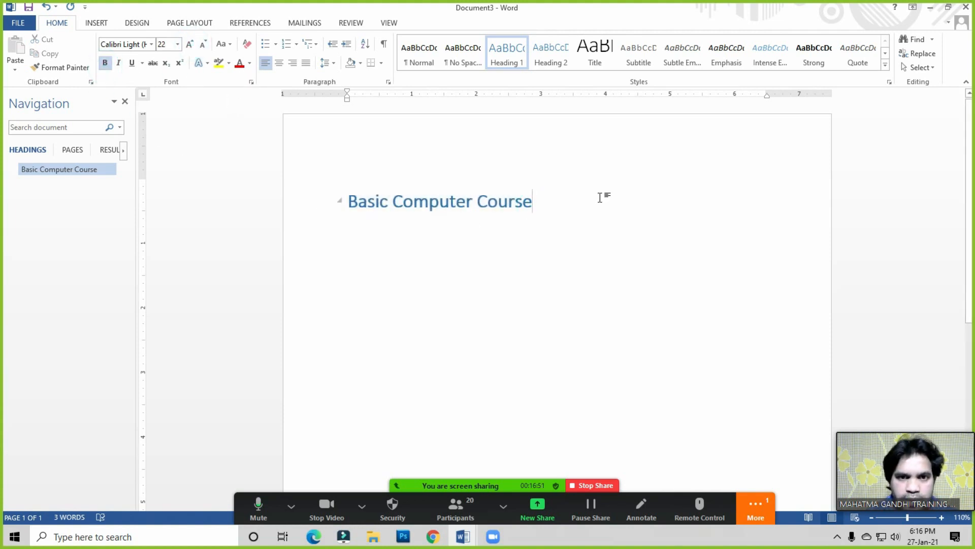
- Generate two paragraphs of three-sentence sample text below the heading with =rand (2,3)
key("Return")
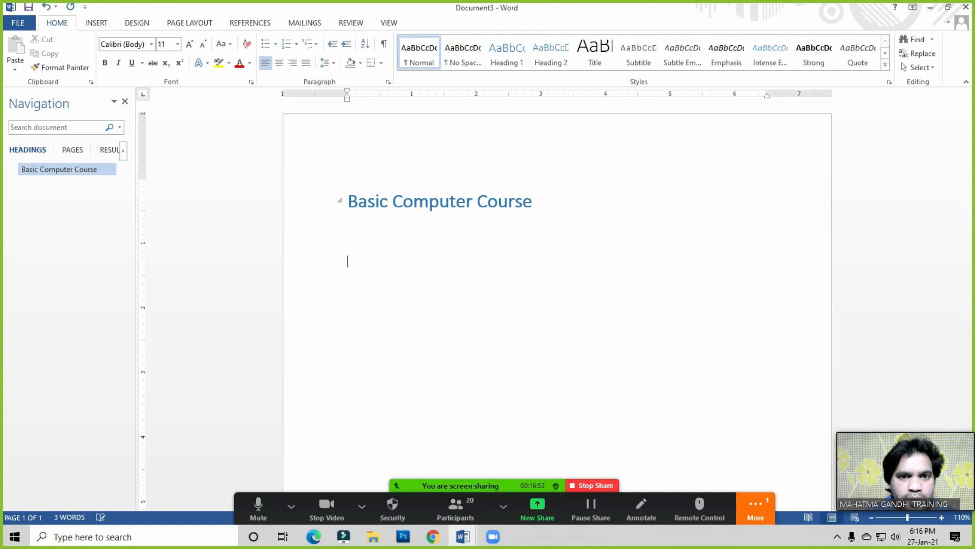
type("nd (2,")
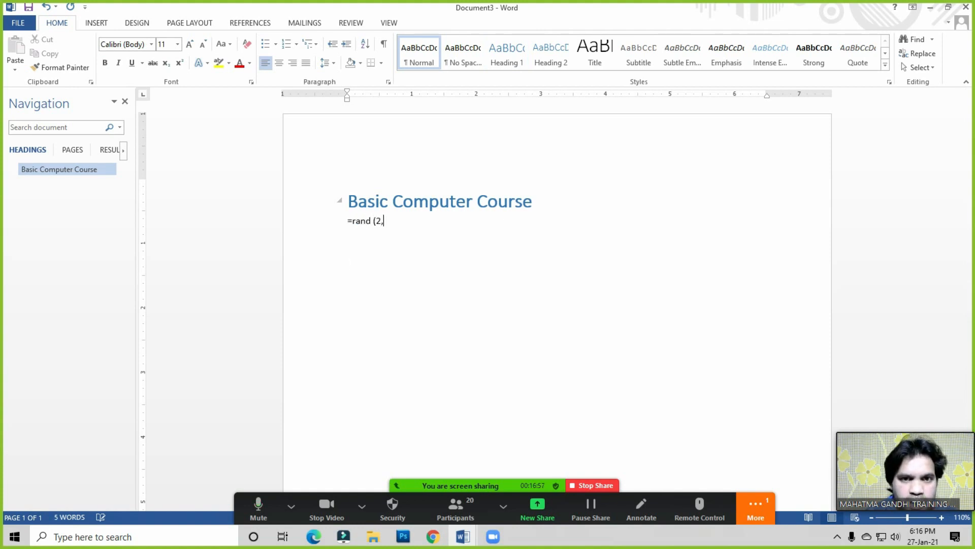
type("3)")
key("Return")
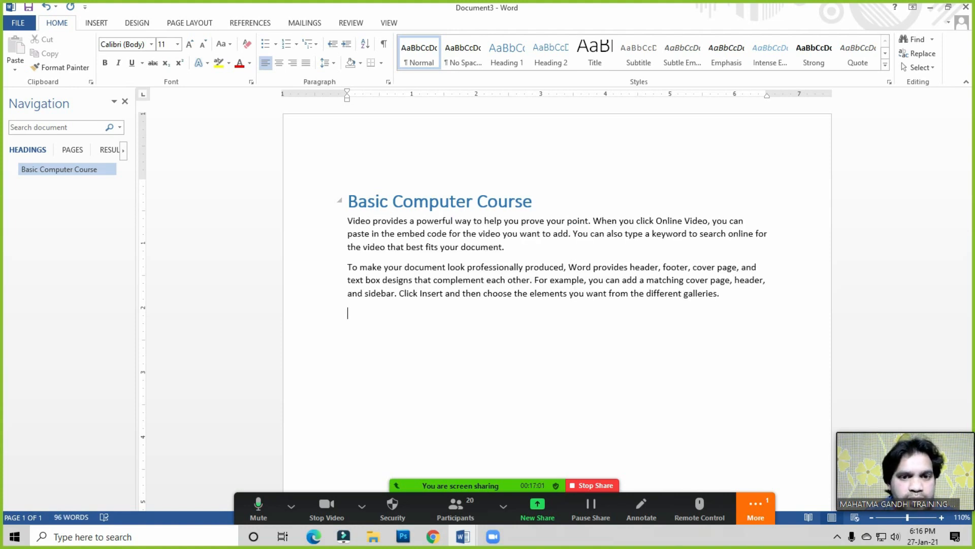
- Add the word "Paint" on its own line below the sample paragraphs, leaving an empty line between them
type("Paint")
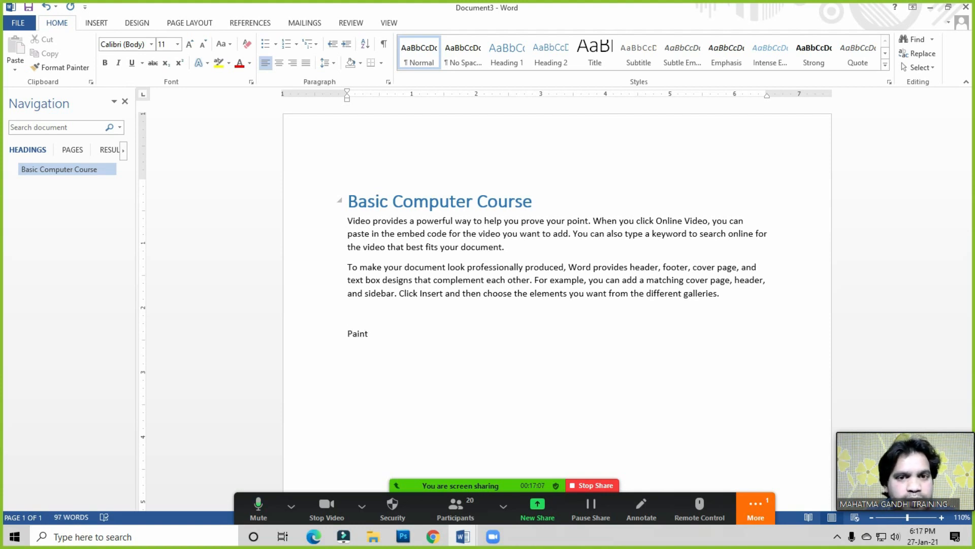
left_click(380, 334)
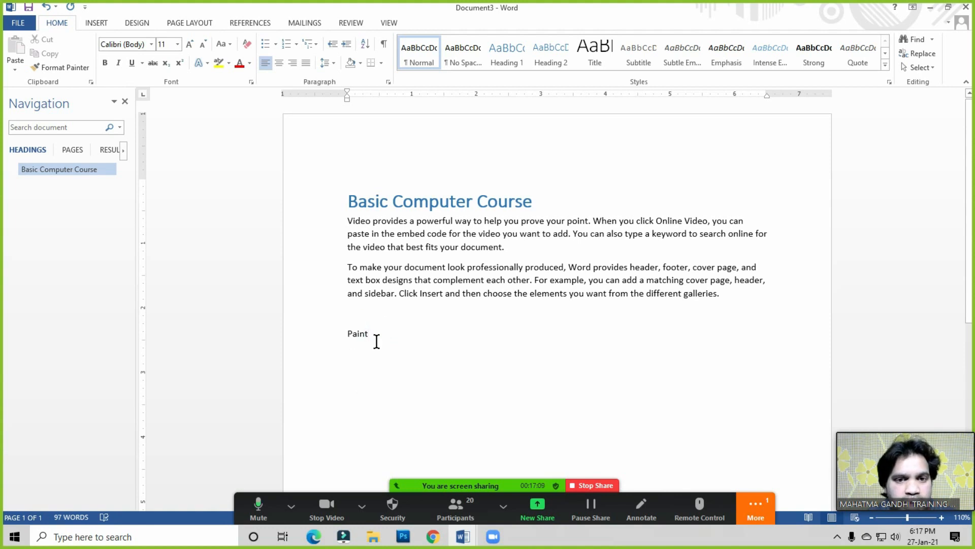
left_click(375, 334)
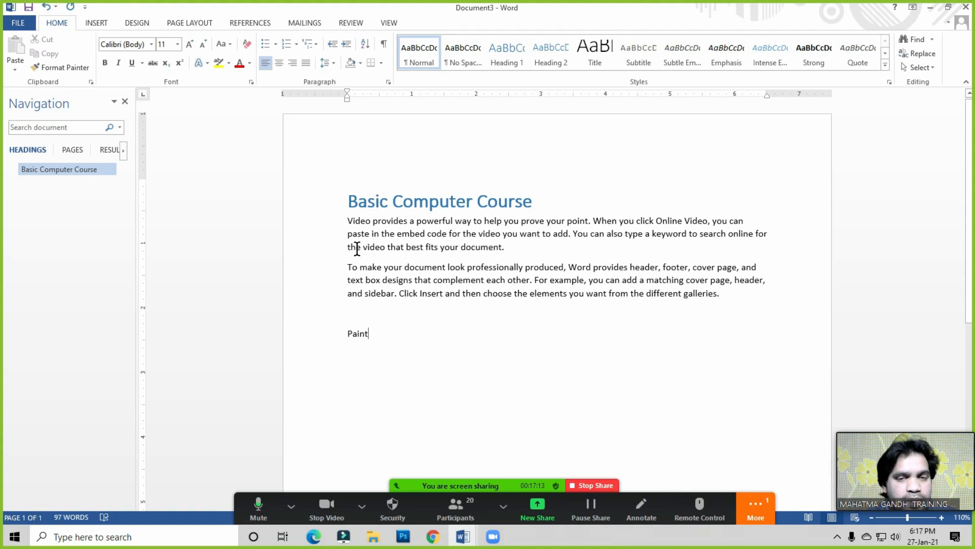
- Apply the Heading 2 style to the "Paint" line below the sample paragraphs
left_click(386, 332)
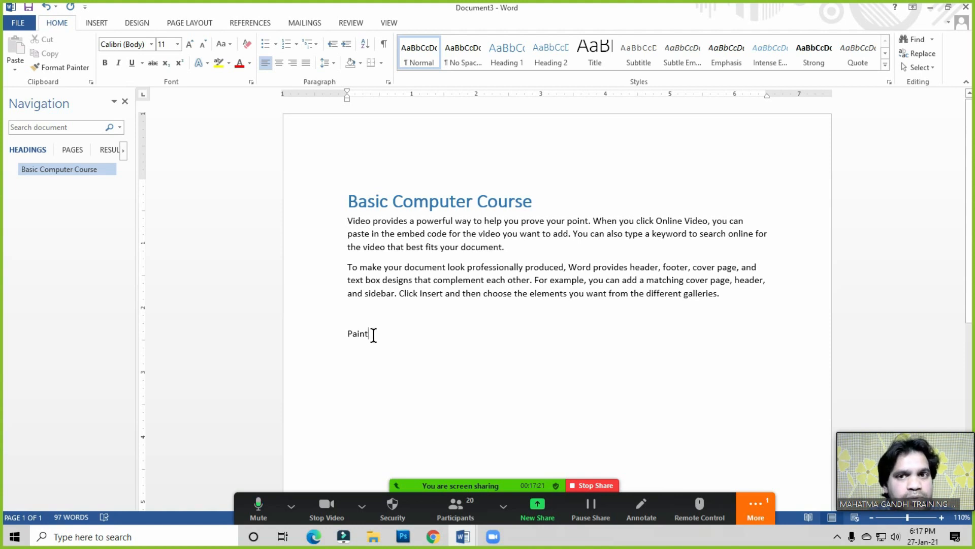
left_click(560, 56)
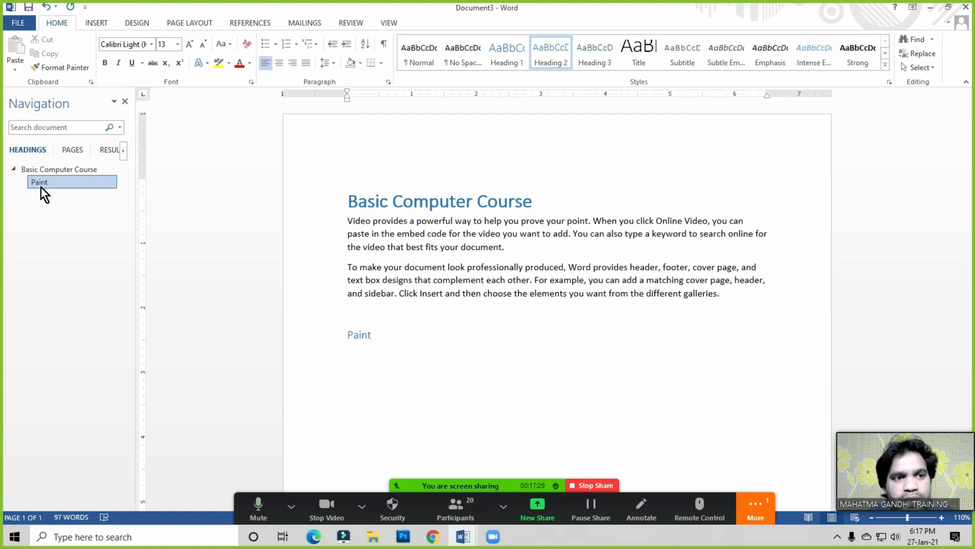
left_click(381, 331)
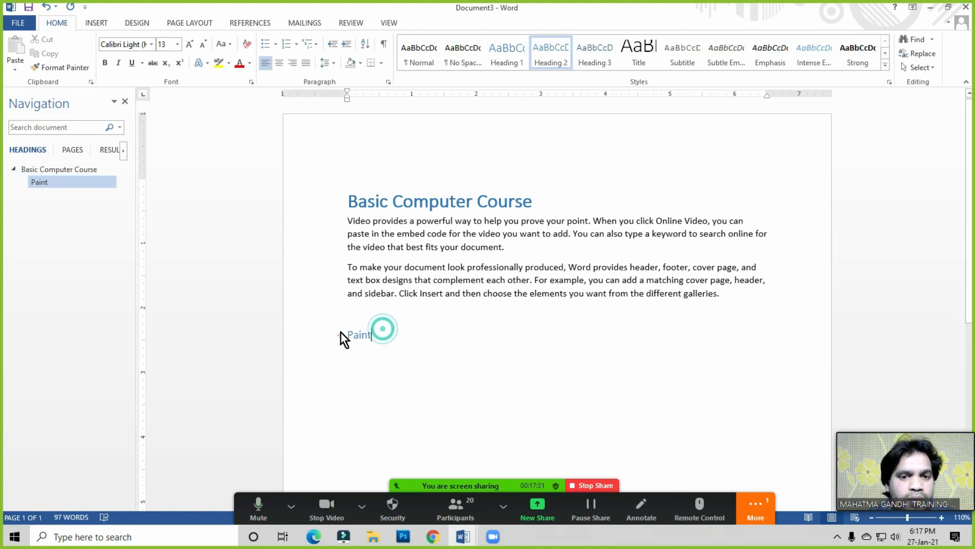
- Enlarge the "Paint" heading's font to one size step below 22 and make it bold
left_click_drag(348, 336, 381, 335)
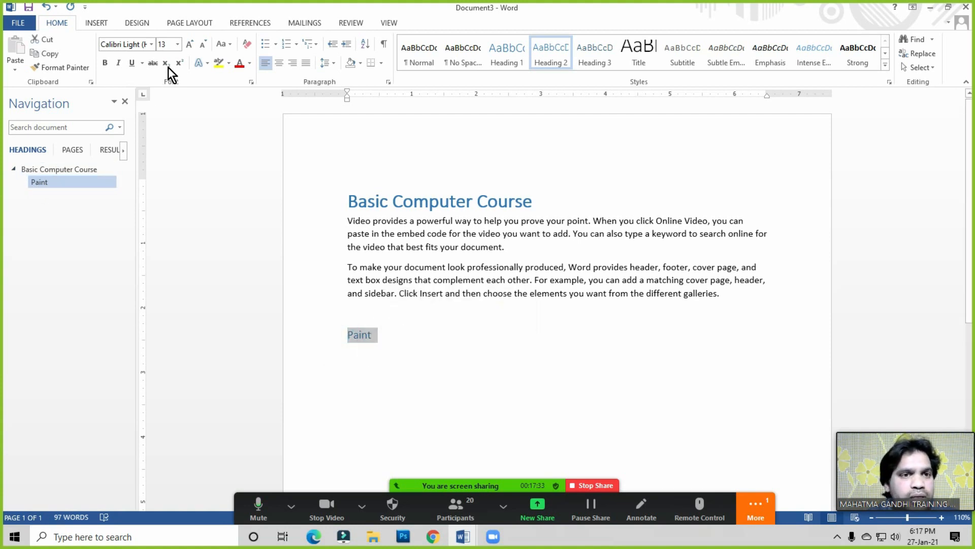
left_click(193, 45)
left_click(193, 44)
left_click(193, 44)
left_click(193, 44)
left_click(193, 44)
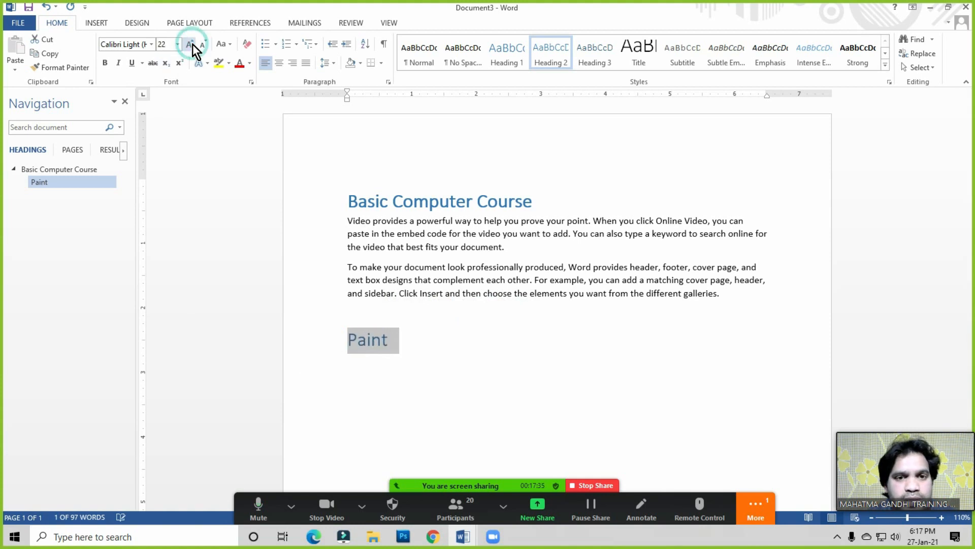
left_click(201, 44)
left_click(105, 62)
- Generate two paragraphs of four-sentence sample text below the "Paint" heading with =rand (2,4)
left_click(398, 338)
key("Return")
type("=rand ")
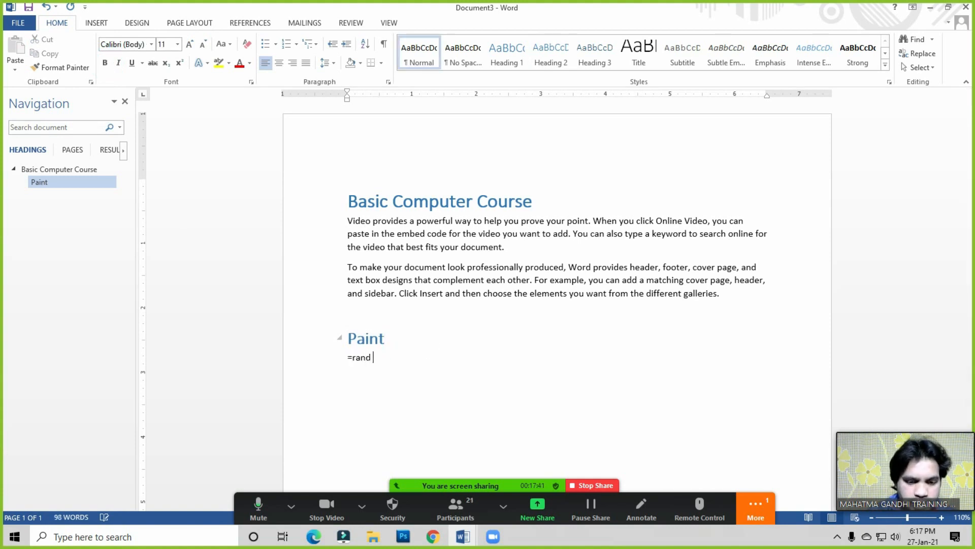
type("(2,4)")
key("Return")
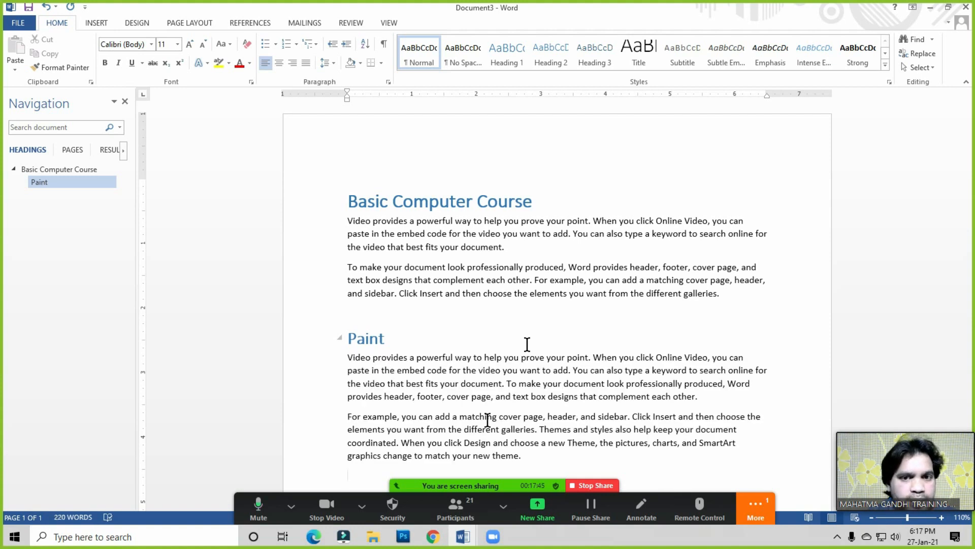
- Add the word "Notepad" on its own line below the Paint sample text, leaving an empty line between them
scroll(428, 395, "down", 3)
scroll(428, 395, "down", 1)
key("Return")
type("Notepad")
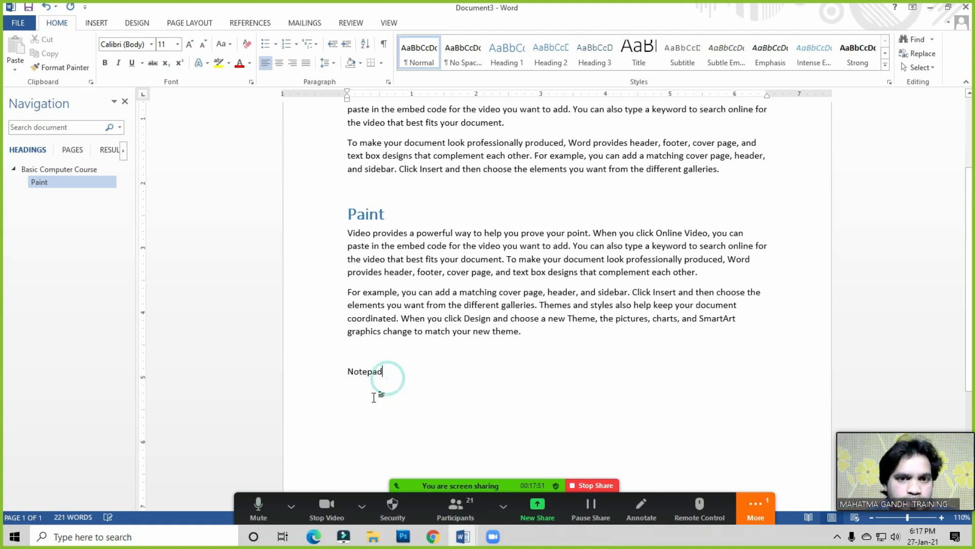
left_click(391, 372)
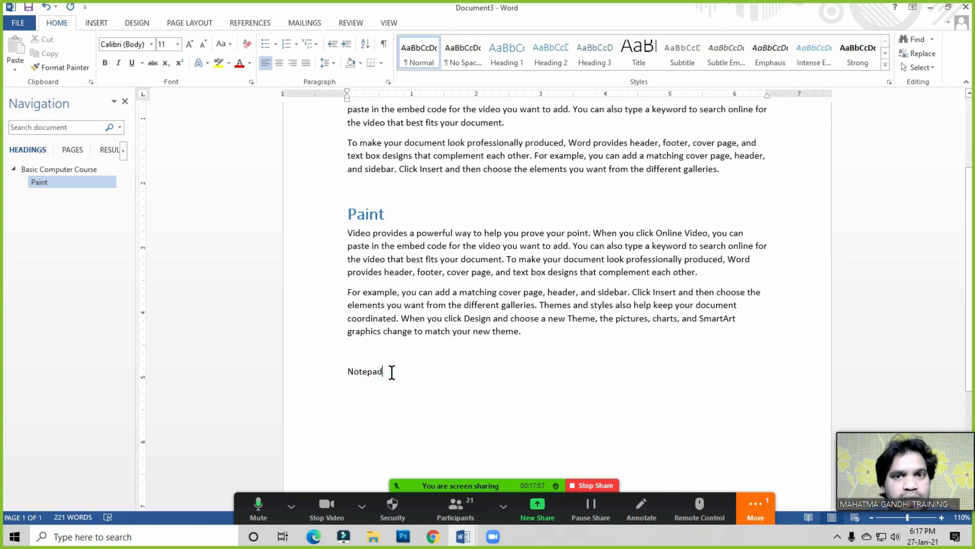
- Apply the Heading 2 style to the "Notepad" line
scroll(391, 372, "up", 1)
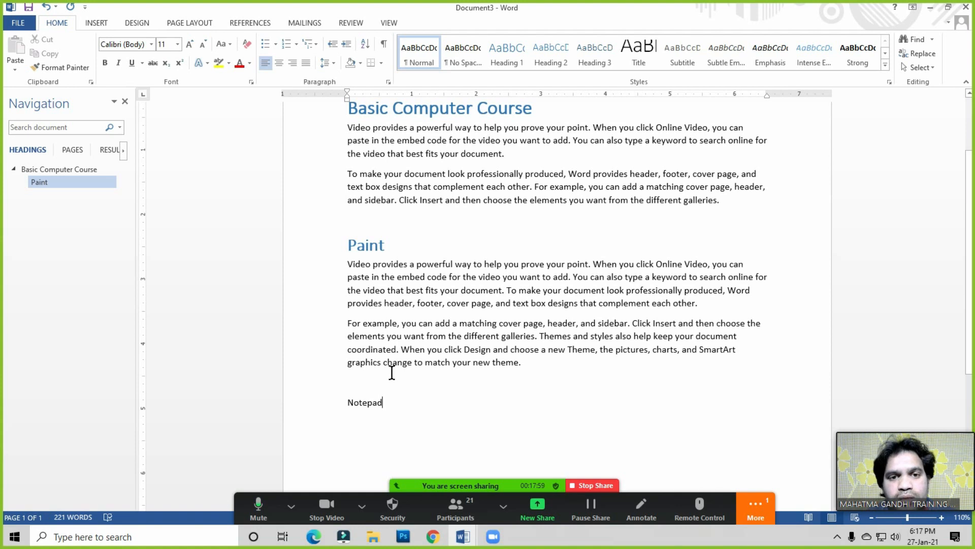
left_click(391, 401)
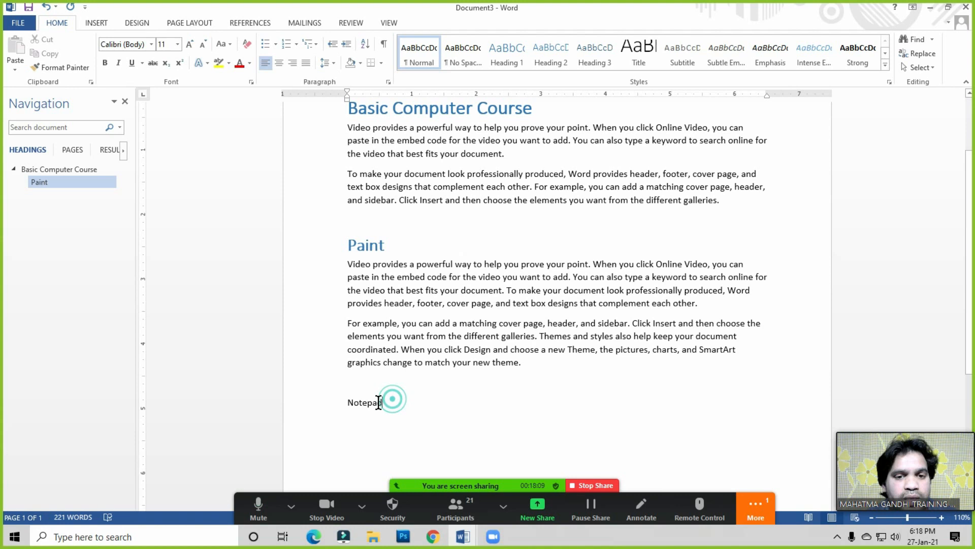
left_click(391, 402)
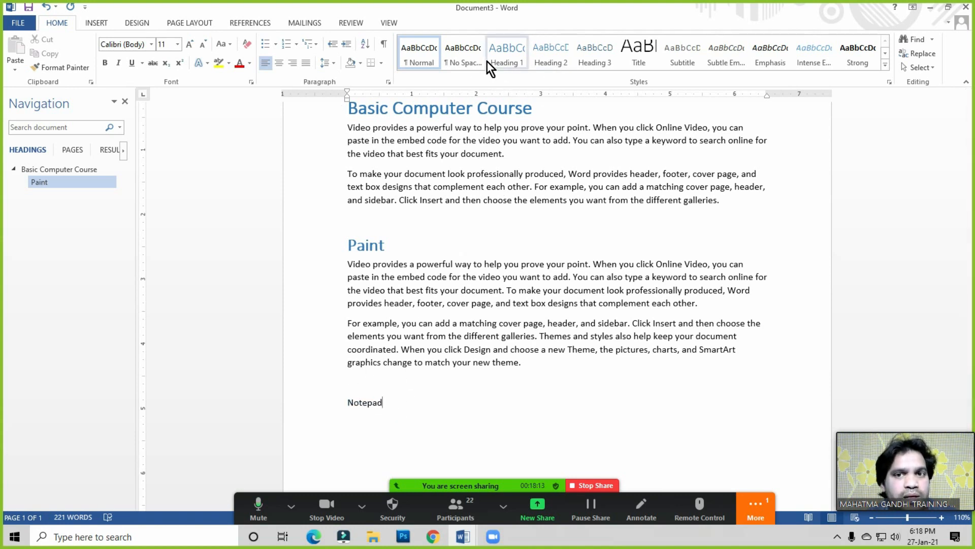
left_click(397, 406)
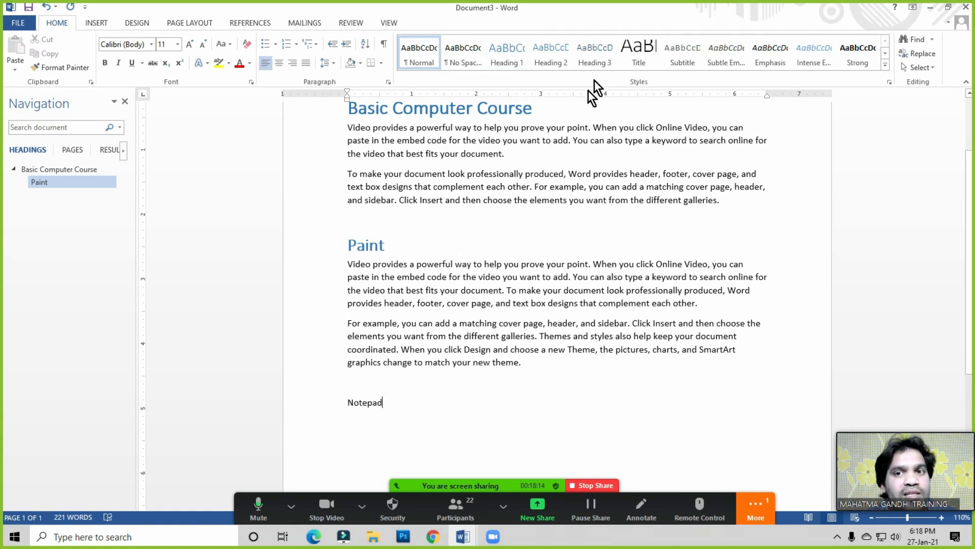
left_click(397, 401)
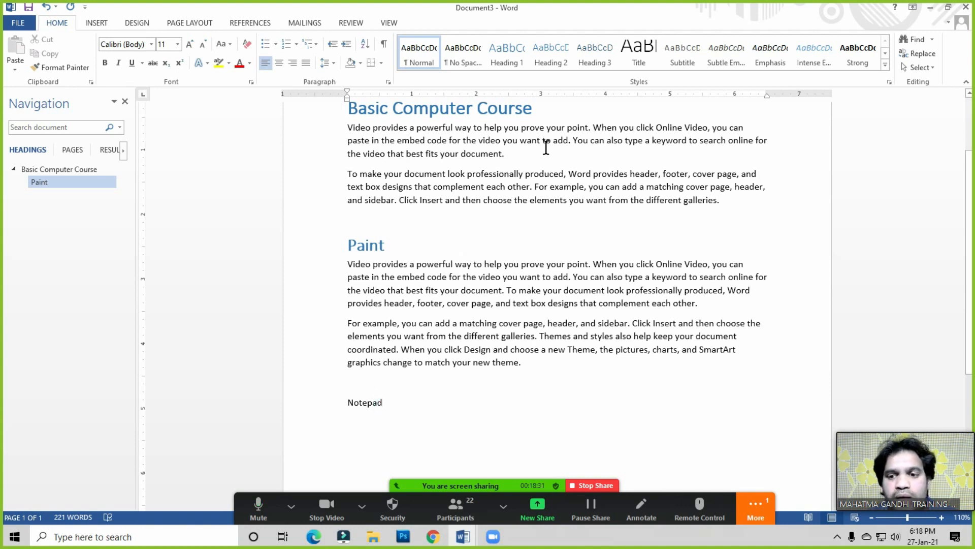
left_click(551, 56)
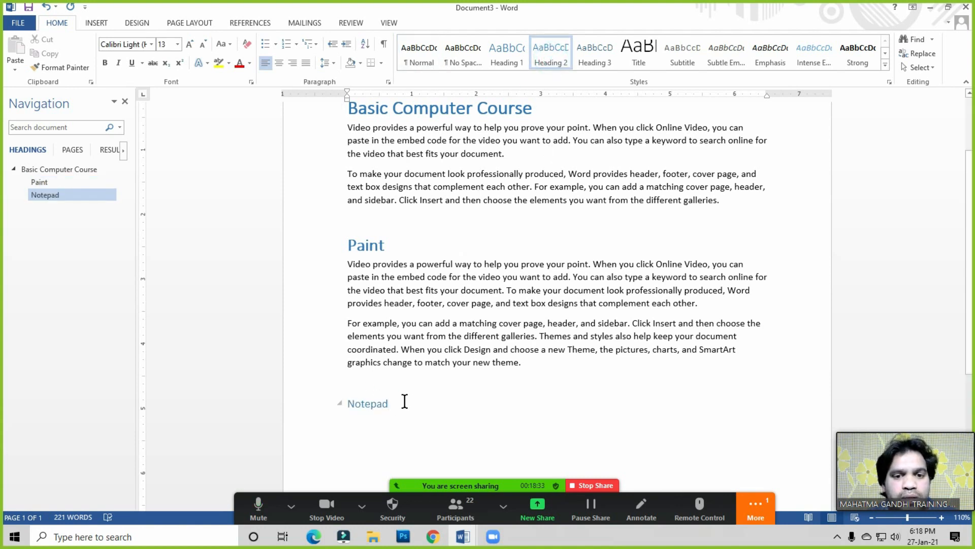
- Enlarge the "Notepad" heading's font by four size steps
left_click_drag(344, 401, 409, 399)
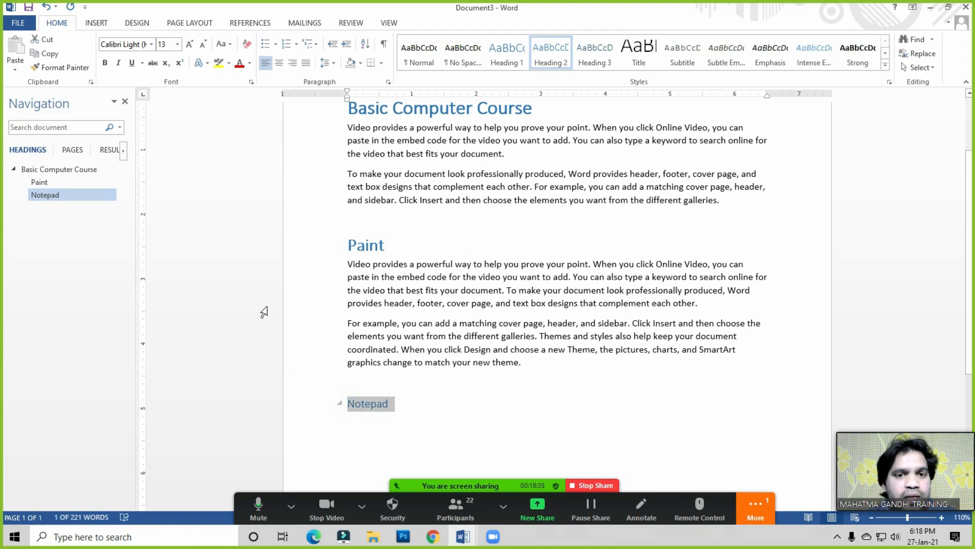
left_click(189, 44)
left_click(190, 44)
left_click(189, 44)
left_click(190, 44)
left_click(440, 402)
- Generate two paragraphs of three-sentence sample text below the "Notepad" heading with =rand (2,3)
scroll(440, 401, "down", 3)
left_click(432, 280)
key("Return")
type("=rand (")
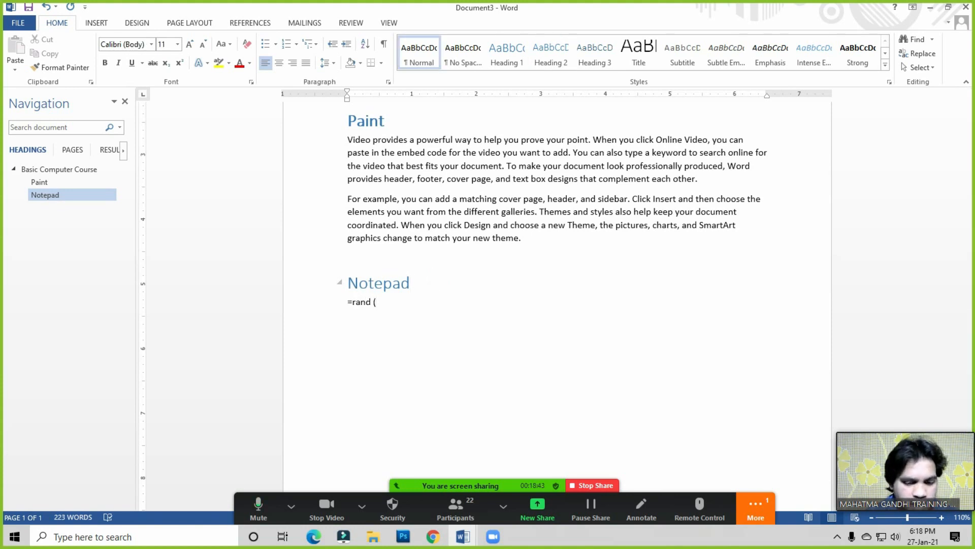
type("2,3)")
key("Return")
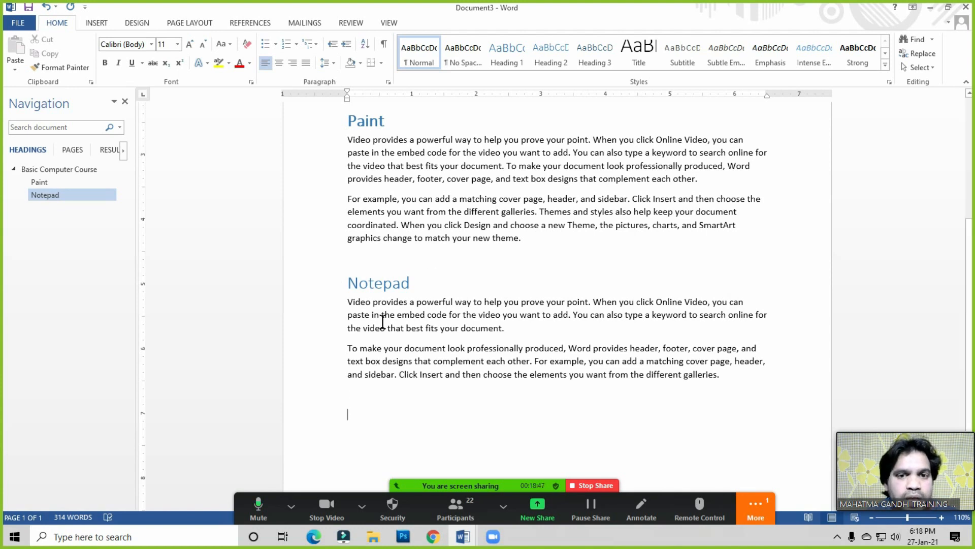
- Insert a blank page from the last empty line below the Notepad sample text
scroll(388, 342, "down", 2)
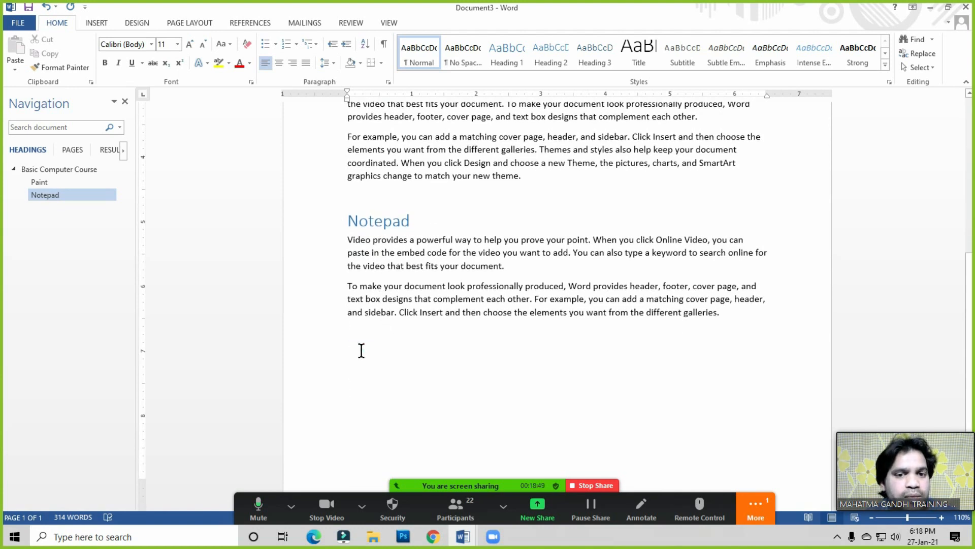
scroll(376, 355, "up", 3)
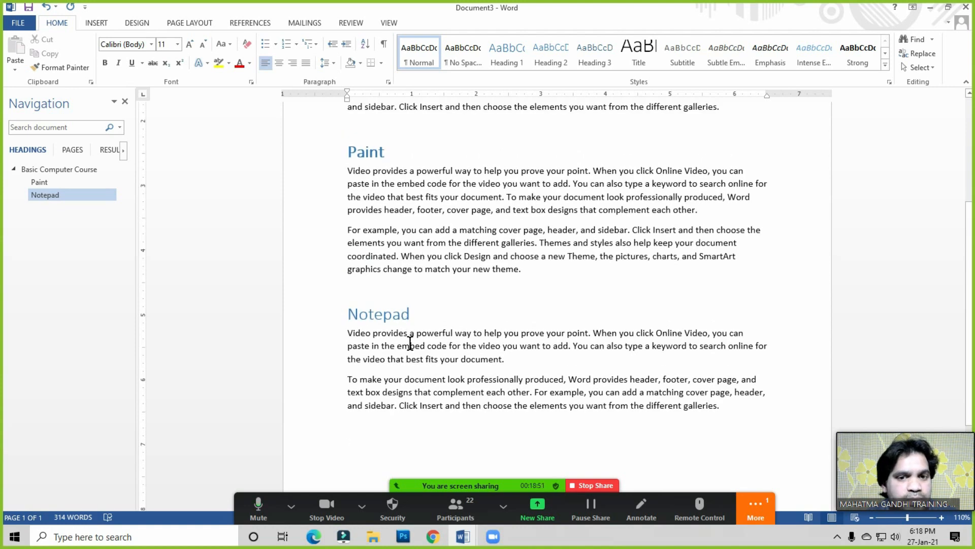
scroll(408, 342, "down", 1)
scroll(408, 344, "down", 1)
left_click(380, 377)
scroll(375, 369, "down", 2)
left_click(366, 326)
left_click(363, 306)
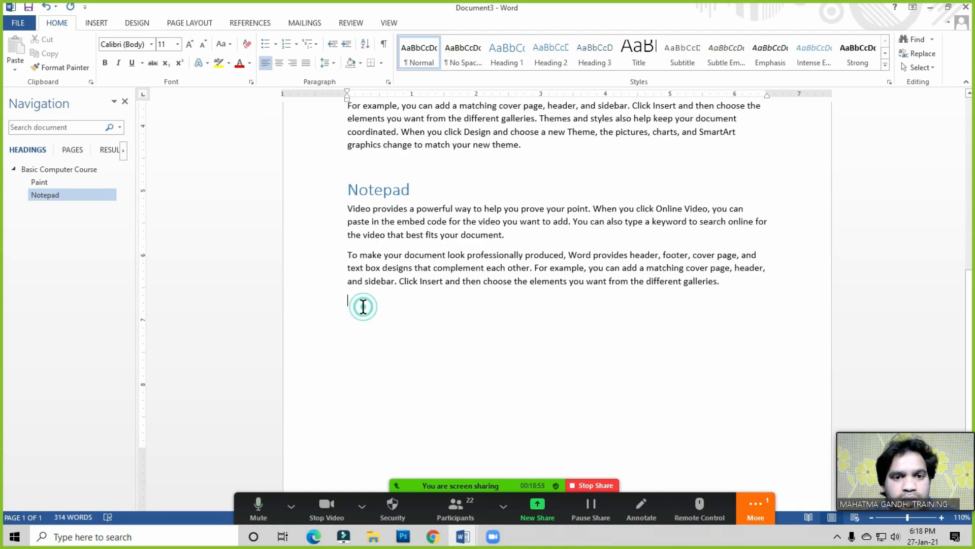
left_click(361, 319)
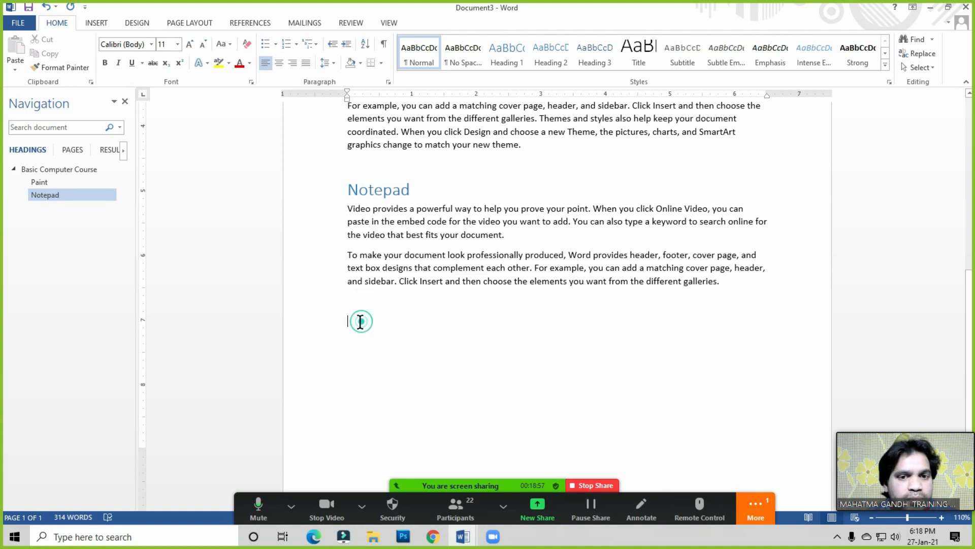
left_click(377, 338)
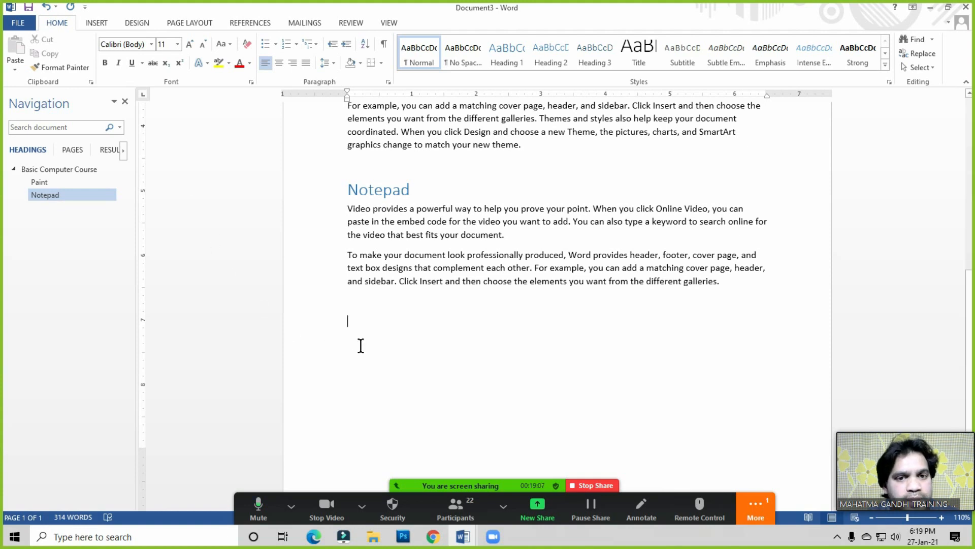
left_click(96, 22)
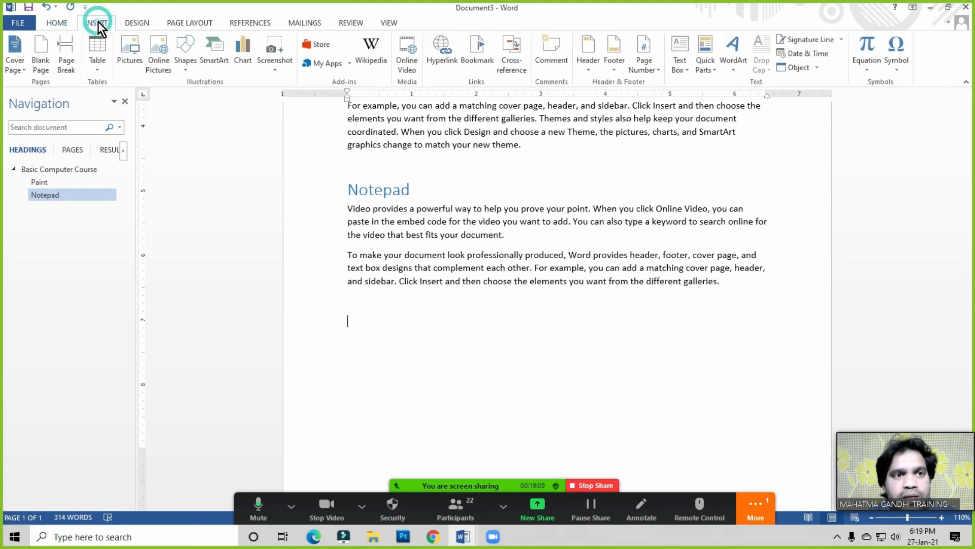
left_click(43, 63)
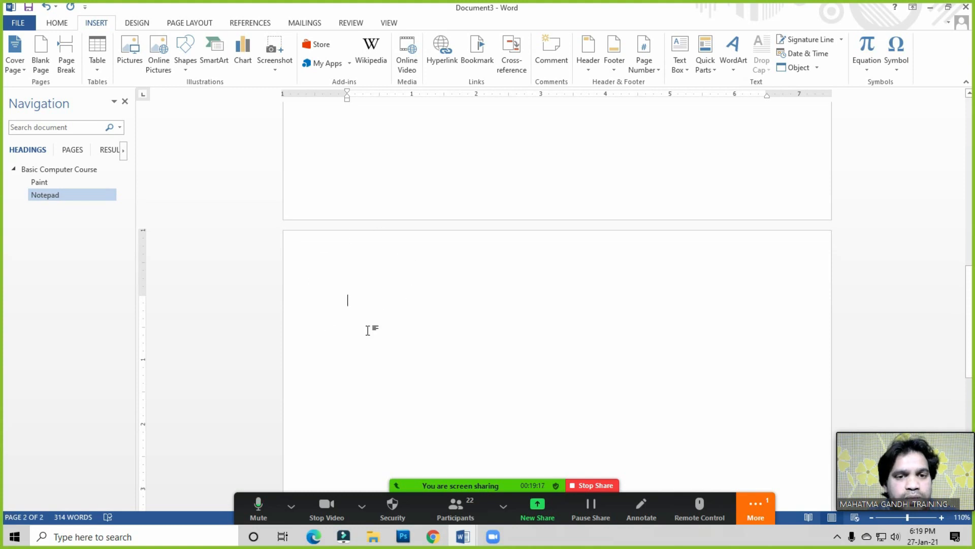
- Enter the title "Computer Fundamentals" at the start of the new page
left_click(361, 301)
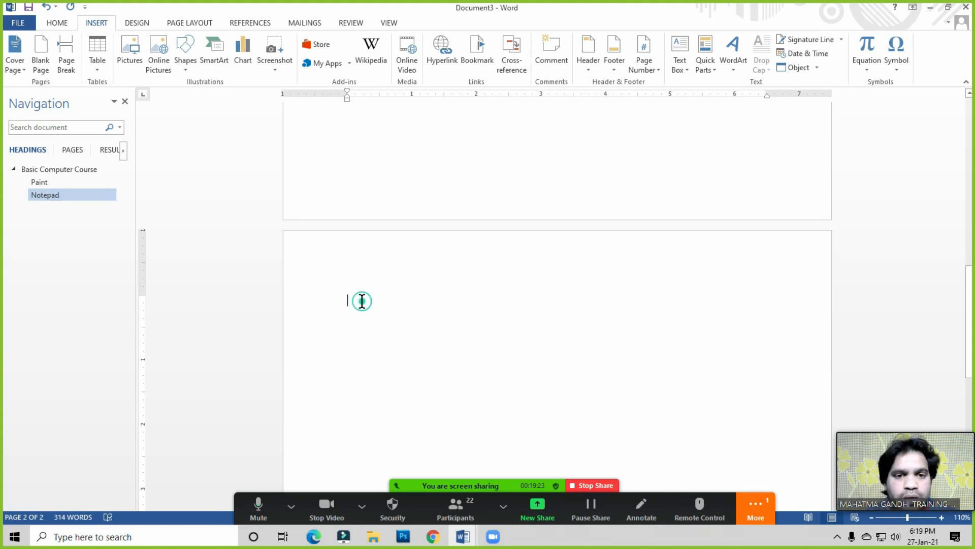
type("Computer Fundamentals")
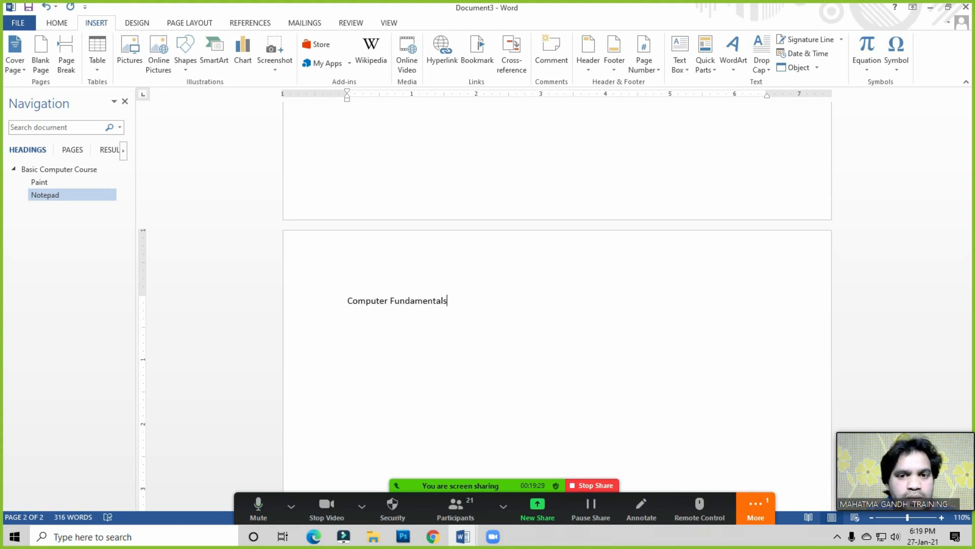
left_click(464, 300)
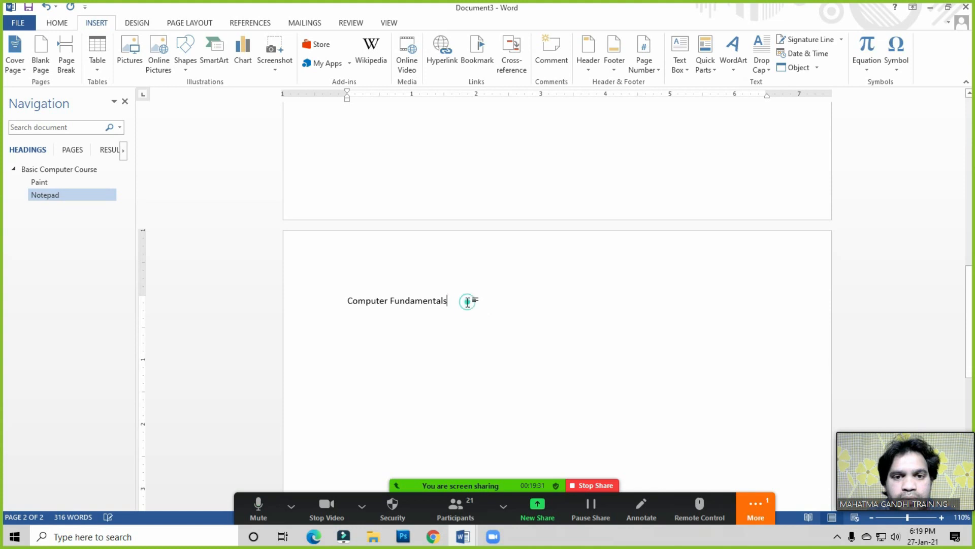
- Apply the Heading 1 style to the "Computer Fundamentals" title on the second page
scroll(463, 313, "up", 3)
scroll(463, 314, "up", 3)
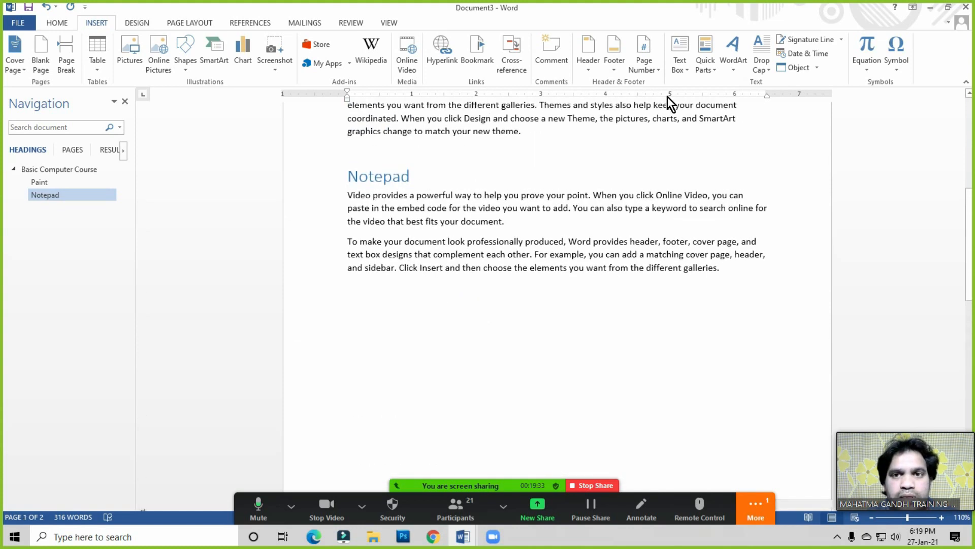
left_click(58, 23)
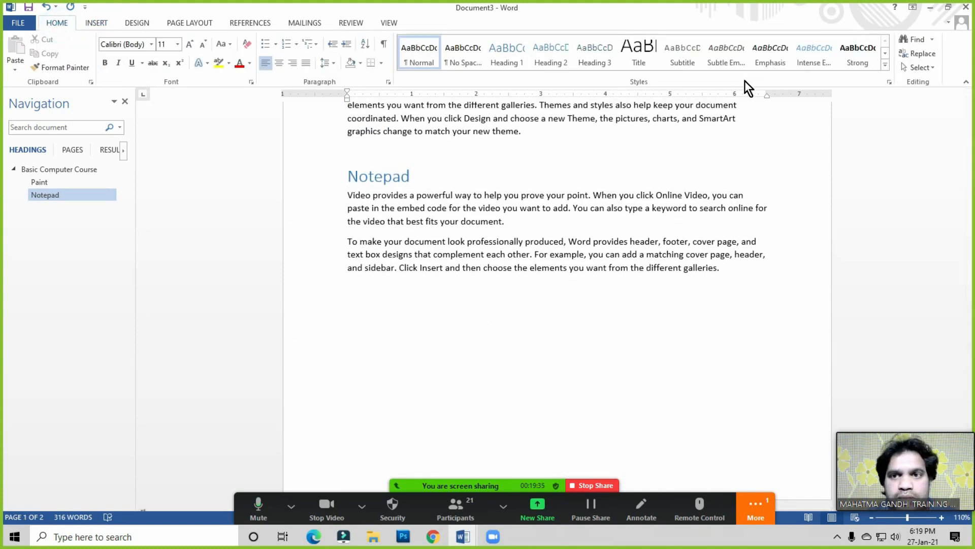
scroll(440, 277, "down", 6)
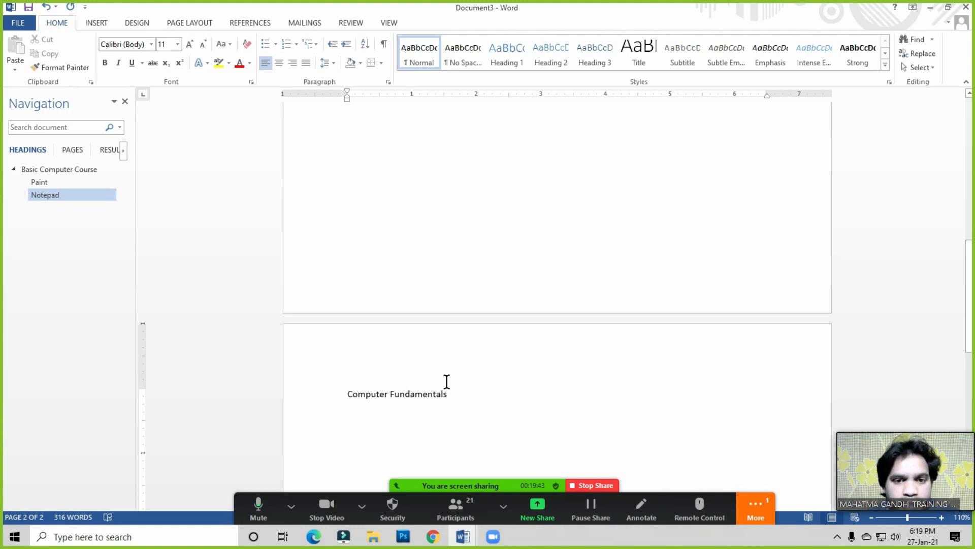
left_click(454, 396)
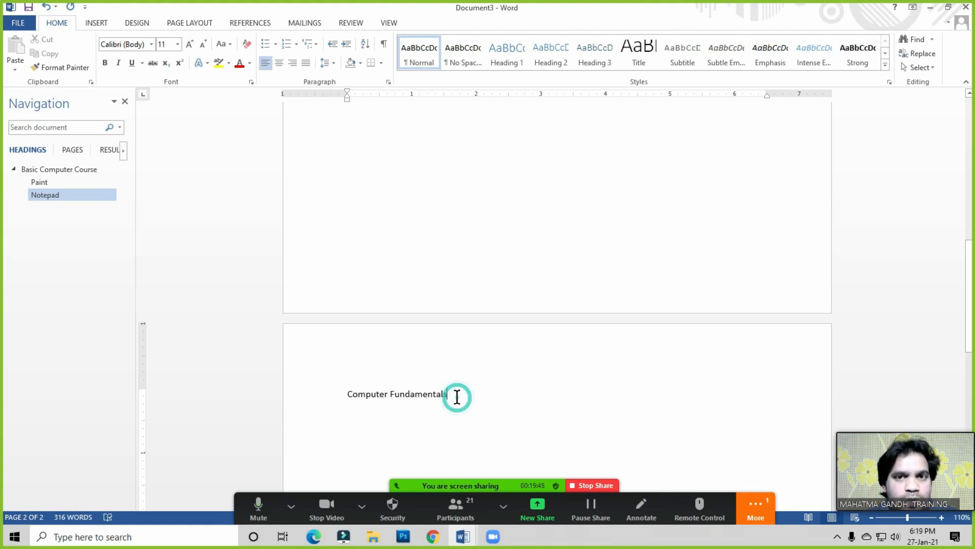
left_click(510, 63)
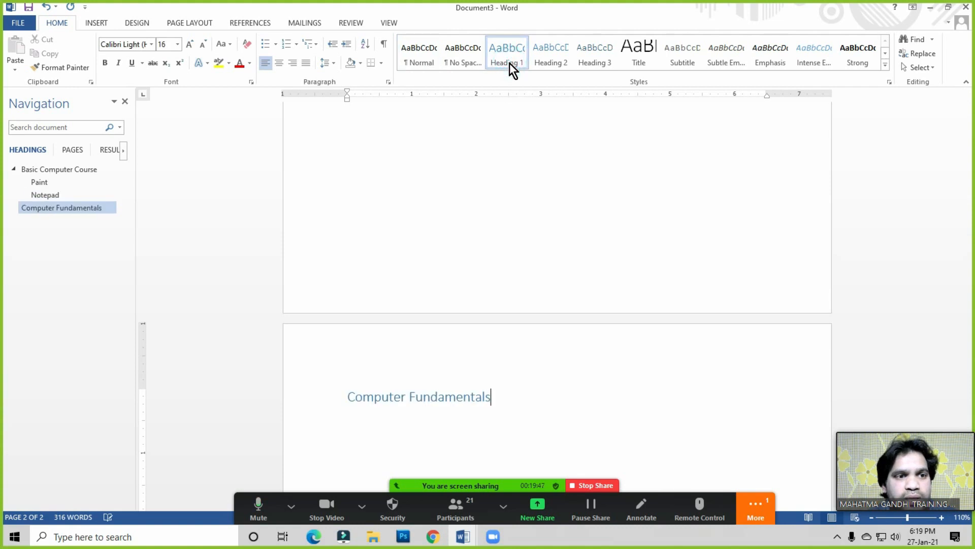
- Set the "Computer Fundamentals" heading to font size 20
left_click_drag(349, 398, 492, 395)
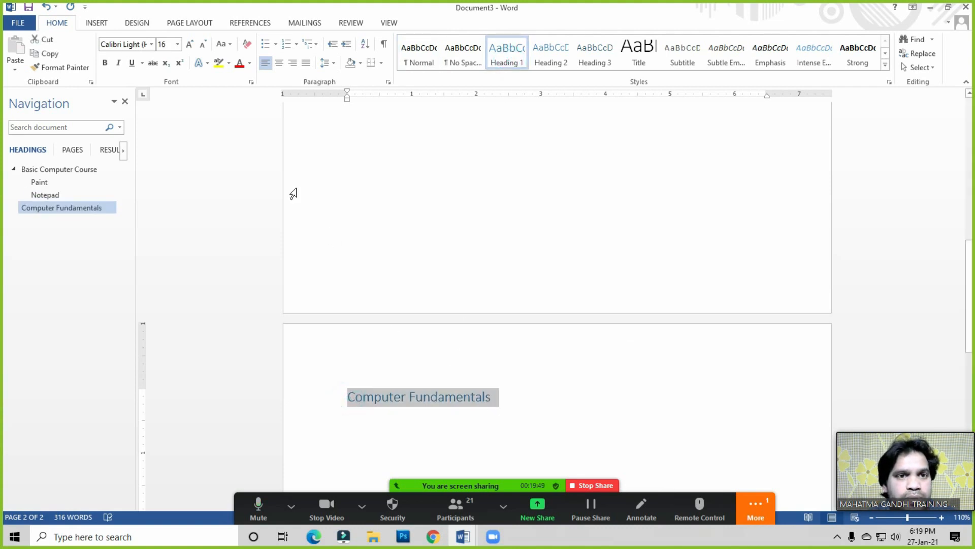
left_click(189, 45)
left_click(189, 45)
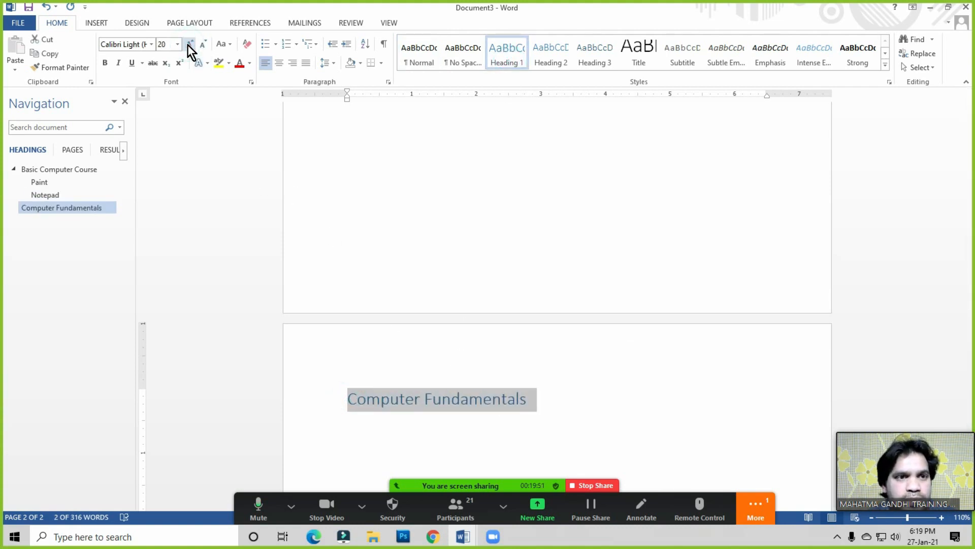
- Make the "Computer Fundamentals" heading bold and generate sample text on the line below it with =rand (2,3)
left_click(106, 62)
scroll(540, 310, "down", 2)
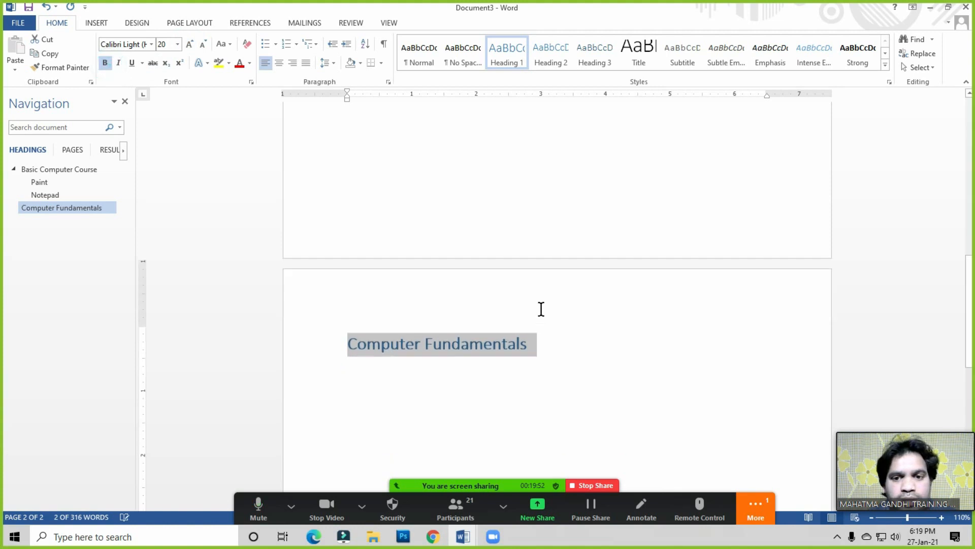
left_click(545, 339)
key("Return")
type("=rand (")
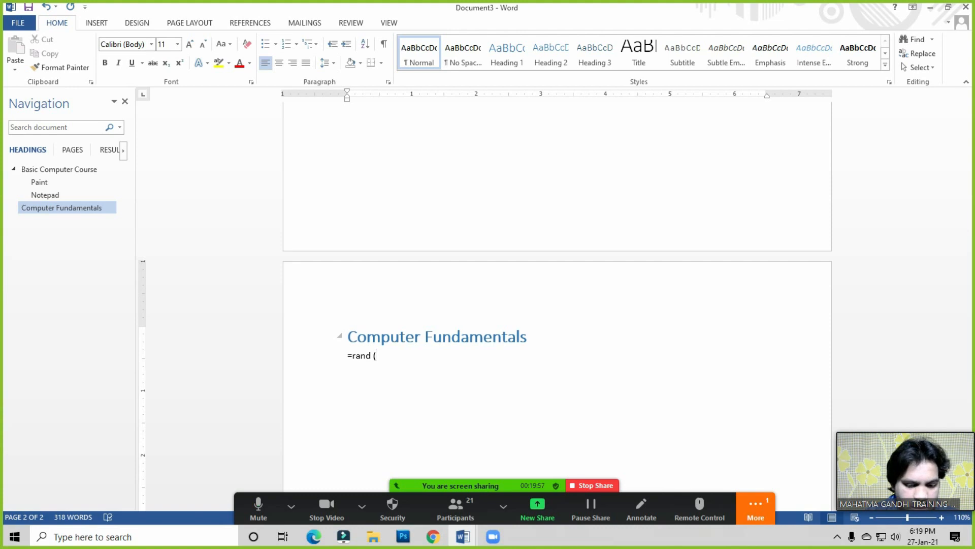
key("BackSpace")
key("BackSpace")
type("2,3")
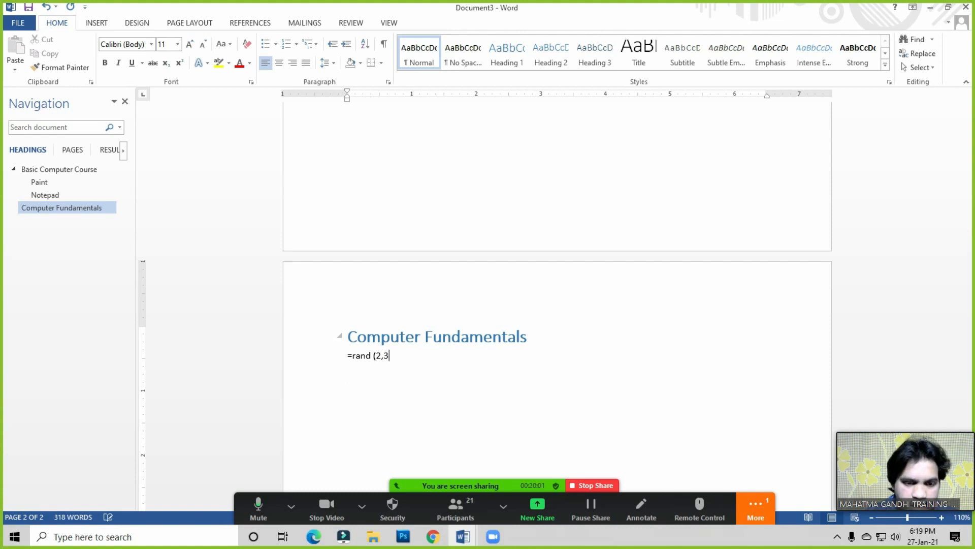
type(")")
key("Return")
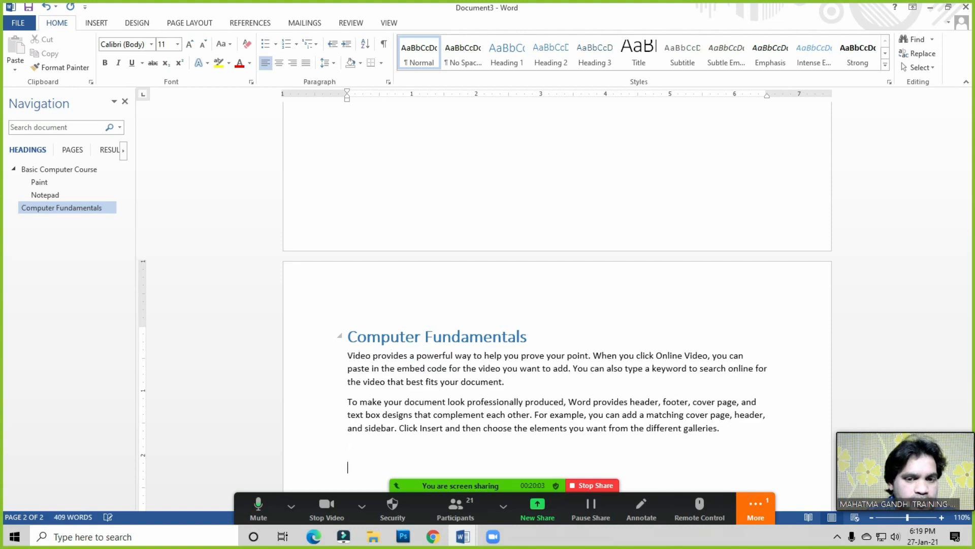
- Add the line "What is Computer?" below the second page's sample text and apply the Heading 2 style to it
scroll(508, 355, "down", 3)
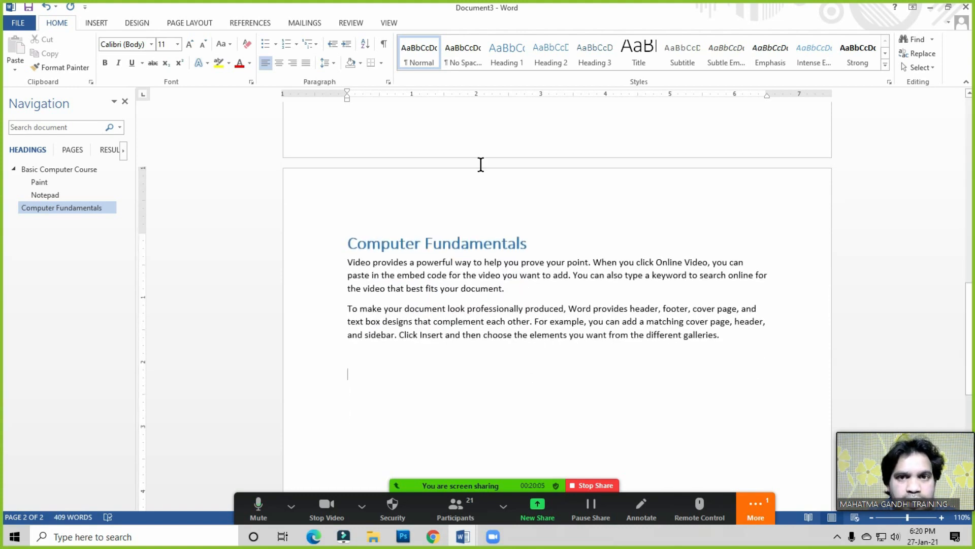
left_click(380, 379)
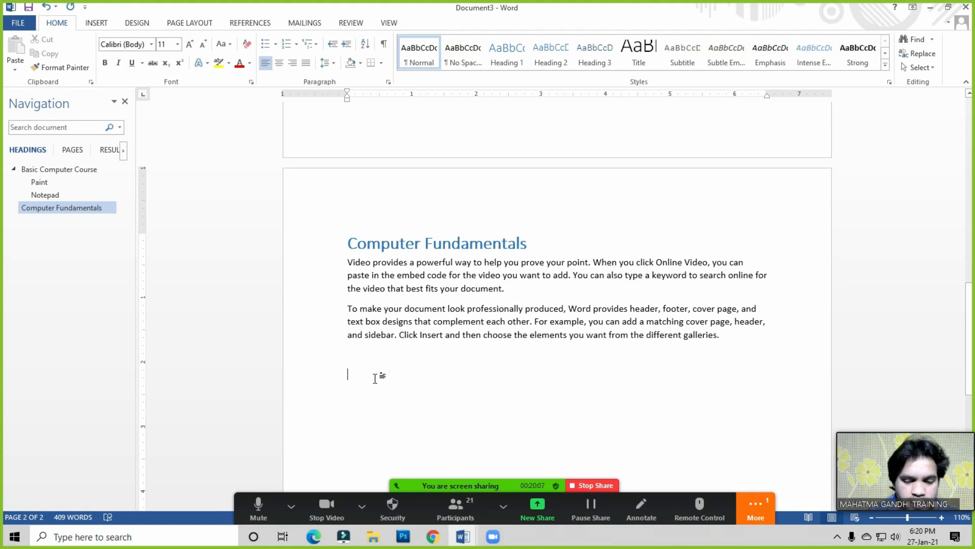
type("What is Computer?")
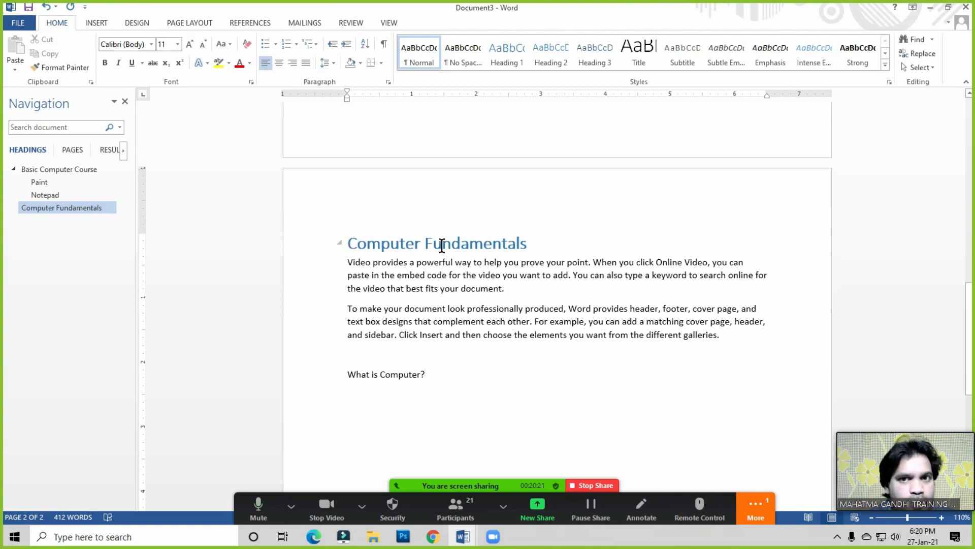
left_click(396, 375)
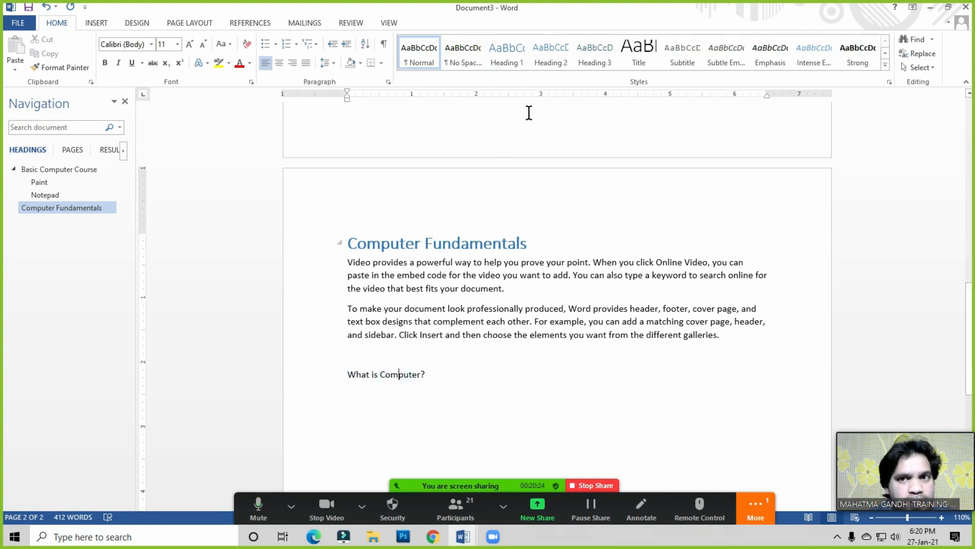
left_click(556, 60)
- Format the "What is Computer?" heading as bold at font size 16
left_click_drag(449, 376, 353, 378)
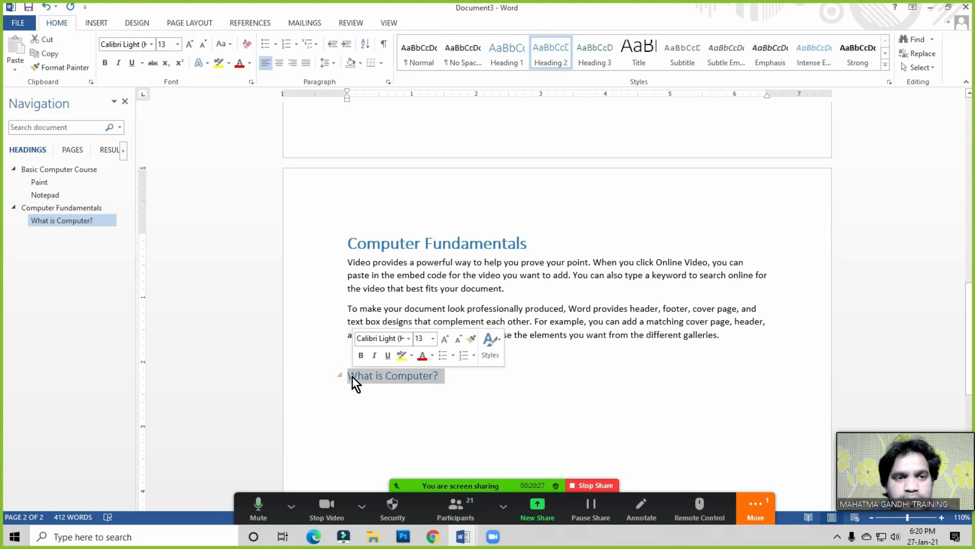
left_click(190, 44)
left_click(191, 44)
left_click(104, 63)
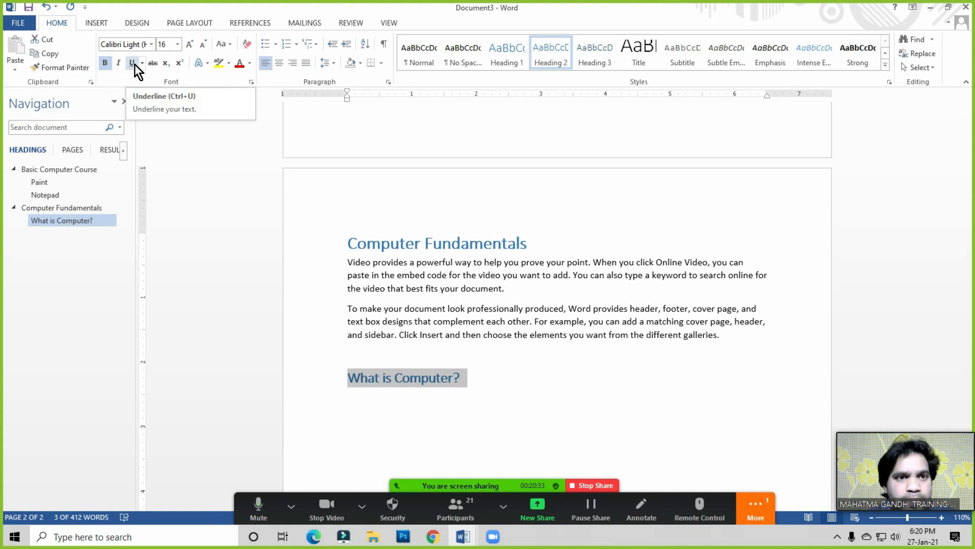
left_click(431, 345)
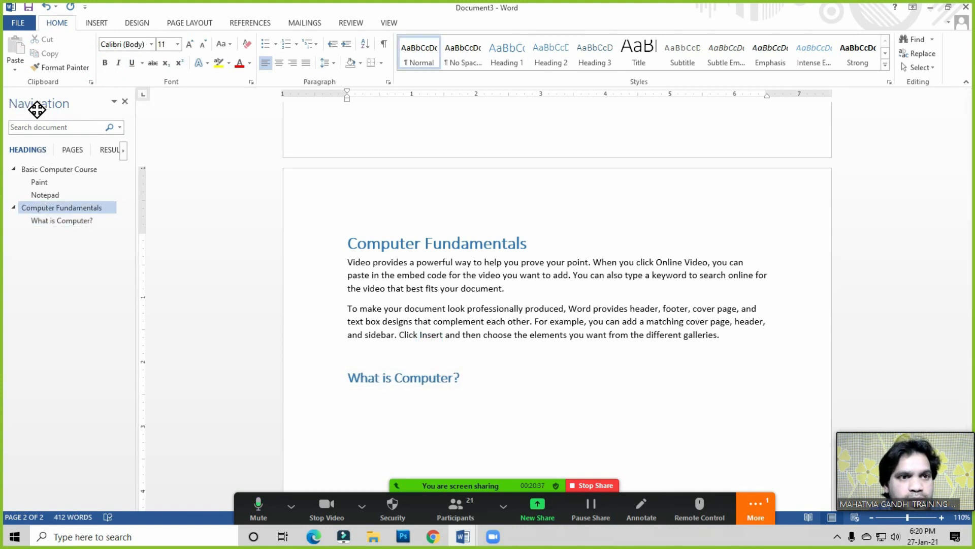
- Look at the Navigation Pane display option, and collapse and re-expand both top-level headings in the heading outline
left_click(389, 24)
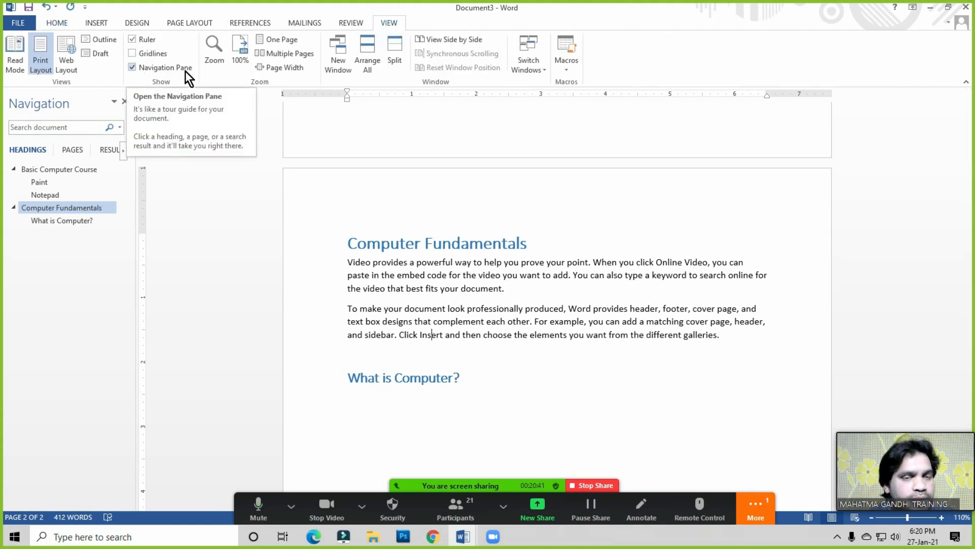
left_click(61, 23)
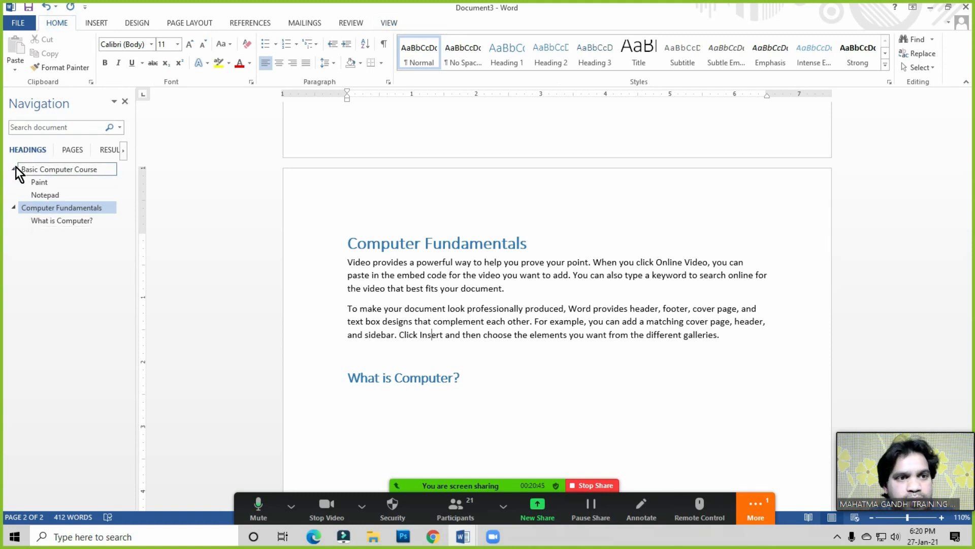
left_click(14, 170)
left_click(14, 182)
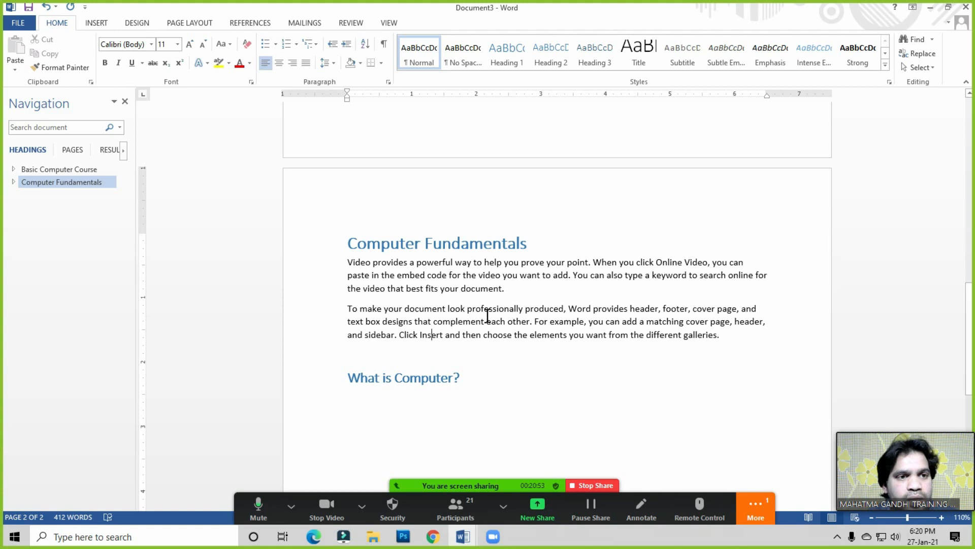
left_click(14, 169)
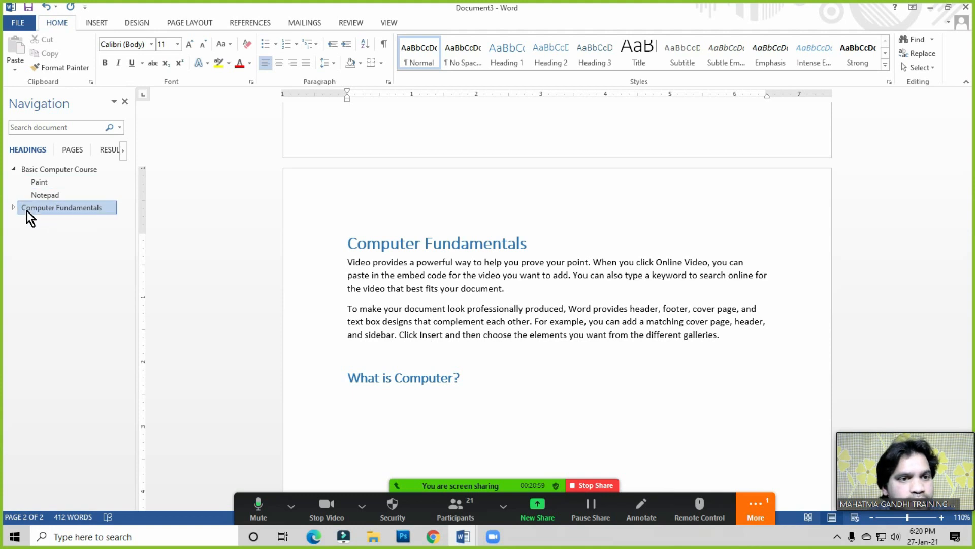
left_click(13, 208)
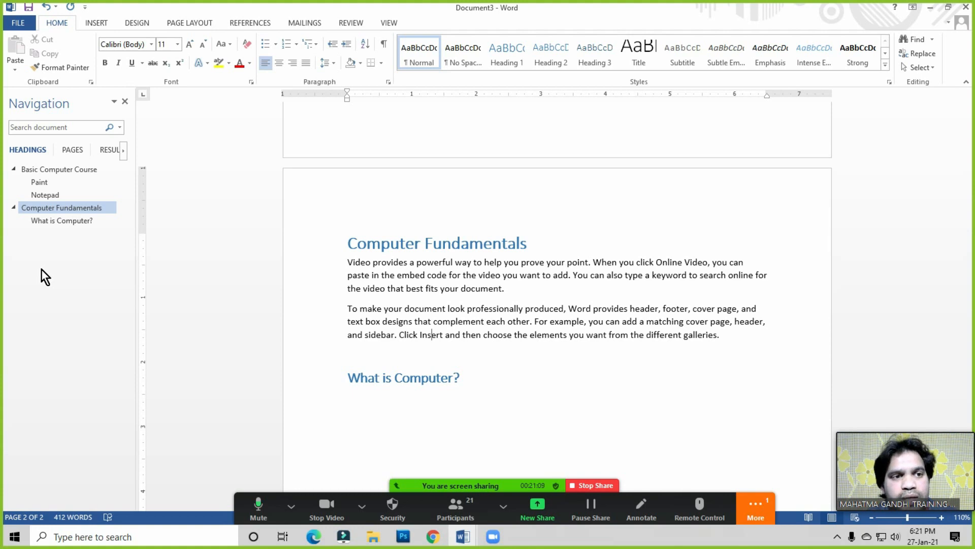
- Jump to the "Paint" heading and on to "What is Computer?" through the Navigation pane
left_click(43, 184)
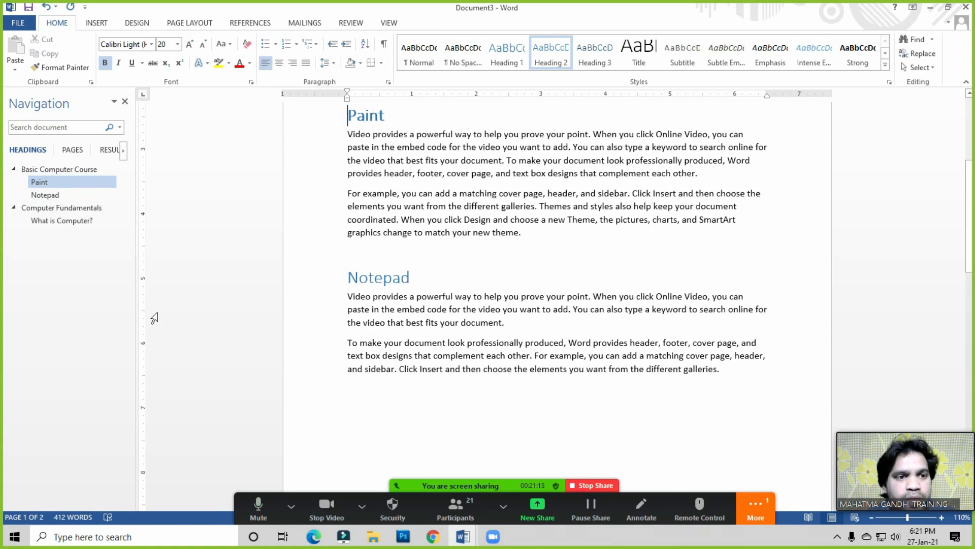
left_click(70, 223)
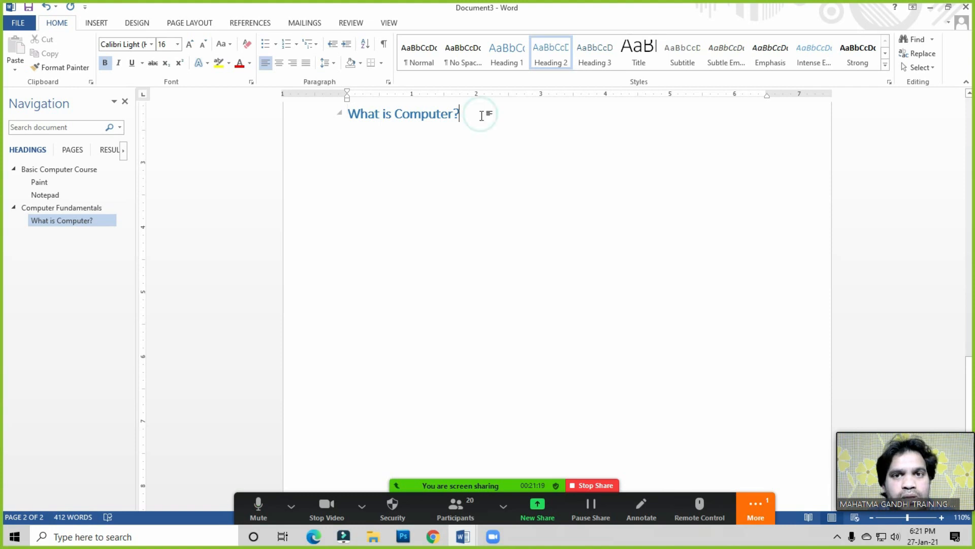
left_click(456, 55)
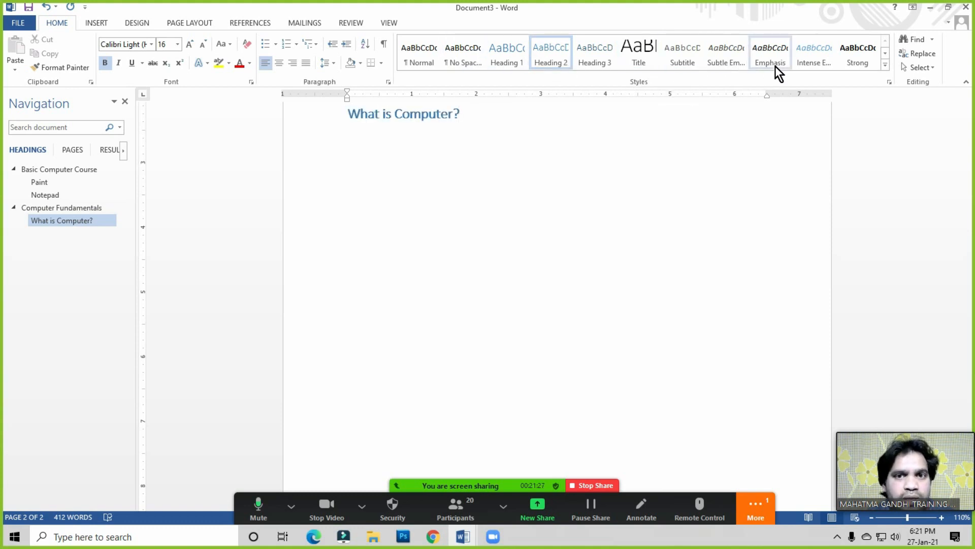
- Return to the "Basic Computer Course" heading on the first page and view the full style gallery
scroll(492, 198, "up", 2)
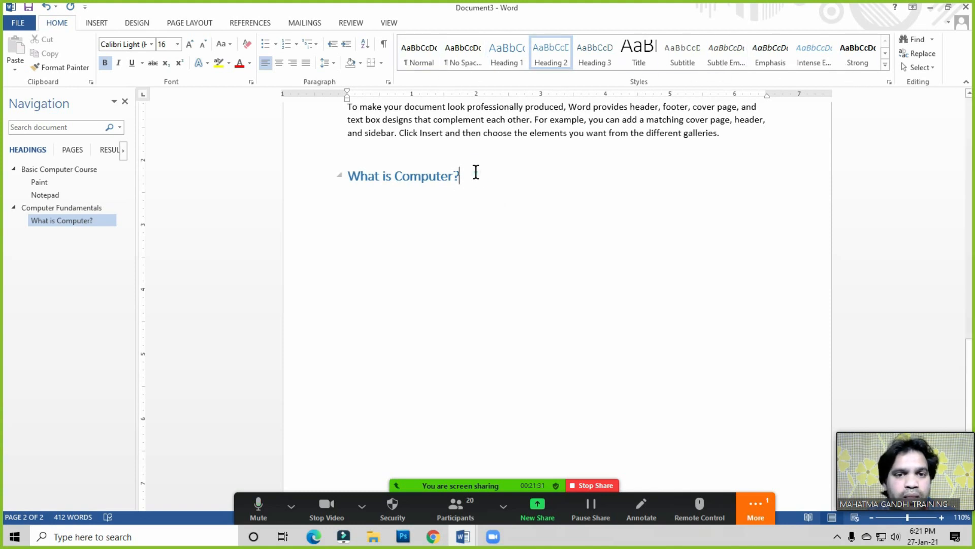
scroll(475, 170, "up", 3)
scroll(505, 281, "up", 12)
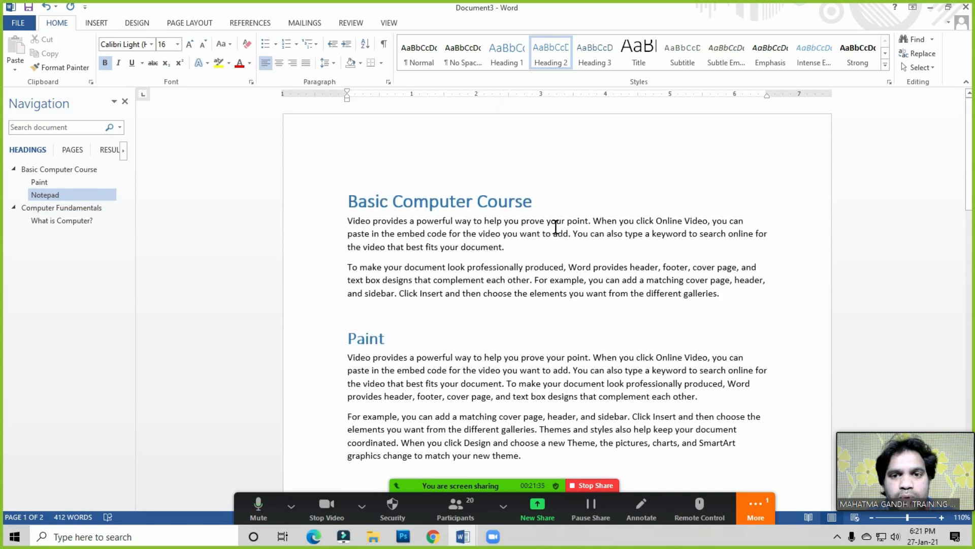
left_click(555, 202)
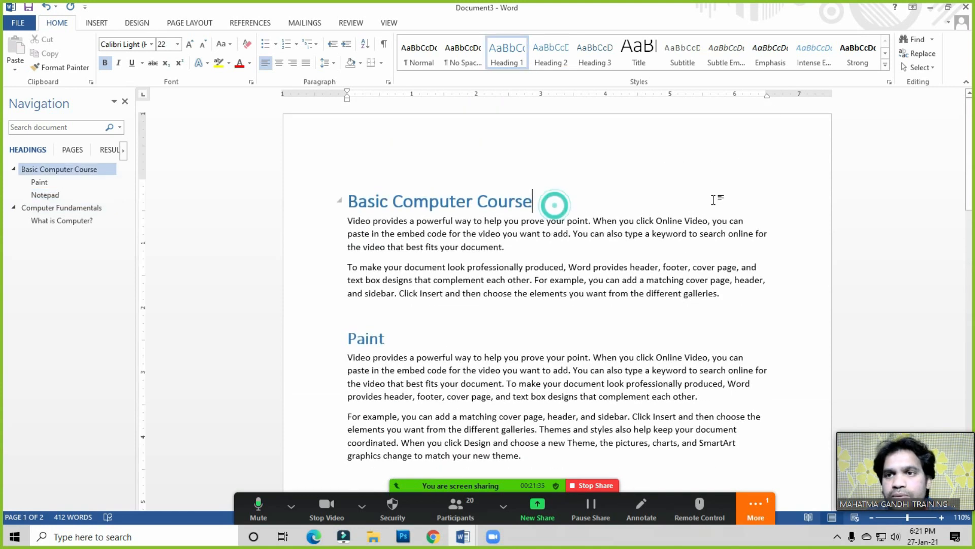
left_click(885, 66)
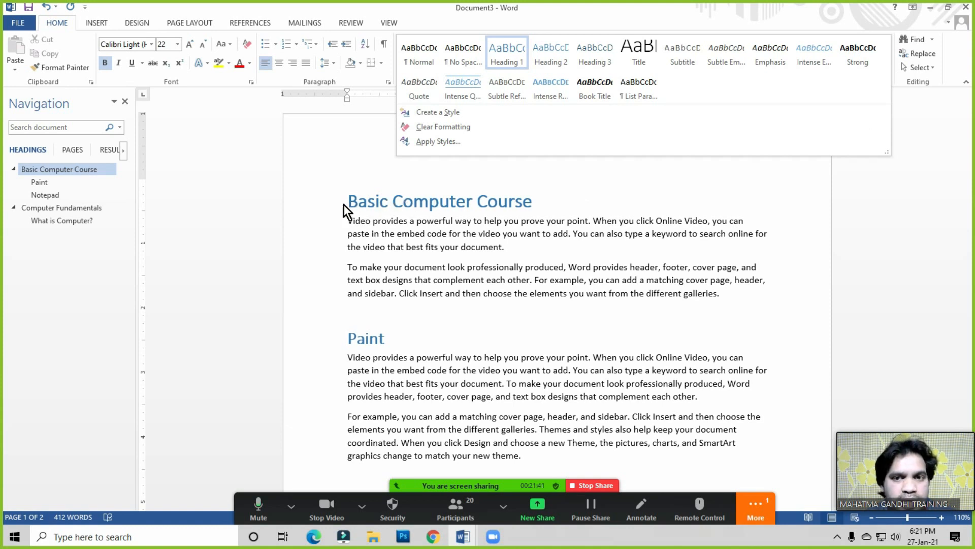
left_click(514, 200)
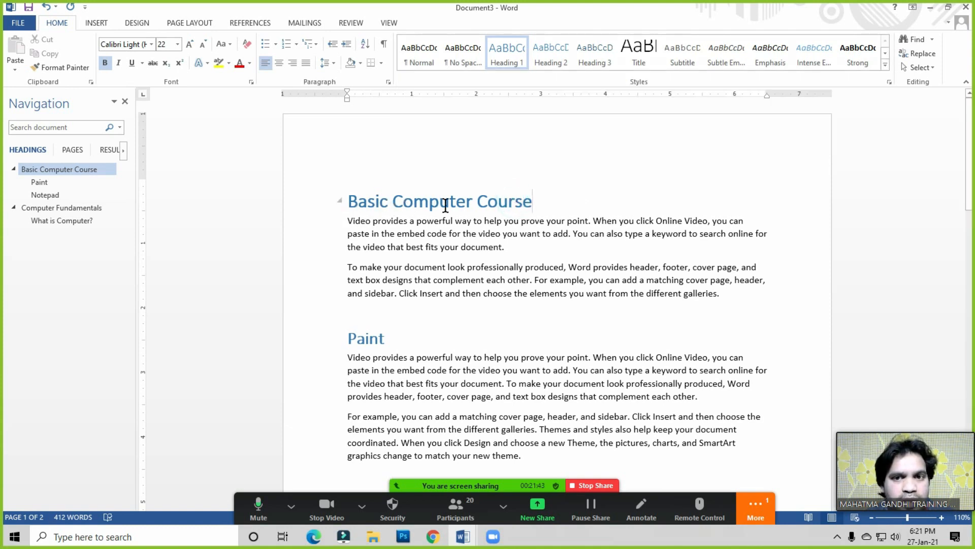
- Clear all formatting from the "Basic Computer Course" heading and undo the clearing
left_click_drag(554, 203, 350, 203)
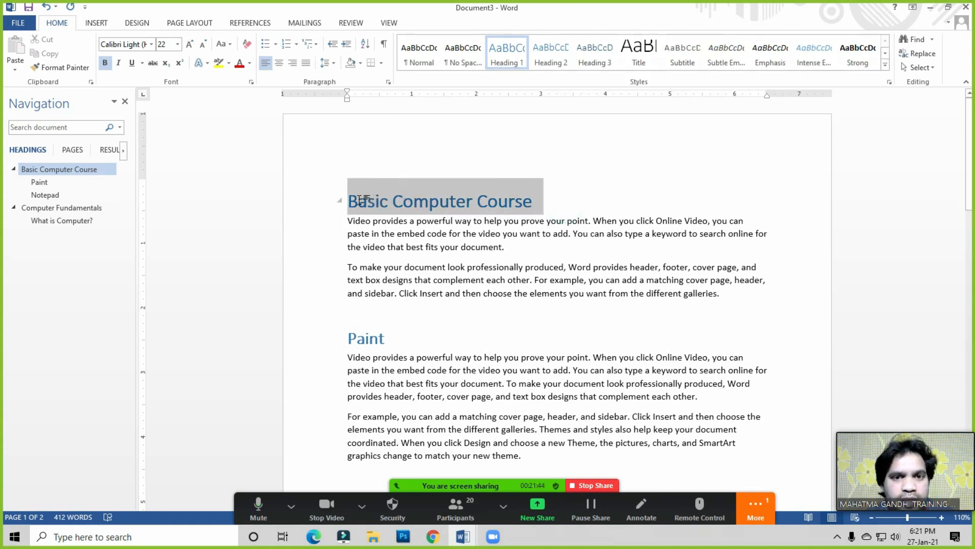
left_click(885, 66)
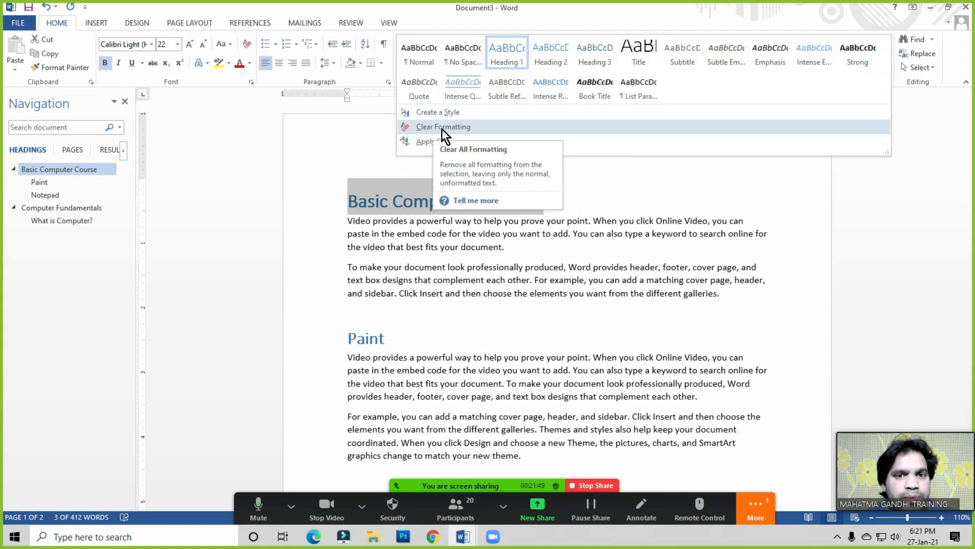
left_click(441, 129)
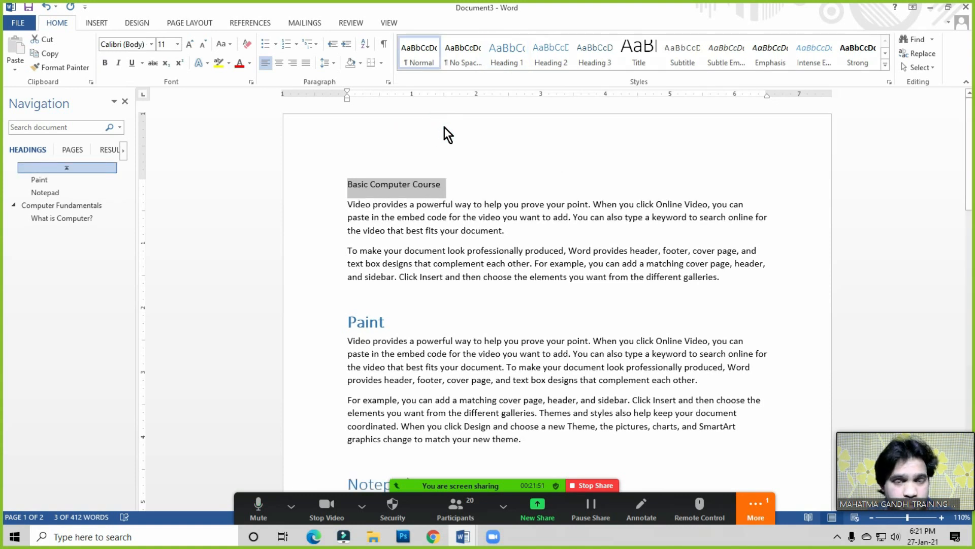
left_click(453, 183)
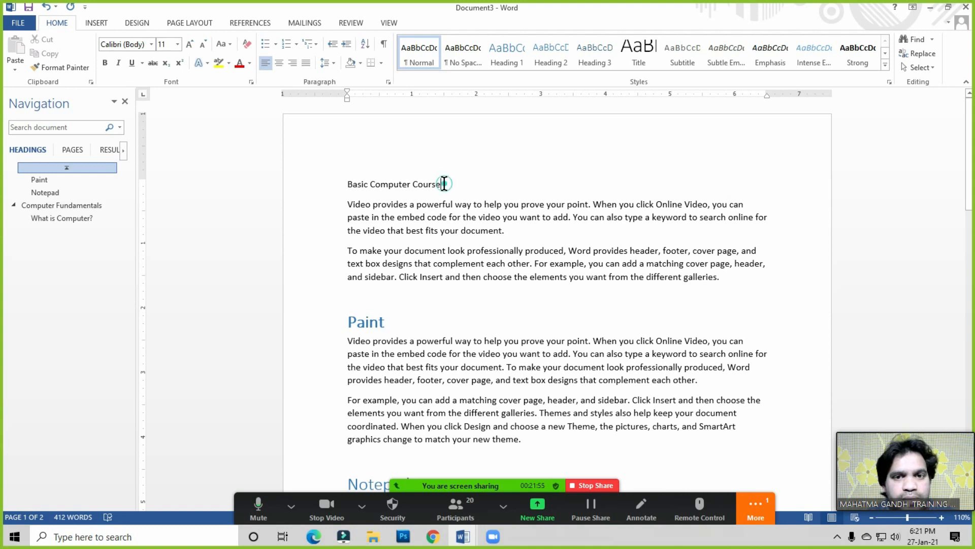
left_click(46, 6)
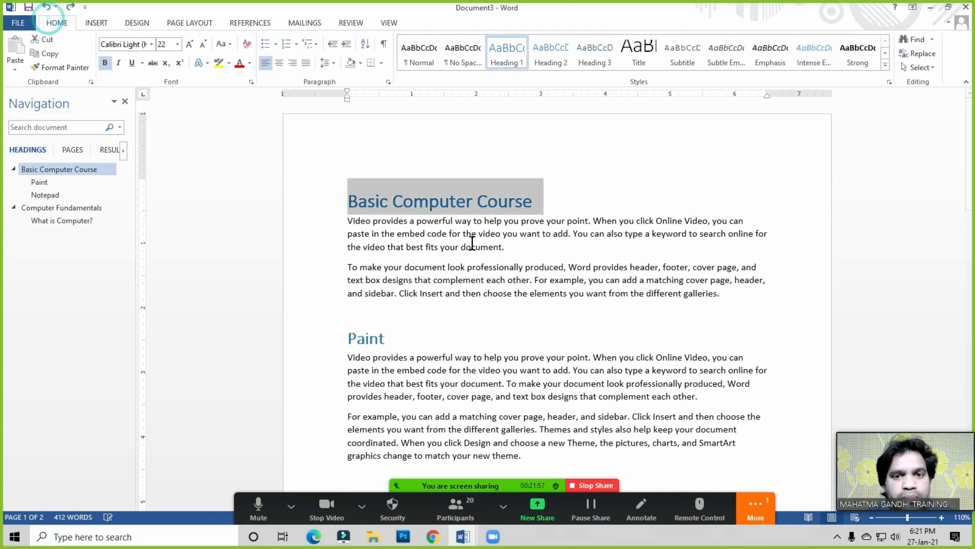
- With the cursor in the "Basic Computer Course" heading, examine the style gallery's Create a Style, Clear Formatting and Apply Styles commands
left_click(561, 206)
left_click(886, 66)
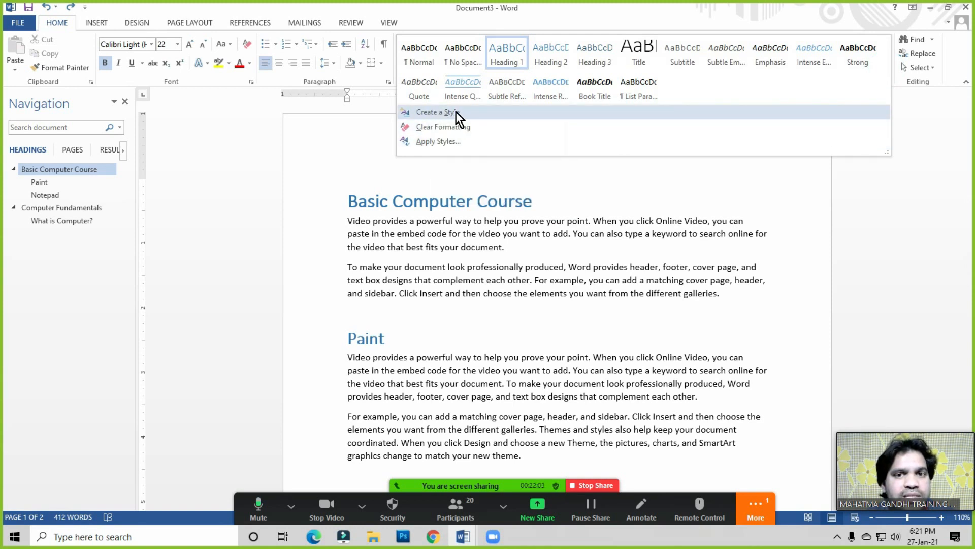
left_click(445, 188)
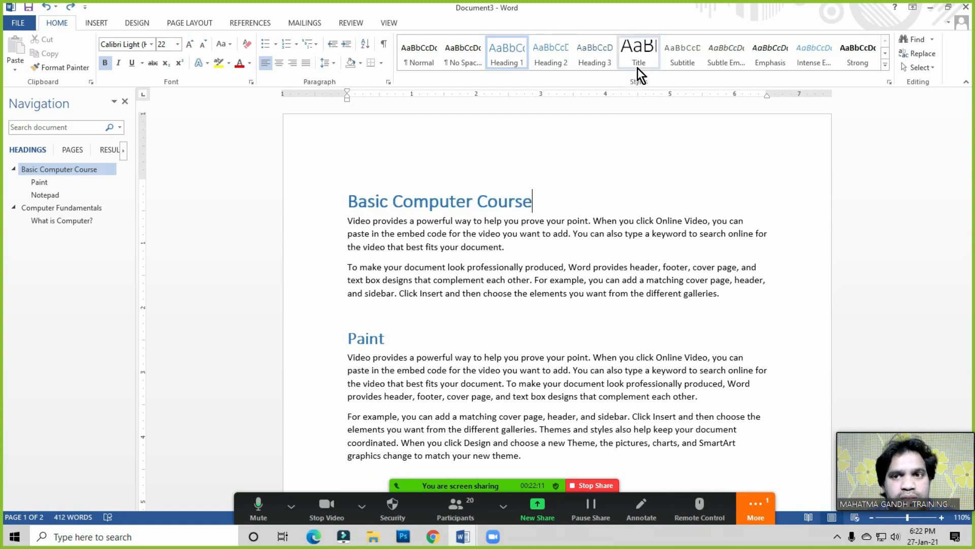
left_click(561, 202)
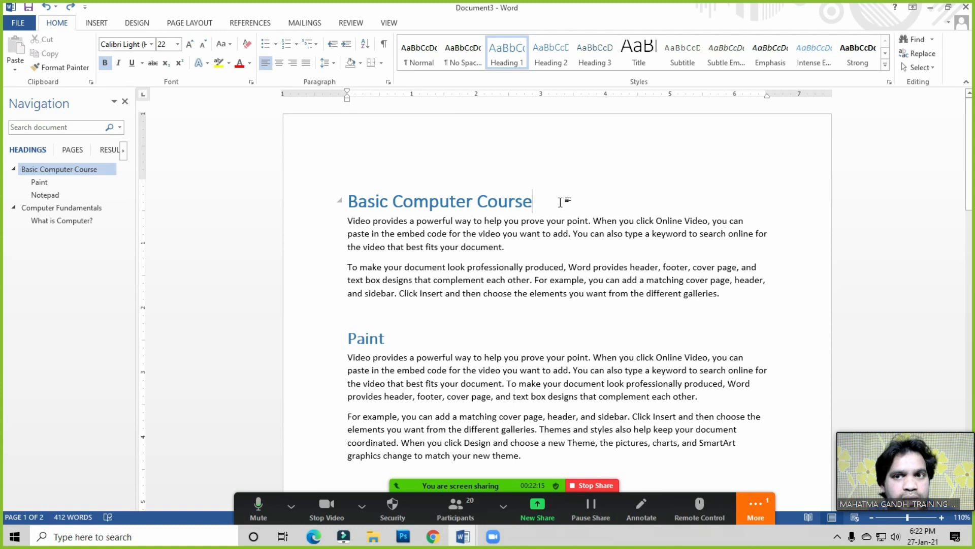
left_click(885, 65)
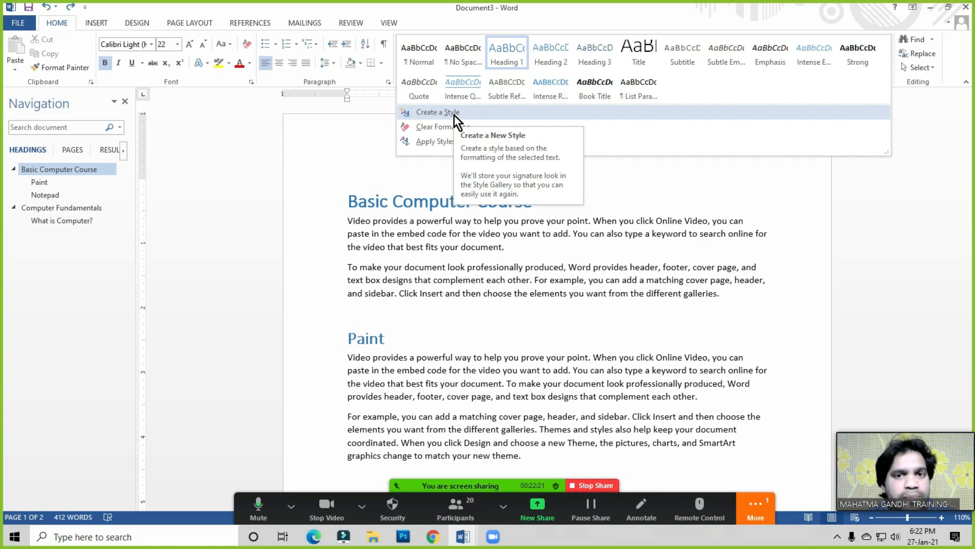
left_click(426, 246)
left_click(473, 204)
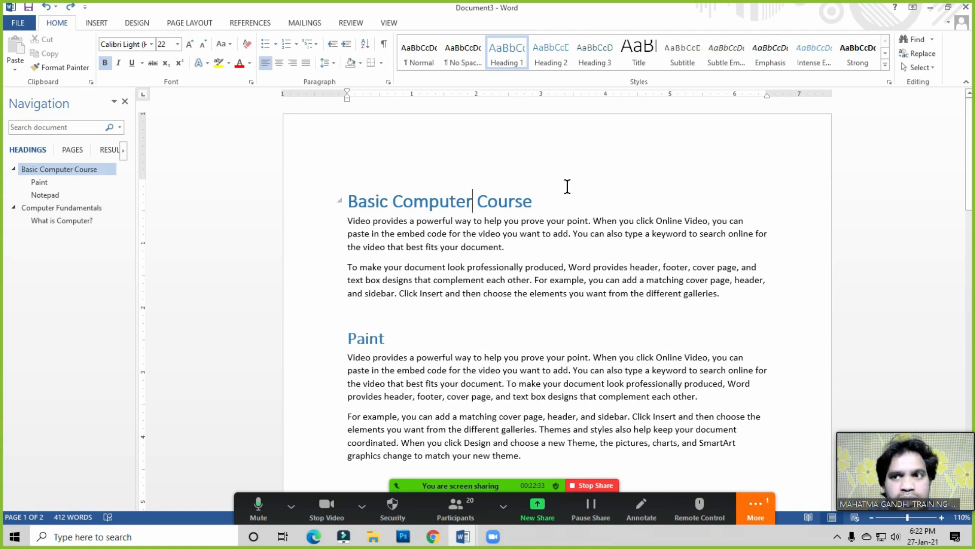
left_click(885, 65)
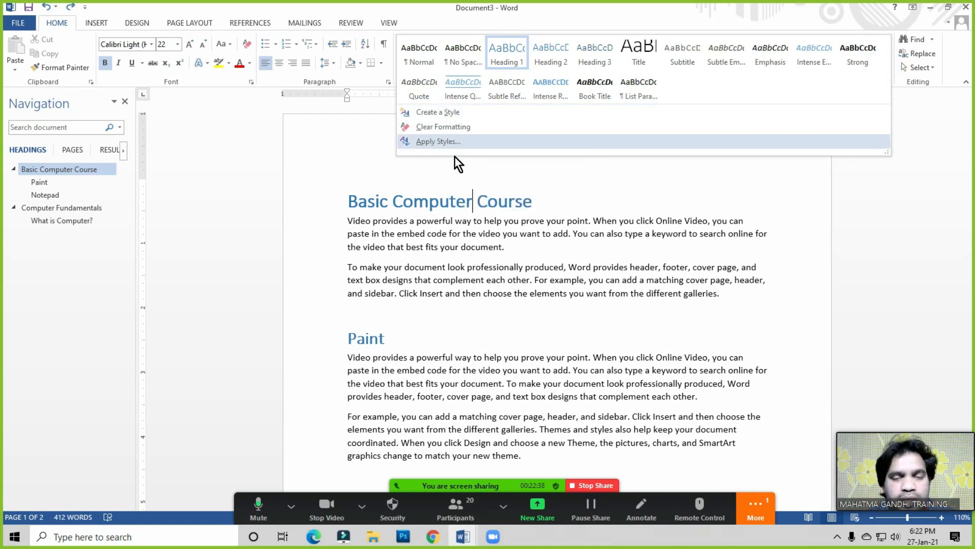
- Close the Navigation pane and show the Apply Styles settings for the "Basic Computer Course" heading
left_click(446, 204)
left_click(446, 204)
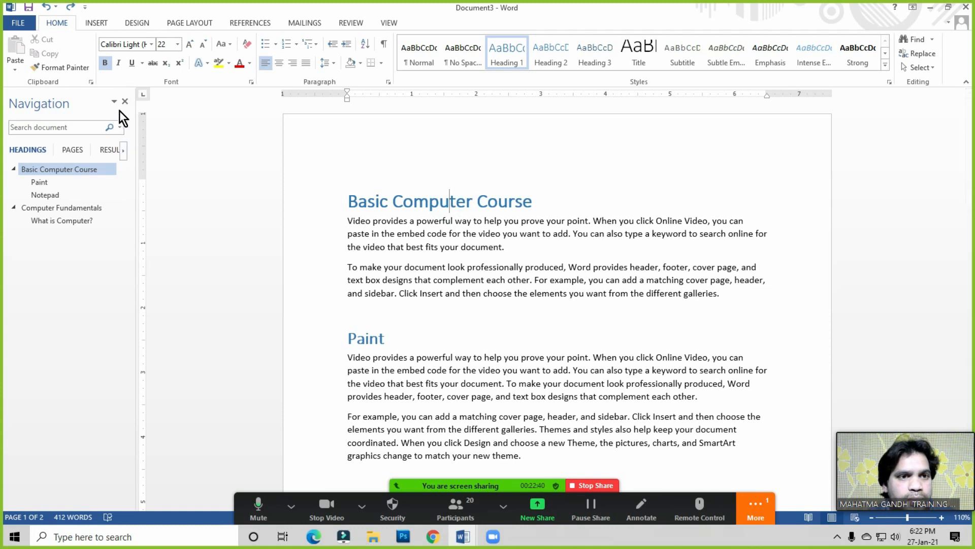
left_click(370, 205)
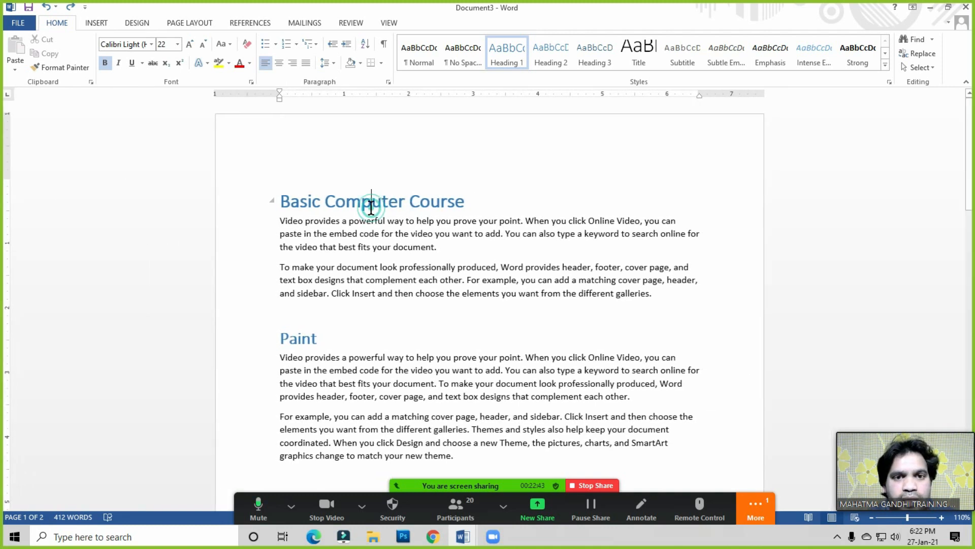
left_click(885, 66)
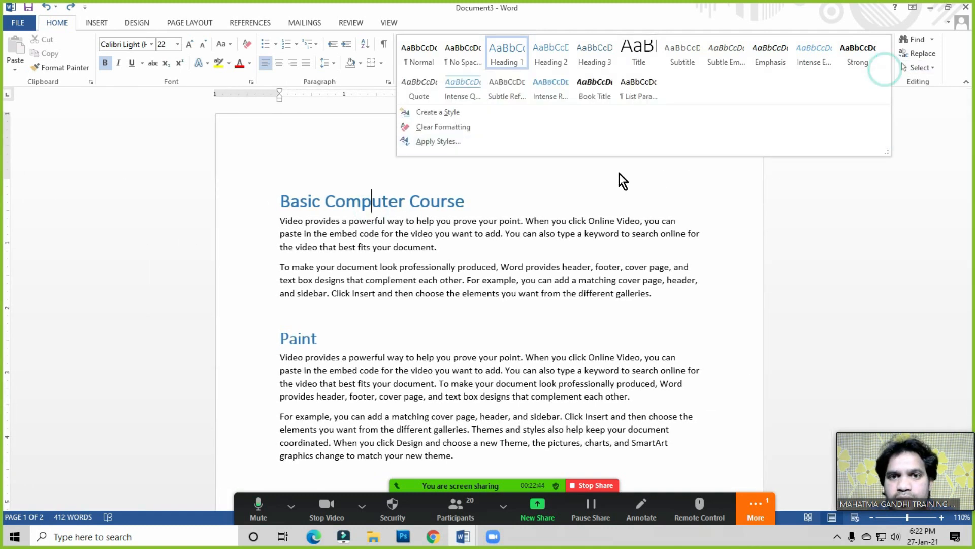
left_click(440, 142)
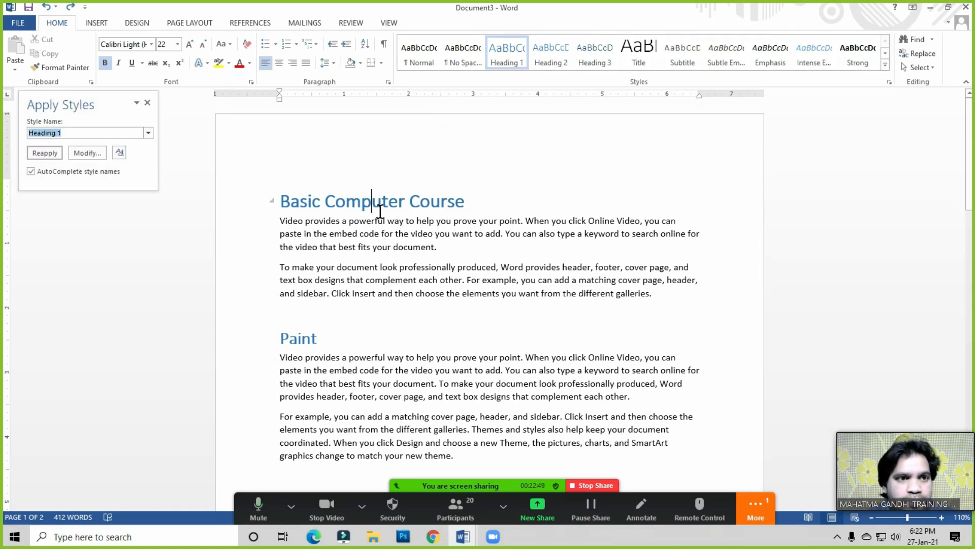
- Modify the Heading 1 style to use the standard green font color and toggle its bold formatting
left_click(85, 152)
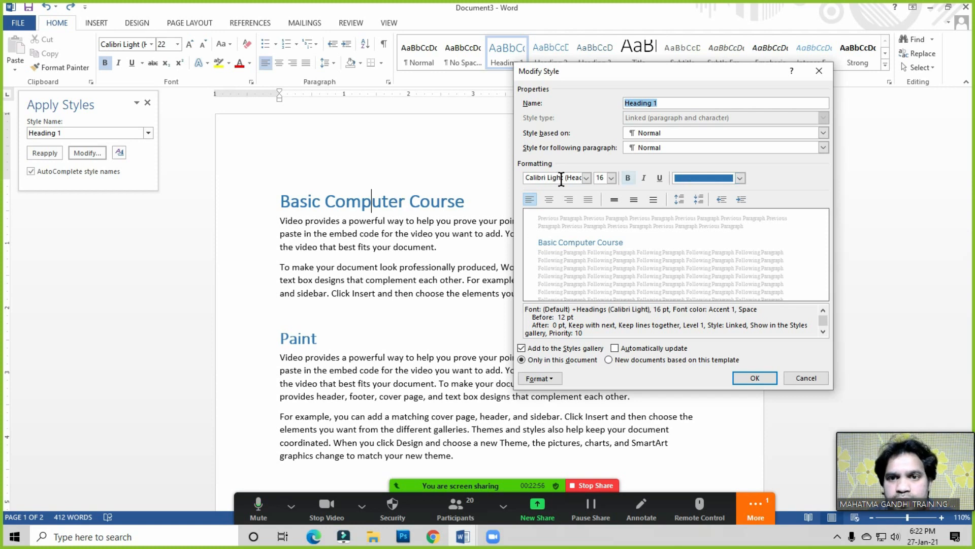
left_click(739, 178)
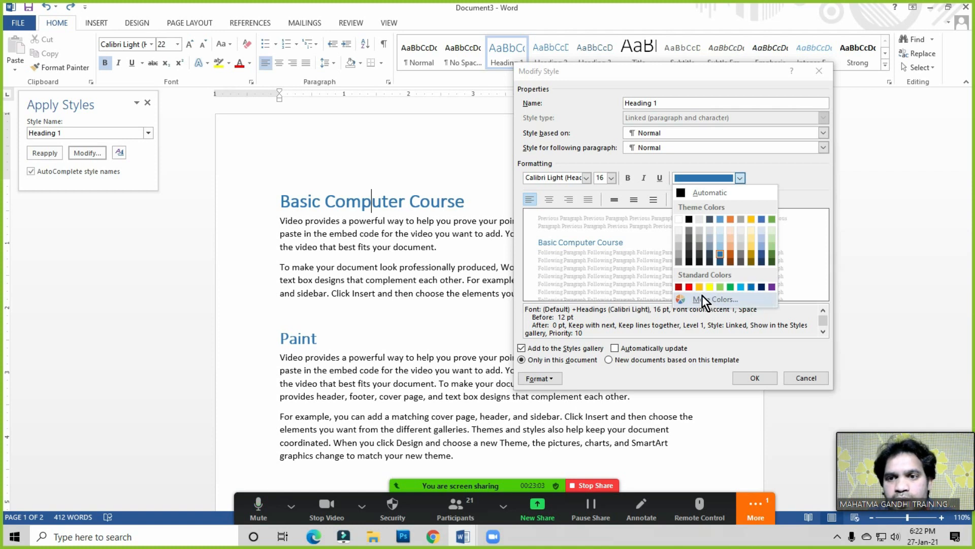
left_click(730, 287)
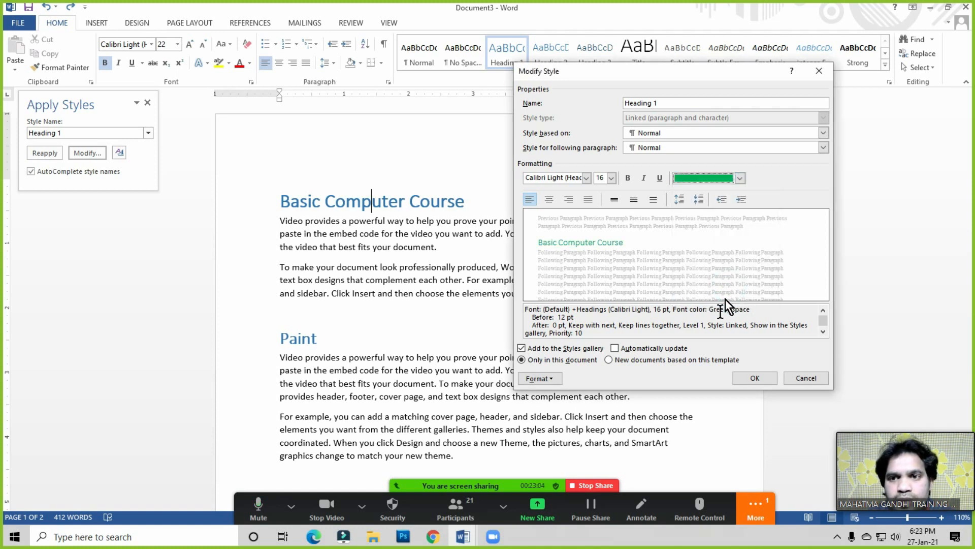
left_click(628, 178)
left_click(746, 378)
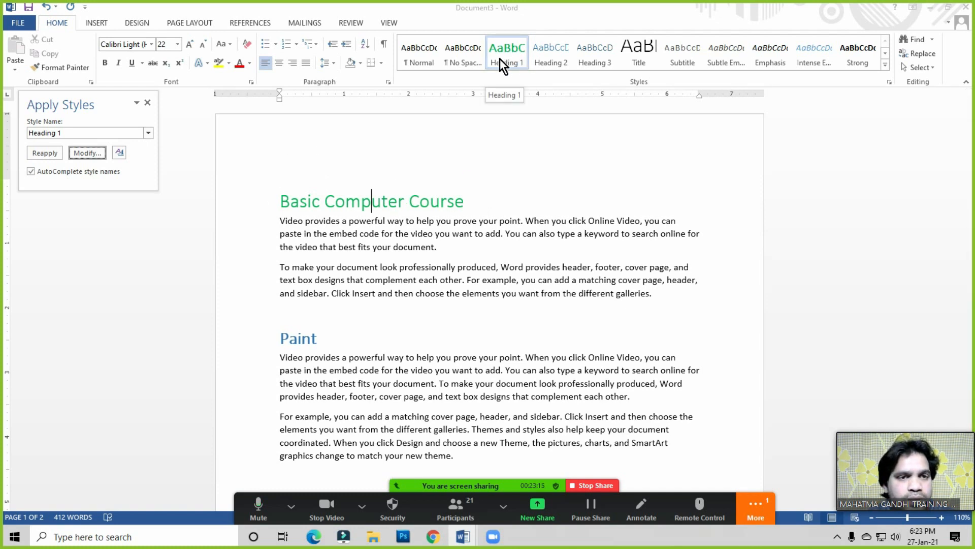
- Examine the gallery's Apply Styles command and check the headings on both pages for the modified Heading 1 formatting
left_click(886, 66)
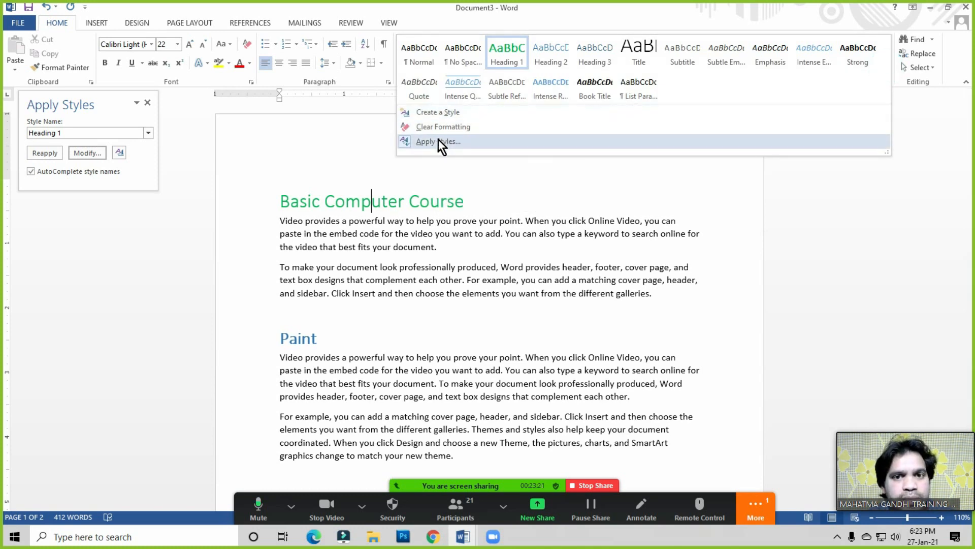
left_click(366, 215)
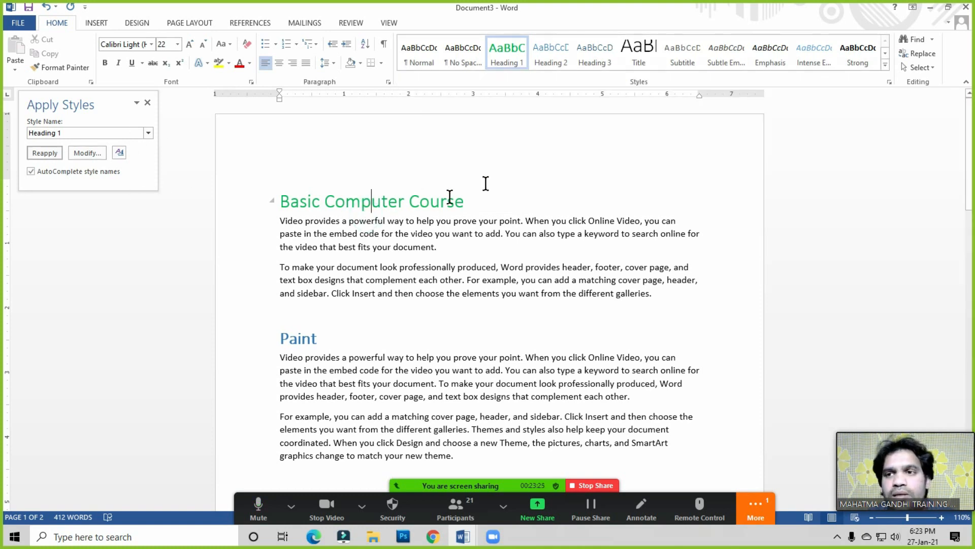
scroll(493, 202, "down", 5)
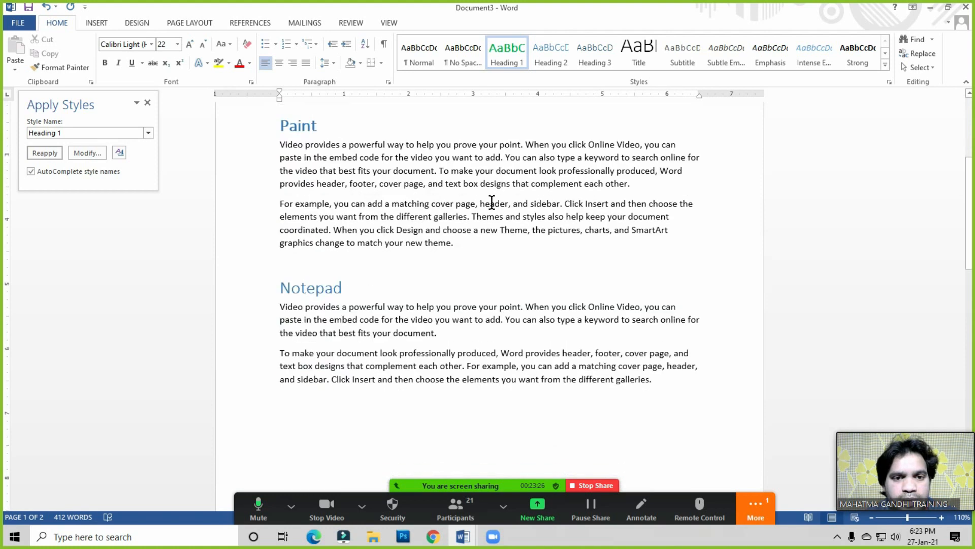
scroll(491, 202, "down", 2)
left_click(665, 309)
scroll(665, 310, "up", 6)
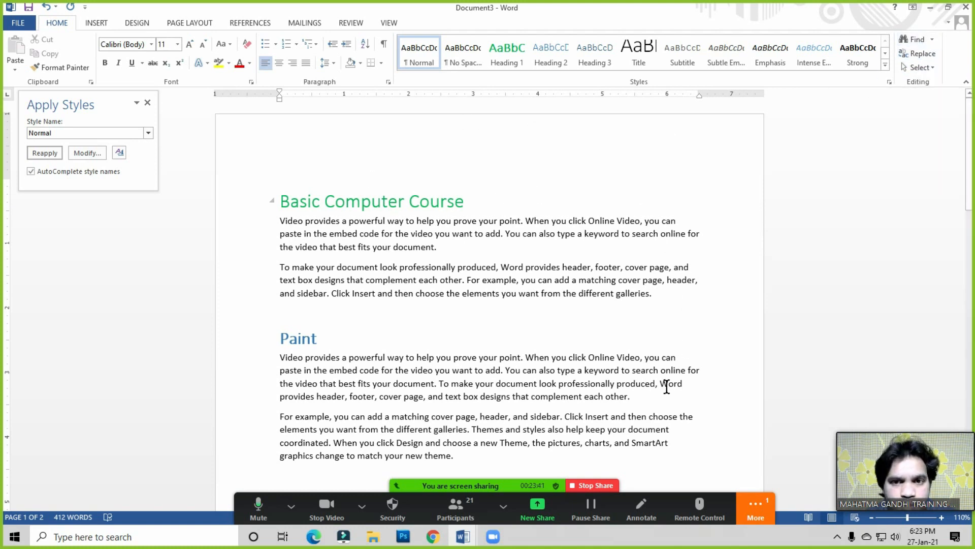
left_click(450, 244)
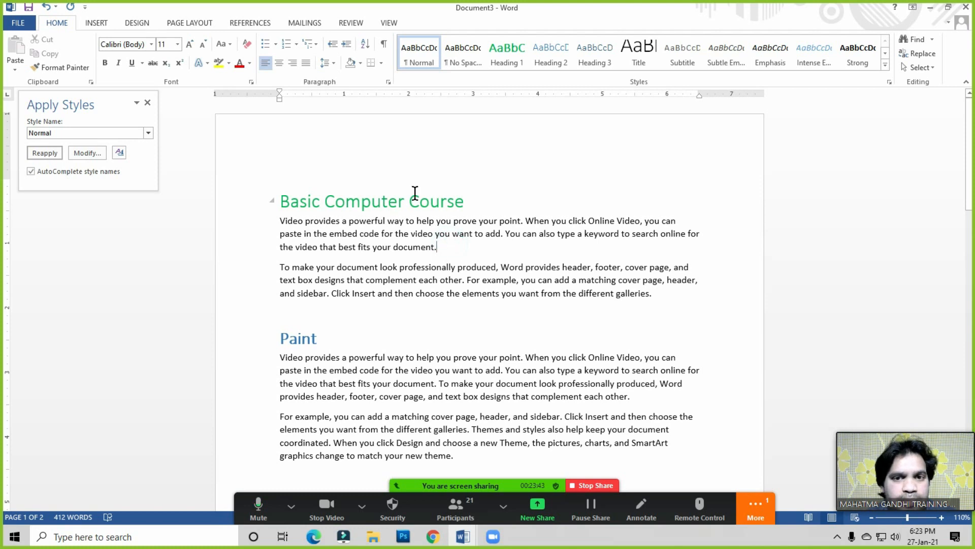
left_click(427, 222)
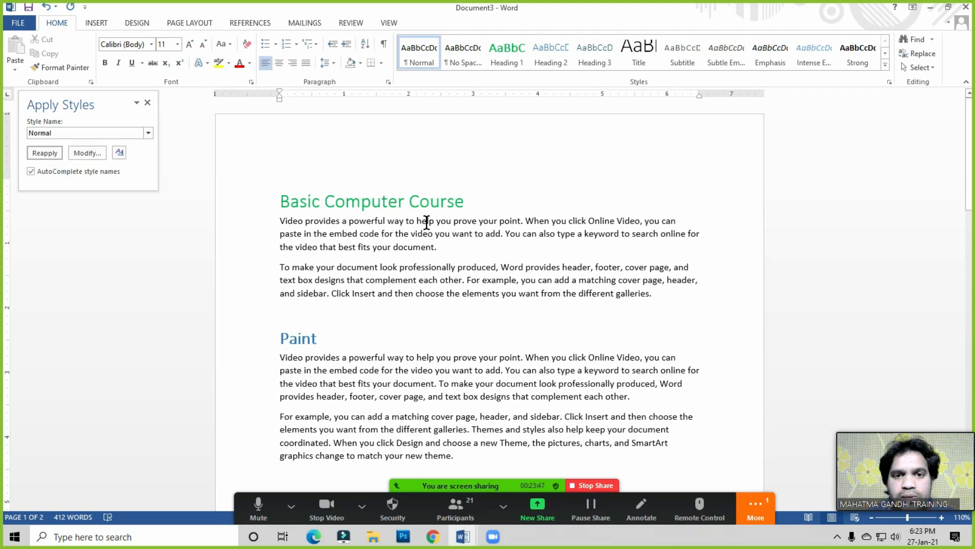
left_click(493, 222)
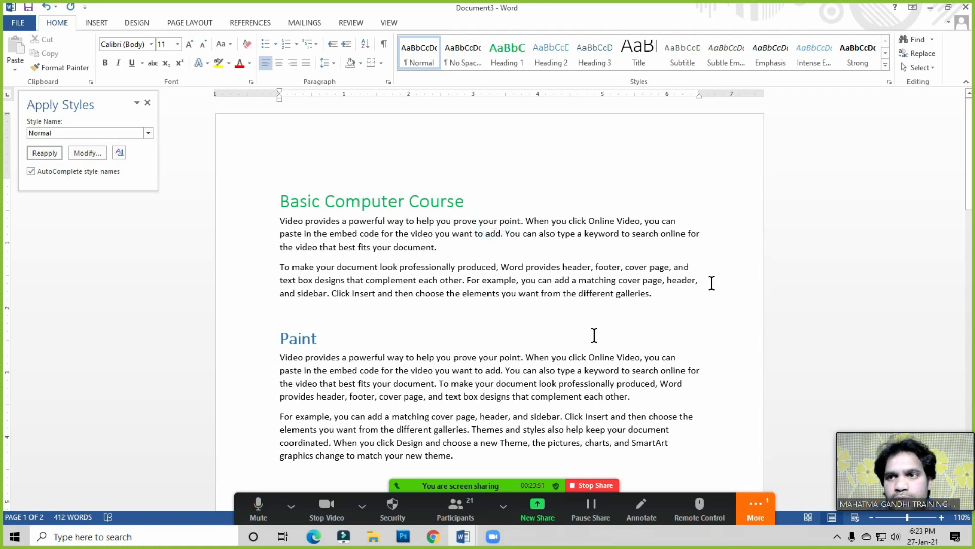
- Show the Find search pane, close the Apply Styles pane covering it, and dismiss the search pane
left_click(913, 40)
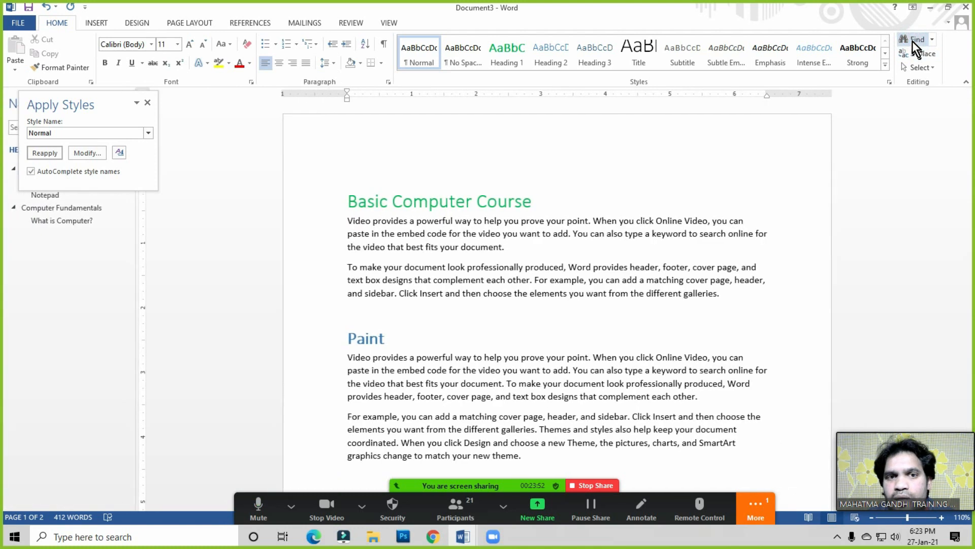
left_click(148, 103)
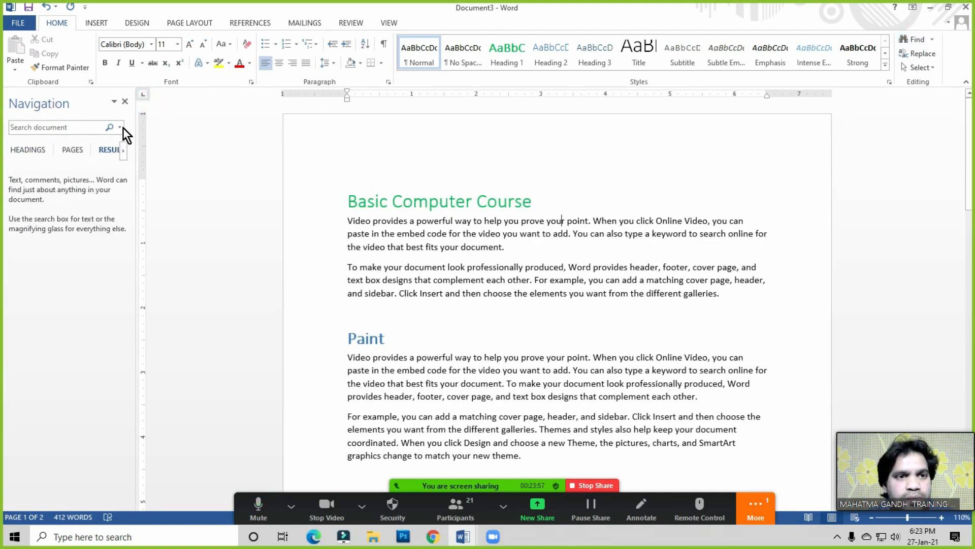
left_click(125, 103)
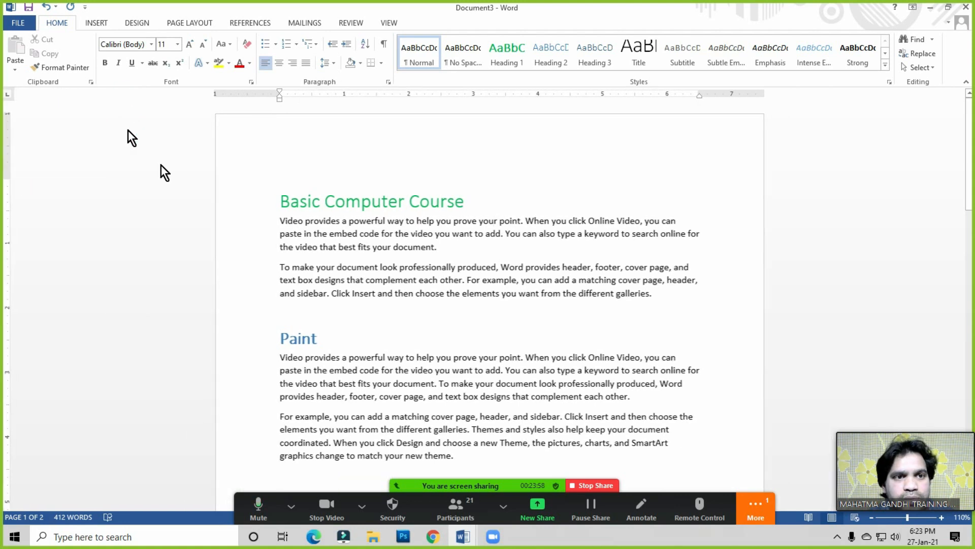
- Search the document for "Computer" with the Find command
left_click(913, 38)
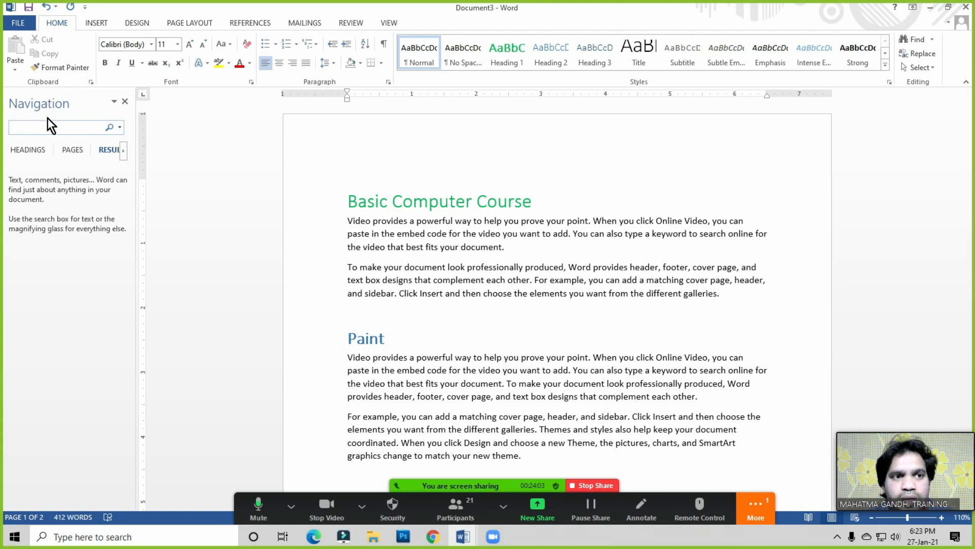
type("com")
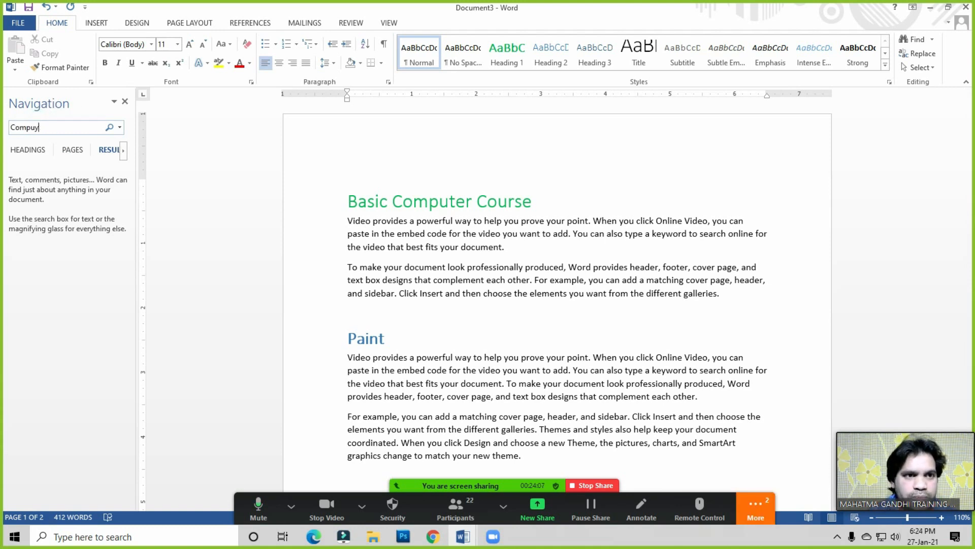
type("puter")
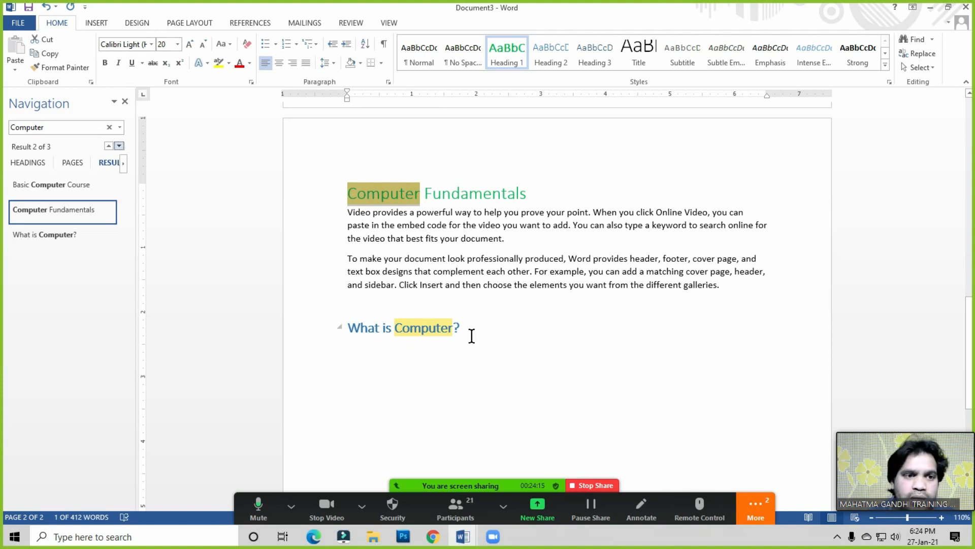
key("Return")
- Cycle through the "Computer" matches back to the first heading, close the search and place the cursor at that heading's end
key("Return")
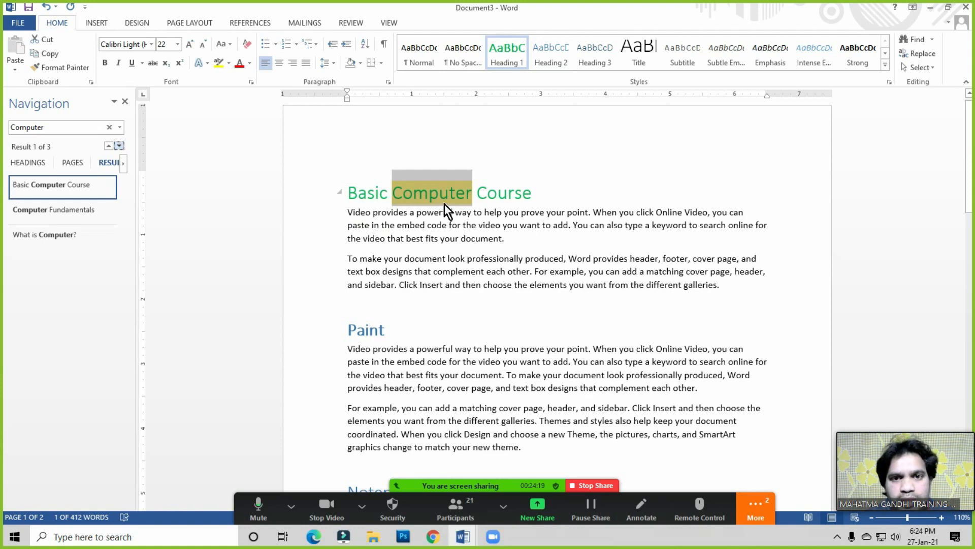
key("Return")
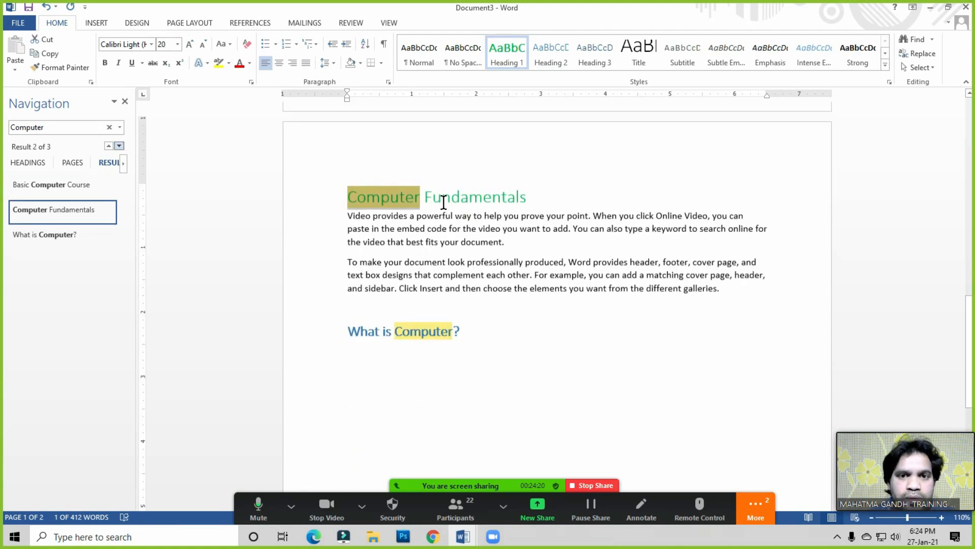
key("Return")
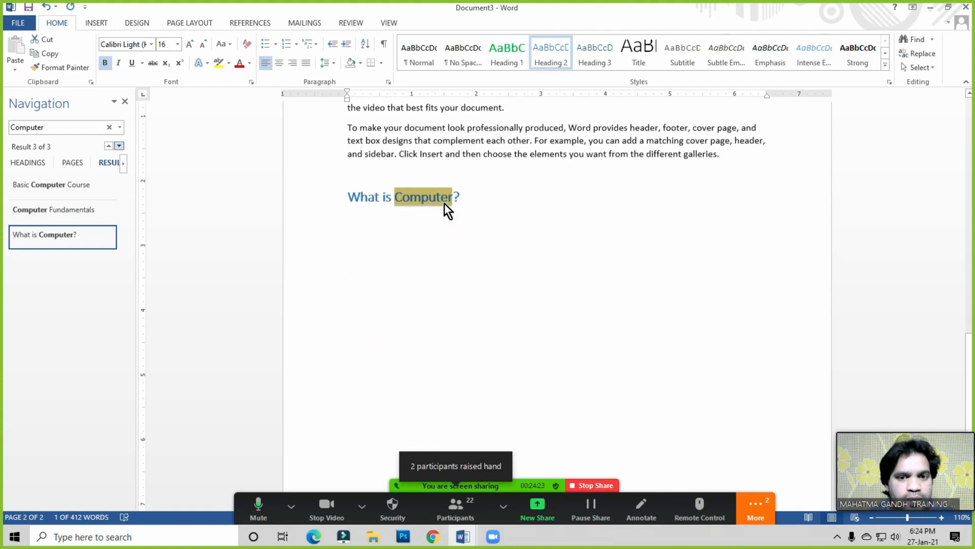
key("Return")
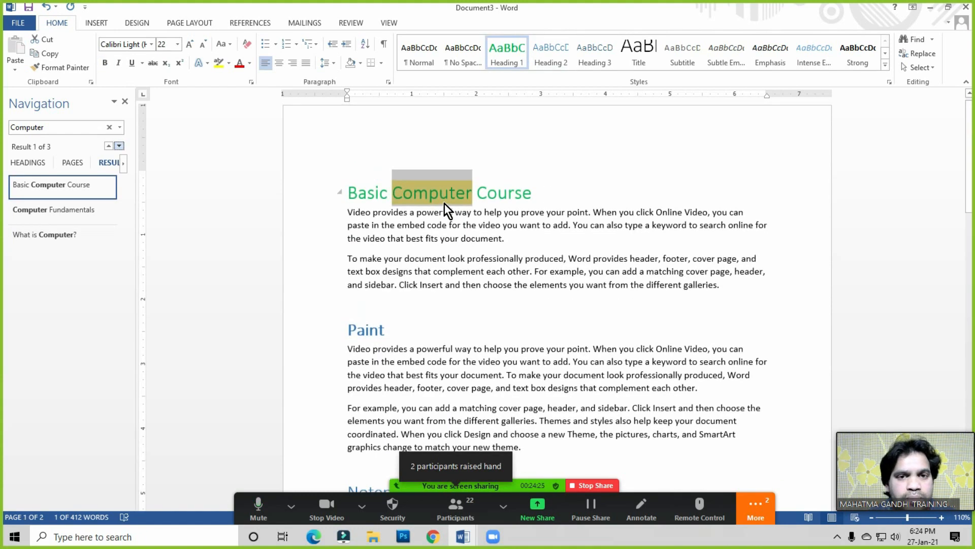
left_click(123, 102)
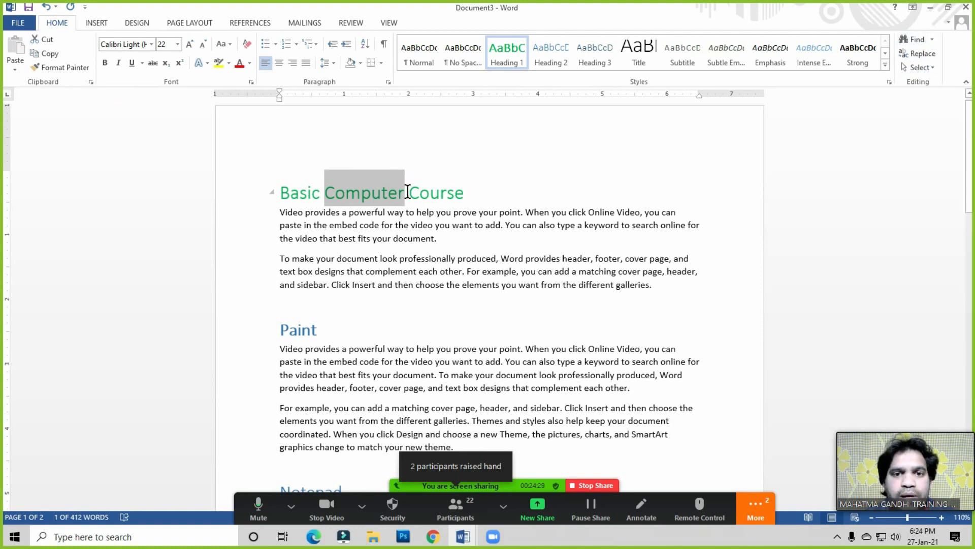
left_click(408, 192)
left_click(485, 196)
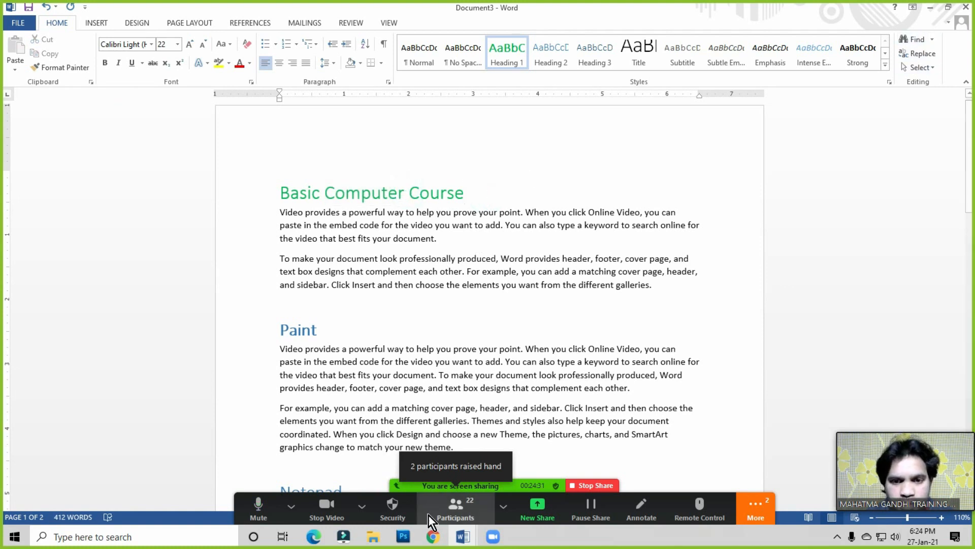
- Switch to Zoom's participant list, ask the first participant with a raised hand to unmute, and return to the Word document
left_click(454, 502)
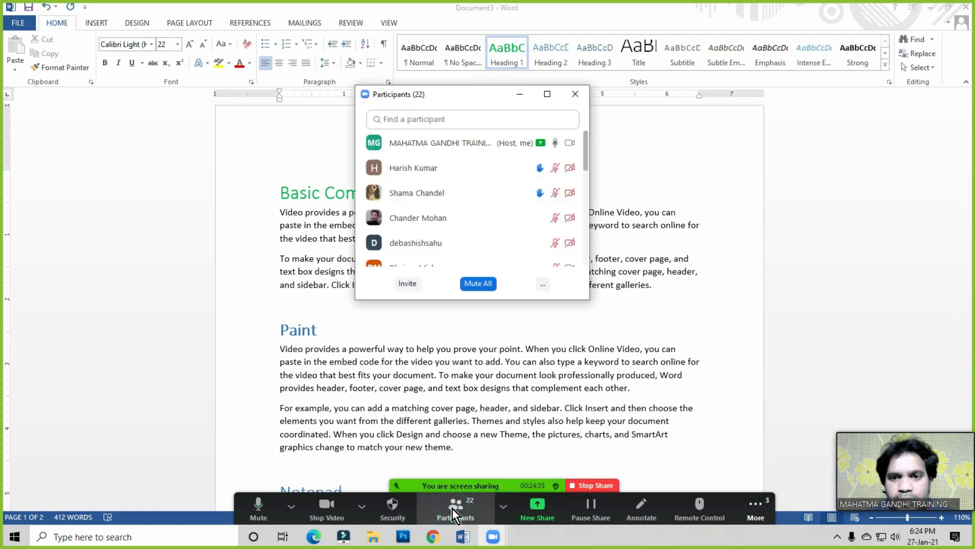
left_click_drag(477, 92, 792, 98)
mouse_move(730, 201)
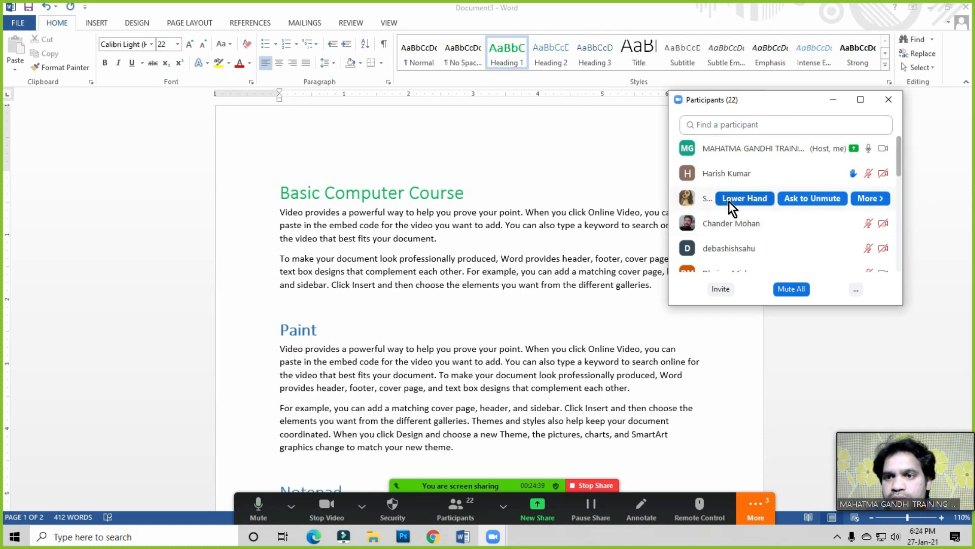
mouse_move(797, 173)
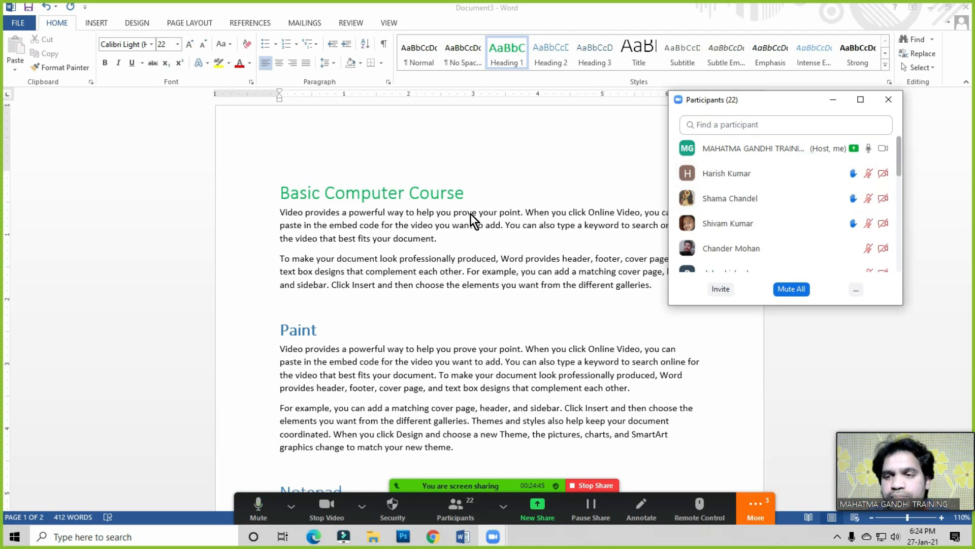
mouse_move(723, 181)
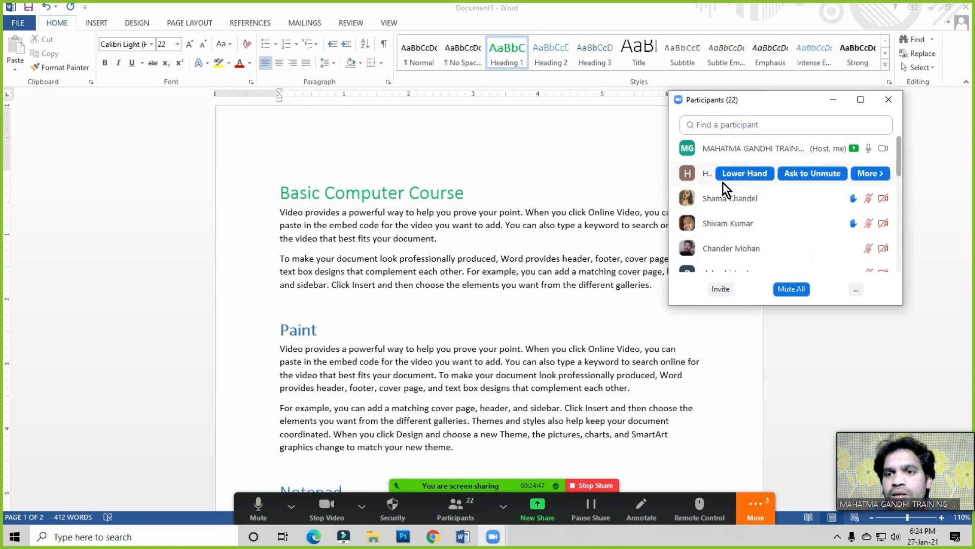
left_click(818, 175)
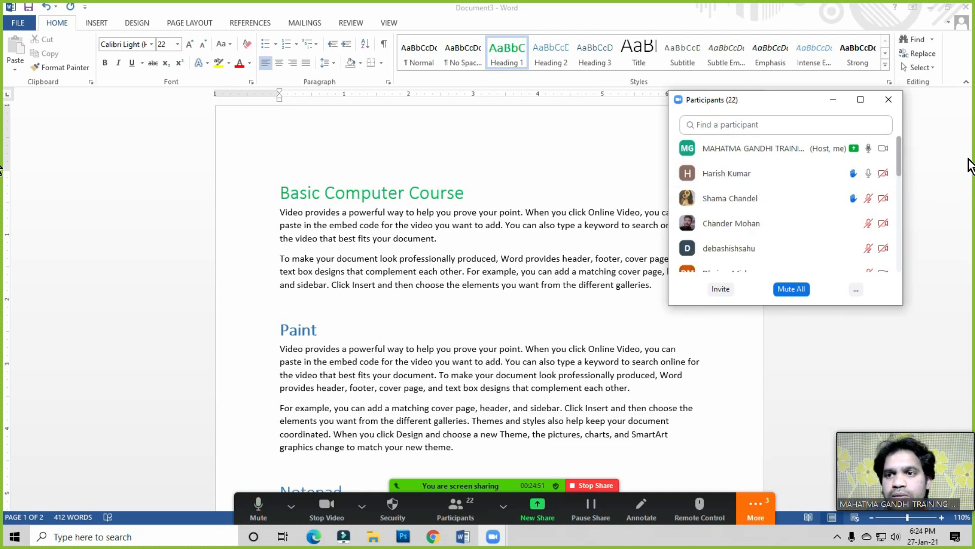
left_click(889, 101)
left_click(470, 194)
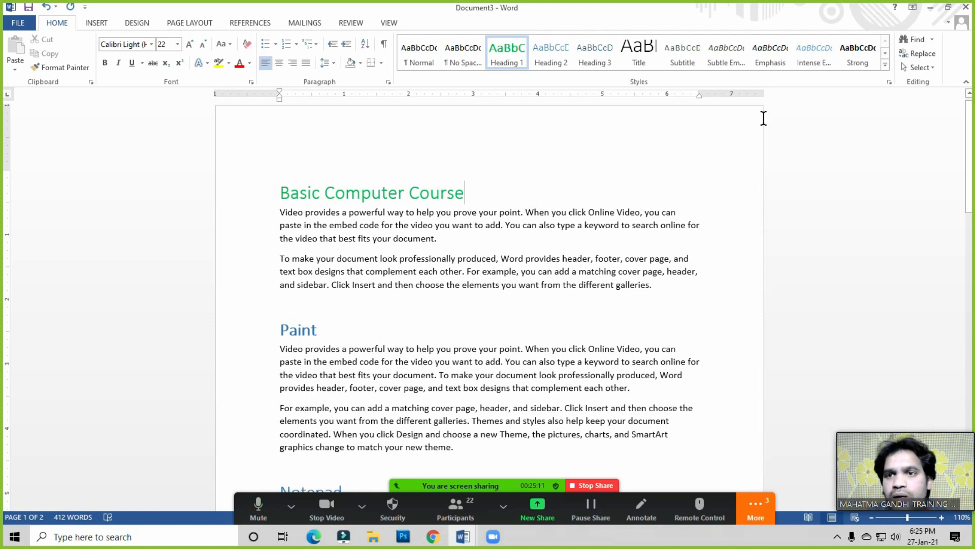
- Switch to Zoom's participant list, look through the participants with raised hands, and close the list
left_click(469, 511)
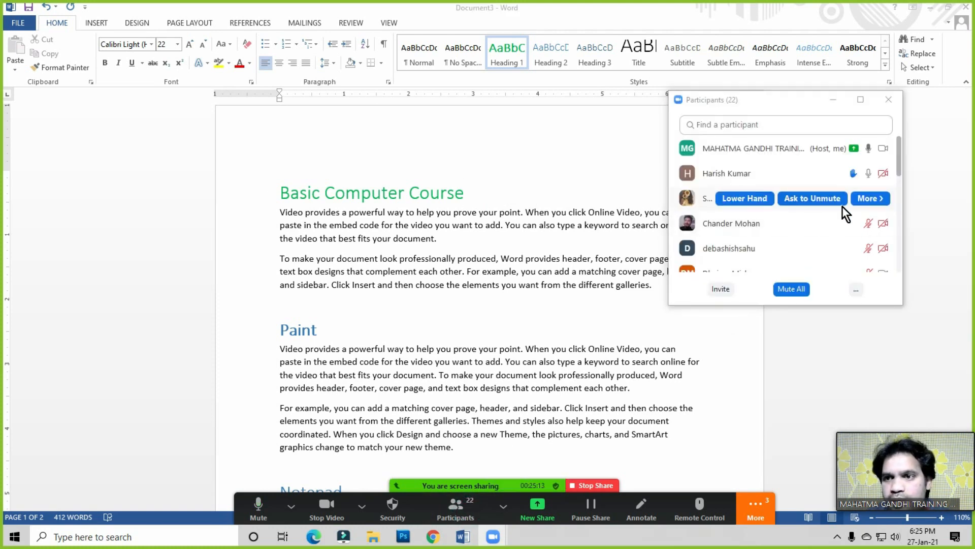
mouse_move(696, 201)
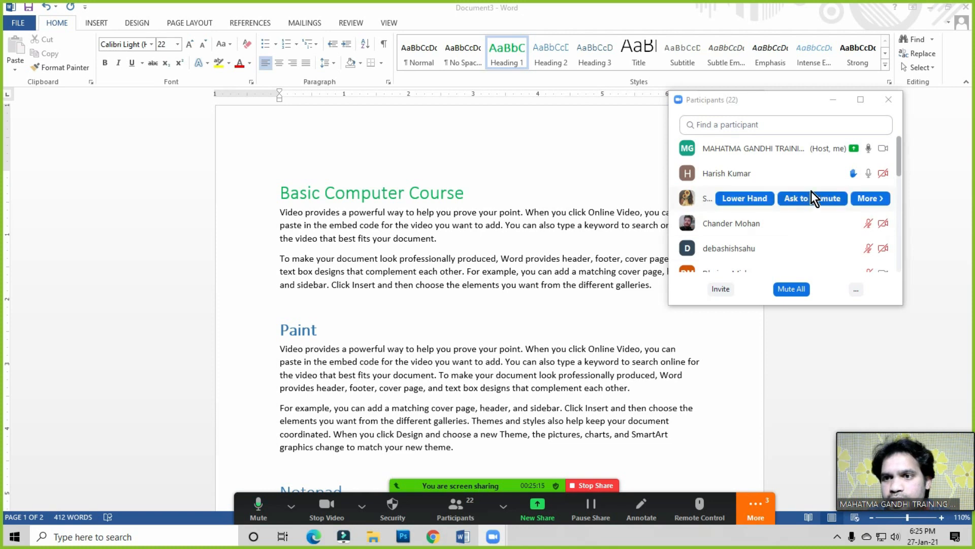
mouse_move(784, 183)
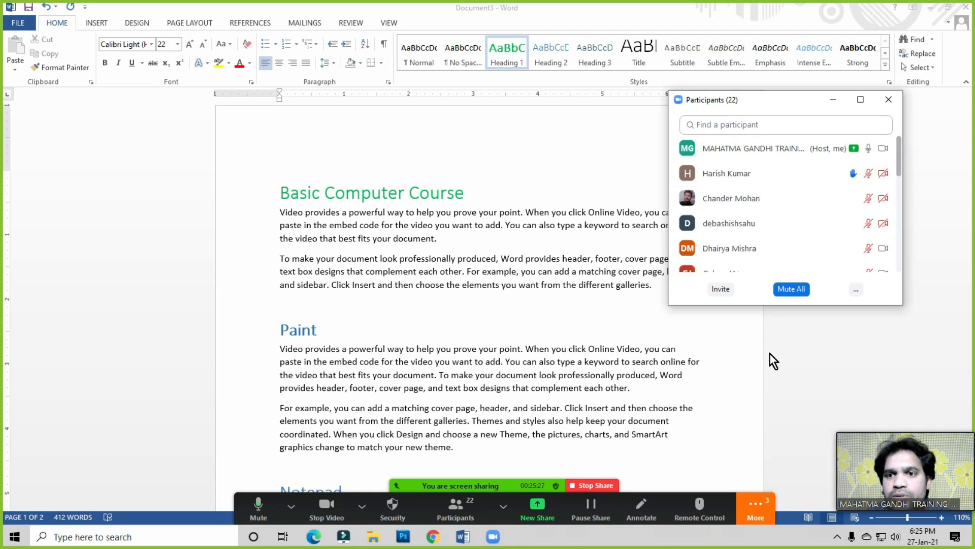
scroll(791, 216, "down", 2)
left_click(889, 99)
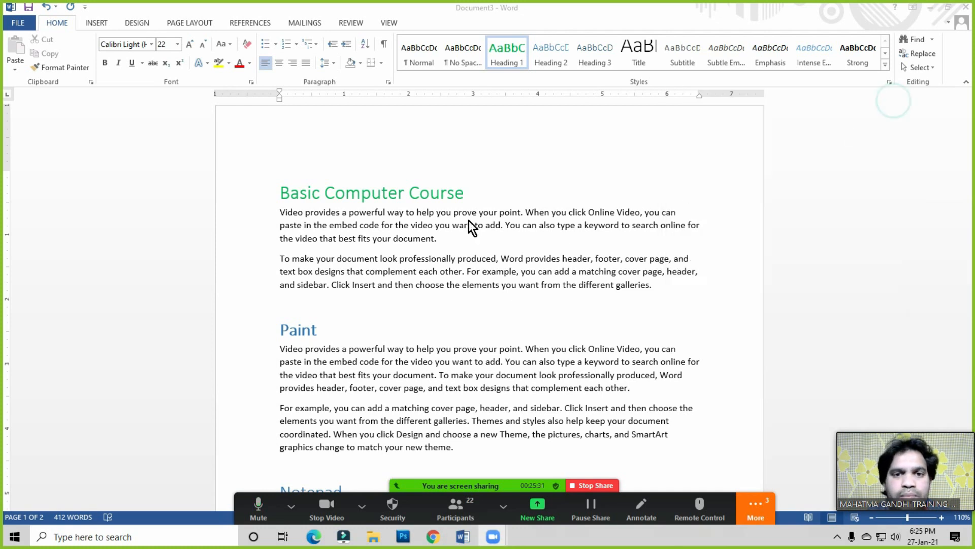
- From the end of the "Basic Computer Course" heading, open Replace, move the dialog clear of the heading and find the next "Computer"
left_click(481, 186)
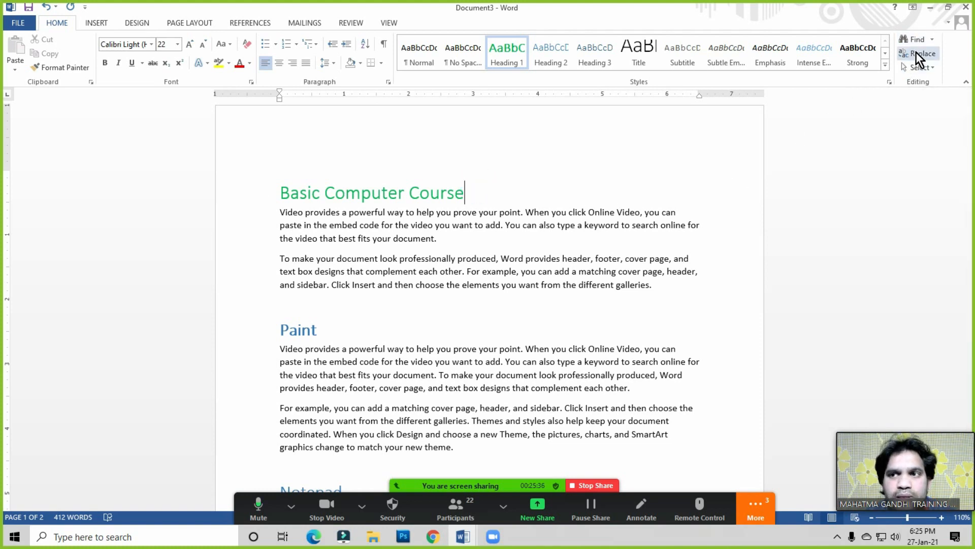
left_click(500, 199)
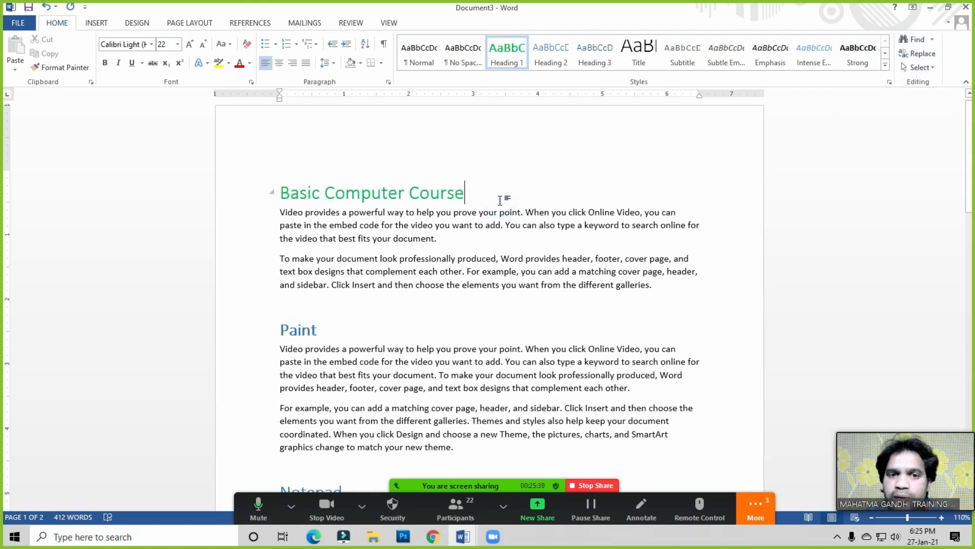
left_click(917, 56)
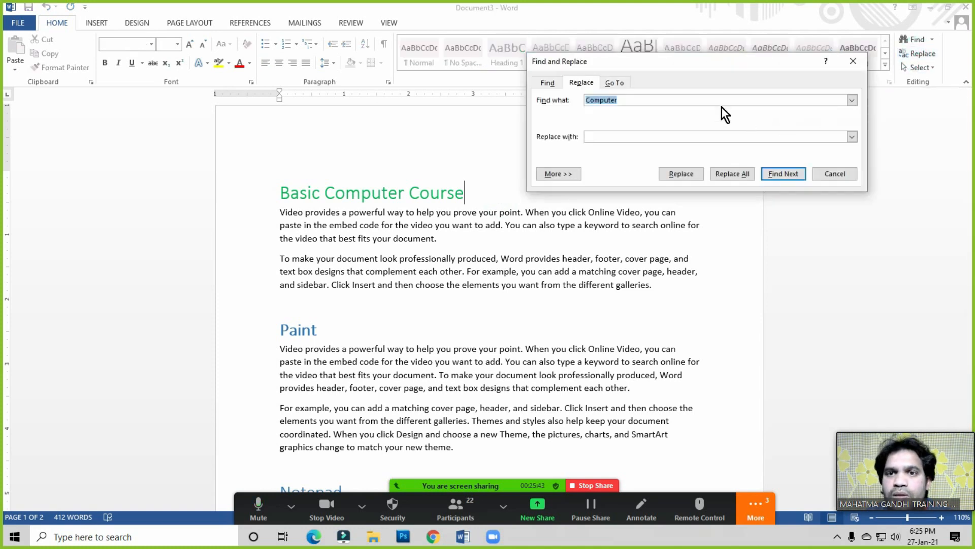
left_click_drag(665, 59, 683, 125)
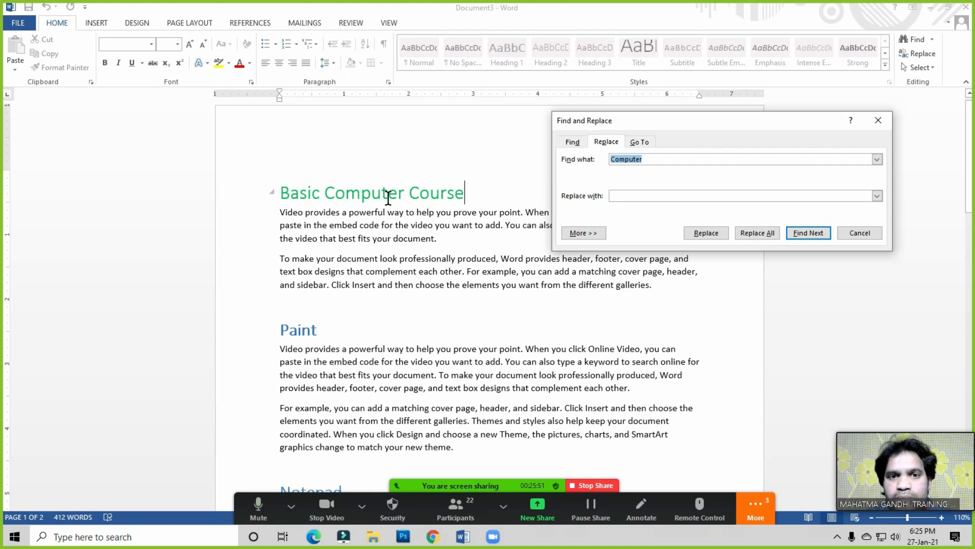
left_click(635, 159)
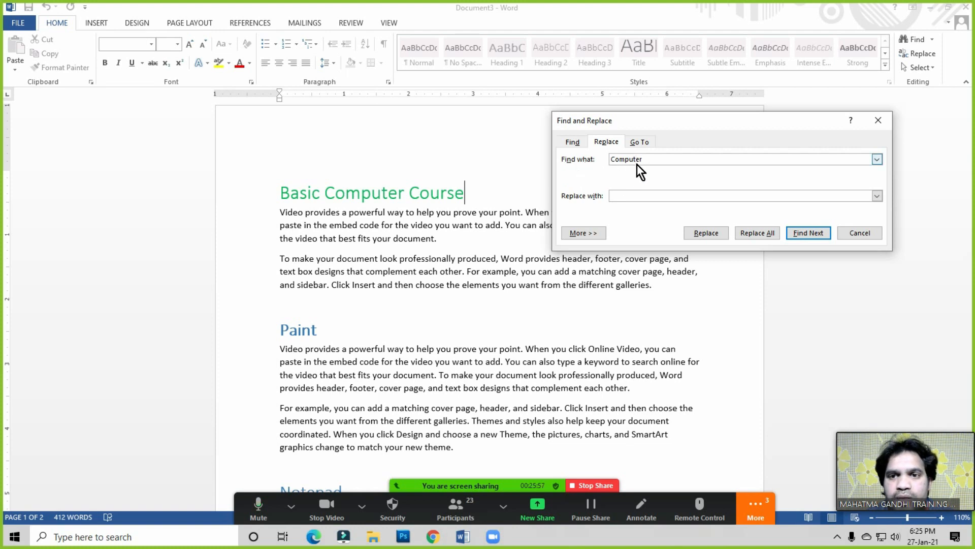
left_click(811, 232)
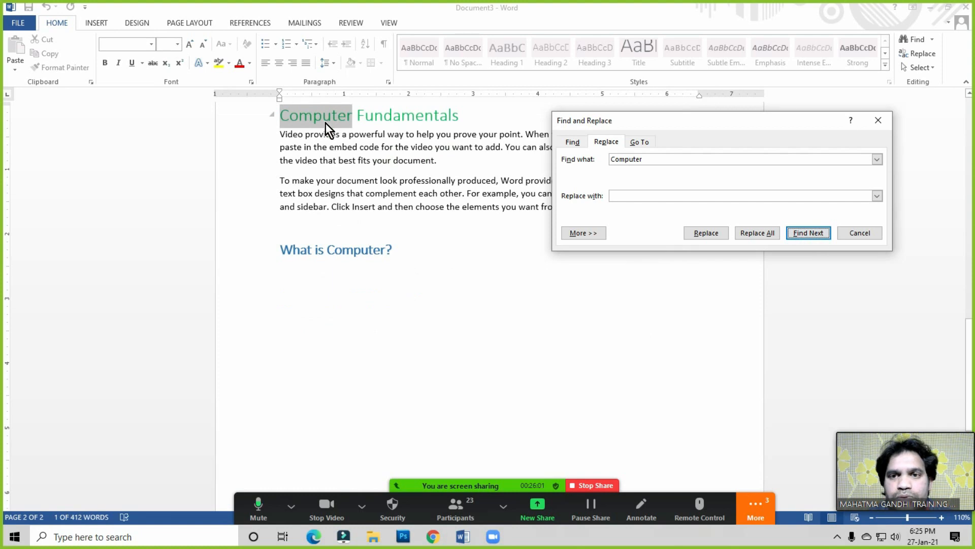
- Replace every "Computer" in the document with "Machine", close the dialog and check the changed headings on both pages
left_click(613, 196)
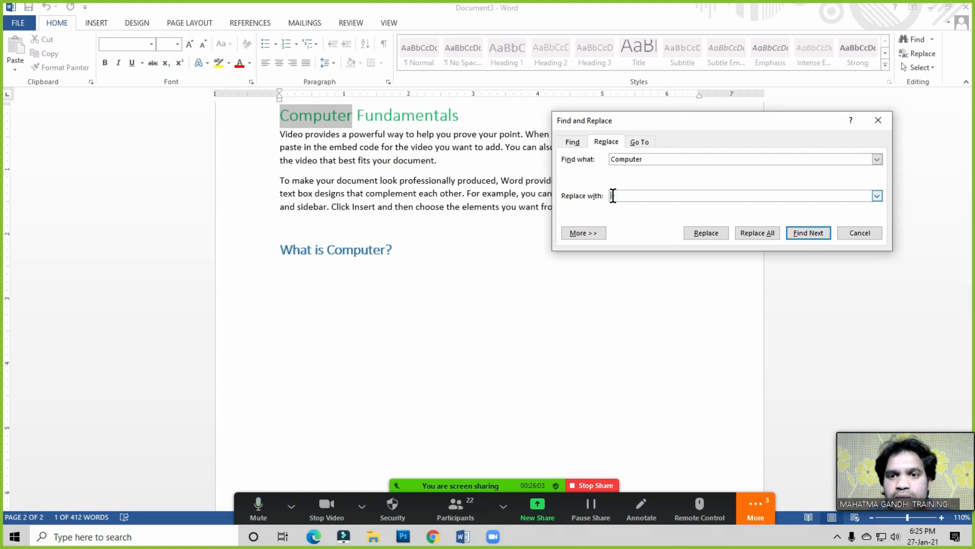
type("C")
type("Machine")
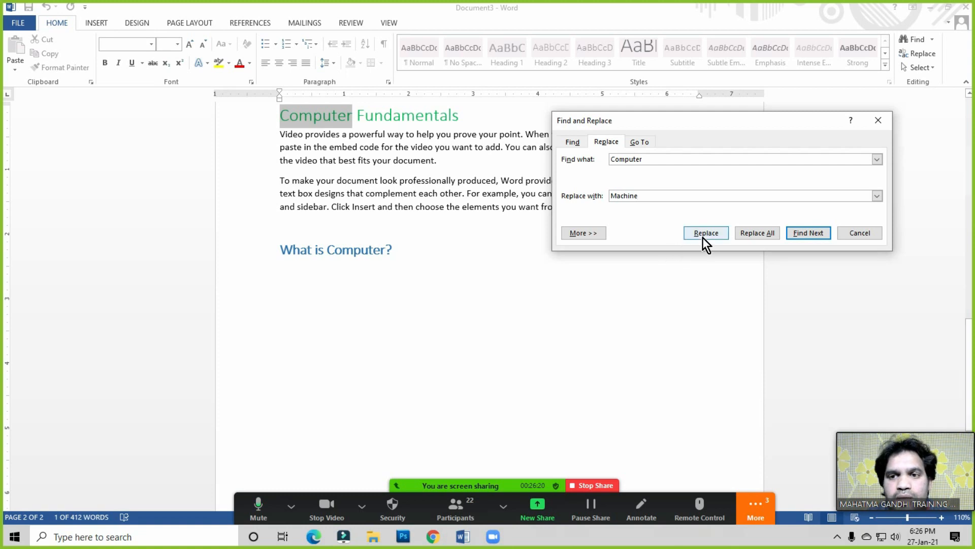
left_click(761, 233)
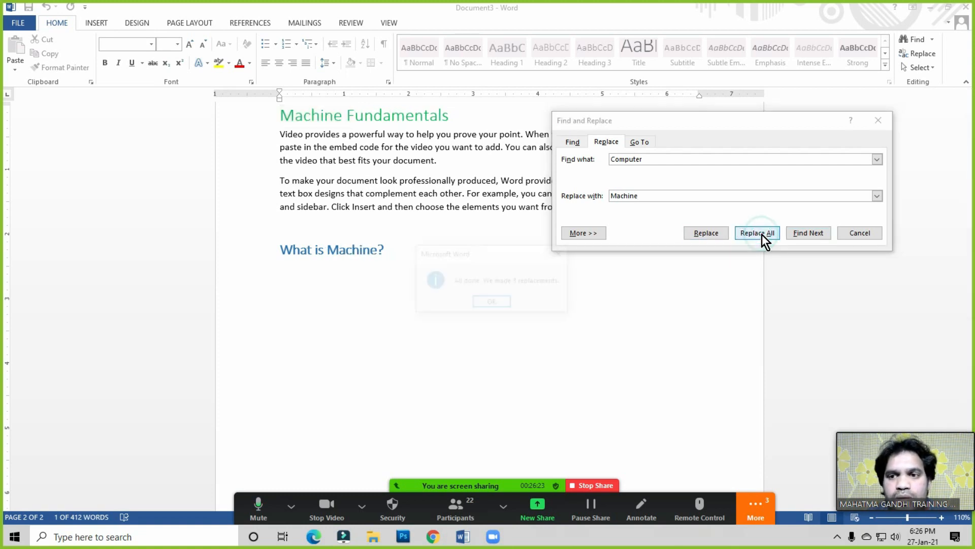
left_click(492, 303)
left_click(860, 234)
scroll(456, 318, "up", 15)
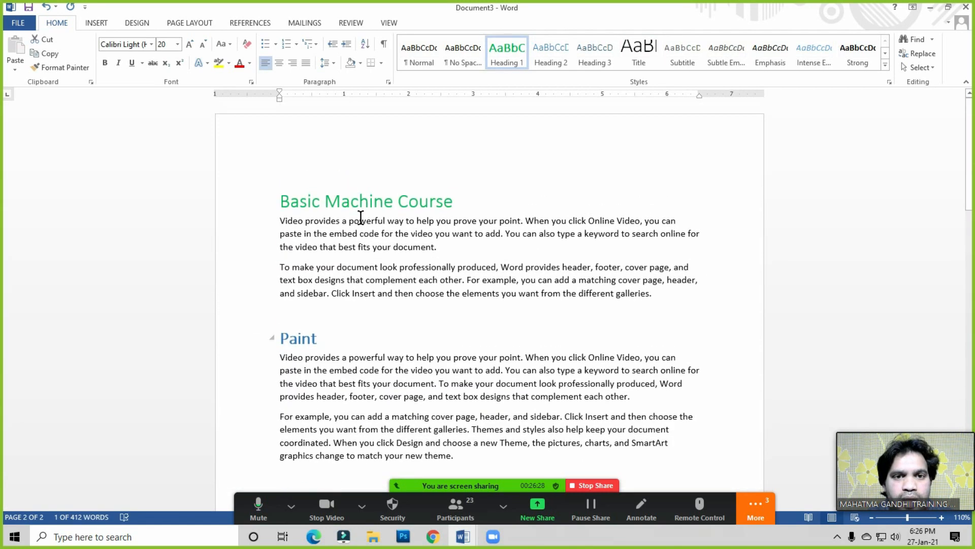
scroll(362, 246, "down", 15)
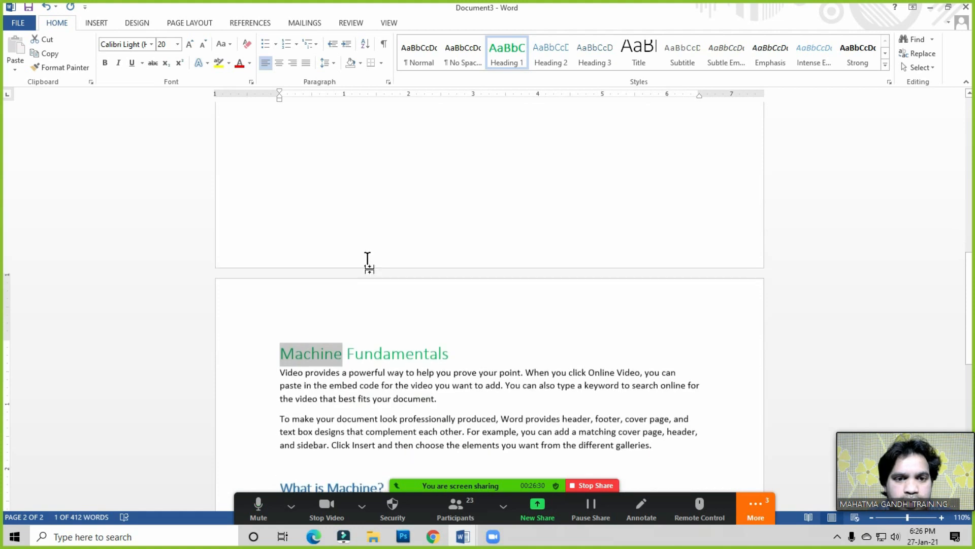
scroll(355, 342, "down", 3)
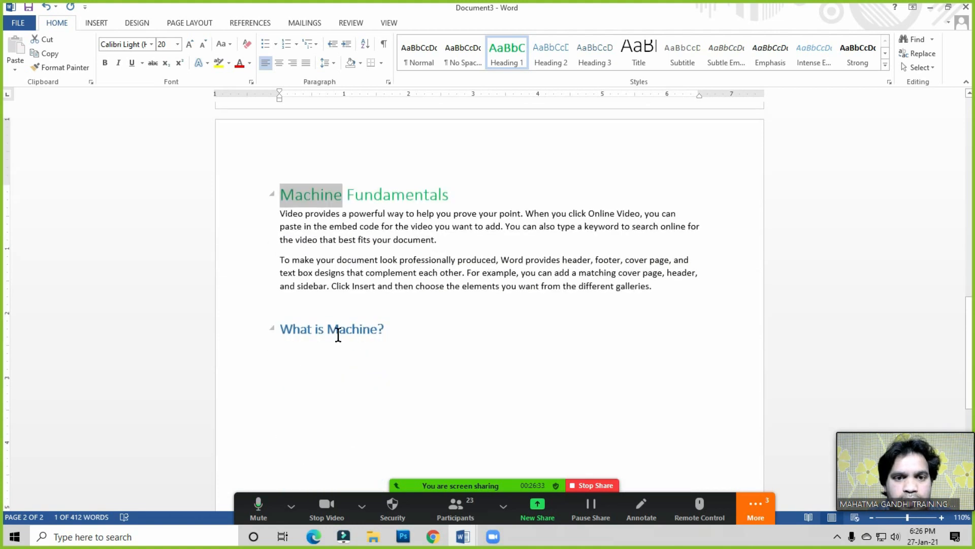
left_click(401, 239)
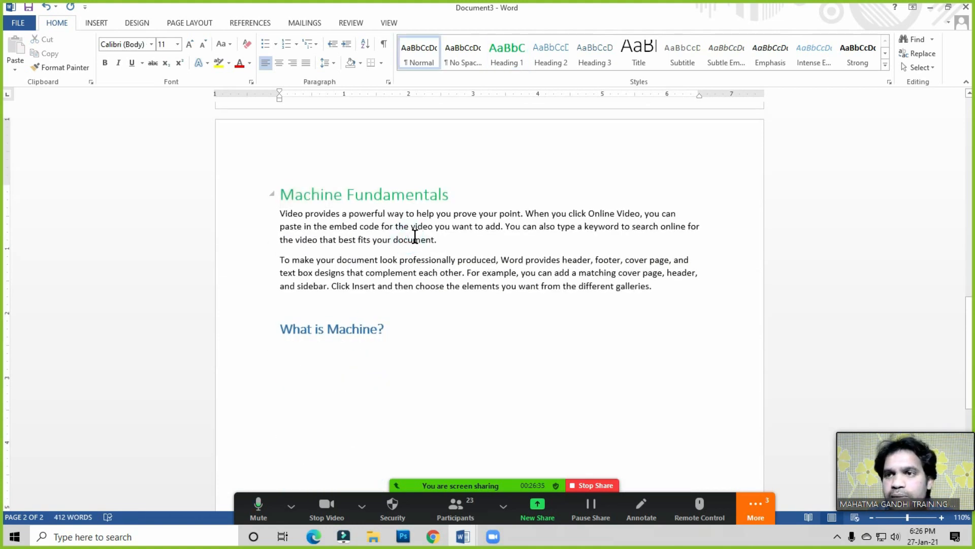
- Select the whole document with Select All and review the selection up to the first page
left_click(916, 68)
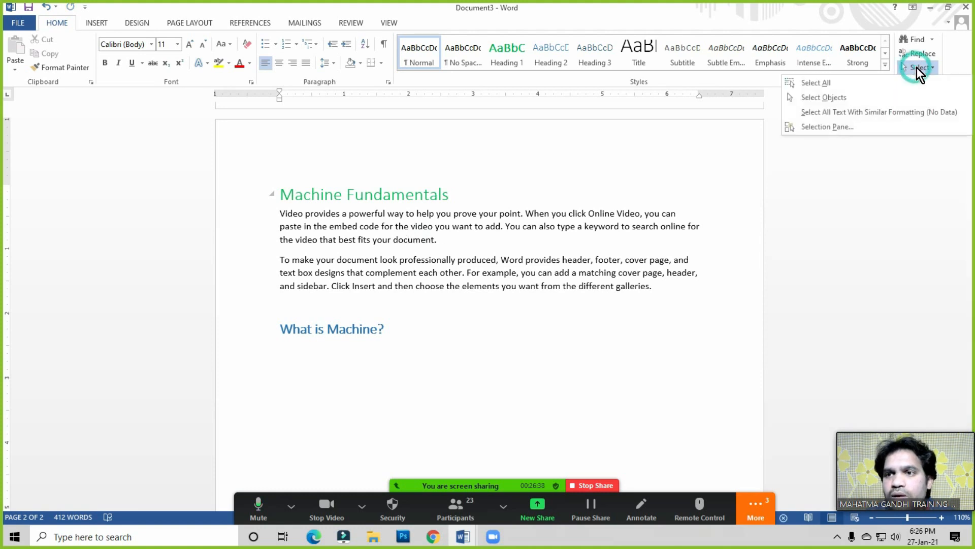
left_click(814, 81)
scroll(342, 291, "up", 15)
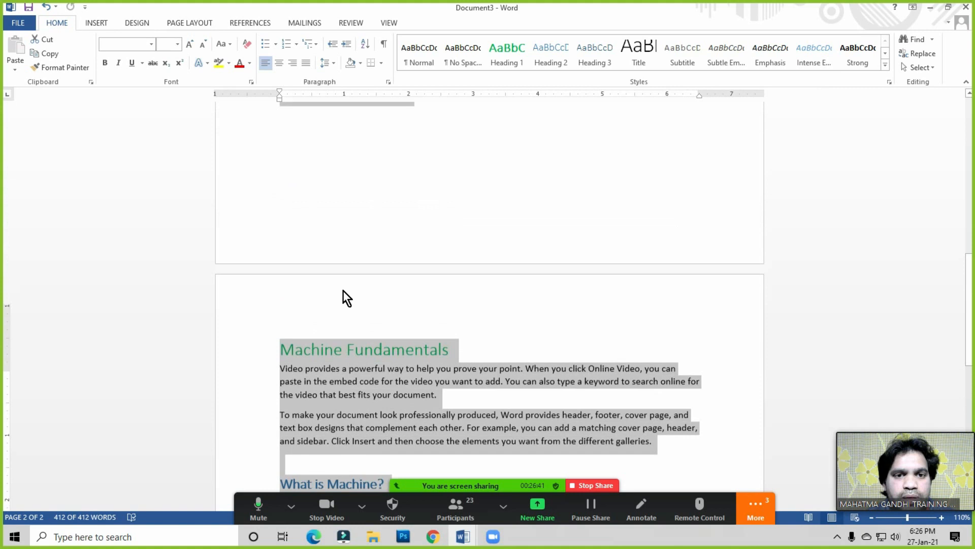
scroll(343, 290, "up", 1)
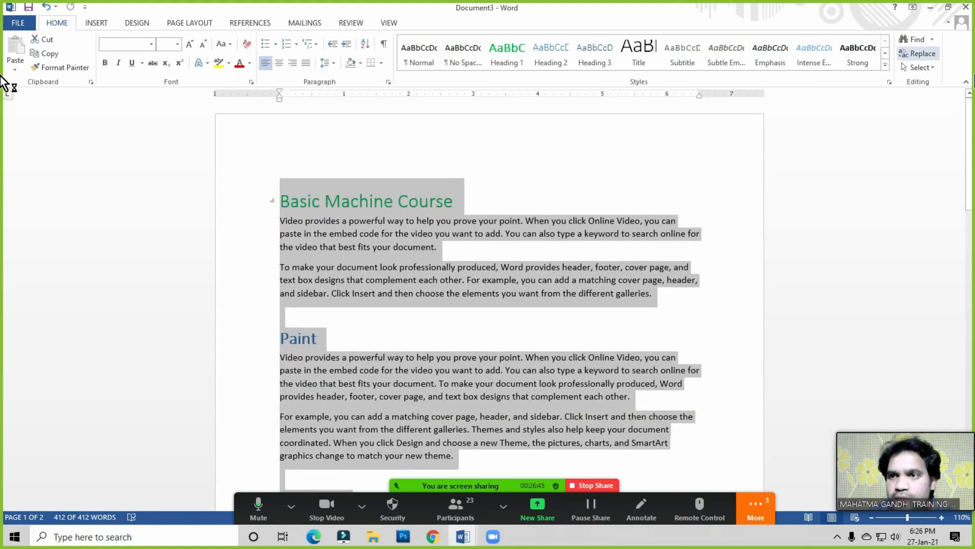
- Show the Select options and the Shapes command for inserting objects, and clear the selection at the end of the first heading
left_click(923, 69)
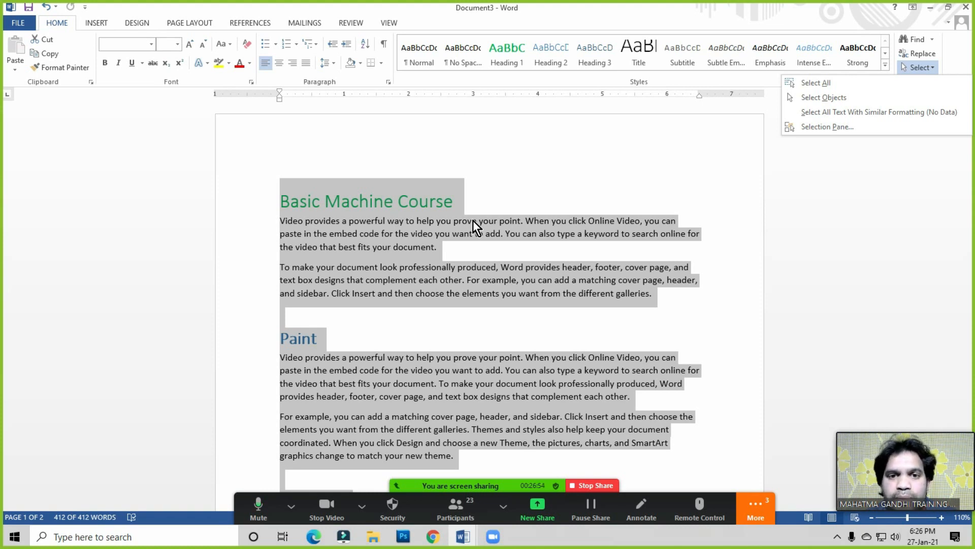
left_click(99, 24)
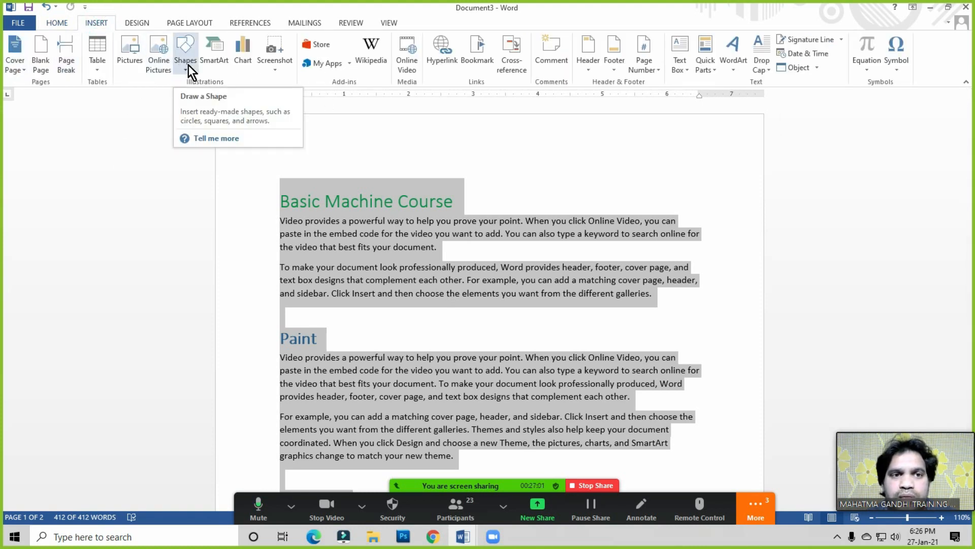
left_click(56, 25)
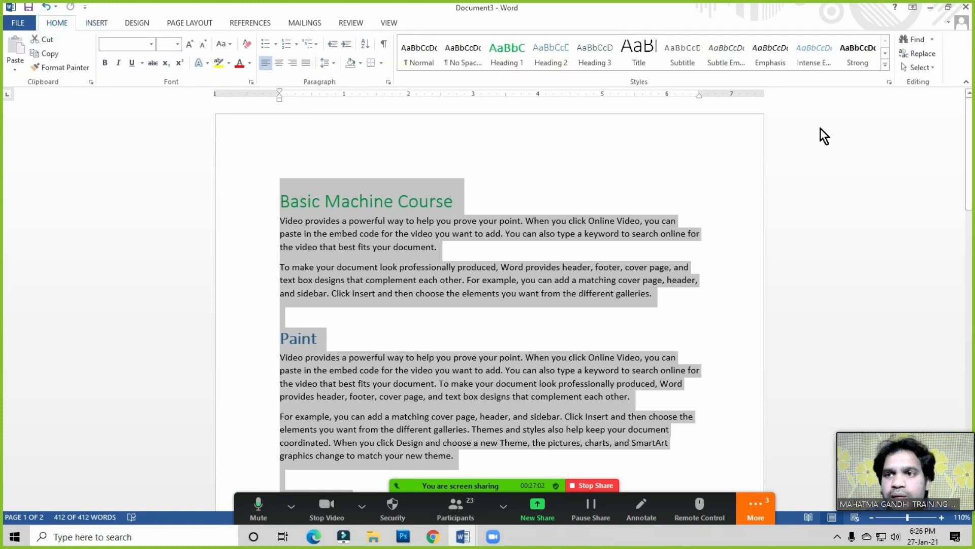
left_click(928, 66)
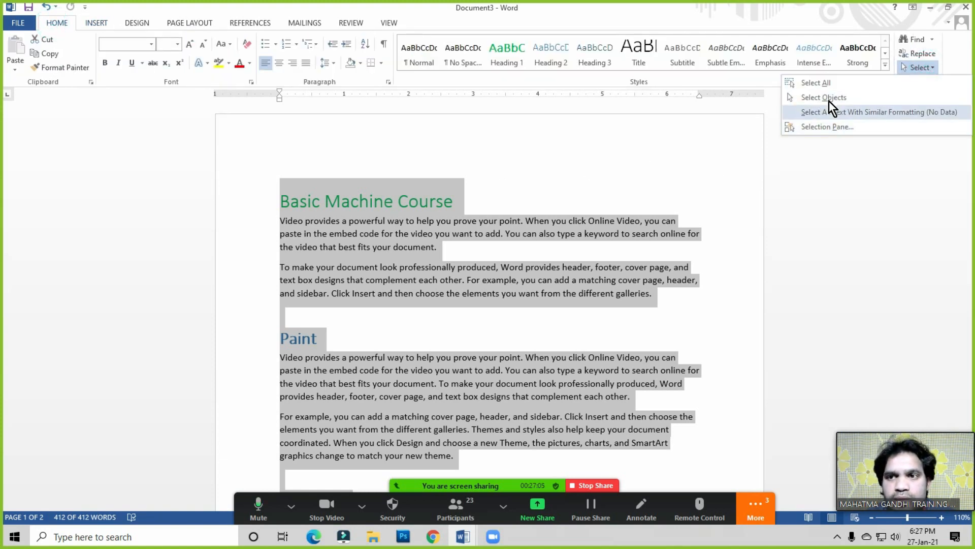
left_click(483, 203)
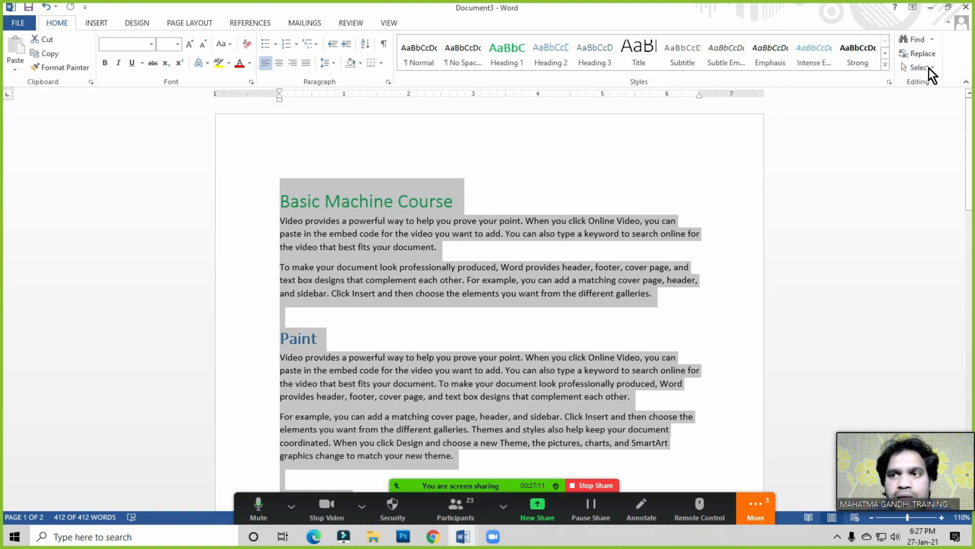
left_click(516, 204)
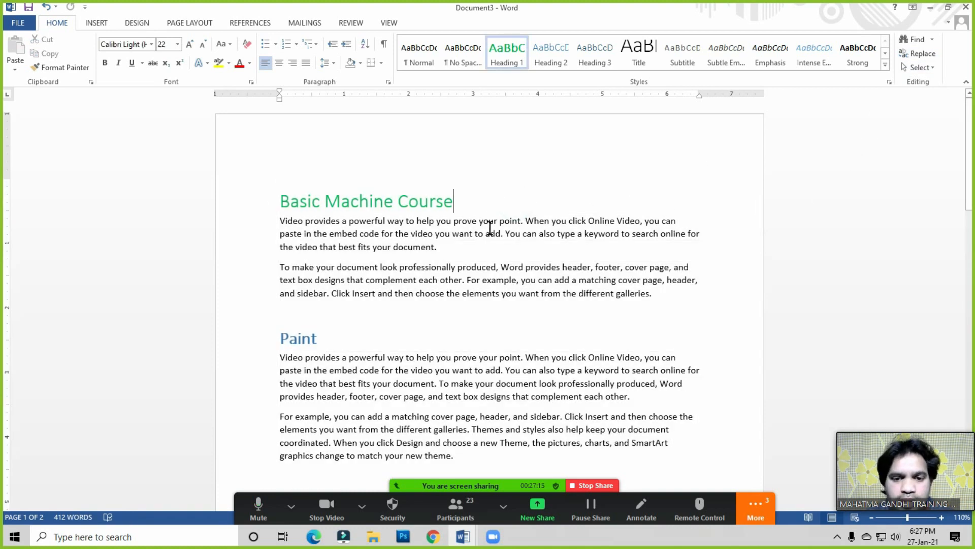
- Open Zoom's participant list, move it lower, check the raised hands and its additional options, and close it
left_click(461, 514)
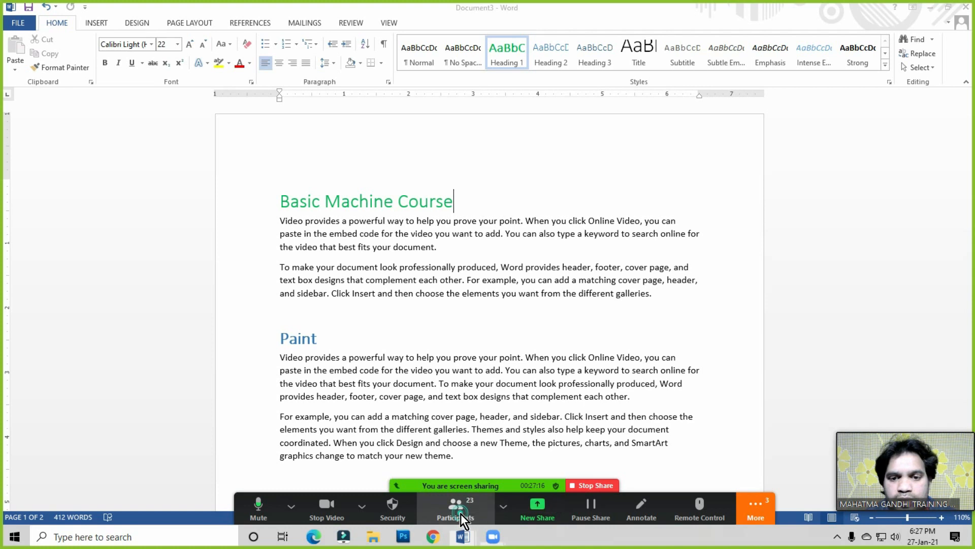
left_click_drag(781, 98, 764, 148)
left_click(849, 149)
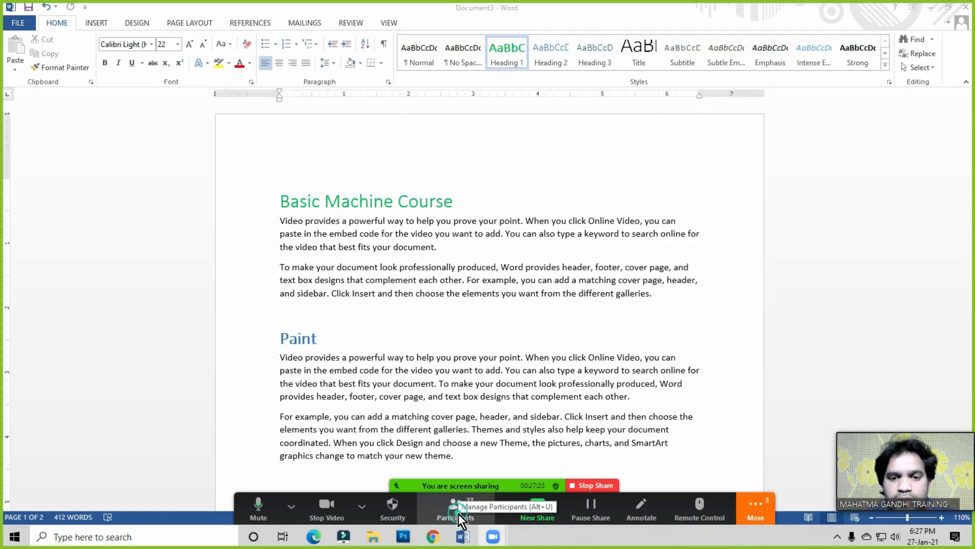
left_click(469, 502)
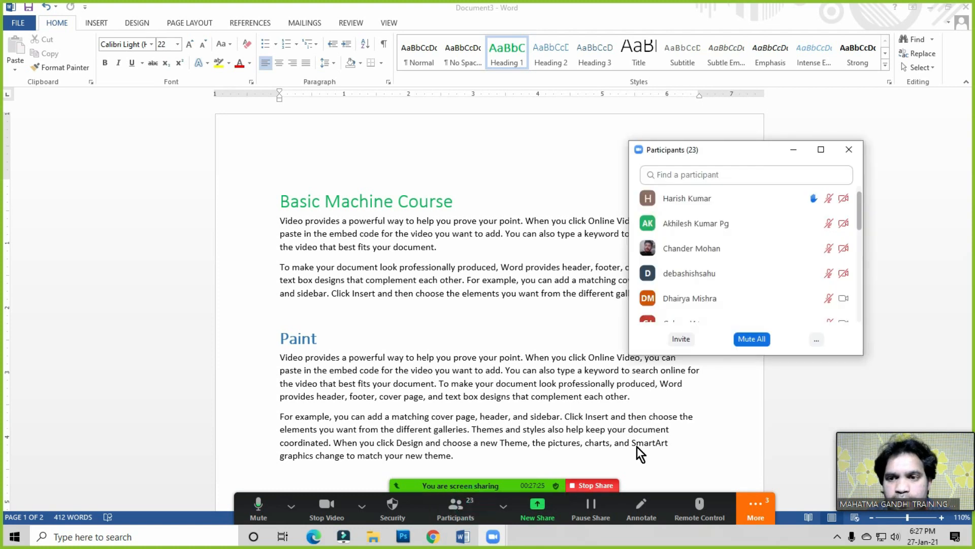
left_click(816, 340)
left_click(825, 357)
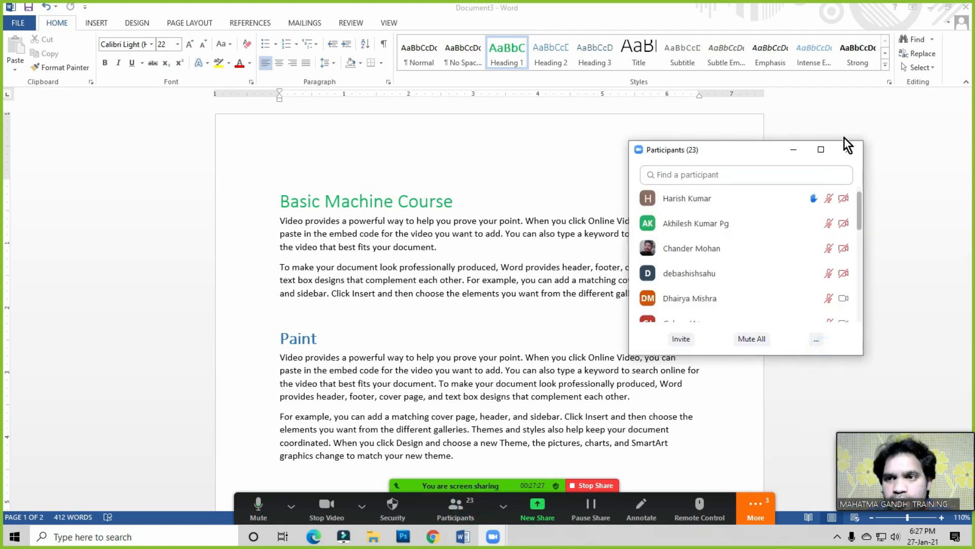
left_click(848, 148)
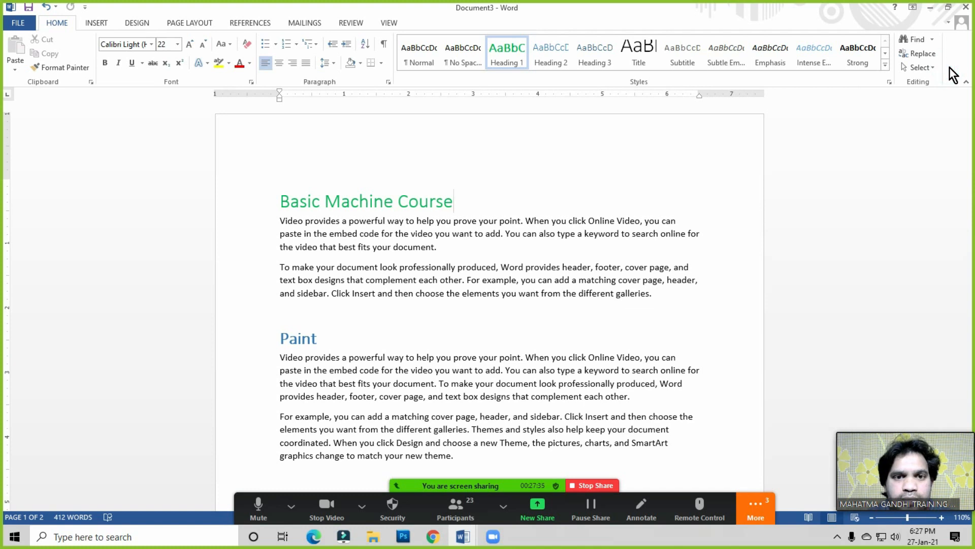
- Place the cursor in the word "Machine" of the first heading, preview Heading 3 on it and expand the style gallery
left_click(371, 202)
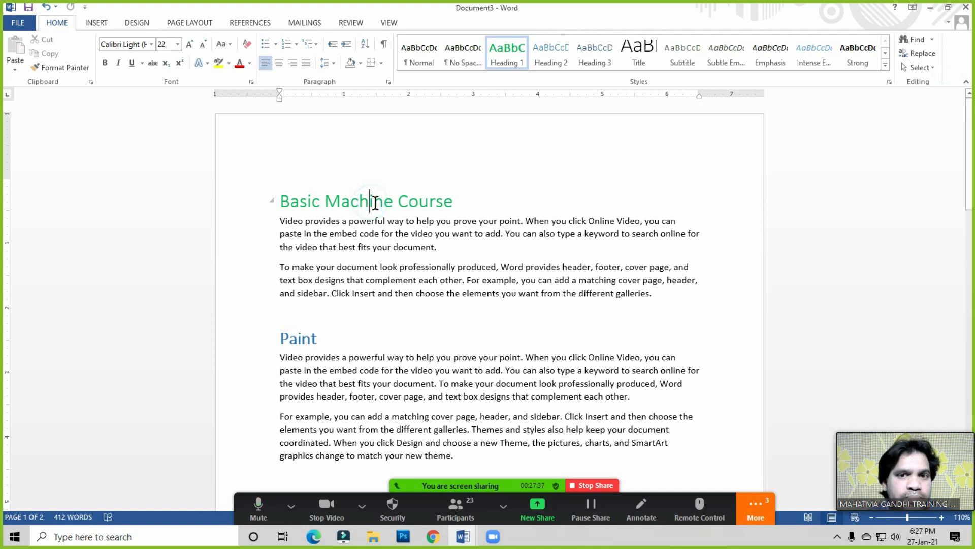
left_click(374, 201)
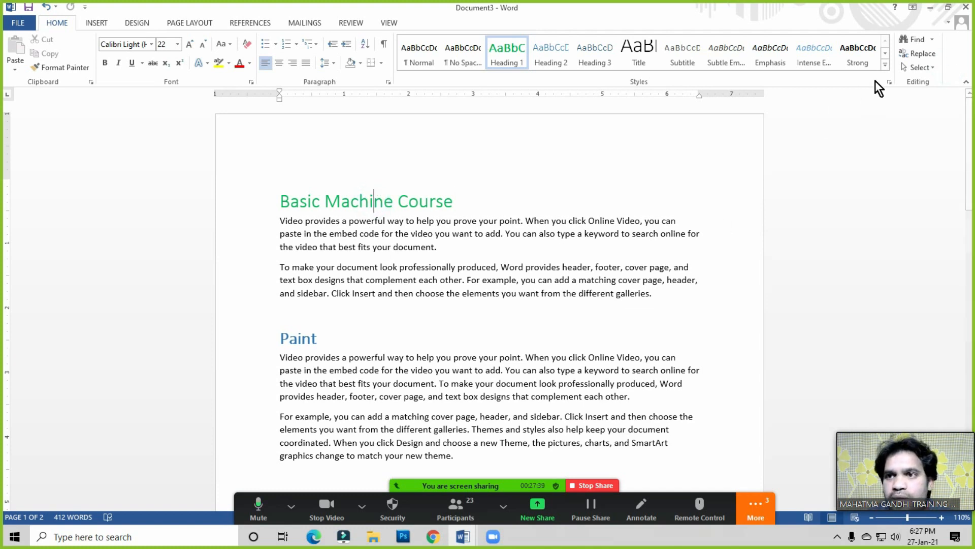
left_click(604, 55)
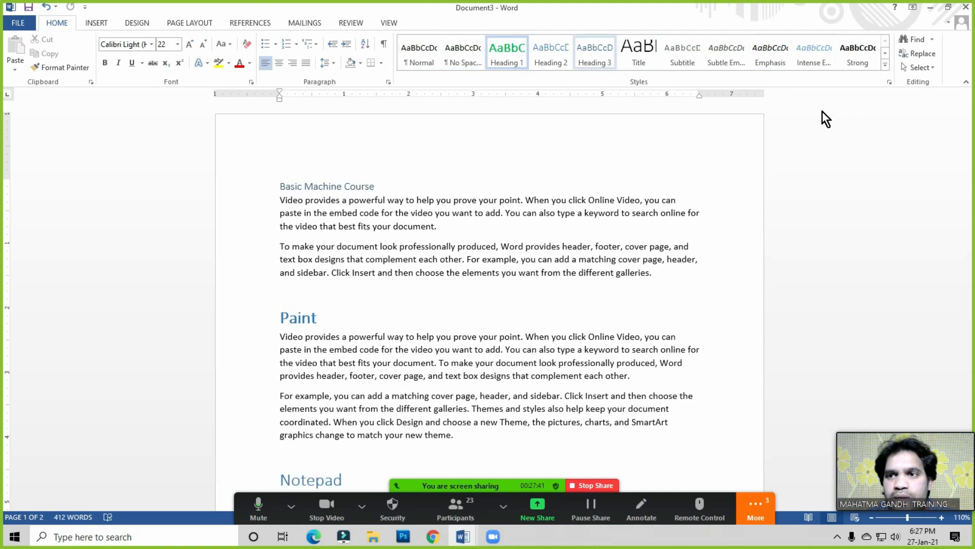
left_click(885, 65)
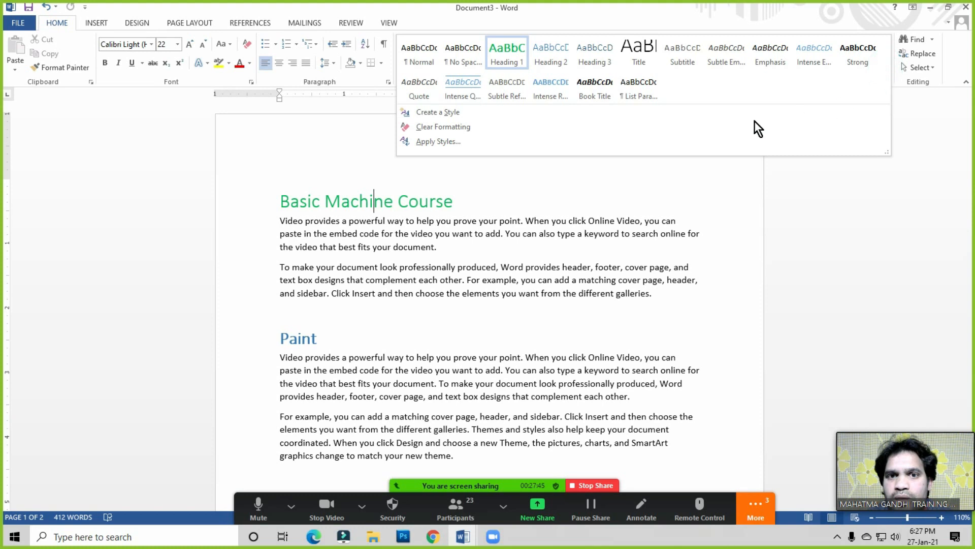
- Modify the Heading 1 style through Apply Styles so its font color is red, and close the Apply Styles pane
left_click(440, 142)
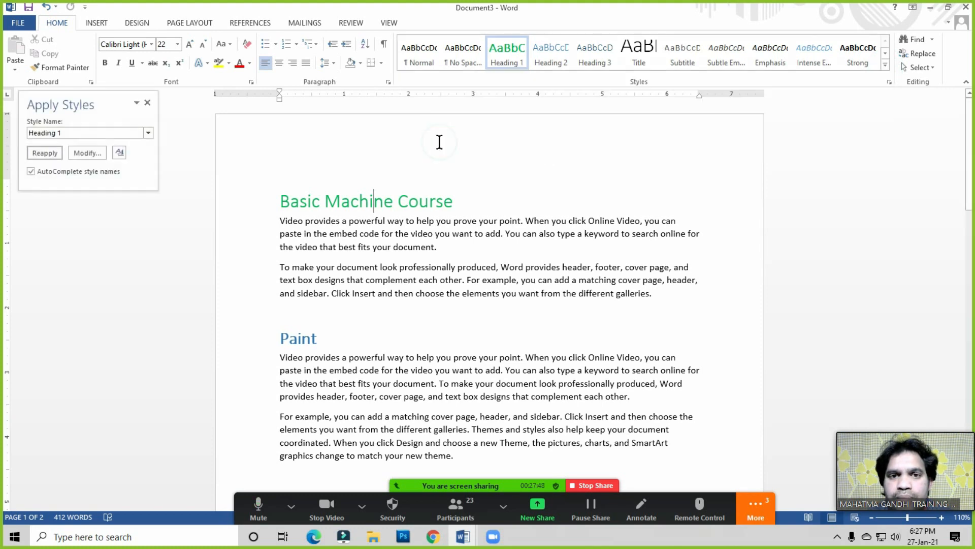
left_click(85, 152)
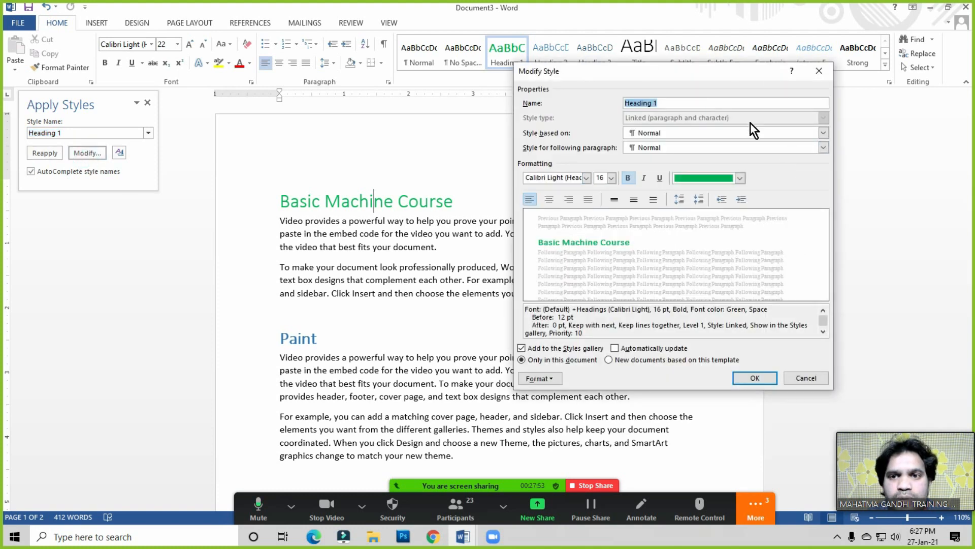
left_click(741, 177)
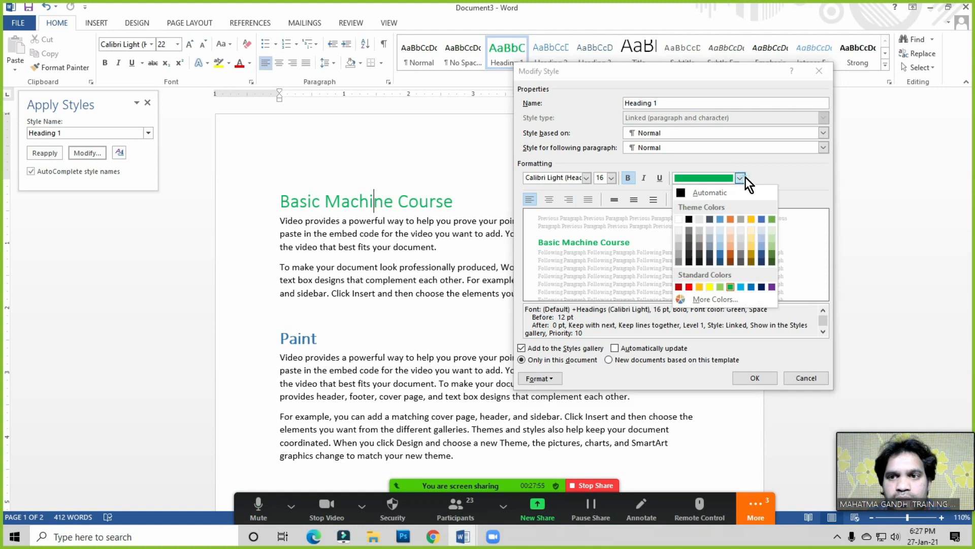
left_click(690, 287)
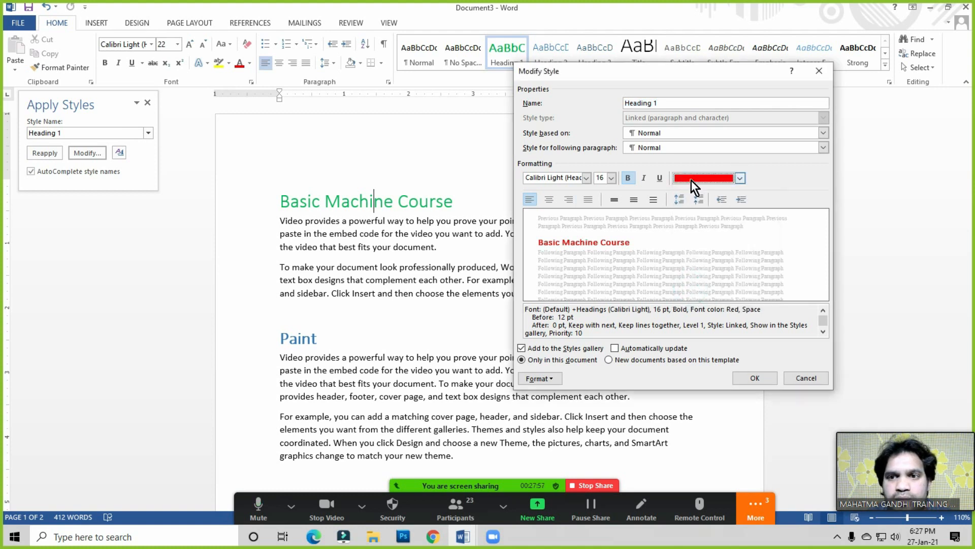
left_click(748, 378)
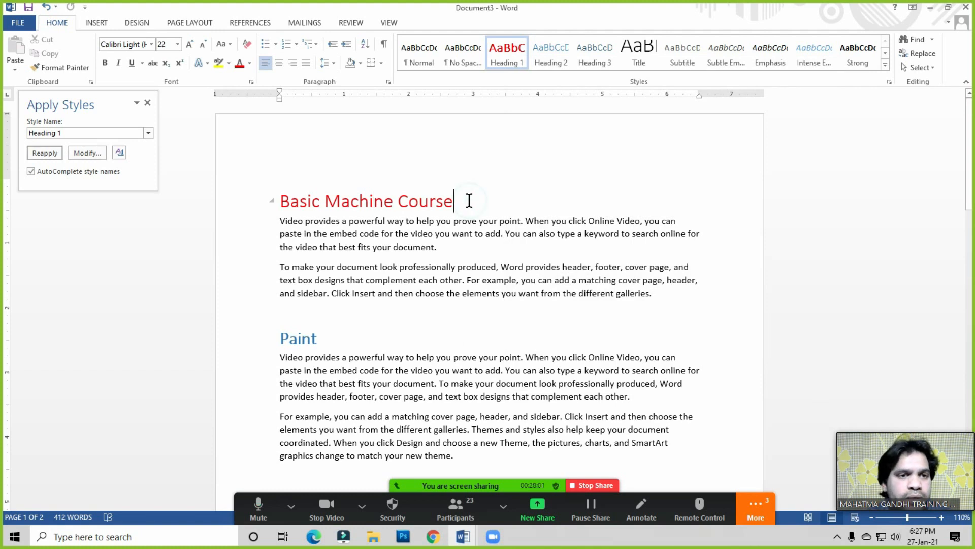
left_click(148, 103)
left_click(495, 207)
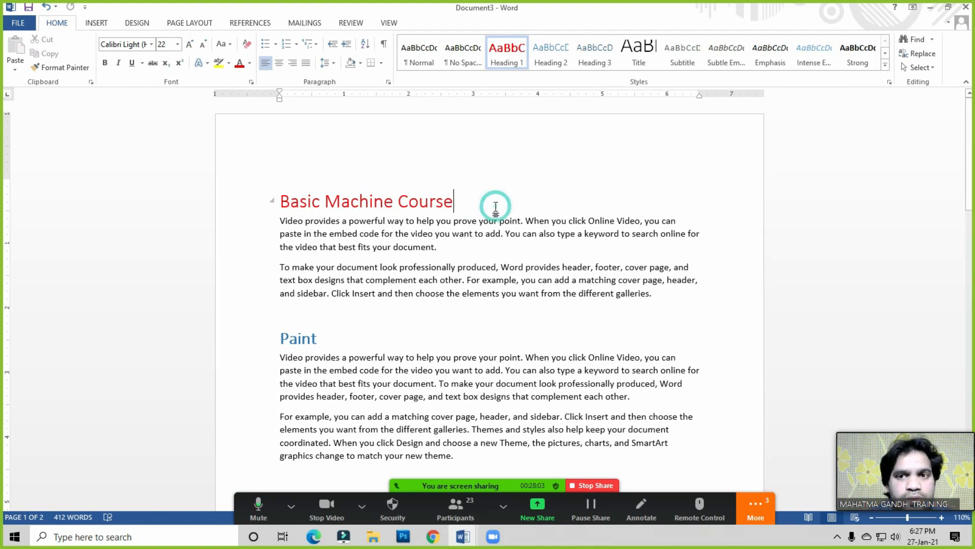
left_click(467, 200)
left_click(456, 508)
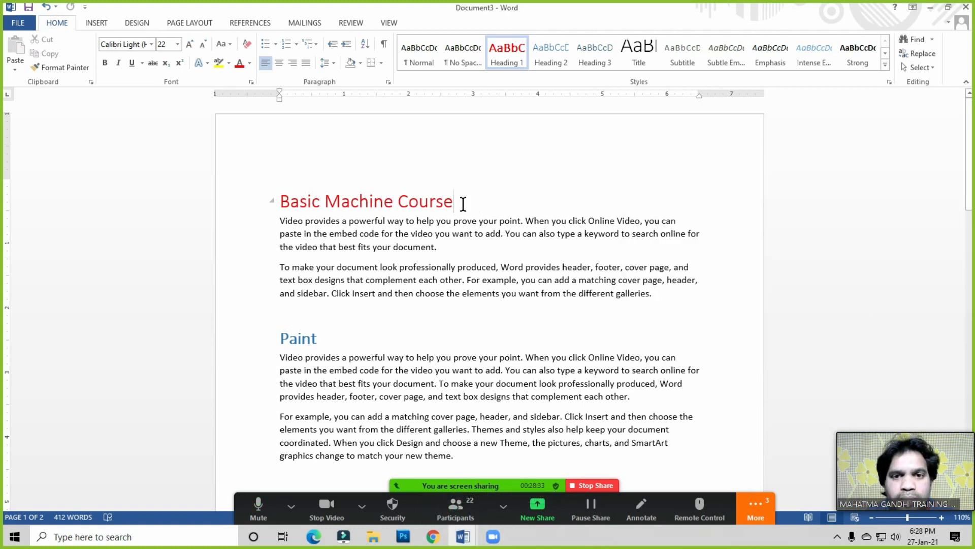
left_click(463, 203)
left_click(463, 203)
left_click(470, 204)
left_click(472, 203)
left_click(465, 195)
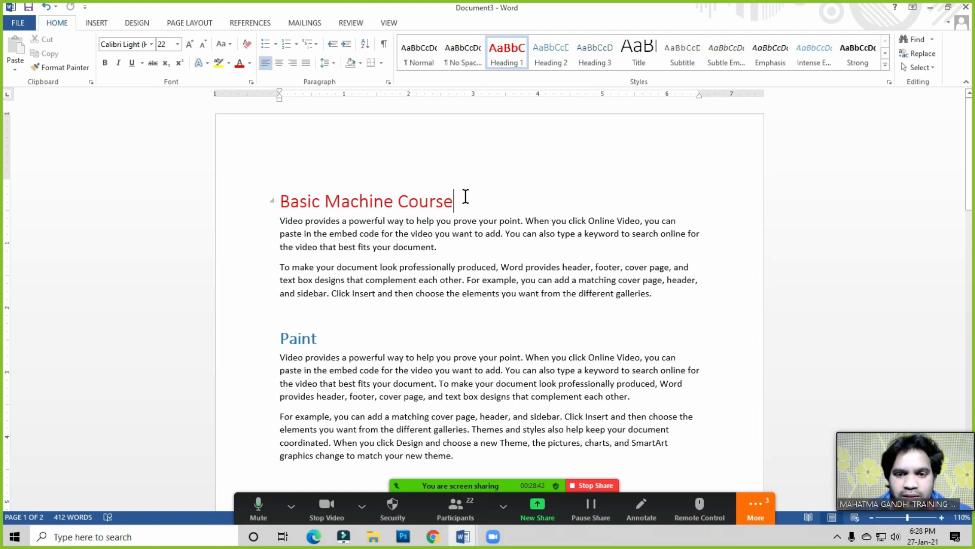
left_click(468, 211)
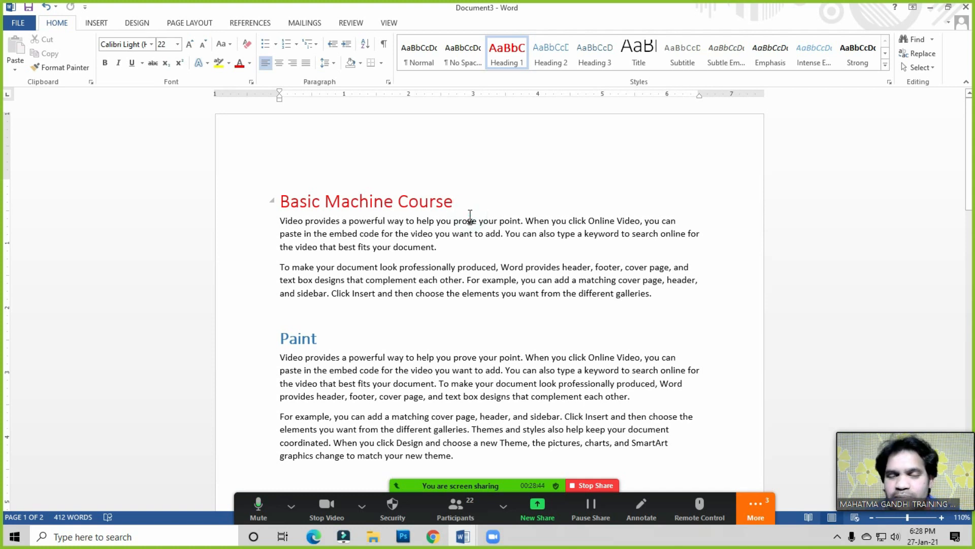
left_click(475, 201)
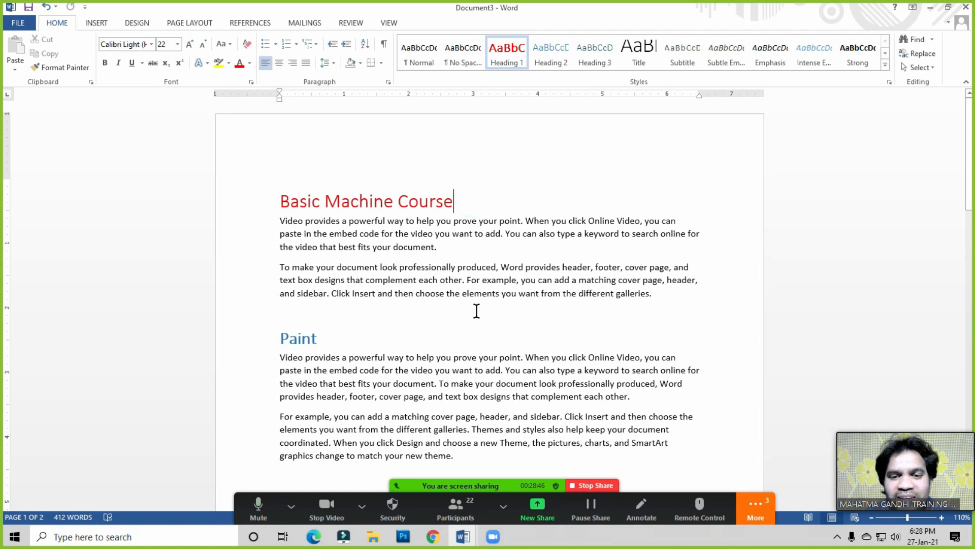
left_click(462, 206)
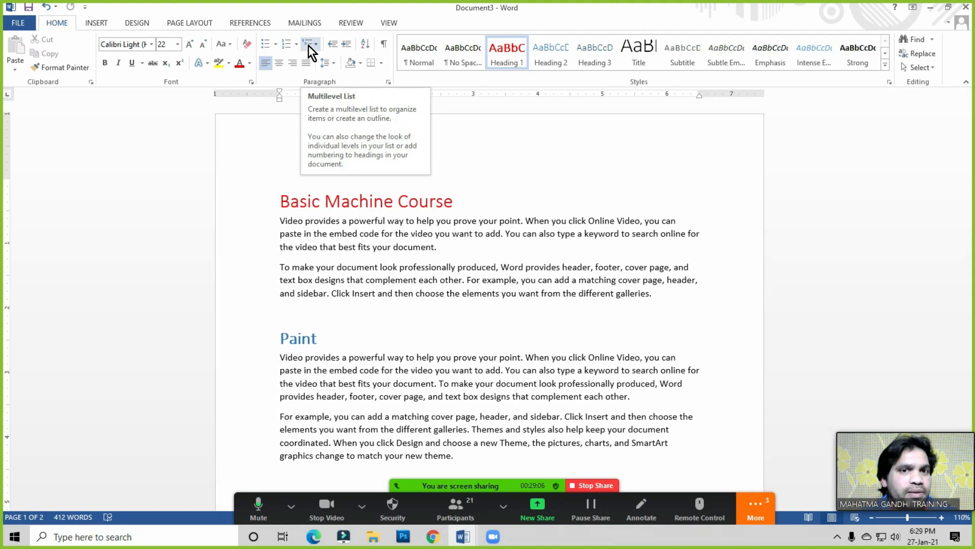
left_click(360, 229)
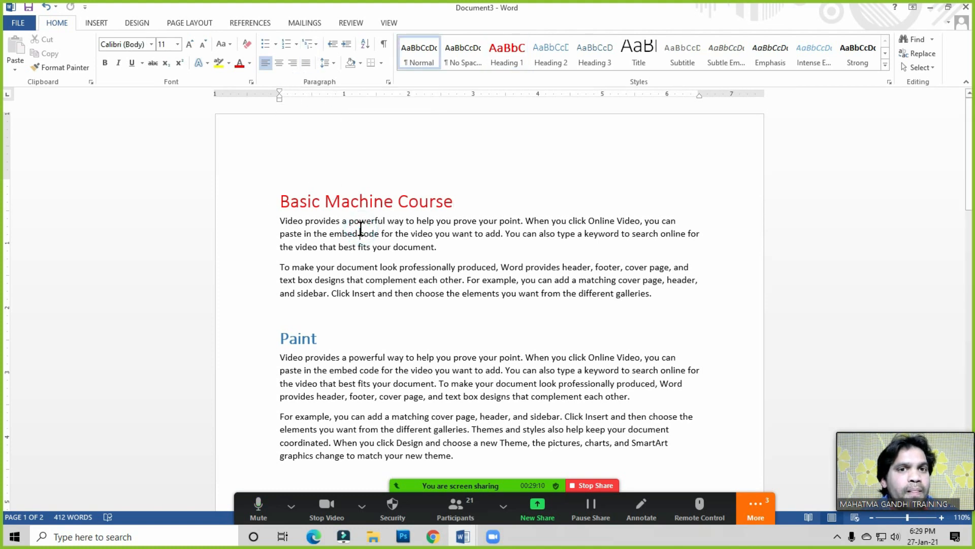
scroll(305, 322, "down", 2)
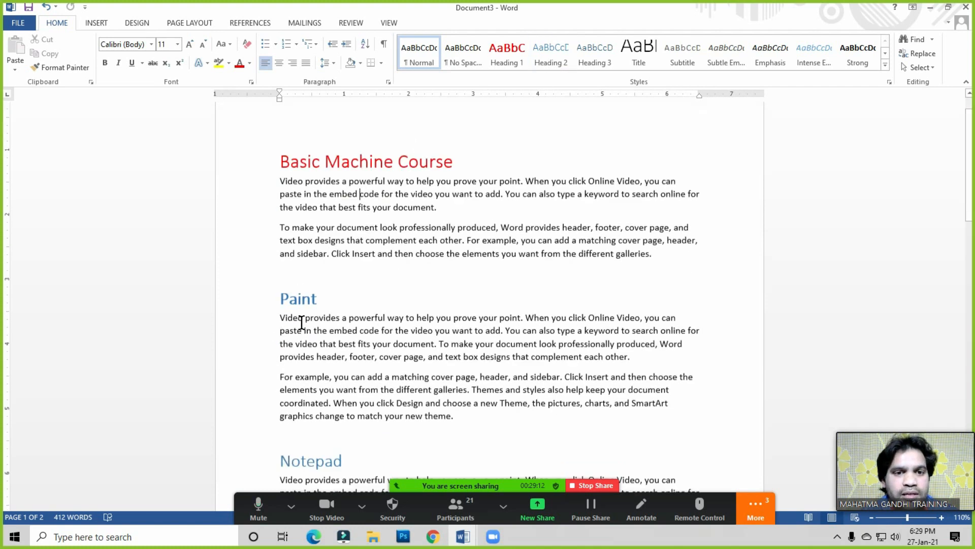
scroll(345, 307, "down", 1)
left_click(454, 232)
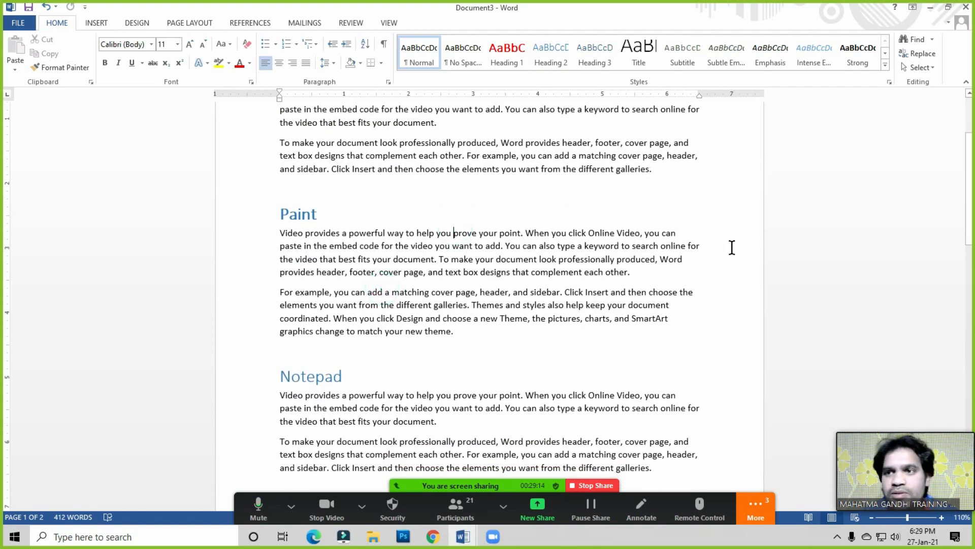
- Mute all current and new participants in Zoom without allowing them to unmute themselves, and return to the Word document
left_click(452, 508)
left_click(528, 329)
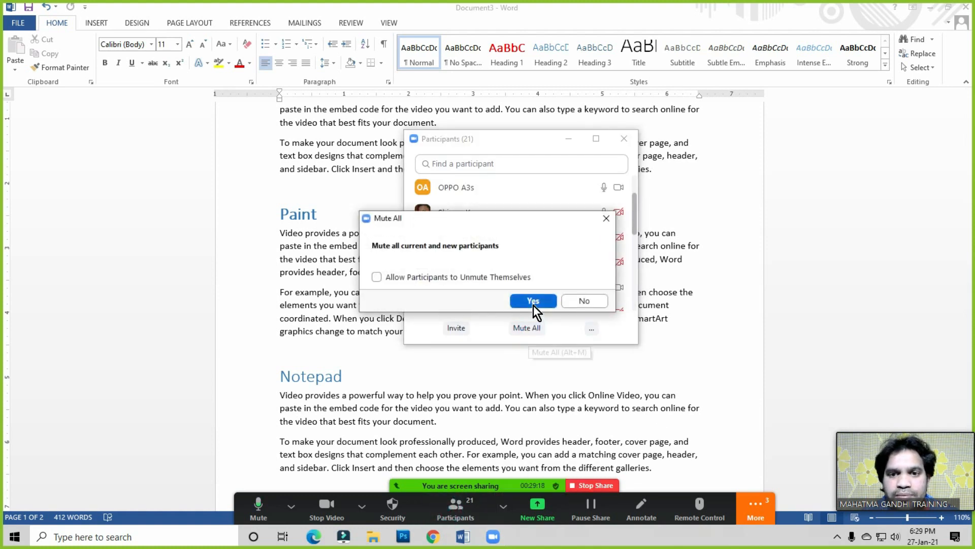
left_click(533, 301)
left_click(624, 138)
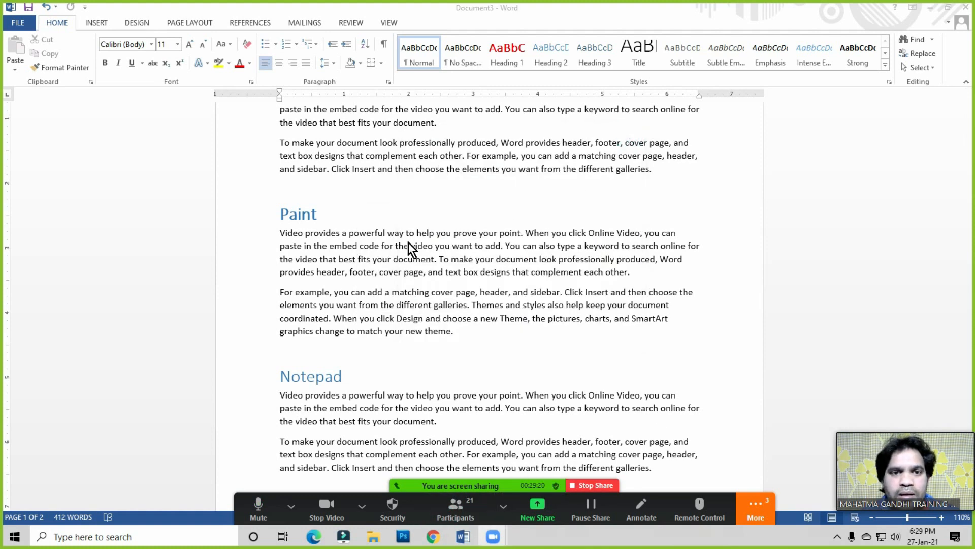
left_click(414, 294)
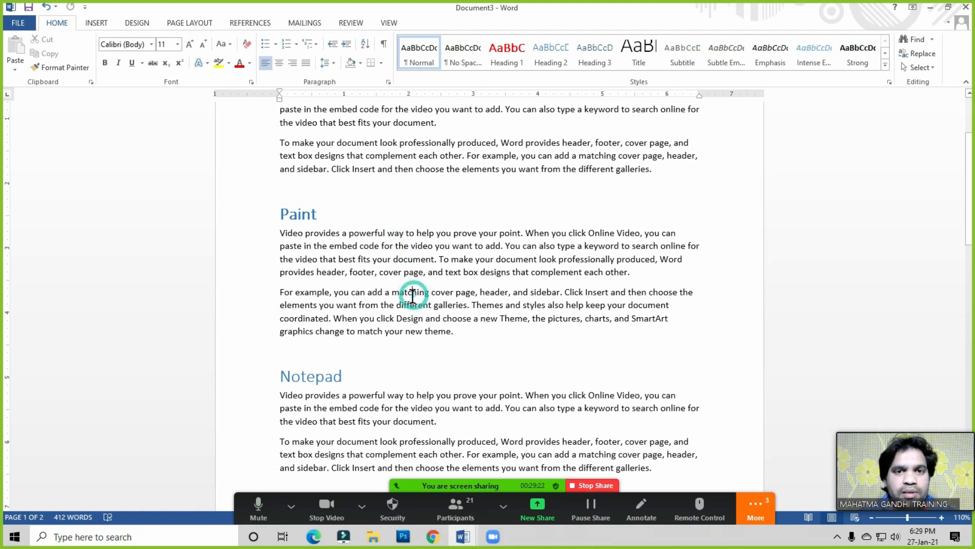
- Insert the line "What is Paint?" with a blank line above it after the first paragraph of the Paint section
scroll(432, 228, "up", 3)
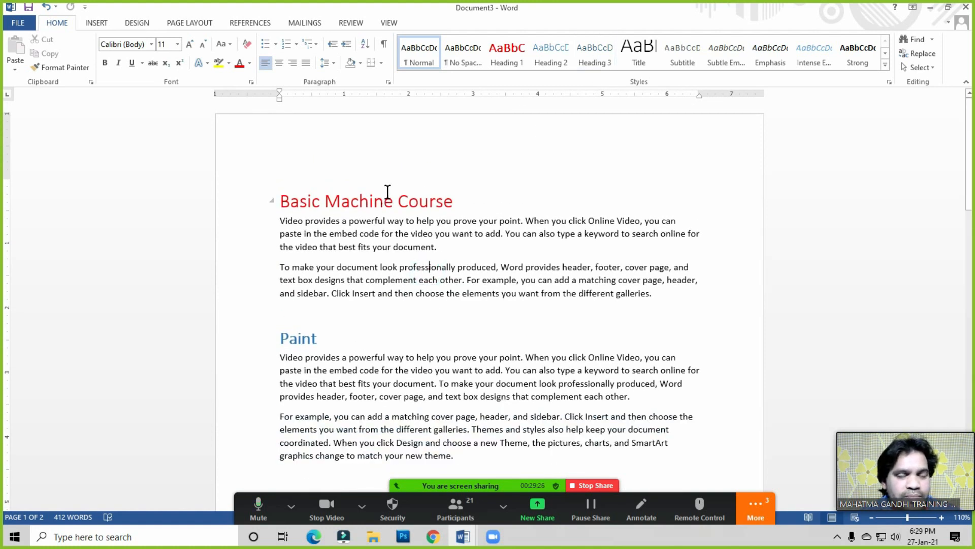
scroll(387, 192, "down", 2)
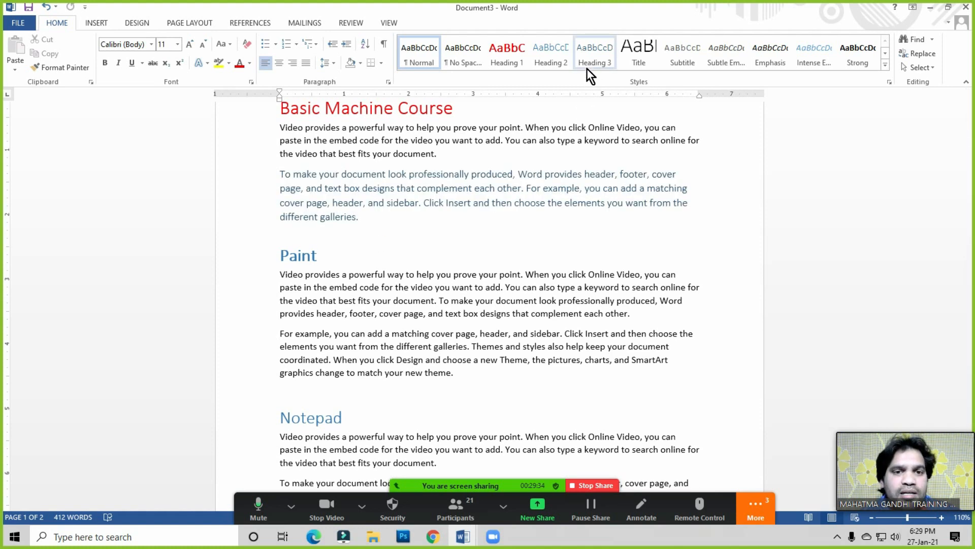
left_click(330, 251)
scroll(330, 248, "down", 1)
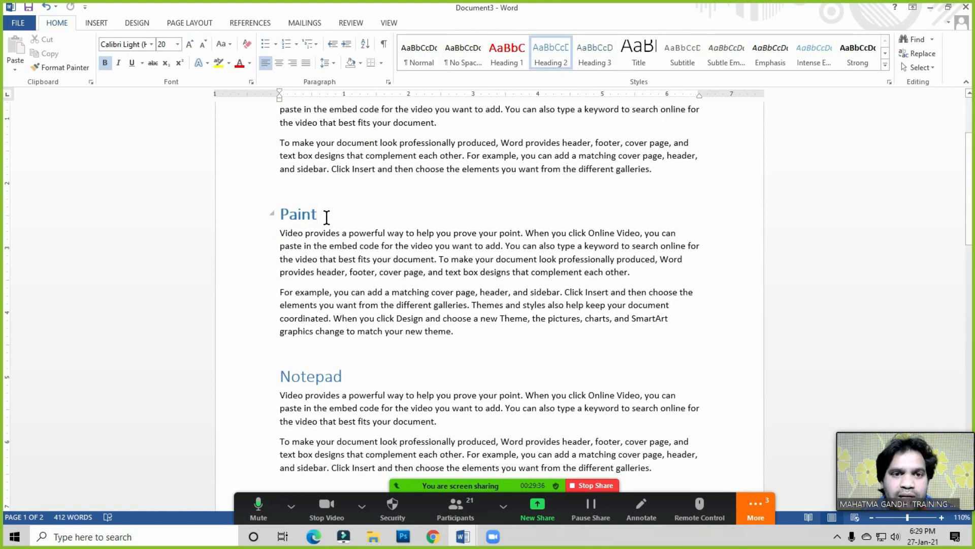
left_click(640, 276)
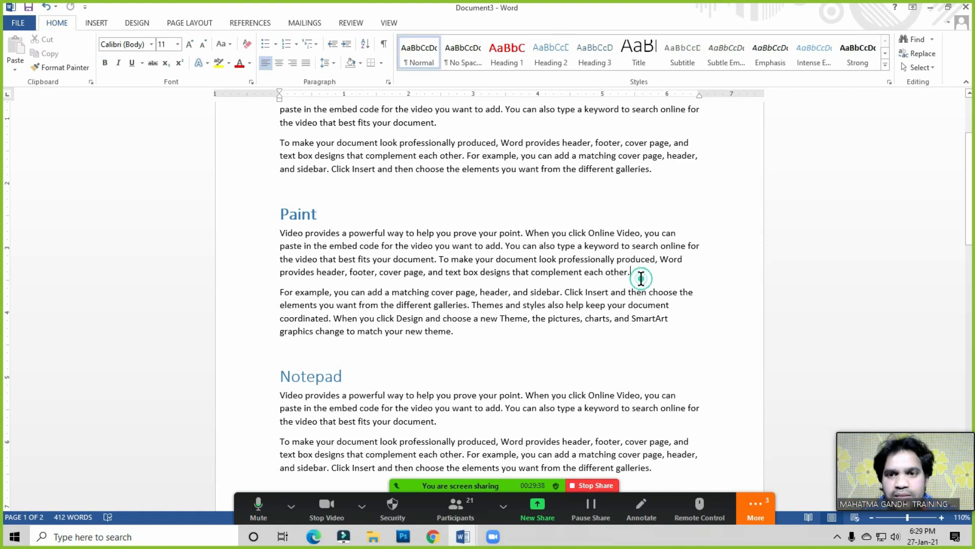
key("Return")
key("Return")
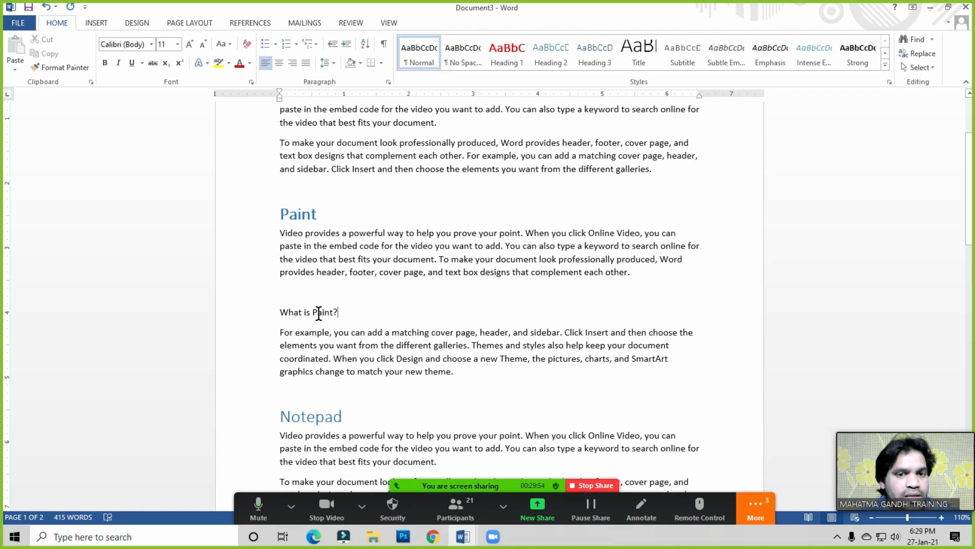
- Apply the Heading 3 style to the "What is Paint?" line
scroll(319, 196, "up", 3)
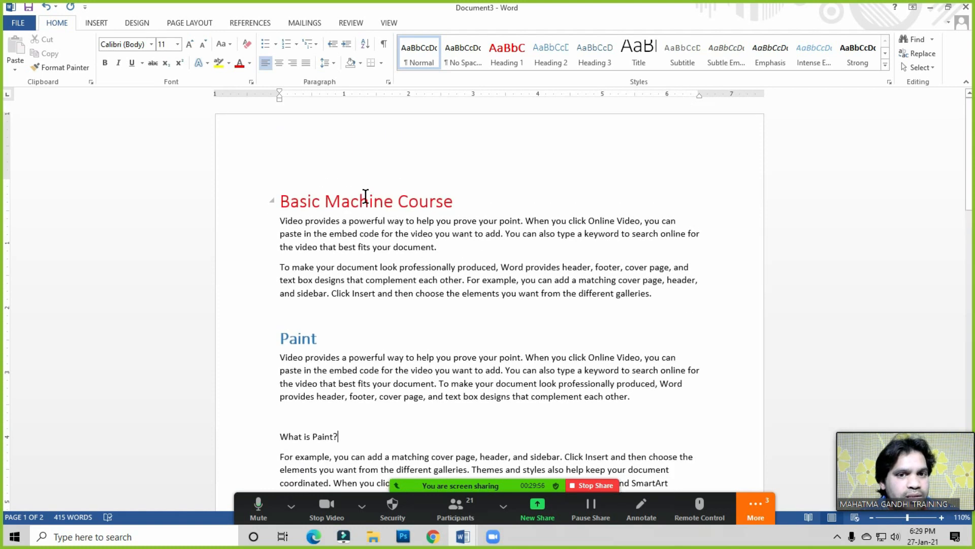
scroll(331, 216, "down", 2)
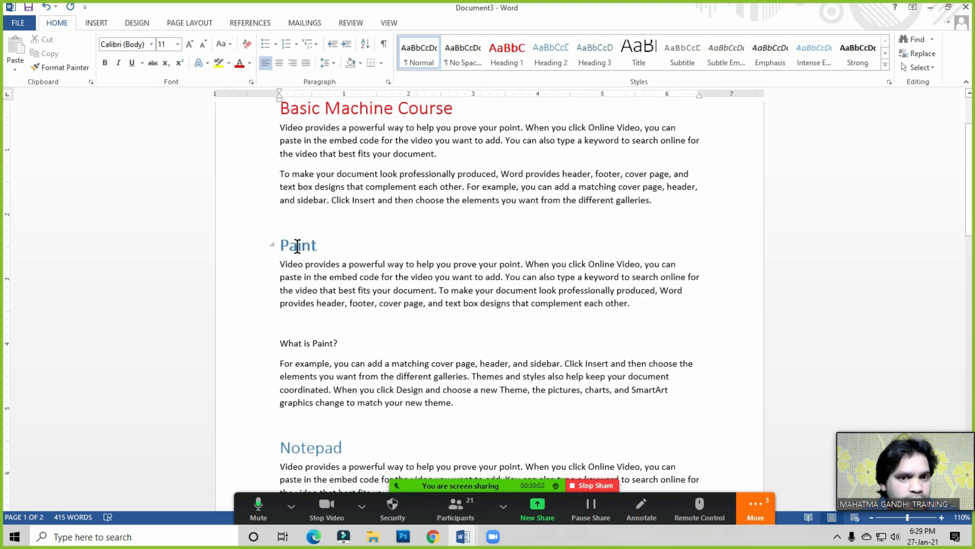
left_click(311, 343)
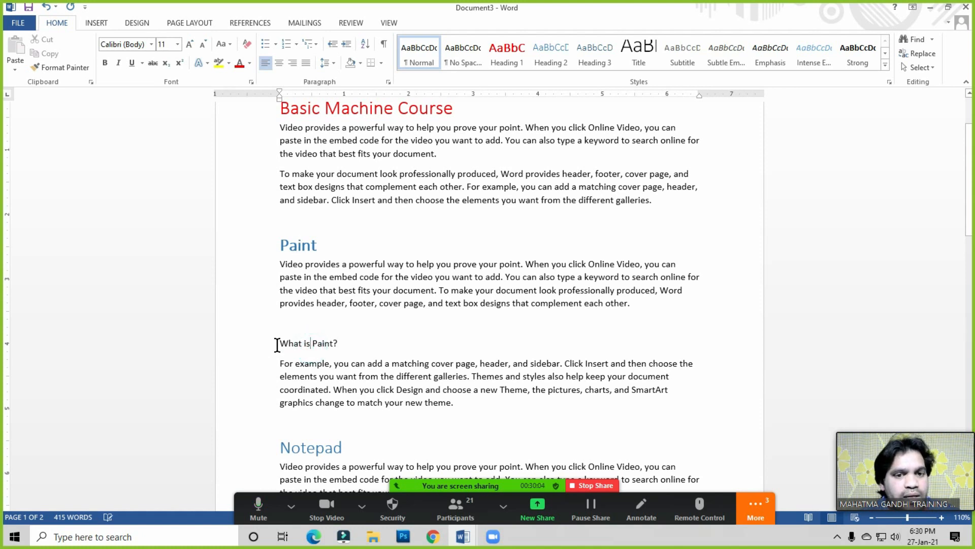
left_click(336, 343)
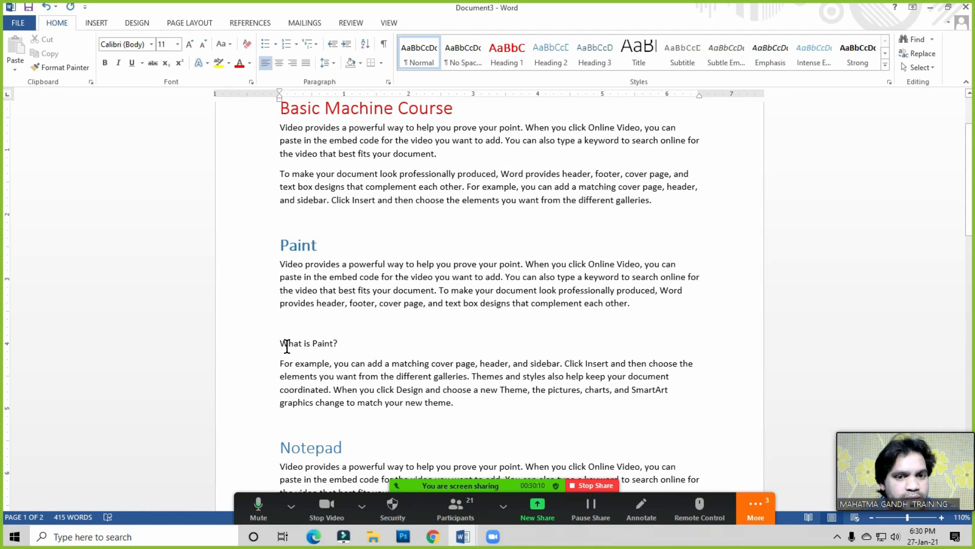
left_click(350, 340)
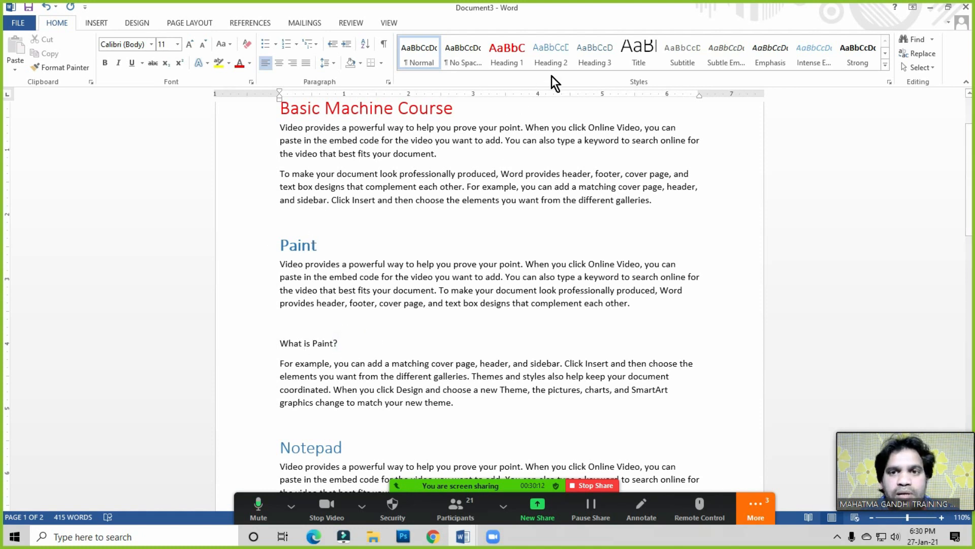
left_click(598, 60)
- Make the "What is Paint?" subheading bold and reduce its font size by one step
left_click_drag(350, 344, 295, 345)
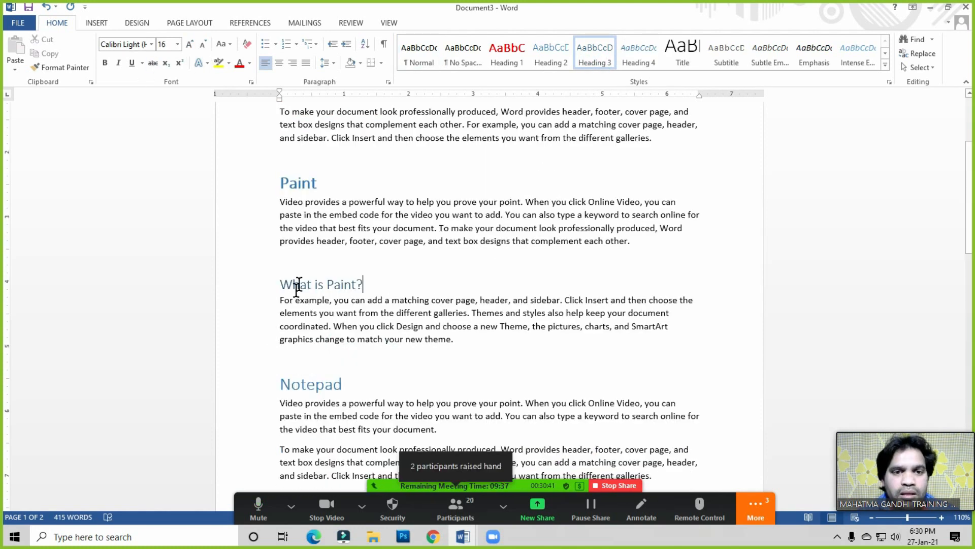
left_click_drag(310, 285, 359, 285)
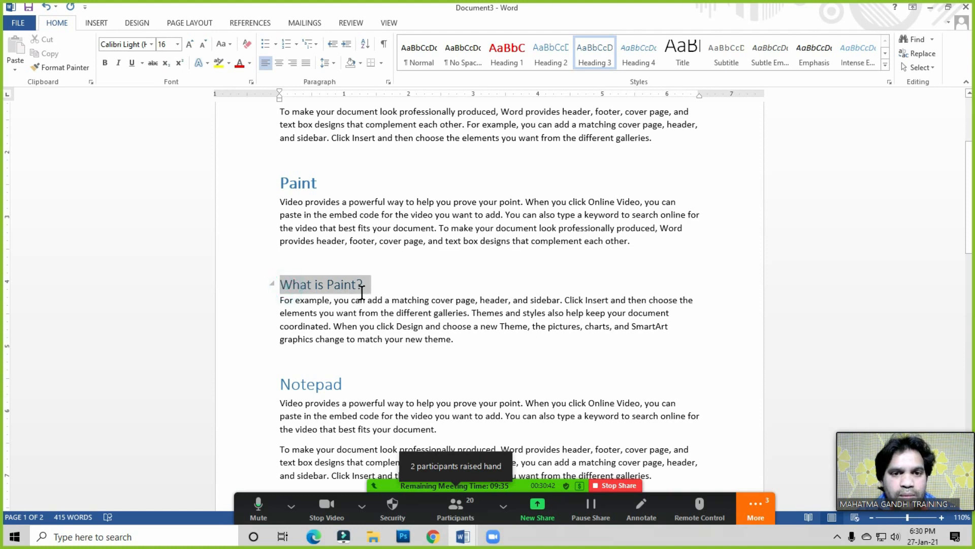
key("ctrl+b")
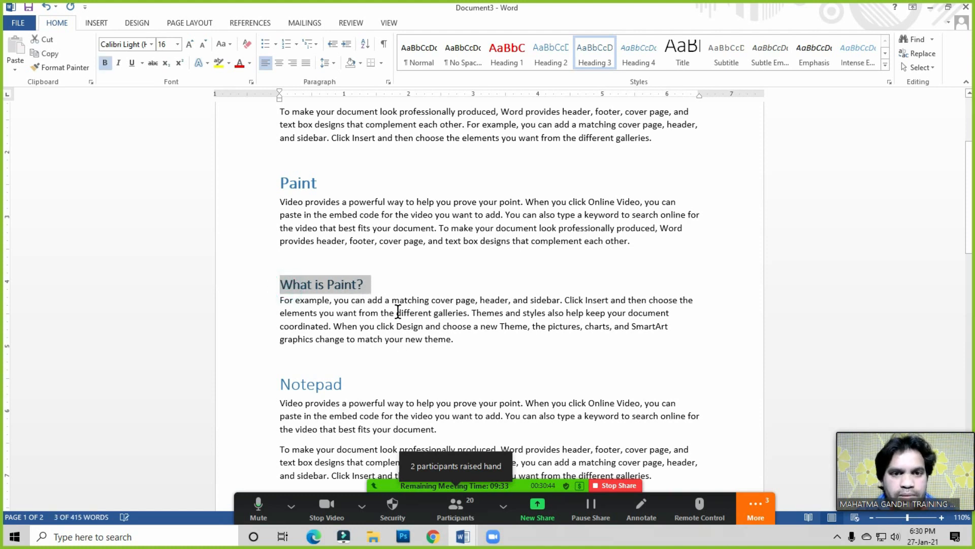
left_click(382, 288)
left_click_drag(278, 283, 365, 284)
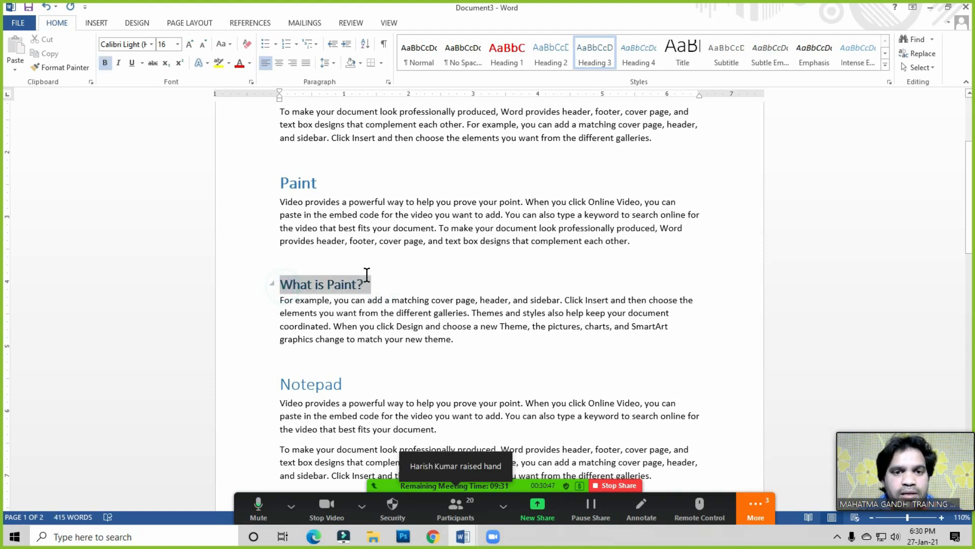
left_click(203, 45)
left_click(389, 233)
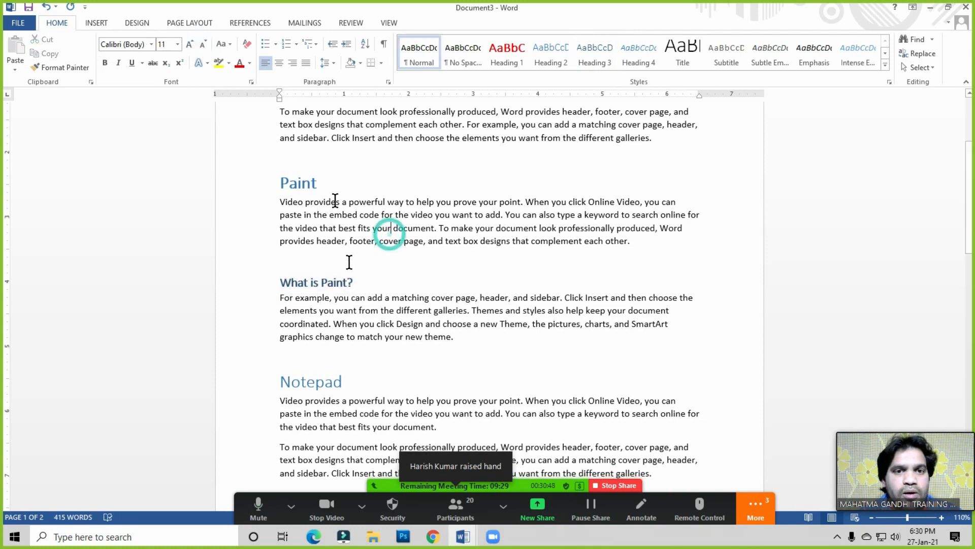
- Return to the first heading and turn on the Navigation Pane
scroll(359, 272, "up", 3)
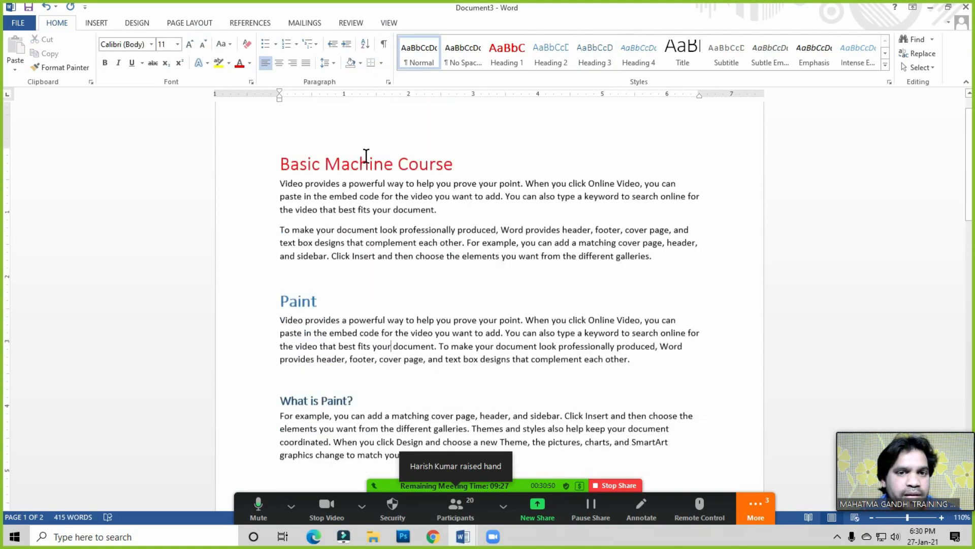
left_click(389, 23)
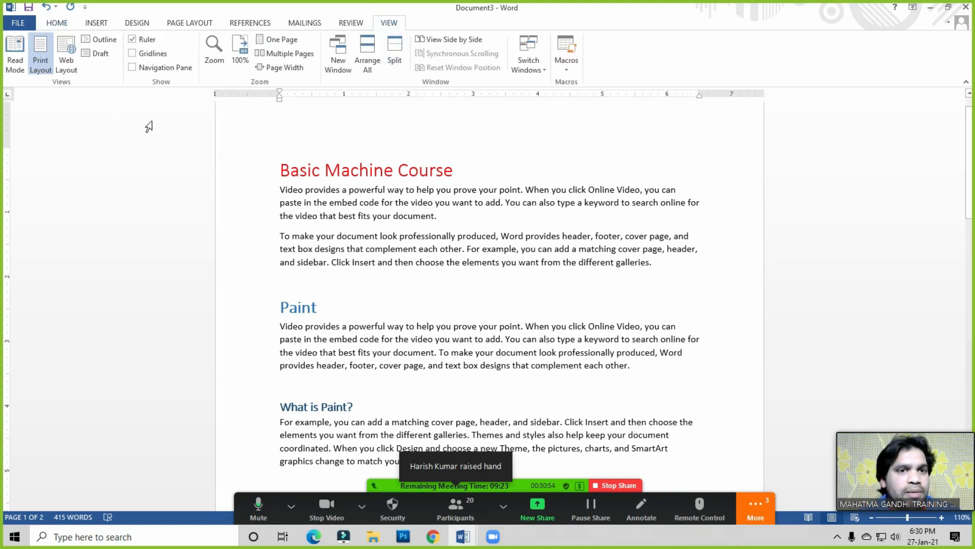
left_click(162, 68)
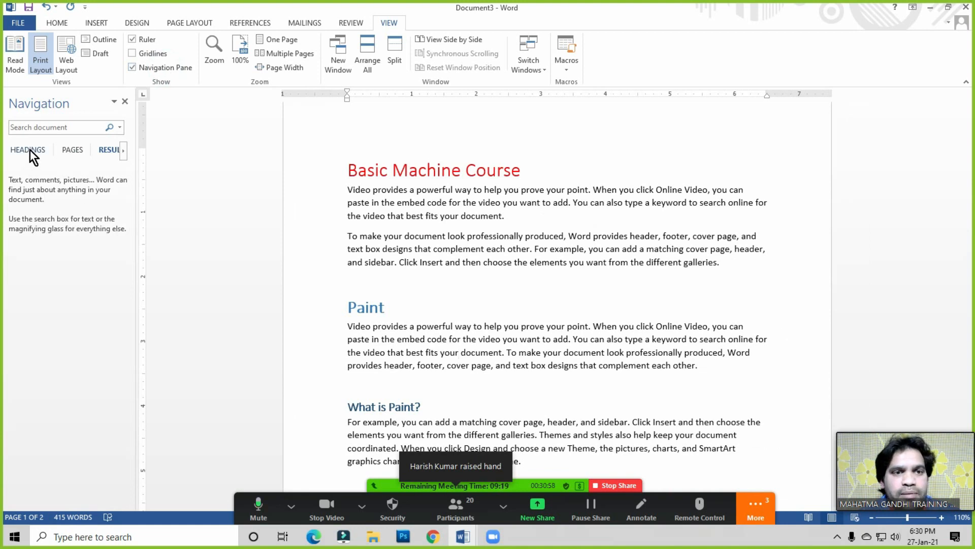
- List the document's headings in the Navigation Pane and collapse the Paint and top-level entries
left_click(30, 148)
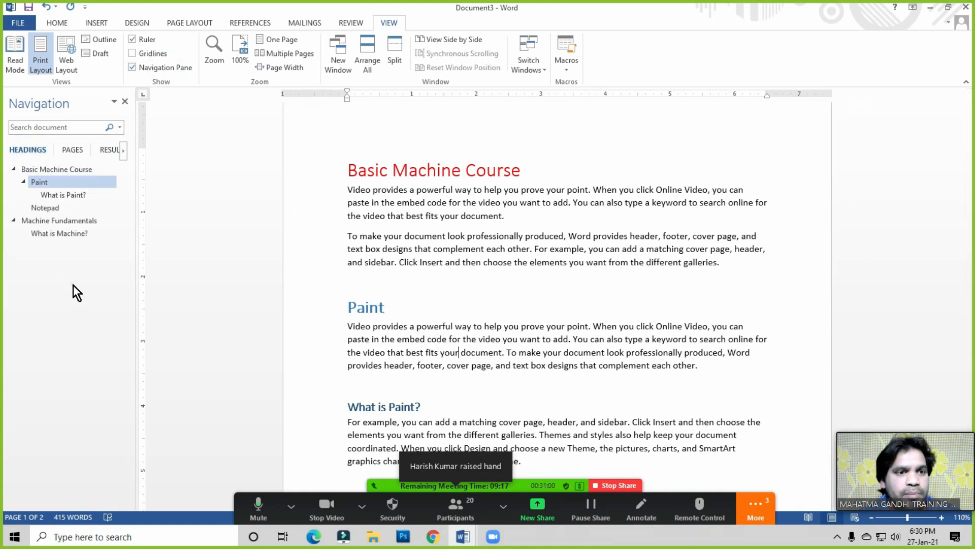
left_click(23, 182)
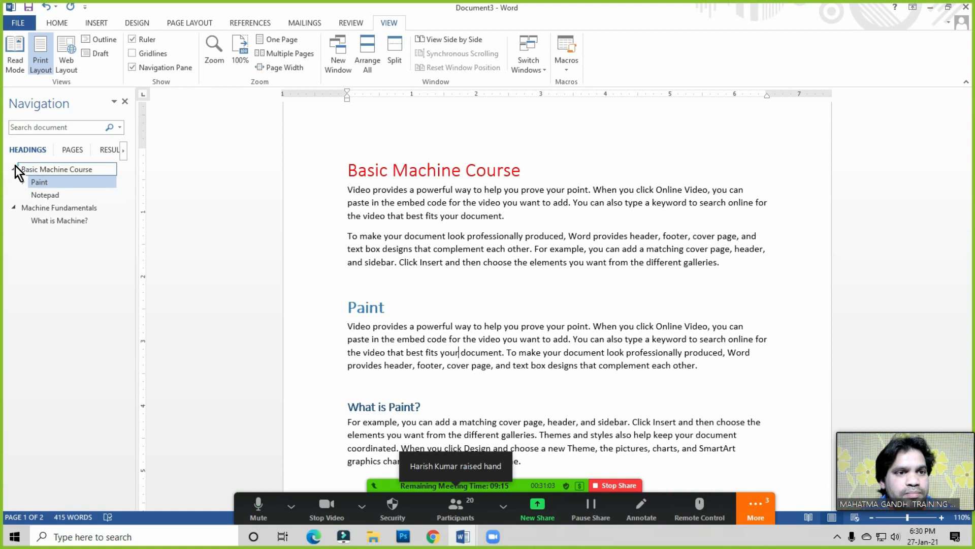
left_click(14, 168)
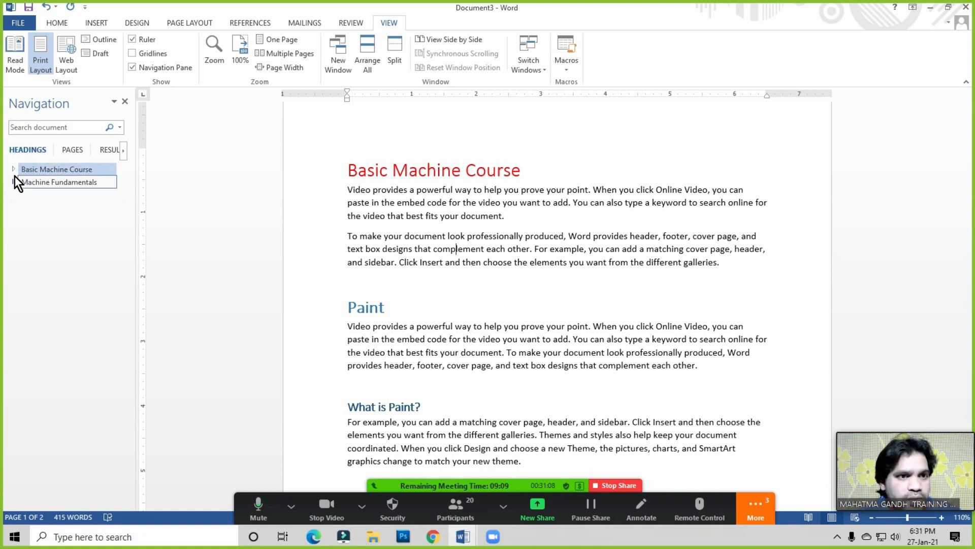
- Replace every occurrence of "Machine" in the document with "Computer" and return to the first heading
left_click(418, 170)
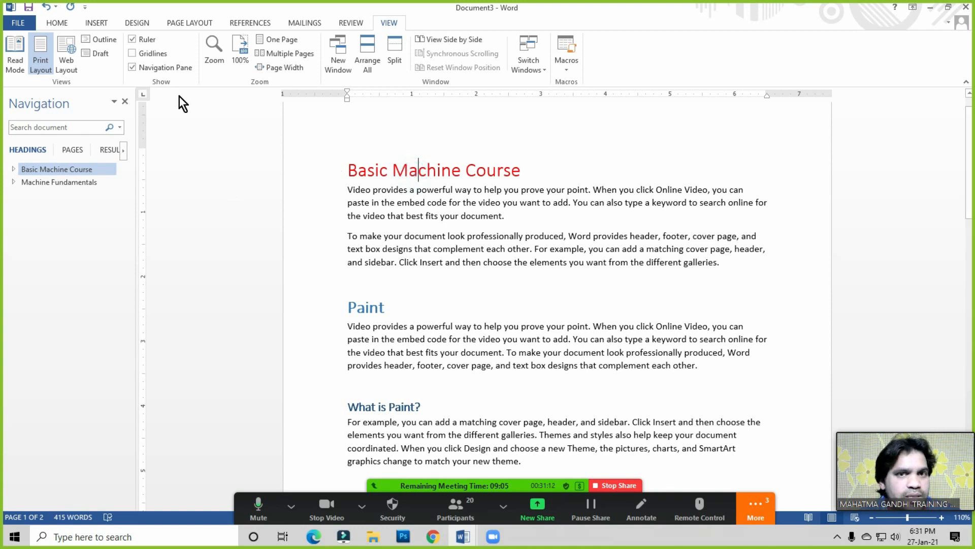
left_click(57, 23)
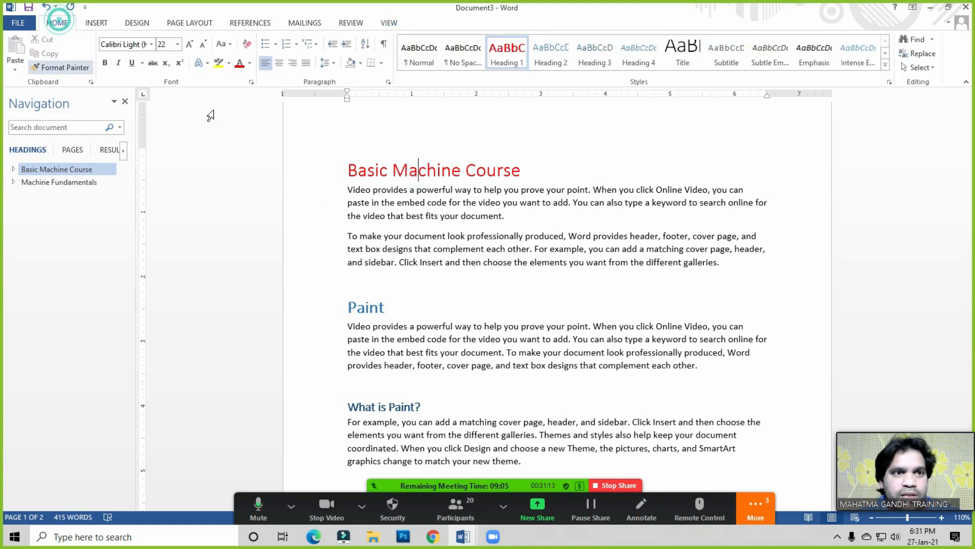
left_click(917, 41)
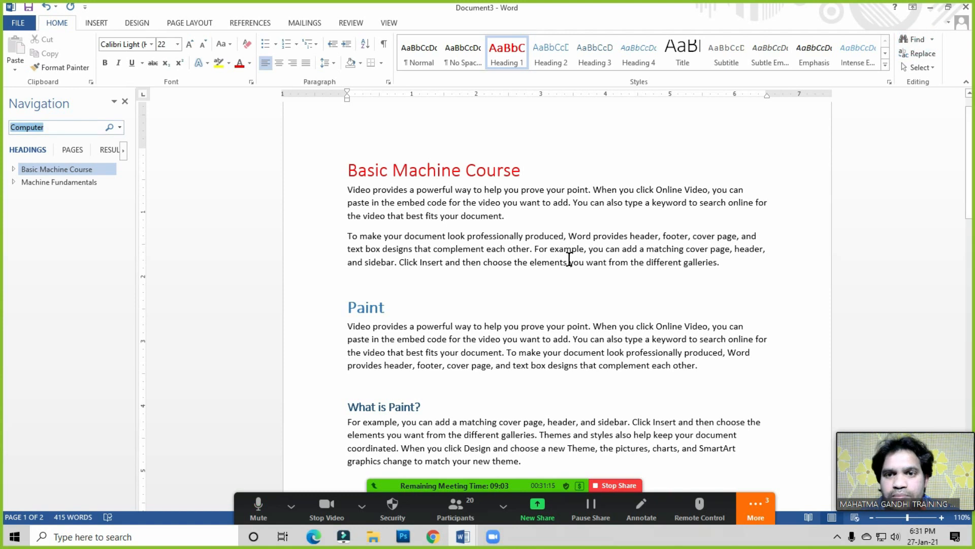
left_click(921, 55)
double_click(663, 159)
type("Machinee")
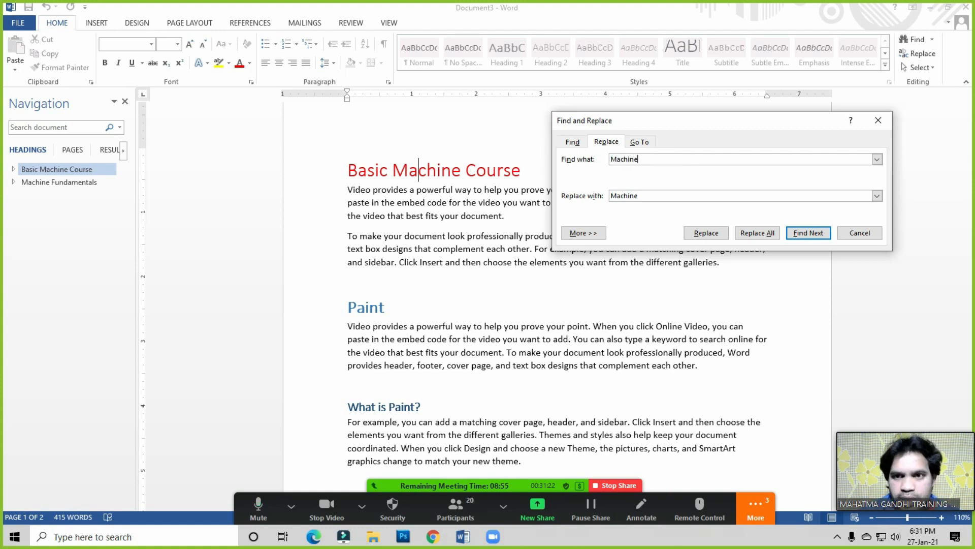
double_click(650, 196)
type("Computer")
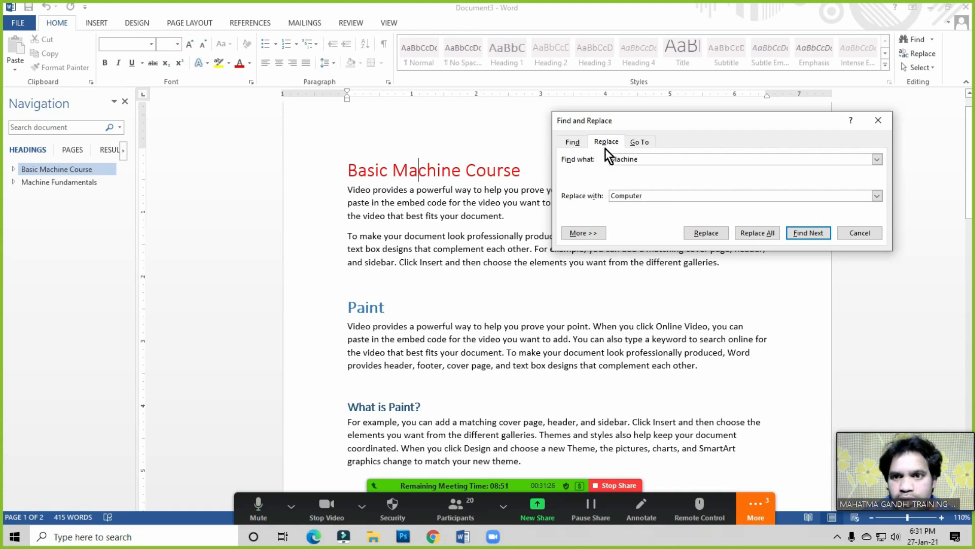
left_click(748, 230)
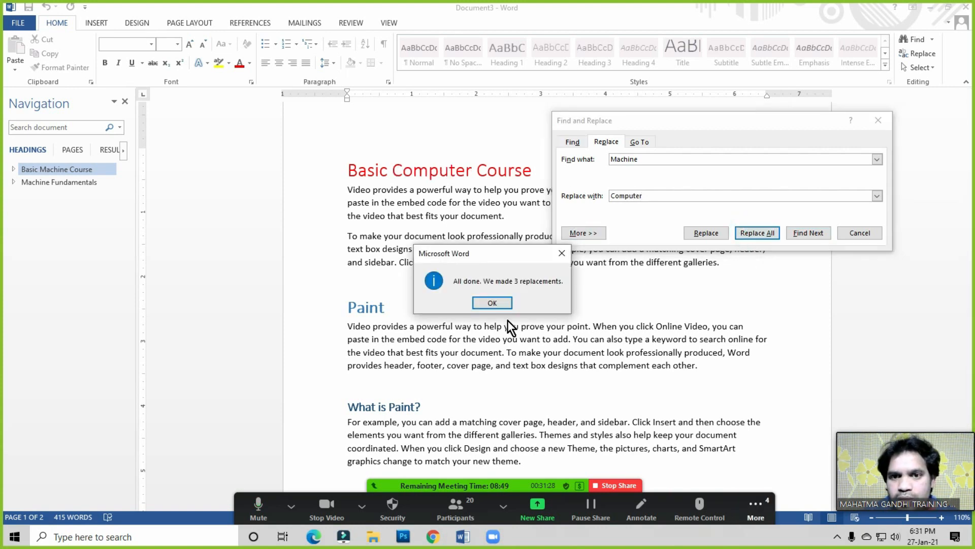
left_click(492, 303)
left_click(859, 235)
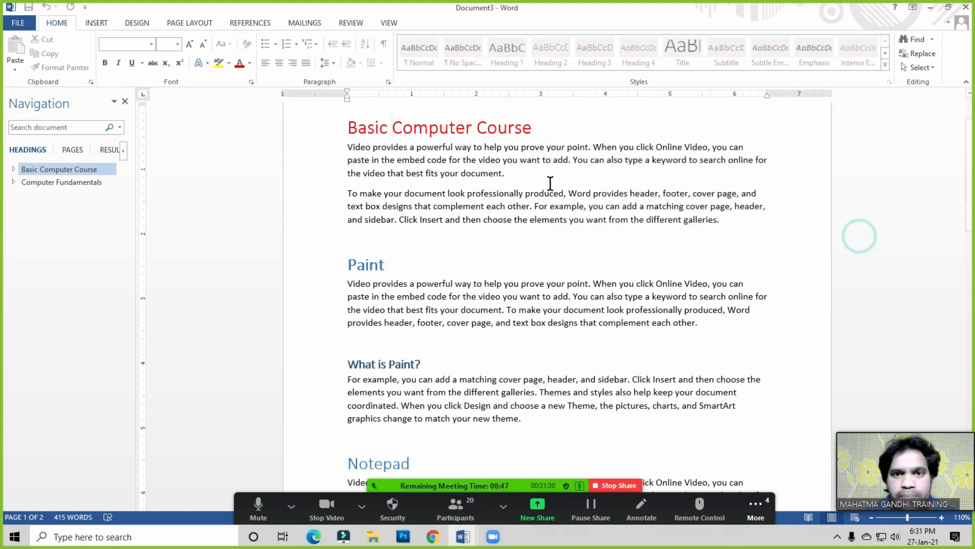
scroll(212, 199, "up", 2)
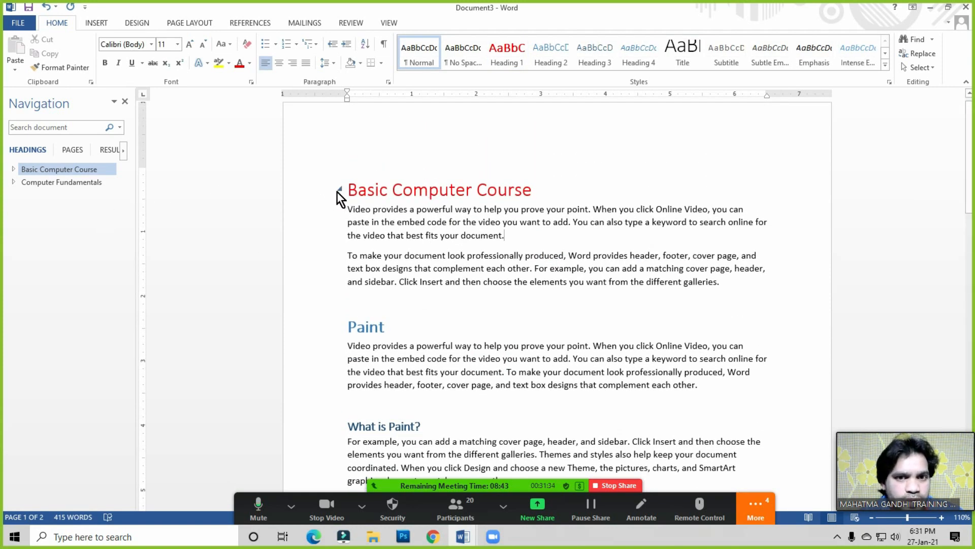
- Expand the Basic Computer Course and Paint entries in the Navigation Pane to view their subheadings, and collapse both again
left_click(391, 22)
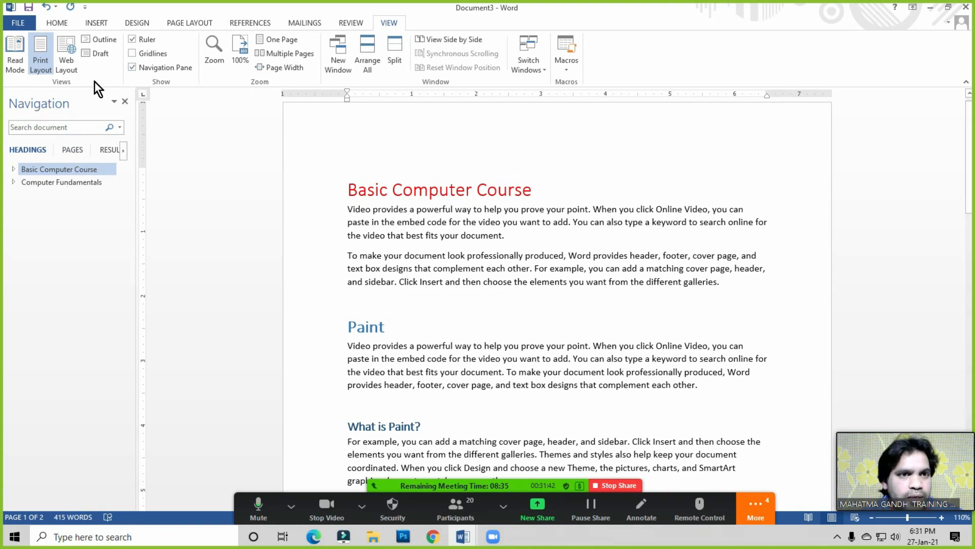
left_click(49, 24)
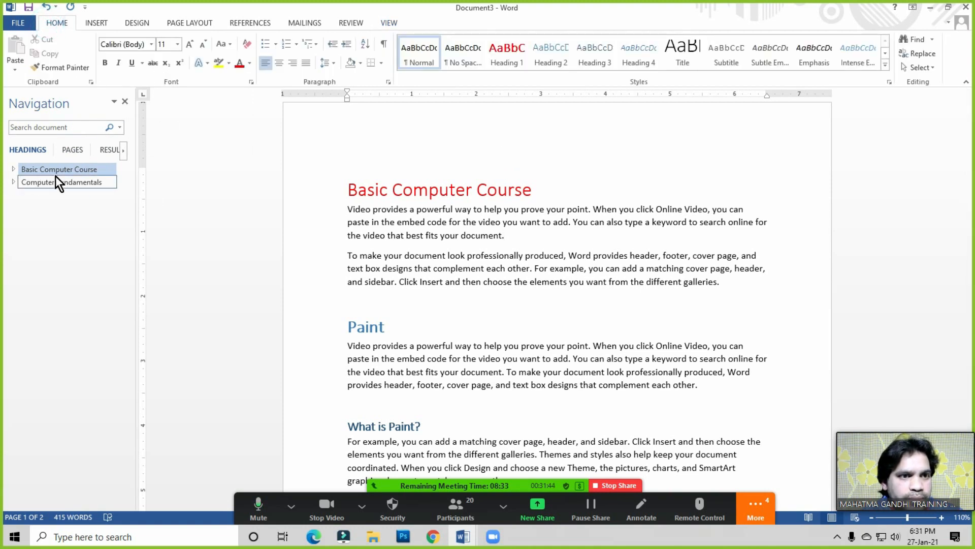
left_click(13, 170)
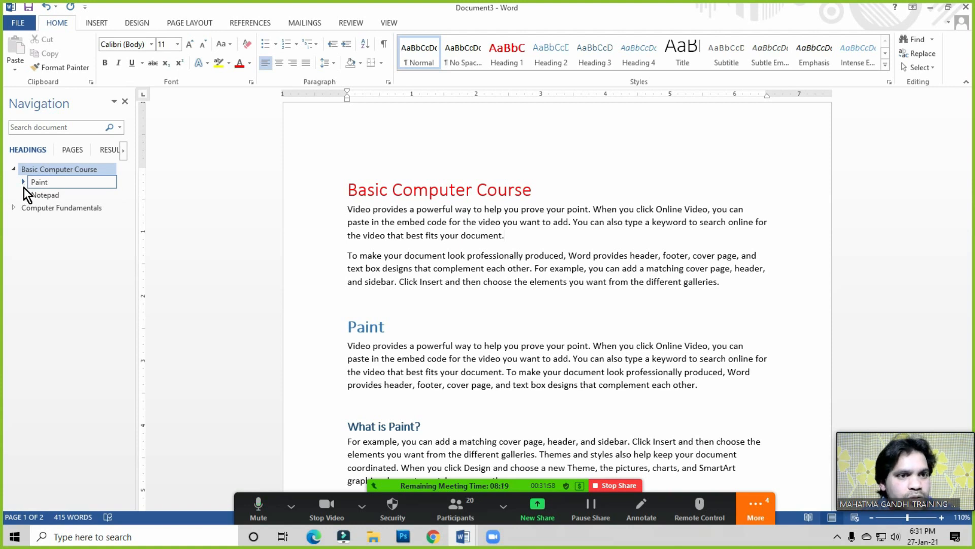
left_click(23, 182)
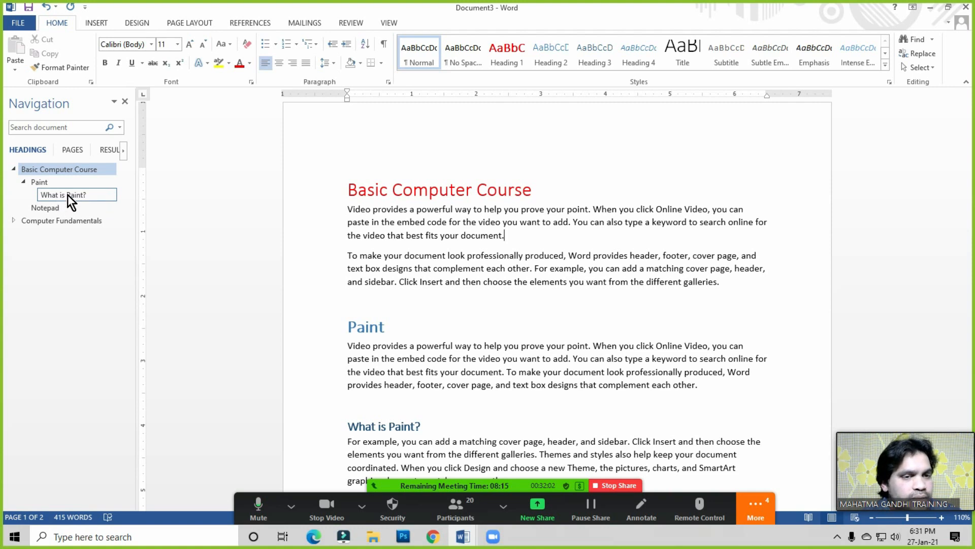
left_click(23, 183)
left_click(13, 170)
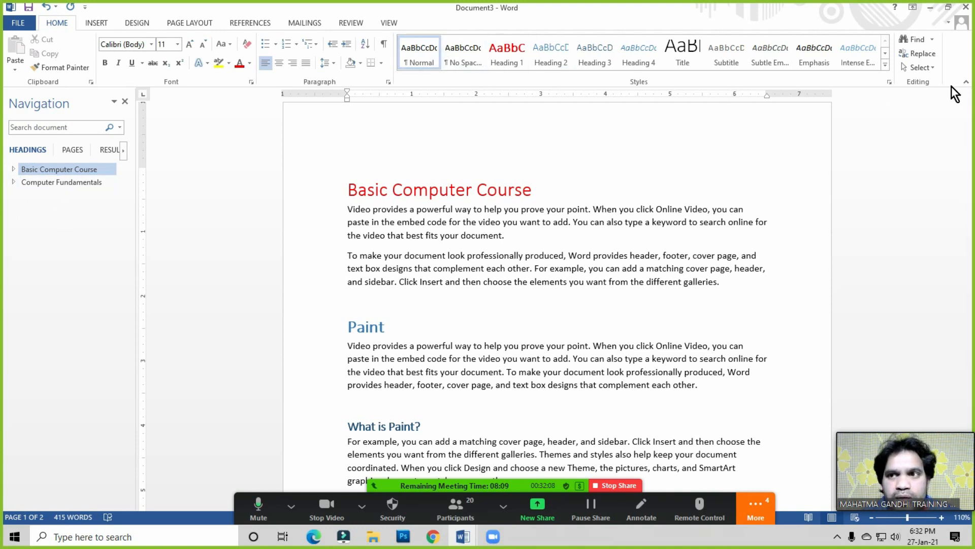
- Ask all Zoom meeting participants to unmute and close the participants list
left_click(457, 508)
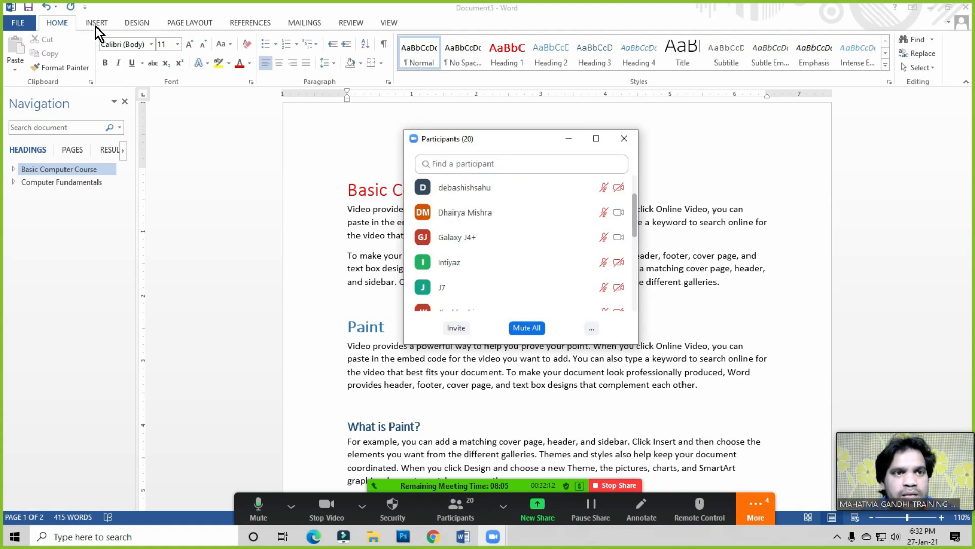
left_click(592, 327)
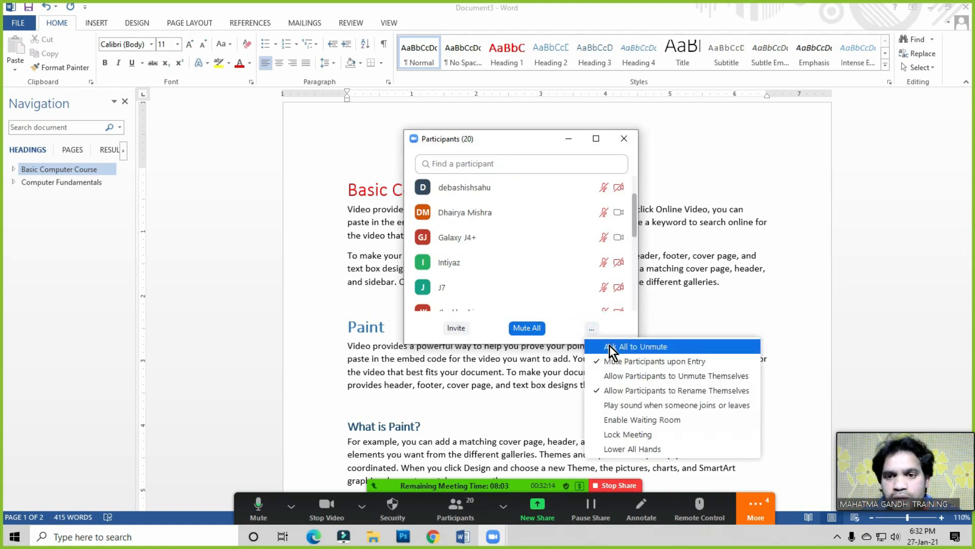
left_click(609, 344)
left_click(624, 138)
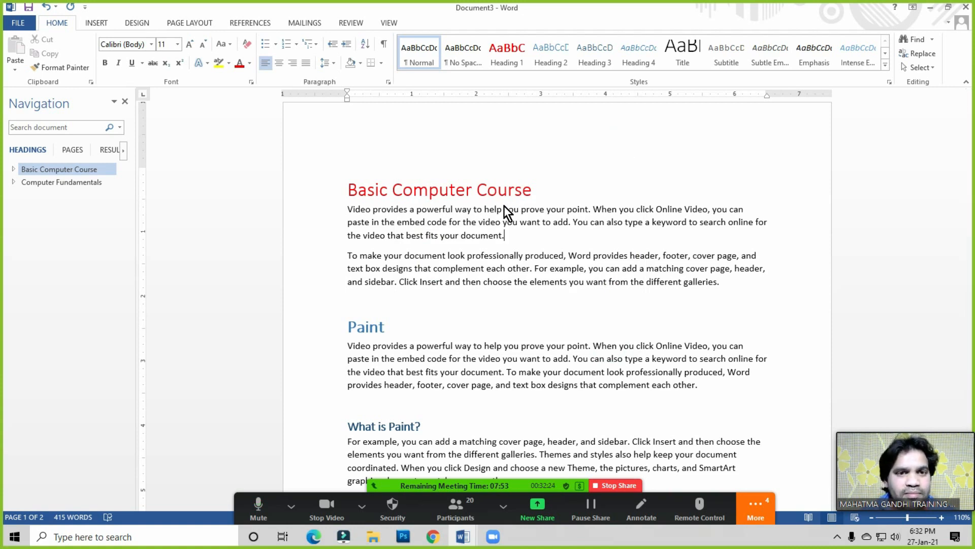
- Close the Navigation Pane and turn it back on
left_click(125, 104)
left_click(436, 243)
left_click(452, 234)
left_click(452, 235)
left_click(452, 234)
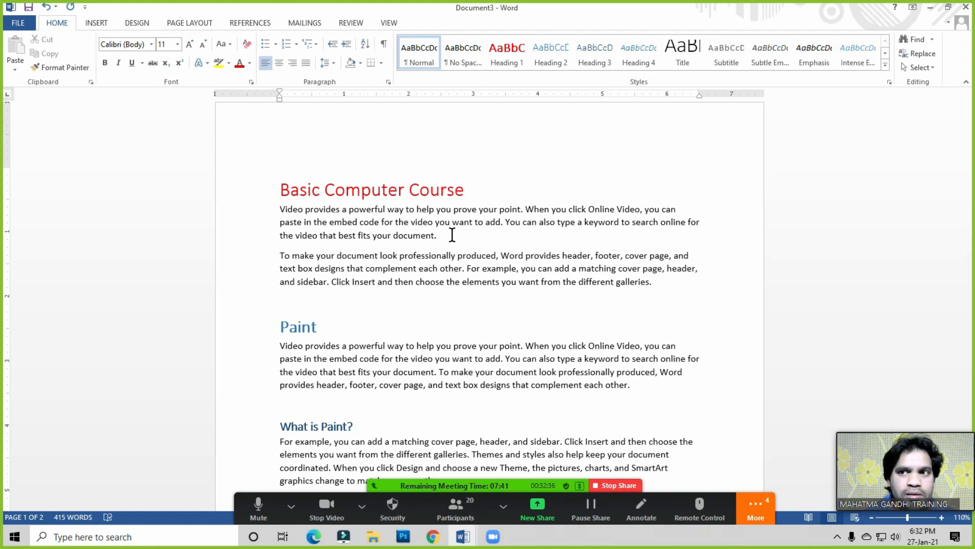
scroll(463, 226, "up", 1)
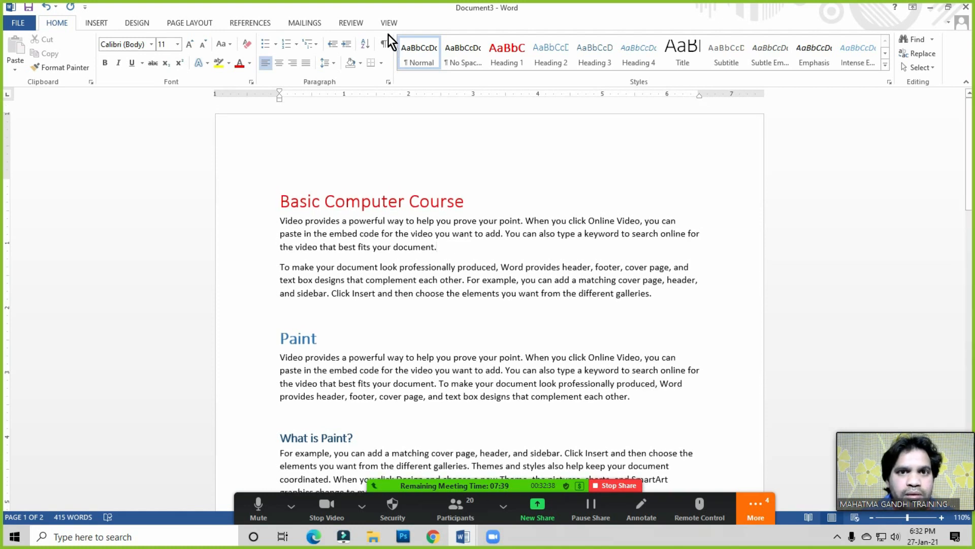
left_click(388, 25)
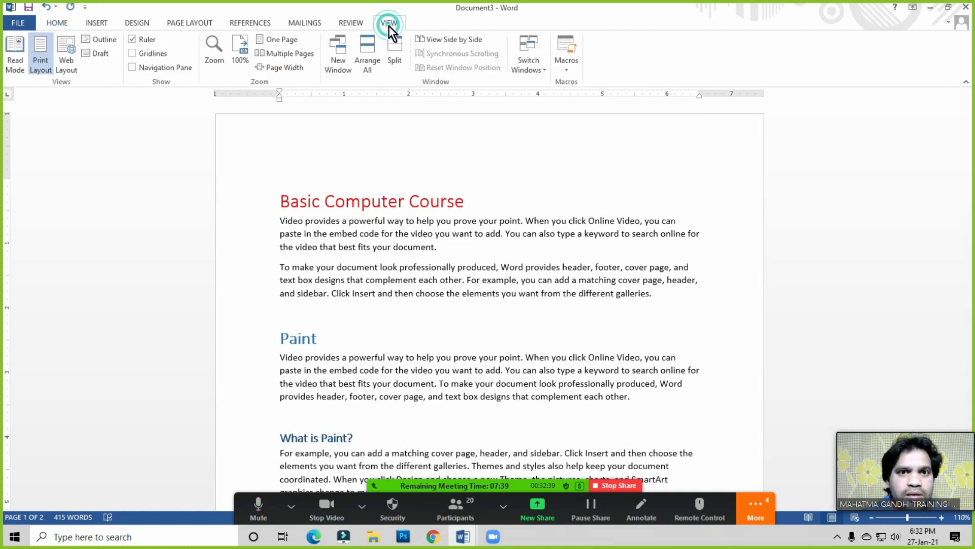
left_click(160, 70)
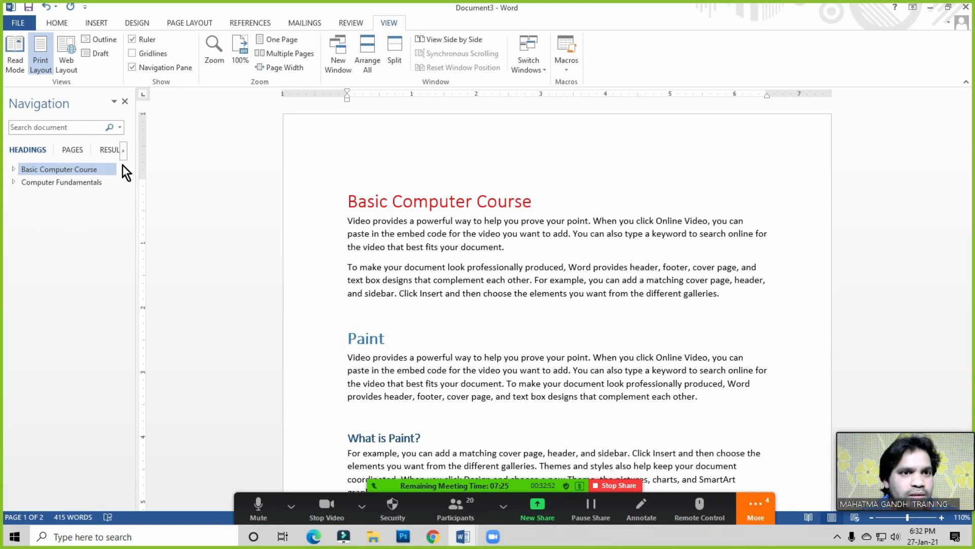
- Highlight the Basic Computer Course section with its two paragraphs and its heading line alone to point them out
left_click(371, 219)
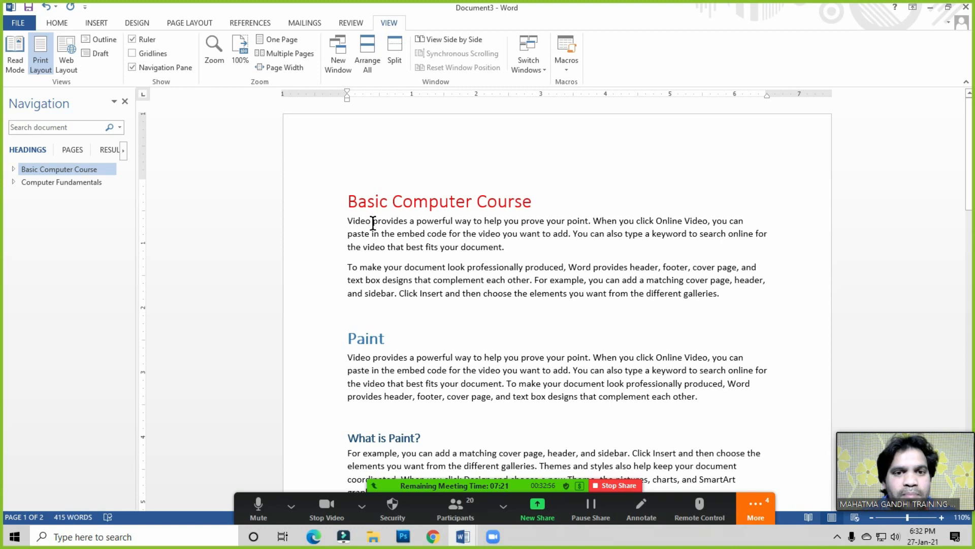
left_click_drag(349, 201, 733, 300)
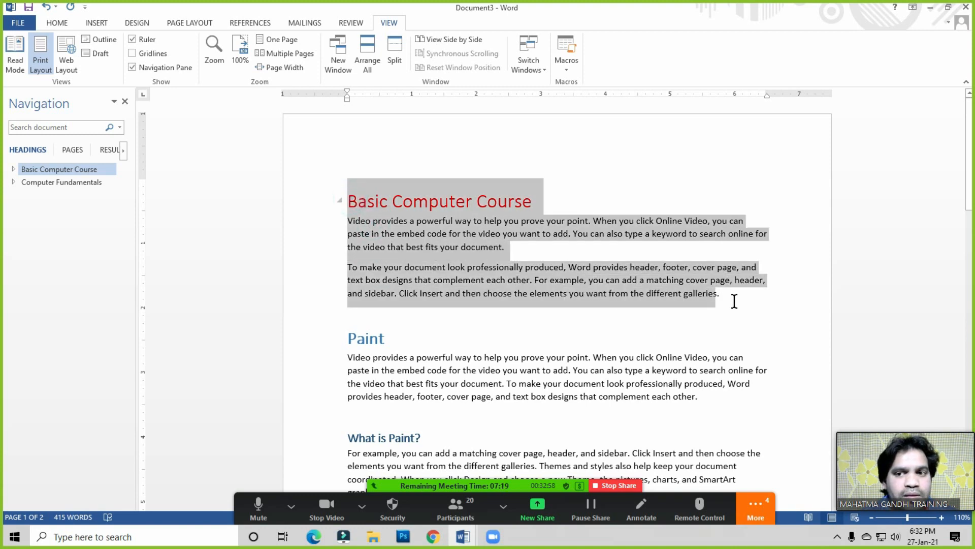
left_click(671, 316)
left_click(456, 294)
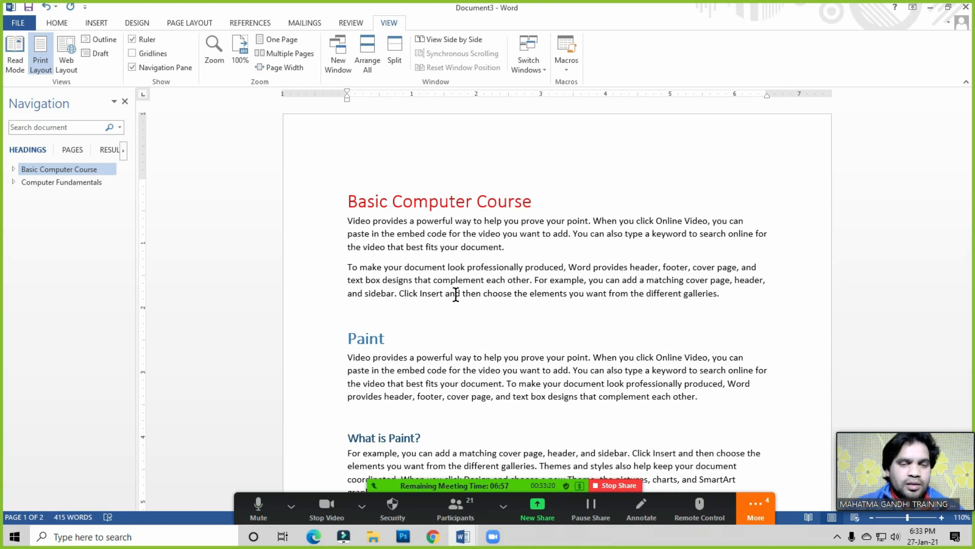
left_click(213, 192)
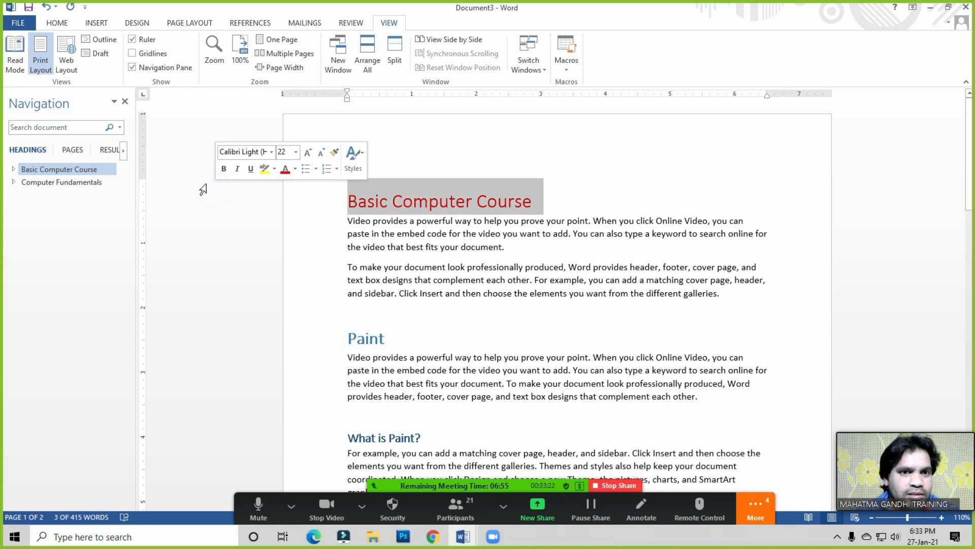
left_click(414, 203)
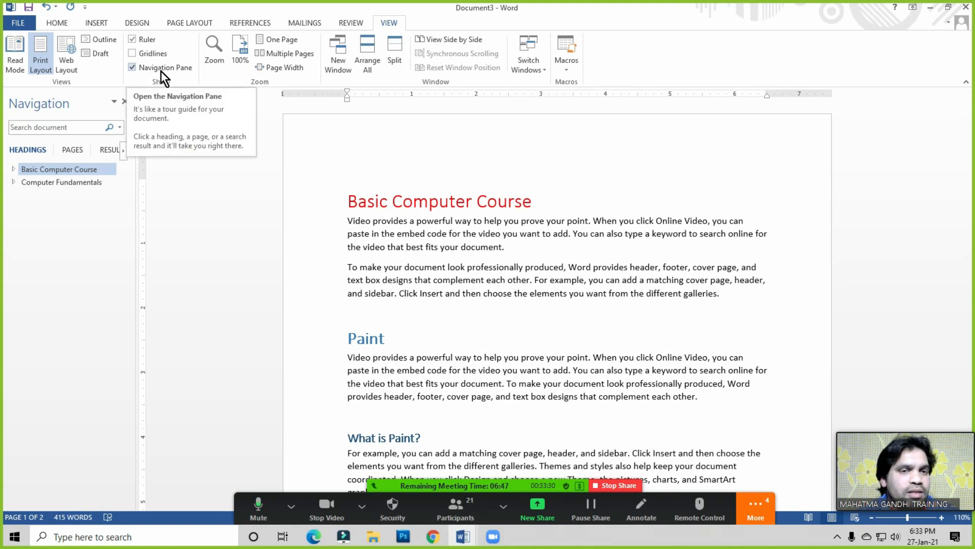
left_click(437, 202)
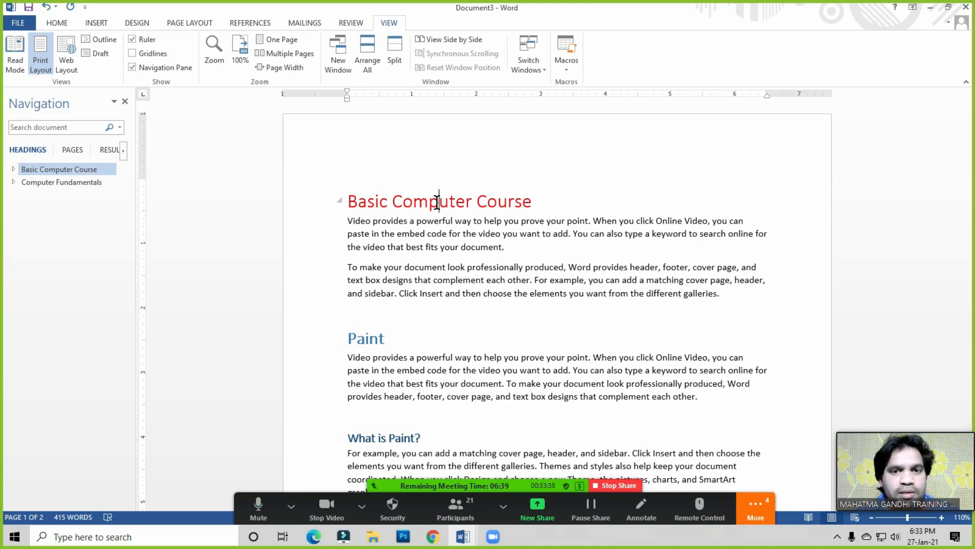
- Mute all current and new Zoom participants without allowing them to unmute themselves, and close the participants list
left_click(455, 506)
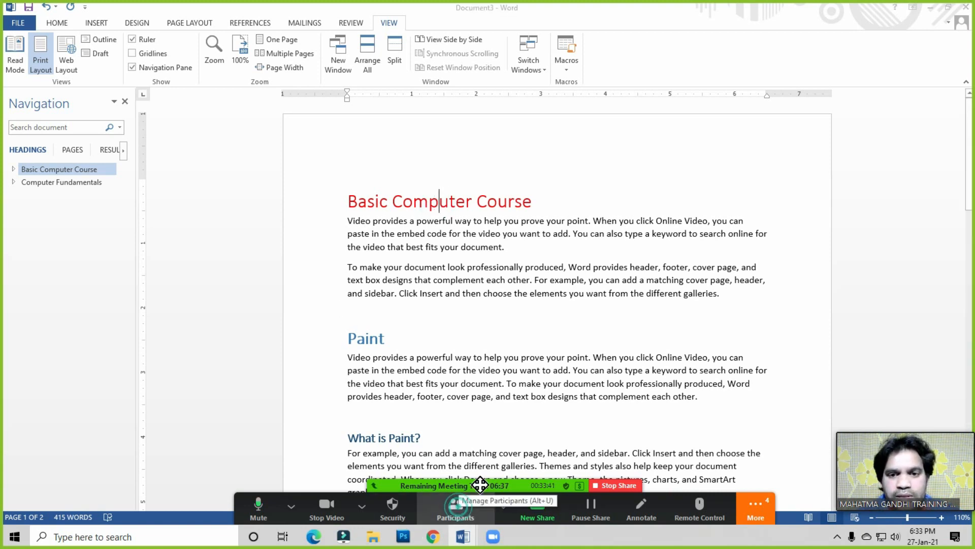
left_click(457, 505)
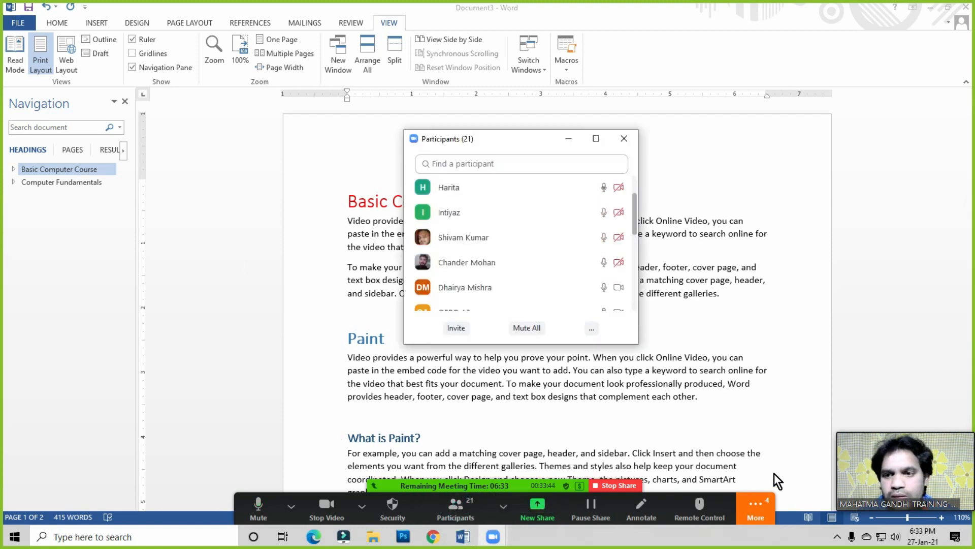
left_click(523, 328)
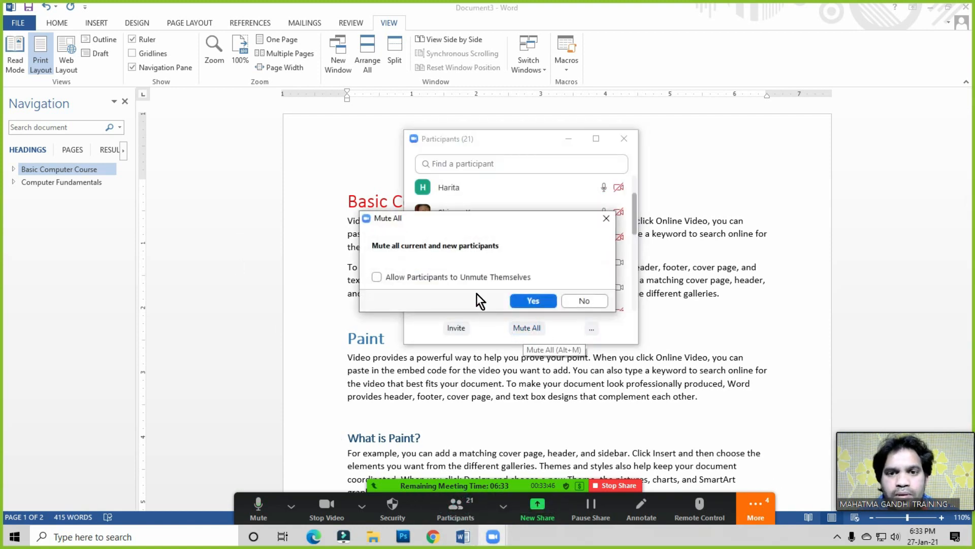
left_click(606, 222)
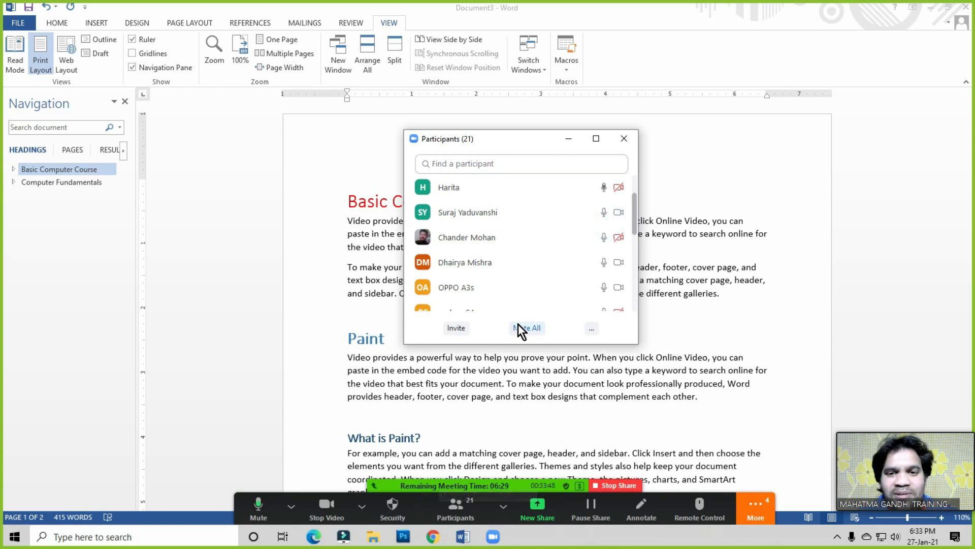
left_click(528, 326)
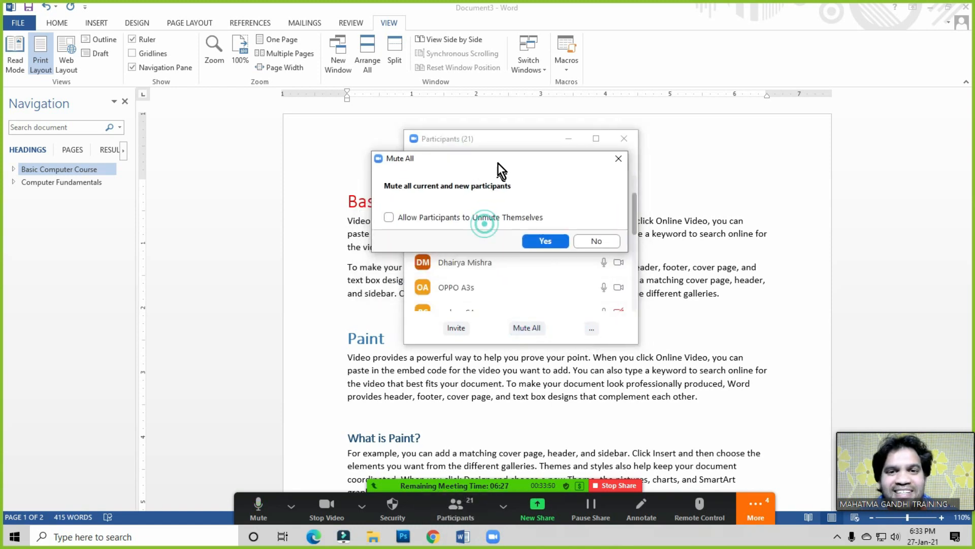
left_click(544, 236)
left_click(624, 139)
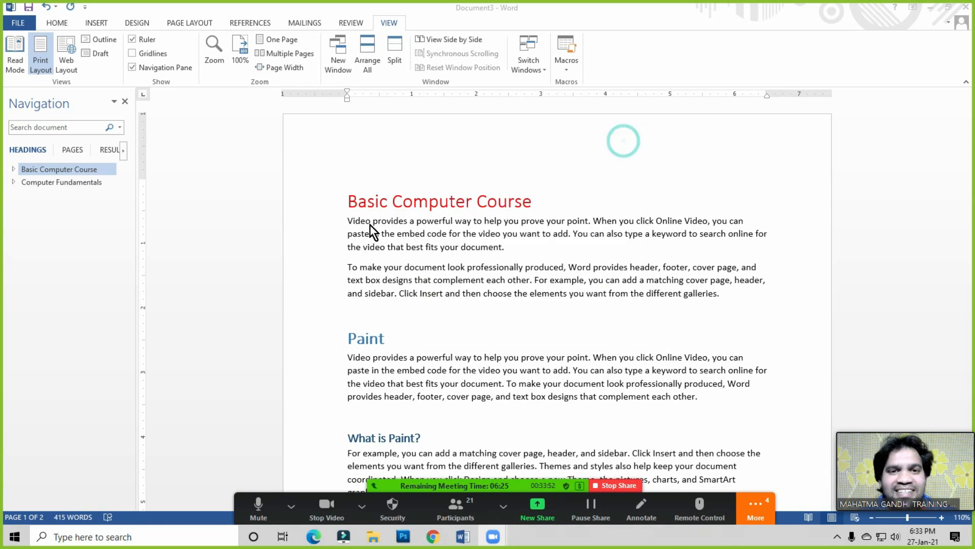
- Close the Navigation Pane and place the cursor in the Basic Computer Course heading
left_click(369, 224)
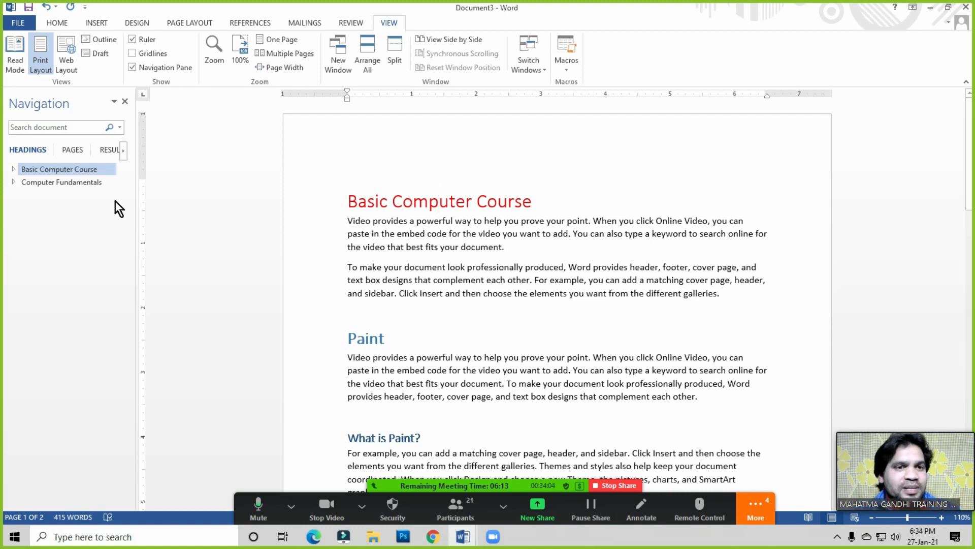
left_click(124, 102)
left_click(459, 235)
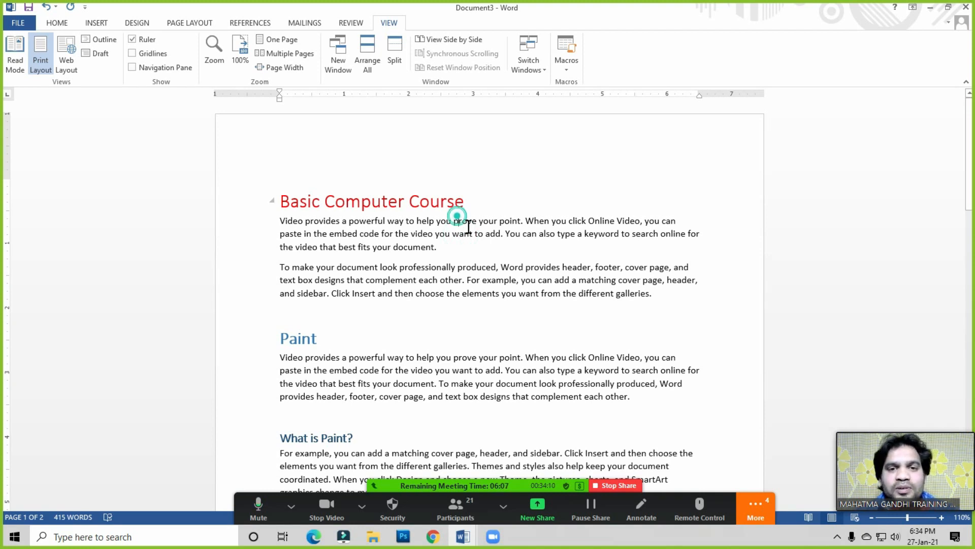
left_click(54, 23)
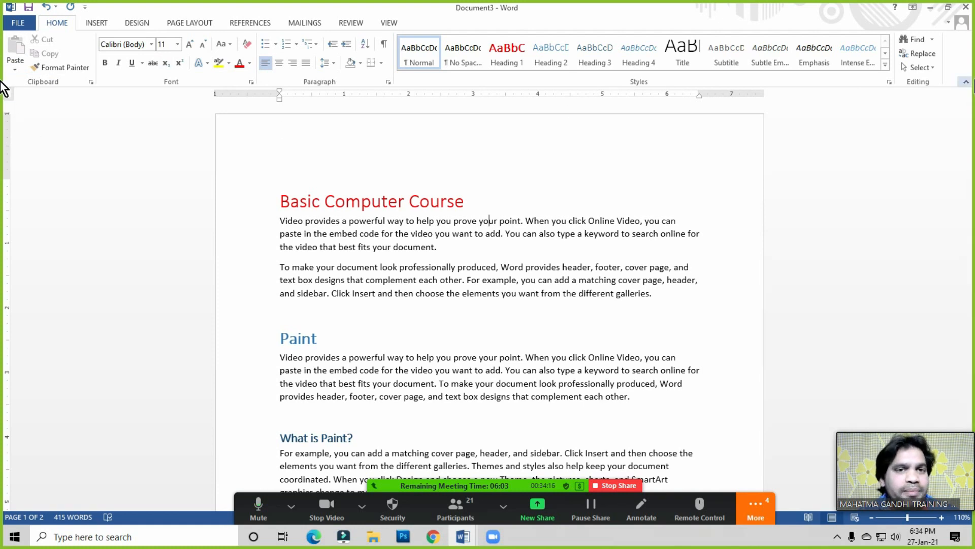
left_click(428, 200)
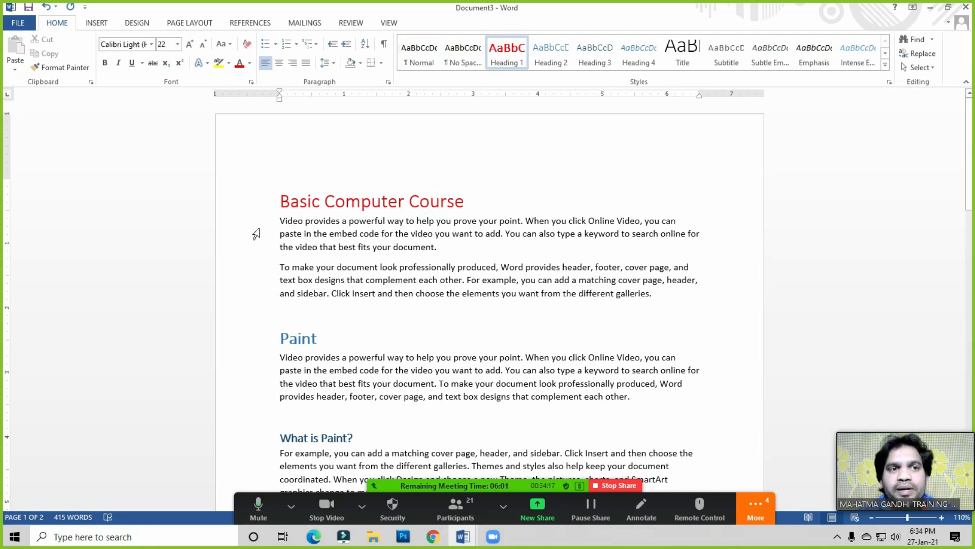
- Look up the word Course from the heading in the Thesaurus
left_click(96, 24)
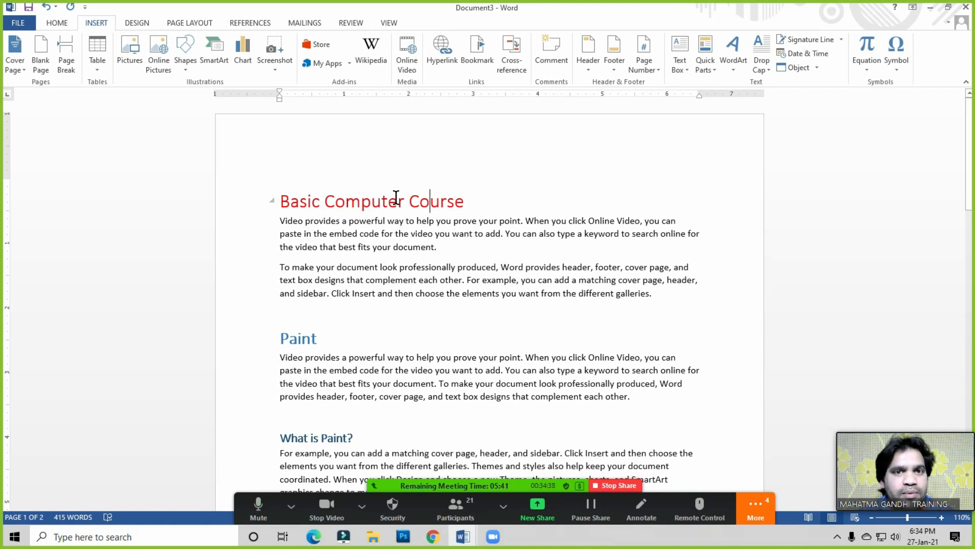
left_click(351, 24)
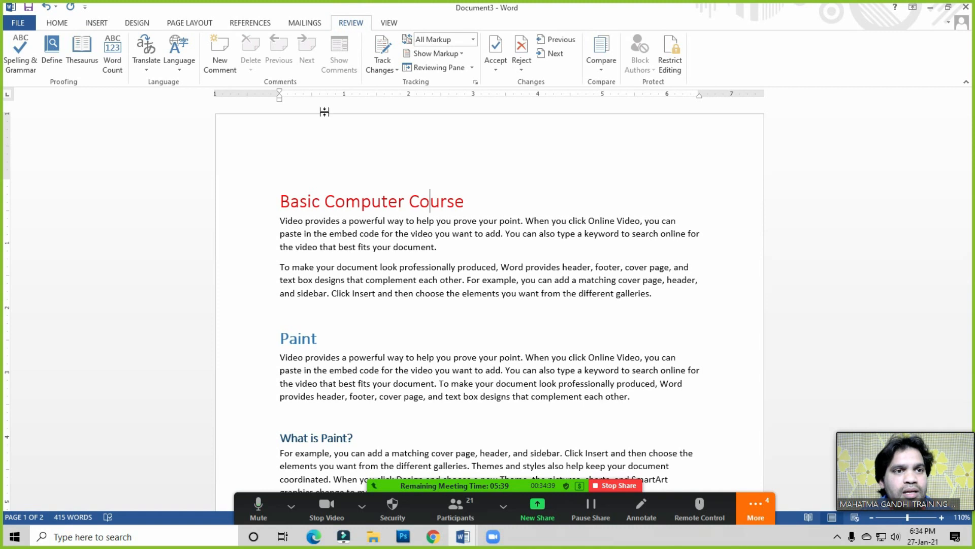
left_click(83, 56)
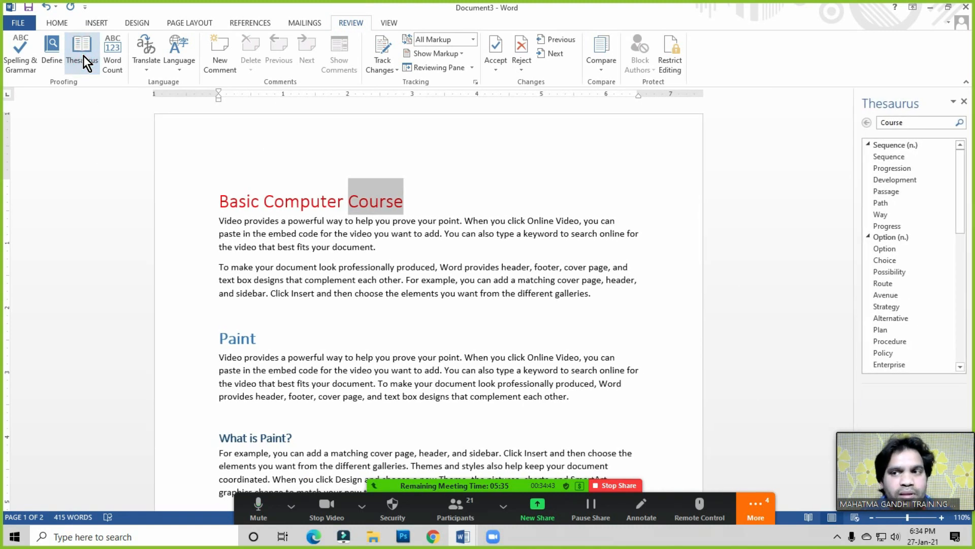
- Look up synonyms for Insert in the Thesaurus, read through the list and close the Thesaurus pane
left_click_drag(918, 123, 864, 126)
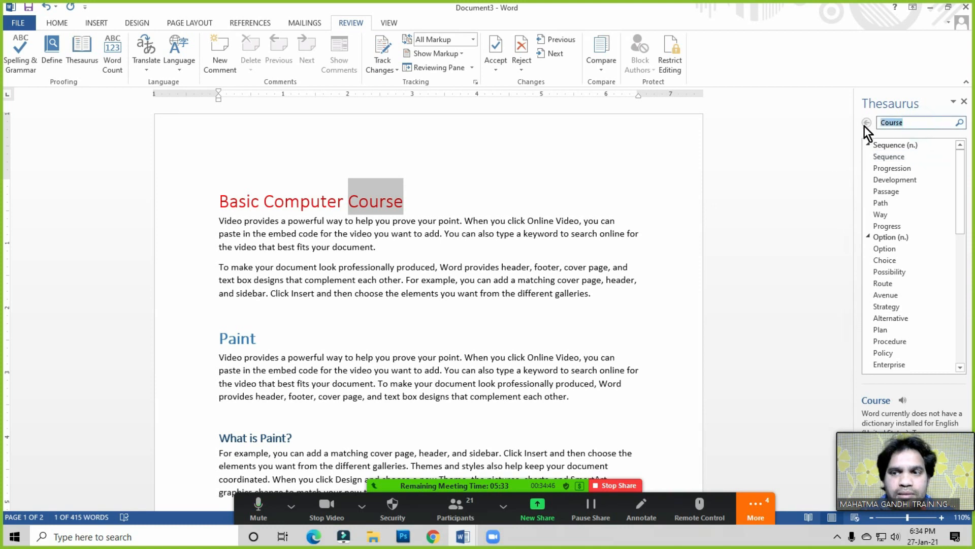
key("BackSpace")
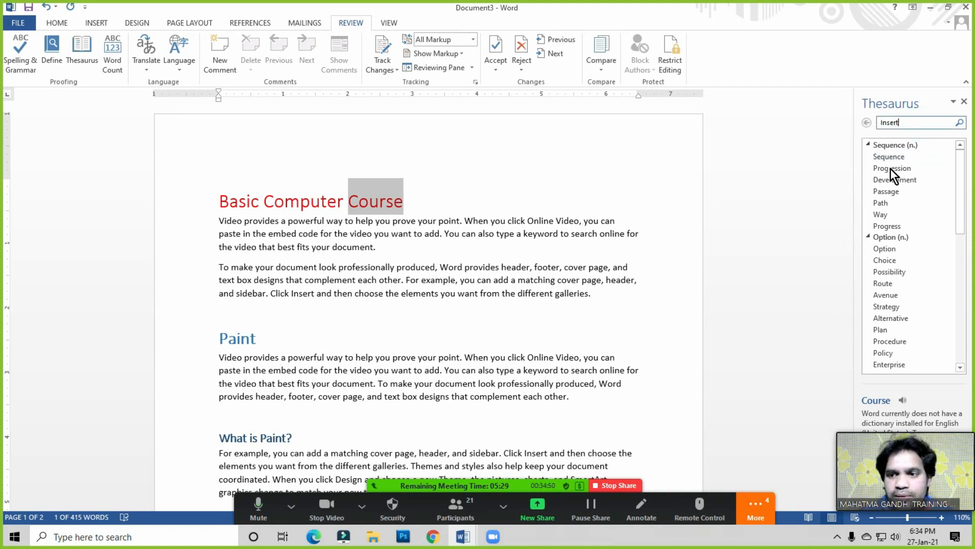
left_click_drag(920, 464, 779, 292)
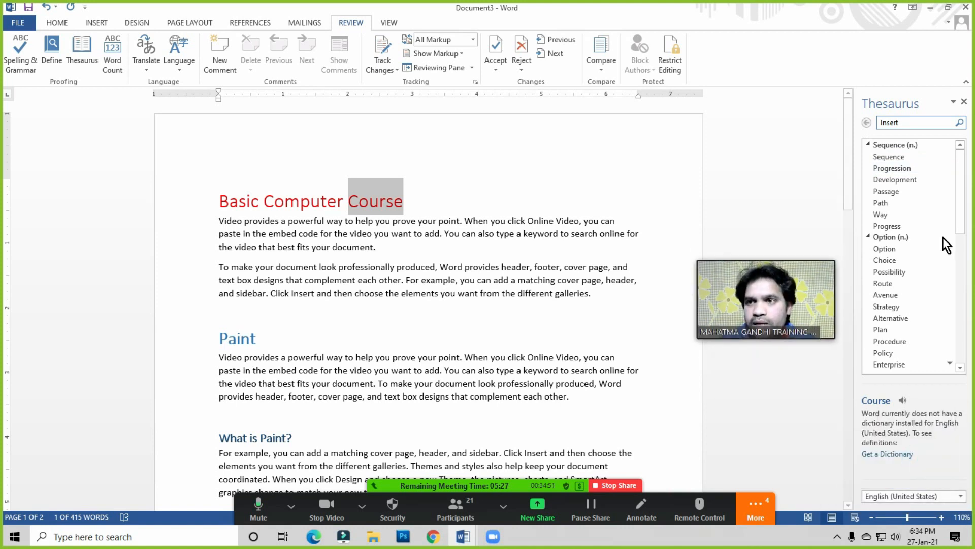
key("Return")
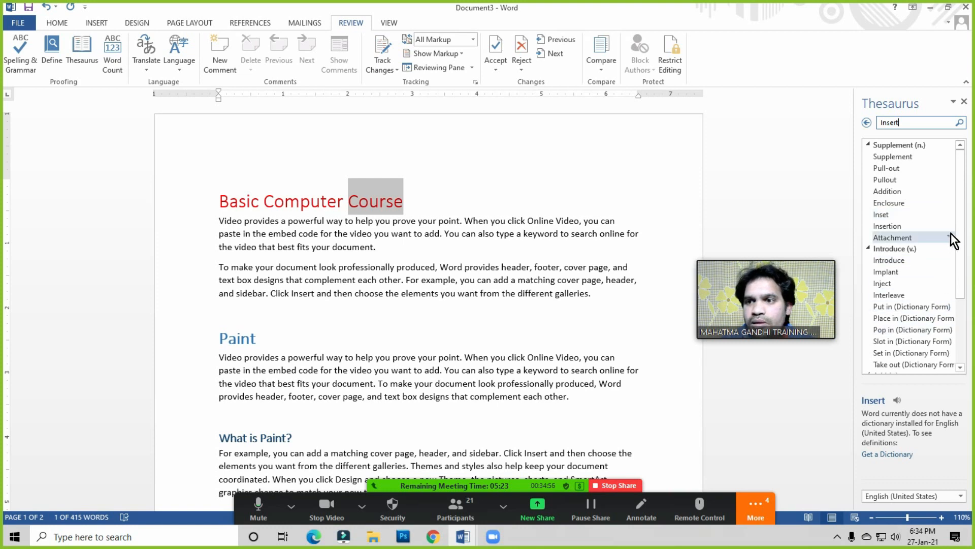
scroll(940, 326, "down", 3)
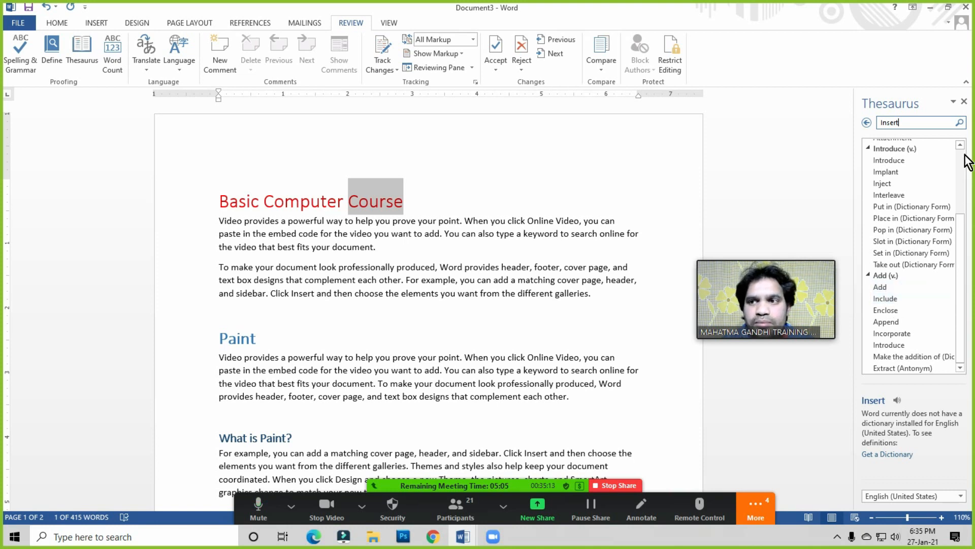
left_click(964, 102)
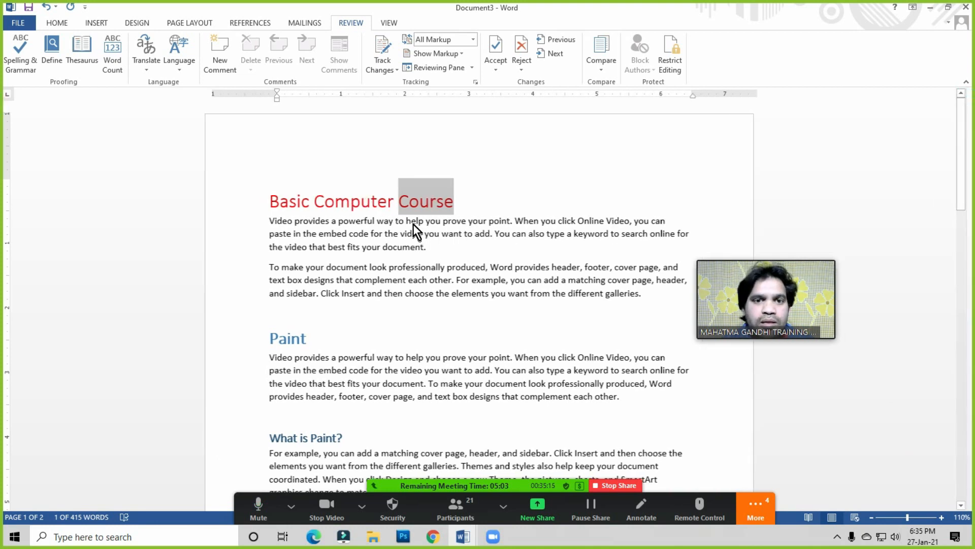
left_click(497, 208)
left_click(96, 23)
left_click(389, 209)
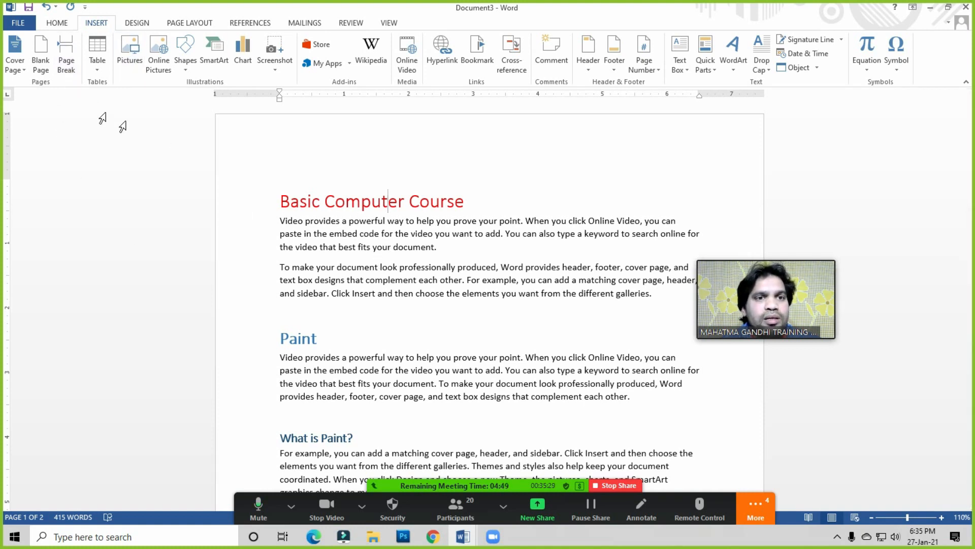
left_click(187, 69)
left_click(464, 242)
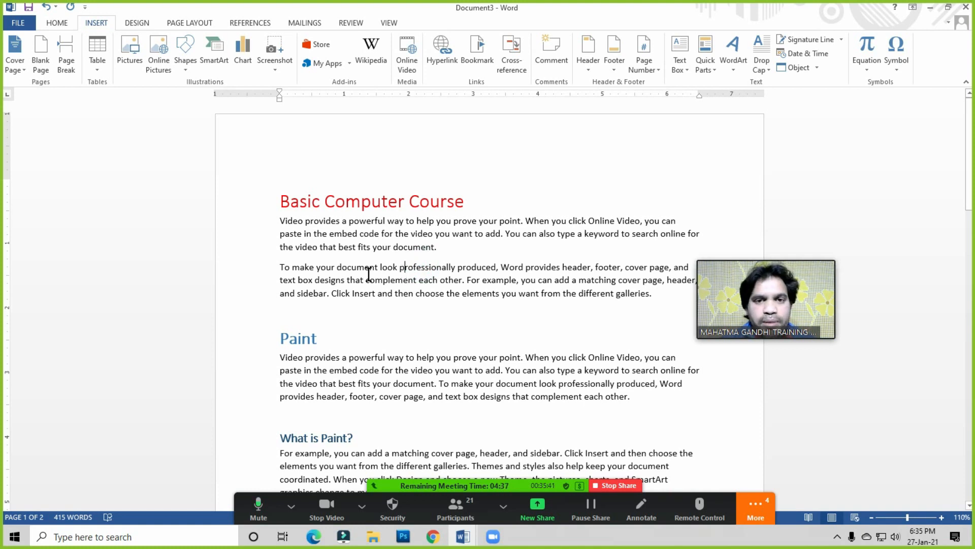
- Delete the document's entire content and move the floating Zoom video thumbnail away from the page
left_click(412, 246)
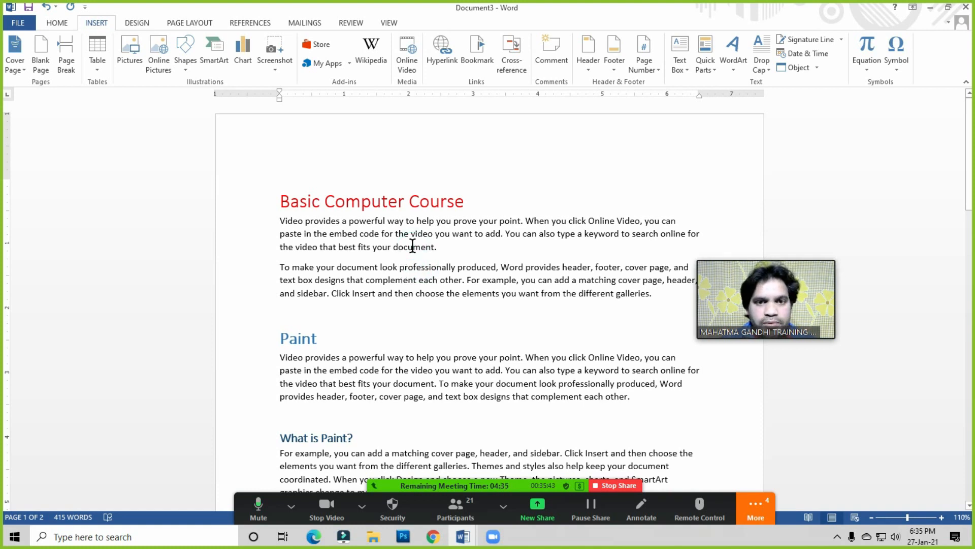
key("ctrl+a")
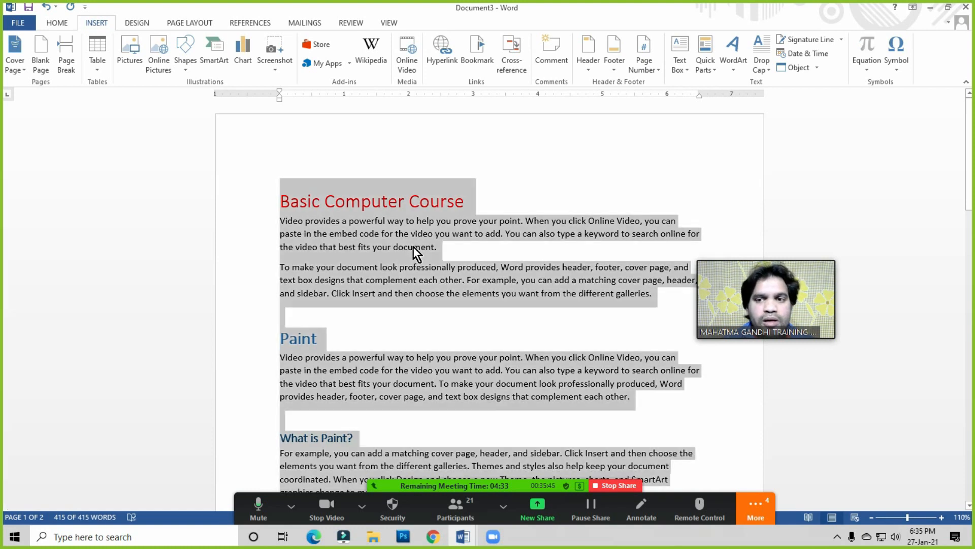
key("Delete")
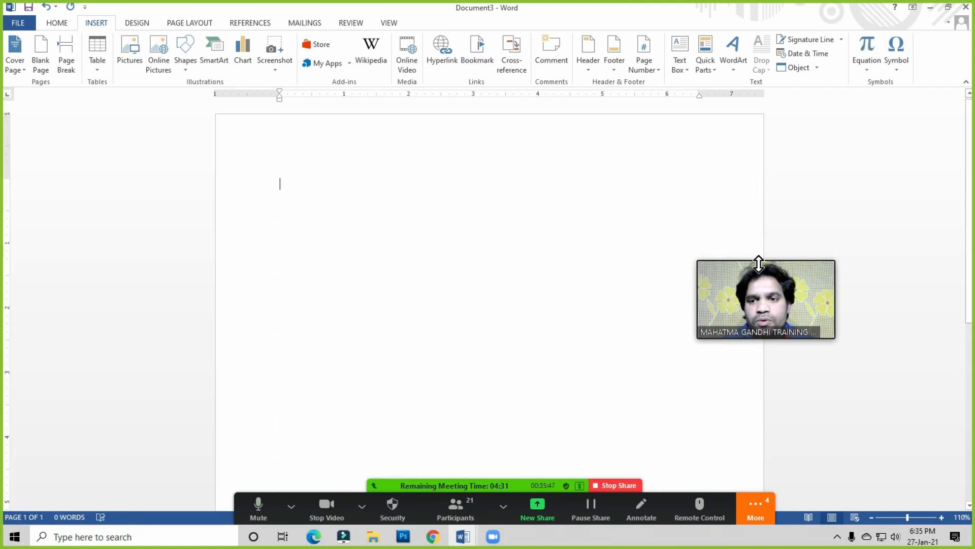
left_click_drag(761, 311, 903, 360)
left_click(289, 184)
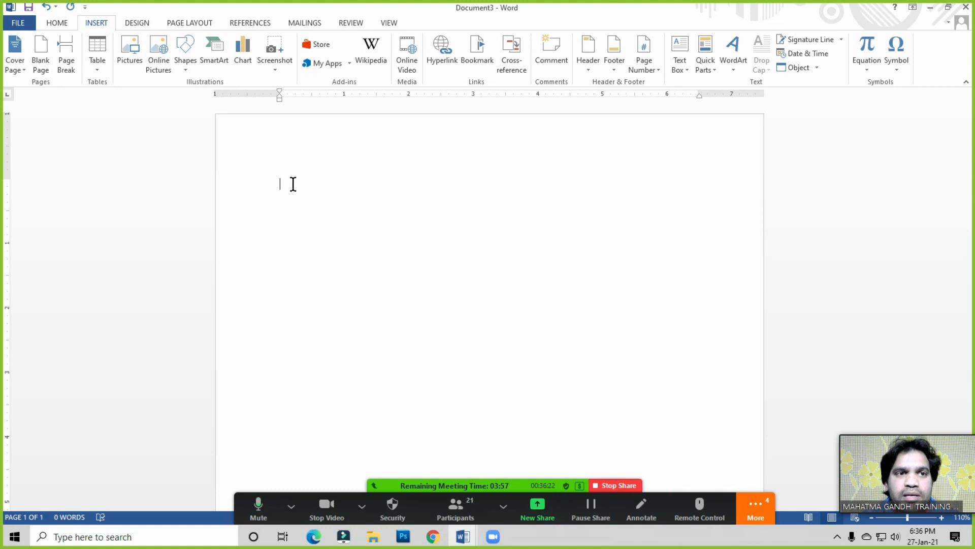
- Browse the built-in cover pages and insert the Motion design
left_click(19, 68)
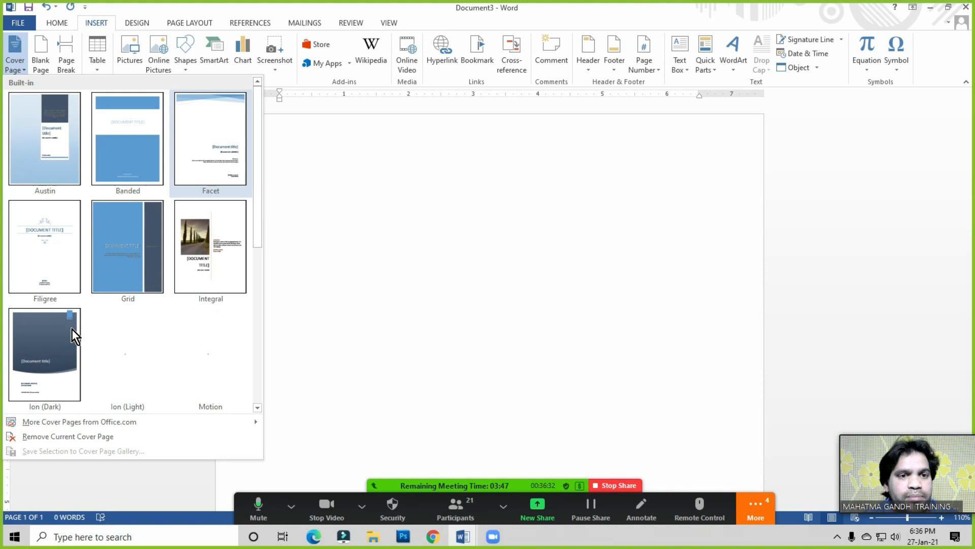
left_click_drag(260, 203, 261, 330)
scroll(262, 335, "down", 3)
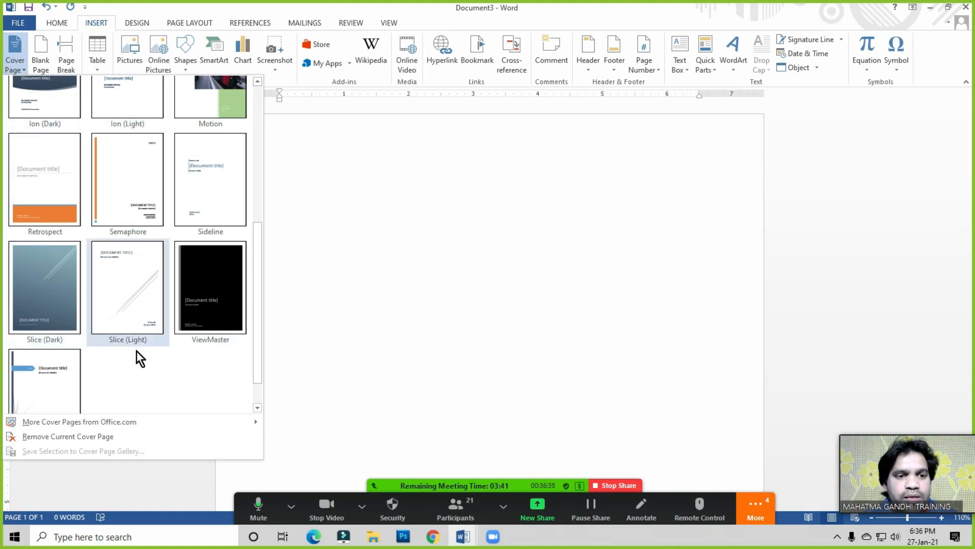
left_click_drag(257, 365, 261, 209)
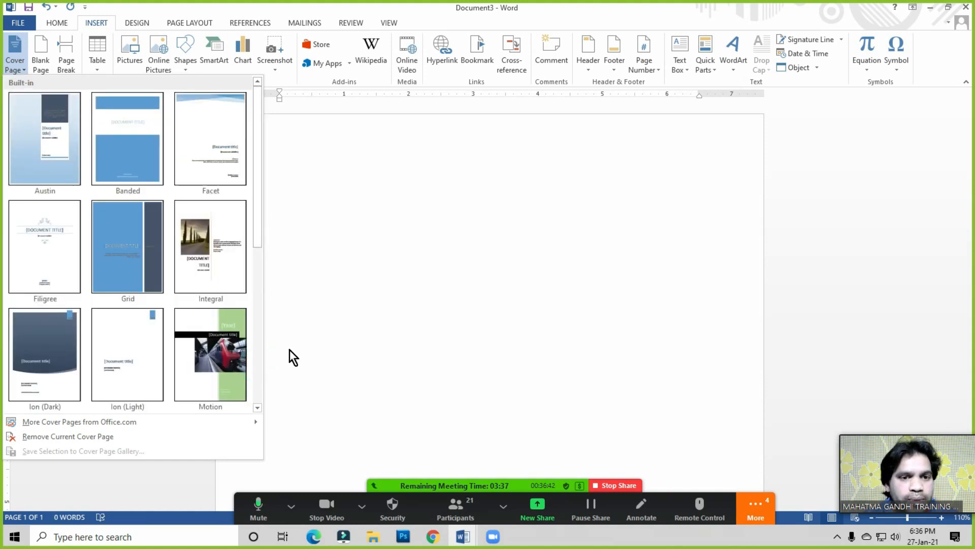
left_click(212, 353)
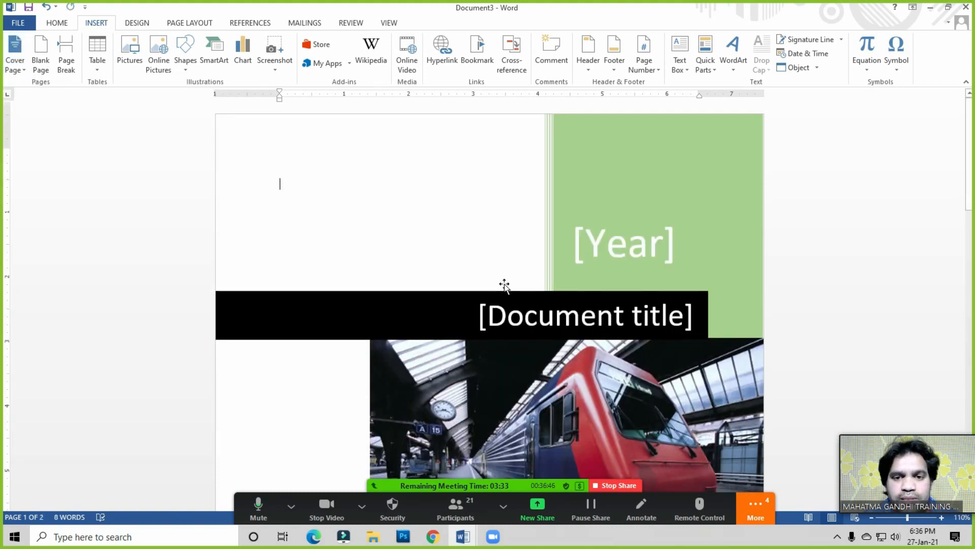
- Fill in the Motion cover page with the year 2021 and the title Basic Computer Course
scroll(505, 285, "down", 6)
scroll(505, 285, "up", 4)
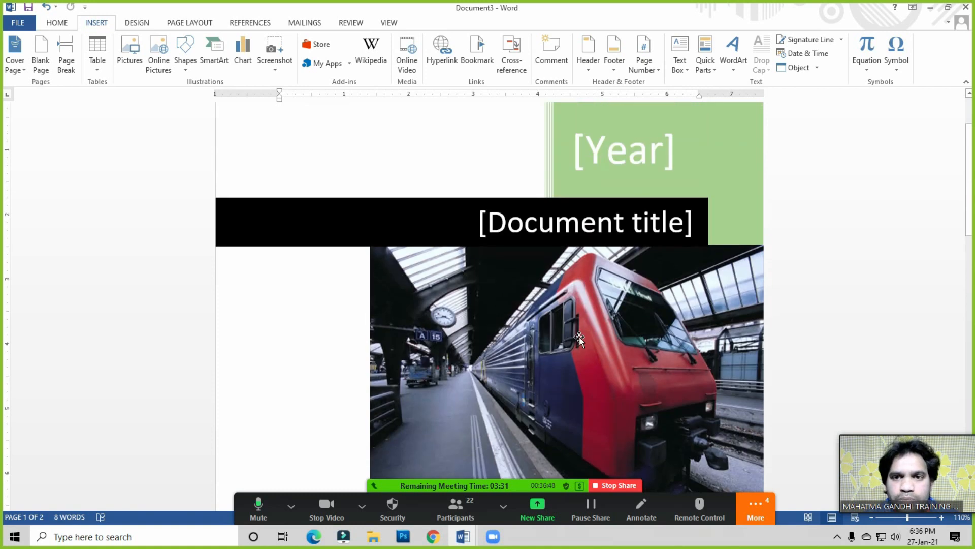
scroll(579, 336, "up", 2)
left_click(607, 213)
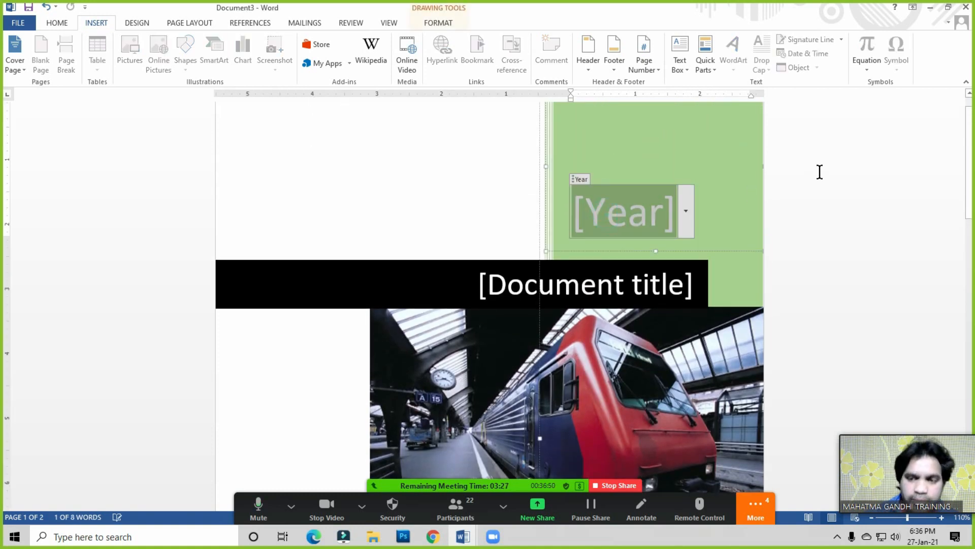
type("2021")
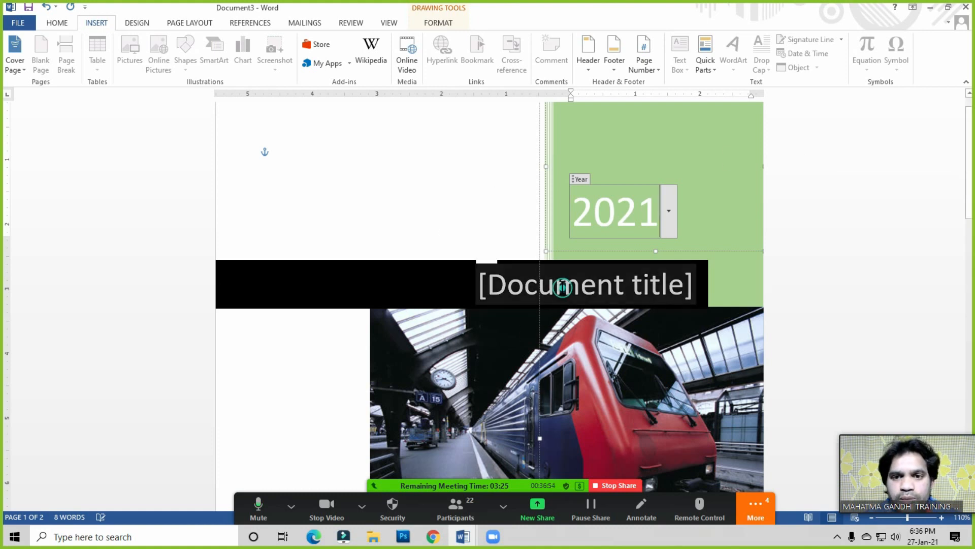
left_click(564, 291)
type("Ba")
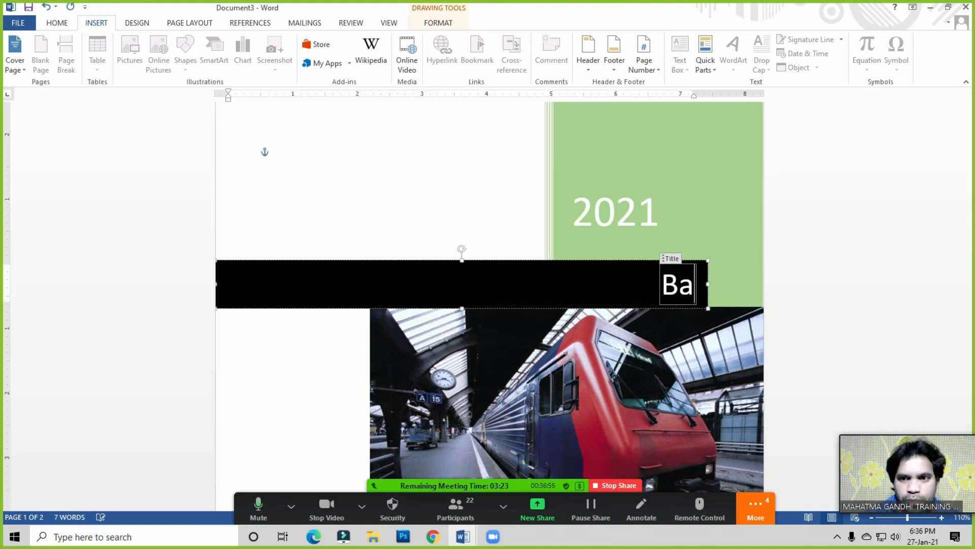
type("sic Compute")
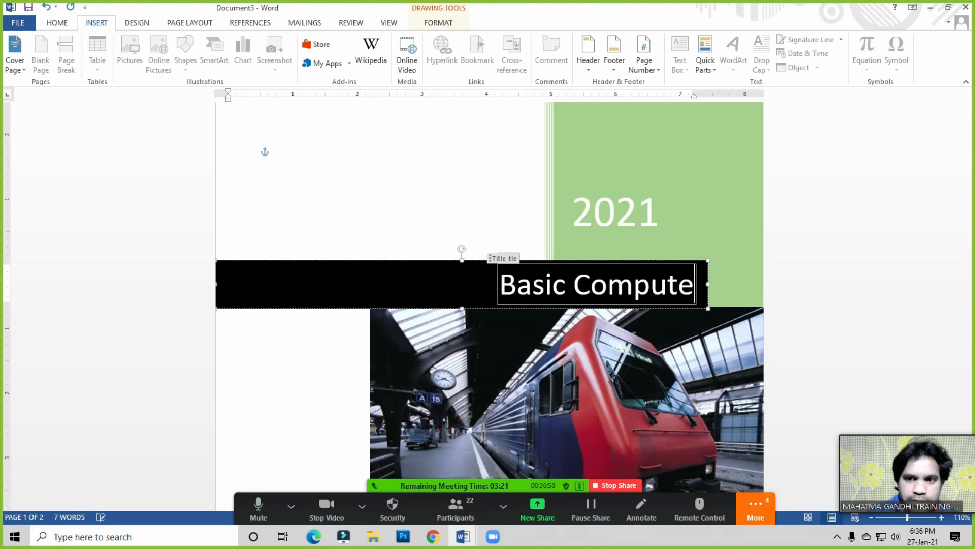
type("r Course")
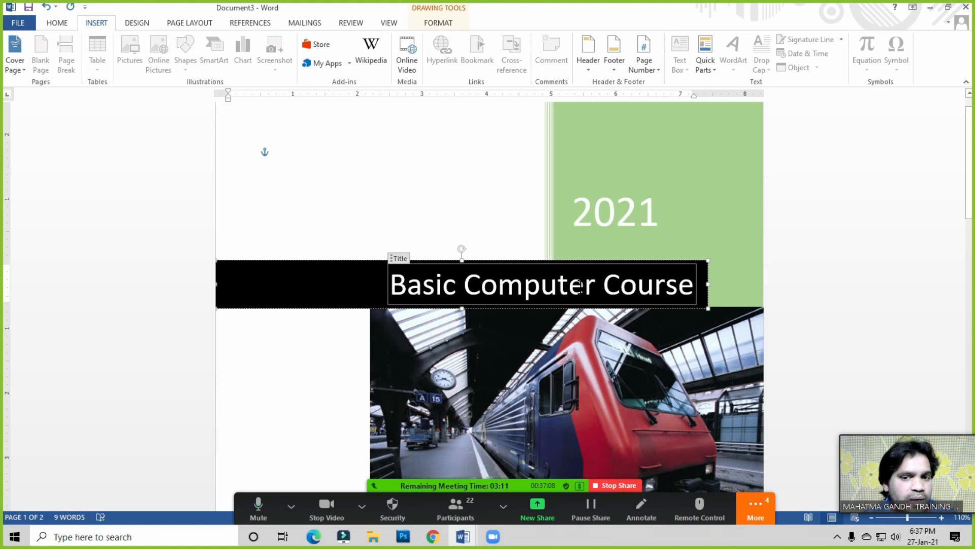
- Review the filled-in cover page and delete it together with everything else in the document
scroll(541, 339, "down", 7)
scroll(541, 341, "up", 7)
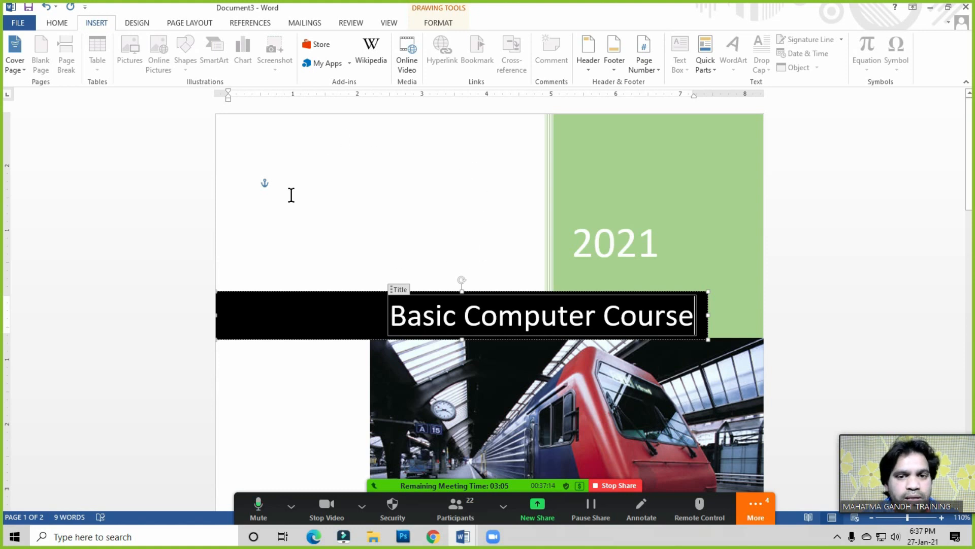
left_click(839, 263)
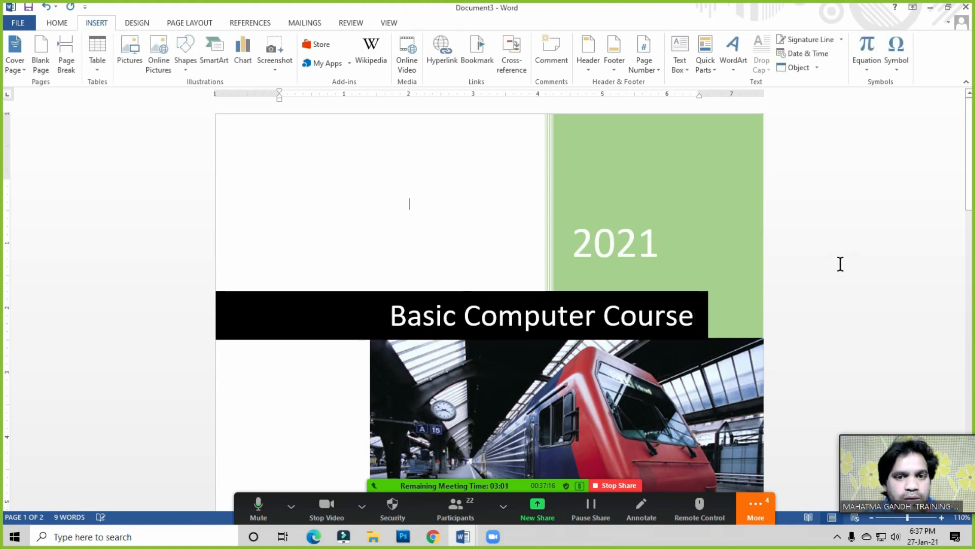
key("ctrl+a")
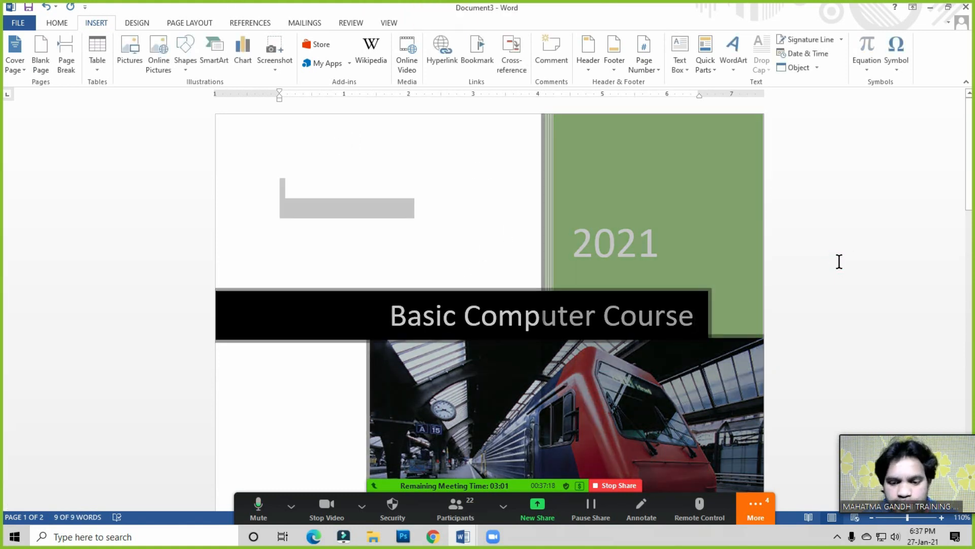
key("Delete")
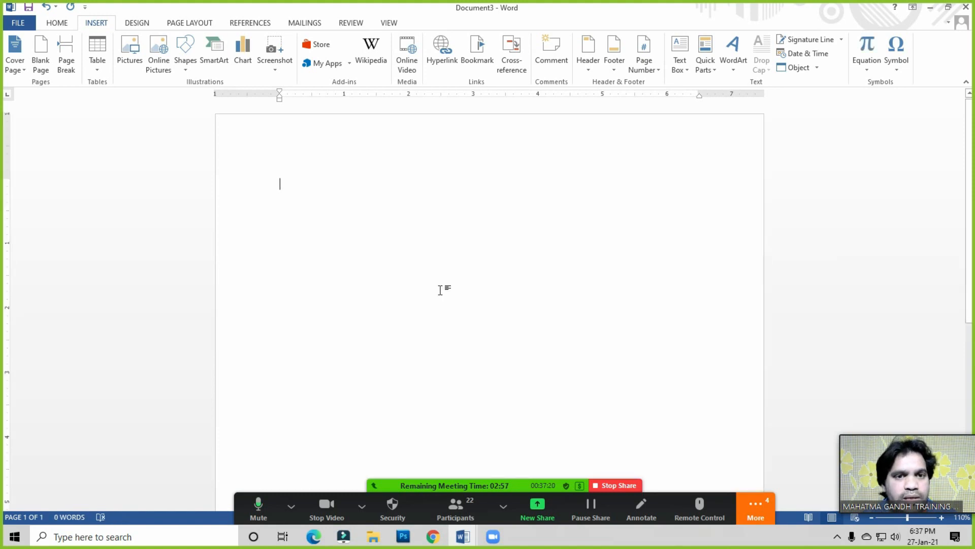
- Look through the built-in cover page designs down to Whisp without inserting one
left_click(7, 72)
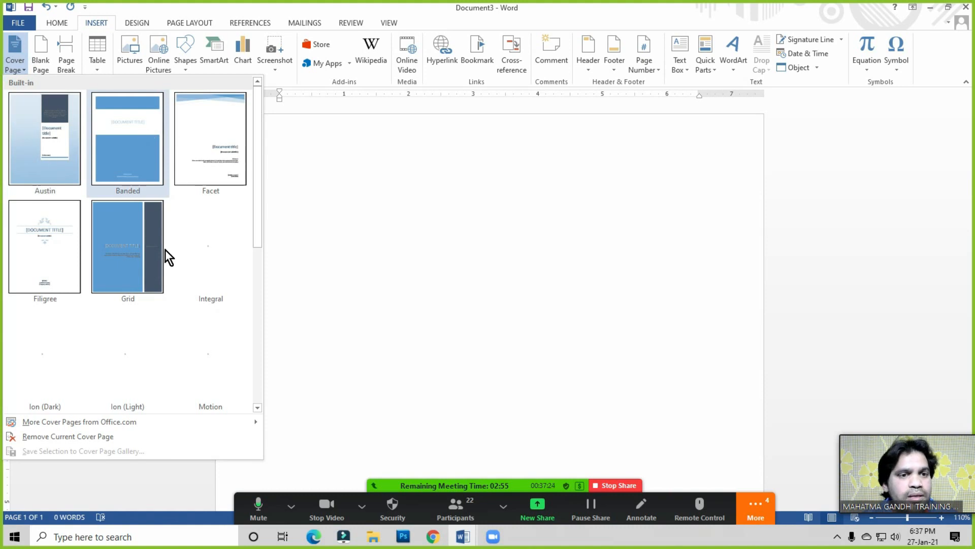
left_click_drag(257, 153, 263, 353)
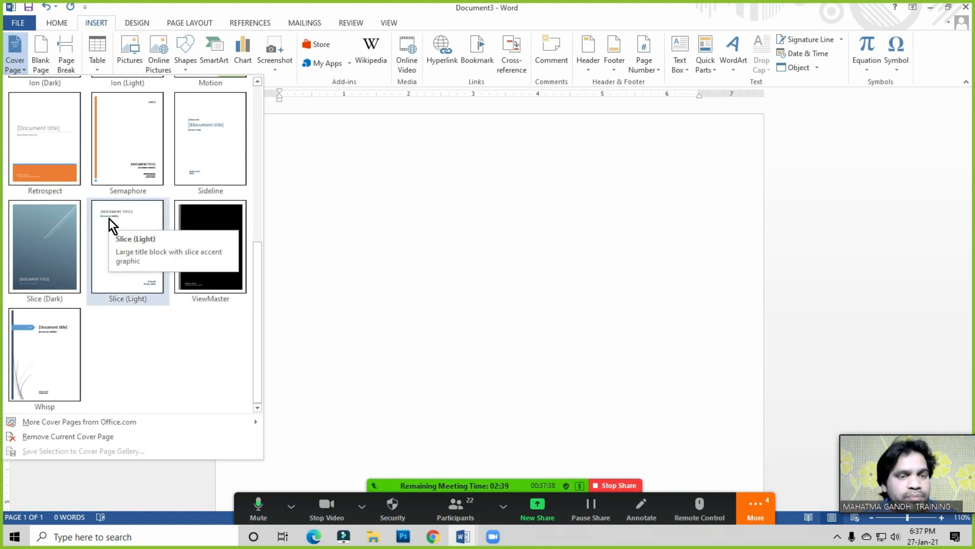
left_click(297, 208)
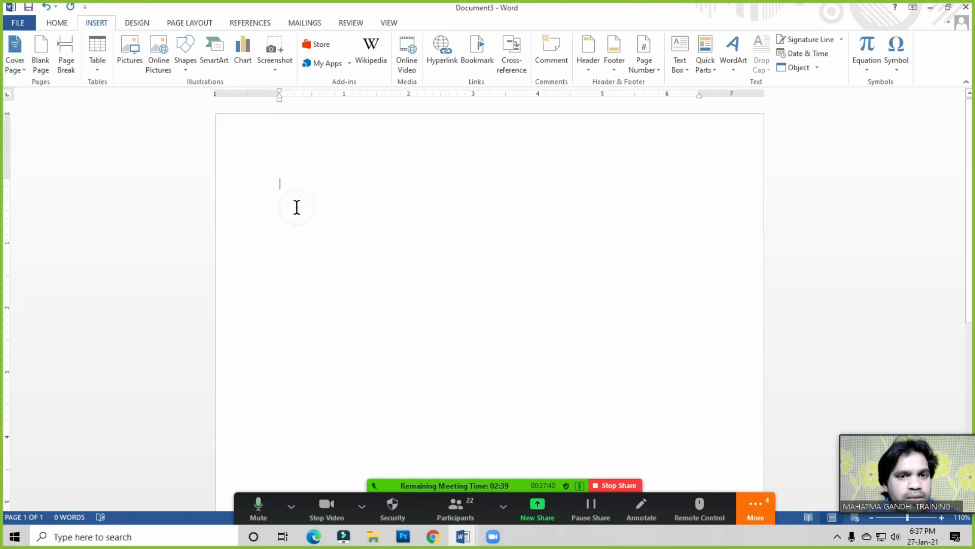
left_click(288, 191)
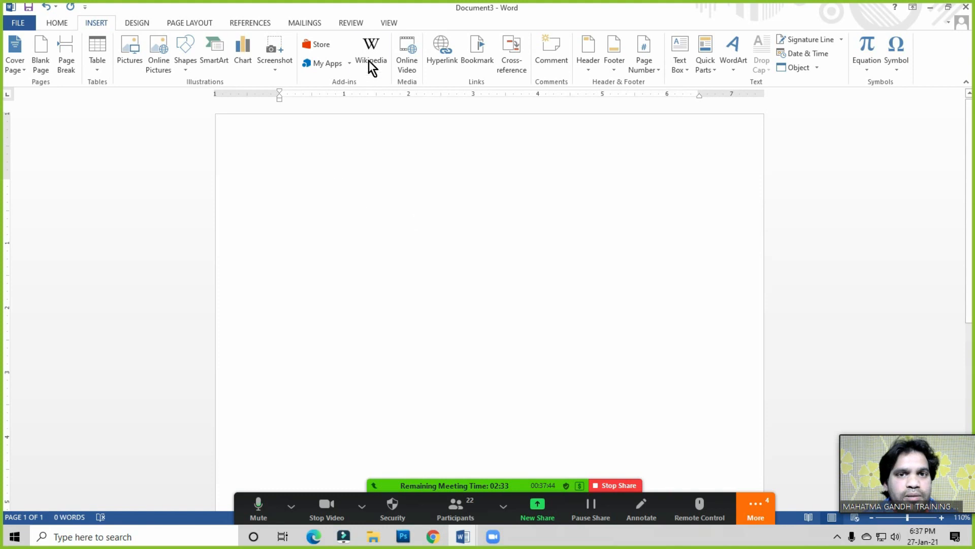
- Draw a text box over the entire blank page, about 11" high, and widen it to about 8.54" to reach the page edge
left_click(389, 23)
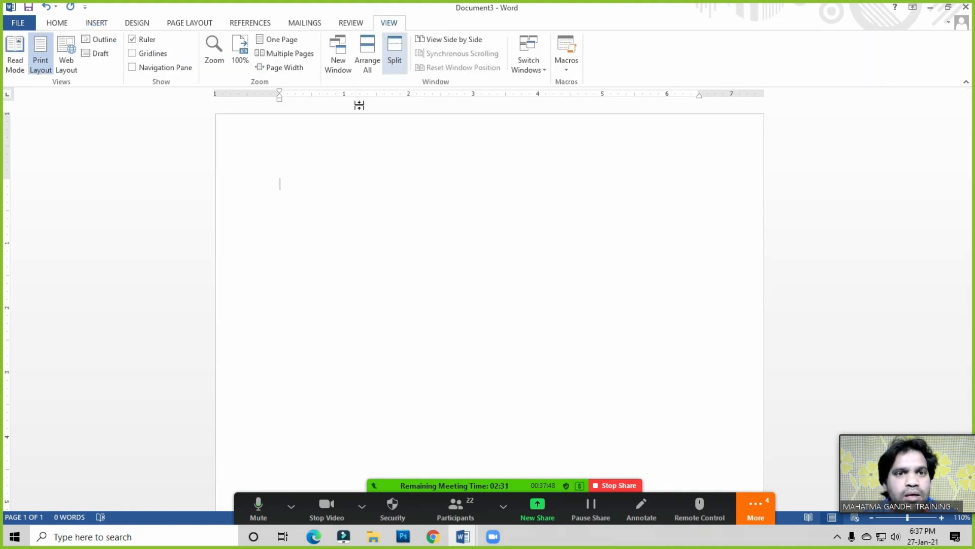
left_click(279, 40)
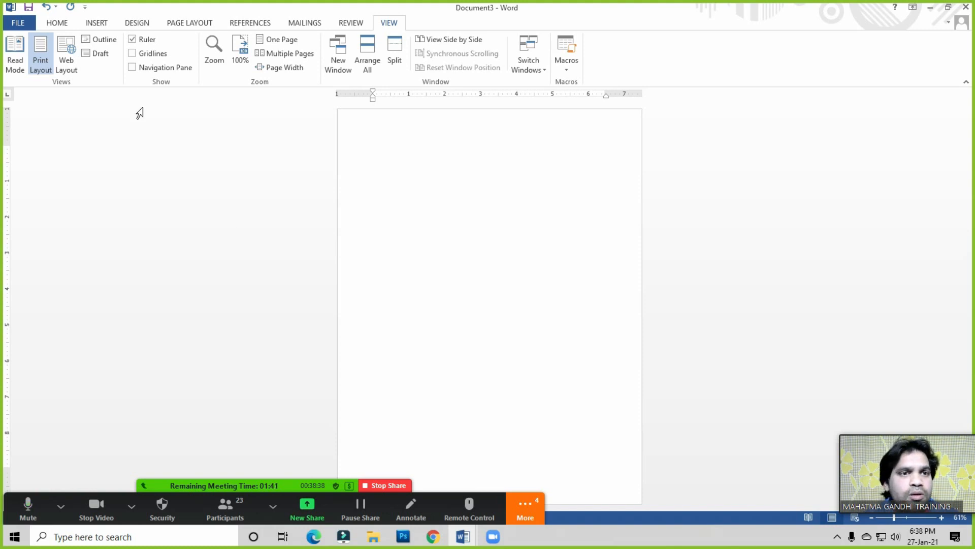
left_click(97, 23)
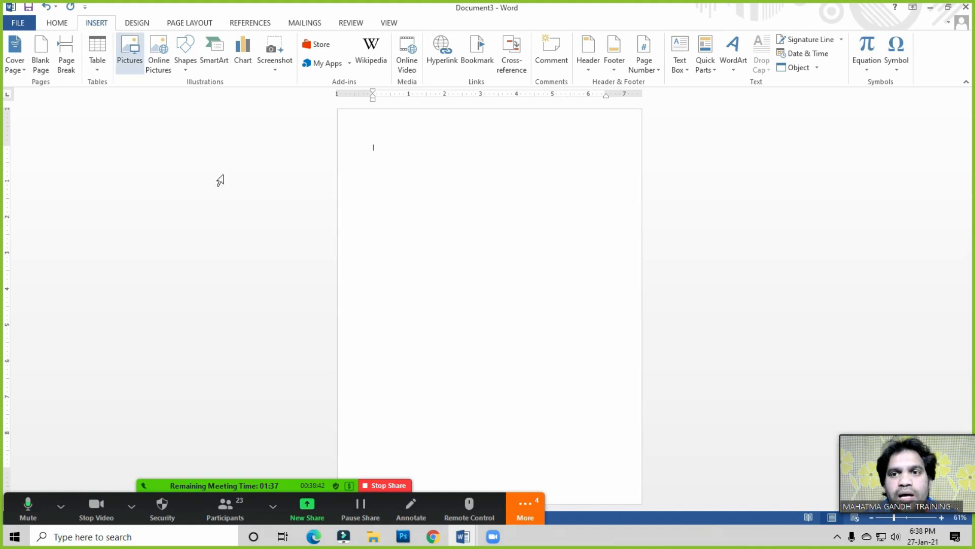
left_click(681, 69)
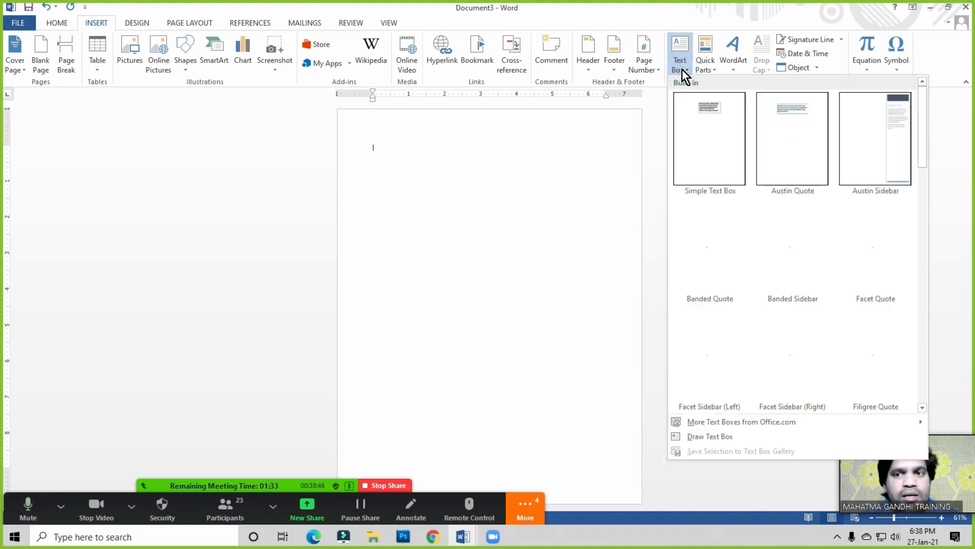
left_click(708, 436)
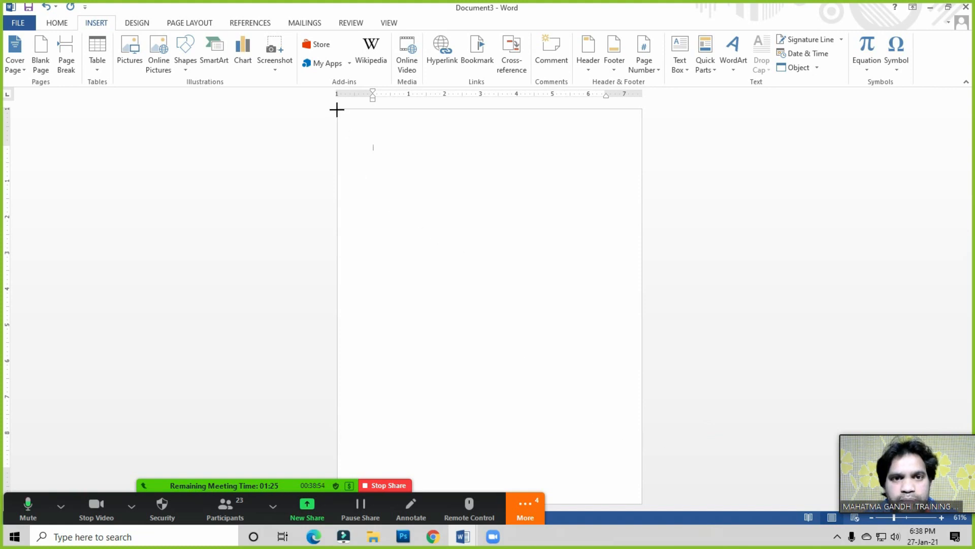
mouse_move(337, 108)
left_mouse_down()
mouse_move(448, 285)
mouse_move(629, 418)
mouse_move(641, 502)
left_mouse_up()
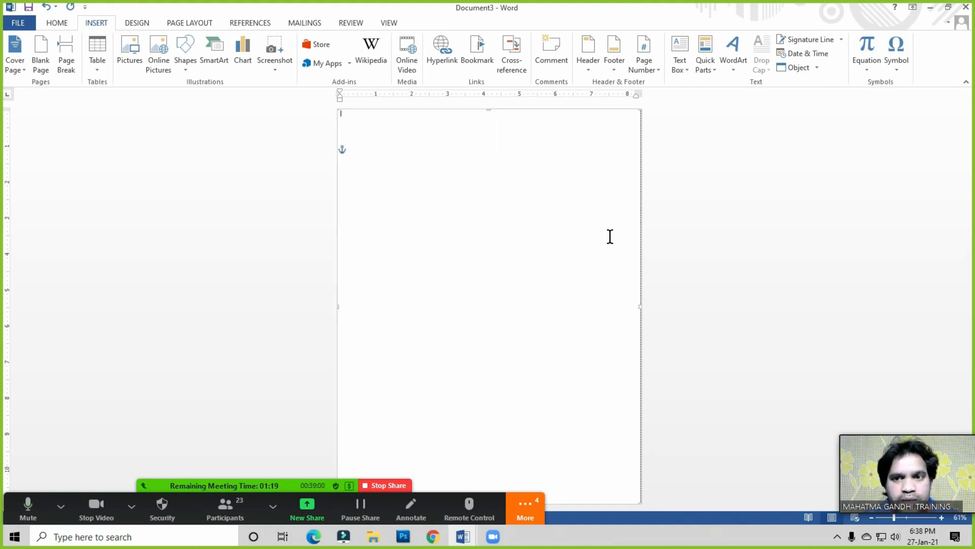
left_click_drag(641, 306, 642, 307)
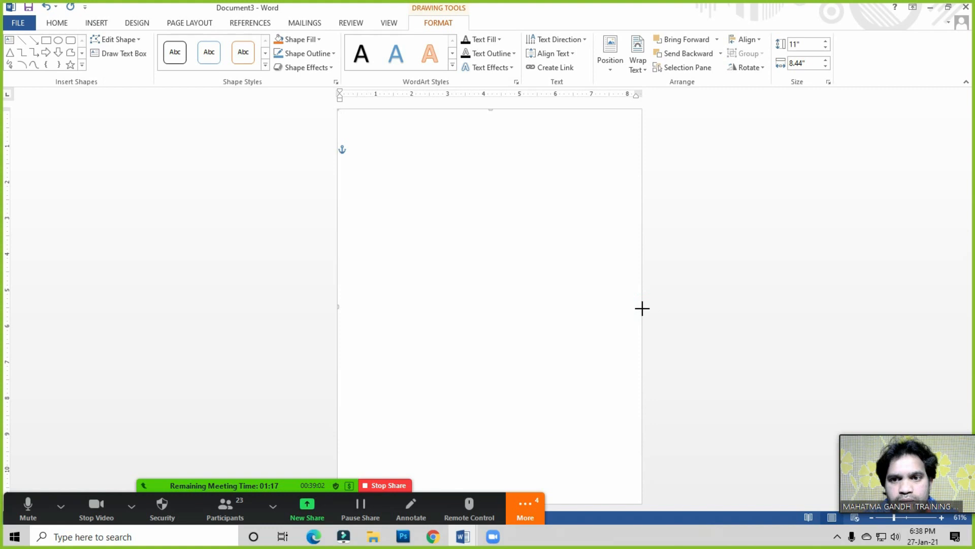
left_click(430, 189)
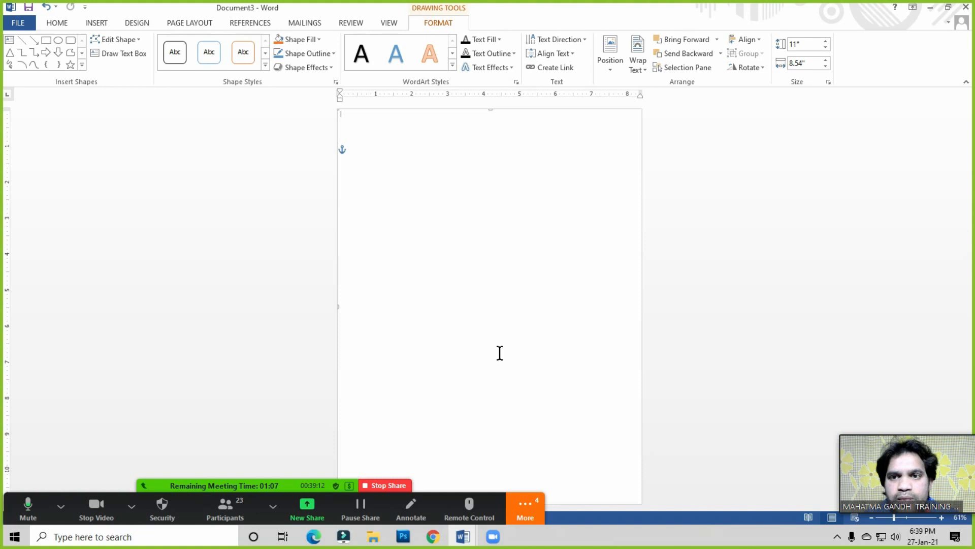
left_click(803, 224)
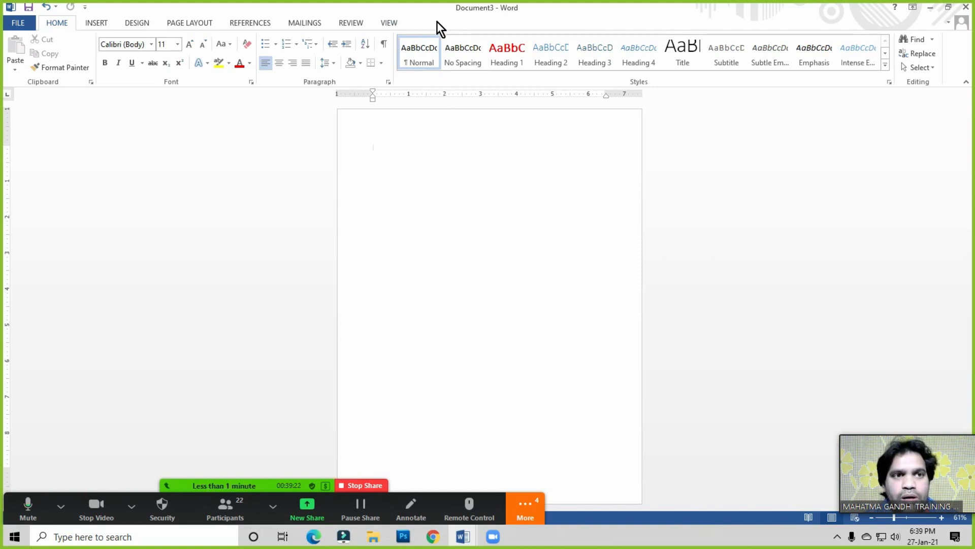
left_click(97, 23)
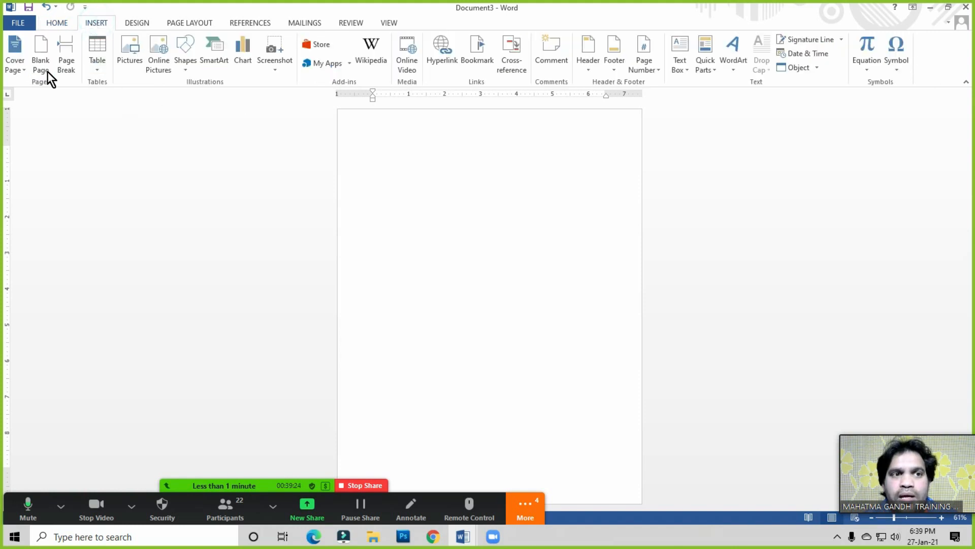
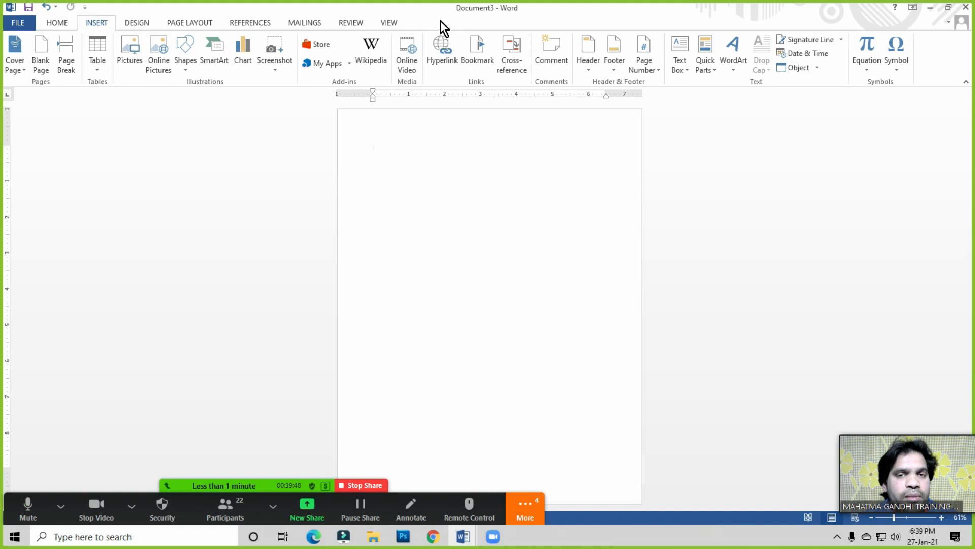
- Apply the orange gradient shape style from the last row of presets to the full-page text box
left_click(385, 148)
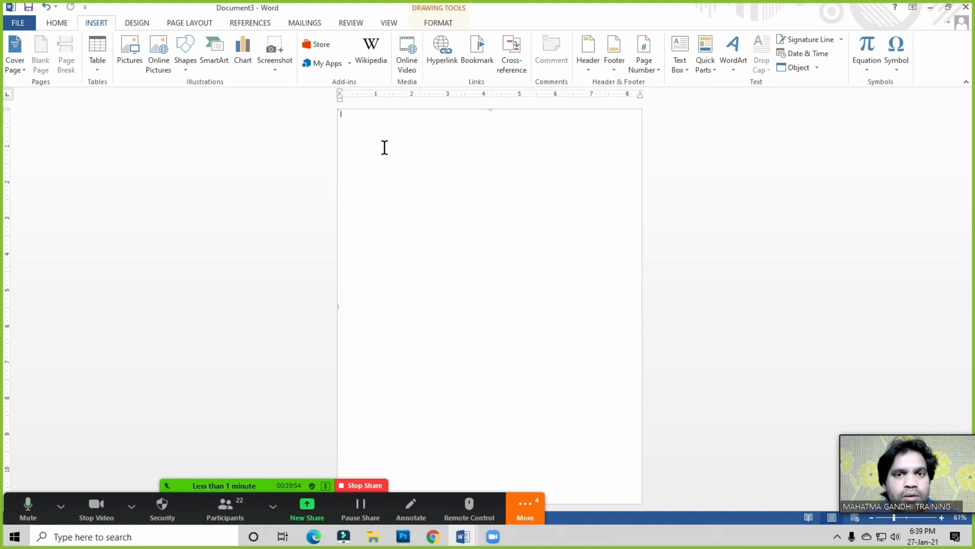
left_click(441, 23)
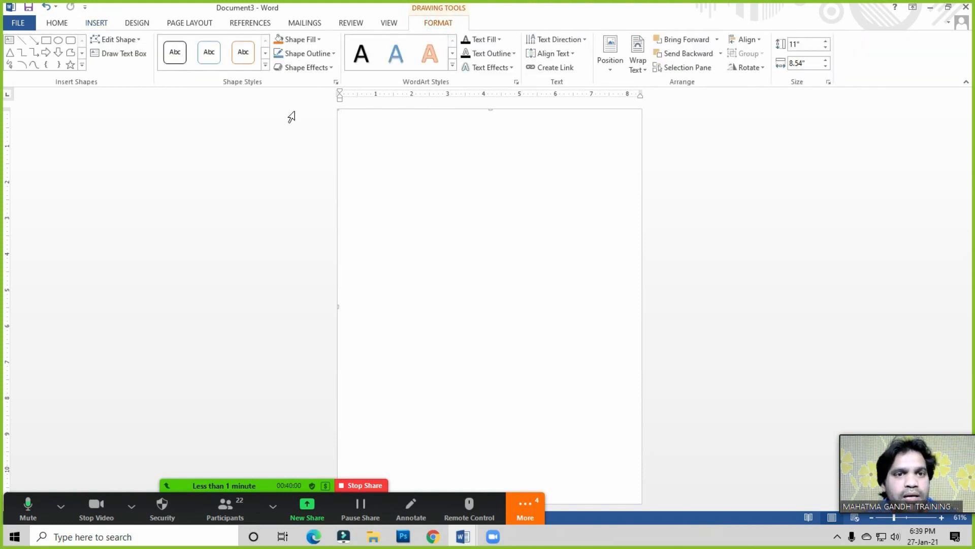
left_click(265, 65)
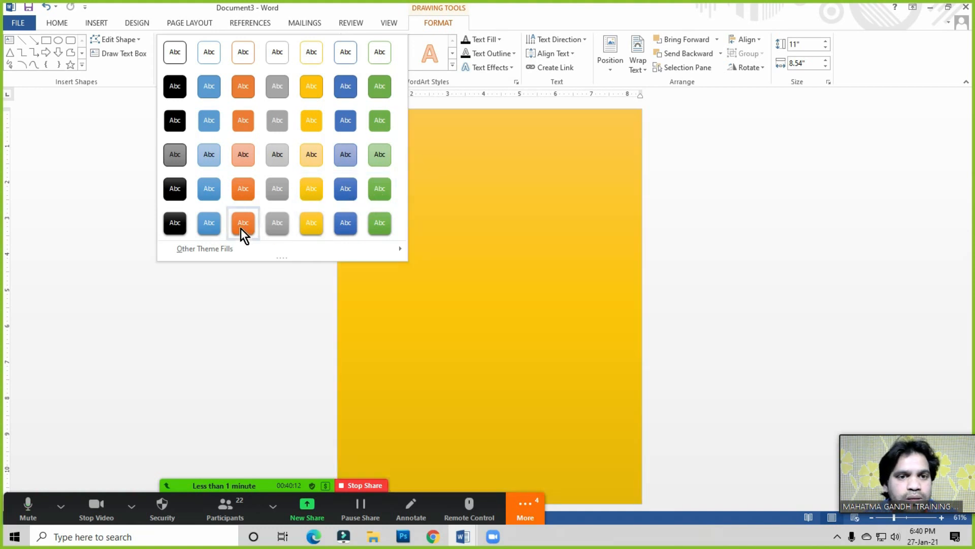
left_click(244, 223)
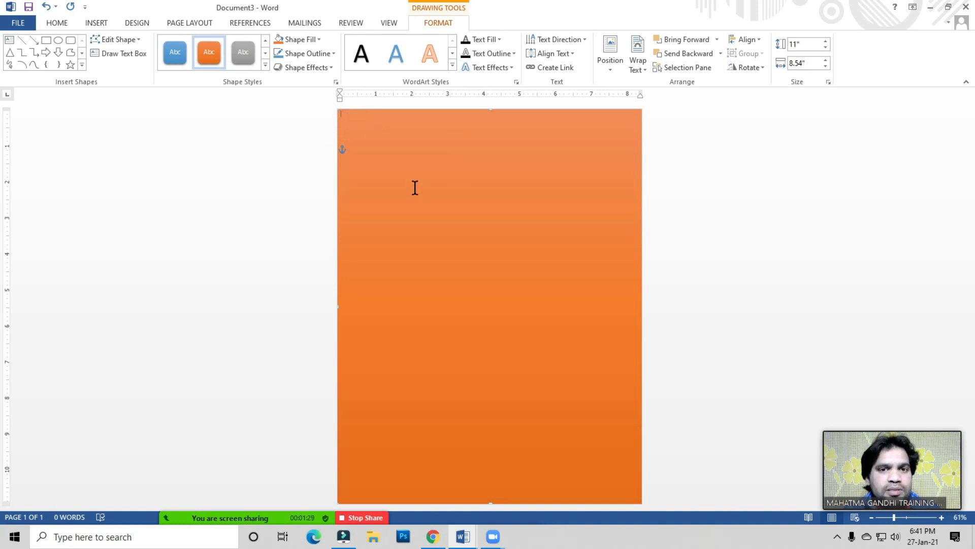
- Set the font size in the text box to 80 and enter Basic, Computer and Course on three separate lines
left_click(63, 23)
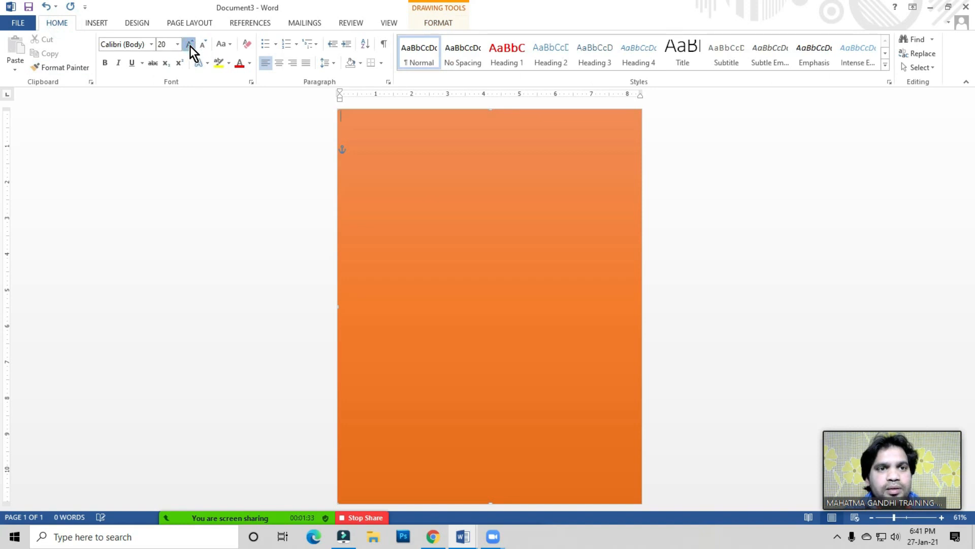
left_click(190, 45)
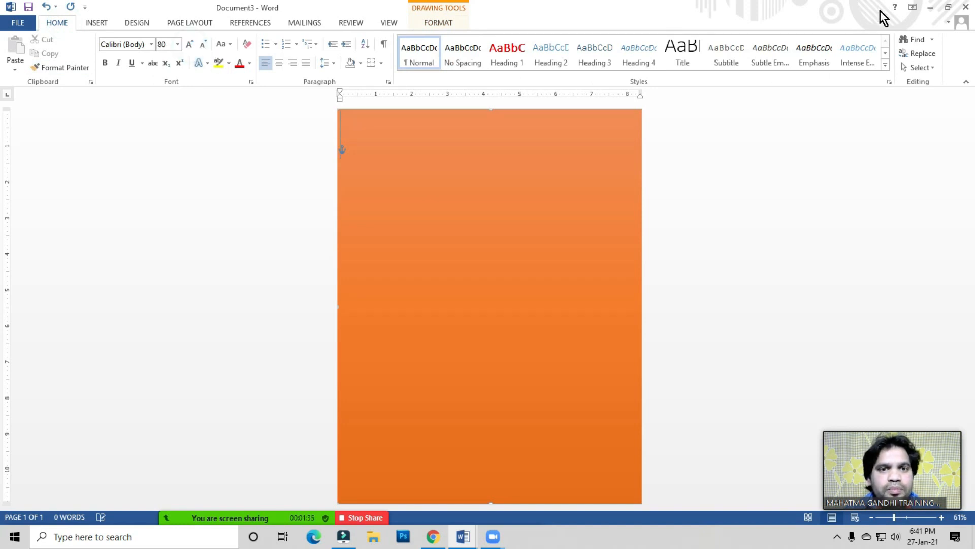
type("Basic")
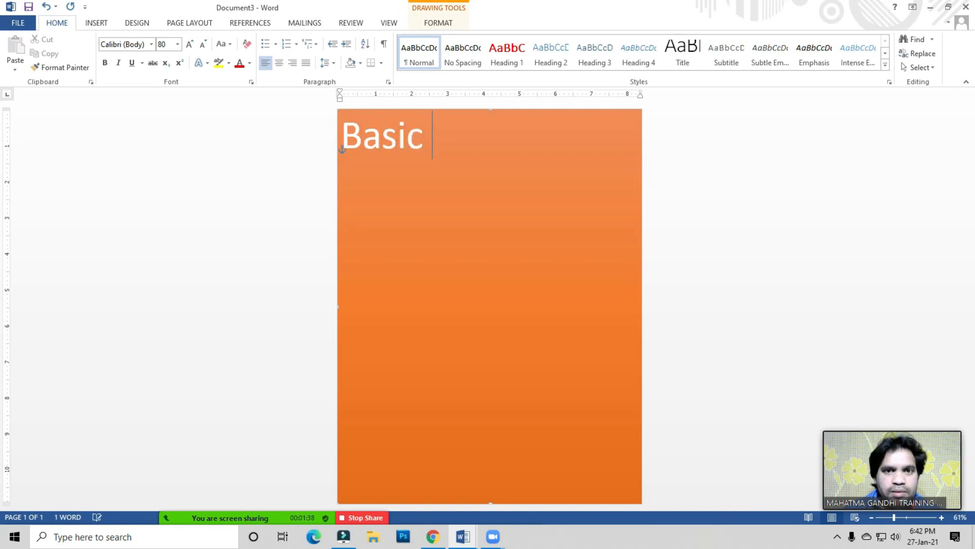
key("Return")
type("Computer")
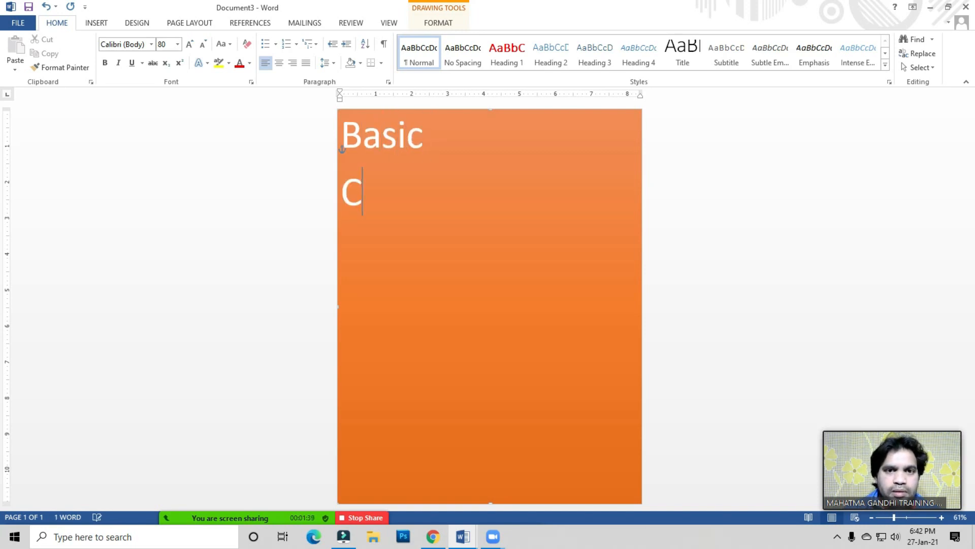
key("Return")
type("Course")
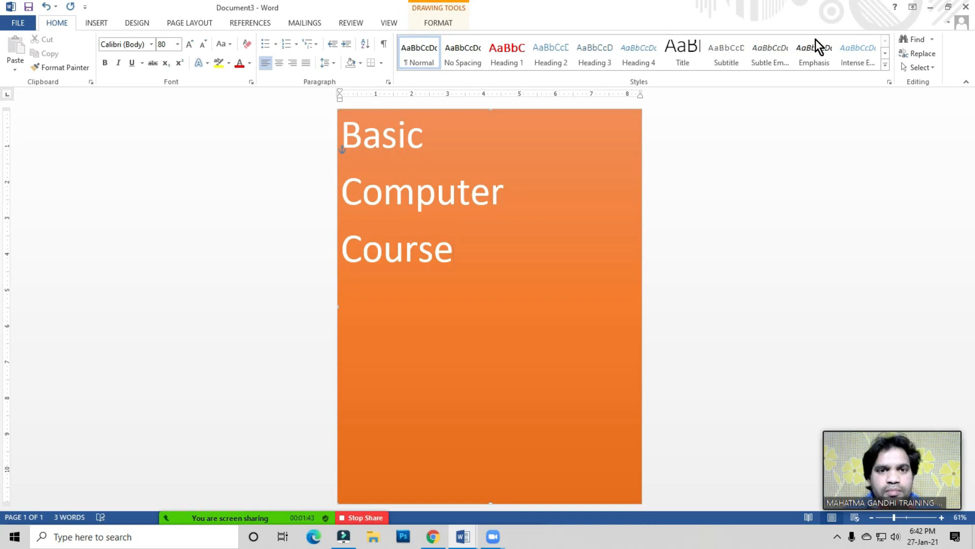
- Insert one blank line above the word Basic to shift the title down the page
left_click(341, 133)
key("Return")
key("Return")
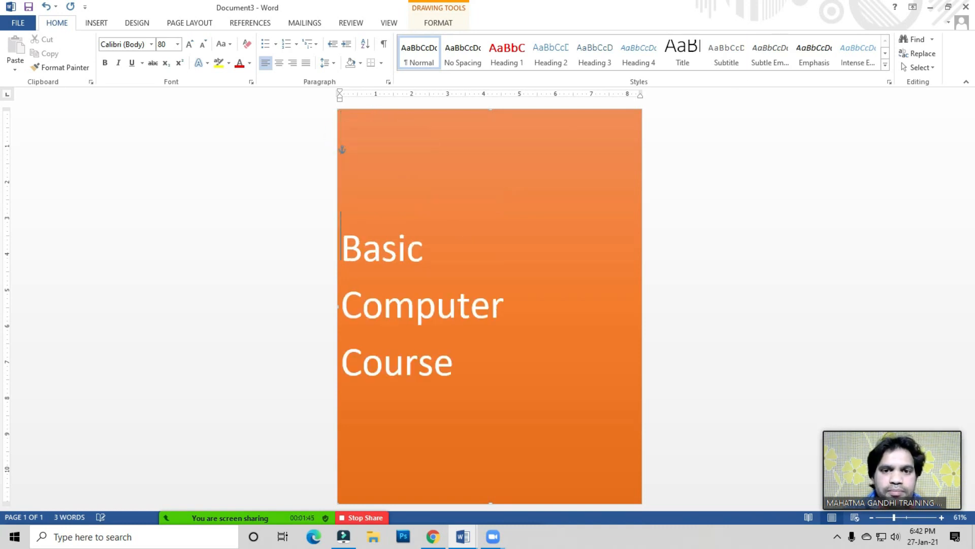
key("BackSpace")
- Enlarge the three title lines to font size 100 and center them
left_click_drag(457, 320, 292, 216)
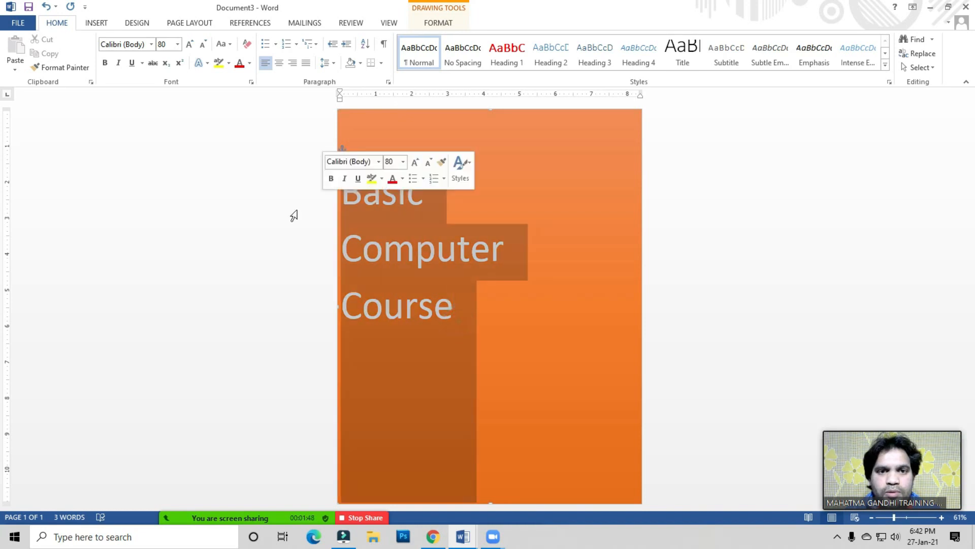
left_click(190, 44)
left_click(189, 42)
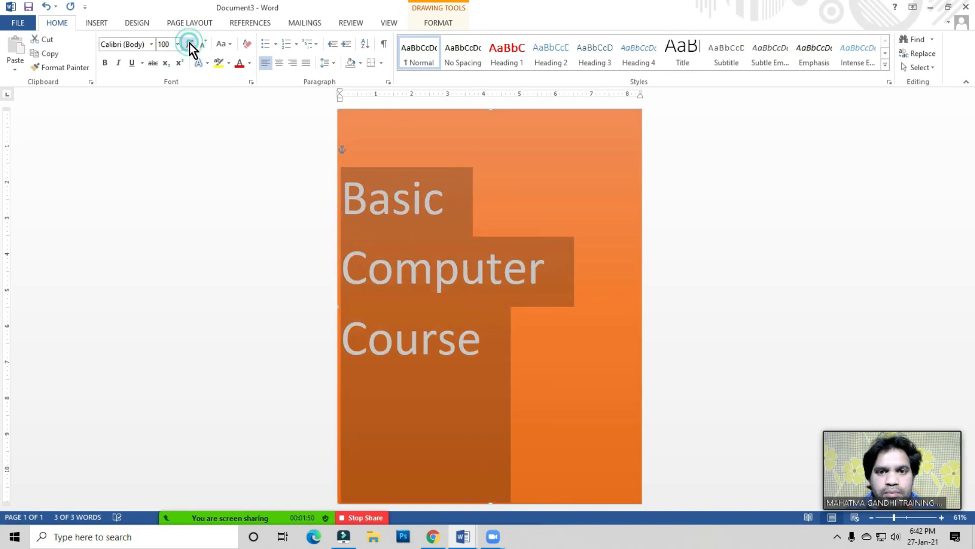
left_click(280, 66)
- Open the text box's detailed gradient fill settings and move the floating Zoom video thumbnail clear of them
left_click_drag(450, 189, 555, 355)
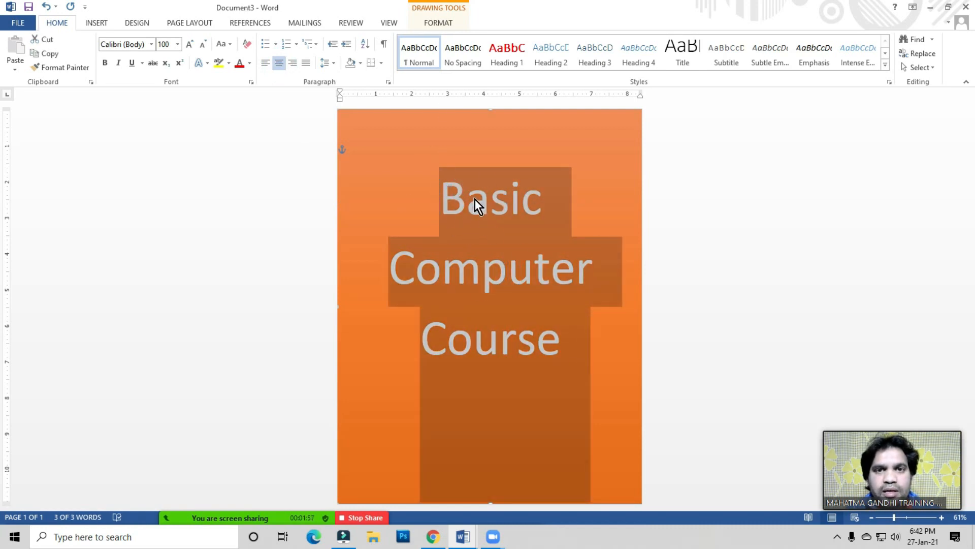
left_click(438, 23)
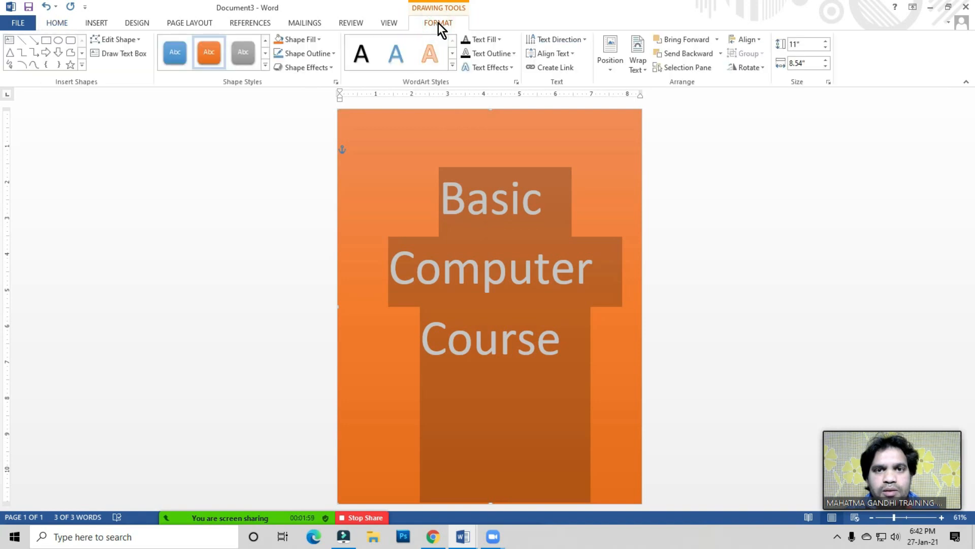
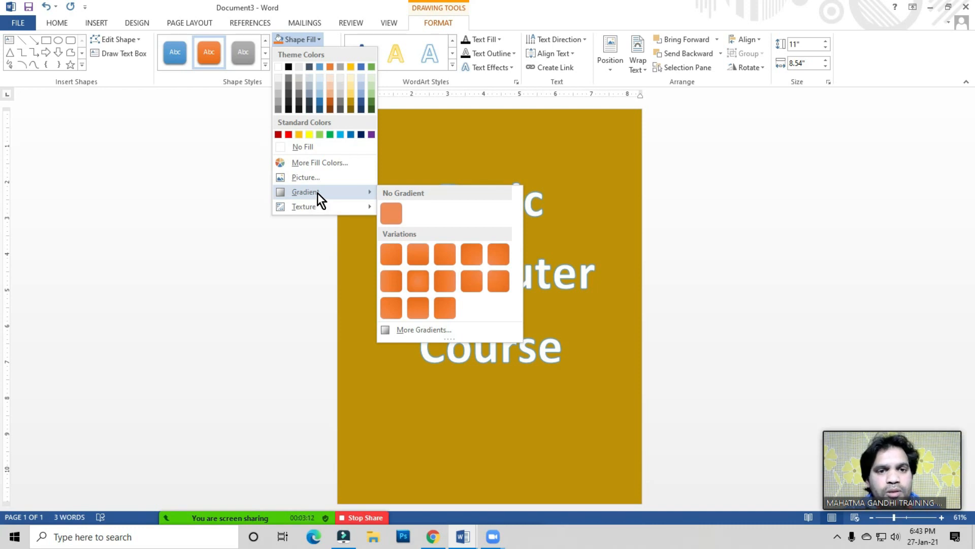
left_click(423, 331)
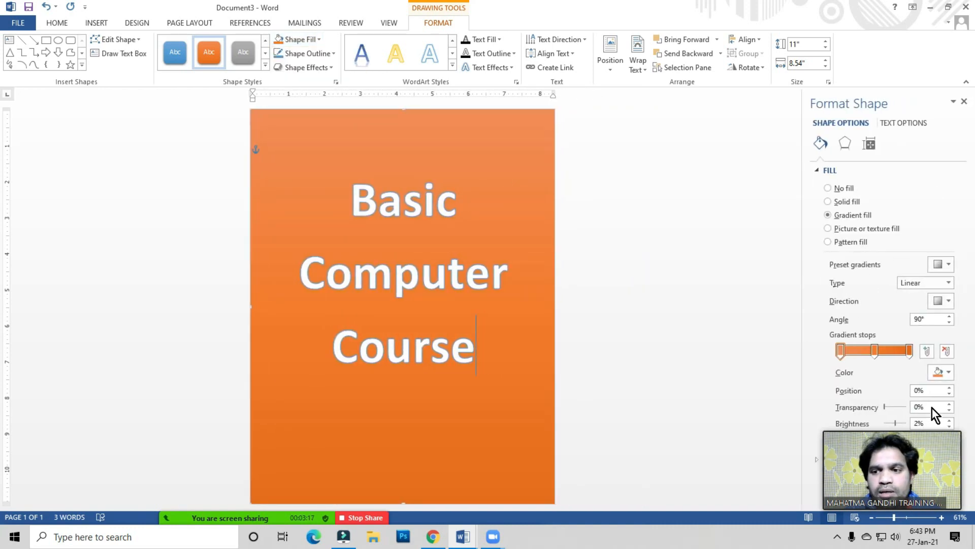
left_click_drag(929, 409, 734, 379)
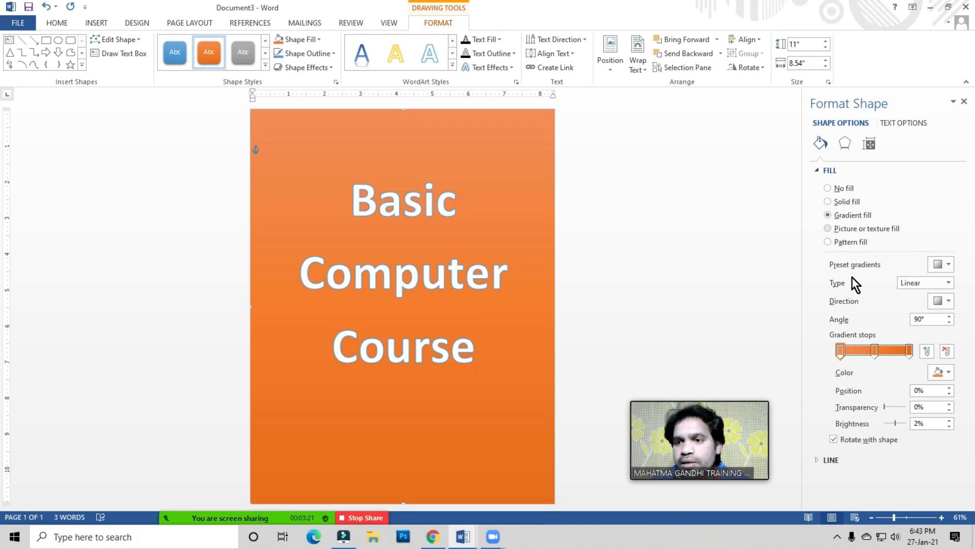
- Set the first gradient stop of the text box fill to standard red
left_click(840, 350)
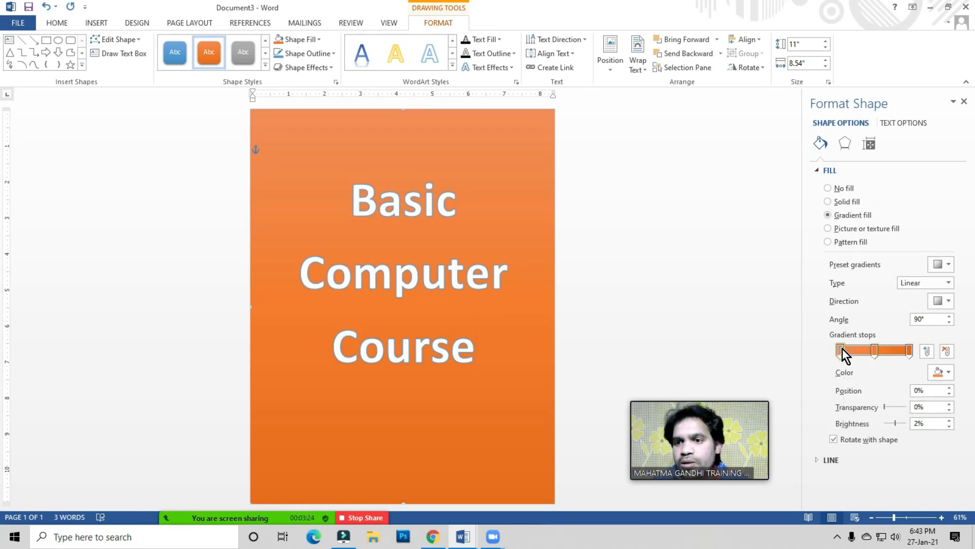
left_click(950, 376)
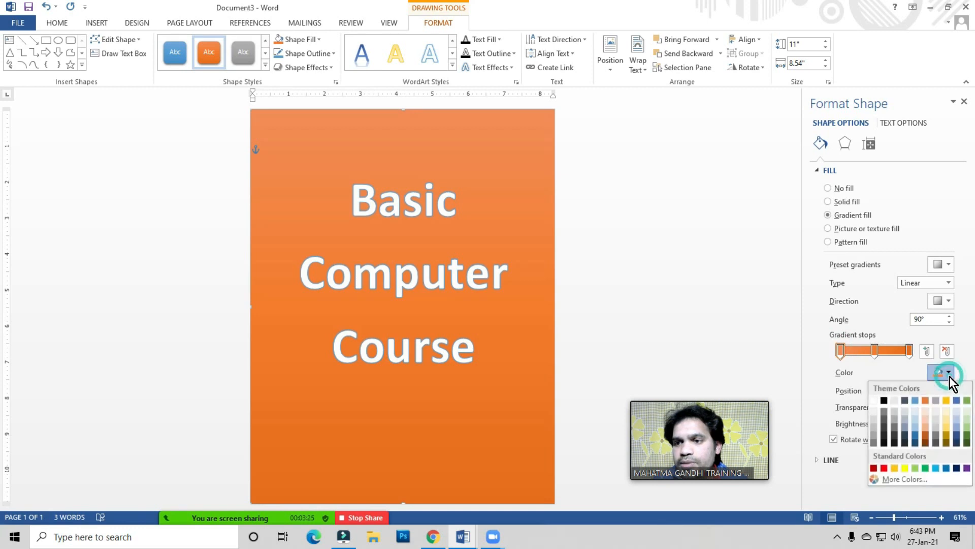
left_click(886, 466)
- Set the middle gradient stop of the text box fill to standard yellow
left_click(875, 351)
left_click(949, 375)
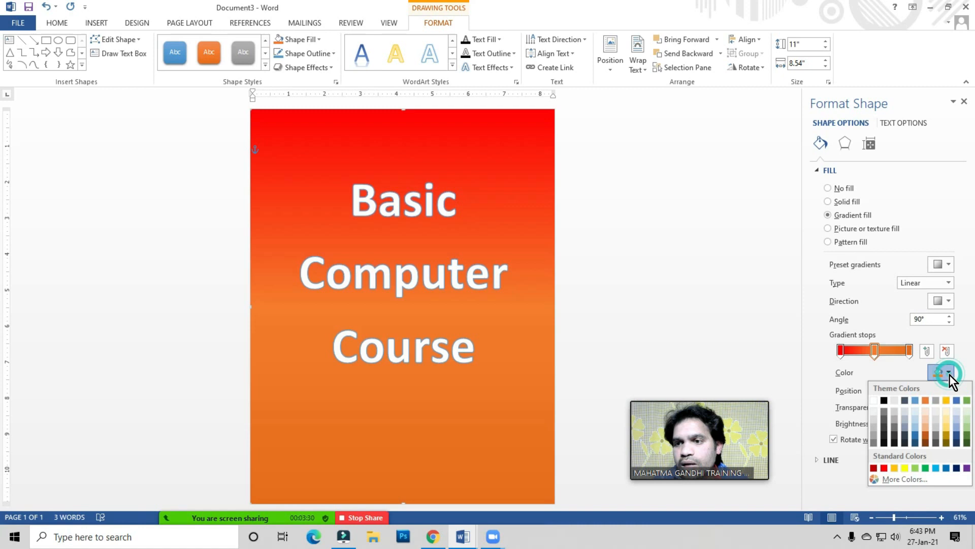
left_click(905, 468)
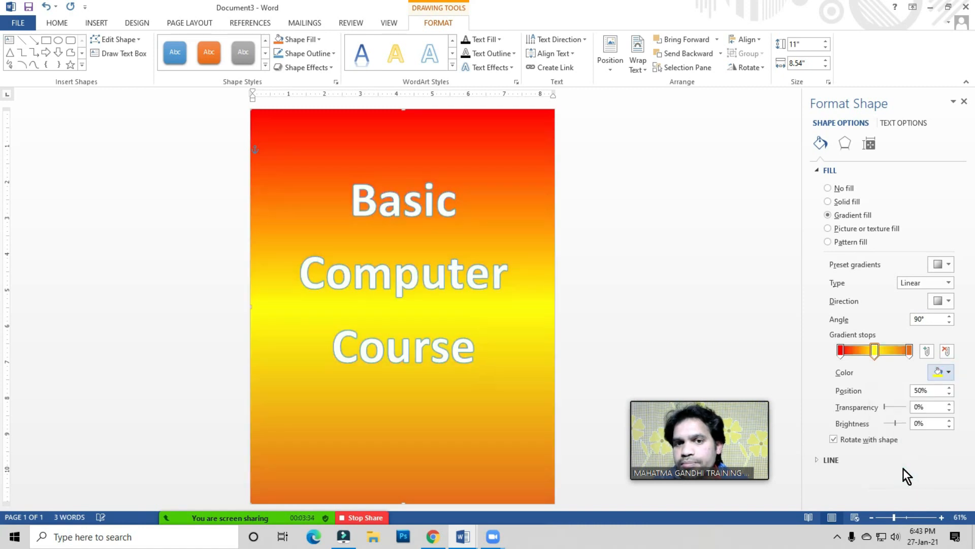
- Set the last gradient stop of the text box fill to standard green and close the shape formatting settings
left_click(912, 355)
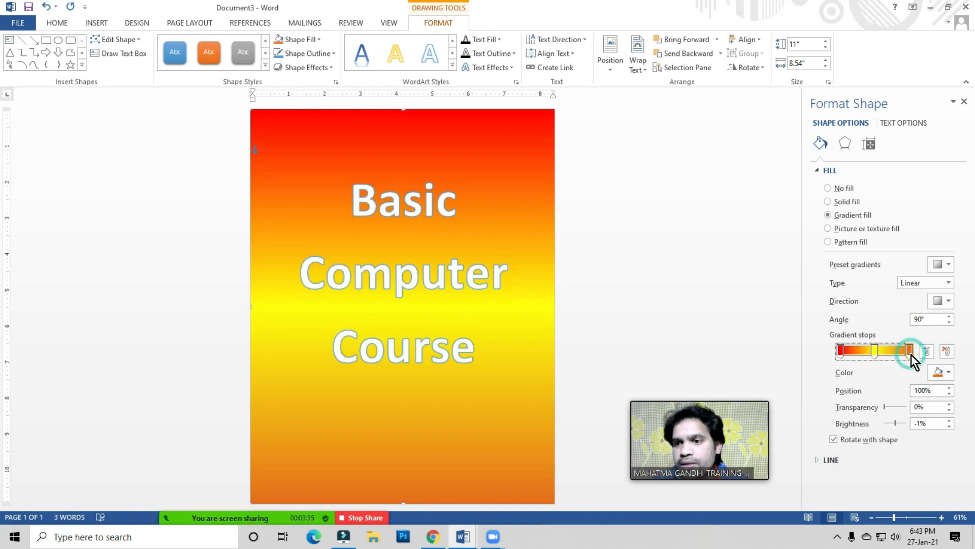
left_click(949, 374)
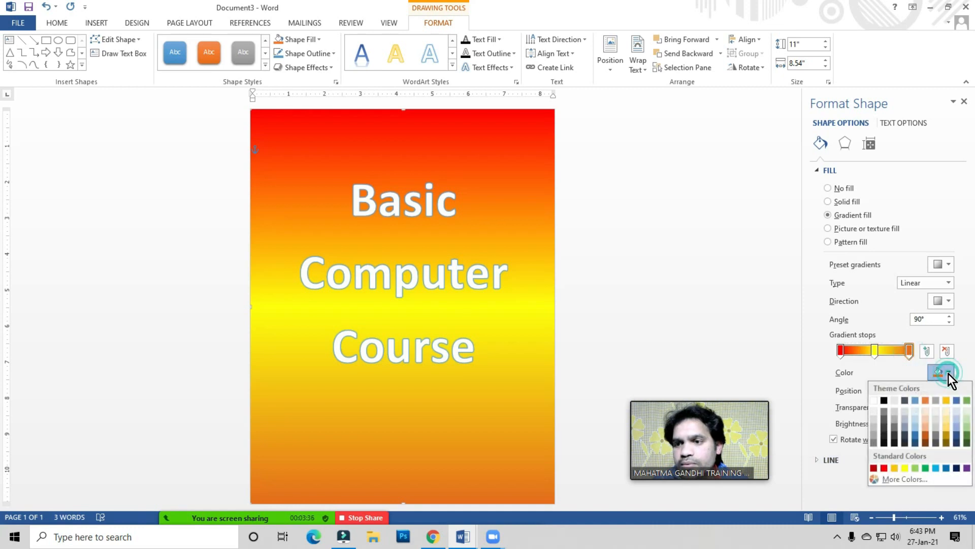
left_click(927, 468)
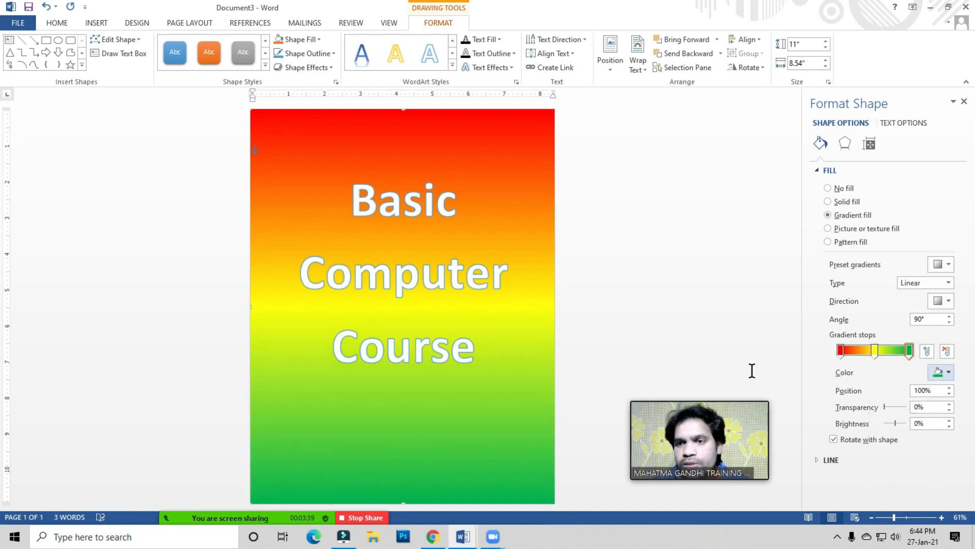
left_click(911, 356)
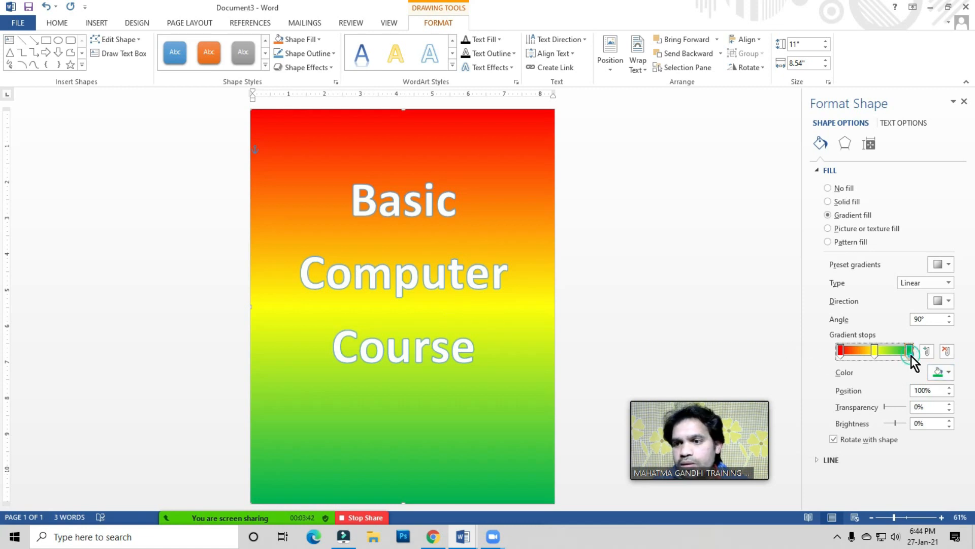
left_click(964, 101)
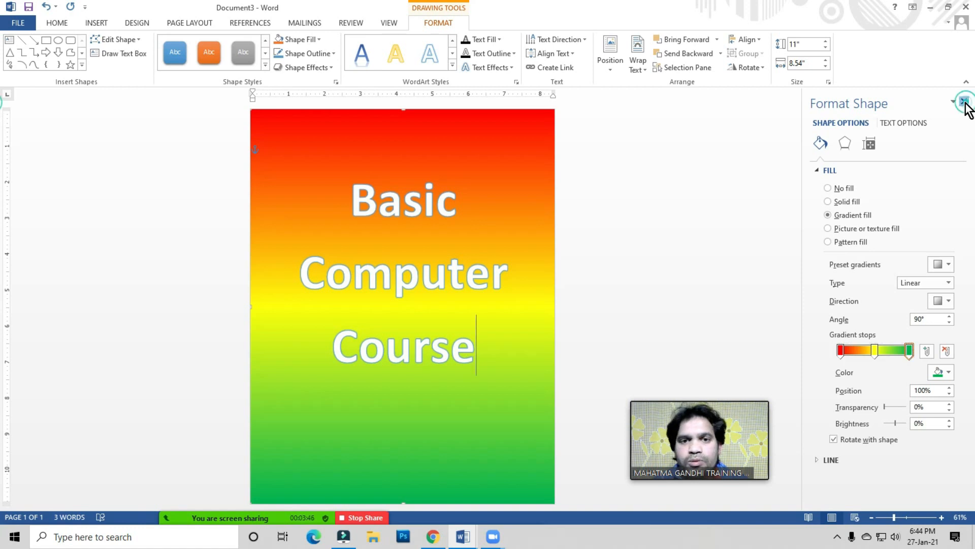
left_click(498, 249)
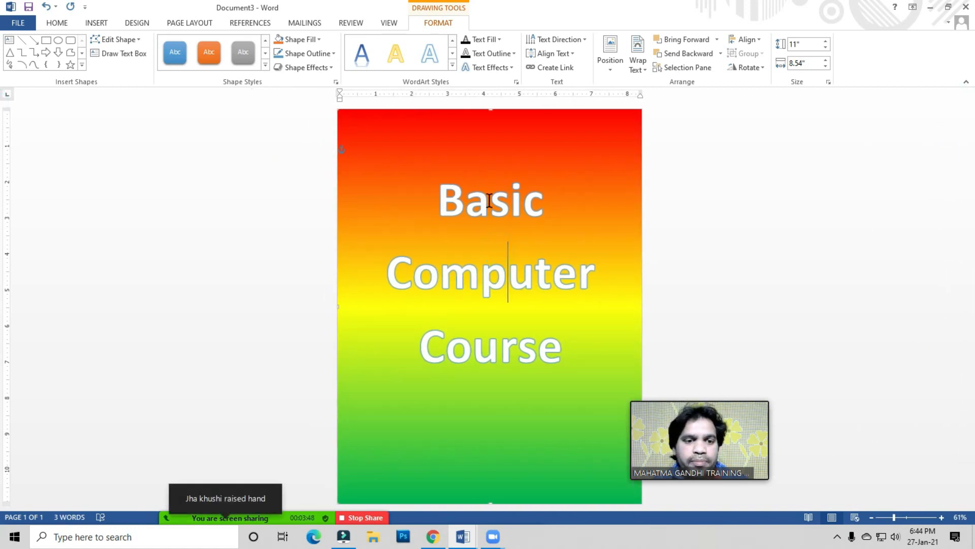
- In Zoom, open the participants list, ask the participant with the raised hand to unmute, and close the list
left_click(230, 518)
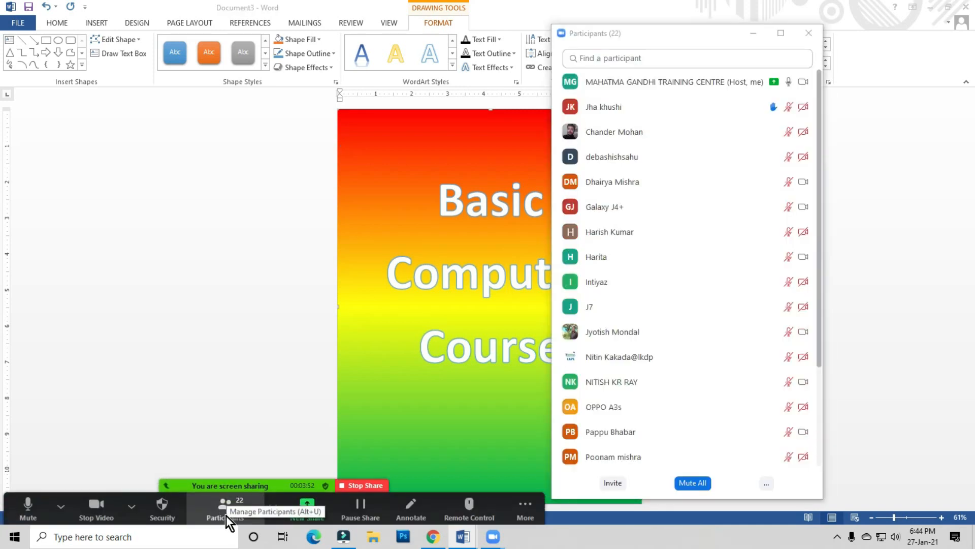
mouse_move(772, 106)
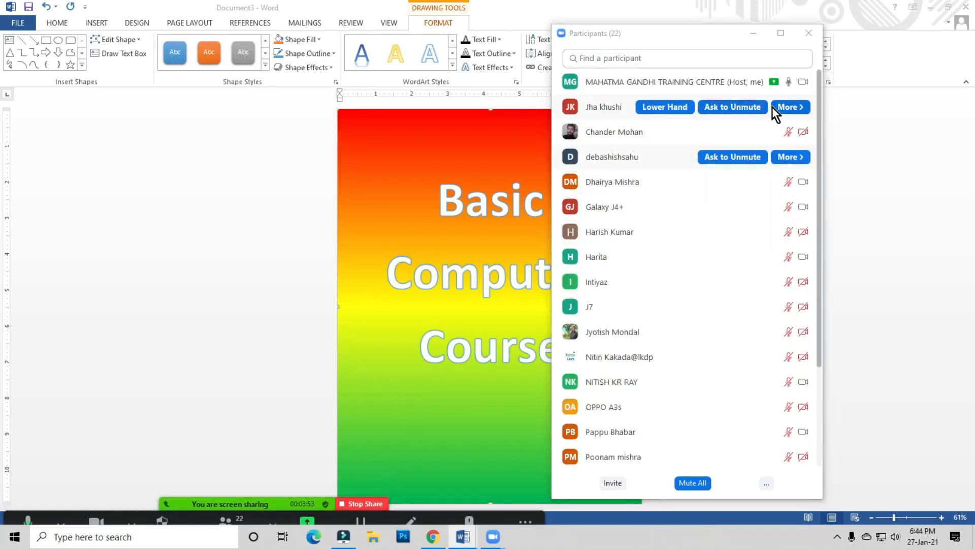
left_click(741, 105)
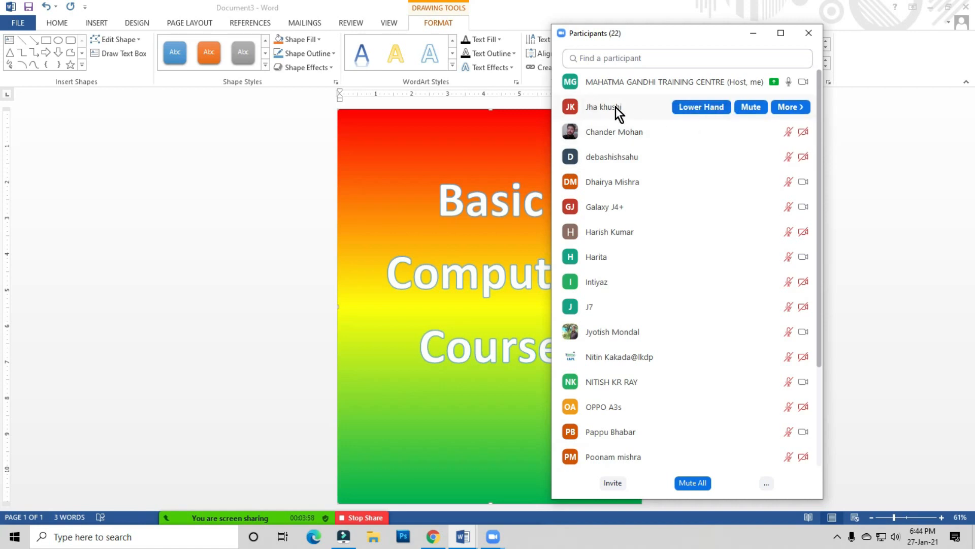
left_click(808, 33)
left_click(549, 200)
mouse_move(229, 515)
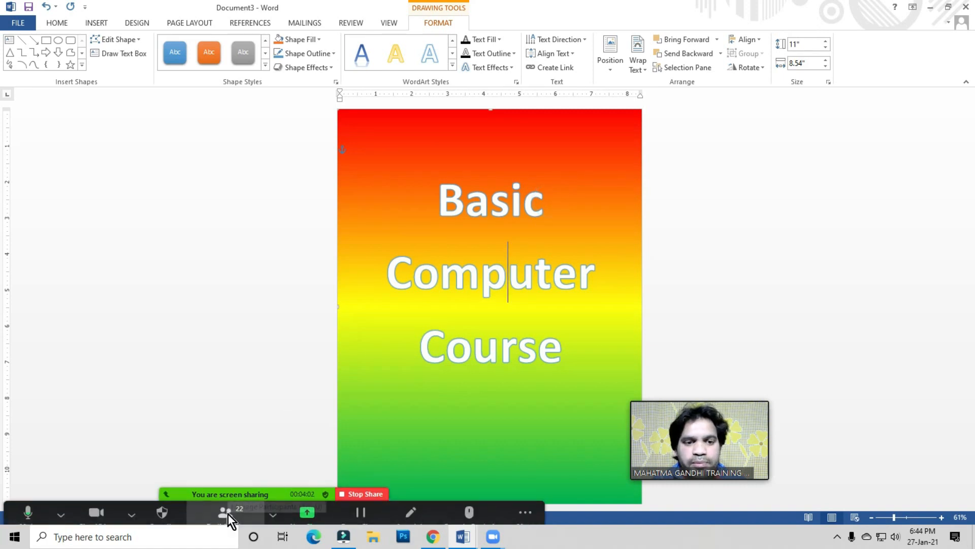
- Move the floating Zoom video thumbnail clear of the page and put the cursor in the blank line above Basic
left_click(464, 283)
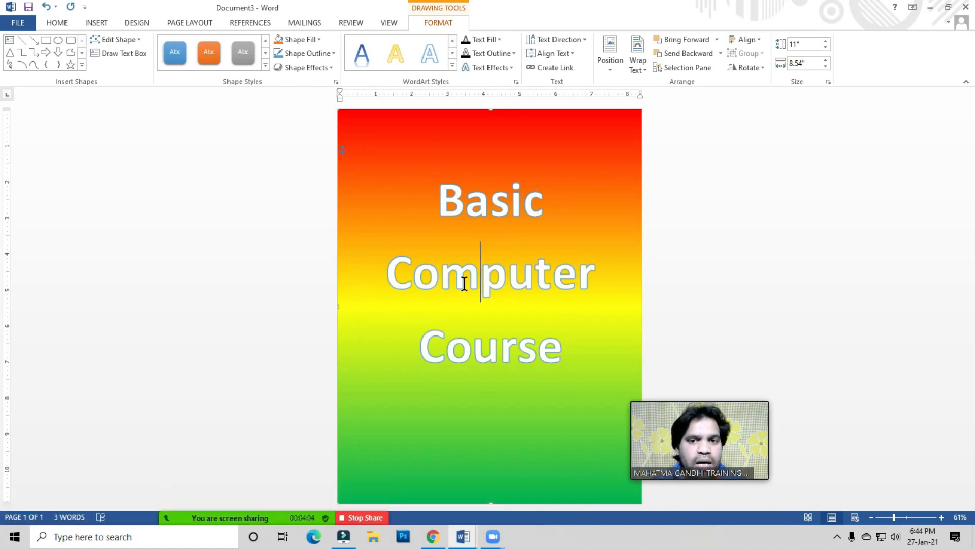
left_click(516, 248)
left_click_drag(680, 427, 880, 454)
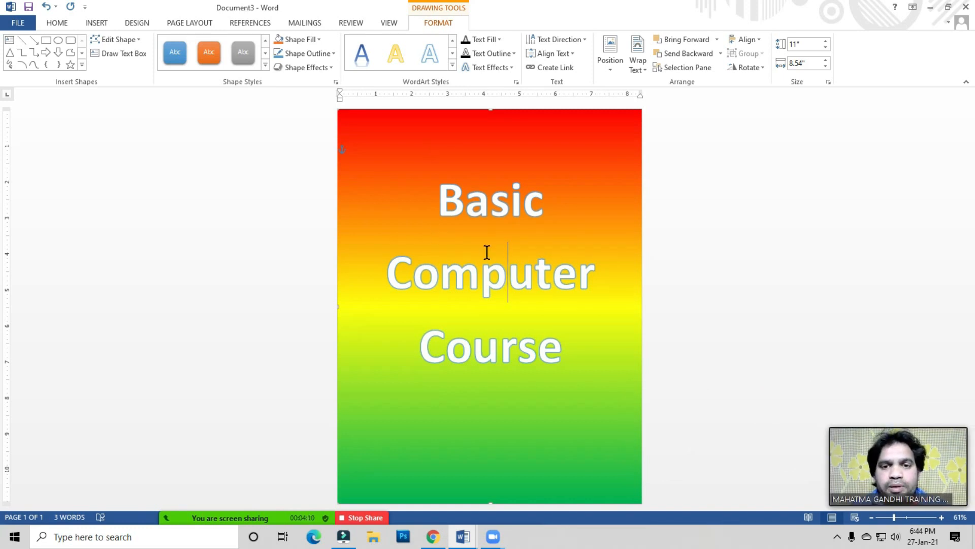
left_click(449, 263)
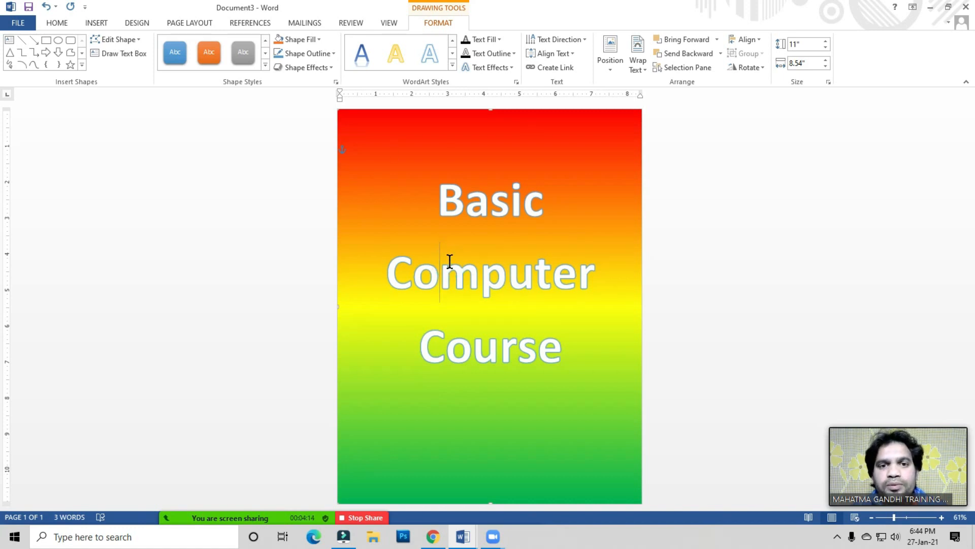
left_click(406, 156)
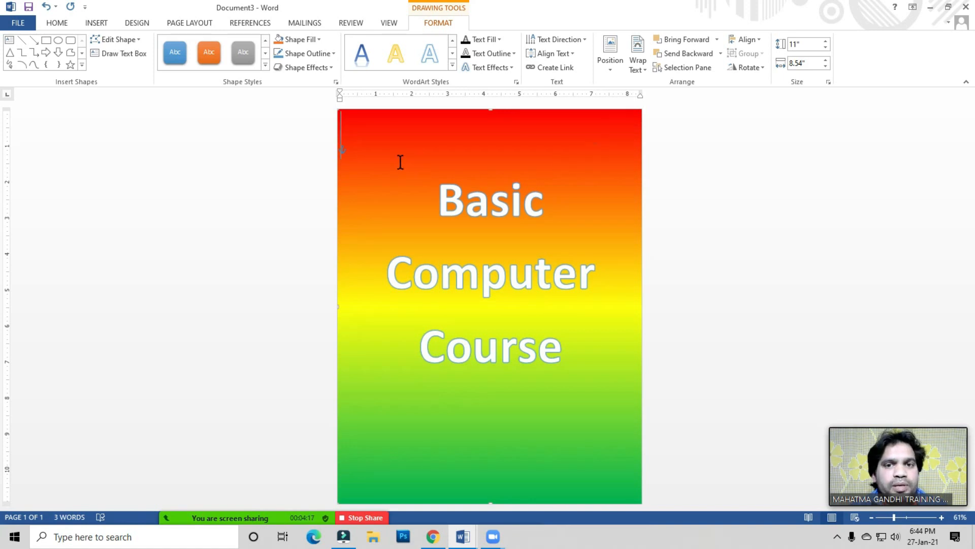
- Start a picture fill for the text box from a file on the computer and browse to the Photos folder on the Desktop
left_click(313, 40)
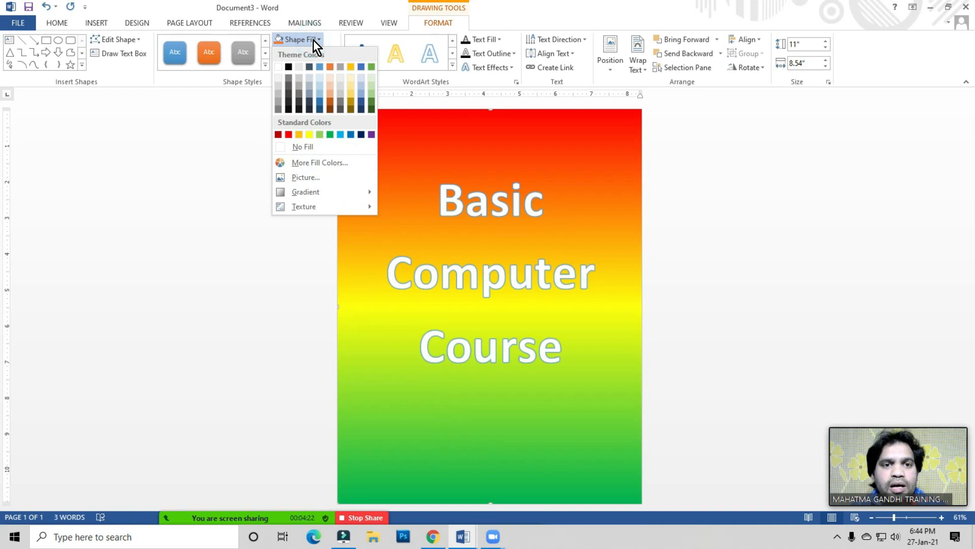
mouse_move(311, 194)
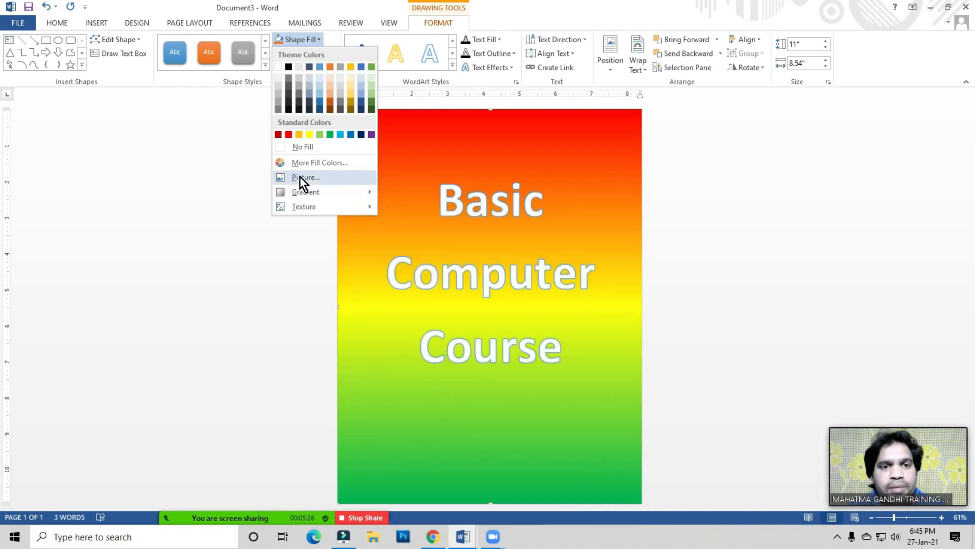
left_click(301, 178)
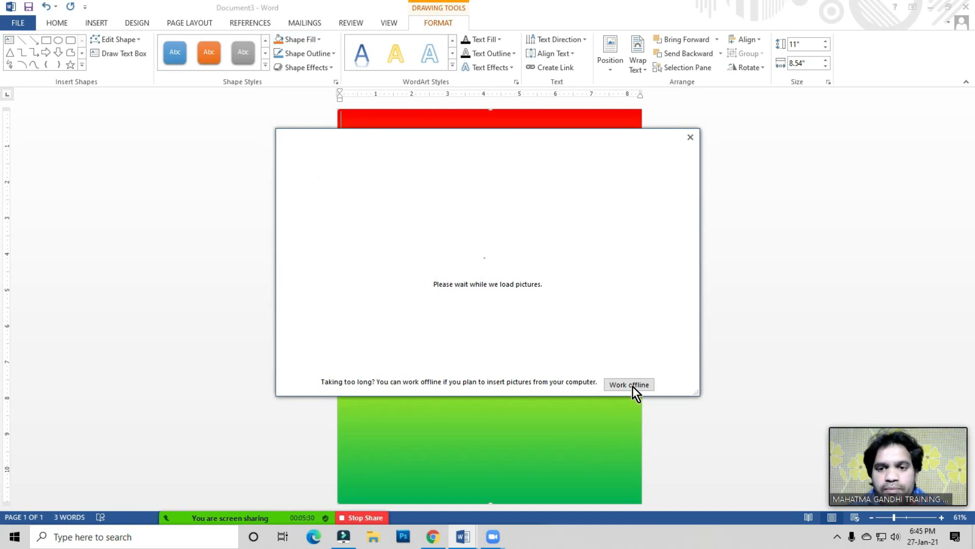
left_click(364, 203)
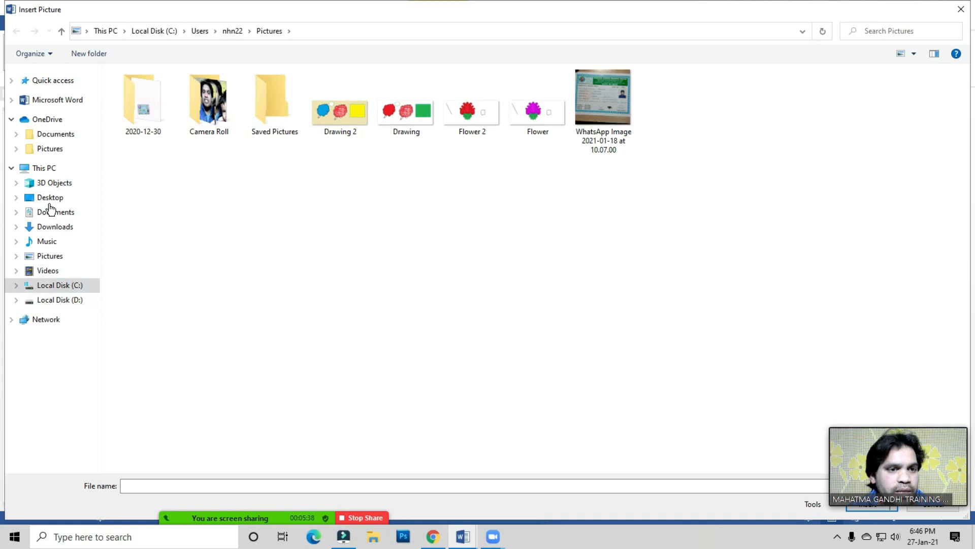
left_click(56, 256)
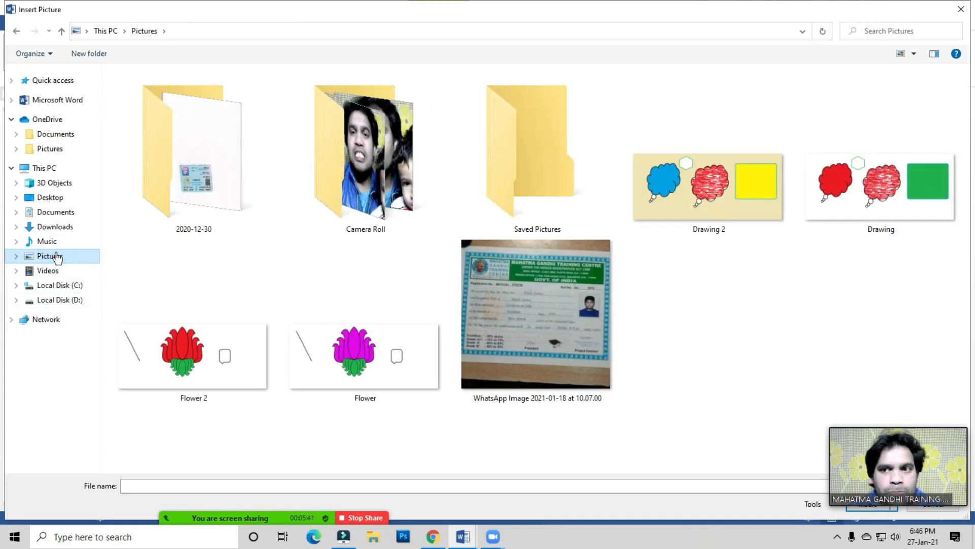
left_click(48, 198)
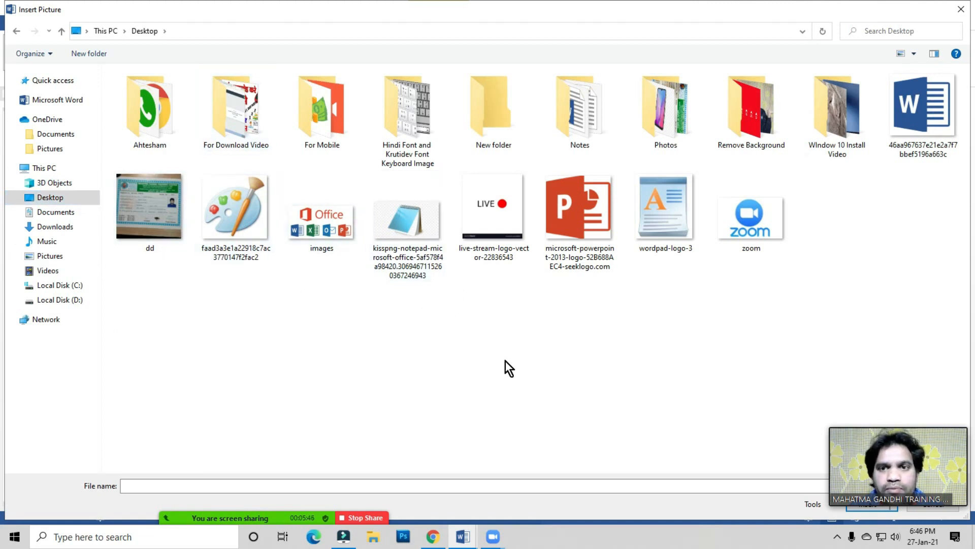
double_click(681, 104)
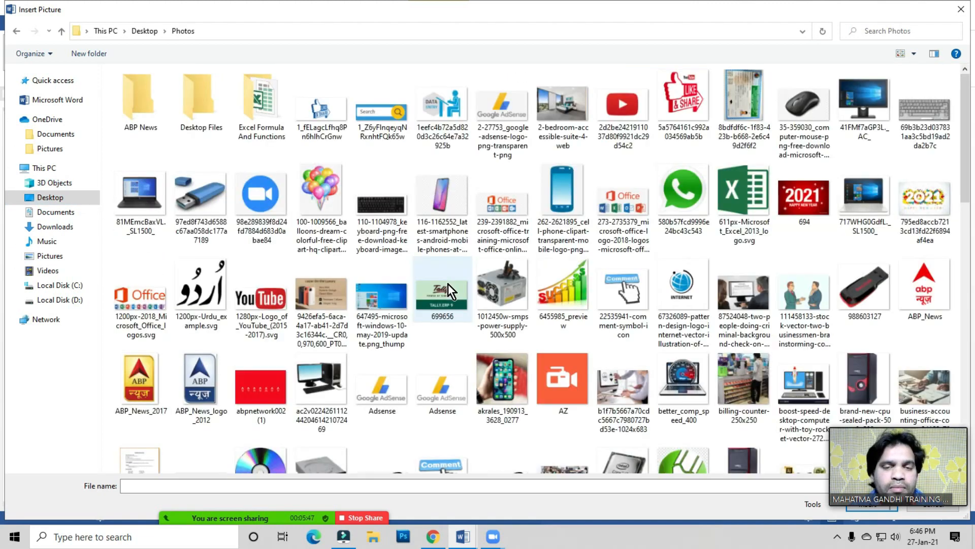
- Fill the text box with the picture My Banel, moving the Zoom video thumbnail off the dialog's controls and then clear of the page
left_click(486, 274)
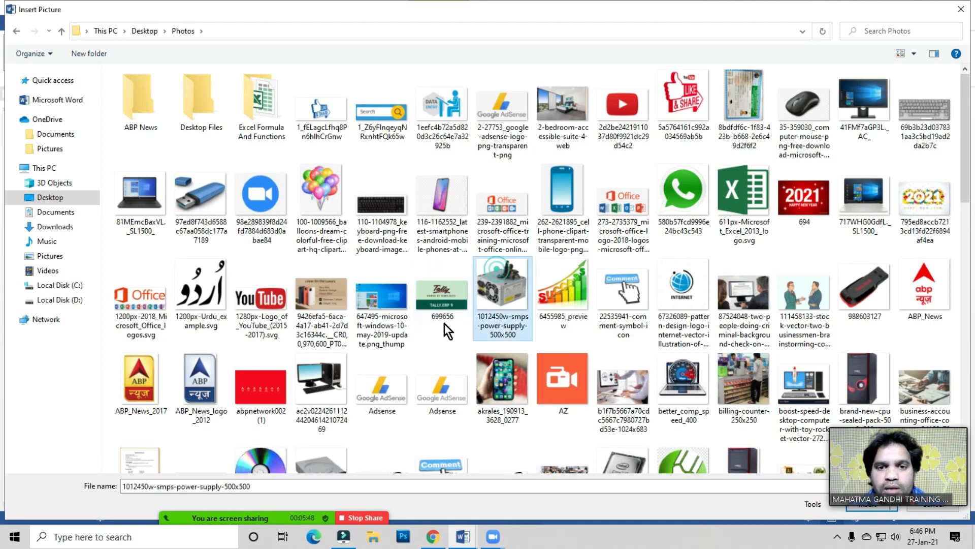
left_click(457, 198)
scroll(548, 236, "down", 10)
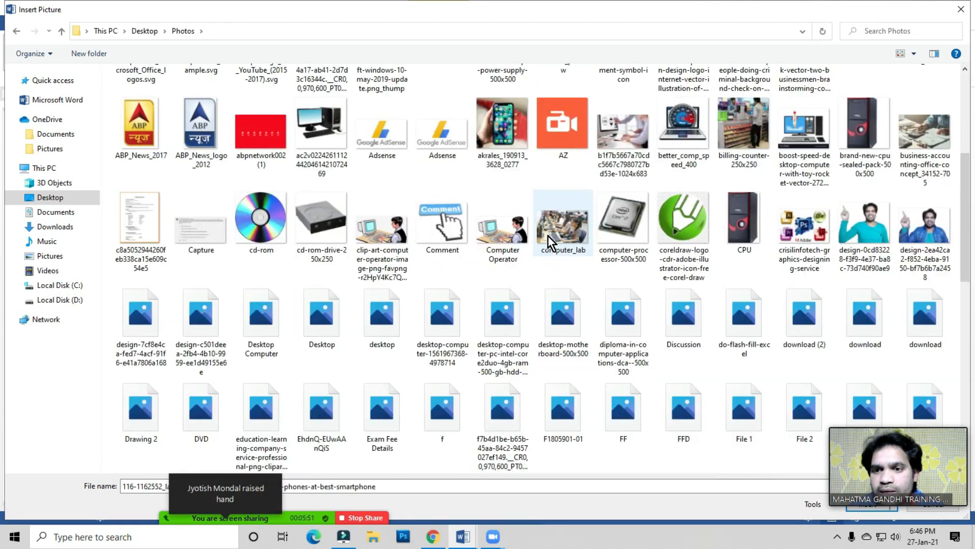
left_click(506, 237)
scroll(449, 247, "down", 5)
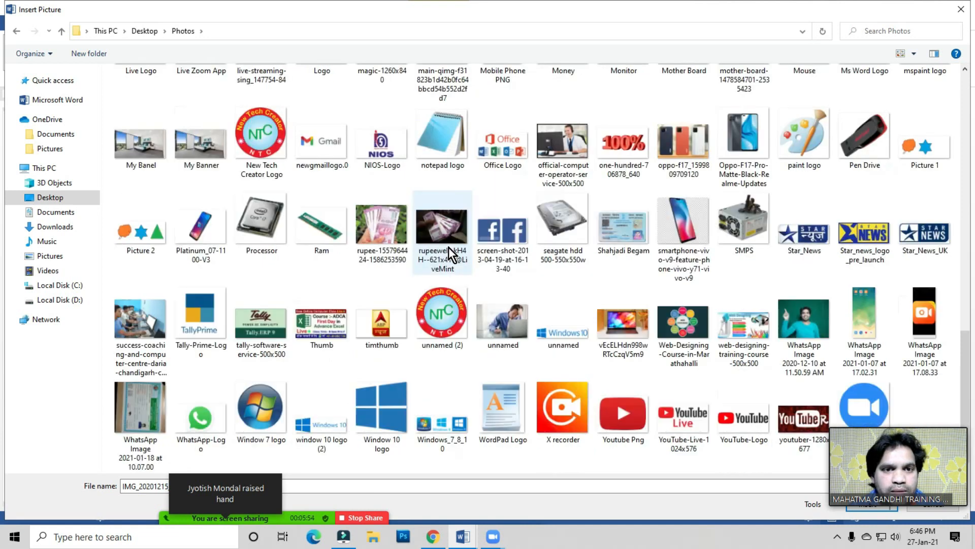
scroll(434, 261, "up", 10)
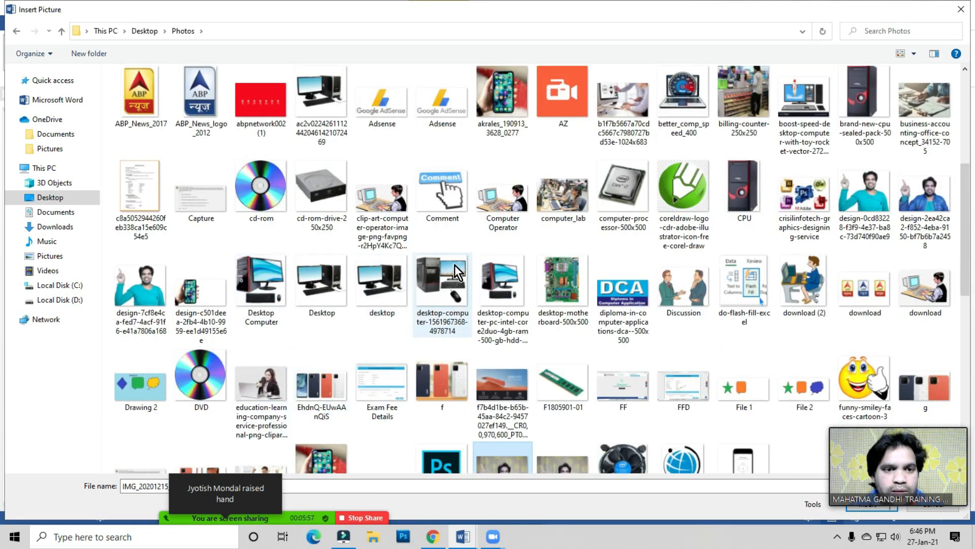
left_click(266, 387)
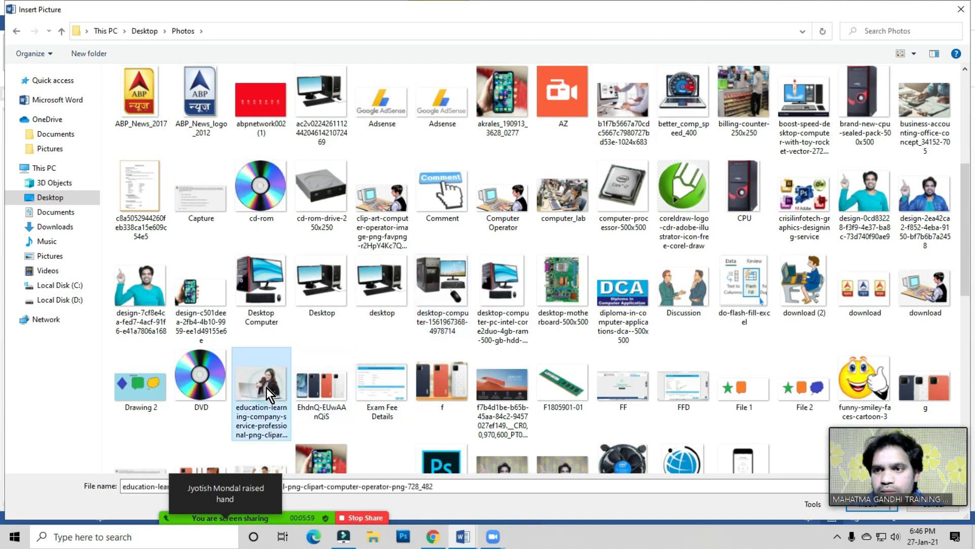
scroll(436, 367, "up", 5)
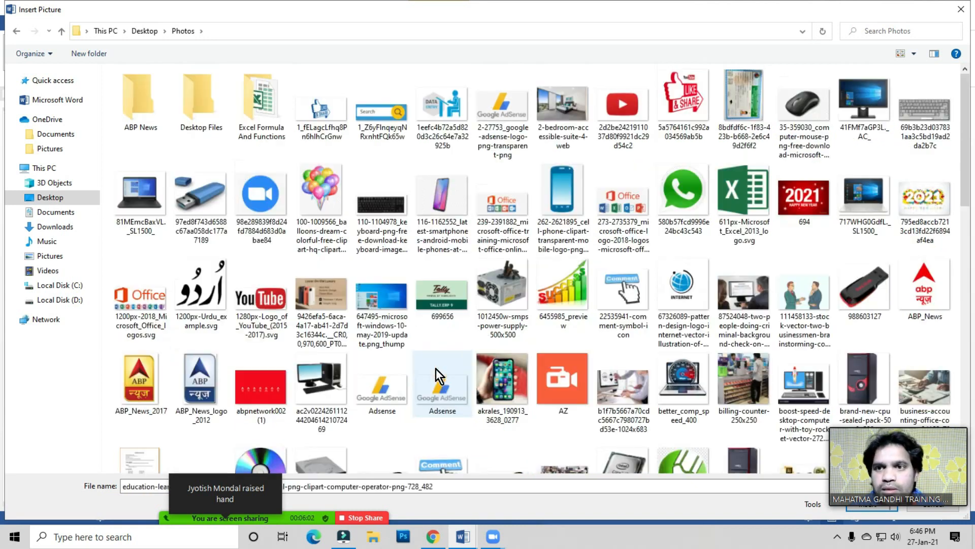
scroll(474, 268, "down", 20)
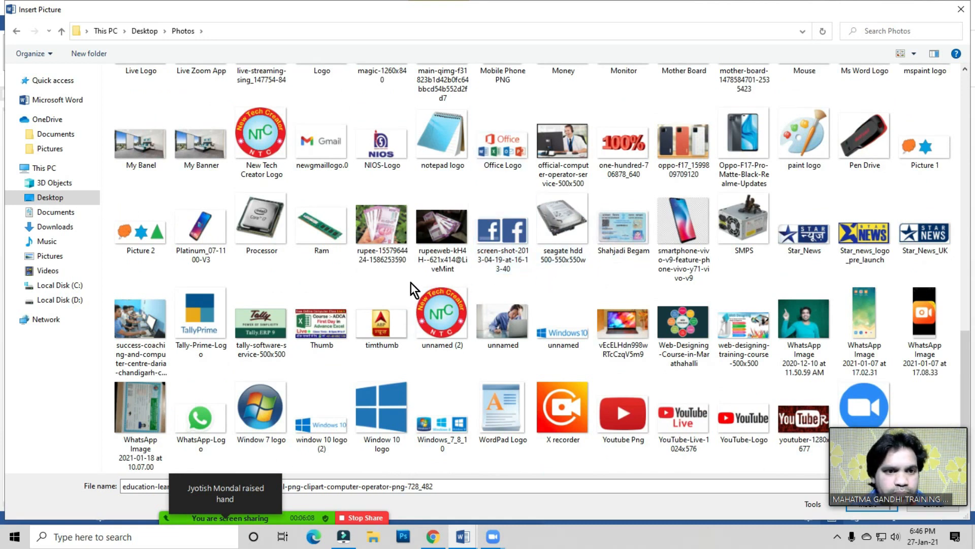
scroll(357, 342, "up", 5)
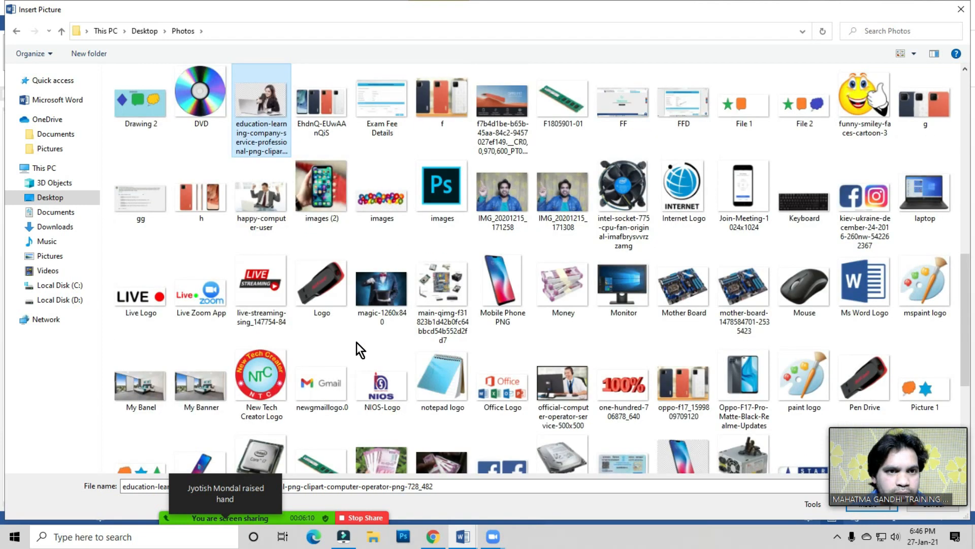
left_click(142, 385)
left_click_drag(951, 459, 911, 260)
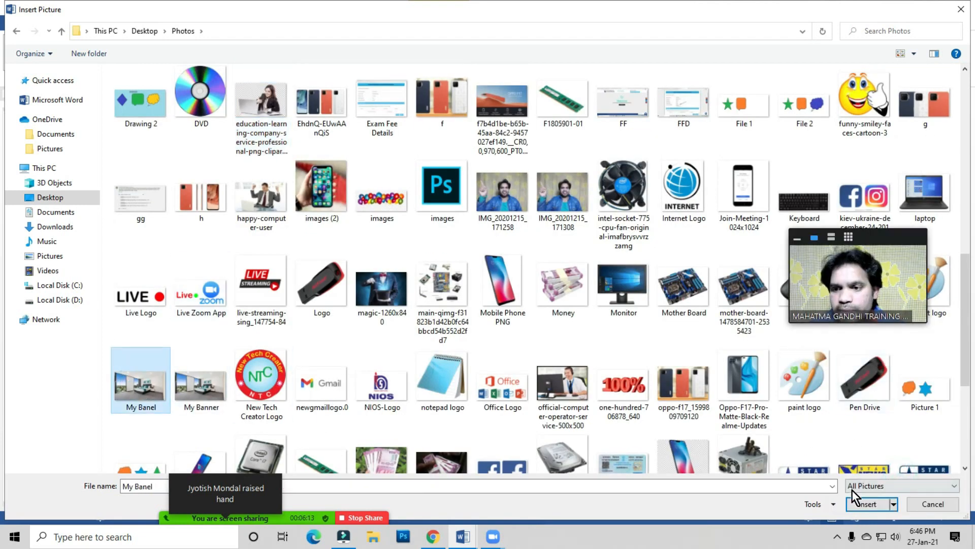
left_click(872, 508)
mouse_move(863, 295)
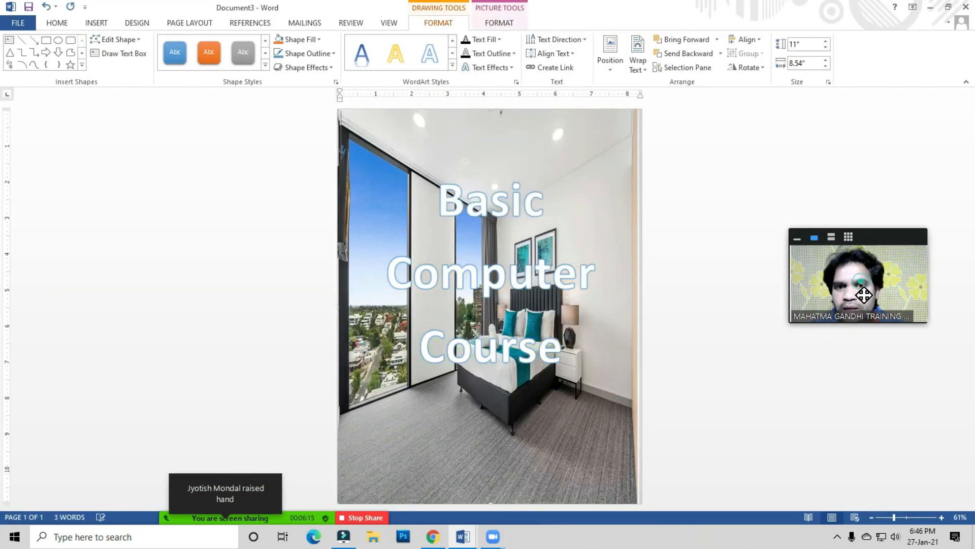
left_click_drag(864, 294, 894, 457)
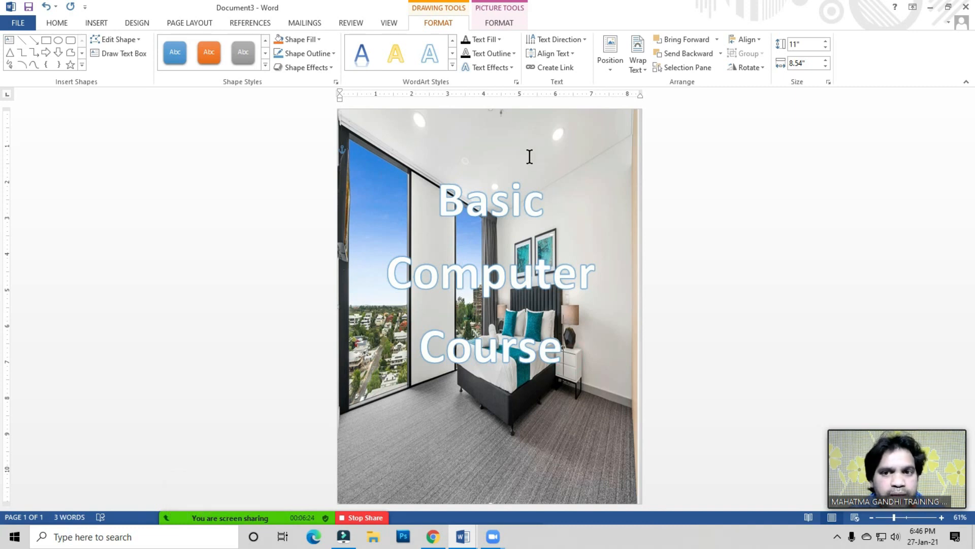
left_click(100, 23)
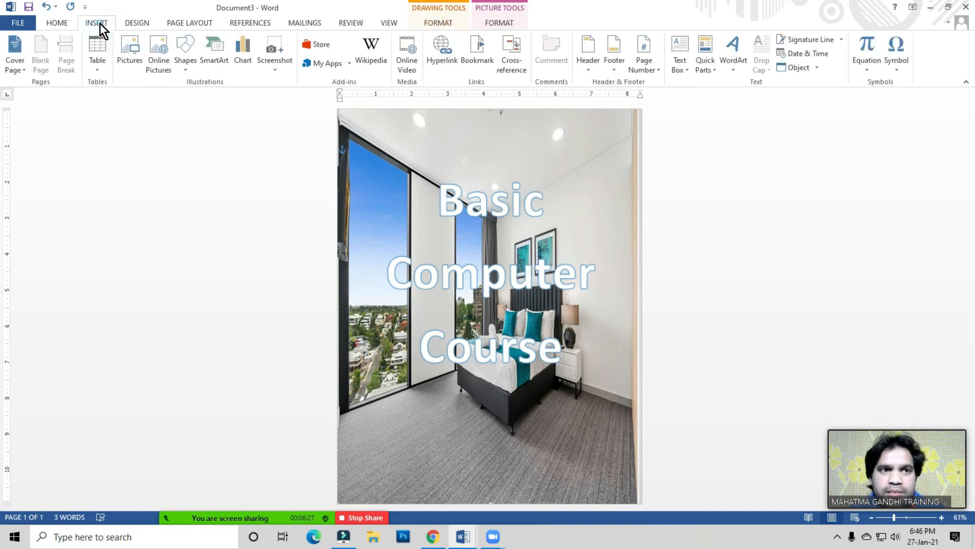
left_click(16, 69)
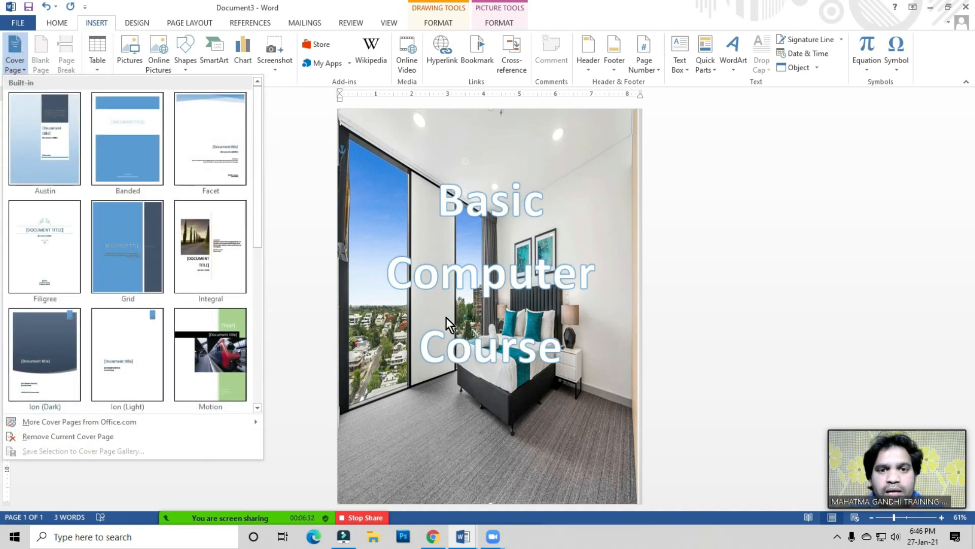
left_click(445, 300)
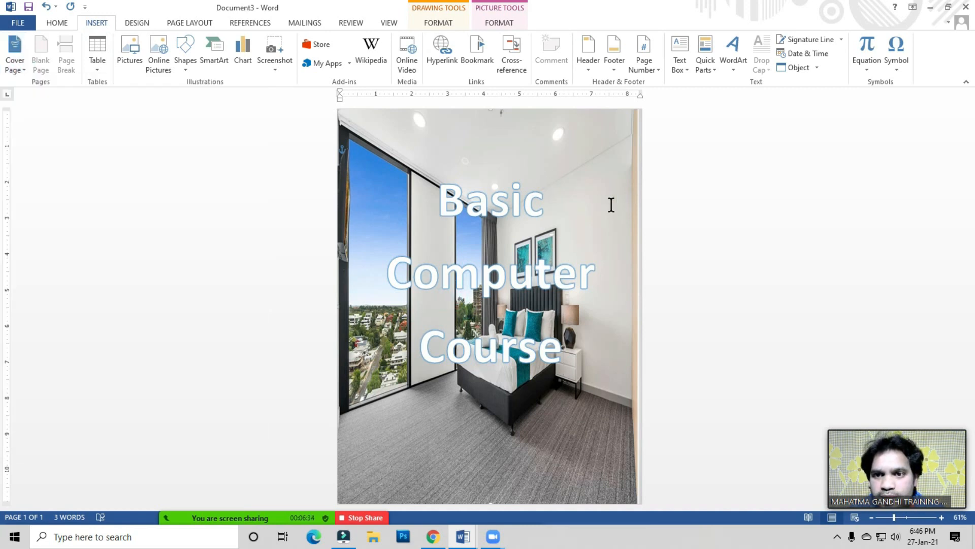
- Select the whole picture-filled Basic Computer Course text box and start saving it to the Cover Page Gallery
left_click(645, 253)
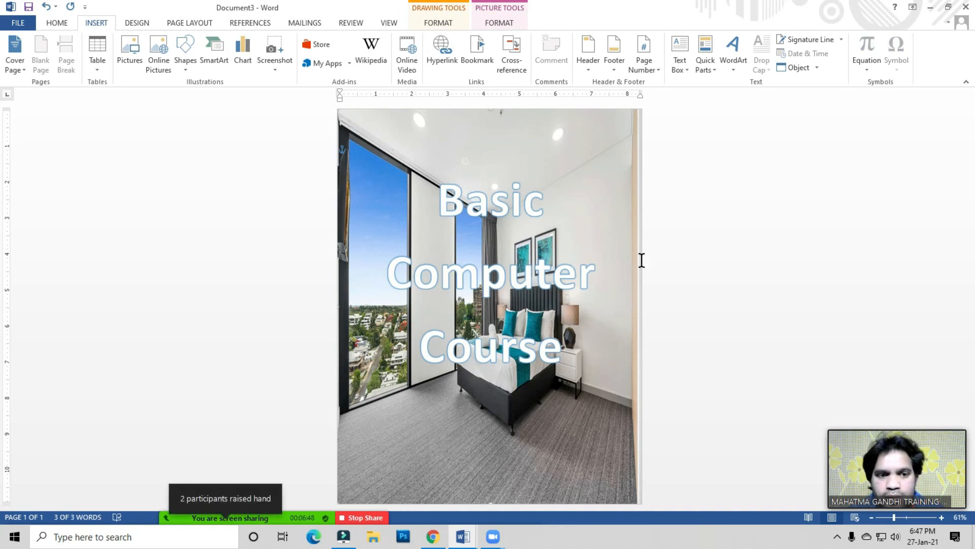
left_click(645, 271)
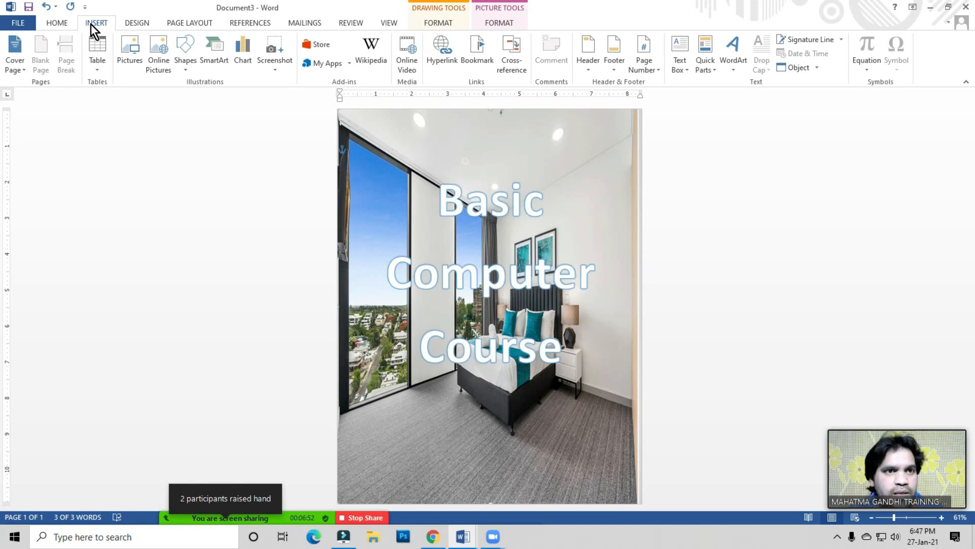
left_click(26, 71)
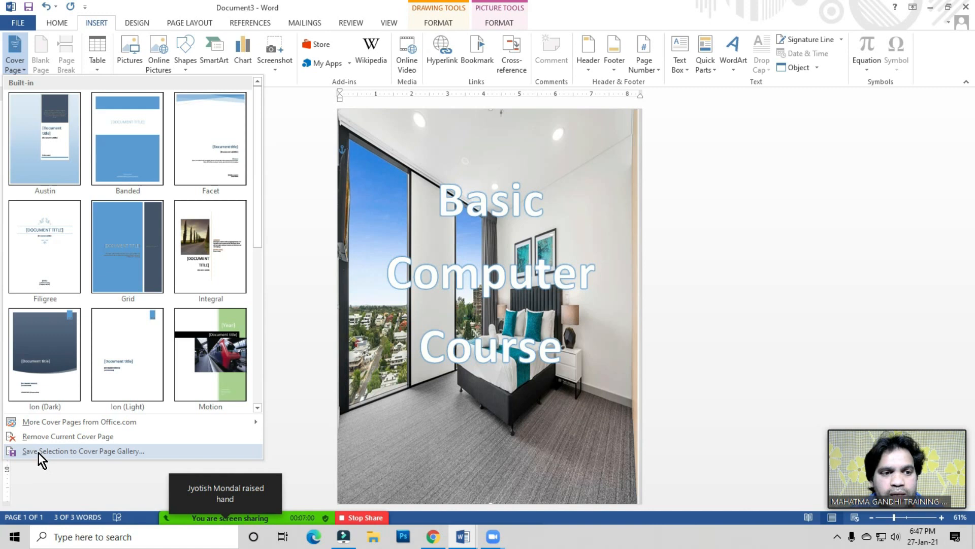
left_click(99, 450)
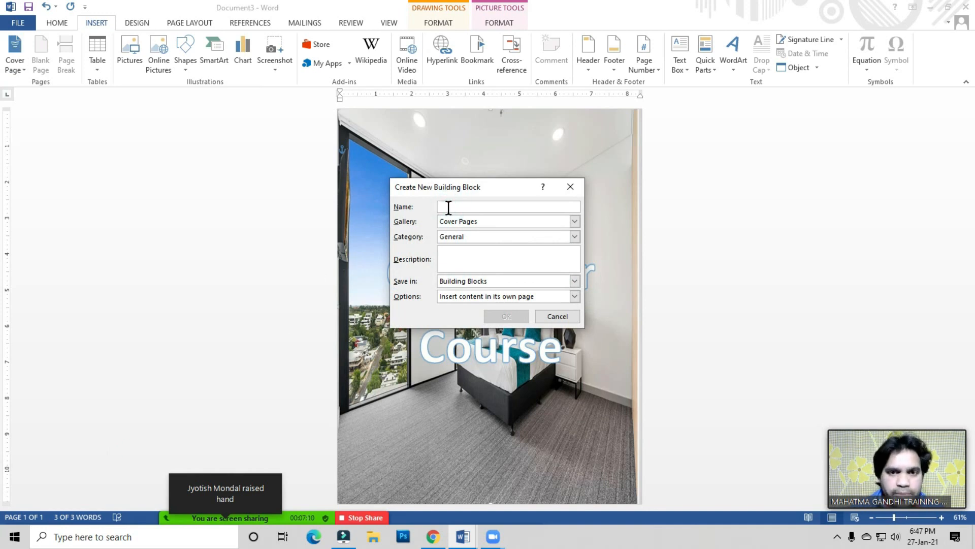
type("Comp")
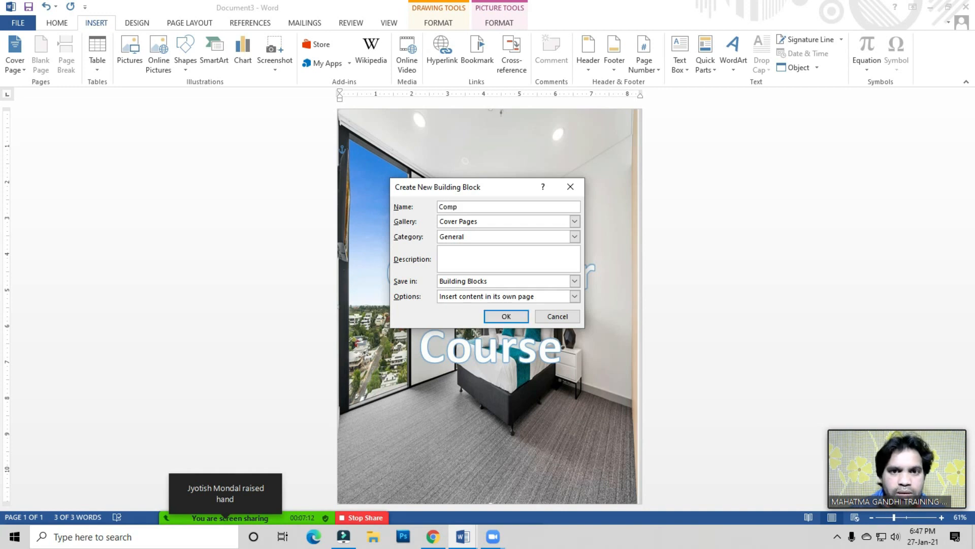
type("uter")
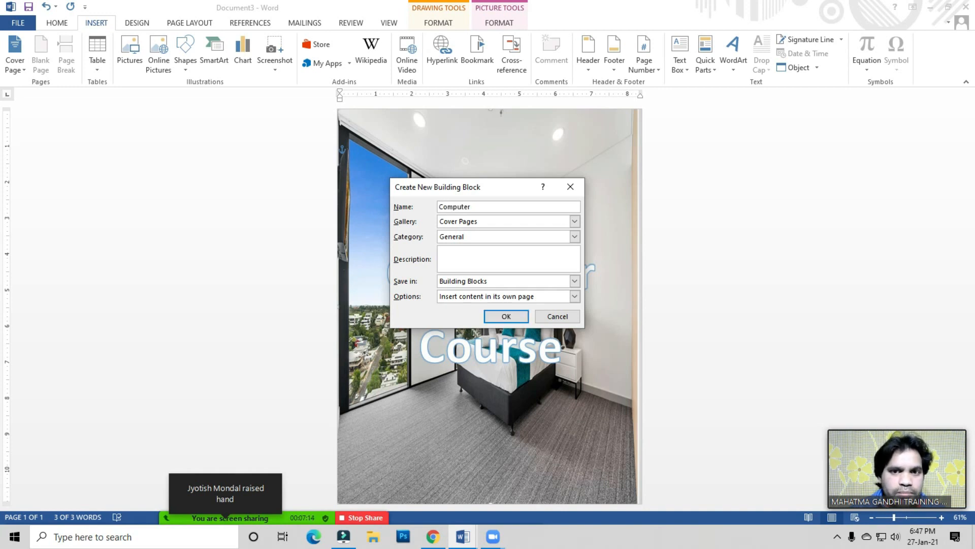
key("BackSpace")
key("BackSpace")
key("BackSpace")
key("BackSpace")
key("BackSpace")
key("BackSpace")
key("BackSpace")
key("BackSpace")
- Name the new cover page building block Basic Computer Course and save it with the default gallery settings
type("Basic ")
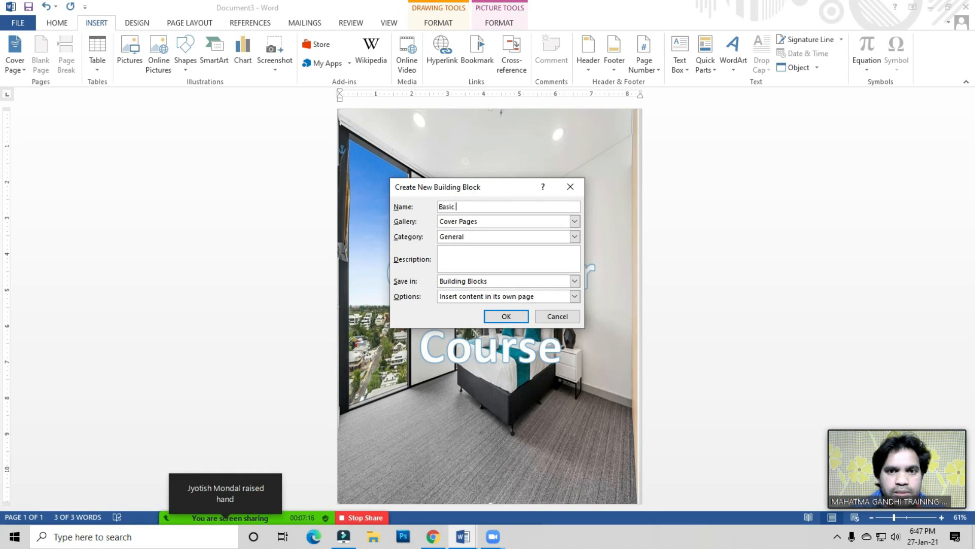
type("Computer ")
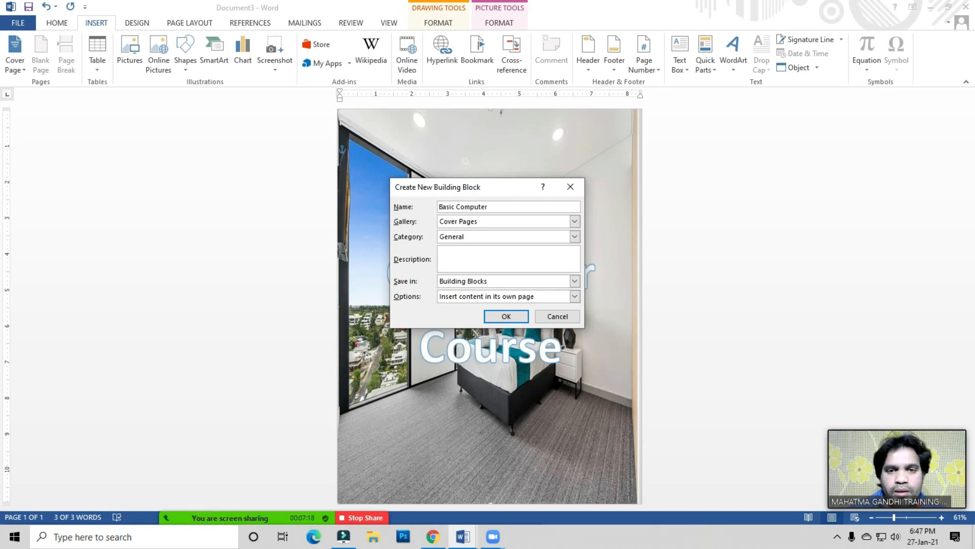
type("Course")
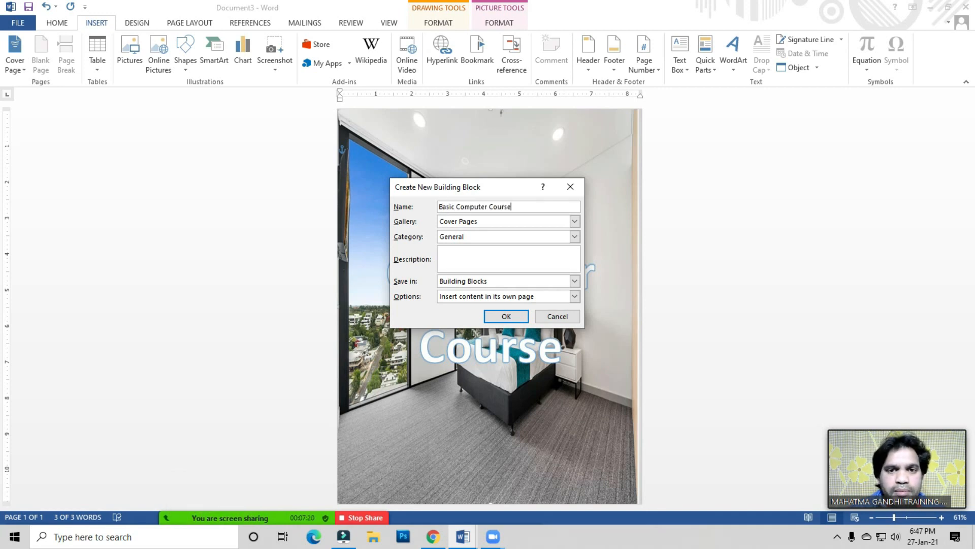
left_click(506, 317)
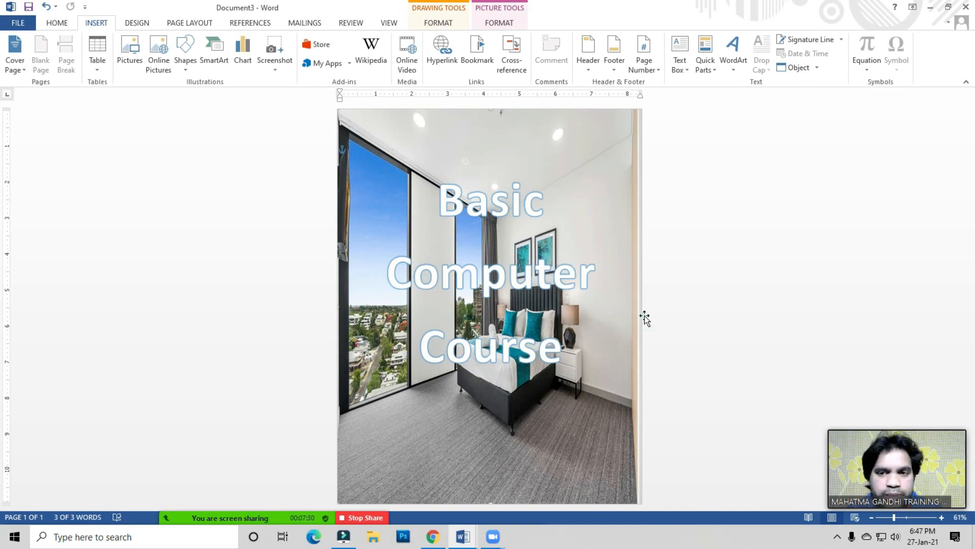
- Delete the picture-filled text box from the page and look for the saved Basic Computer Course design among the cover pages
key("Delete")
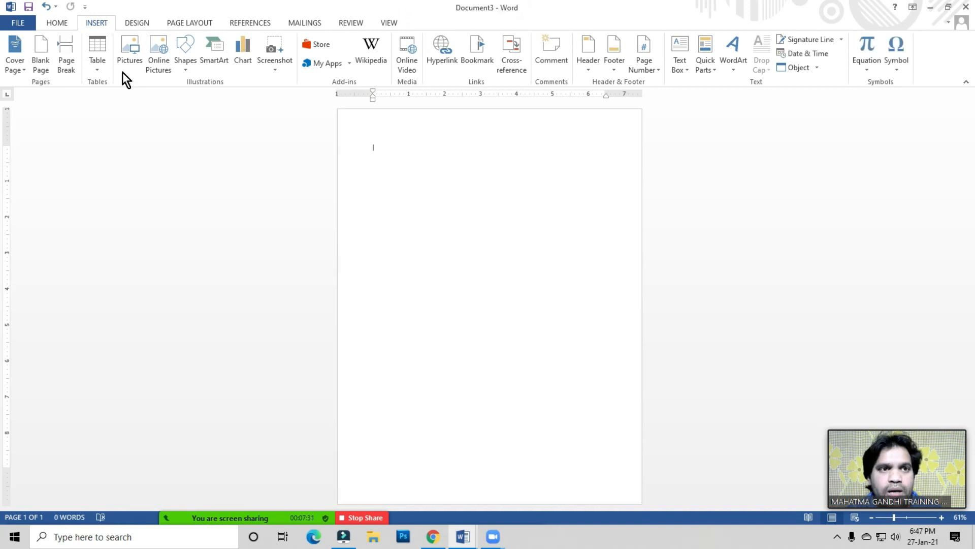
left_click(19, 72)
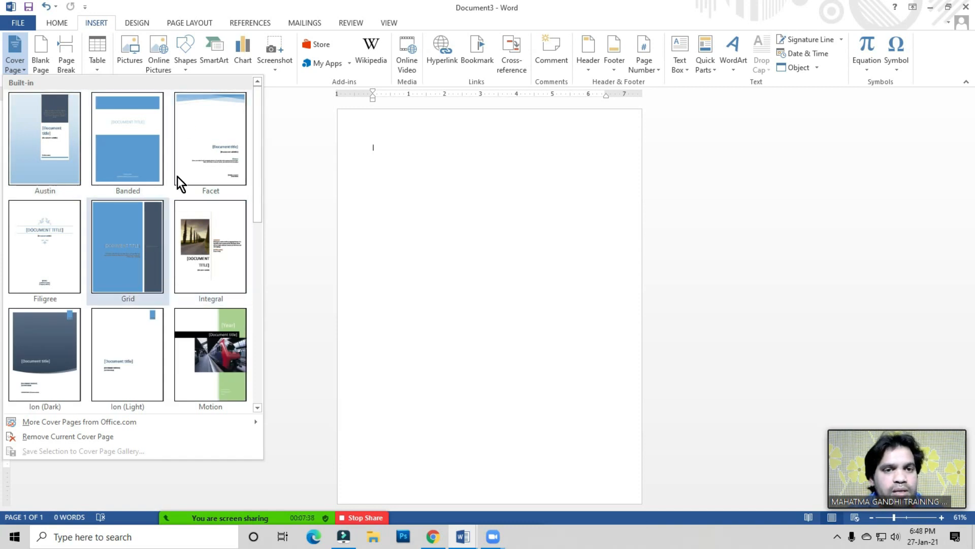
left_click_drag(260, 137, 260, 368)
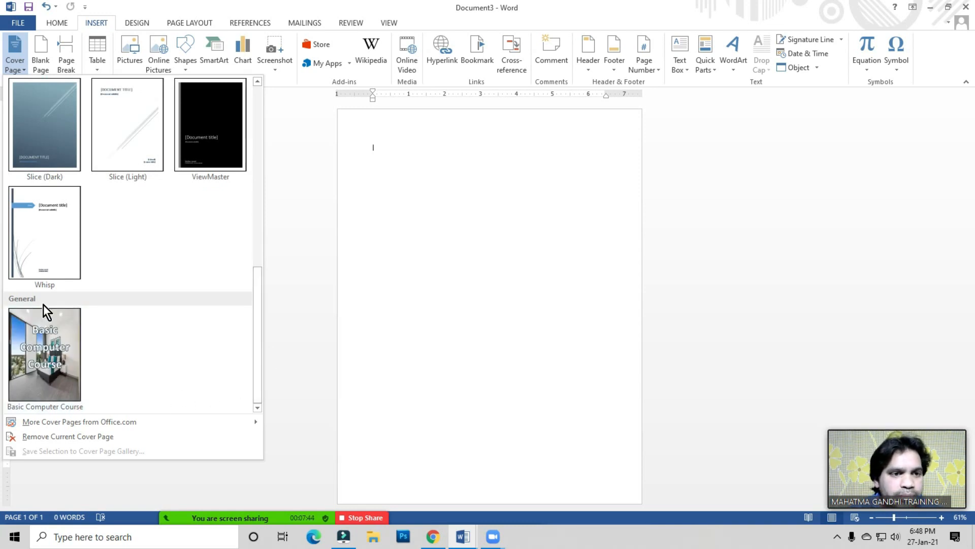
left_click(410, 211)
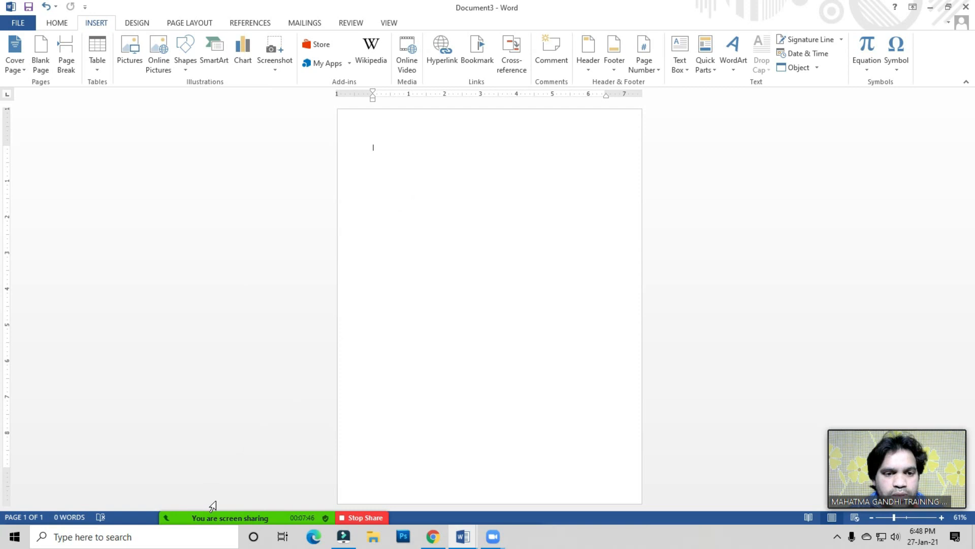
- In Zoom, open the participants list, ask the first participant with a raised hand to unmute, and return to the blank Word page
left_click(232, 505)
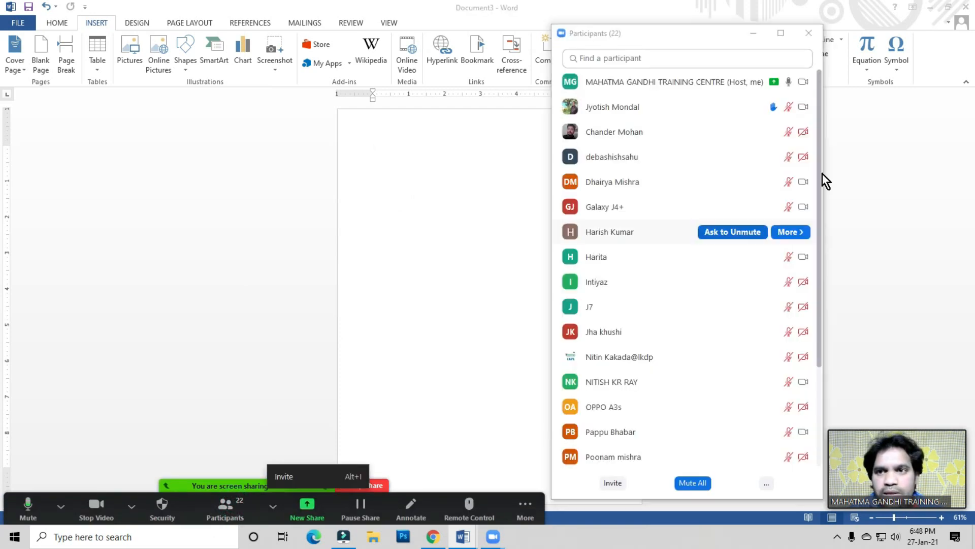
mouse_move(615, 108)
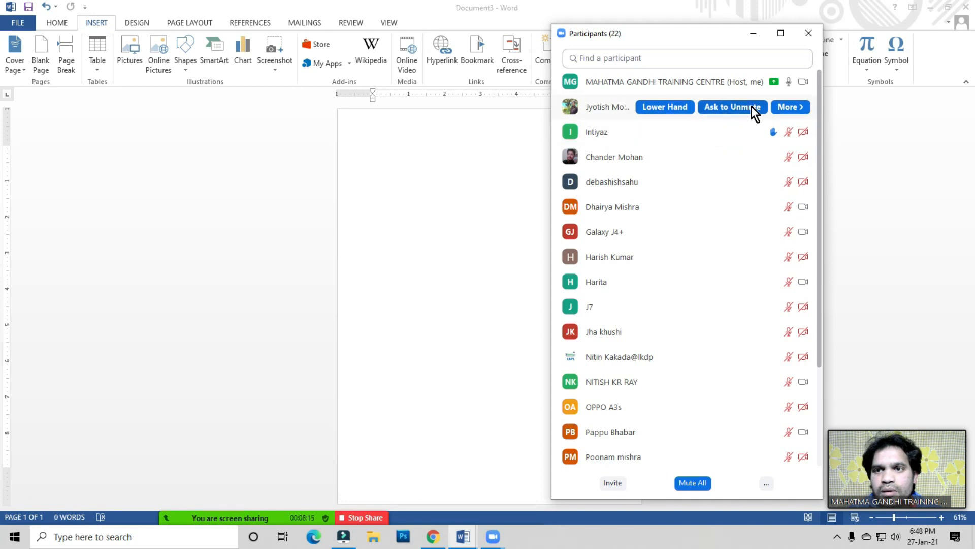
left_click(745, 106)
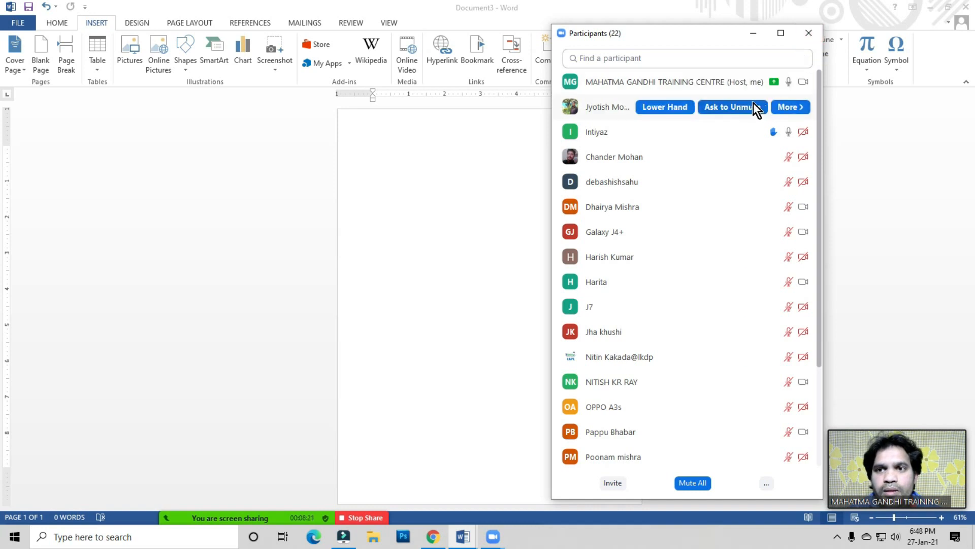
left_click(808, 34)
left_click(397, 142)
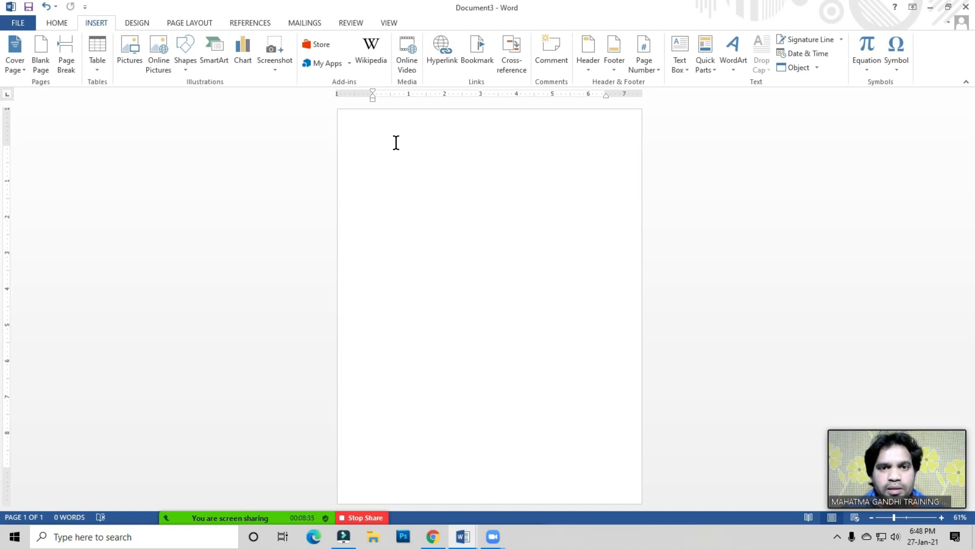
left_click(394, 151)
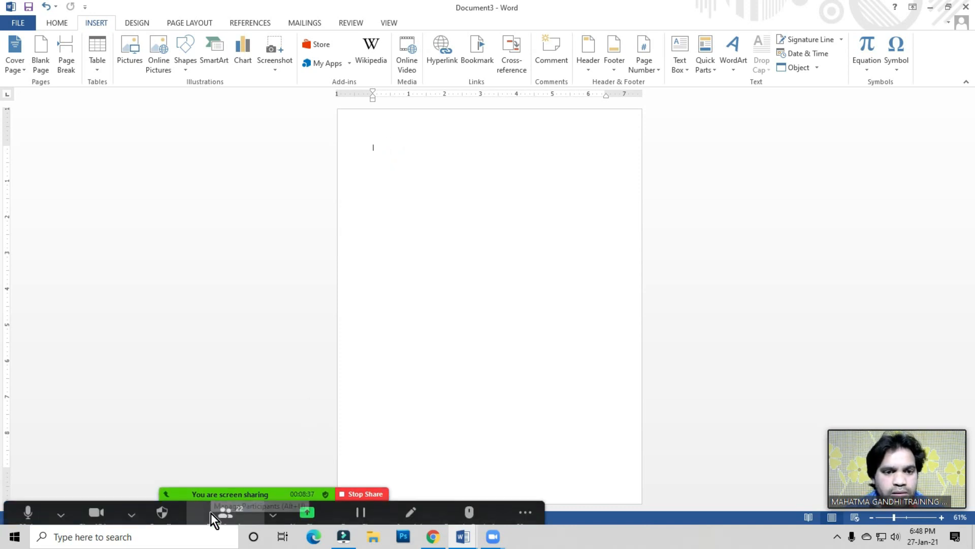
- Reopen the Zoom participants list, ask the same raised-hand participant to unmute again, and close the list to resume work in Word
left_click(225, 512)
mouse_move(756, 120)
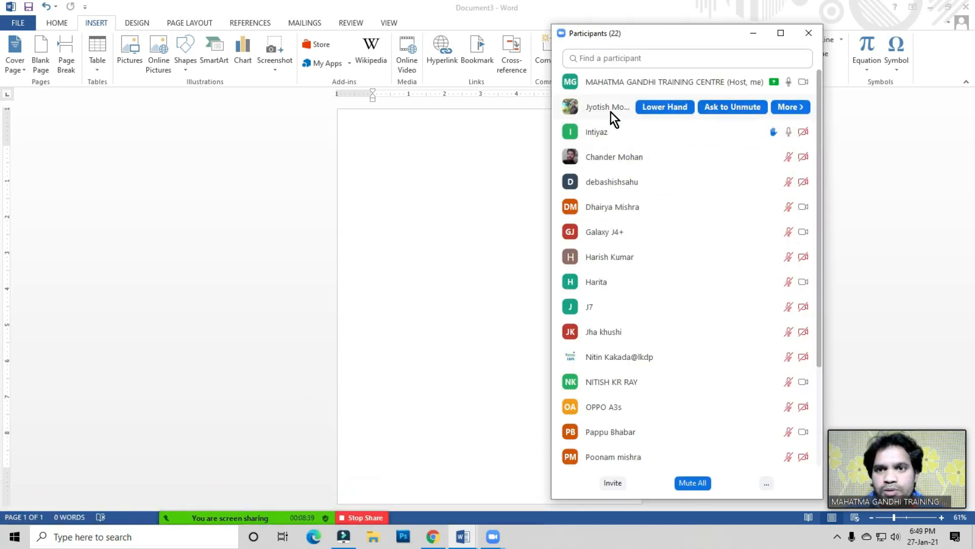
left_click(743, 110)
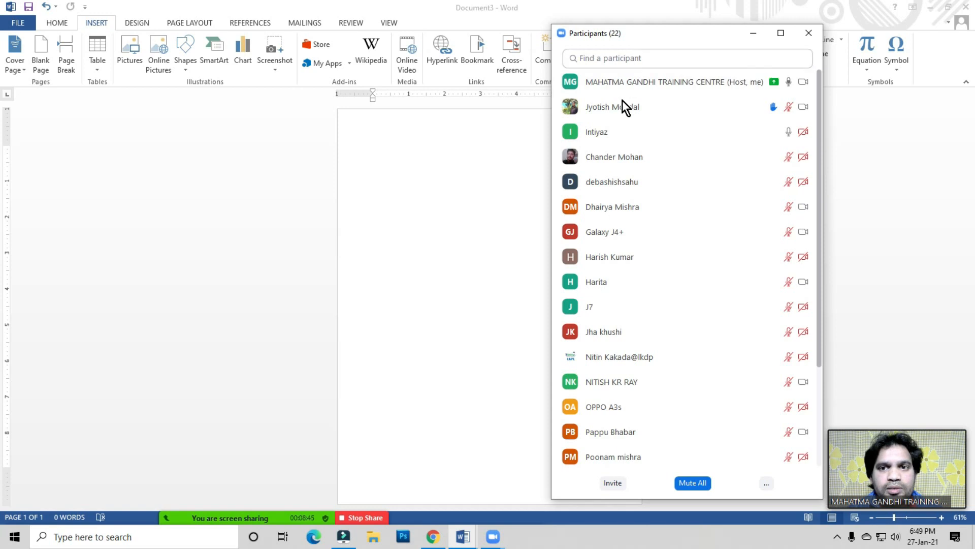
mouse_move(608, 109)
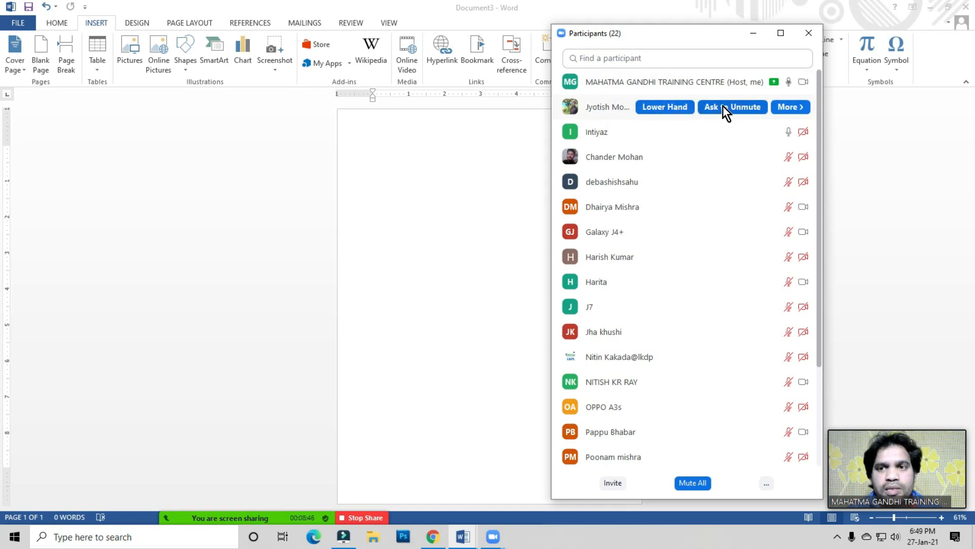
left_click(809, 36)
left_click(399, 146)
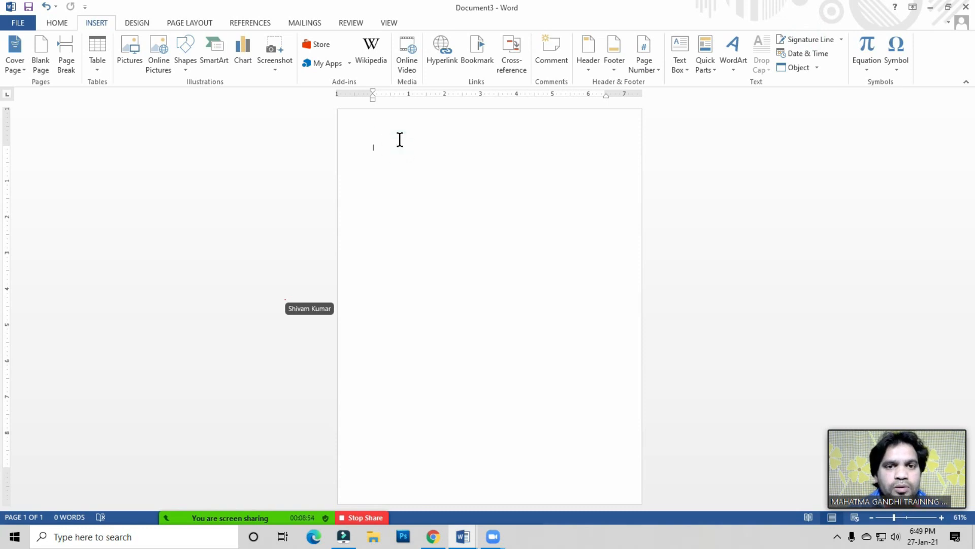
- Set the blank document's view zoom to 100%
left_click(393, 153)
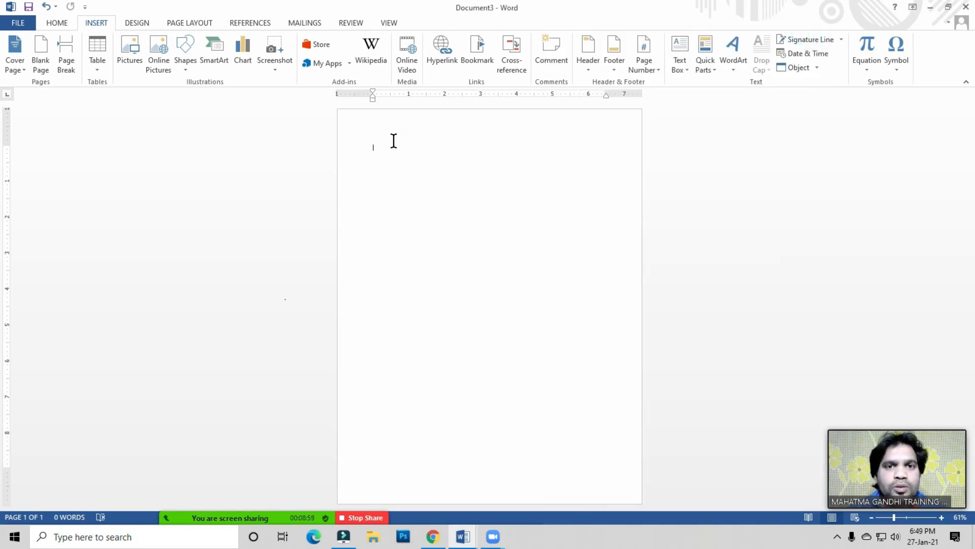
left_click(381, 166)
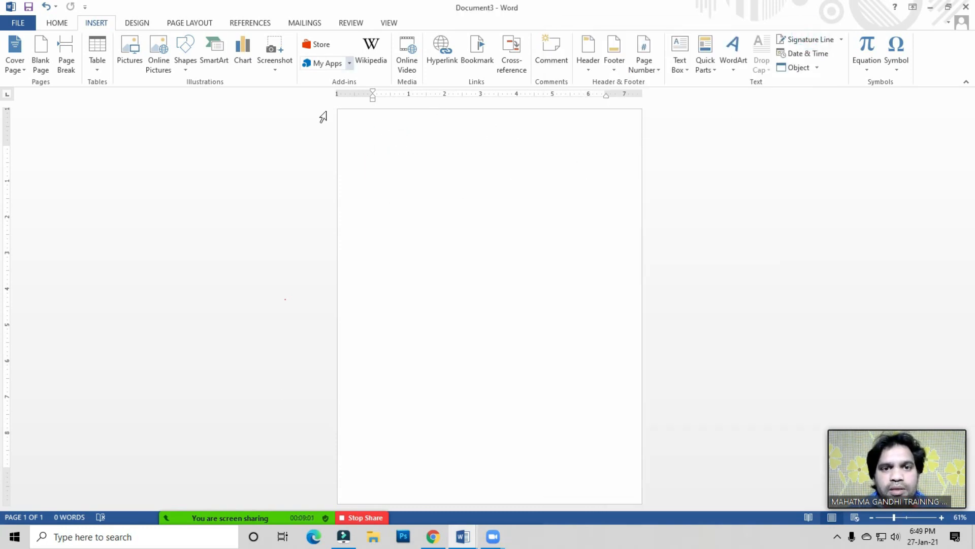
left_click(393, 147)
left_click(390, 23)
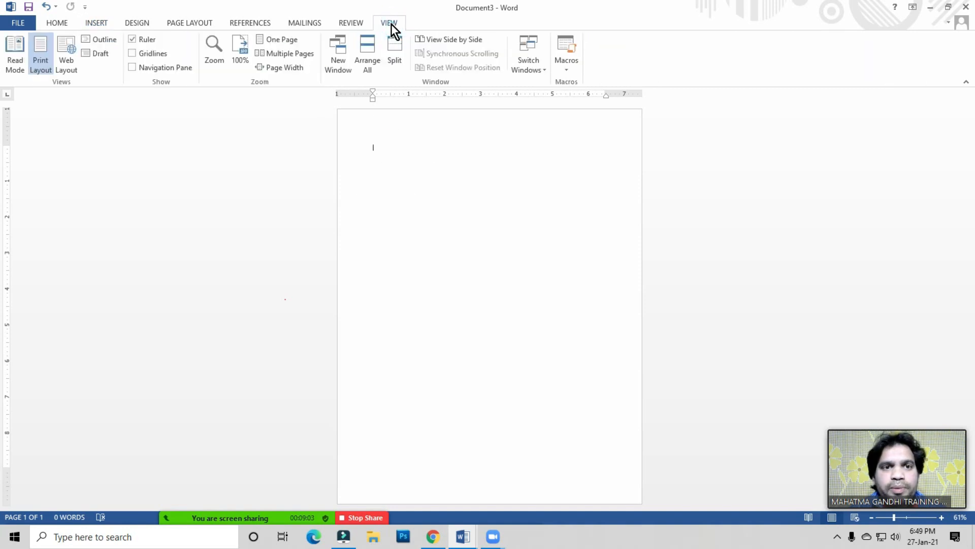
left_click(238, 53)
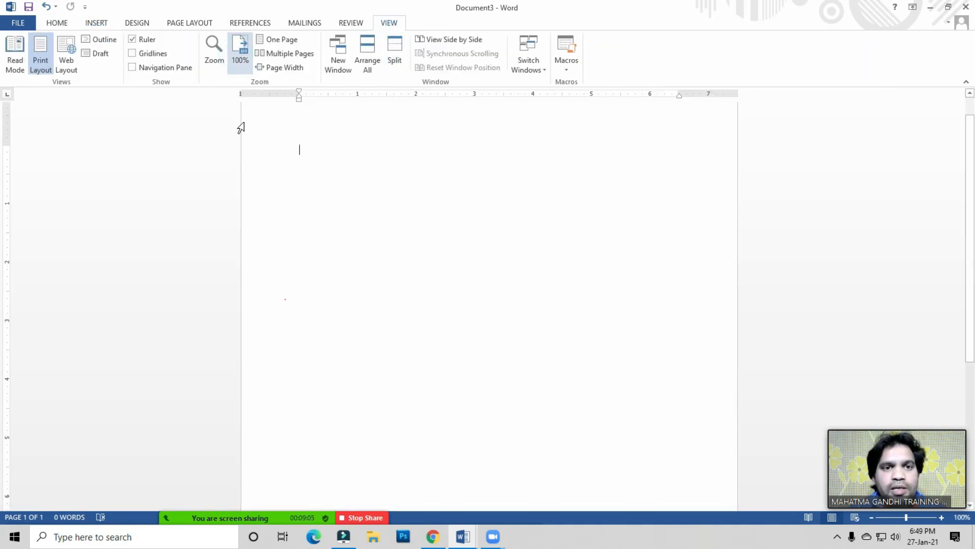
left_click(332, 174)
- Browse the cover page gallery from the built-in designs down to the General section, then close it without choosing a cover
left_click(99, 23)
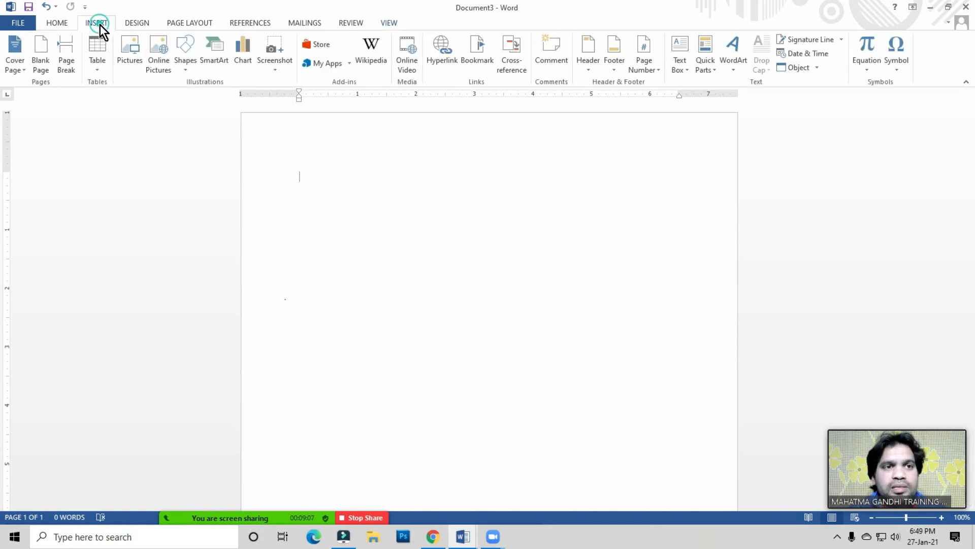
left_click(21, 63)
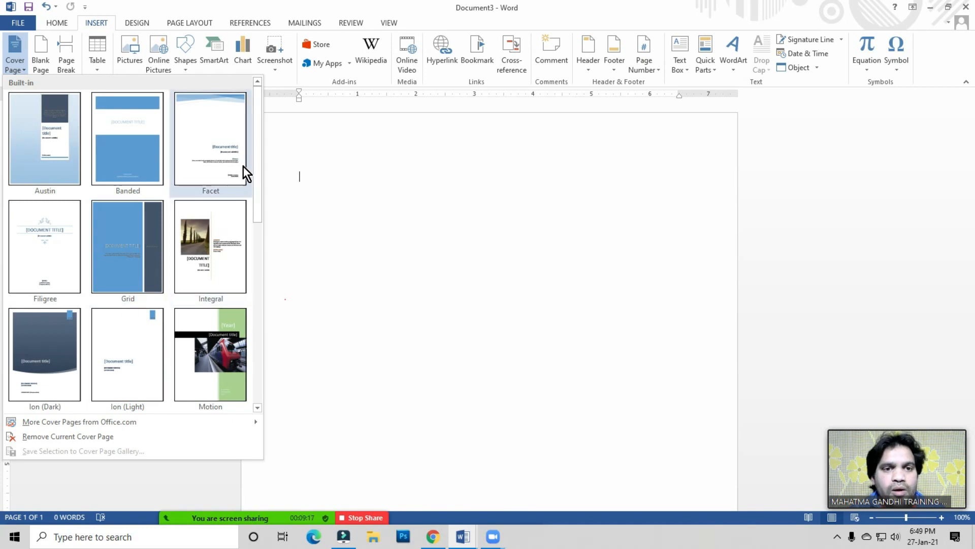
left_click_drag(257, 161, 266, 355)
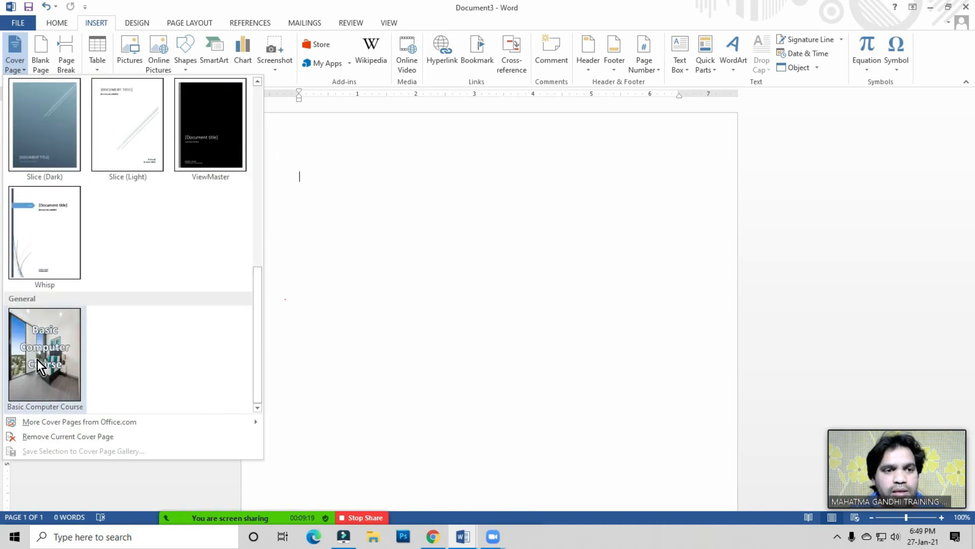
left_click(264, 192)
left_click(328, 177)
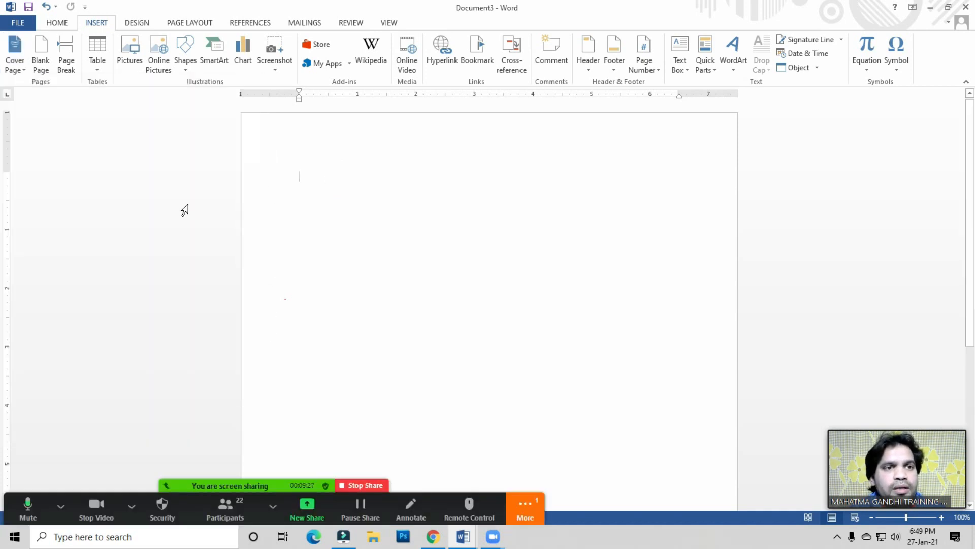
left_click(41, 64)
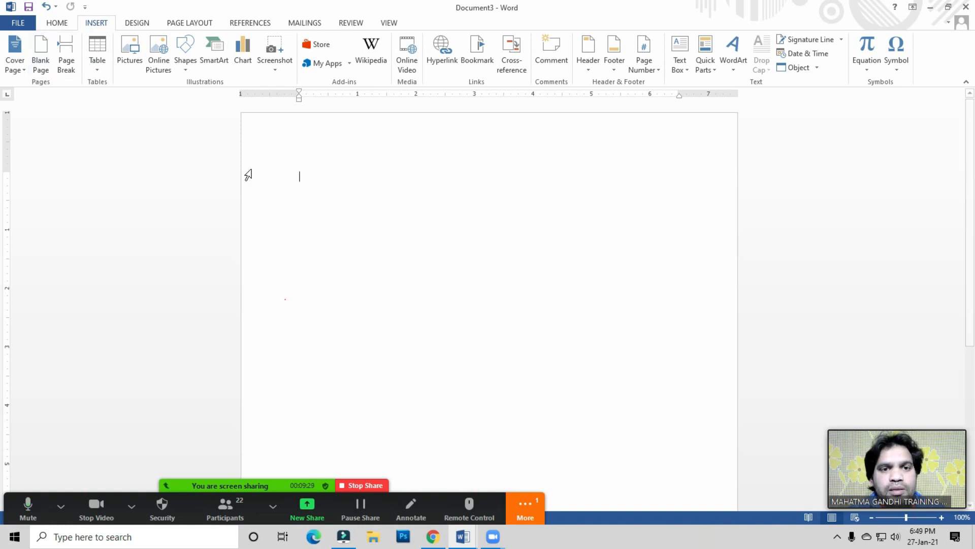
scroll(334, 187, "down", 2)
scroll(334, 187, "up", 2)
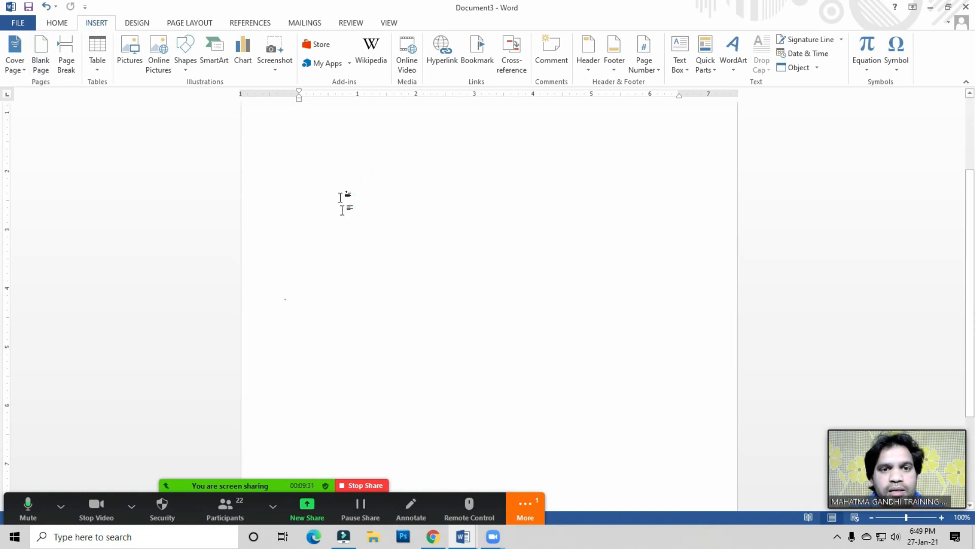
scroll(333, 243, "down", 8)
scroll(335, 244, "up", 8)
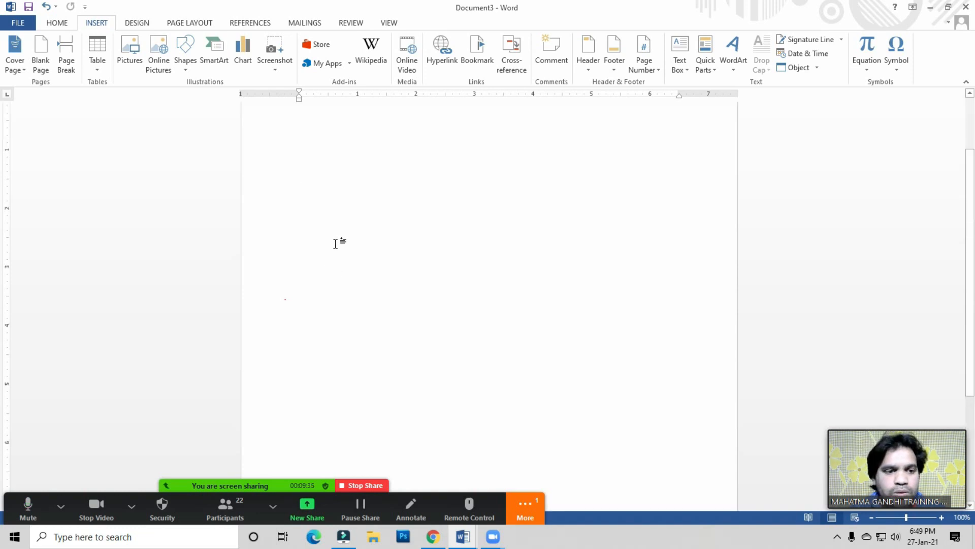
- Move the meeting toolbar away from the page and fill the document with sample paragraphs using =rand ()
left_click_drag(269, 486, 631, 18)
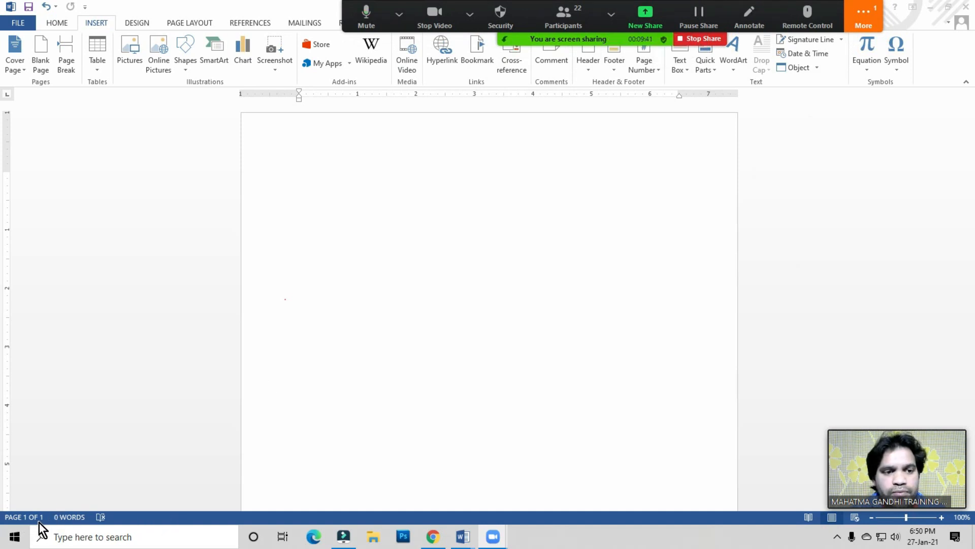
left_click(344, 178)
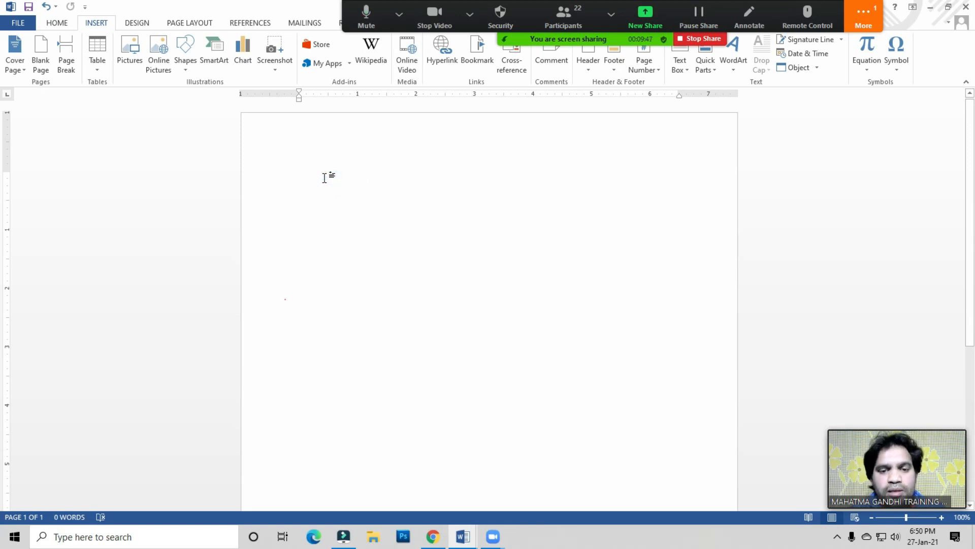
type("=rand ()")
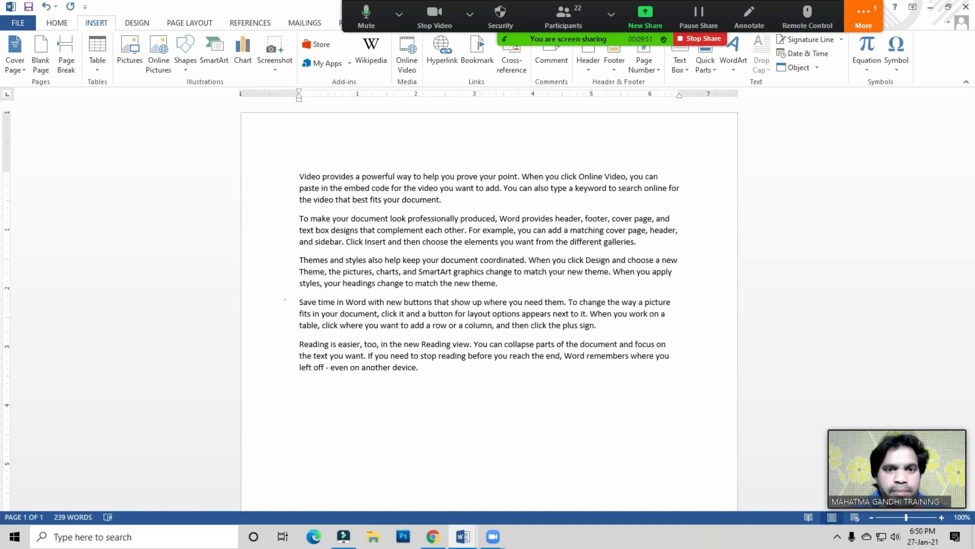
left_click(350, 219)
left_click(374, 188)
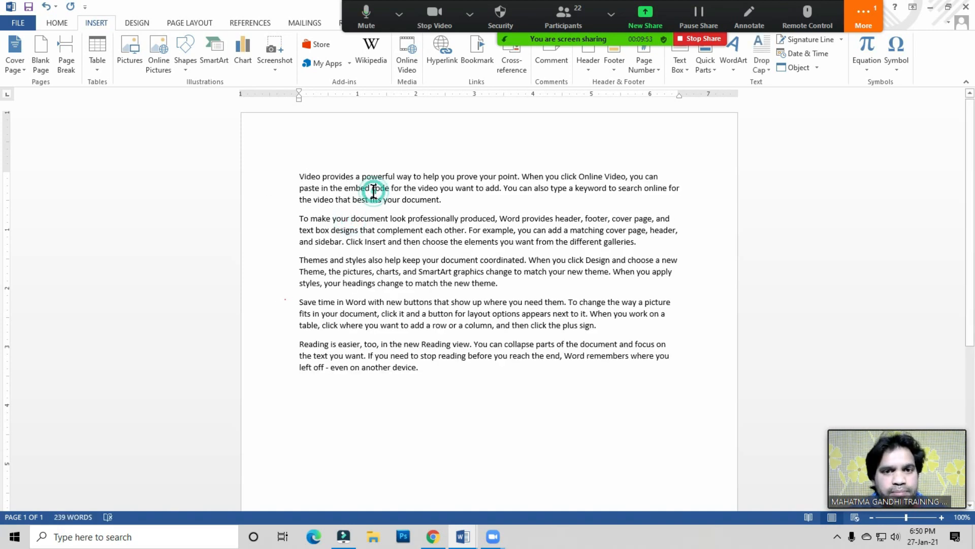
- Insert a blank page after the last paragraph, which ends with "even on another device."
scroll(346, 217, "down", 5)
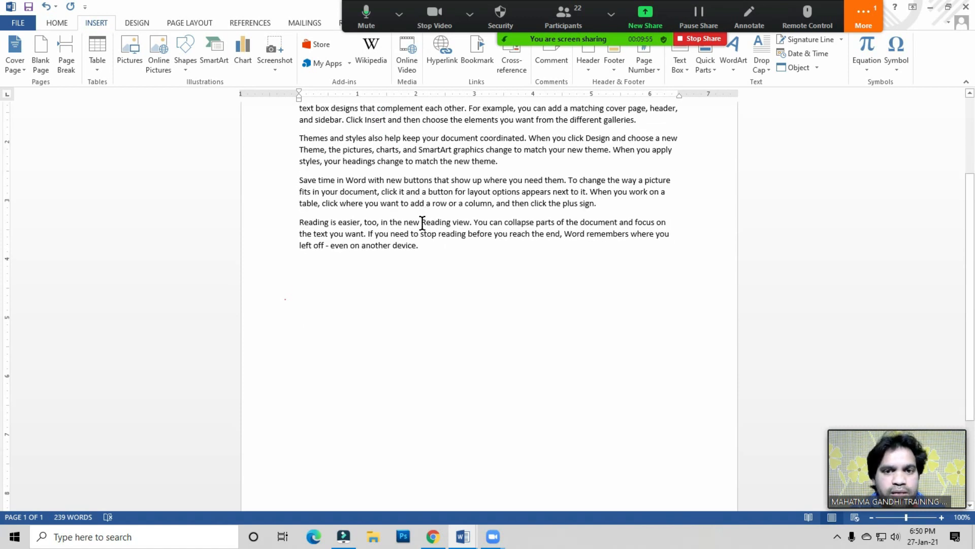
scroll(359, 286, "down", 2)
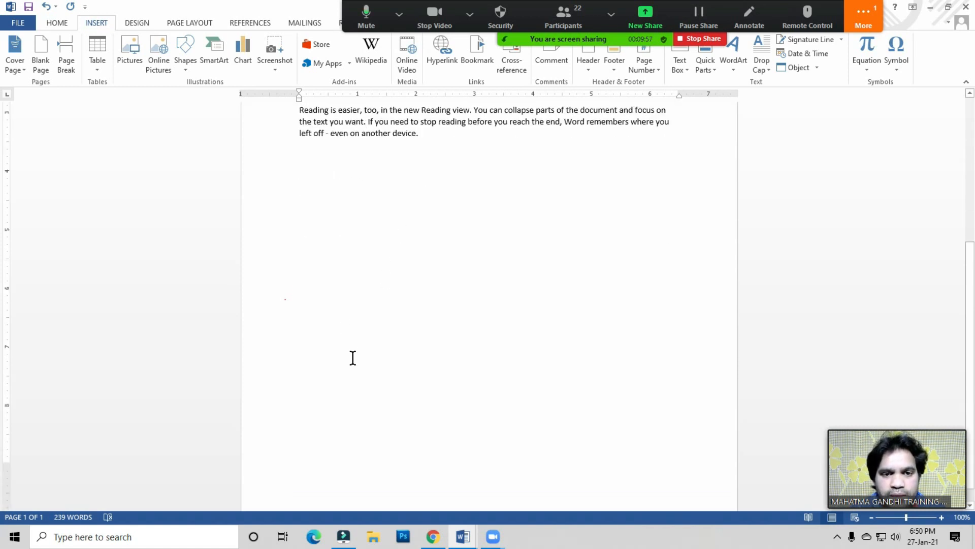
scroll(353, 357, "down", 1)
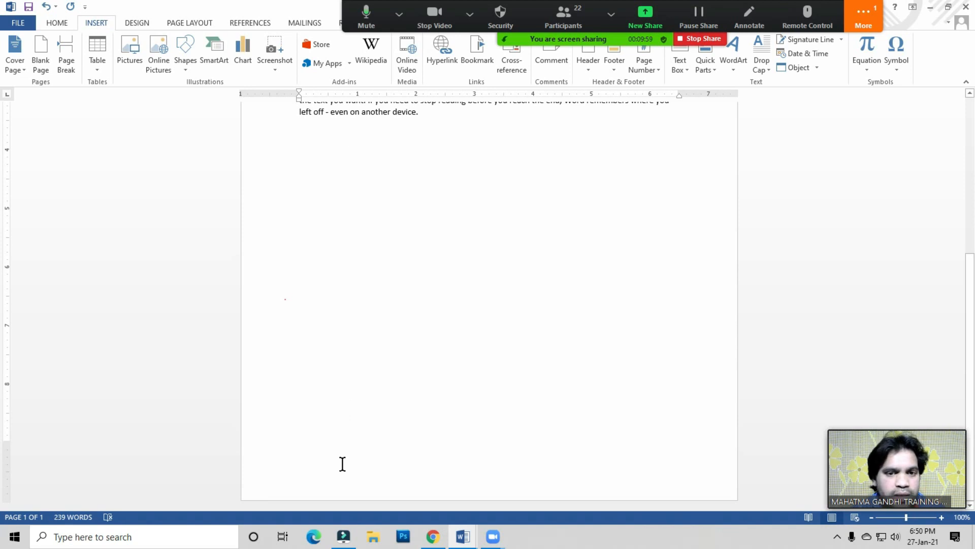
scroll(342, 463, "up", 4)
left_click(426, 258)
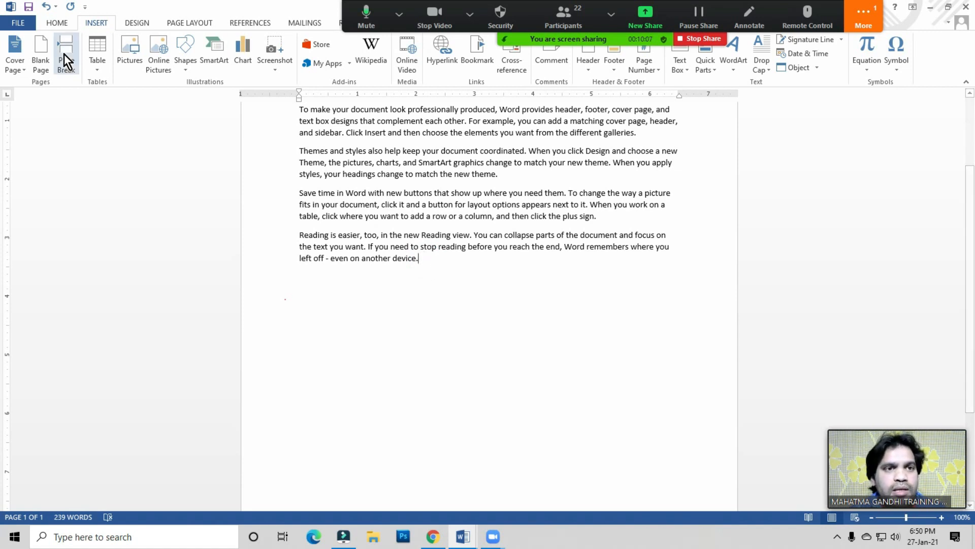
left_click(39, 66)
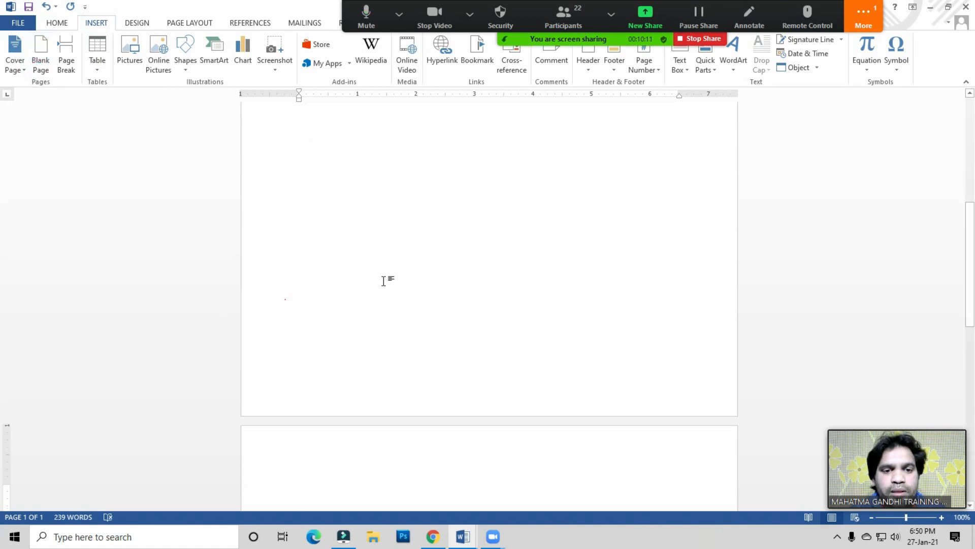
left_click(325, 316)
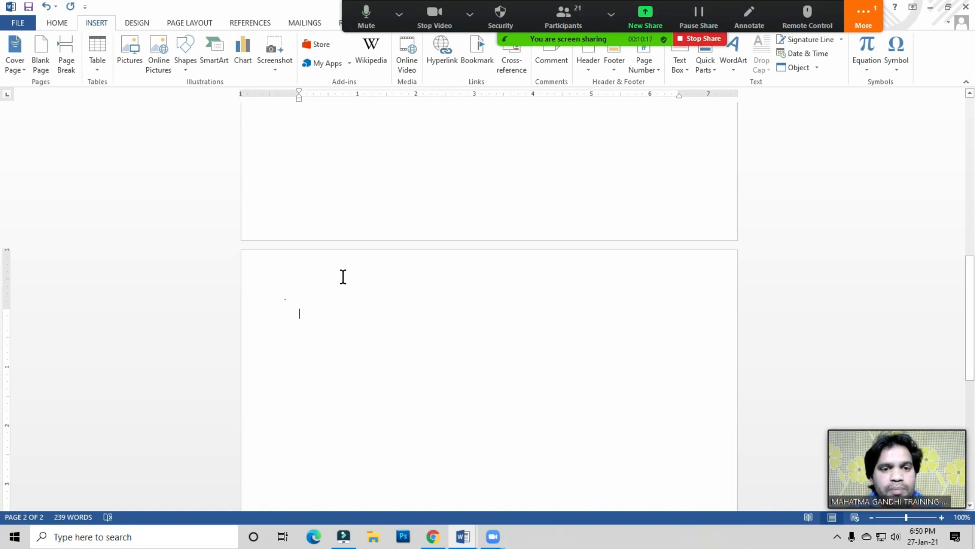
- Review the sample text on the first page, highlighting the first three paragraphs and the last two paragraphs in turn
scroll(374, 331, "up", 10)
left_click(418, 253)
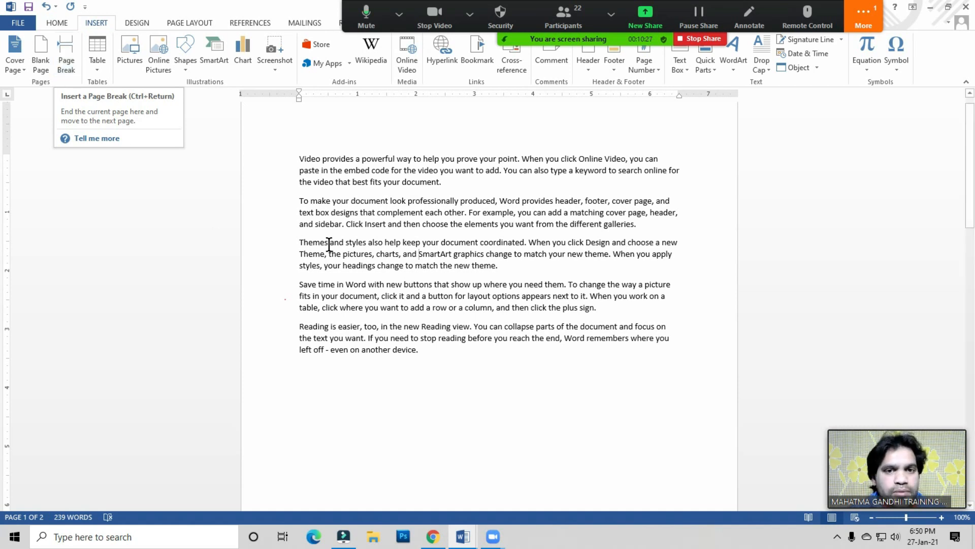
scroll(477, 215, "up", 1)
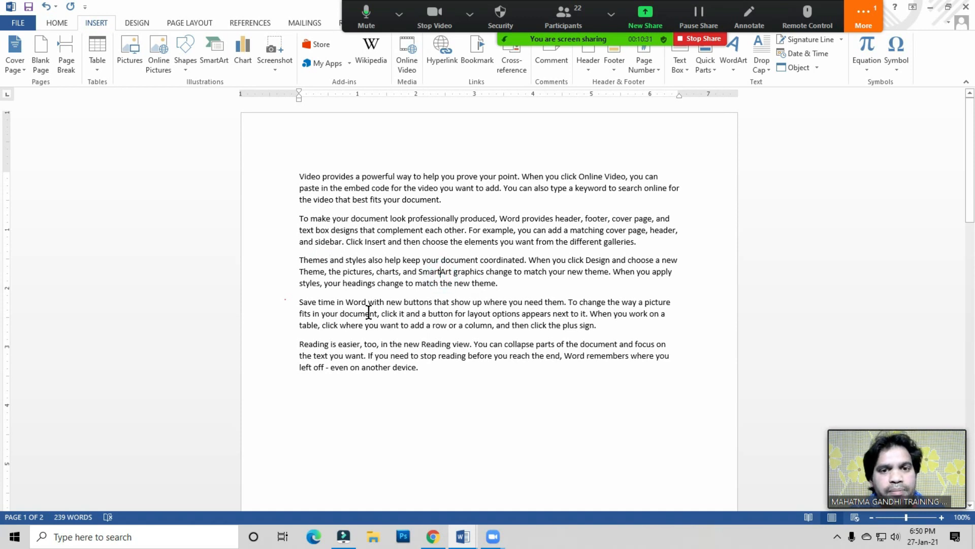
left_click(413, 266)
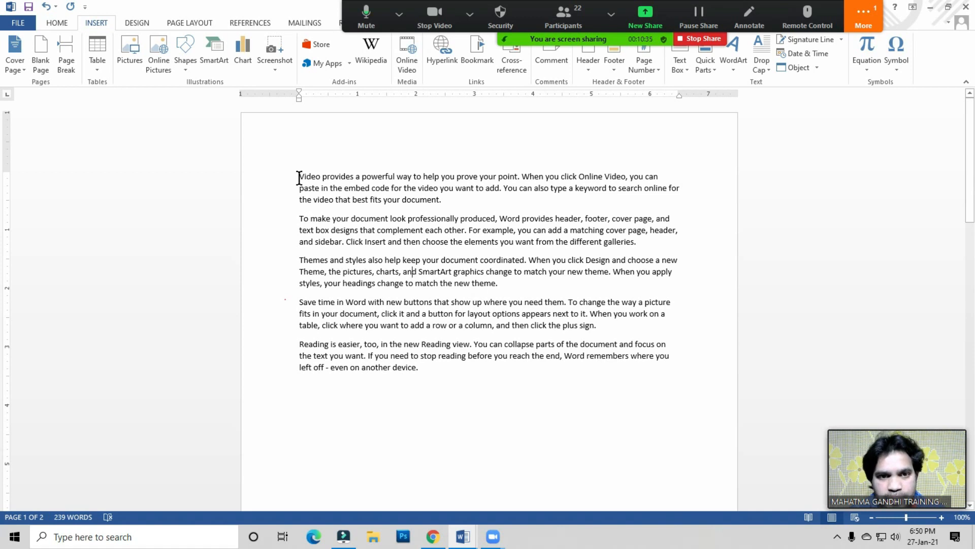
left_click(317, 242)
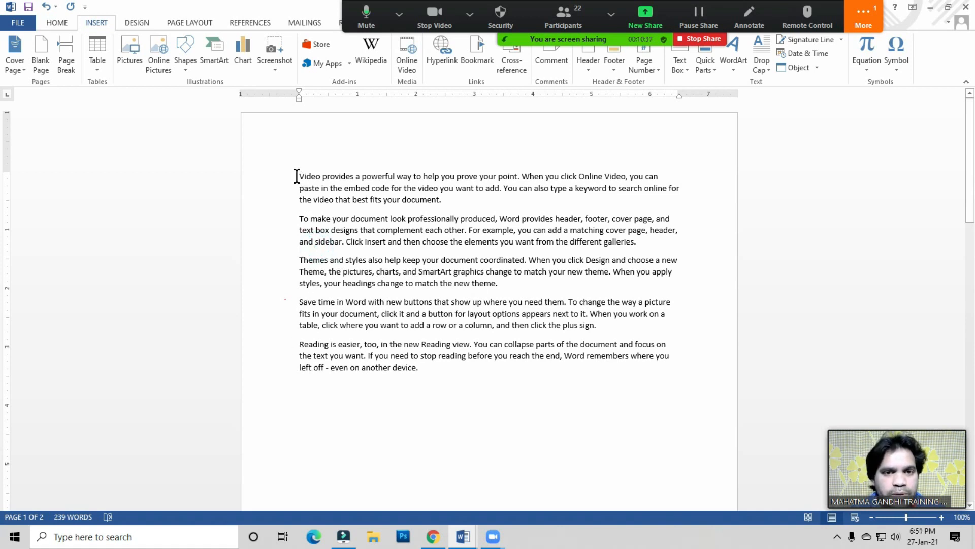
left_click_drag(298, 175, 401, 345)
left_click(401, 341)
left_click_drag(345, 199, 373, 188)
left_click(361, 226)
left_click(360, 277)
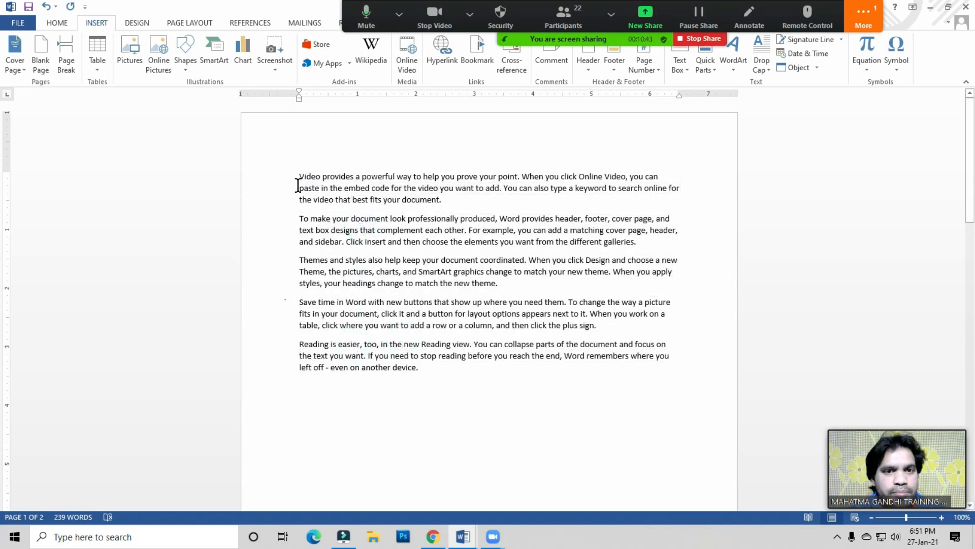
left_click_drag(298, 175, 503, 281)
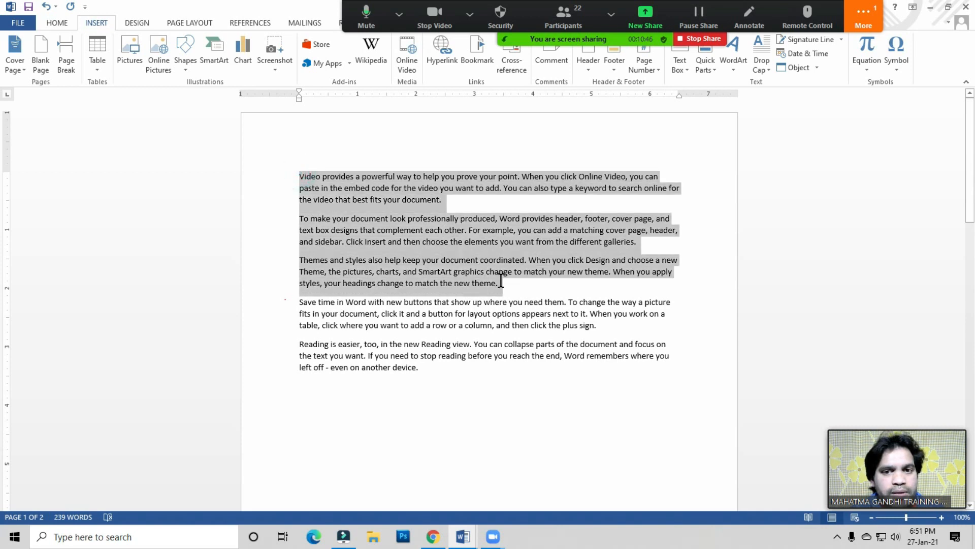
left_click(358, 305)
left_click_drag(298, 302, 406, 358)
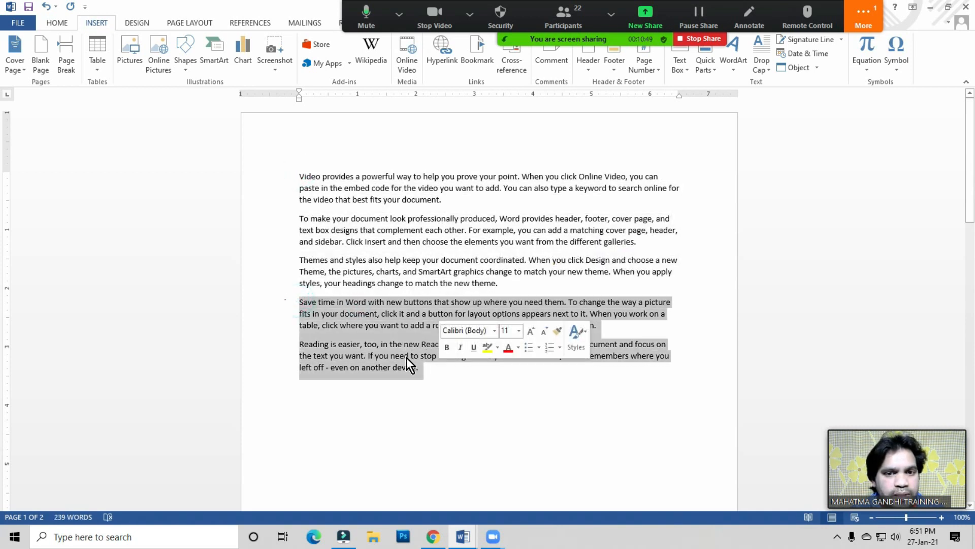
left_click(401, 325)
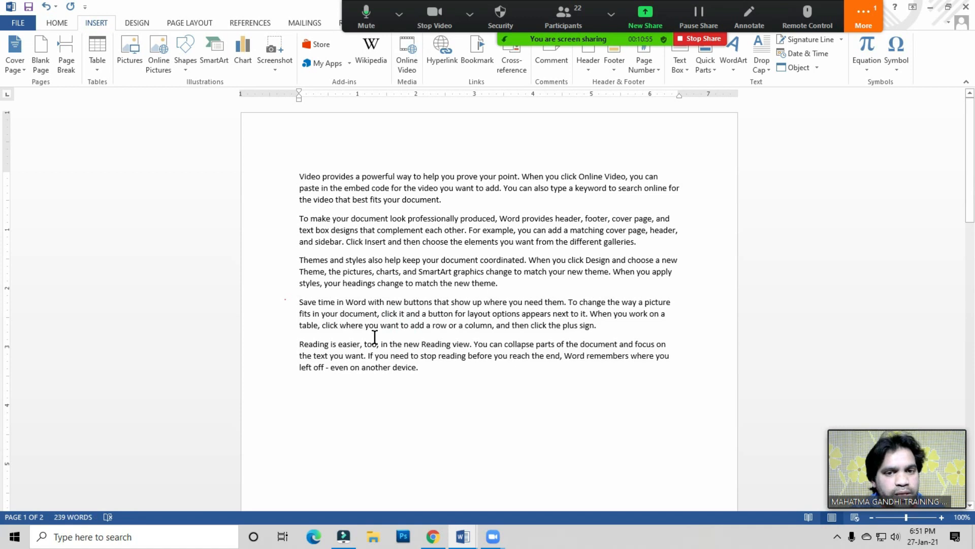
- Insert a page break directly before the paragraph beginning "Save time in Word" and check the text on the following page
left_click(295, 301)
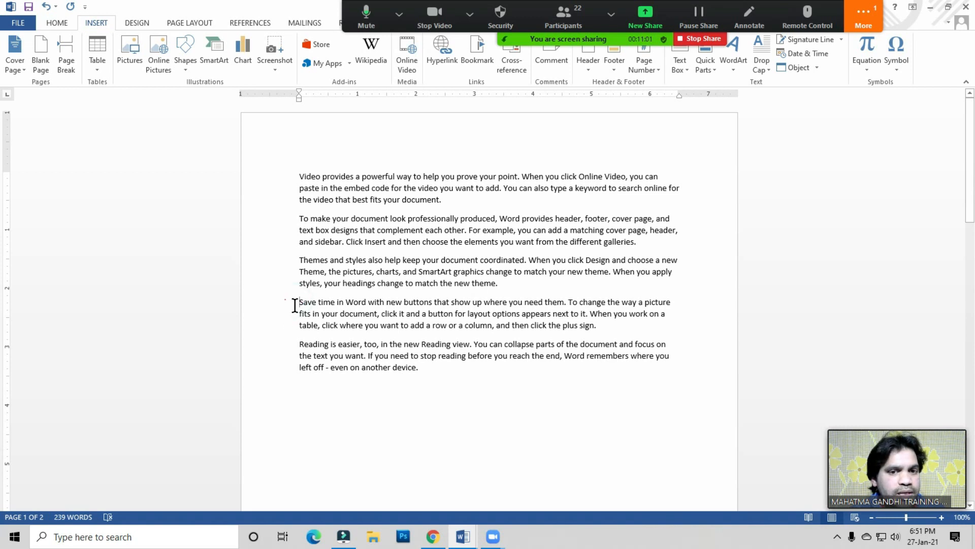
left_click(69, 63)
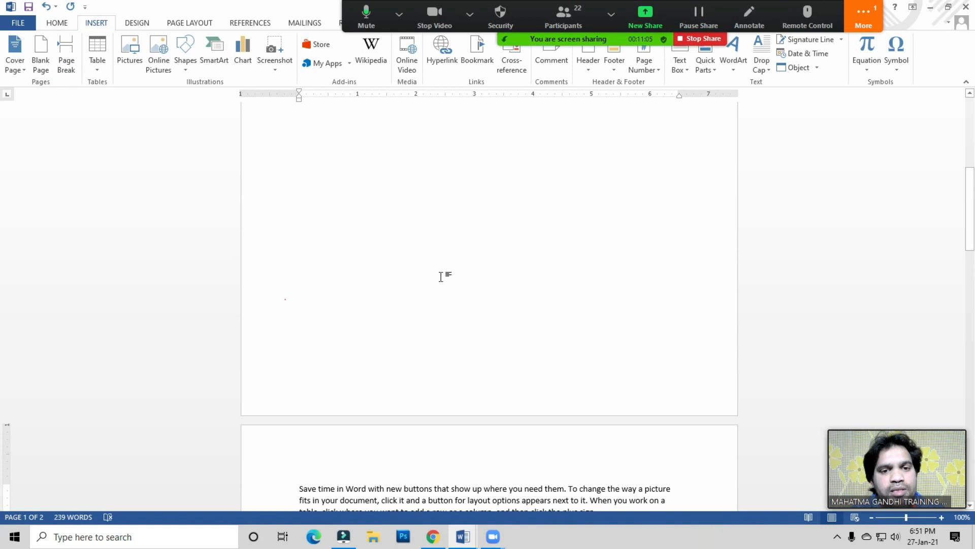
scroll(448, 273, "down", 5)
scroll(448, 274, "down", 1)
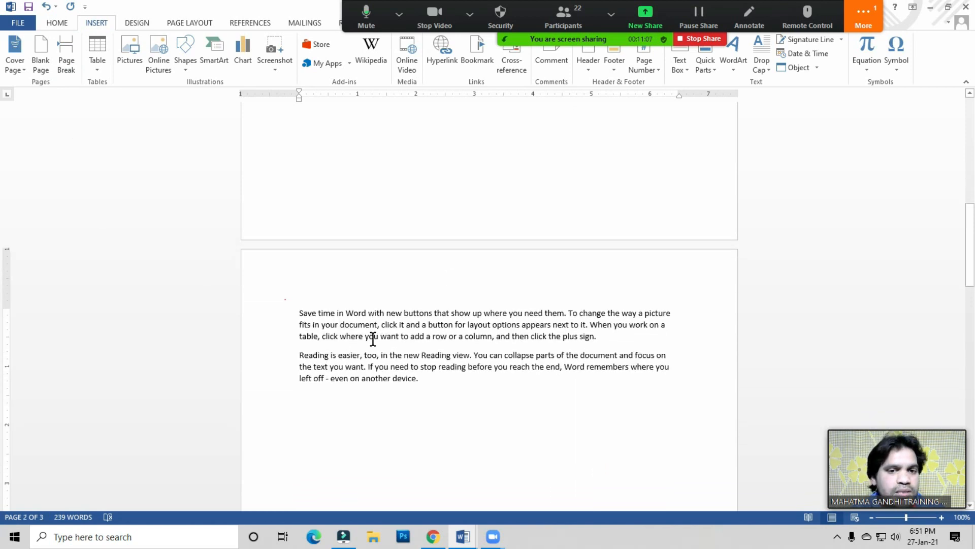
left_click(400, 313)
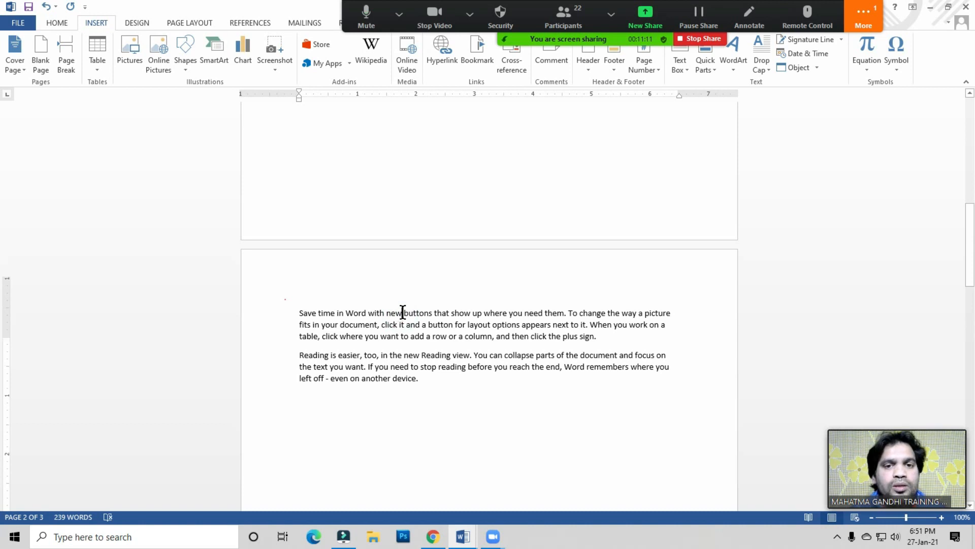
- Start a table of specified size below the first page's third paragraph, setting the number of columns to 4
scroll(403, 309, "up", 12)
left_click(406, 305)
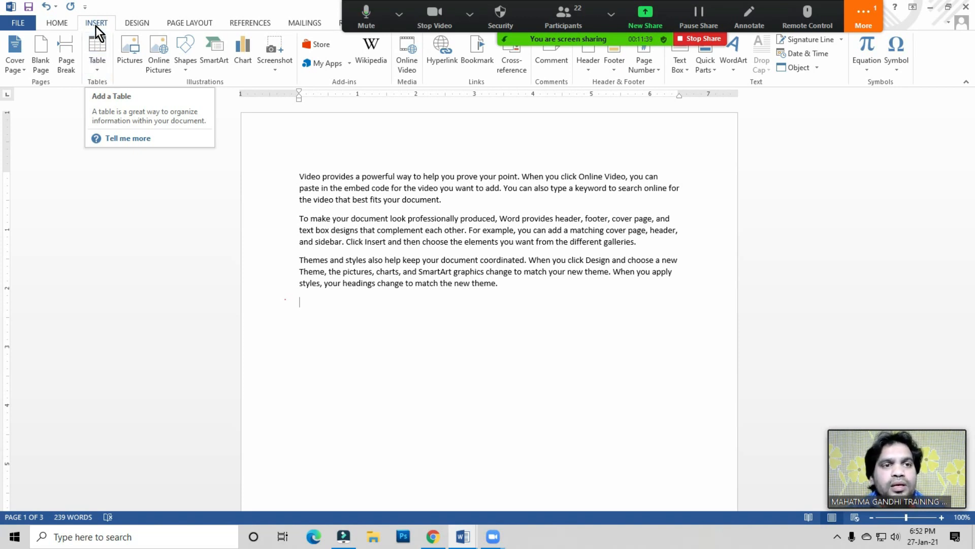
left_click(96, 72)
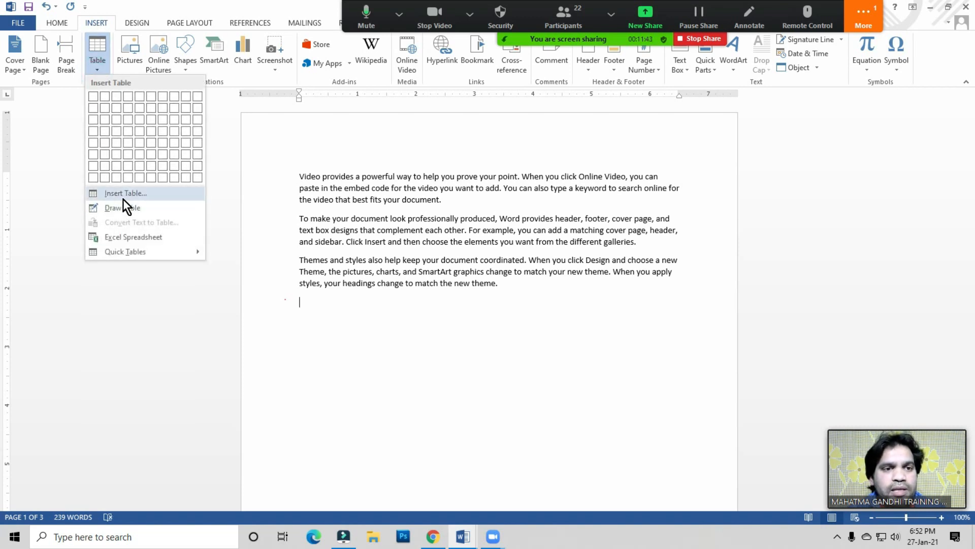
left_click(136, 193)
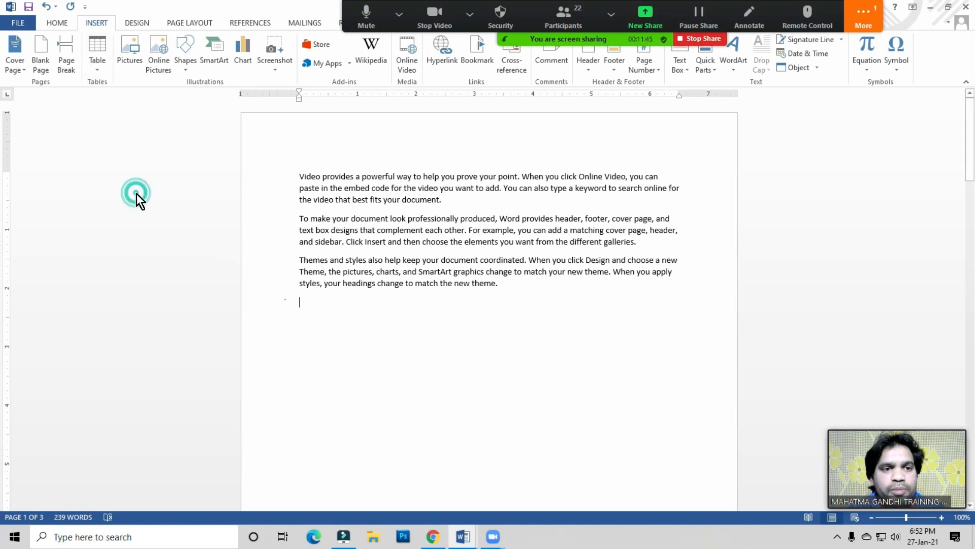
left_click_drag(387, 141, 438, 239)
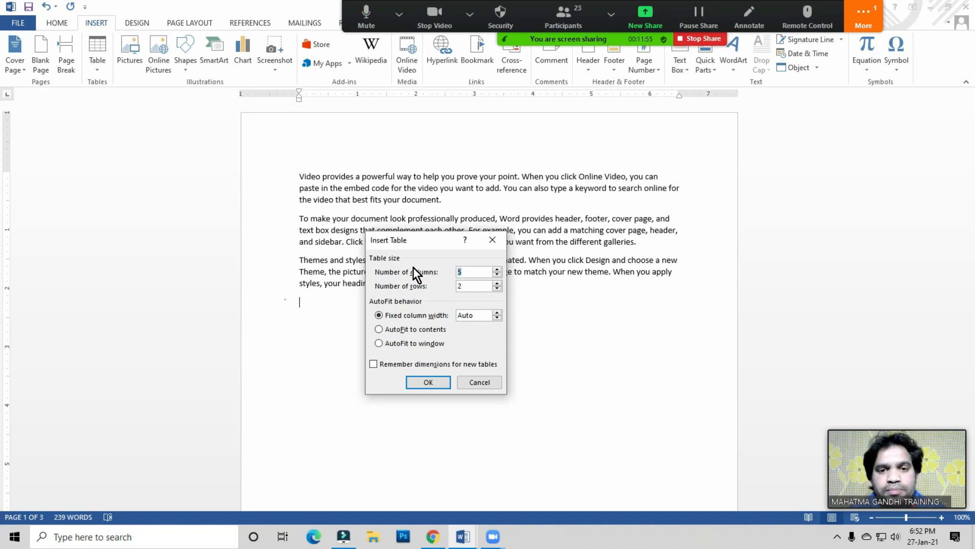
key("BackSpace")
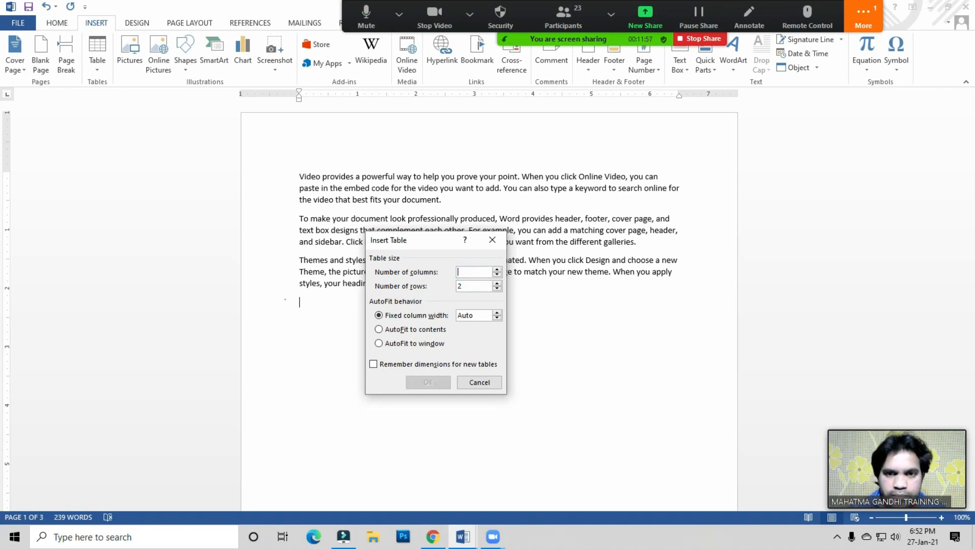
type("4")
- Set the number of rows to 6 and insert the table
double_click(477, 287)
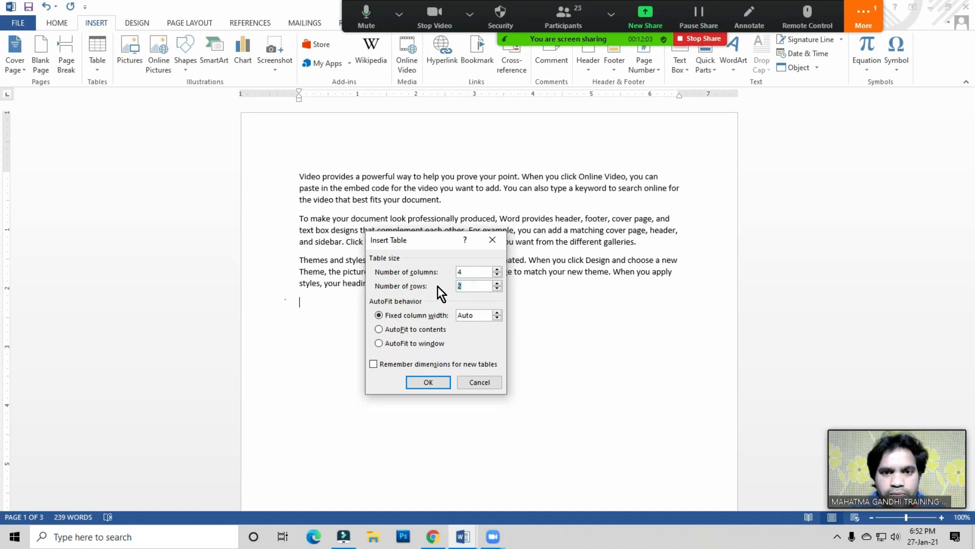
left_click(469, 271)
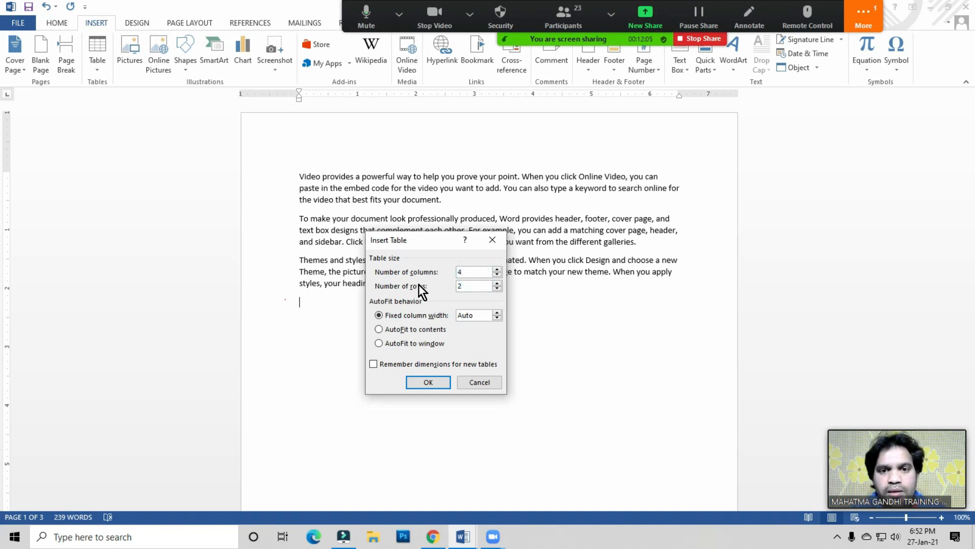
left_click(464, 272)
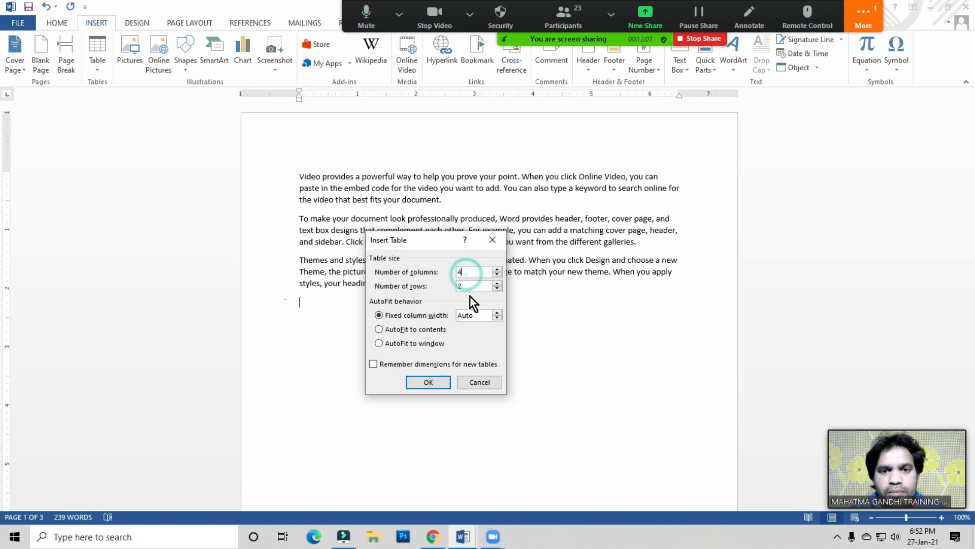
left_click(473, 286)
key("BackSpace")
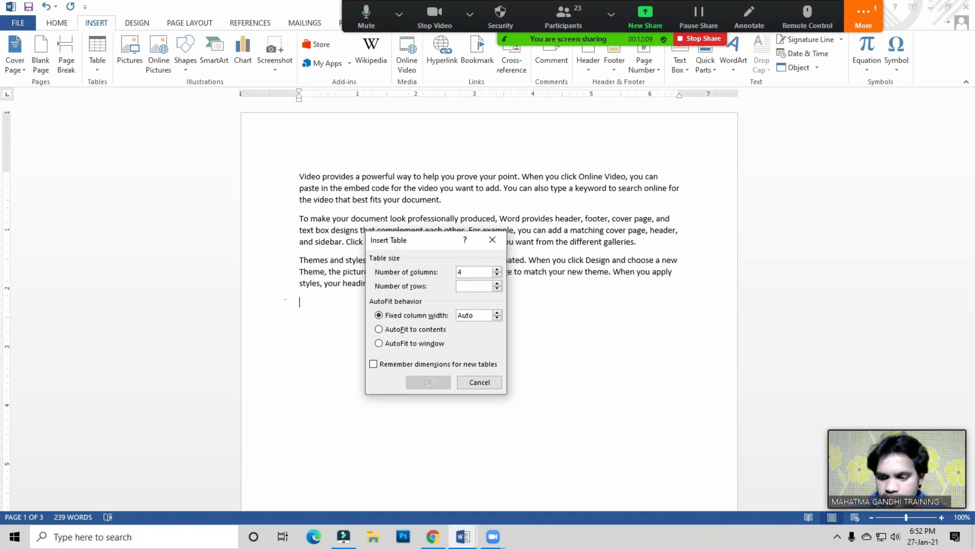
type("6")
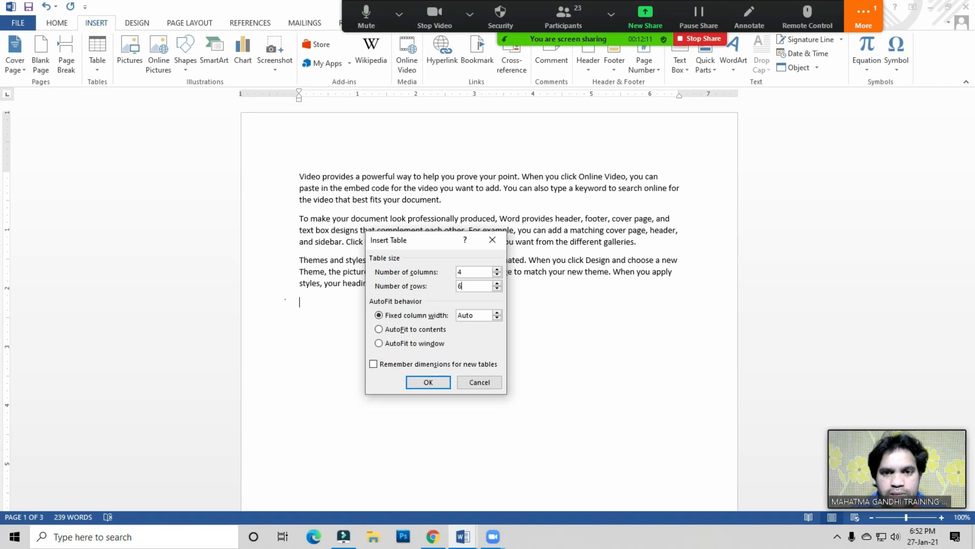
left_click(434, 386)
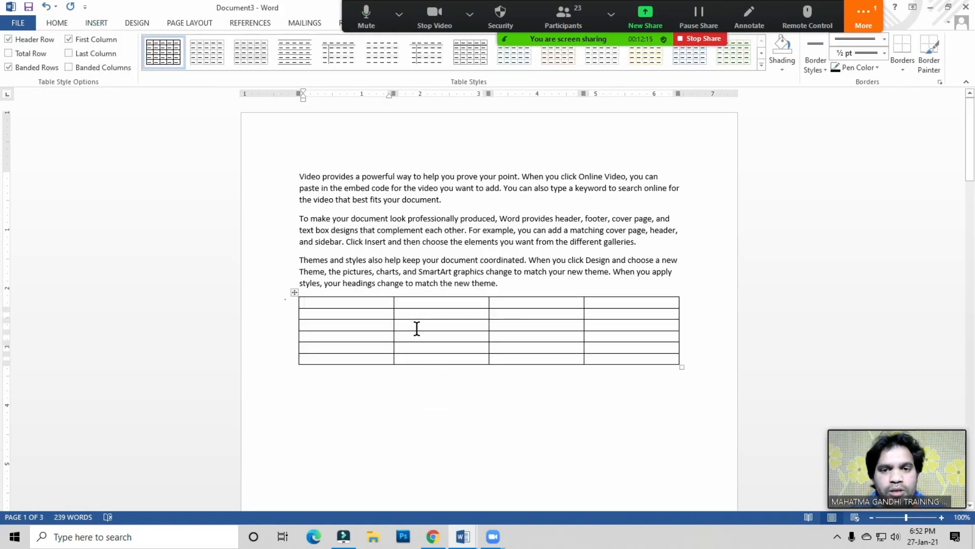
- Review the table's structure by highlighting each of its four columns in turn
scroll(355, 260, "down", 3)
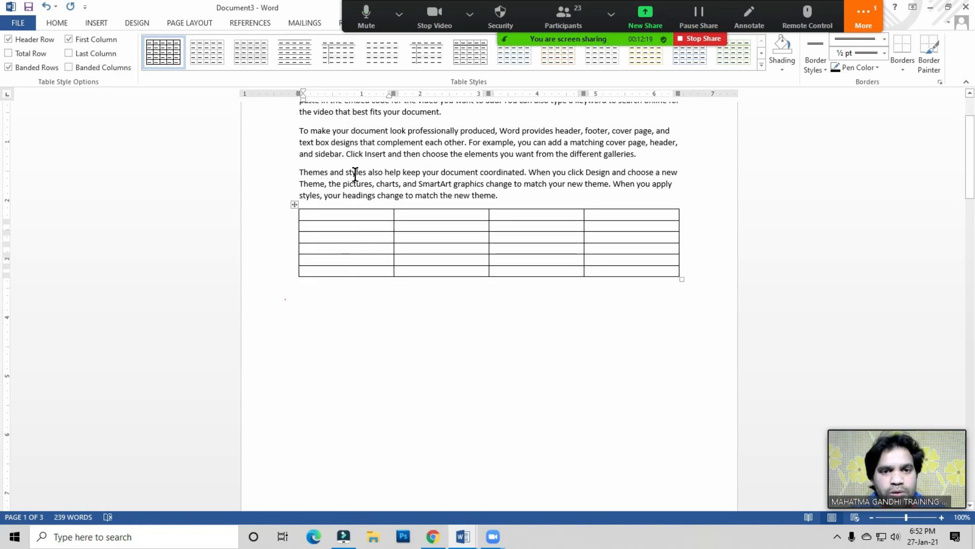
left_click_drag(354, 215, 361, 277)
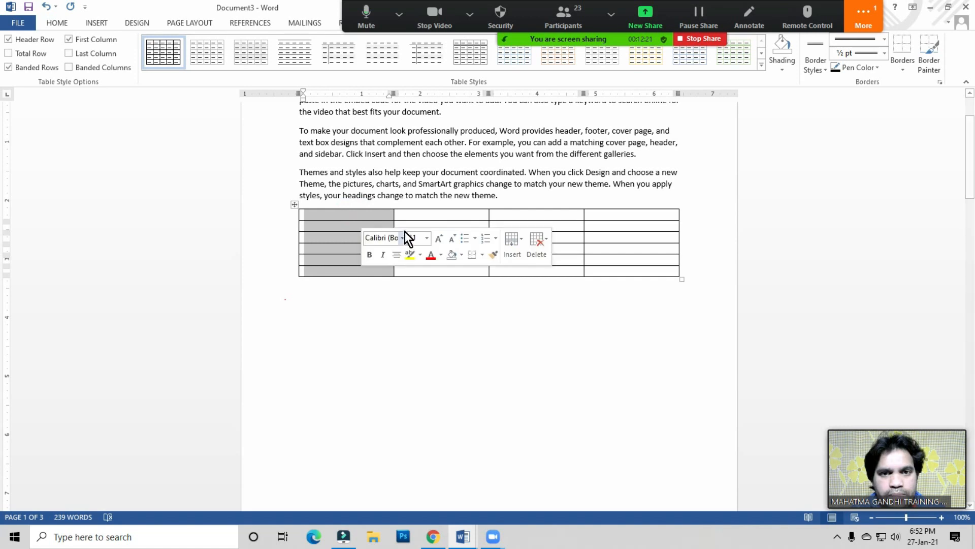
left_click_drag(409, 217, 411, 268)
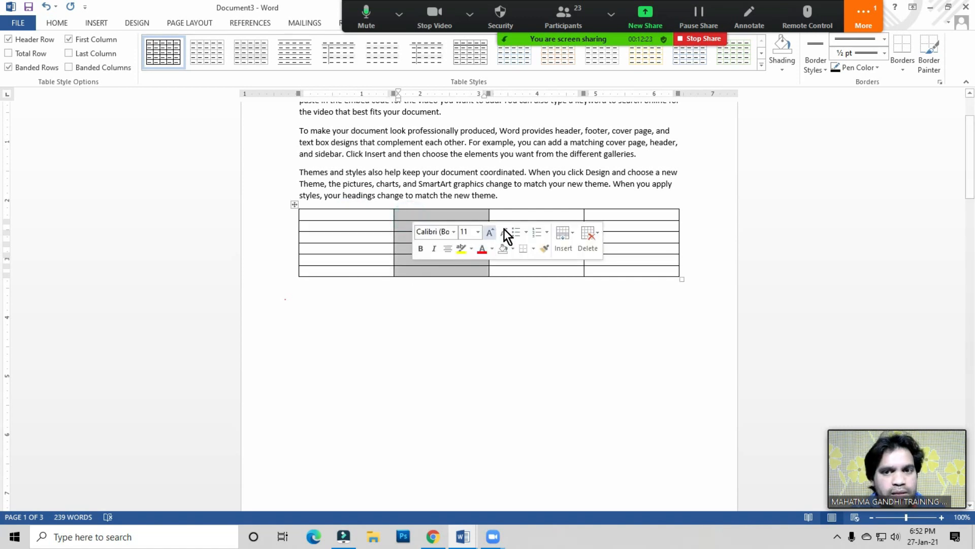
left_click_drag(509, 215, 514, 271)
left_click_drag(601, 216, 603, 266)
left_click(496, 240)
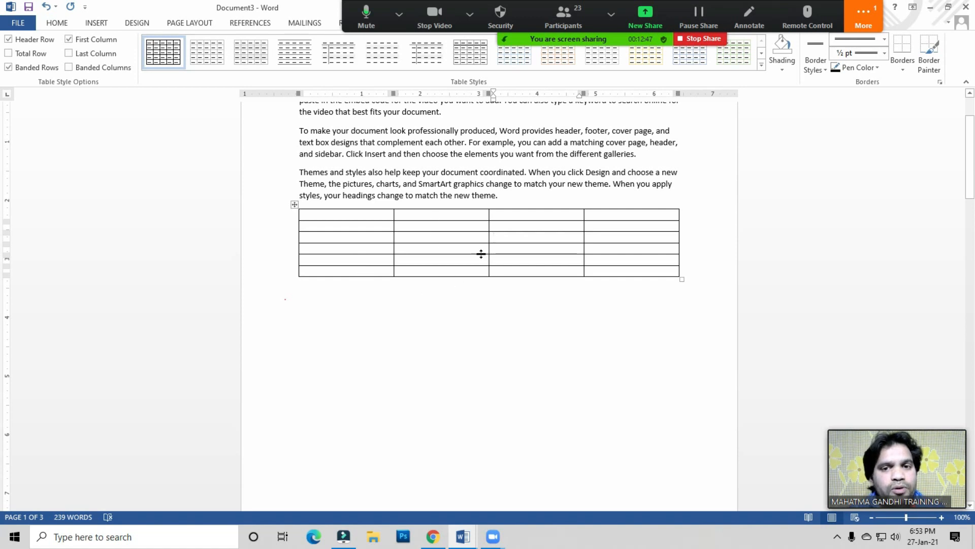
- Try moving the whole table up into the second paragraph
left_click(443, 345)
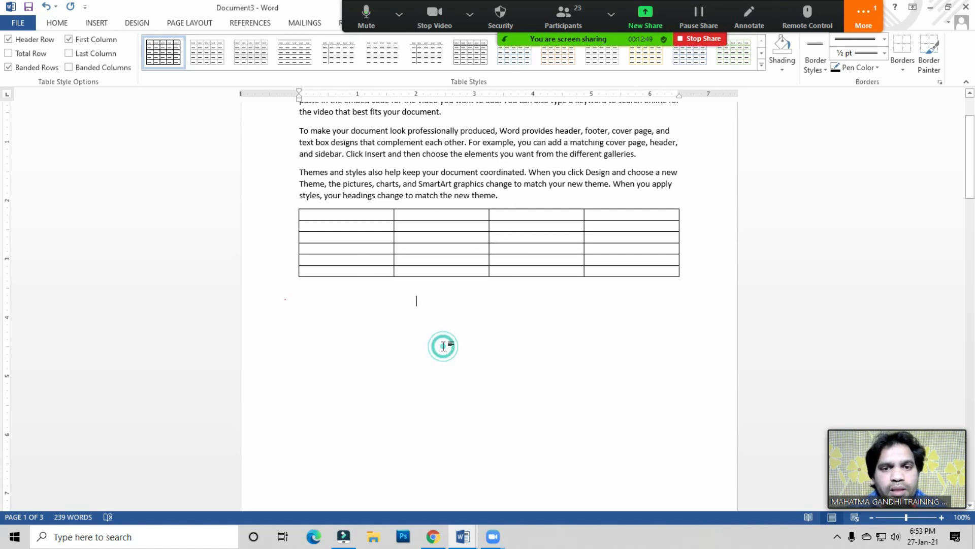
scroll(444, 346, "up", 1)
left_click(431, 246)
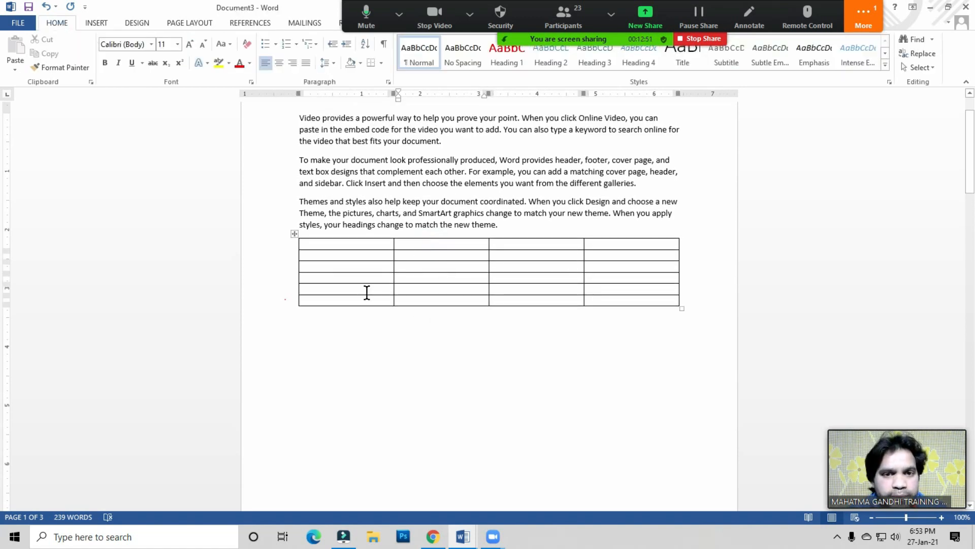
left_click_drag(294, 233, 294, 165)
- Move the meeting toolbar clear of the ribbon and undo the table's move into the second paragraph
left_click_drag(630, 9, 490, 529)
left_click(381, 230)
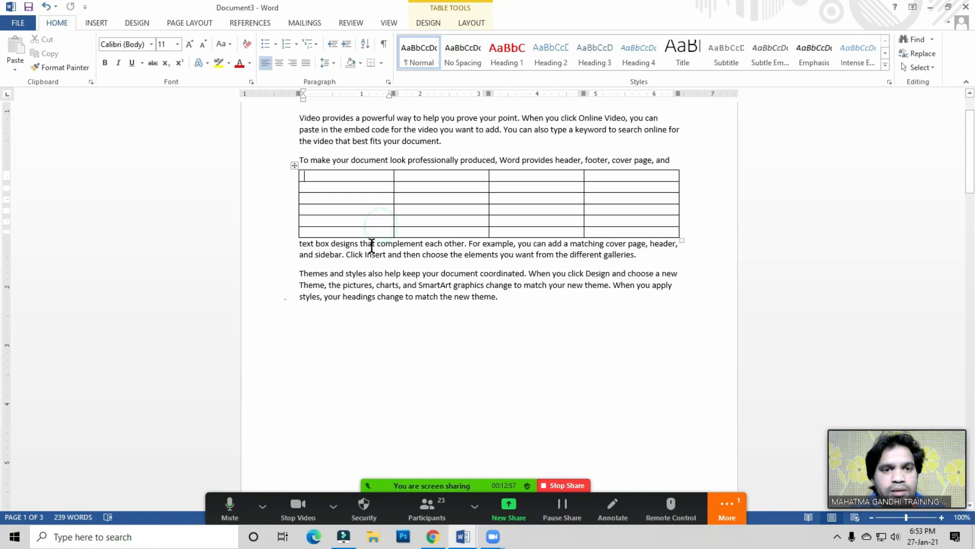
key("ctrl+z")
left_click(360, 340)
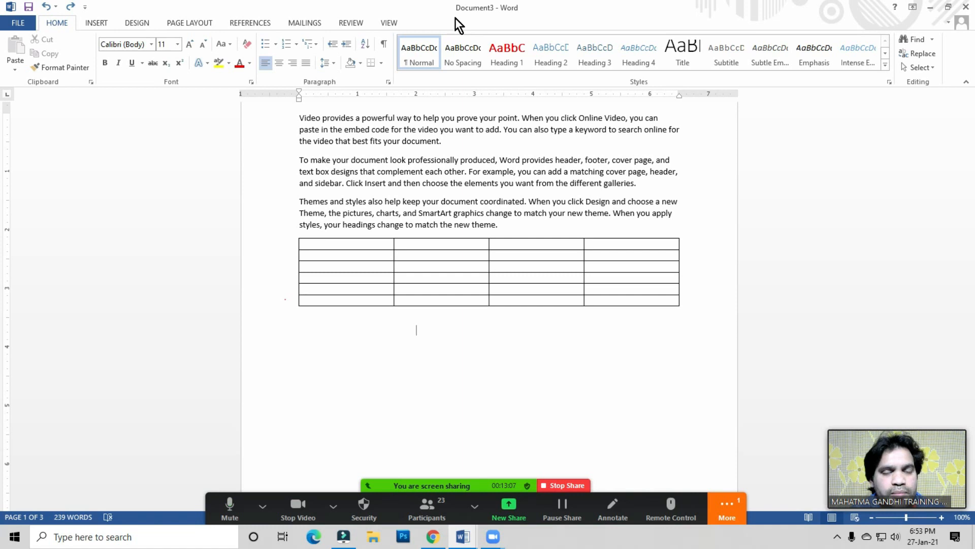
- Place the cursor in the table's first cell and view the table design and layout tools
left_click(370, 246)
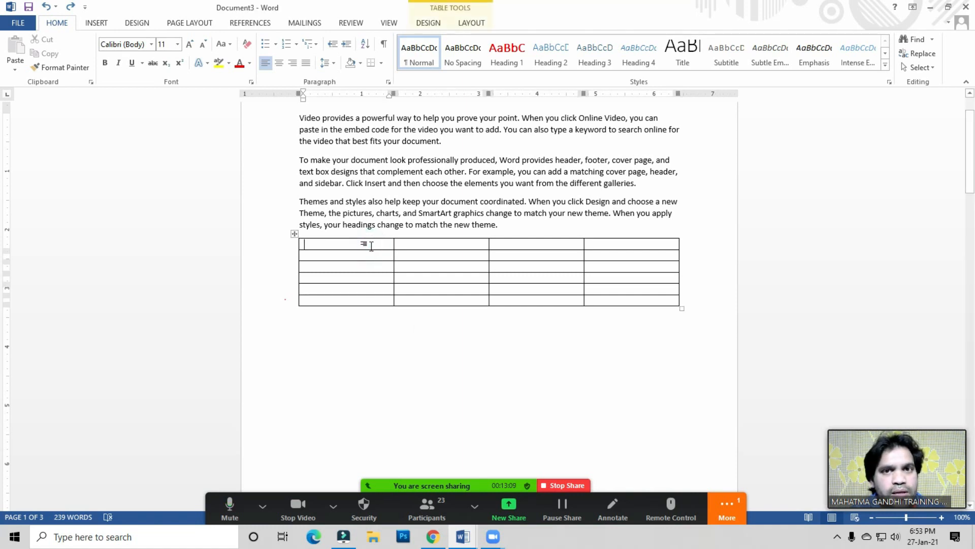
left_click(429, 22)
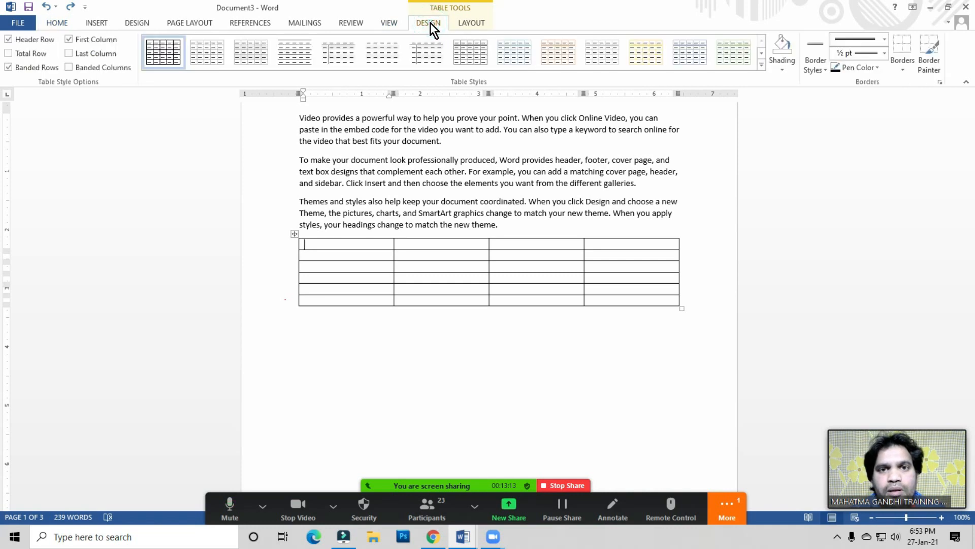
left_click(472, 24)
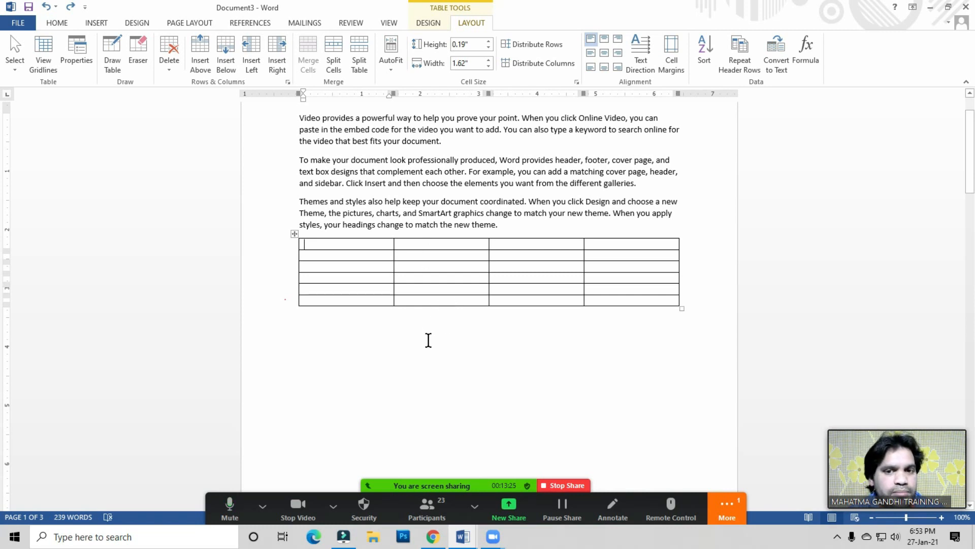
- Select the whole table and set its row height to 0.4"
left_click(294, 233)
left_click(352, 307)
left_click_drag(348, 235, 463, 269)
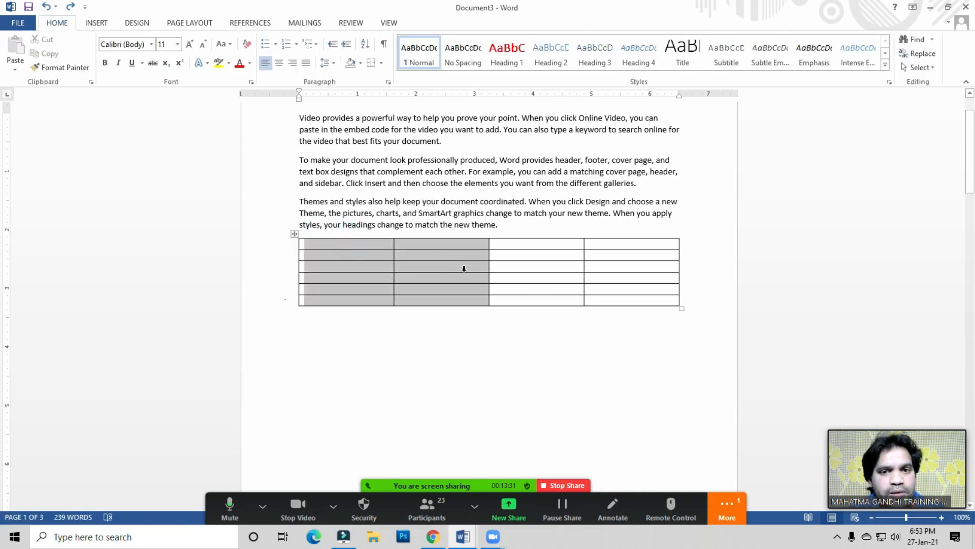
left_click(325, 263)
left_click(295, 234)
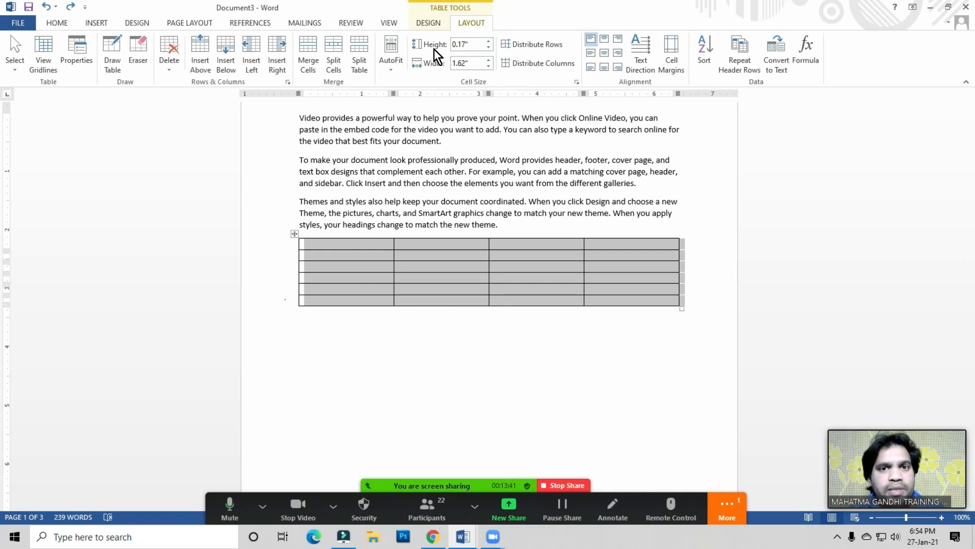
left_click(489, 41)
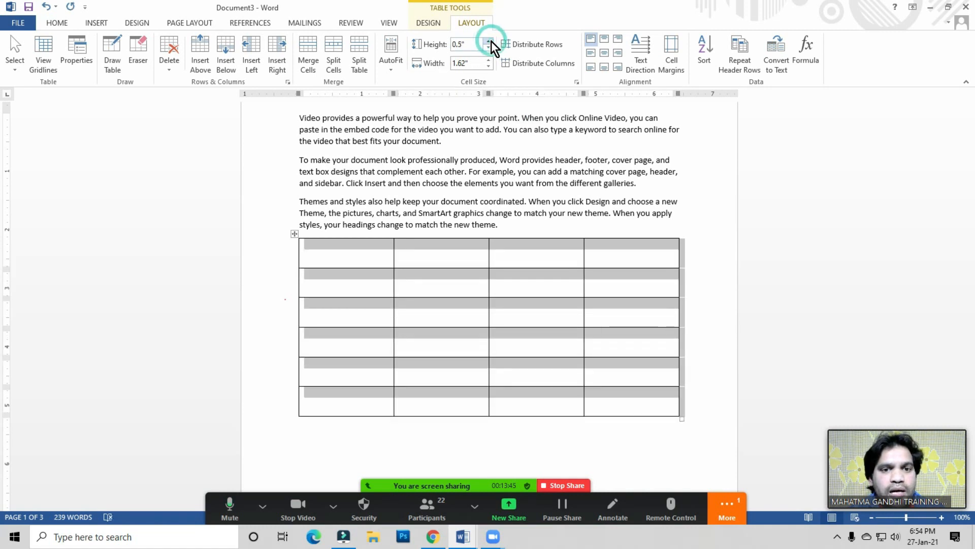
left_click(489, 49)
- Set the width of all the selected table's columns to 1.3"
left_click(491, 68)
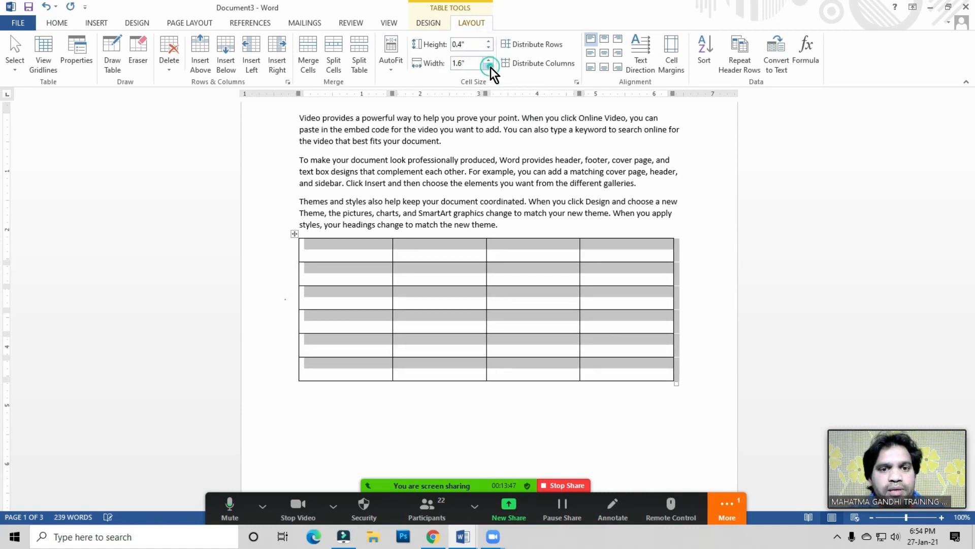
left_click(490, 69)
left_click(489, 60)
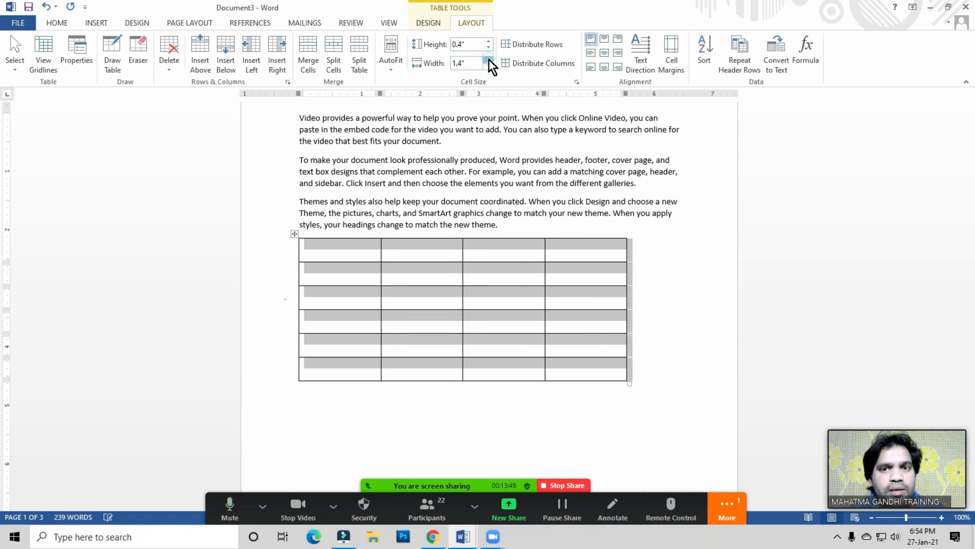
left_click(488, 67)
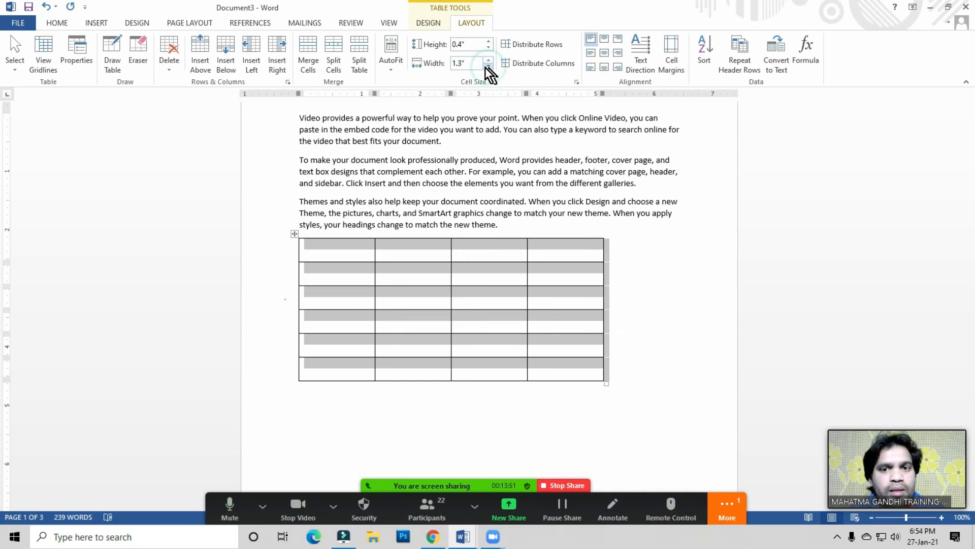
left_click(528, 249)
left_click(343, 252)
left_click(552, 254)
left_click(561, 248)
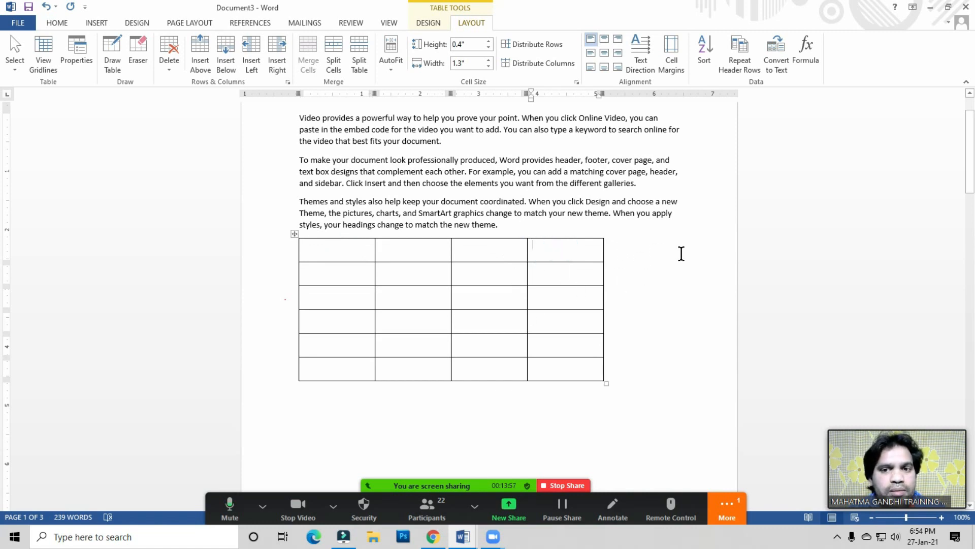
left_click(593, 255)
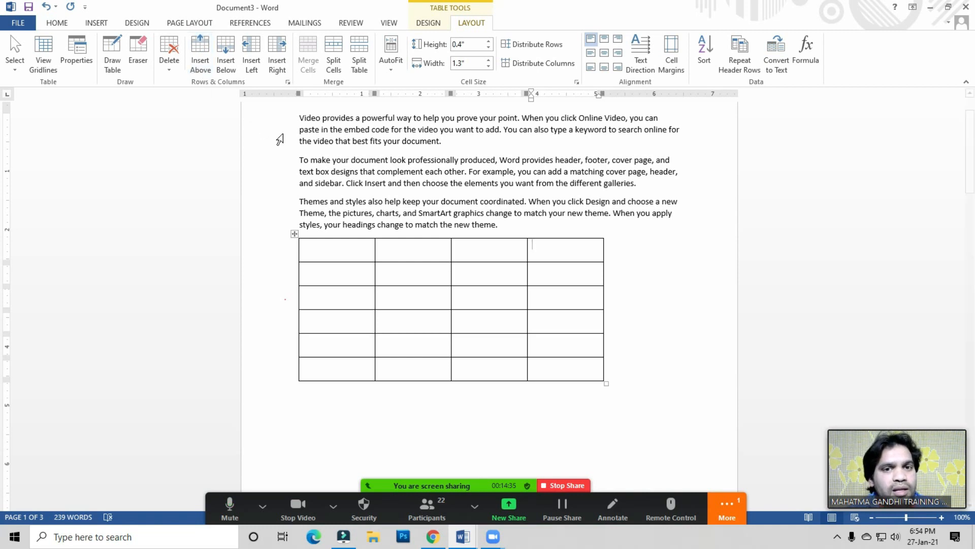
left_click(302, 141)
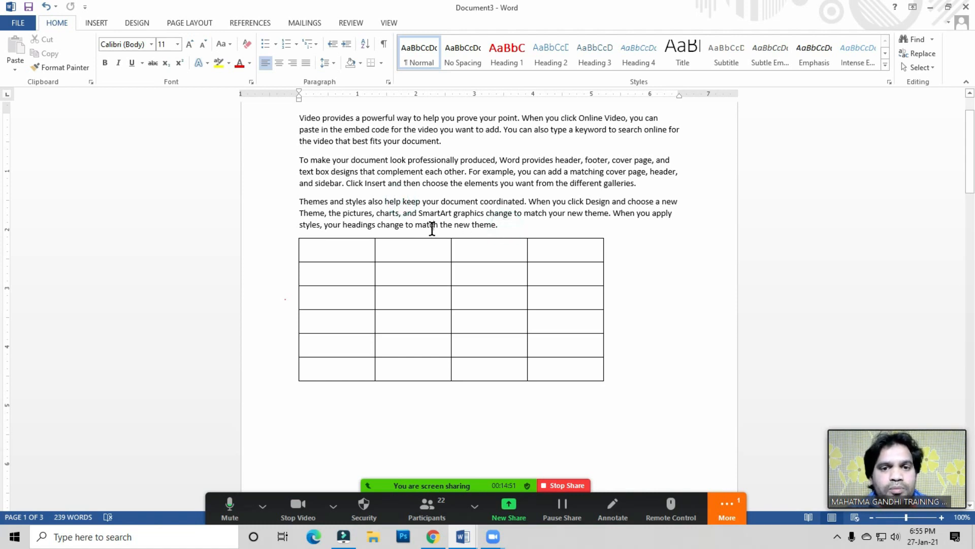
- Insert a new column to the right of the table's fourth column
left_click(555, 257)
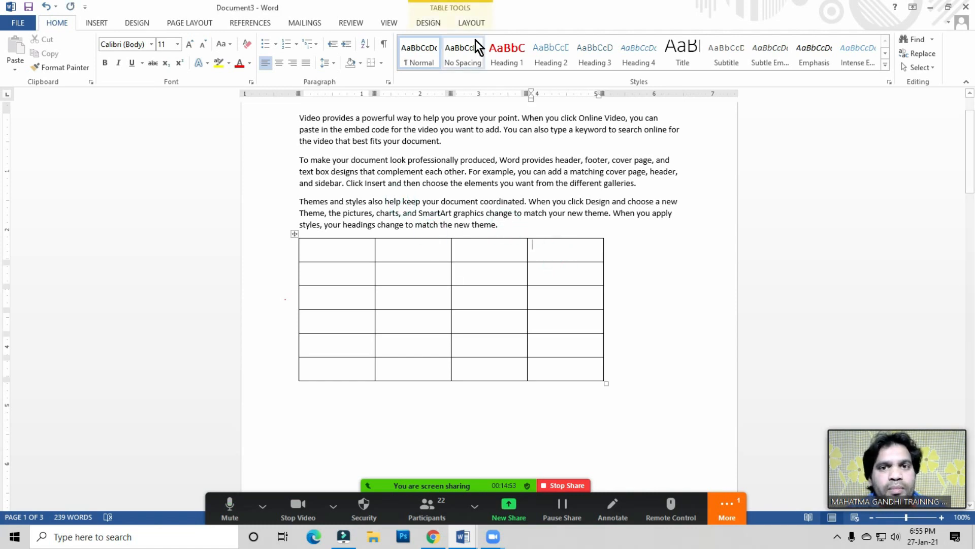
left_click(472, 23)
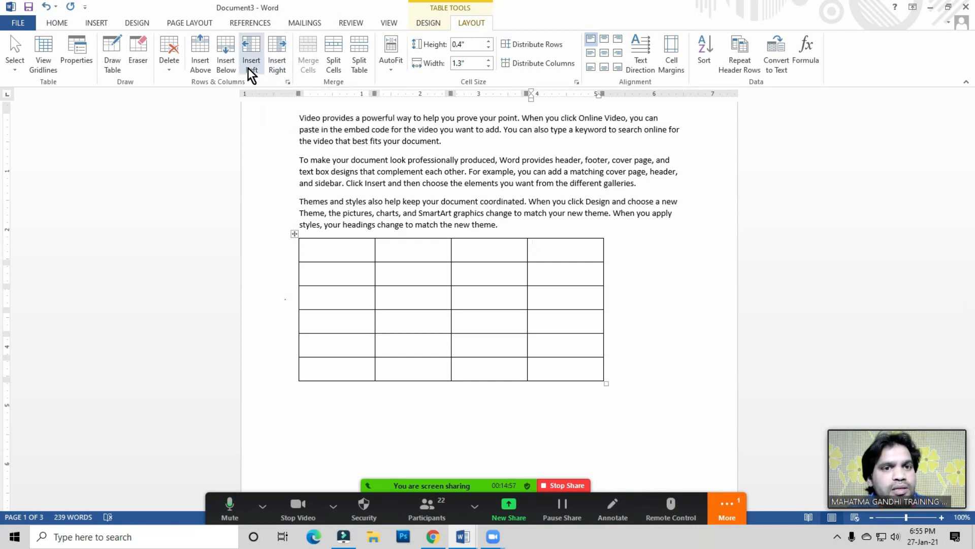
left_click(580, 251)
left_click(582, 246)
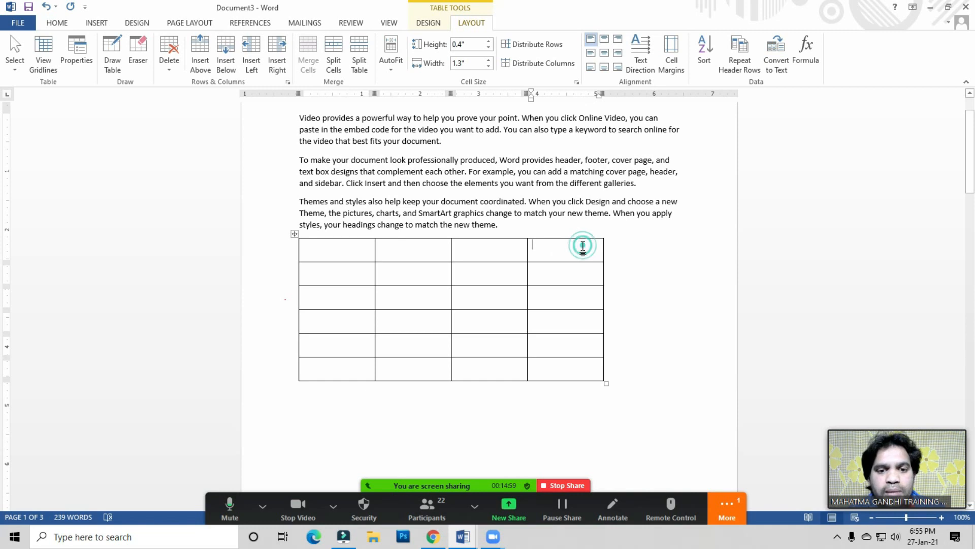
left_click(276, 59)
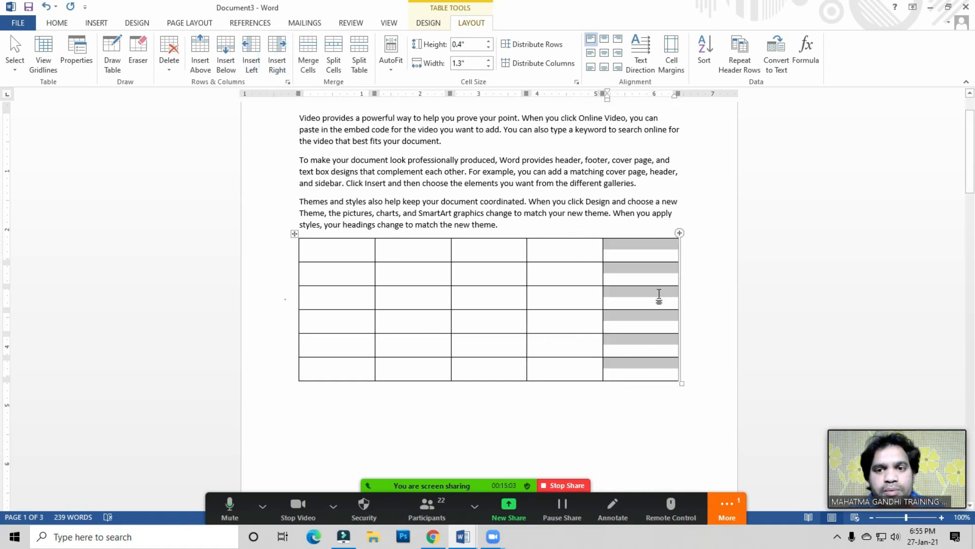
- Insert two new rows below the last row of the table
left_click(640, 372)
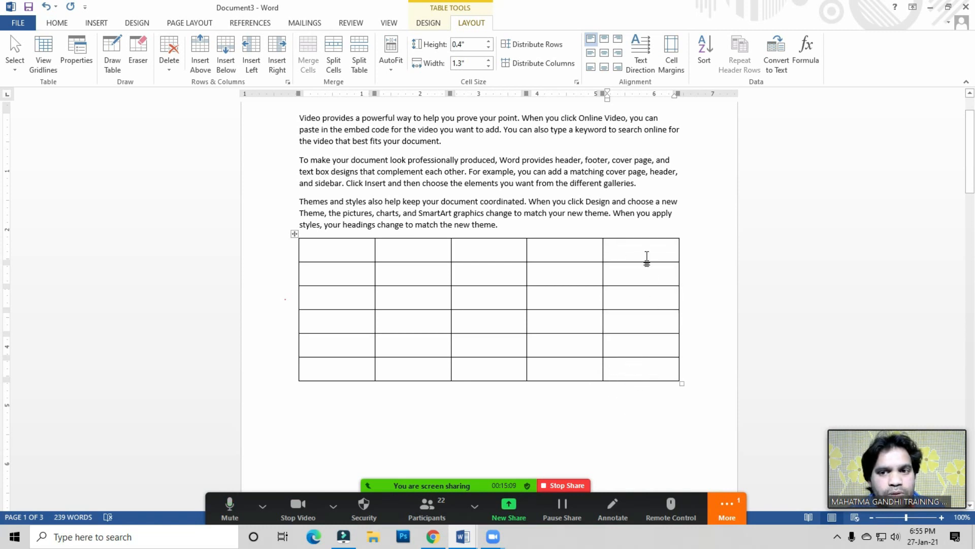
left_click(639, 372)
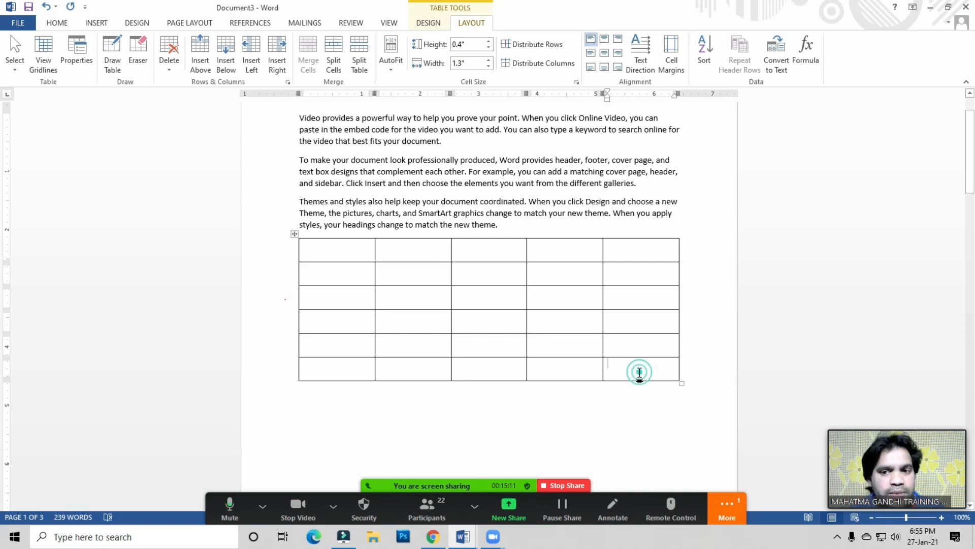
left_click(226, 68)
left_click(225, 68)
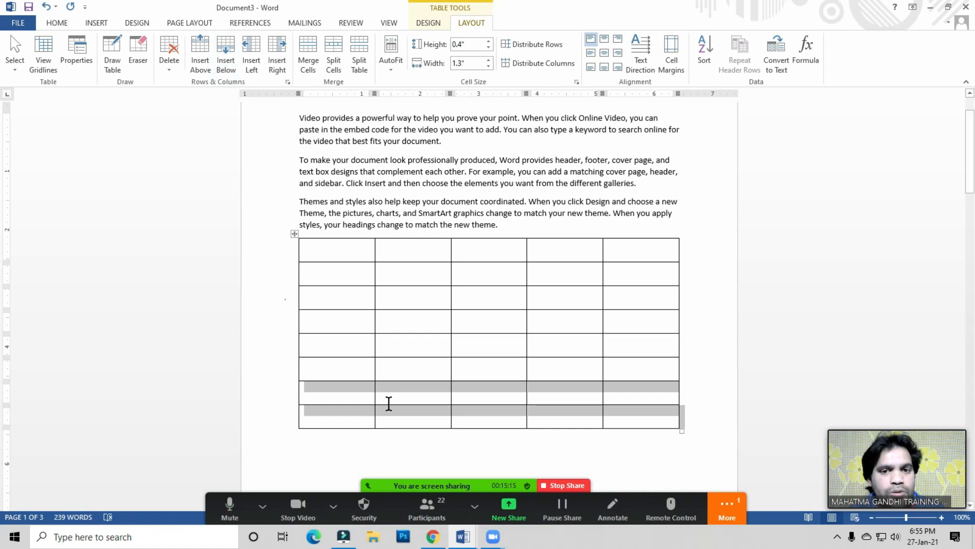
left_click(550, 325)
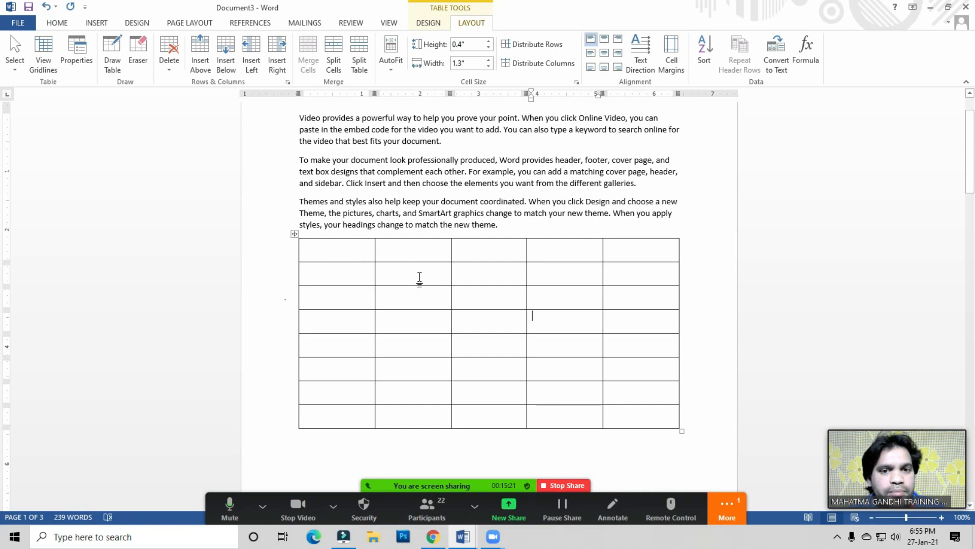
- Merge the five cells of the table's first row into one and enter the title MARKSHEET
left_click_drag(344, 253, 635, 253)
left_click(569, 252)
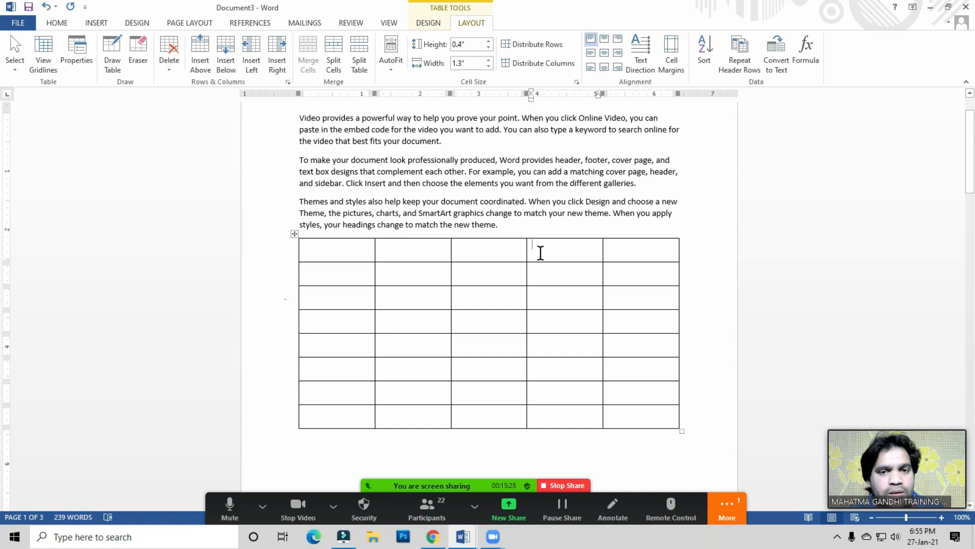
left_click_drag(348, 248, 620, 253)
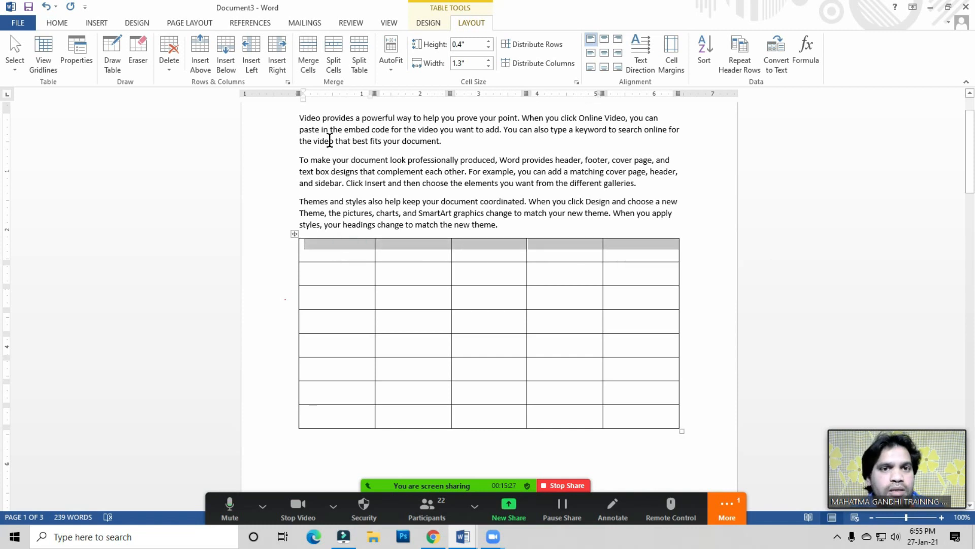
left_click(309, 65)
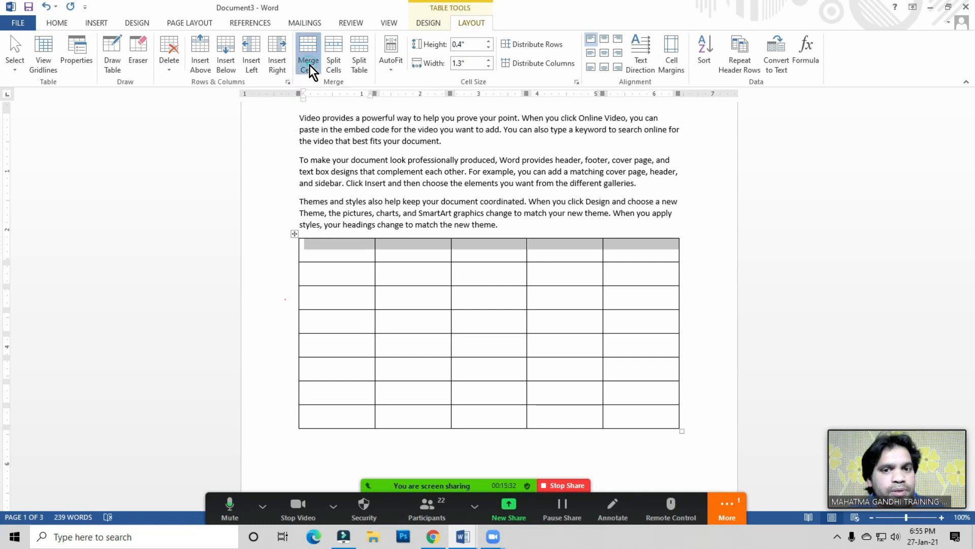
left_click(474, 245)
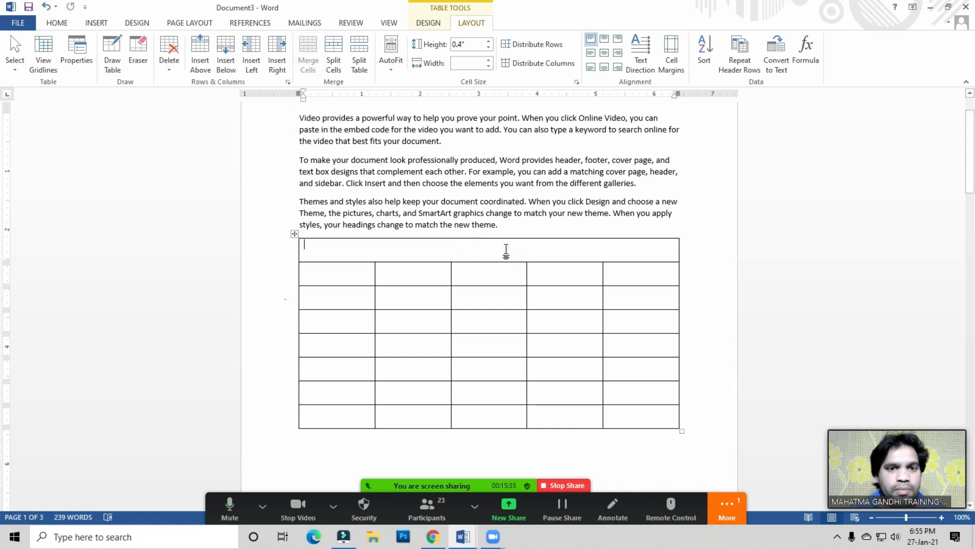
type("MARKSHEET")
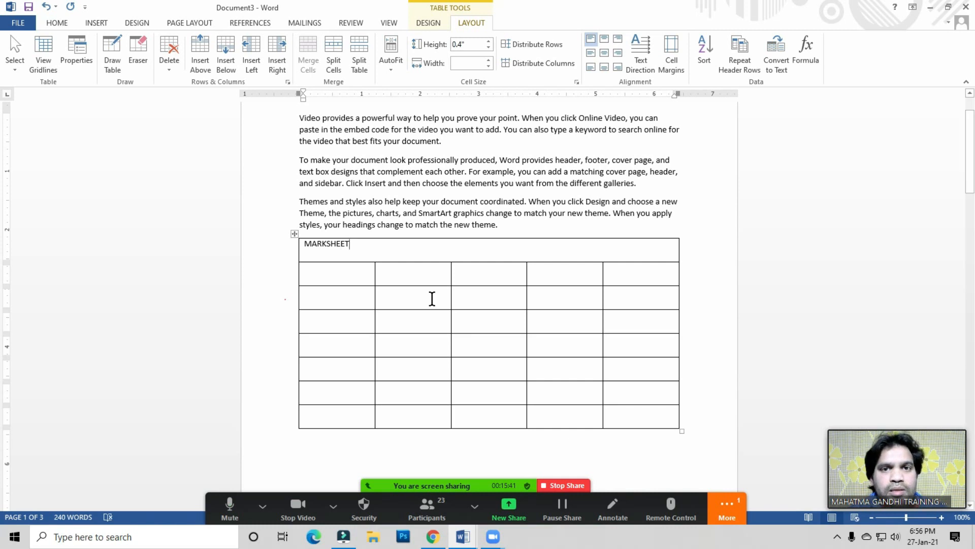
- Try centring the MARKSHEET title with paragraph alignment and set it back to left alignment
left_click(55, 23)
left_click(278, 63)
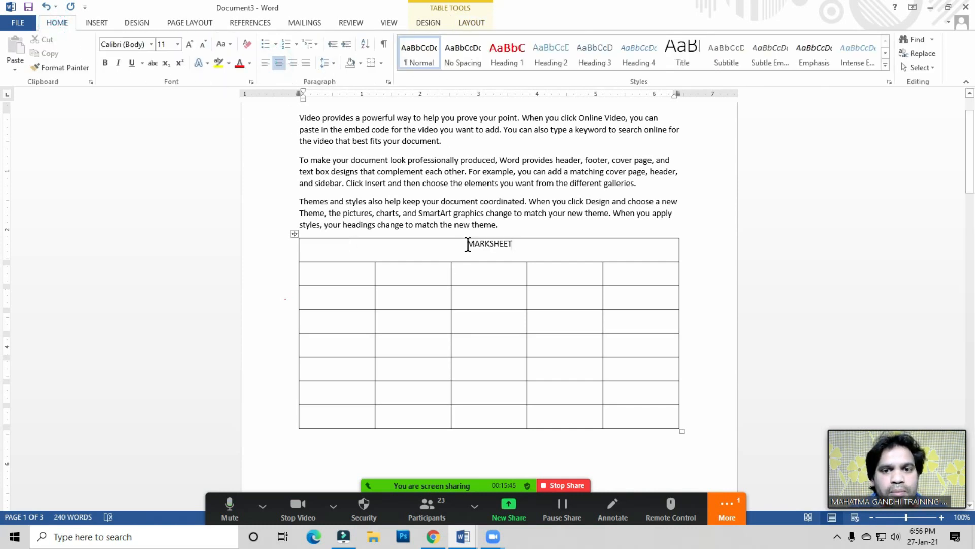
left_click(269, 65)
- Try the centred cell alignments on the MARKSHEET title and settle on centring it both horizontally and vertically
left_click(472, 23)
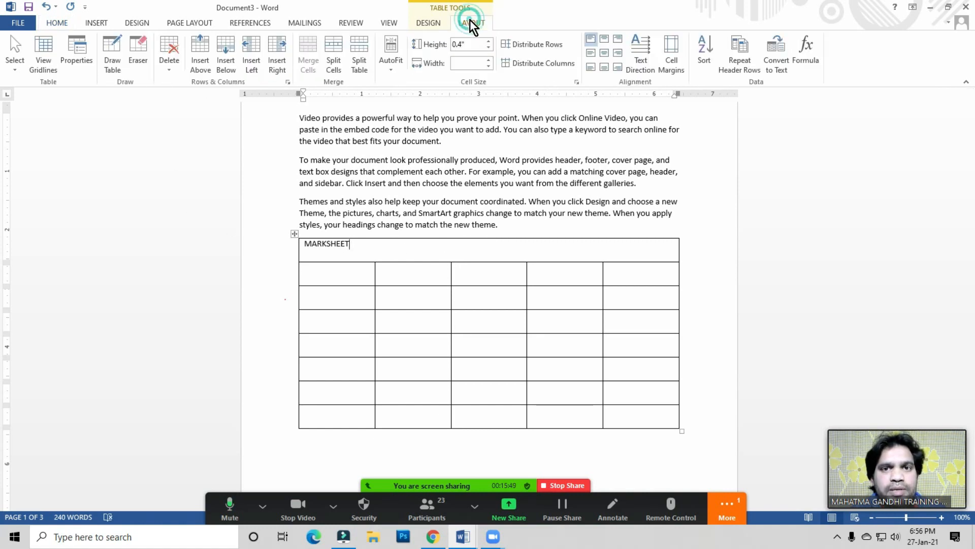
left_click(604, 54)
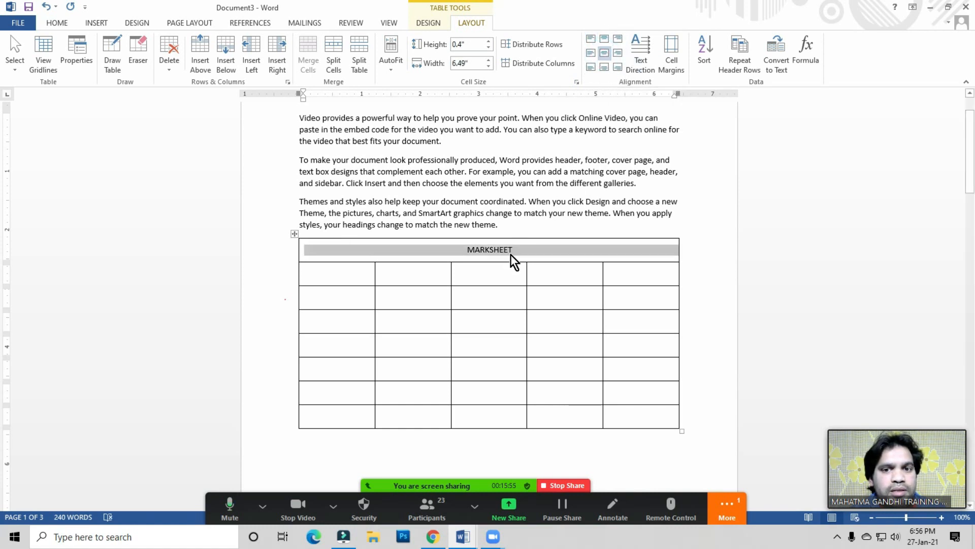
left_click(603, 39)
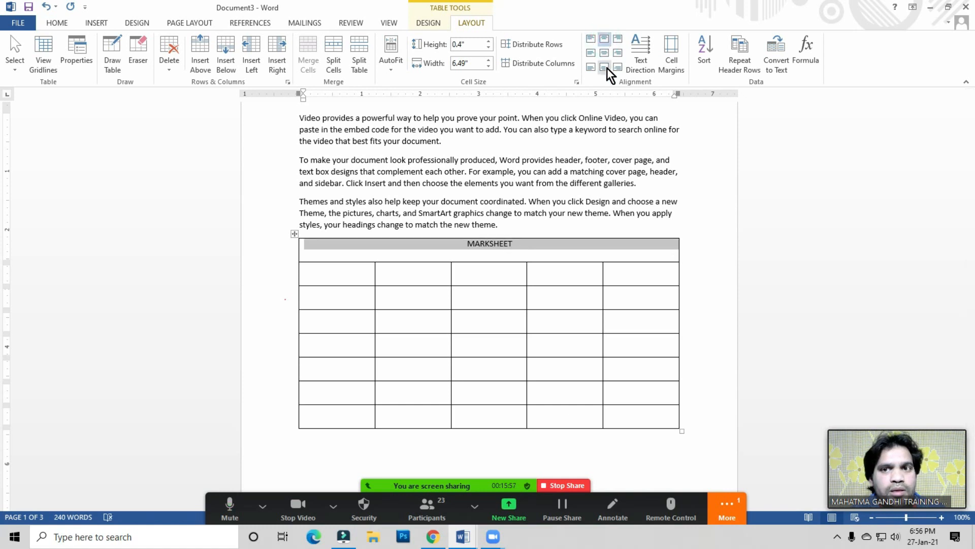
left_click(607, 68)
left_click(603, 56)
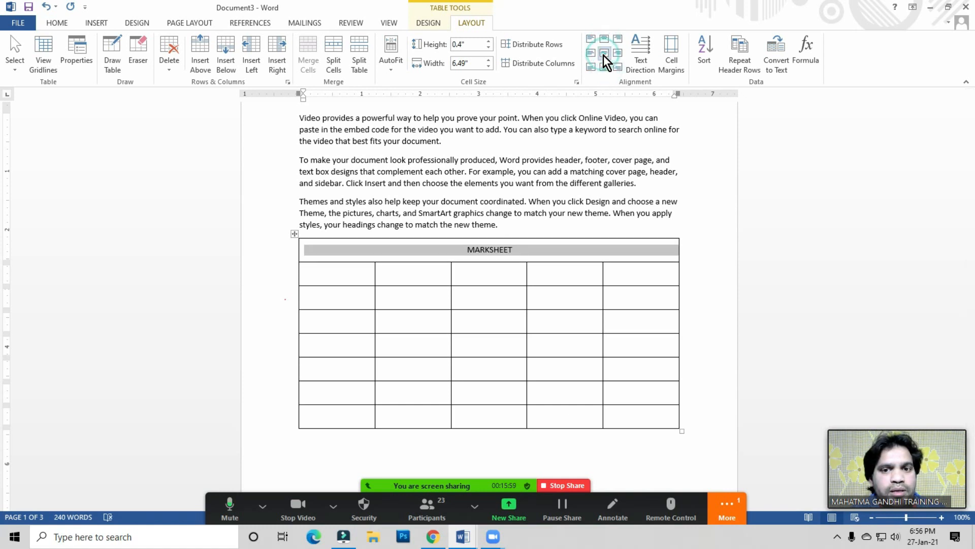
- Enlarge the MARKSHEET title text to 20 pt
double_click(538, 249)
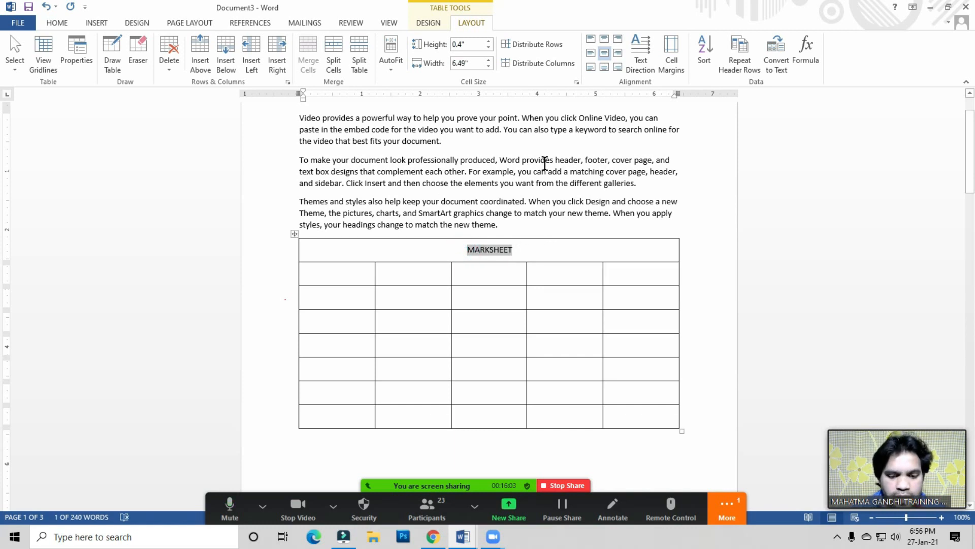
key("ctrl+shift+period")
key("ctrl+shift+period")
key("ctrl+shift+period")
key("ctrl+shift+period")
key("ctrl+shift+period")
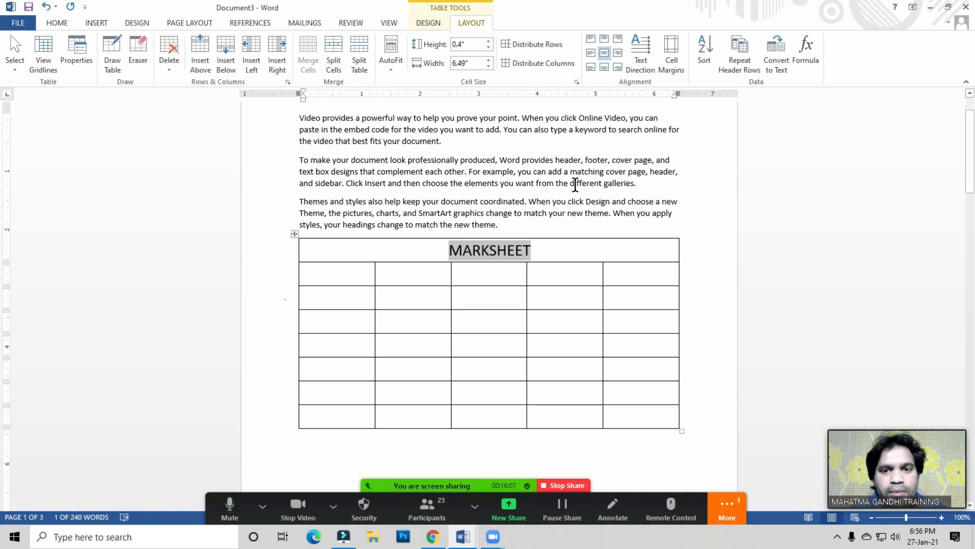
left_click(556, 247)
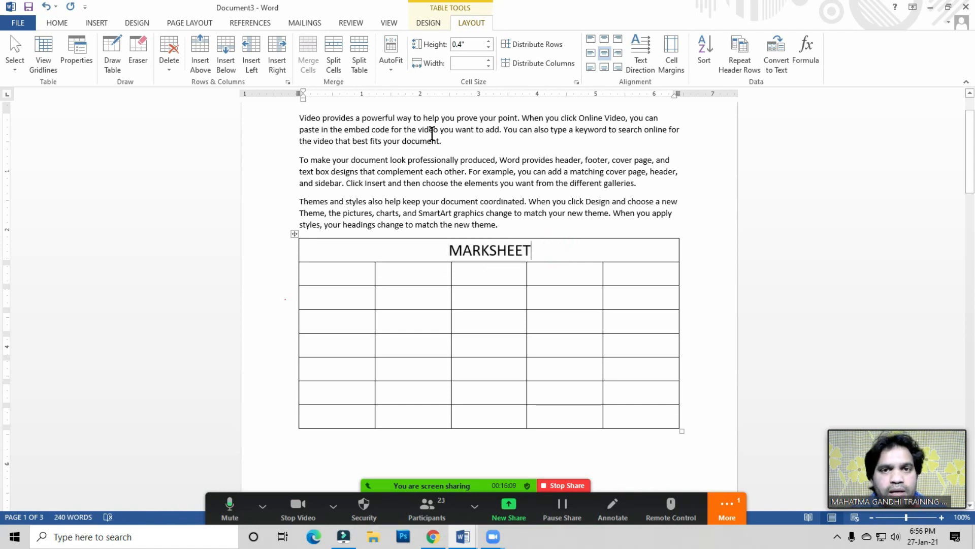
- Shade the MARKSHEET title row with a light grey theme colour
left_click(429, 22)
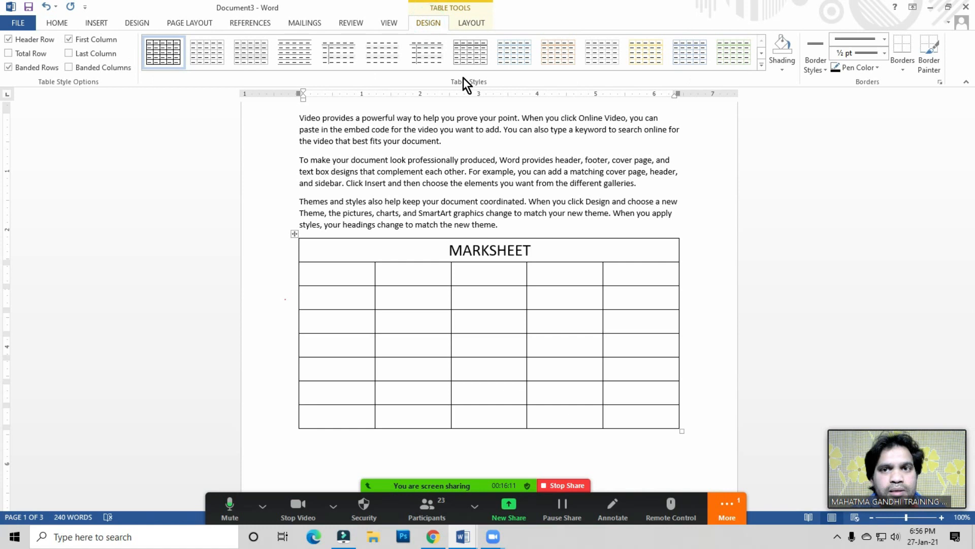
left_click(786, 70)
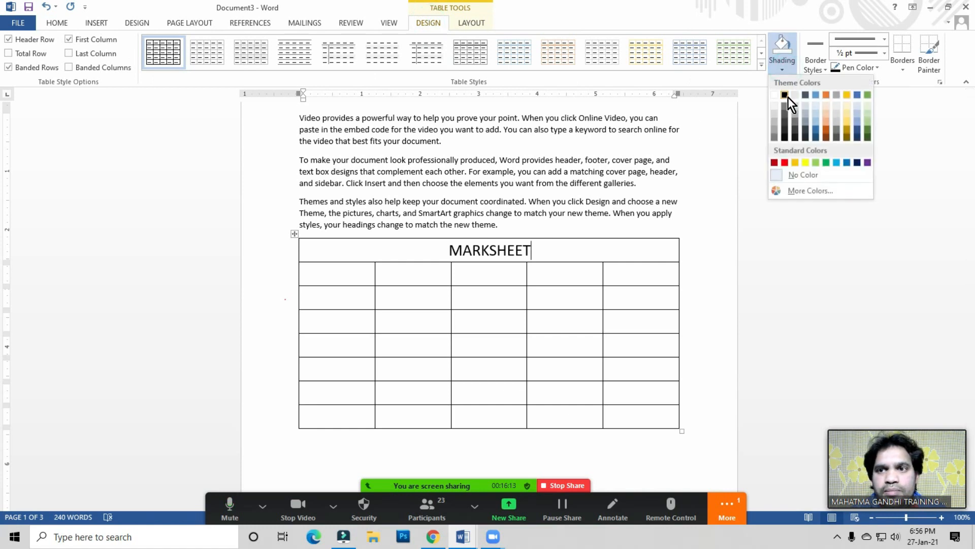
left_click(774, 115)
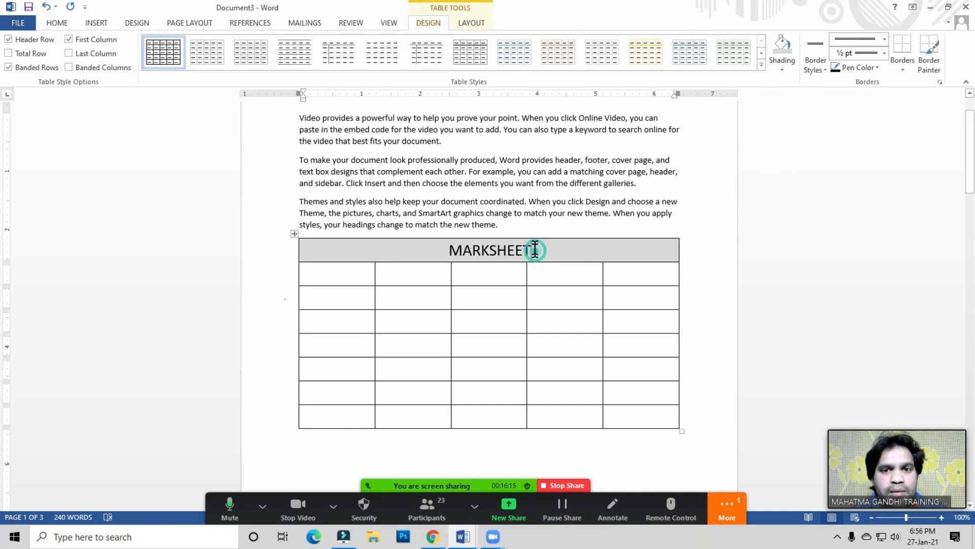
- Try a green banded list table style and a black-and-grey banded list style on the table
left_click_drag(361, 244, 640, 427)
left_click(427, 283)
left_click_drag(352, 279, 627, 421)
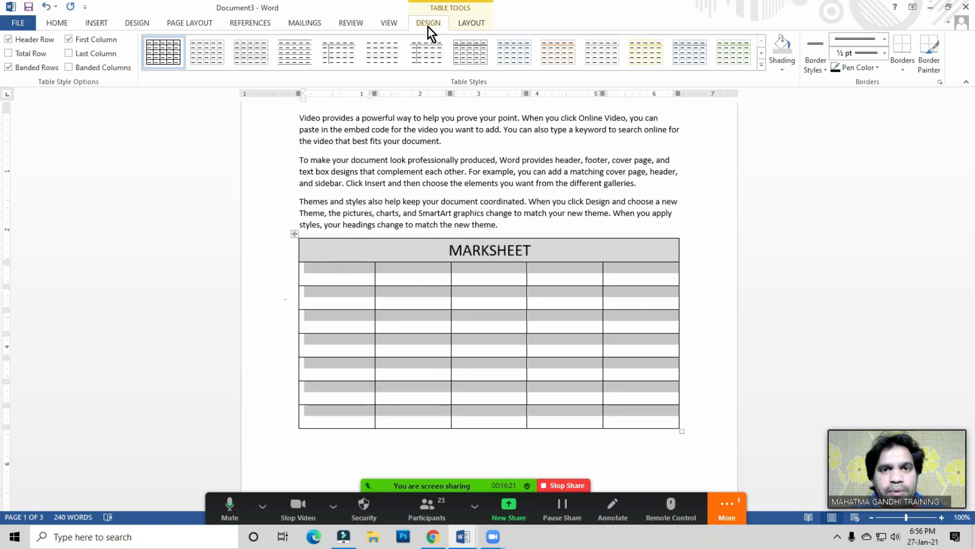
left_click(761, 65)
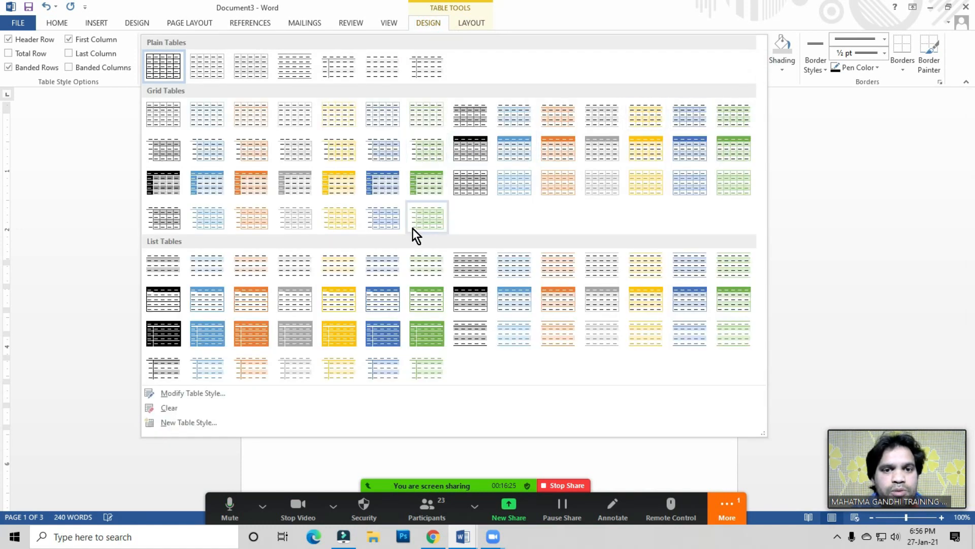
left_click(428, 267)
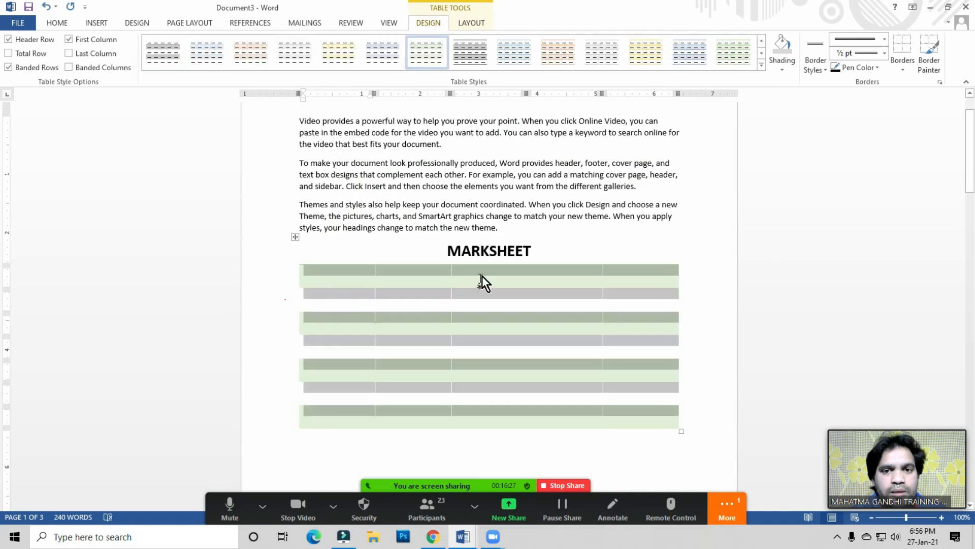
left_click(295, 236)
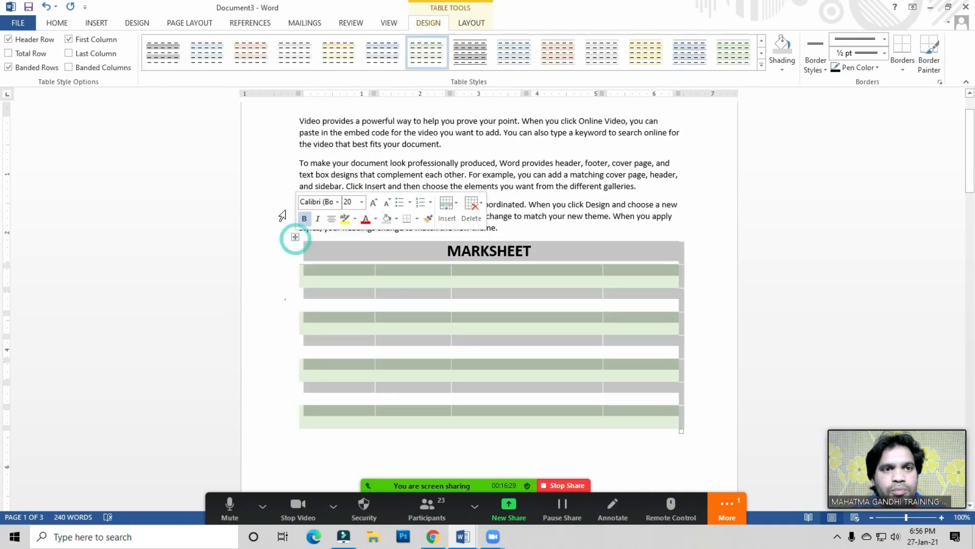
left_click(761, 65)
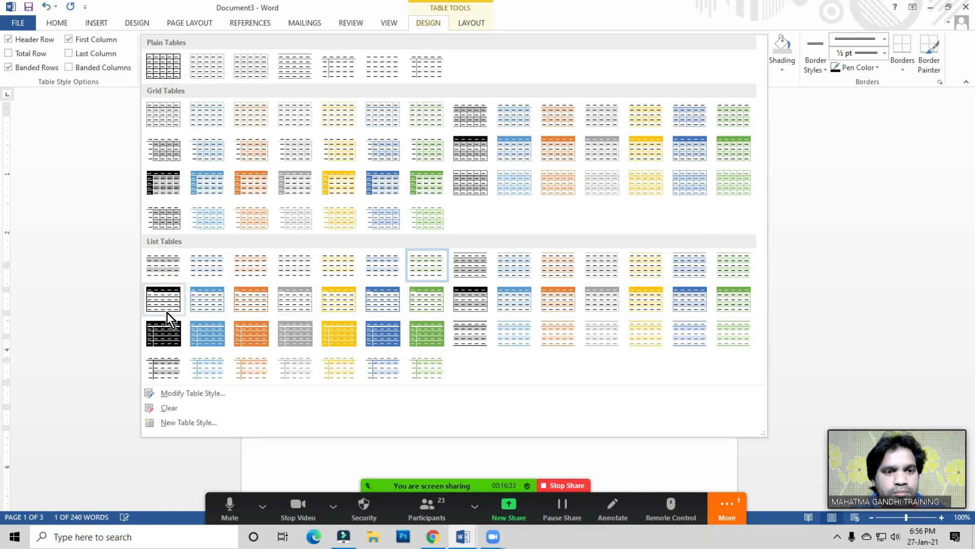
left_click(468, 337)
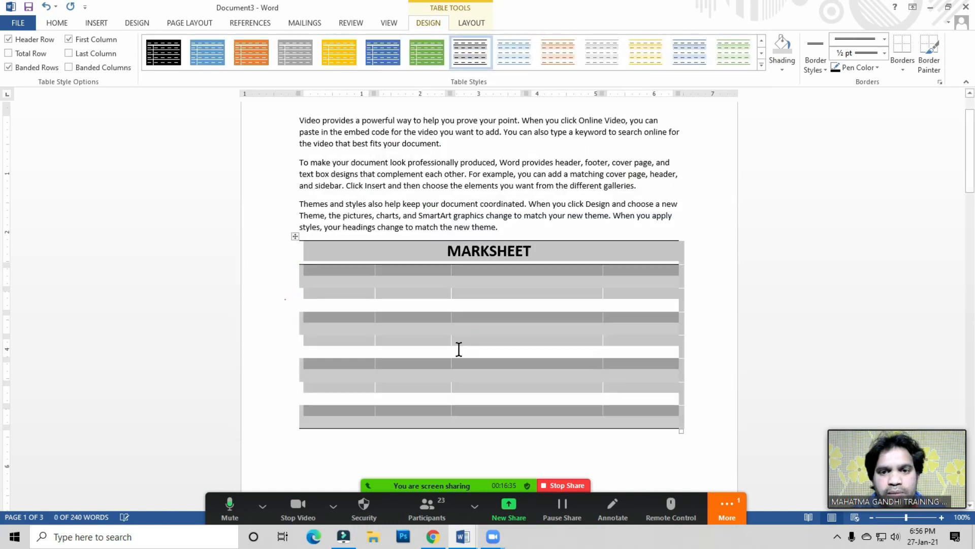
- Apply the grid table style with a black header row and grey banded rows to the MARKSHEET table
left_click(398, 282)
left_click_drag(314, 254, 591, 418)
left_click(337, 248)
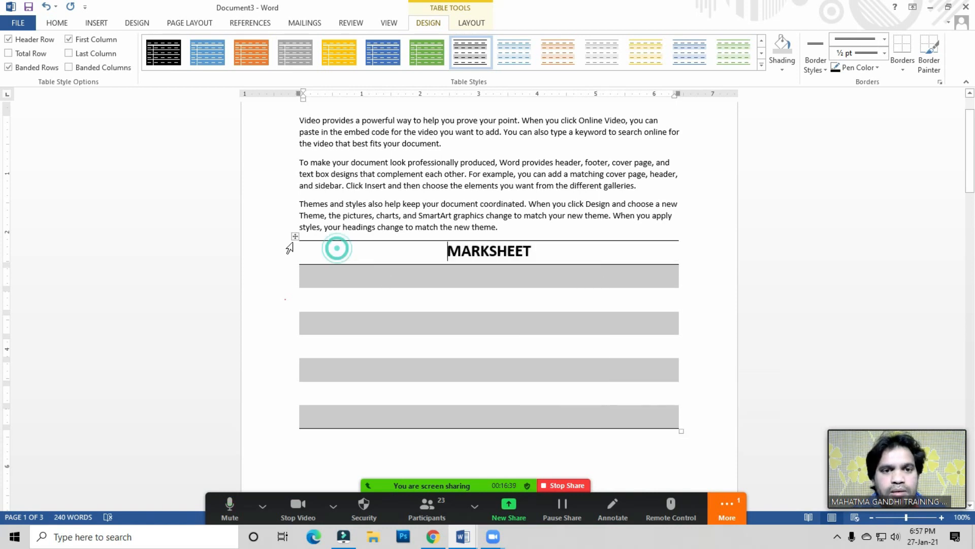
left_click(761, 64)
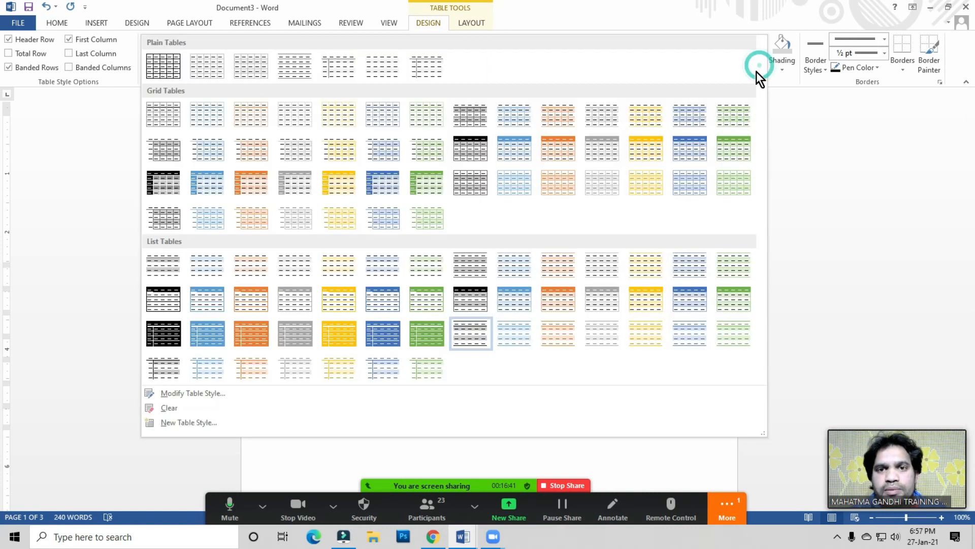
left_click(474, 154)
left_click(472, 278)
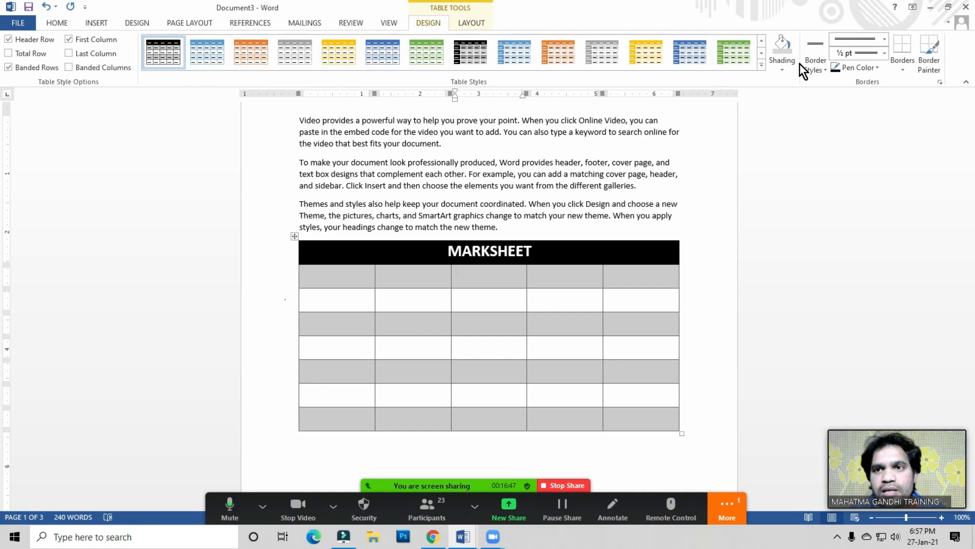
- Delete the last three rows of the MARKSHEET table and place the cursor in the bottom row's second cell
left_click(474, 24)
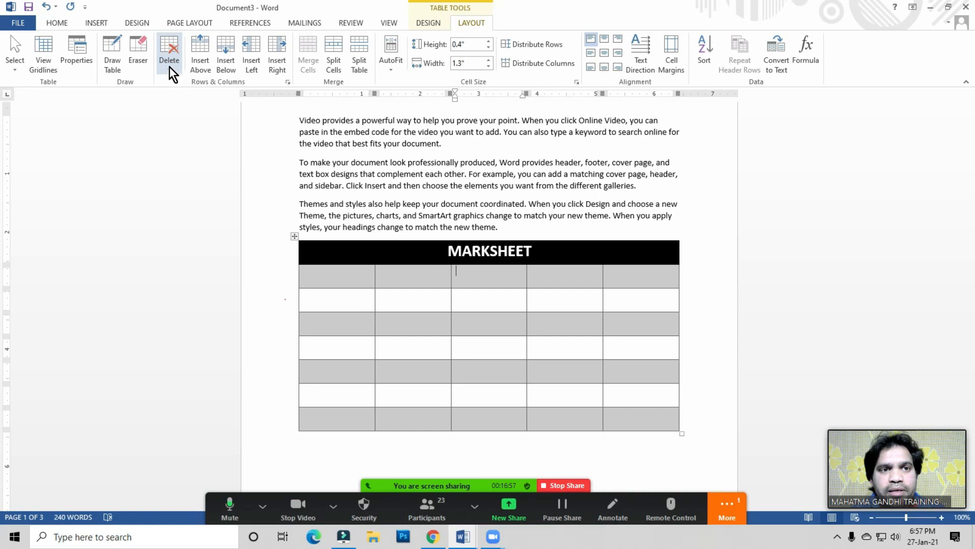
left_click(535, 304)
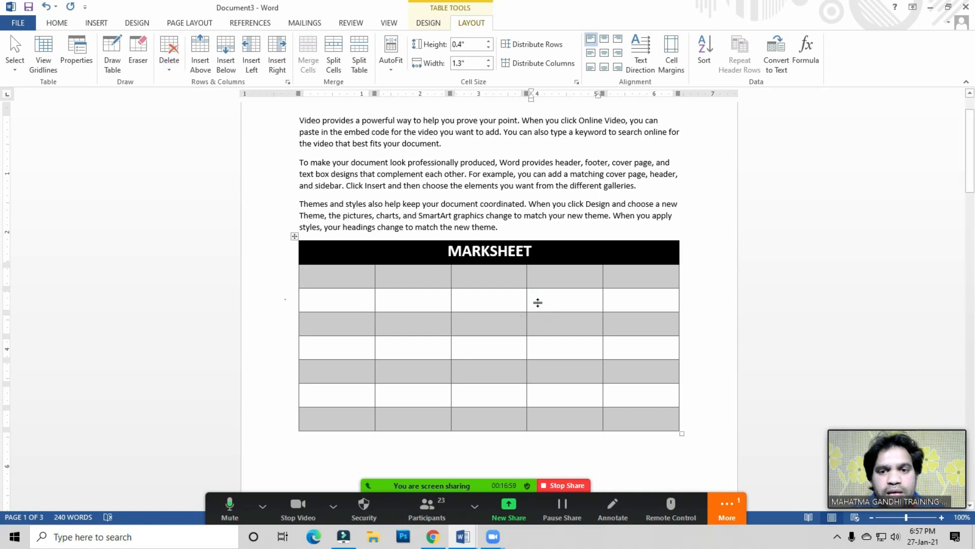
scroll(374, 361, "down", 2)
left_click_drag(328, 306, 648, 369)
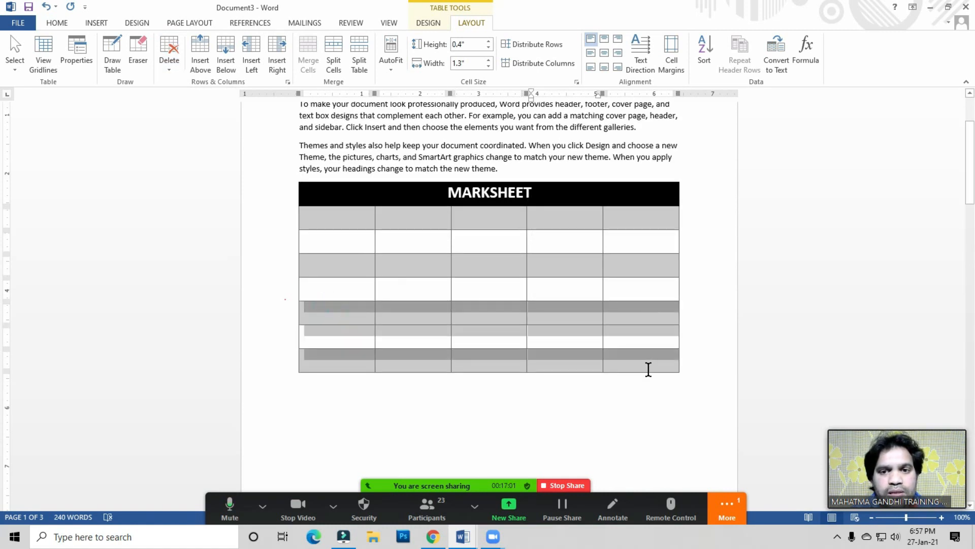
left_click(439, 309)
left_click_drag(327, 314, 607, 368)
left_click(169, 69)
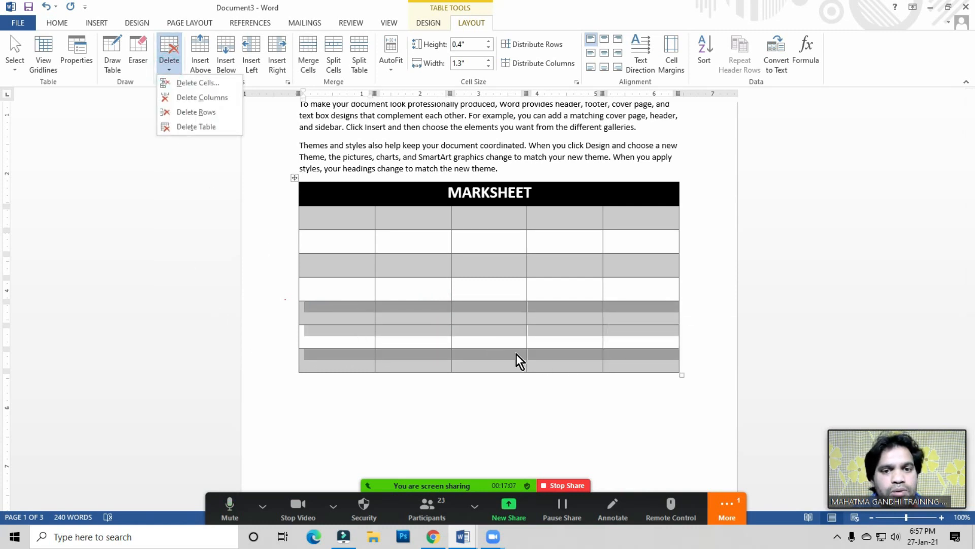
left_click(201, 111)
left_click(431, 301)
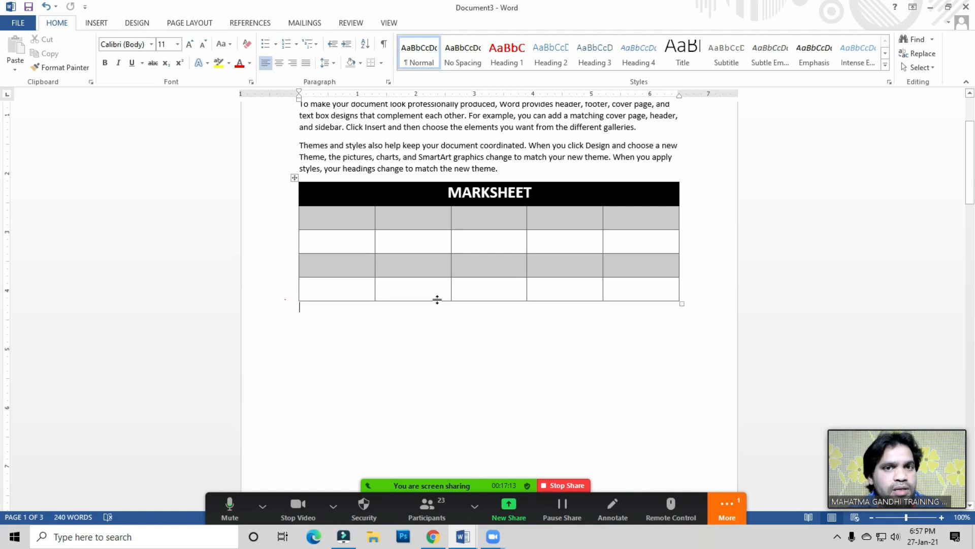
left_click(423, 287)
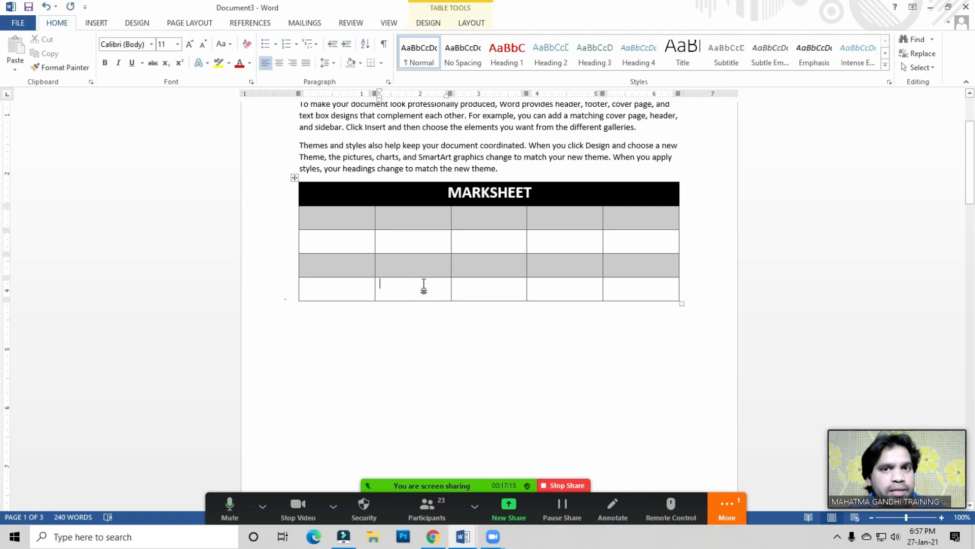
- Place the cursor at the start of the blank line below the MARKSHEET table
left_click(430, 23)
left_click(470, 23)
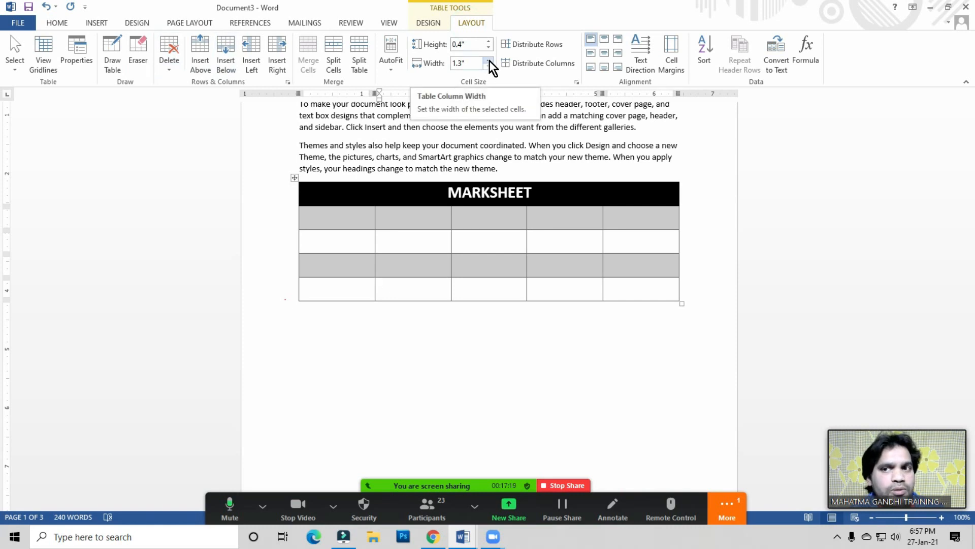
left_click(620, 286)
left_click(90, 23)
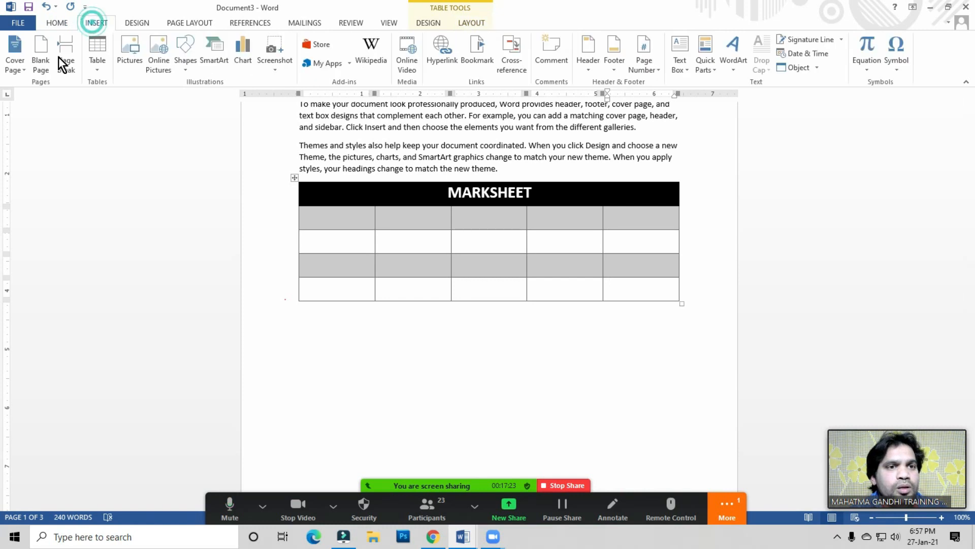
left_click(350, 331)
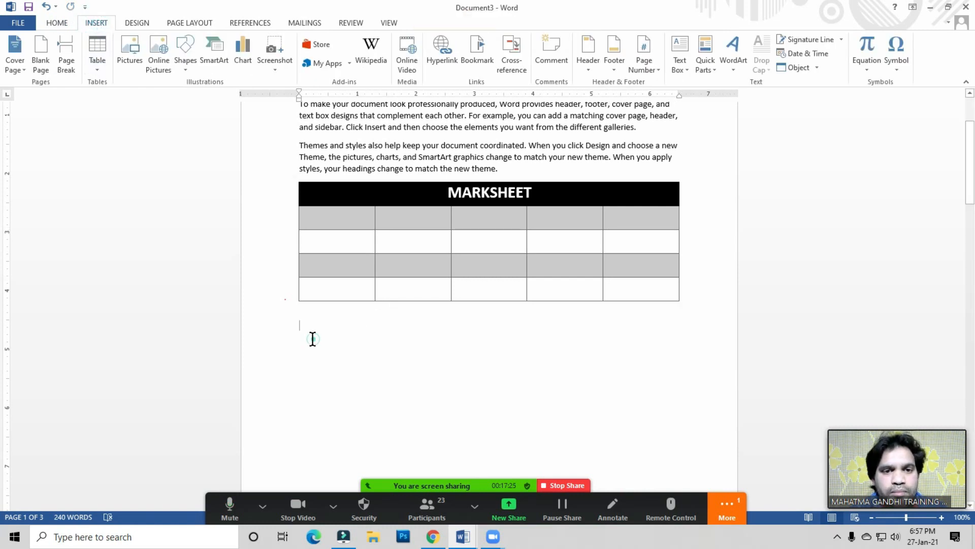
- Switch to the Zoom participants list, ask all participants to unmute, and close the list
left_click(428, 506)
left_click_drag(689, 38, 637, 13)
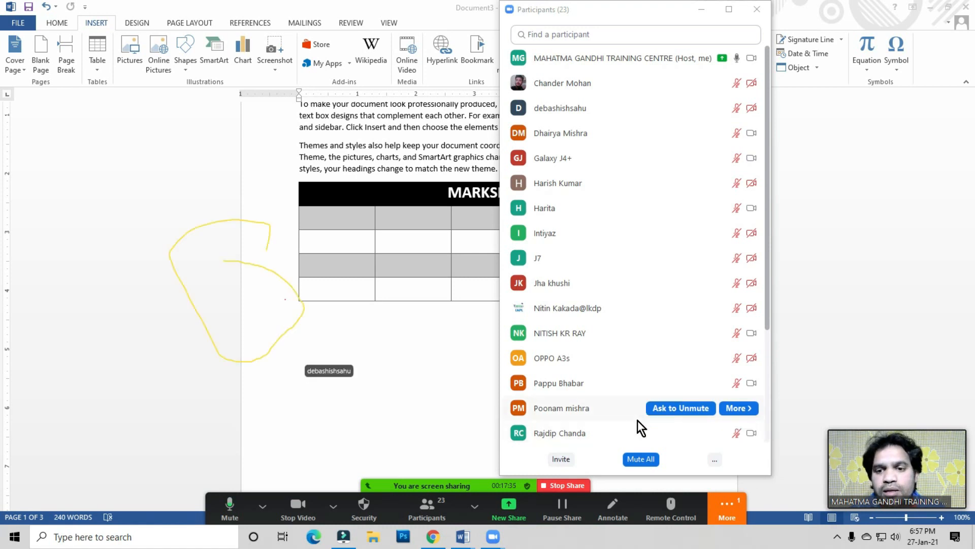
left_click(714, 463)
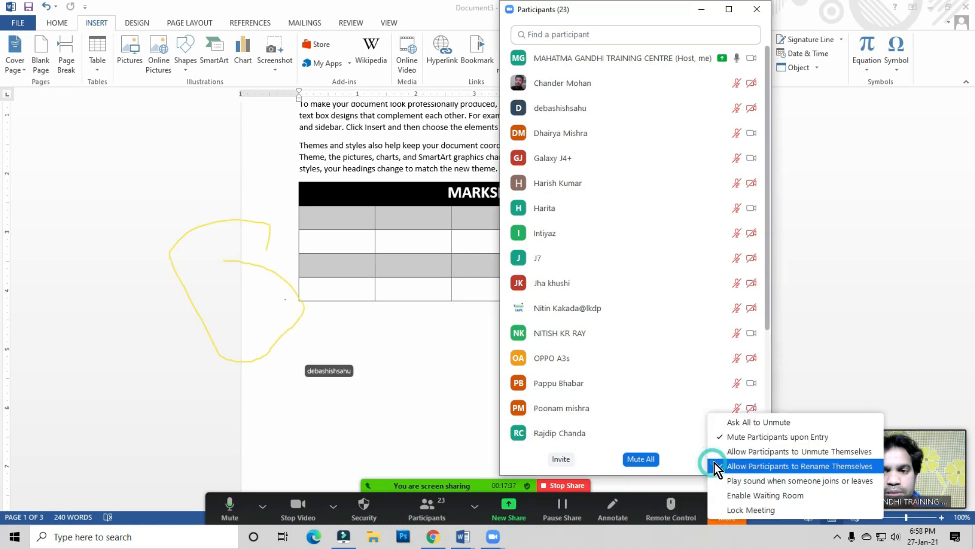
left_click(735, 420)
left_click(757, 9)
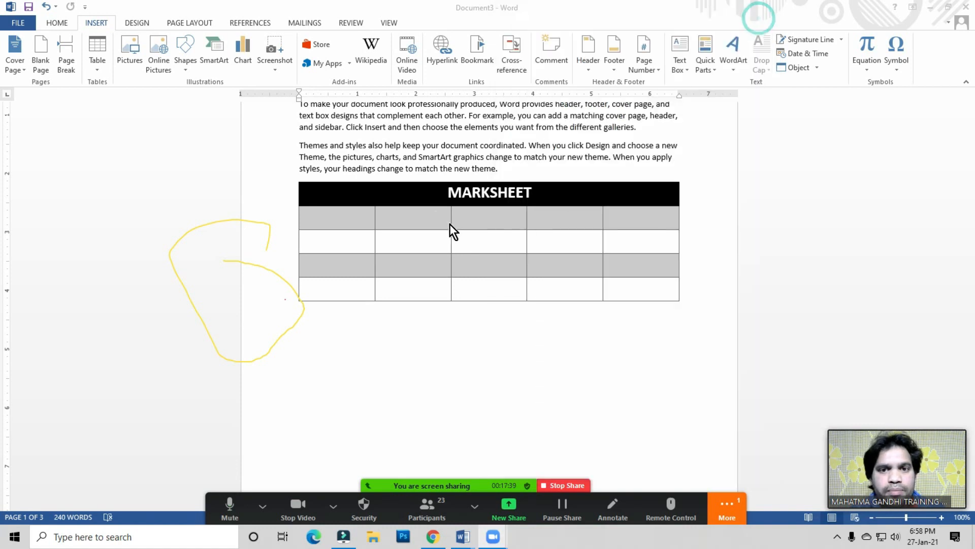
- Place the cursor in the blank space below the MARKSHEET table, about 2 inches from the left margin
left_click(435, 212)
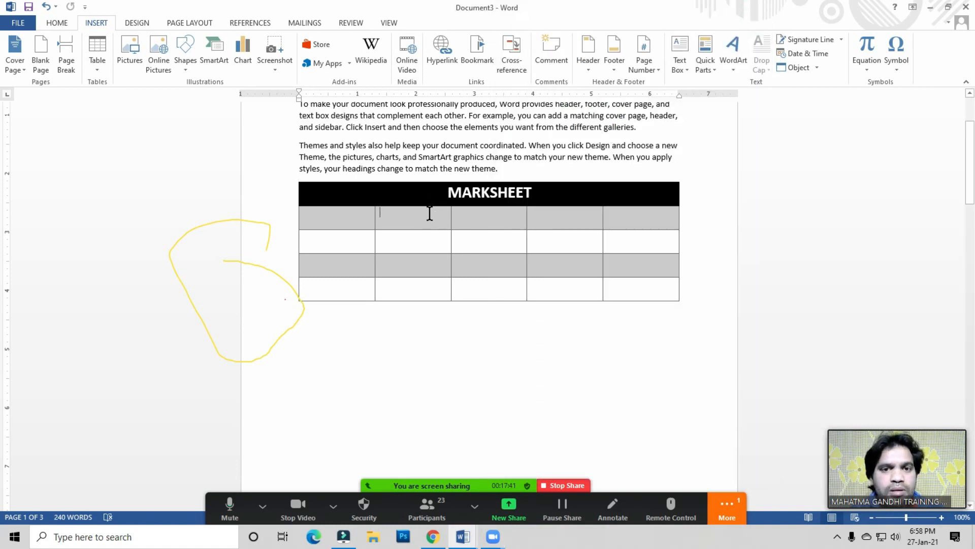
left_click(423, 215)
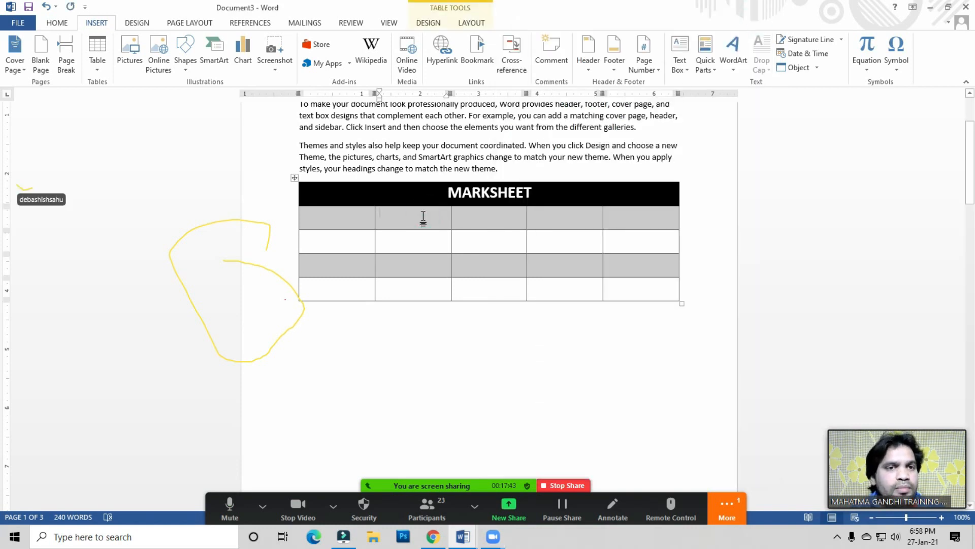
left_click(423, 217)
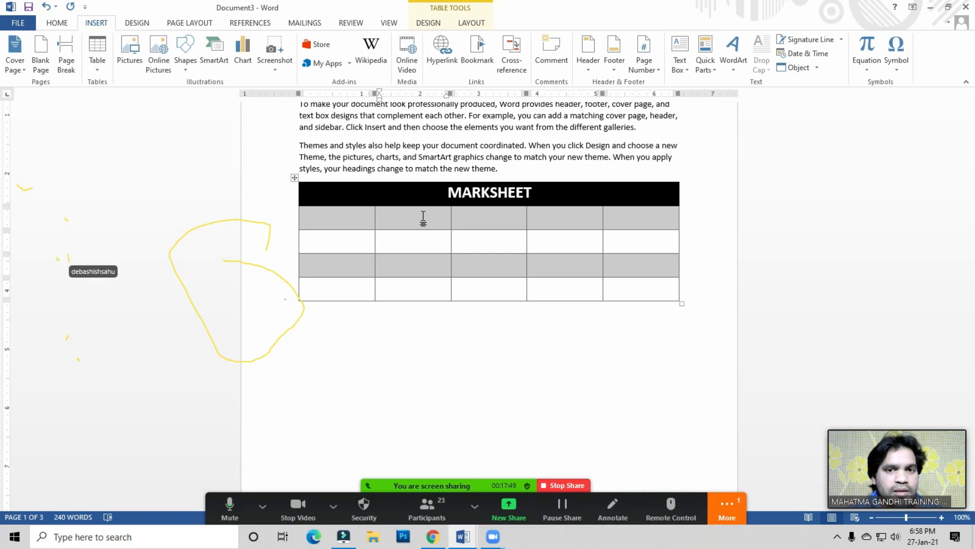
left_click(402, 218)
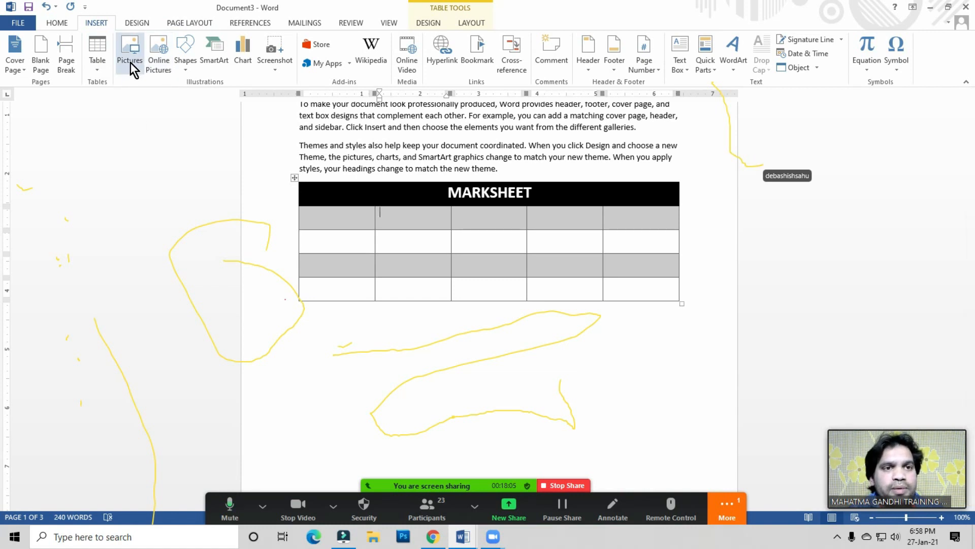
left_click(478, 320)
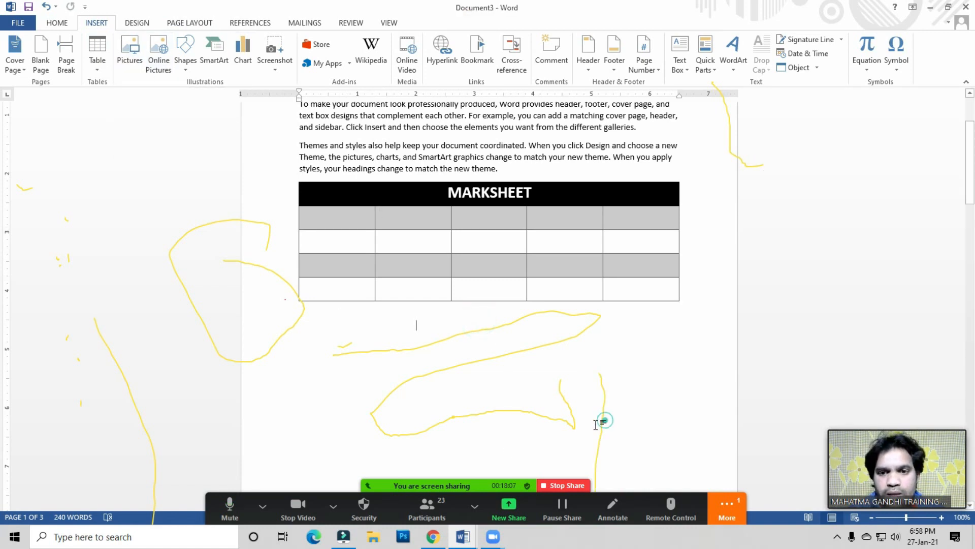
- Open Zoom's annotation tools, mute all meeting participants, and close the participants list
left_click(720, 511)
left_click(746, 375)
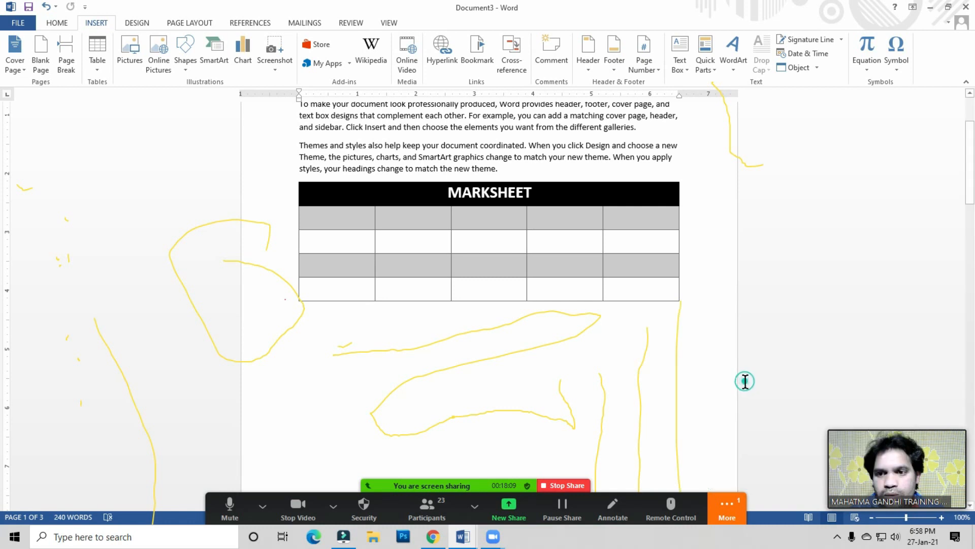
left_click(611, 505)
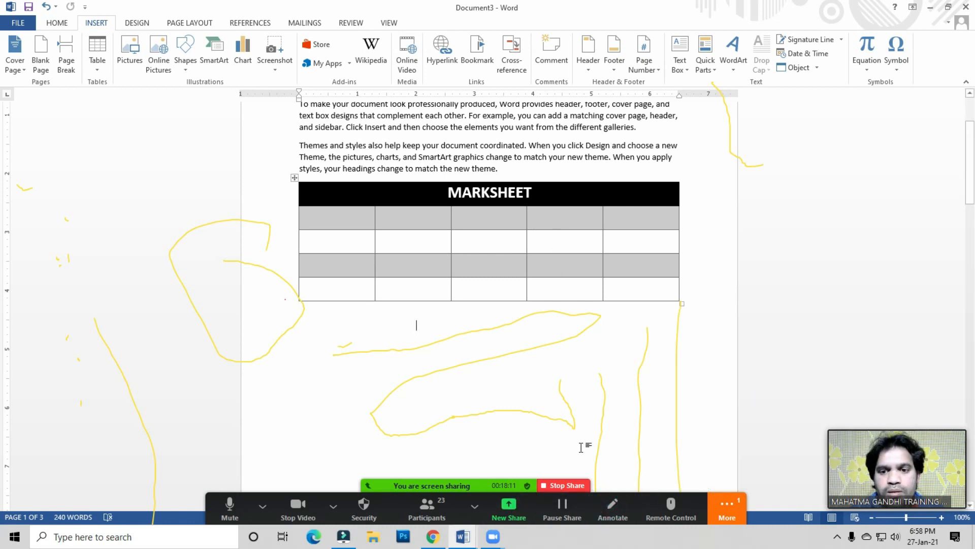
left_click(427, 505)
left_click(634, 460)
left_click(534, 301)
left_click(757, 10)
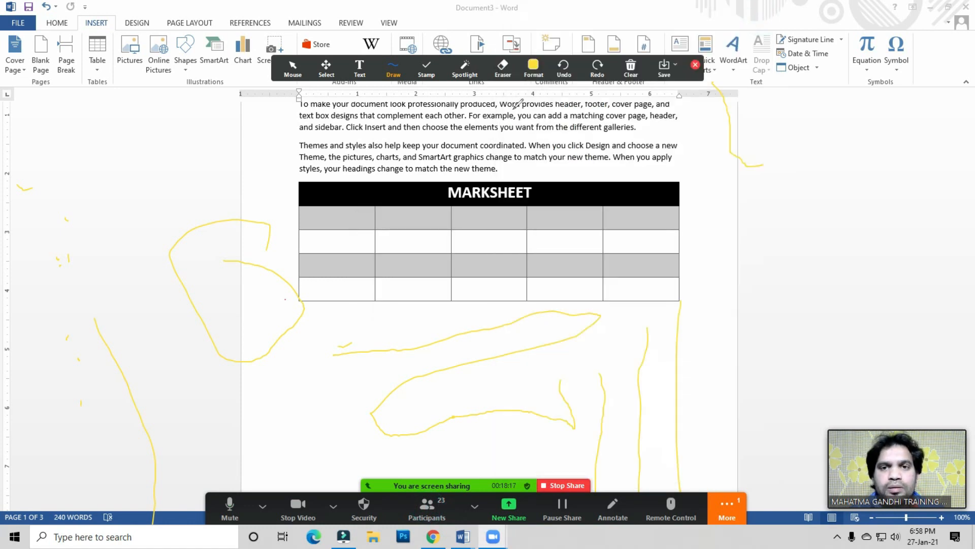
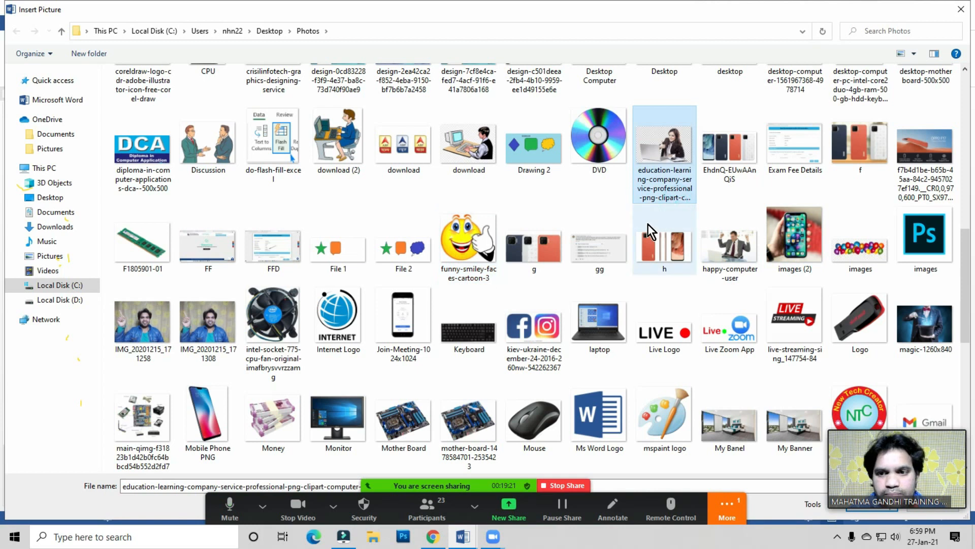
- Insert the My Banner picture from the Photos folder below the table
left_click(795, 148)
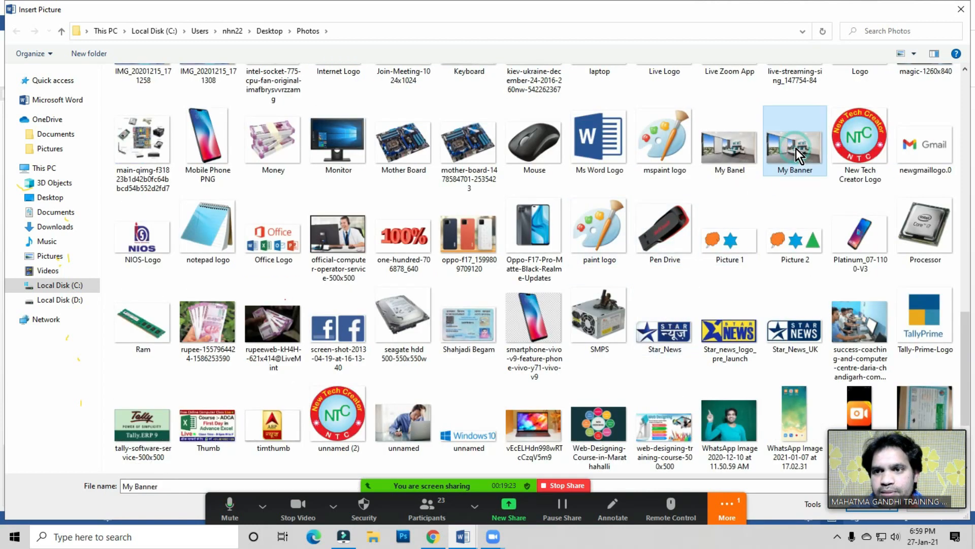
left_click_drag(842, 452, 838, 308)
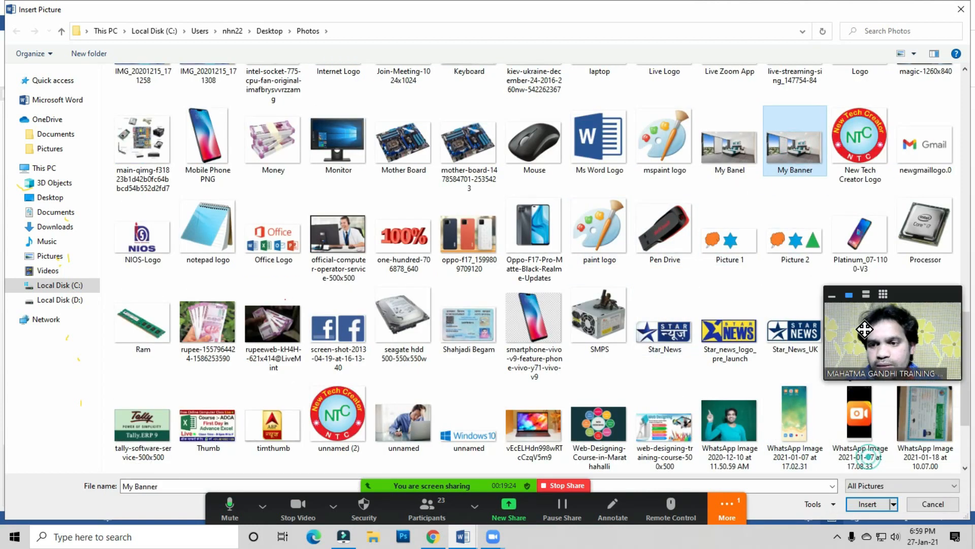
left_click(870, 505)
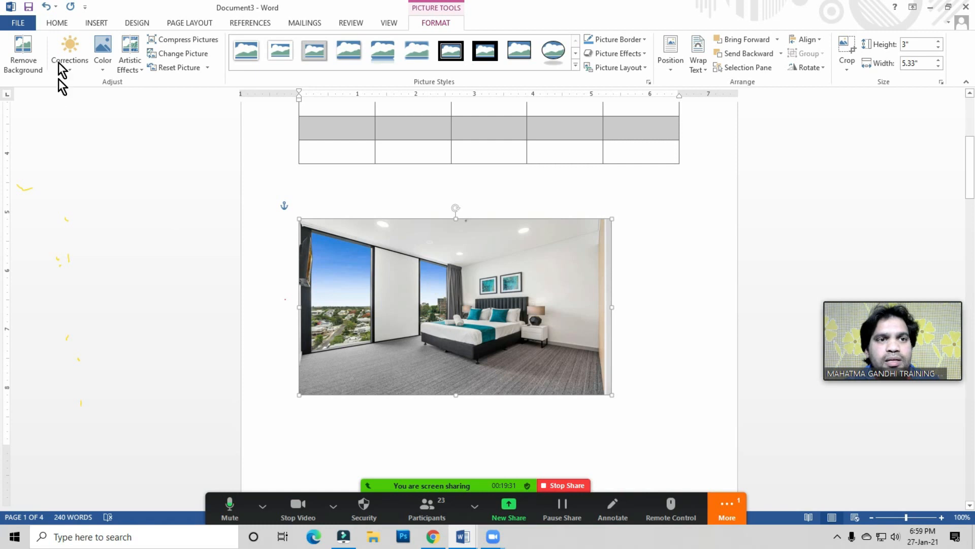
- Sharpen the bedroom picture slightly with the fourth preset of the Sharpen/Soften corrections
left_click(92, 21)
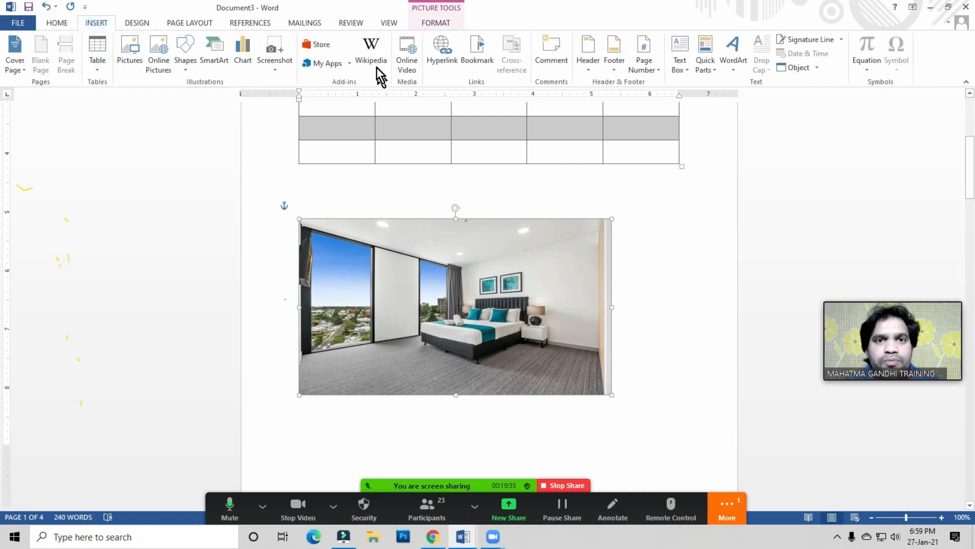
left_click(438, 23)
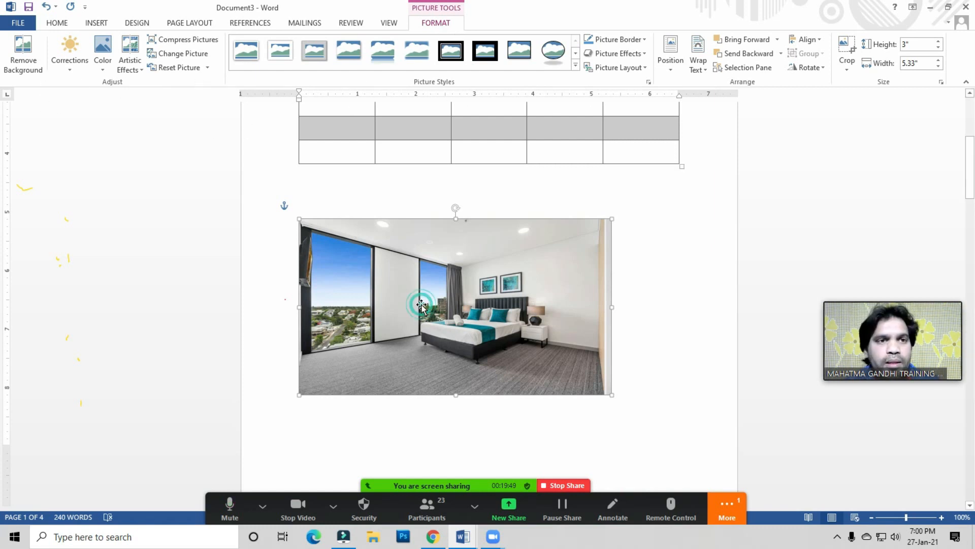
left_click(70, 71)
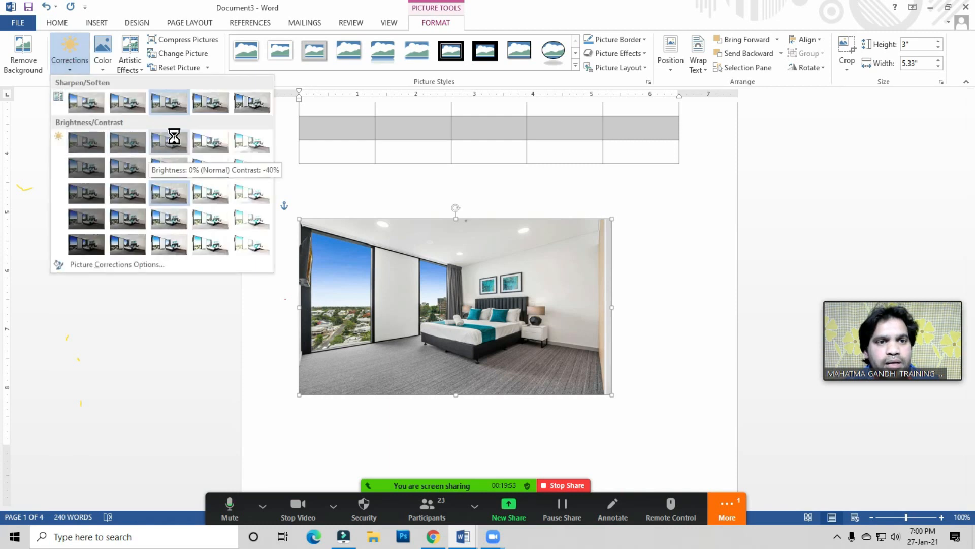
left_click(210, 102)
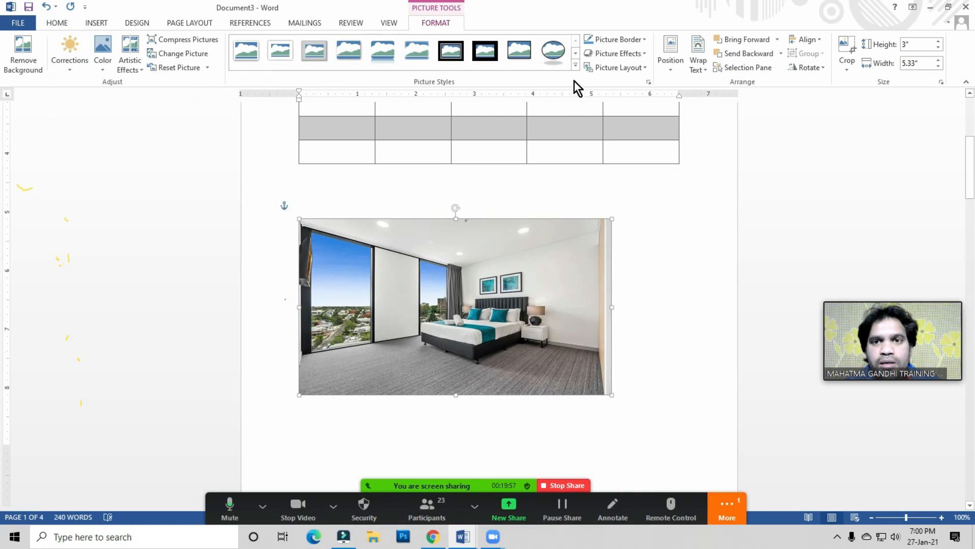
- Try a white-framed perspective shadow style and an oval metallic frame style on the bedroom picture
left_click(576, 65)
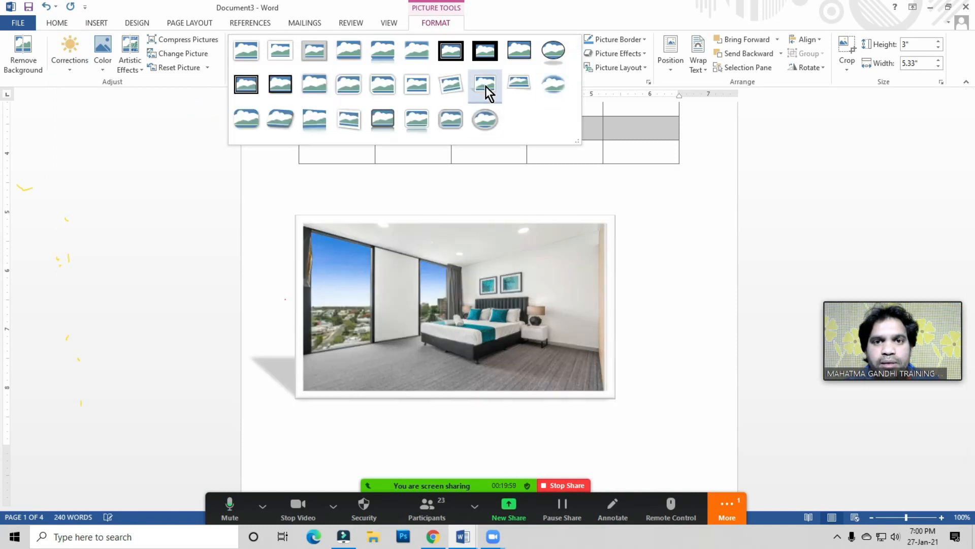
left_click(485, 86)
left_click(575, 65)
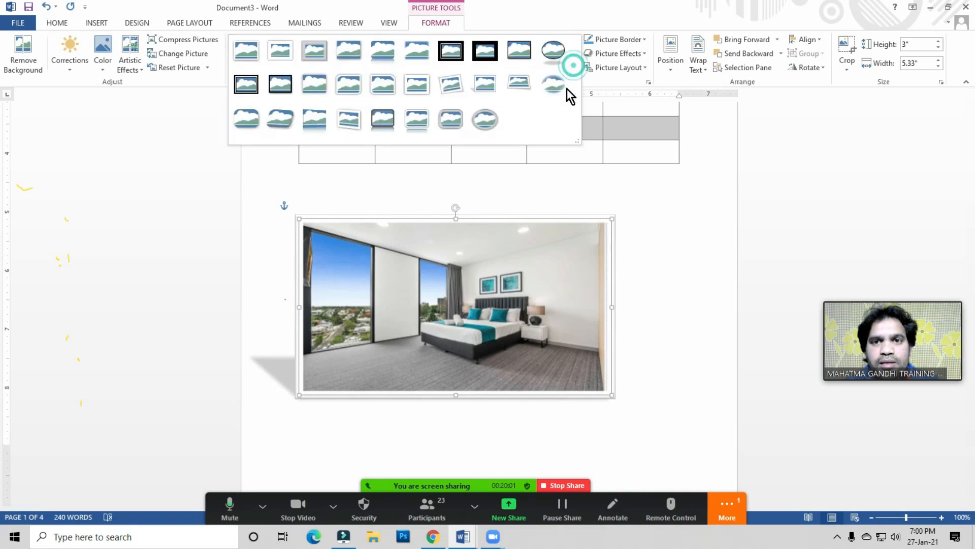
left_click(486, 120)
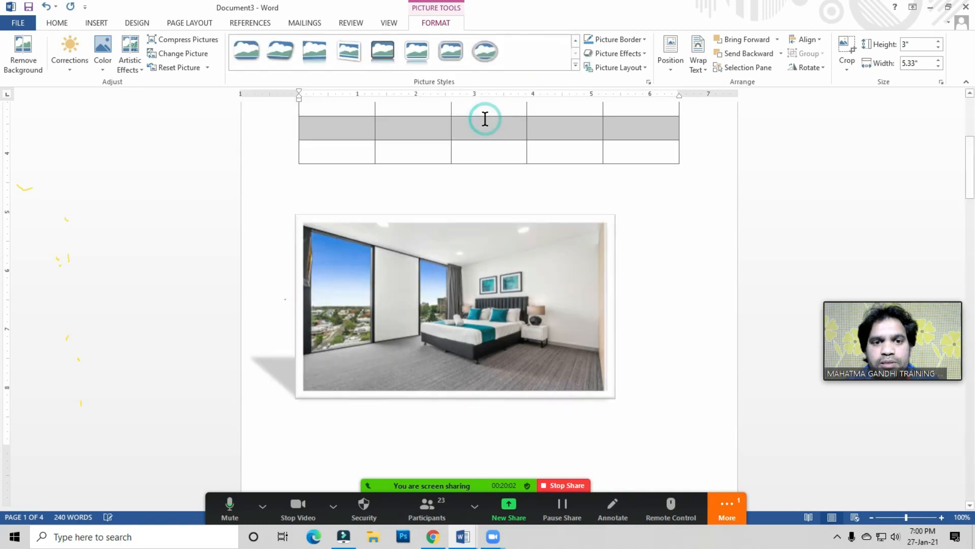
- Apply the white-framed picture style with rounded diagonal corners to the bedroom picture
left_click(576, 65)
left_click(341, 94)
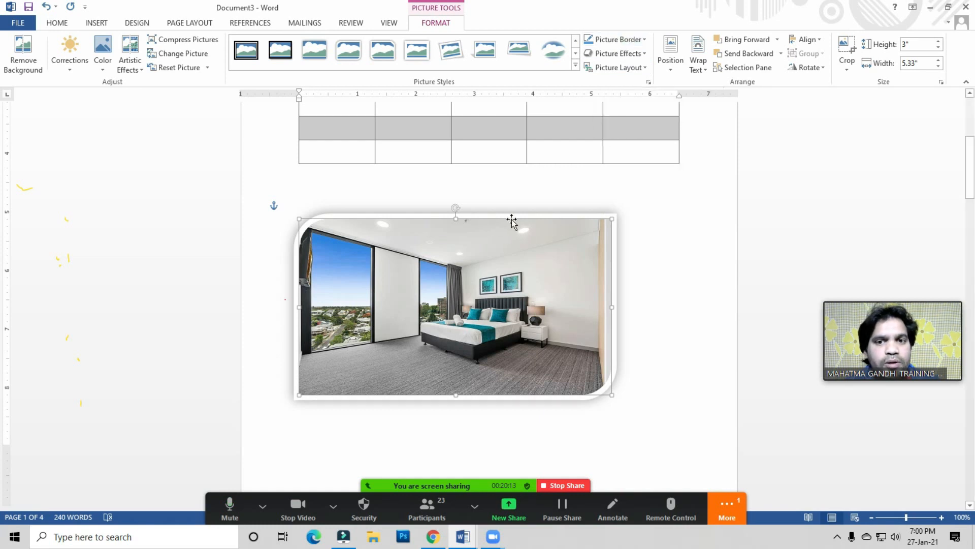
- Change the bedroom picture's border to the standard yellow colour
left_click(635, 39)
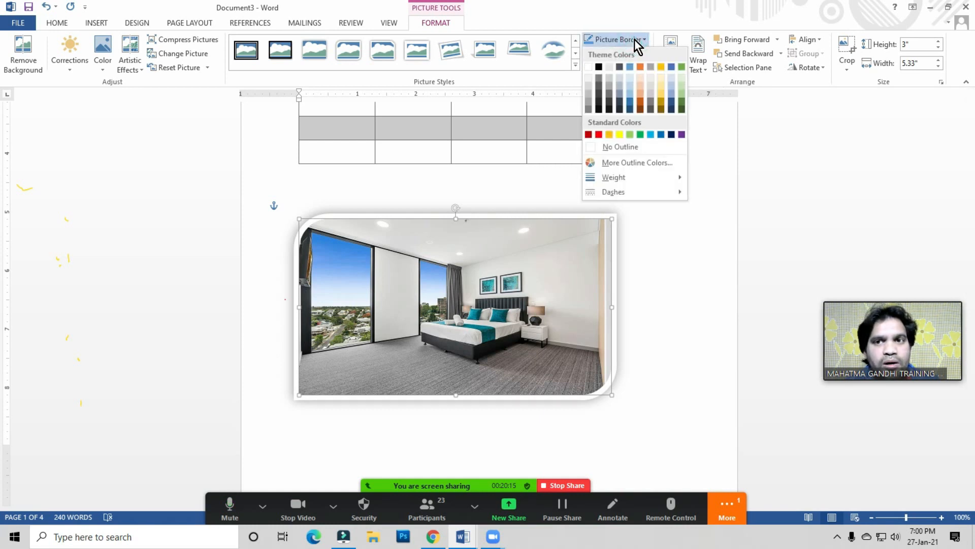
left_click(626, 21)
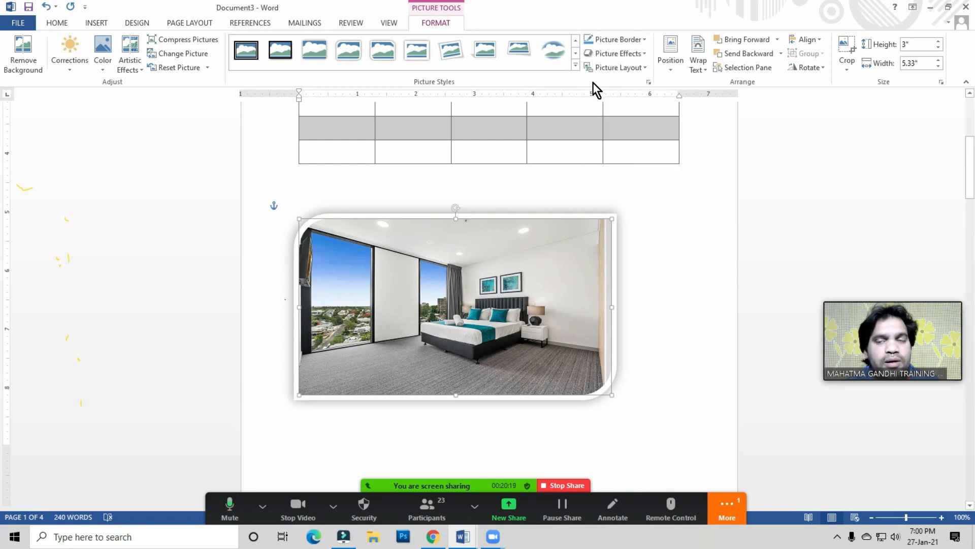
left_click(635, 41)
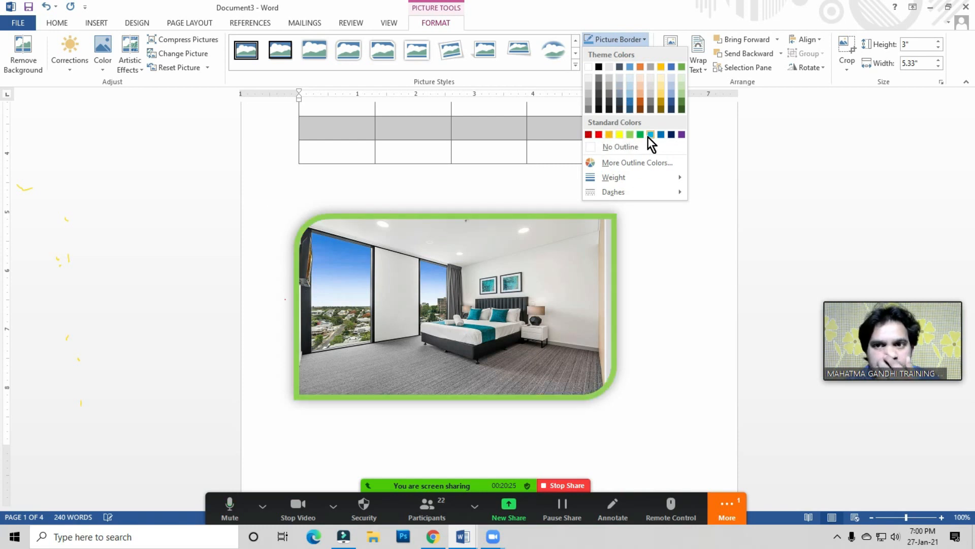
left_click(619, 134)
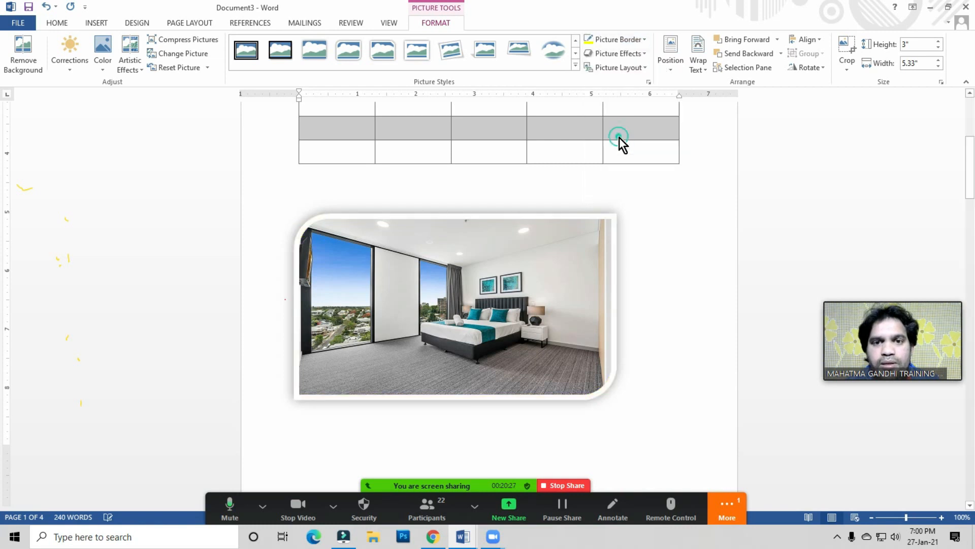
- Look through the shadow and 3-D rotation effects and apply the fourth bevel preset in the first row to the bedroom picture
left_click(631, 54)
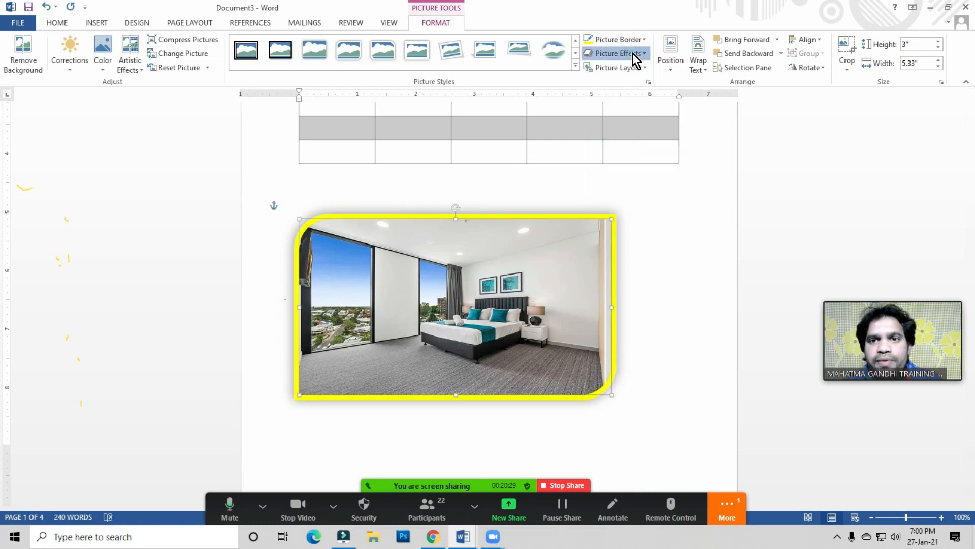
mouse_move(632, 107)
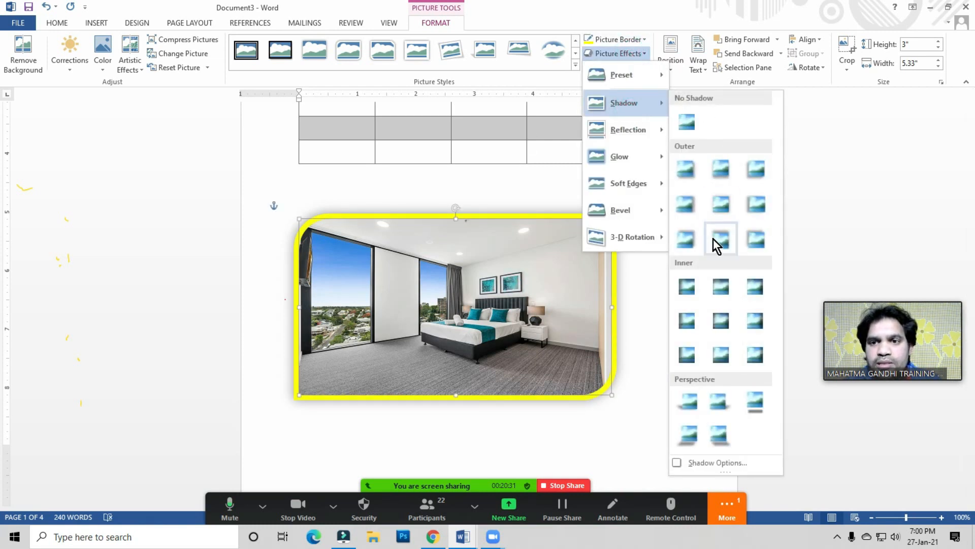
mouse_move(656, 246)
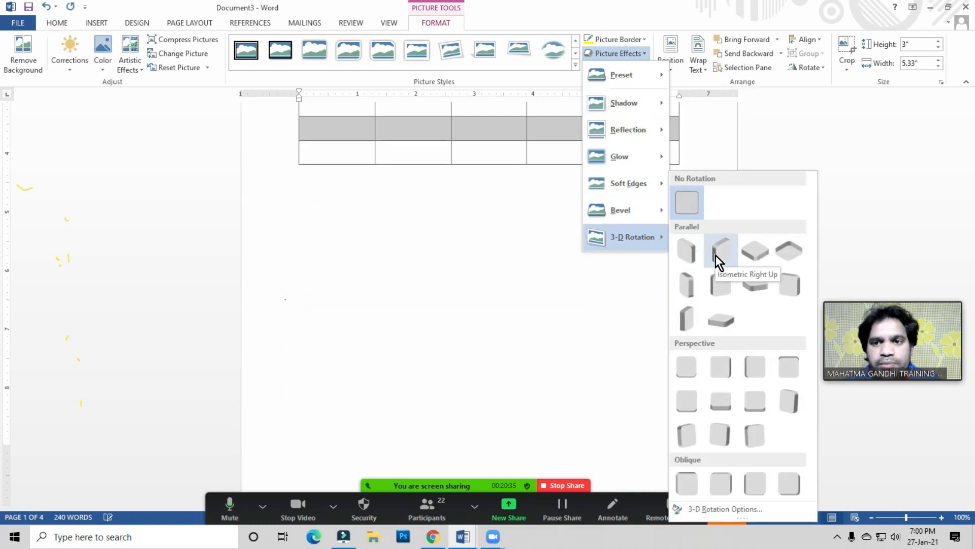
mouse_move(637, 211)
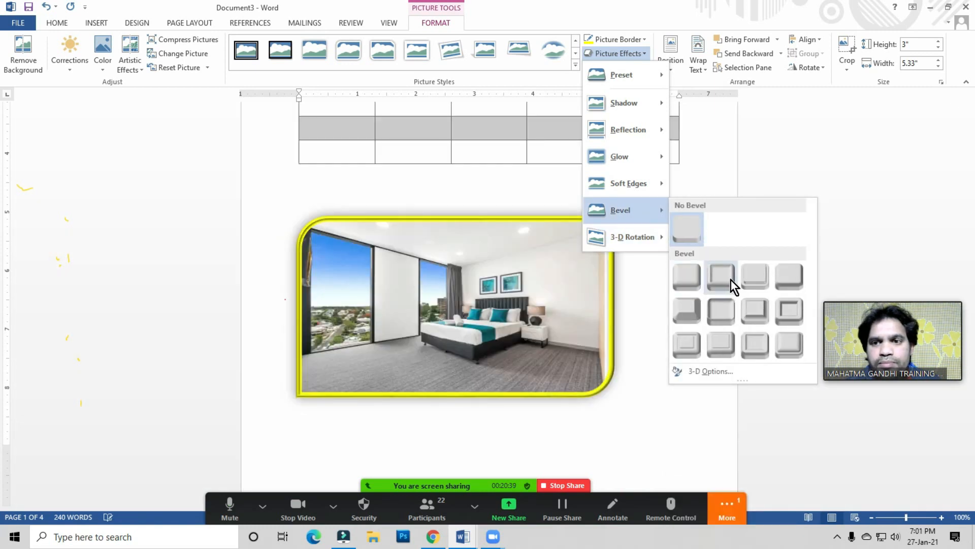
left_click(786, 282)
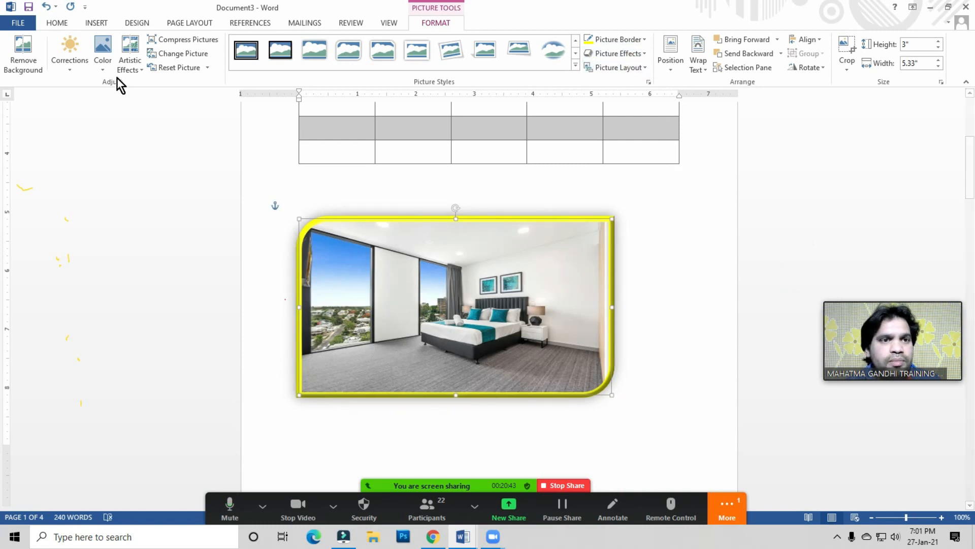
- Try a solid black-and-white recolour and the last artistic effect in the third row on the bedroom picture, undoing each one
left_click(103, 66)
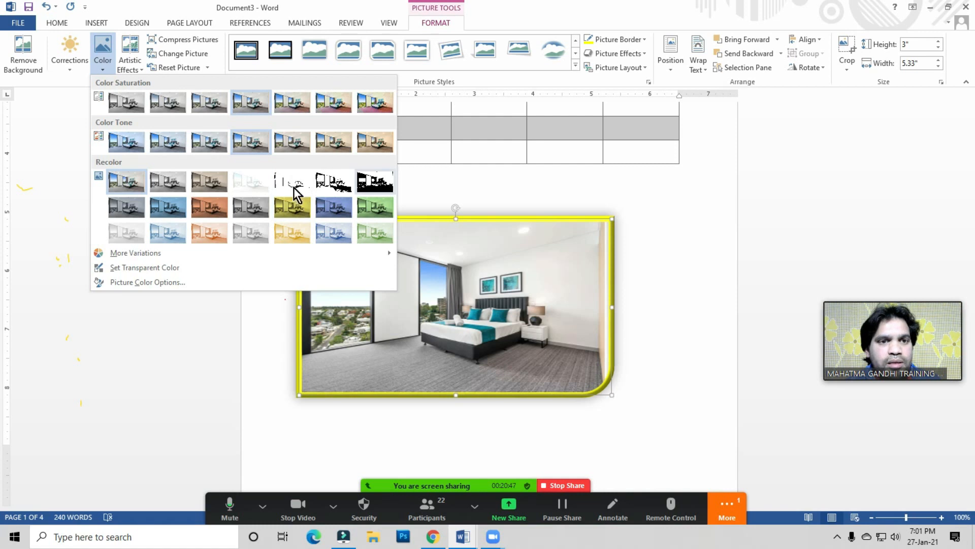
left_click(375, 181)
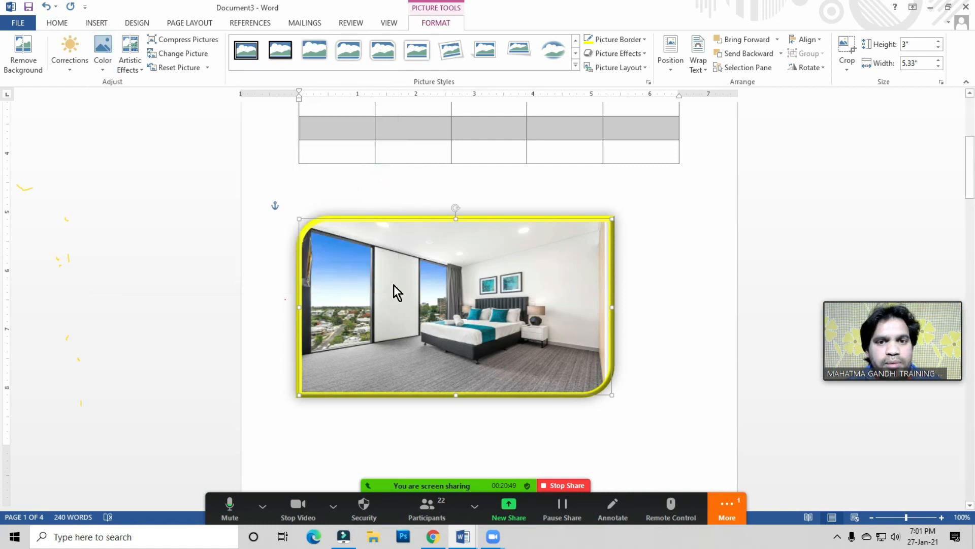
left_click(46, 6)
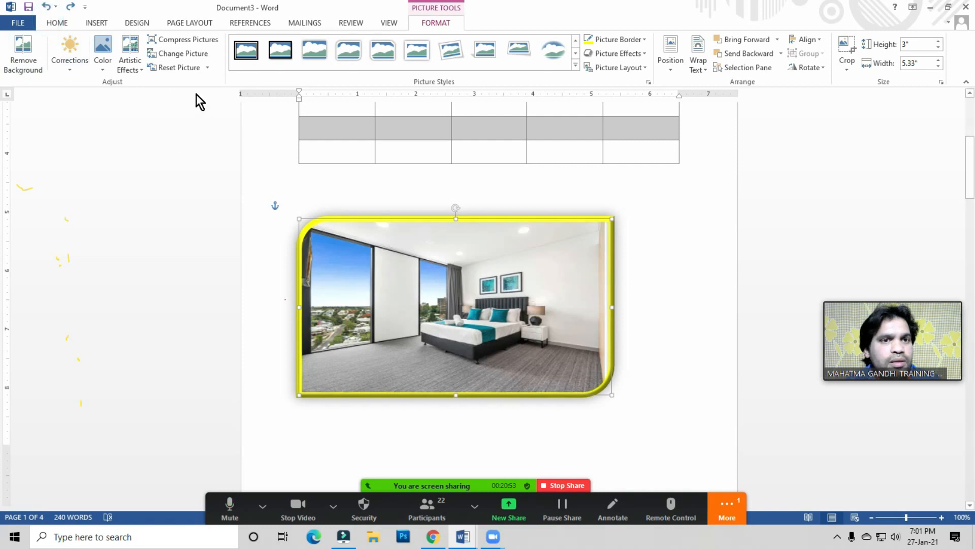
left_click(135, 73)
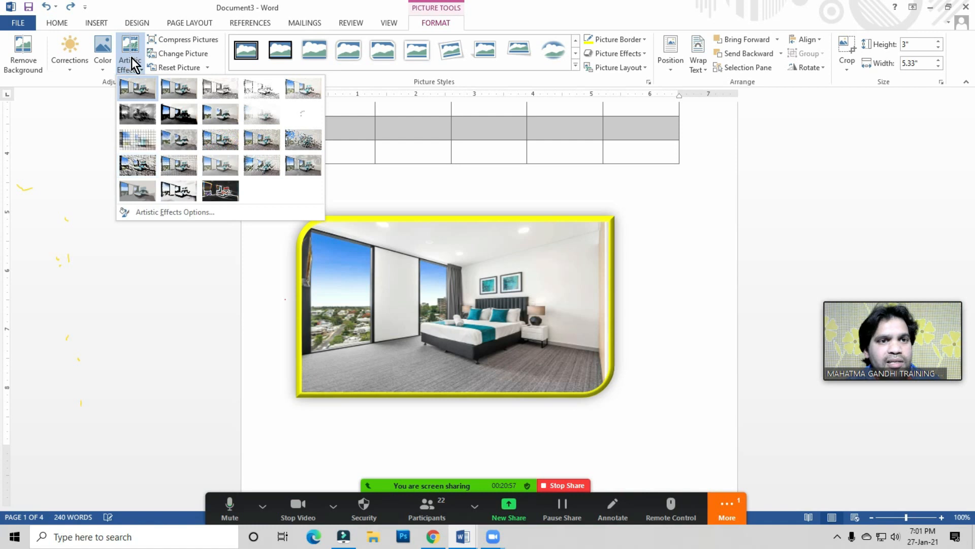
left_click(301, 138)
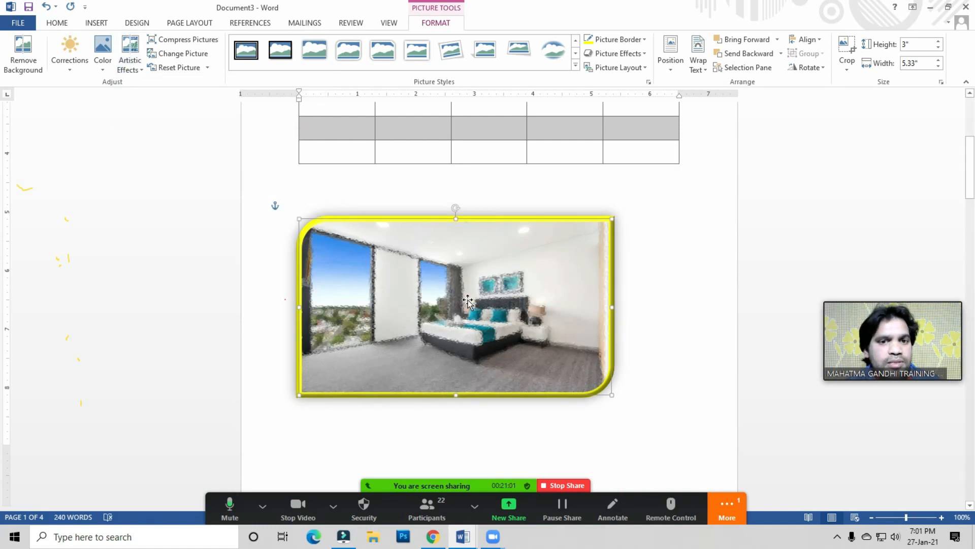
left_click(46, 6)
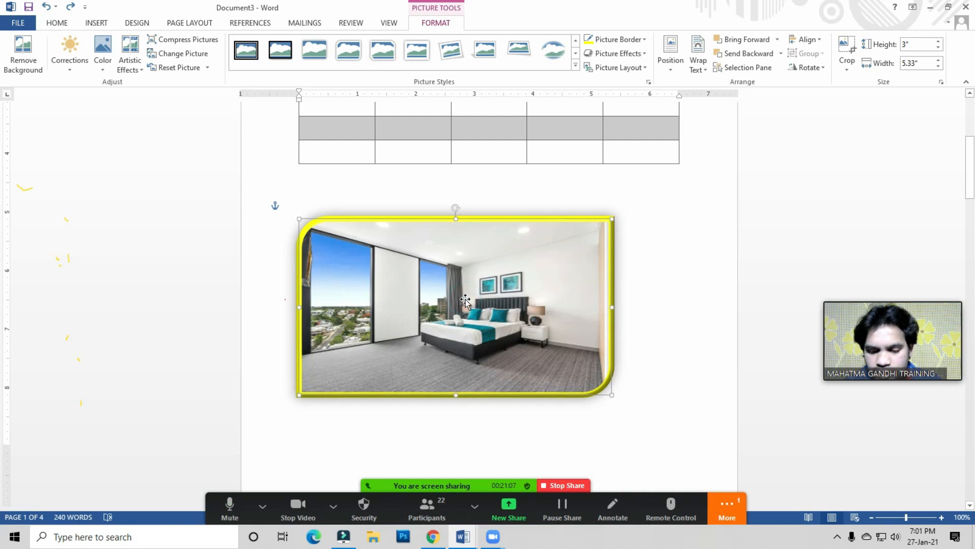
- Delete the bedroom picture and insert the red and green parrot photo from a Bing image search for PARROT
key("Delete")
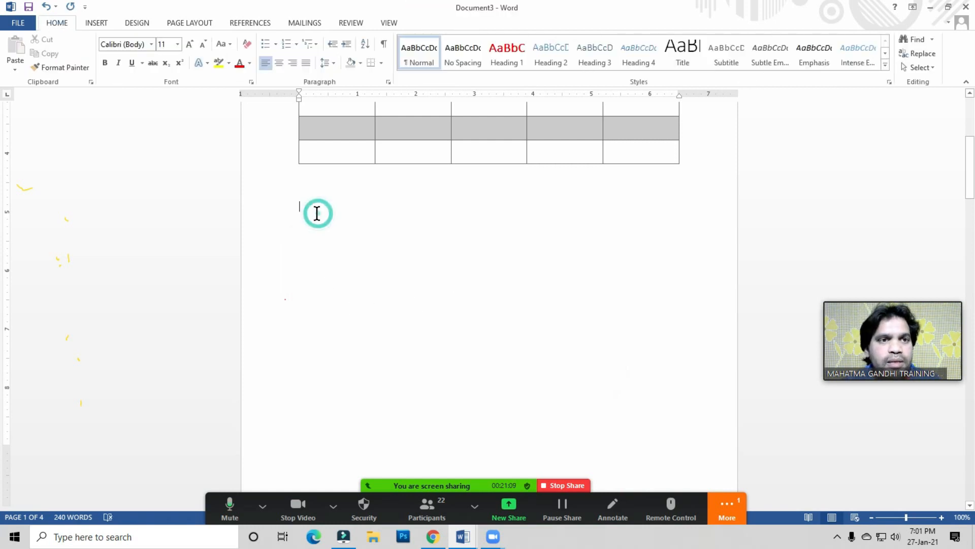
left_click(96, 23)
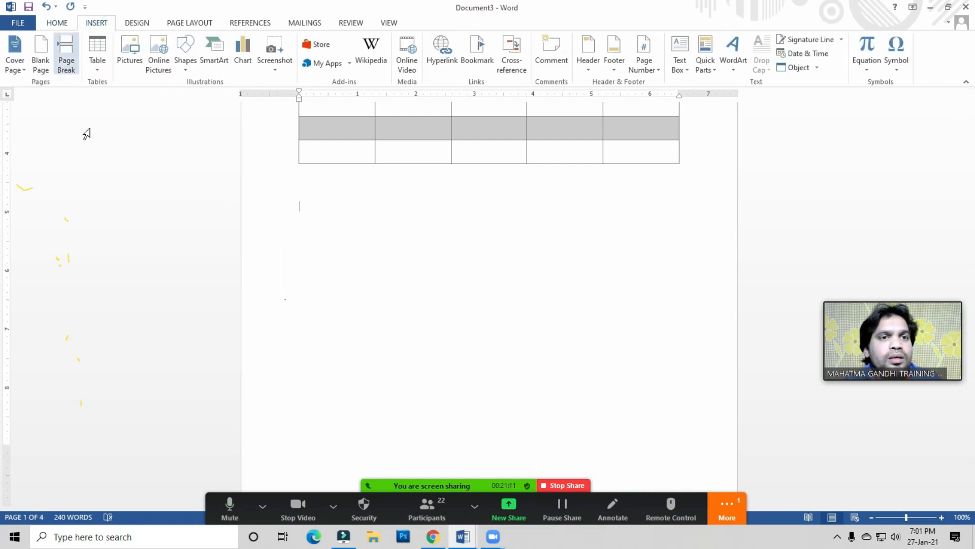
left_click(159, 64)
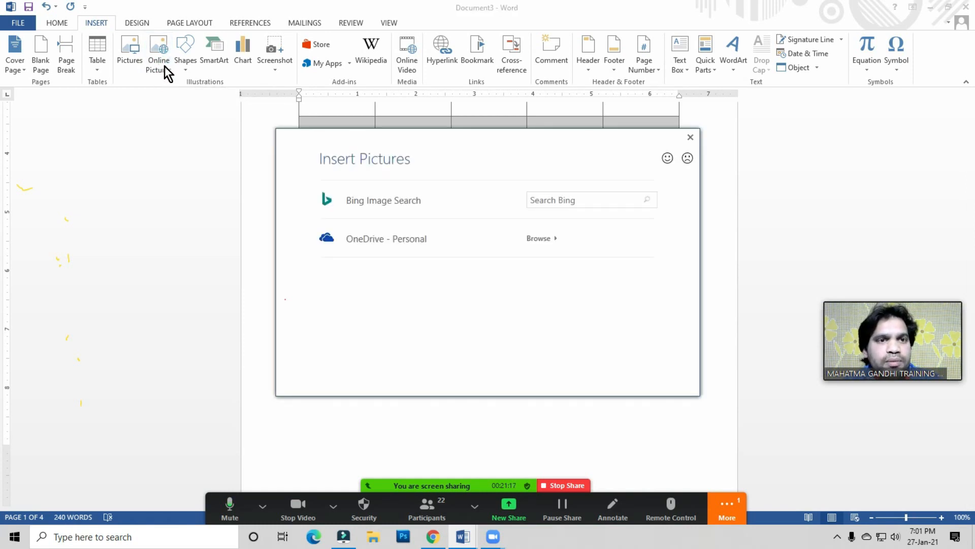
left_click(690, 137)
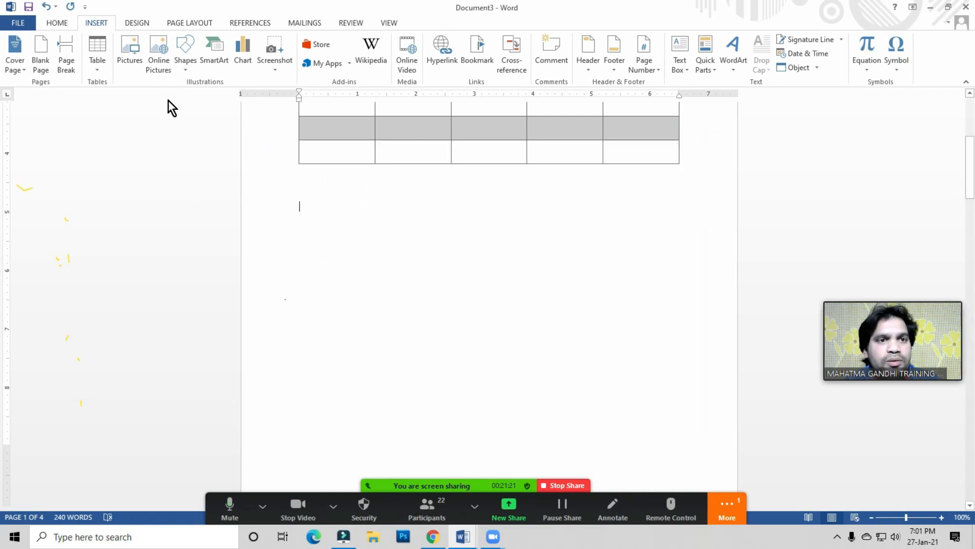
left_click(163, 67)
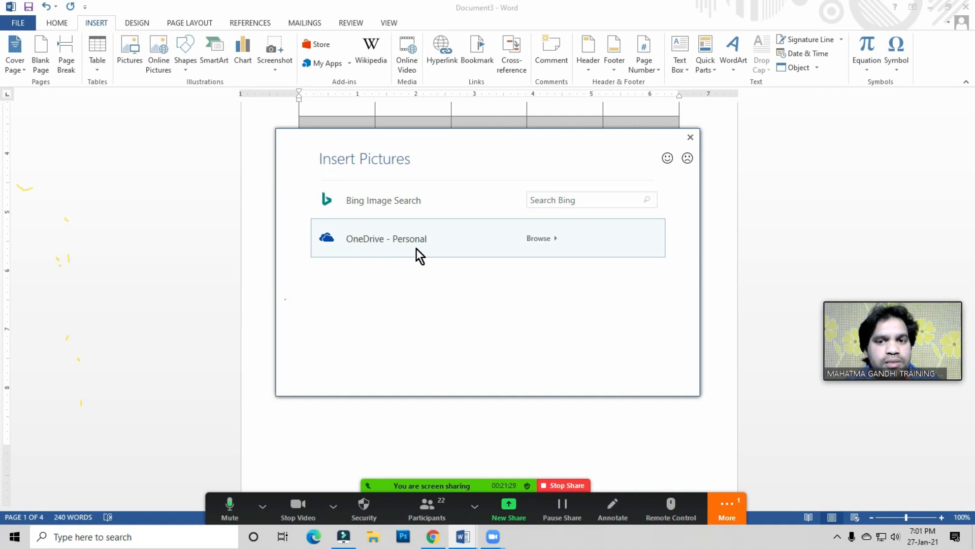
left_click(569, 201)
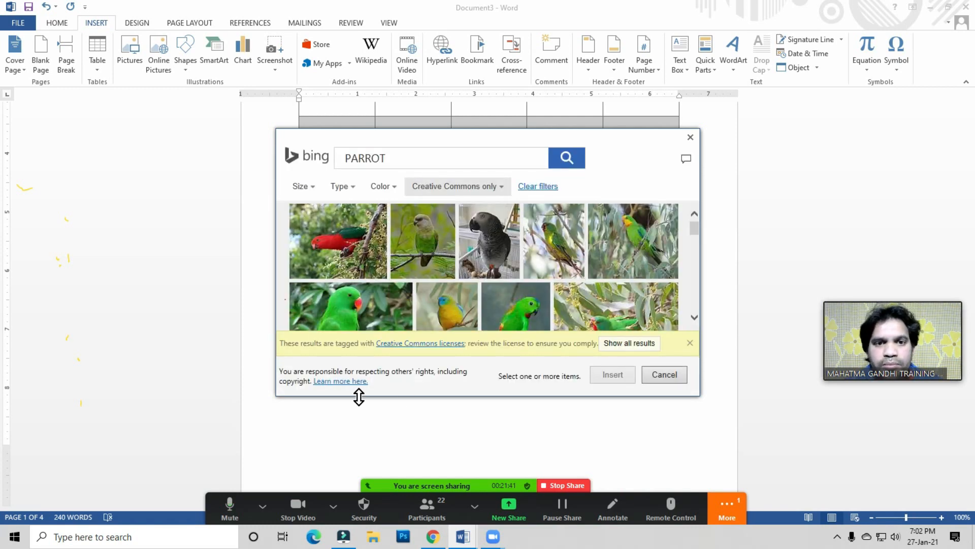
left_click(344, 246)
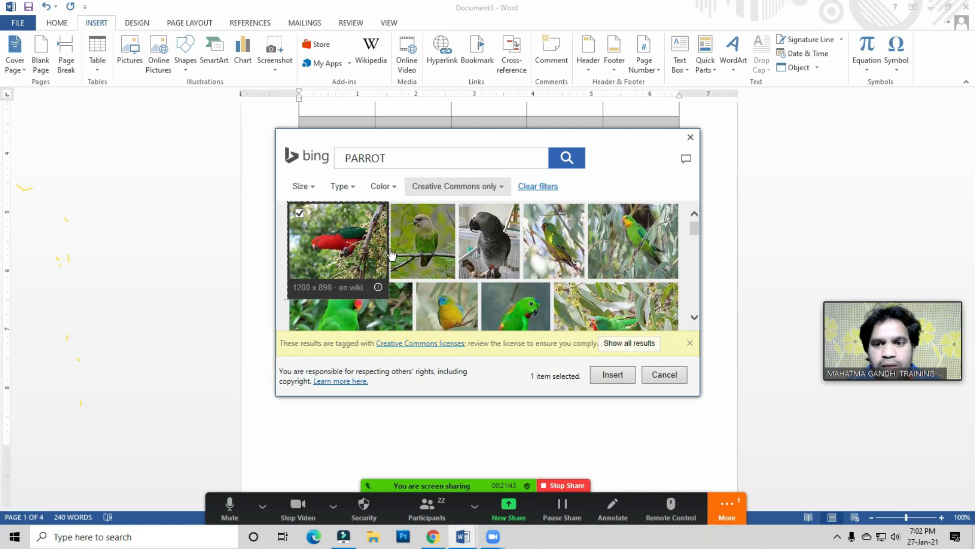
left_click(608, 376)
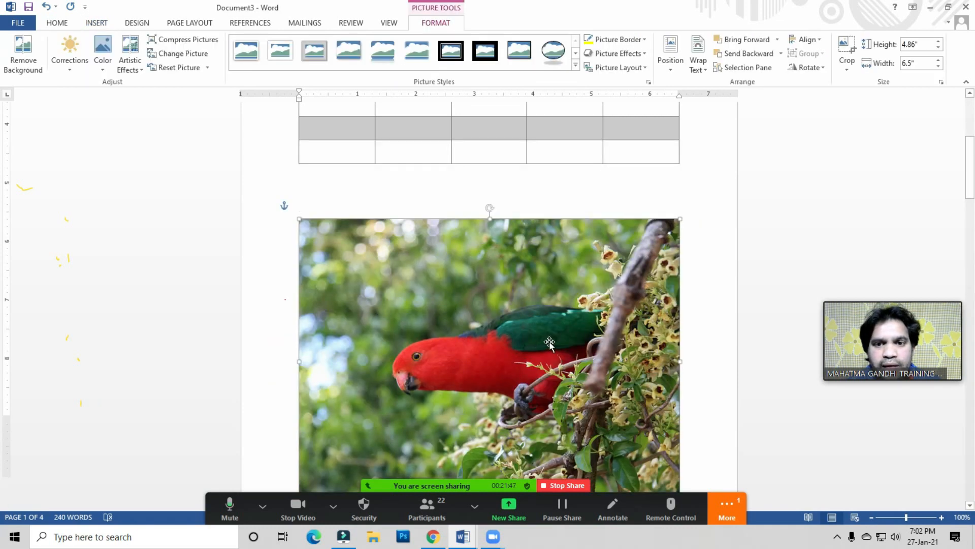
- Shrink the parrot picture to about 1.81" high by 2.42" wide and place it just below the table
scroll(551, 339, "down", 3)
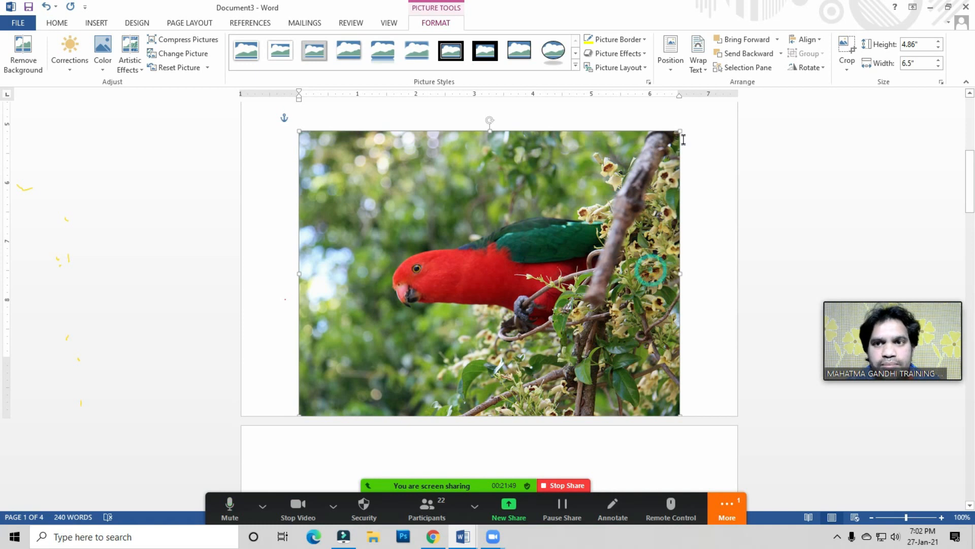
left_click_drag(680, 132, 441, 310)
left_click_drag(379, 335, 389, 171)
scroll(380, 315, "up", 3)
left_click_drag(380, 313, 377, 285)
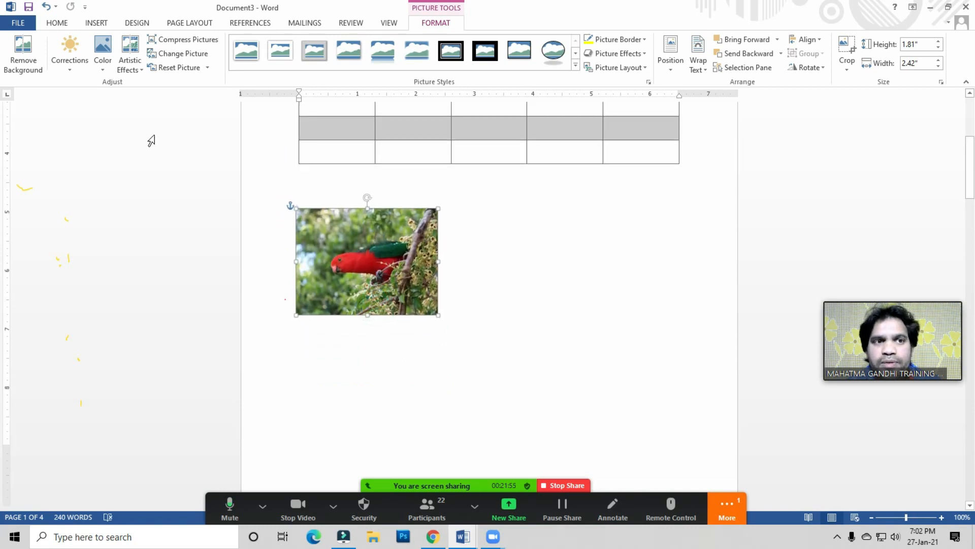
left_click(100, 24)
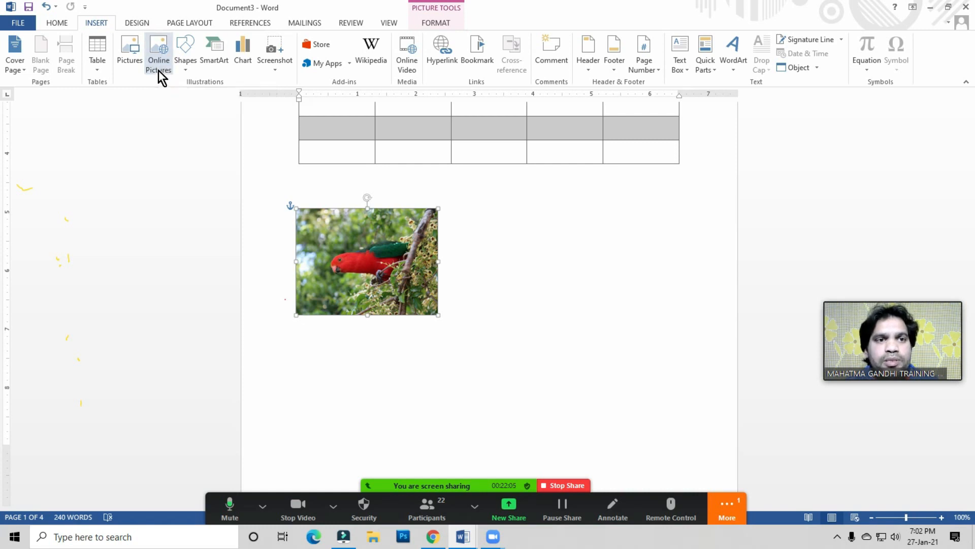
left_click_drag(372, 285, 382, 285)
- Add a blank line beneath the parrot picture and delete the picture from the page
left_click(463, 294)
key("Return")
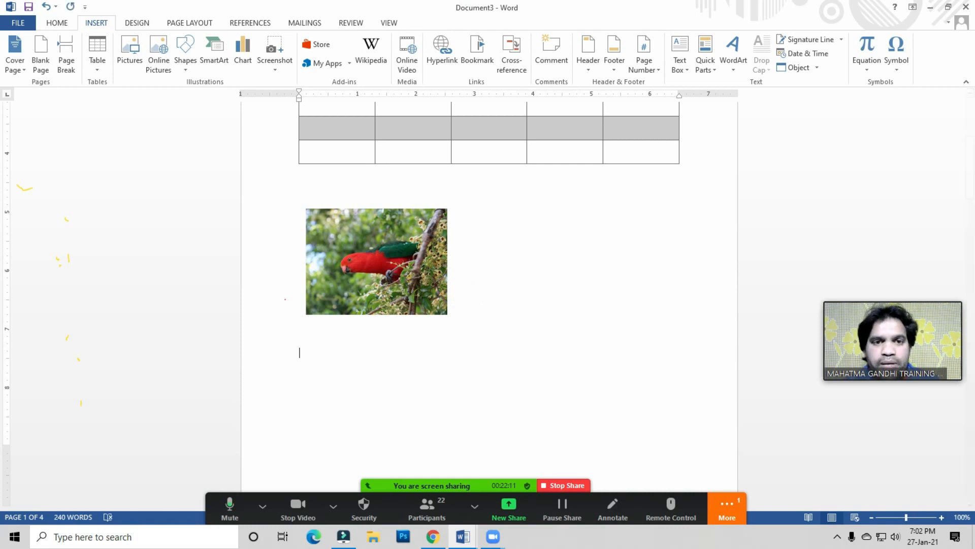
left_click(413, 226)
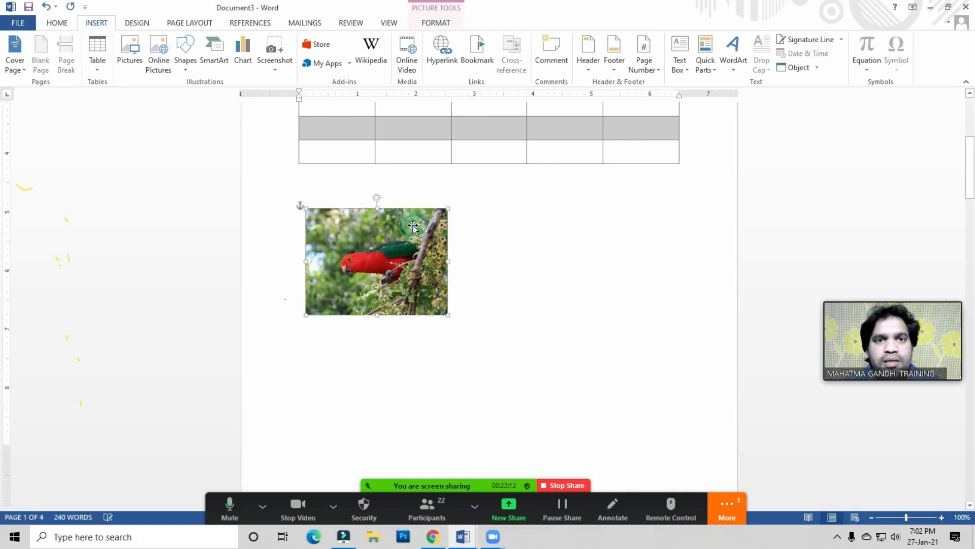
left_click(437, 23)
left_click(403, 263)
left_click(333, 368)
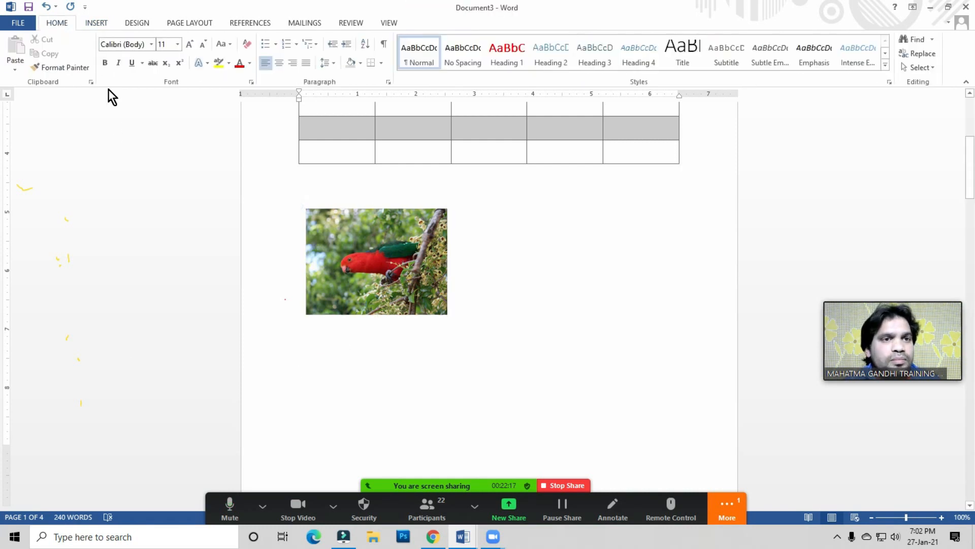
left_click(96, 25)
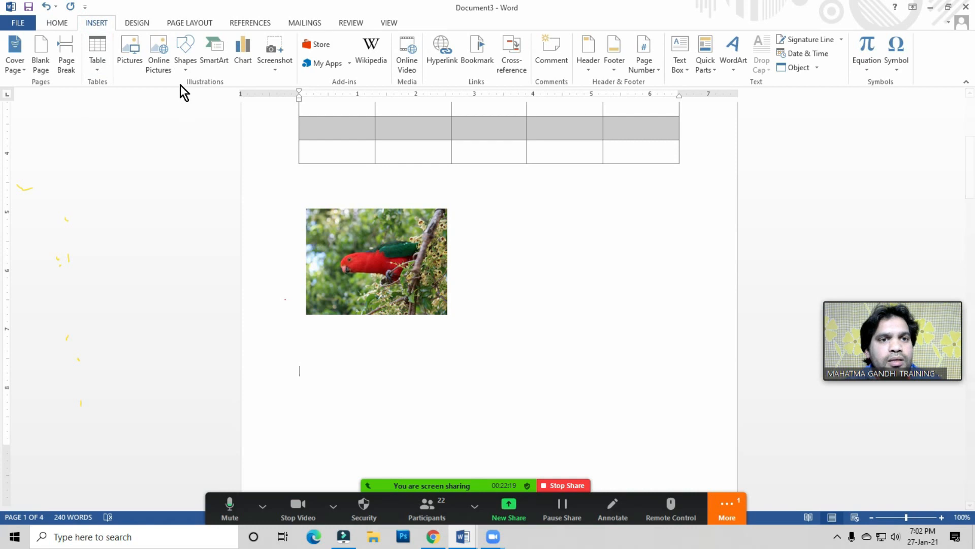
left_click(357, 228)
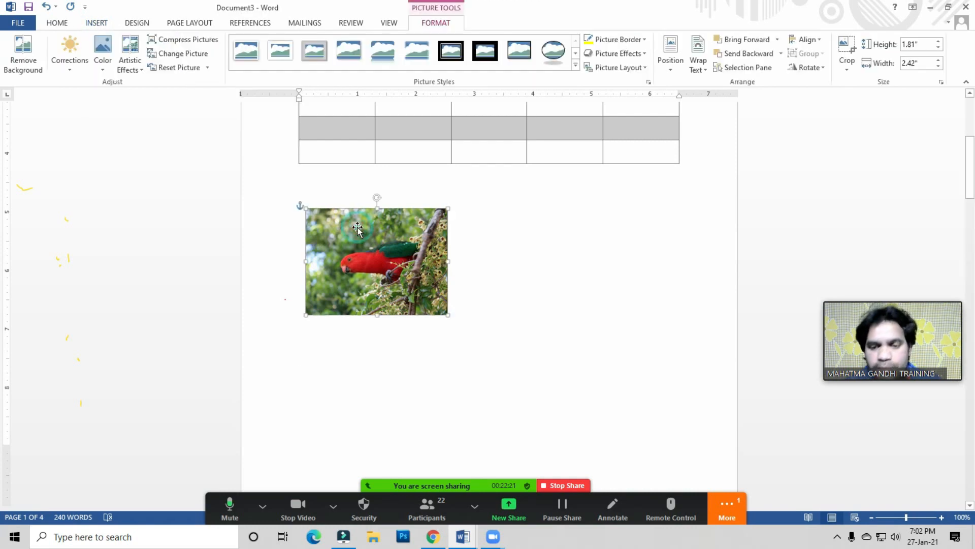
key("Delete")
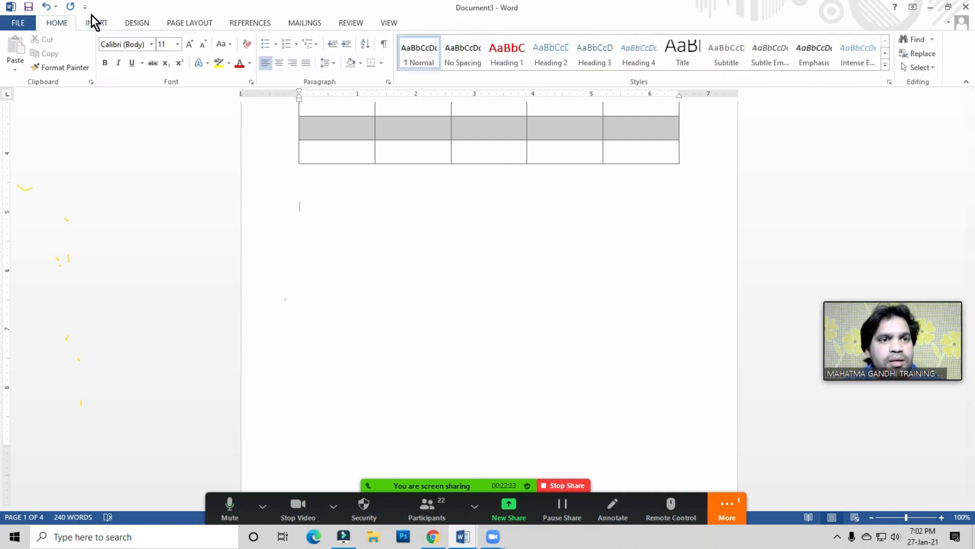
- Draw an isosceles triangle about 2.27" high and 2.15" wide below the table
left_click(96, 23)
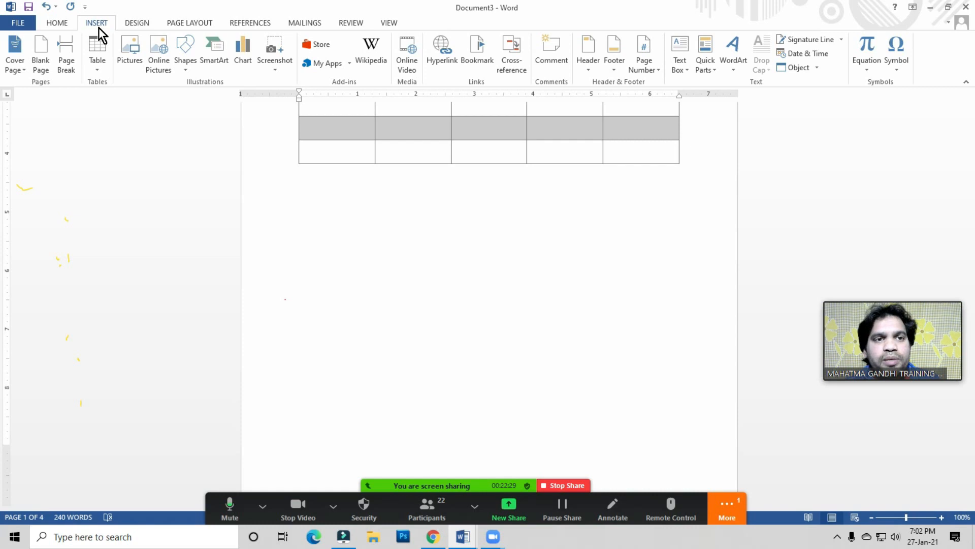
left_click(190, 69)
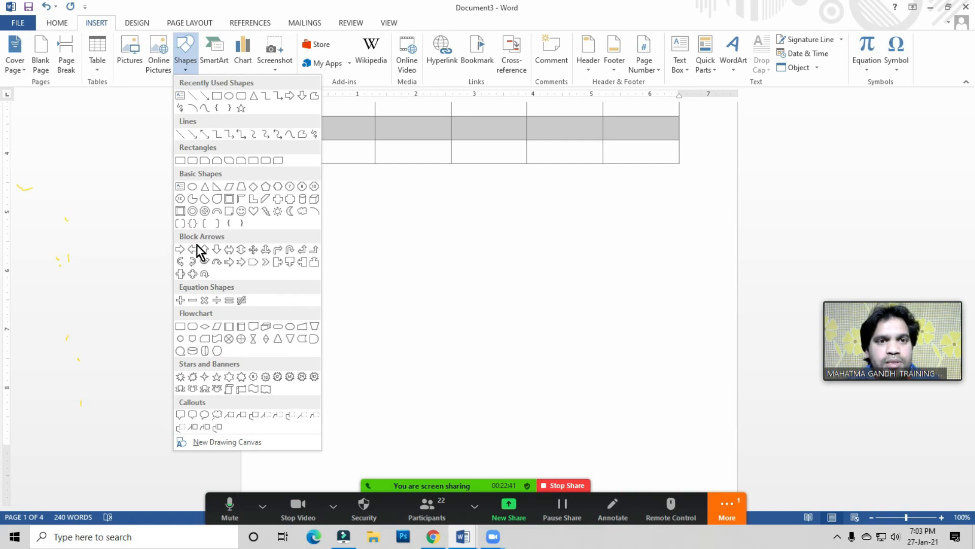
left_click(254, 96)
mouse_move(300, 203)
left_mouse_down()
mouse_move(377, 296)
mouse_move(426, 336)
left_mouse_up()
left_click(391, 260)
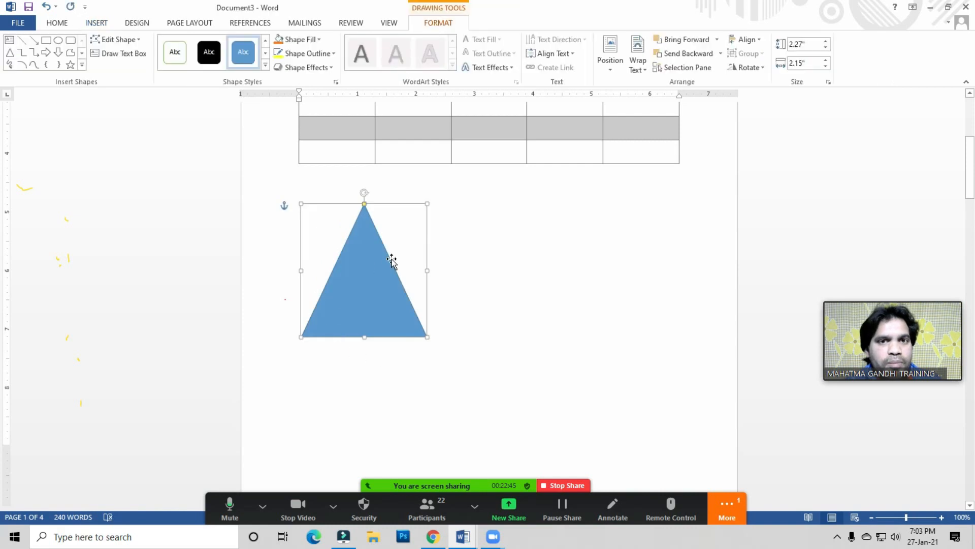
- Apply a gold shape style to the triangle and add the second outer shadow preset in the first row
left_click(97, 24)
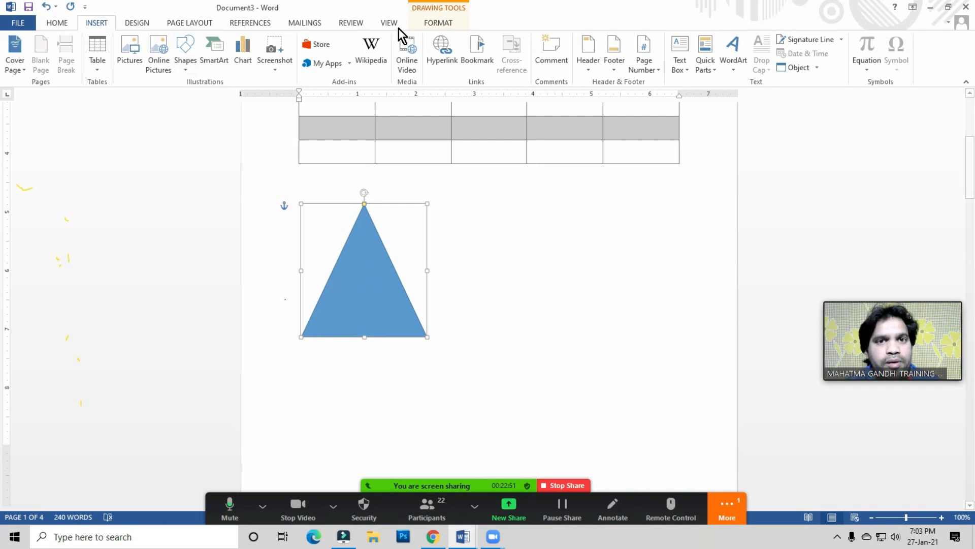
left_click(434, 23)
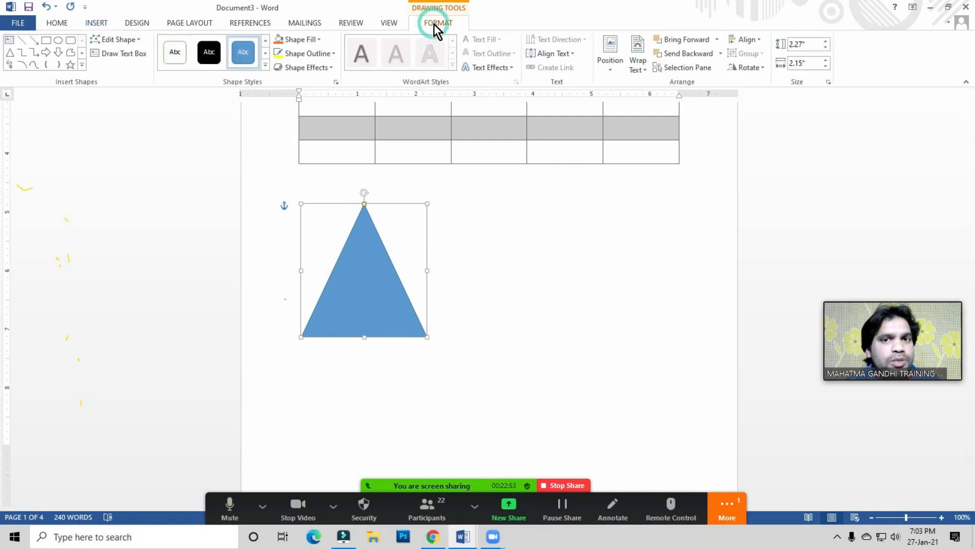
left_click(265, 65)
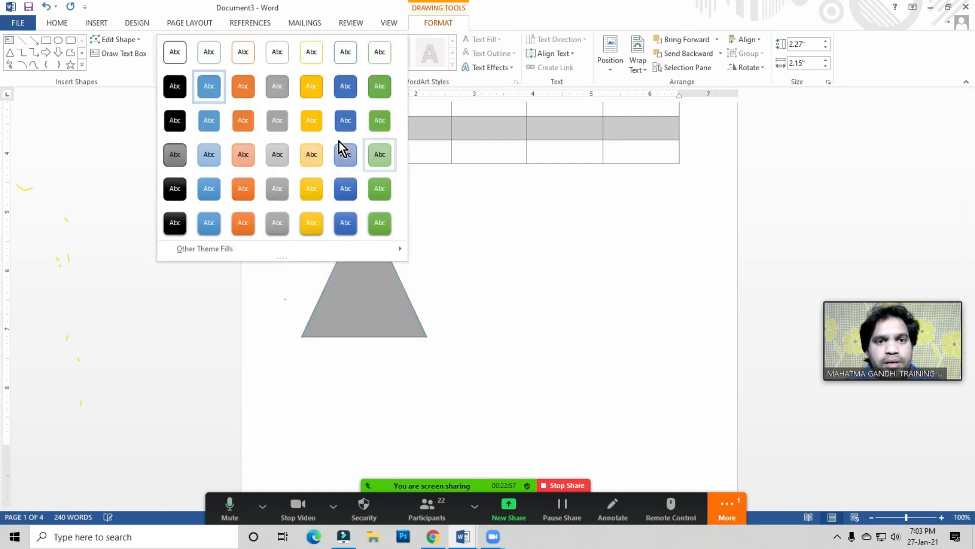
key("Escape")
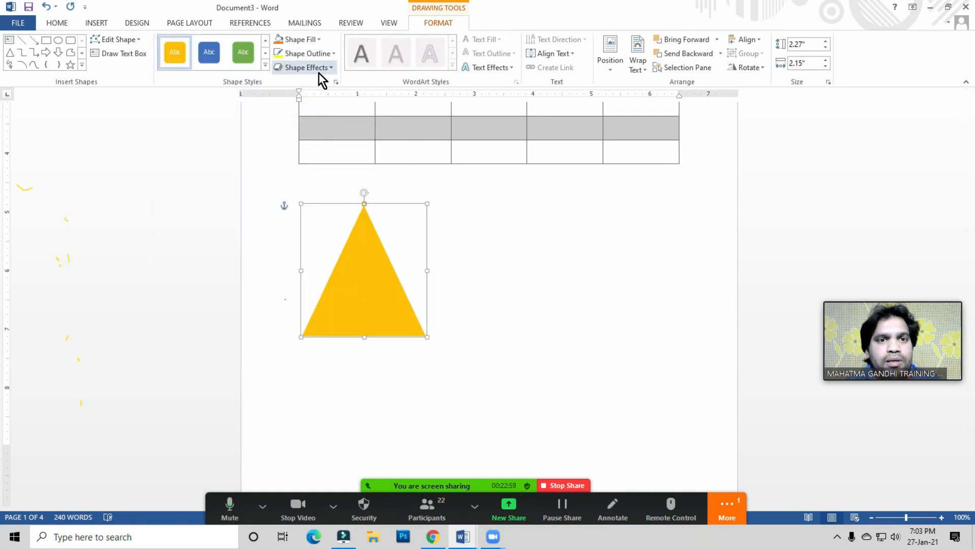
left_click(325, 69)
mouse_move(357, 126)
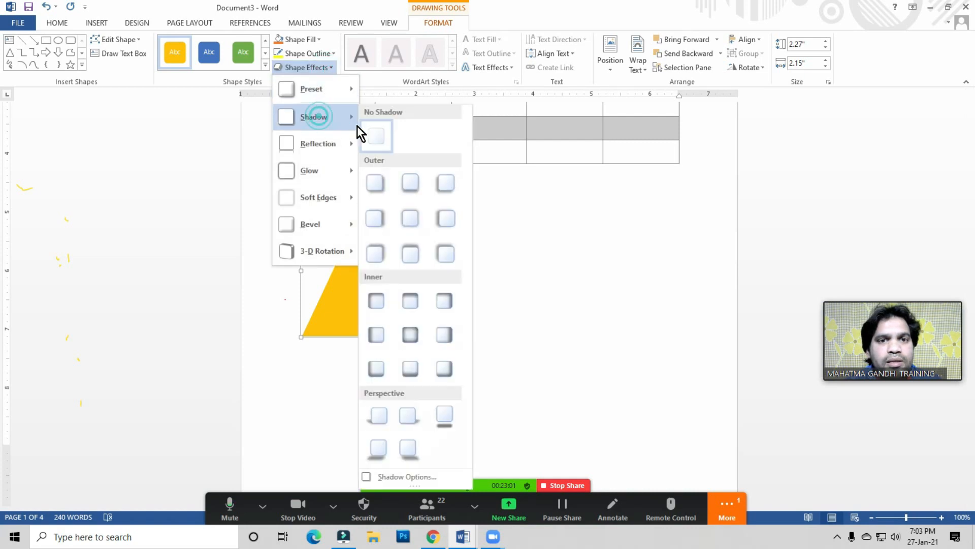
left_click(412, 187)
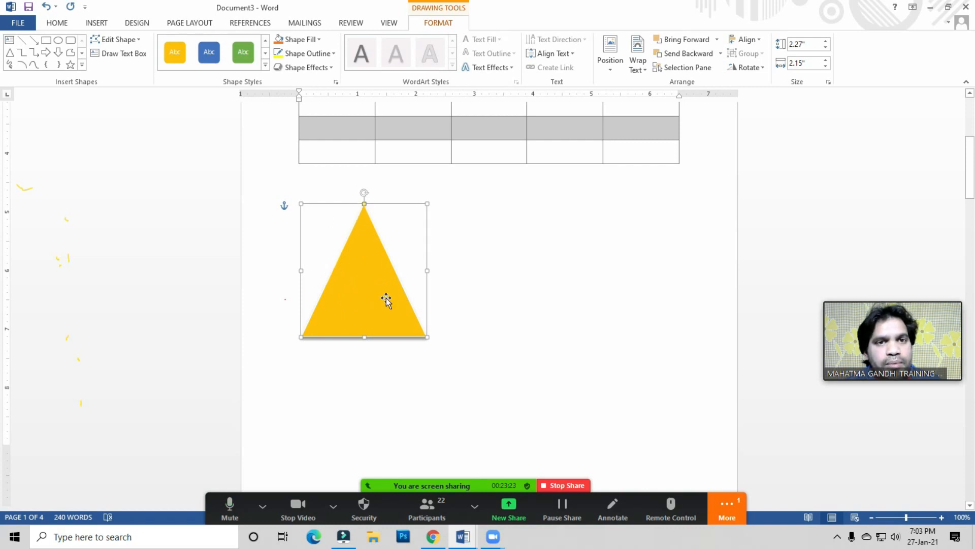
- Change the triangle's fill to the standard green colour
left_click(312, 41)
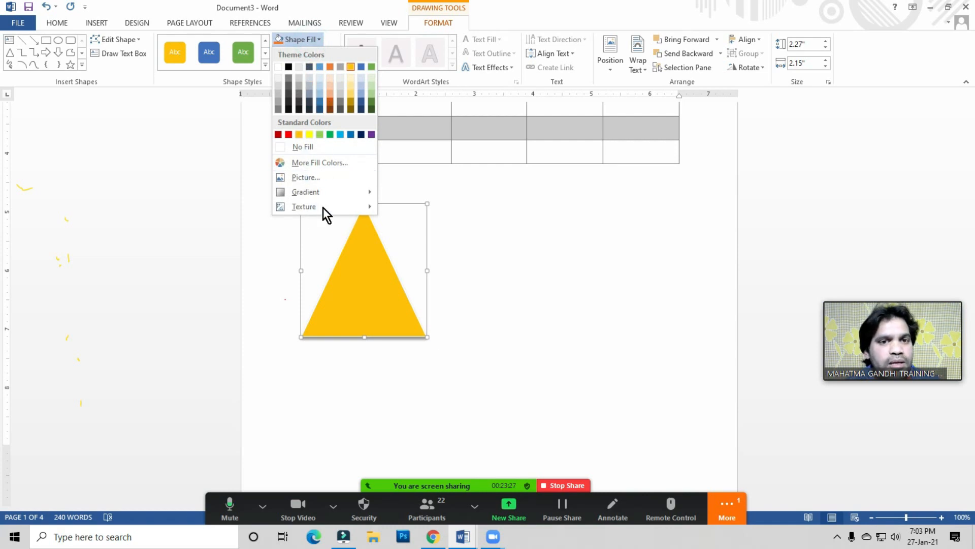
mouse_move(318, 190)
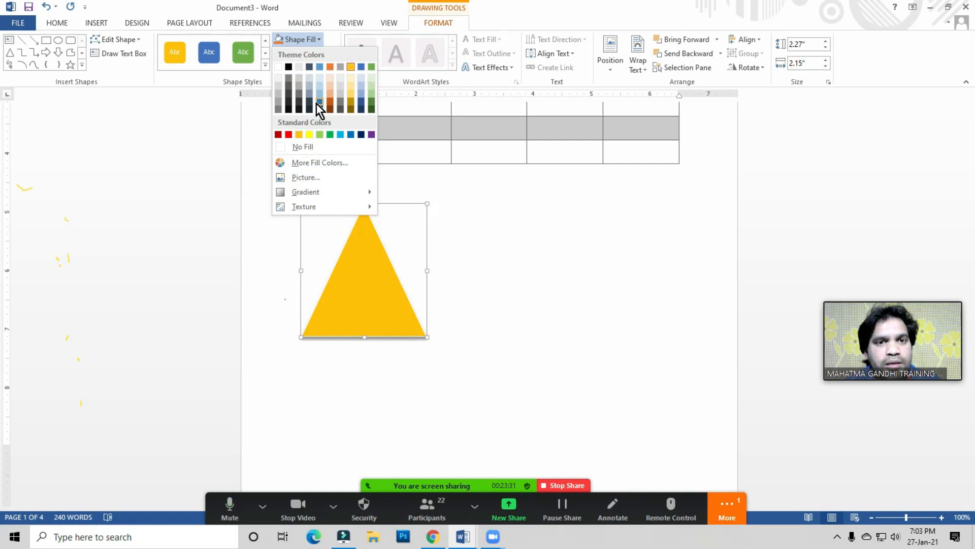
left_click(330, 134)
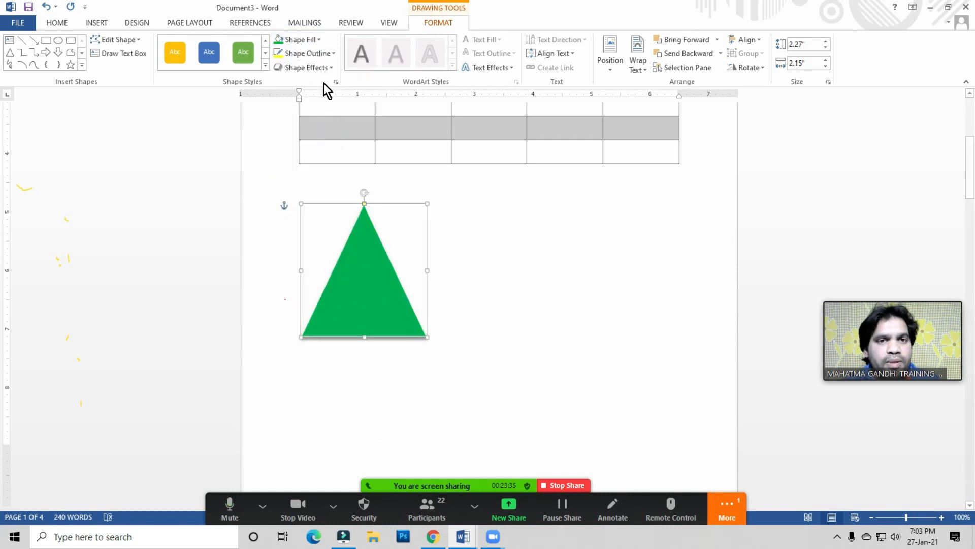
- Give the green triangle a standard yellow outline with a weight of 6 pt
left_click(327, 53)
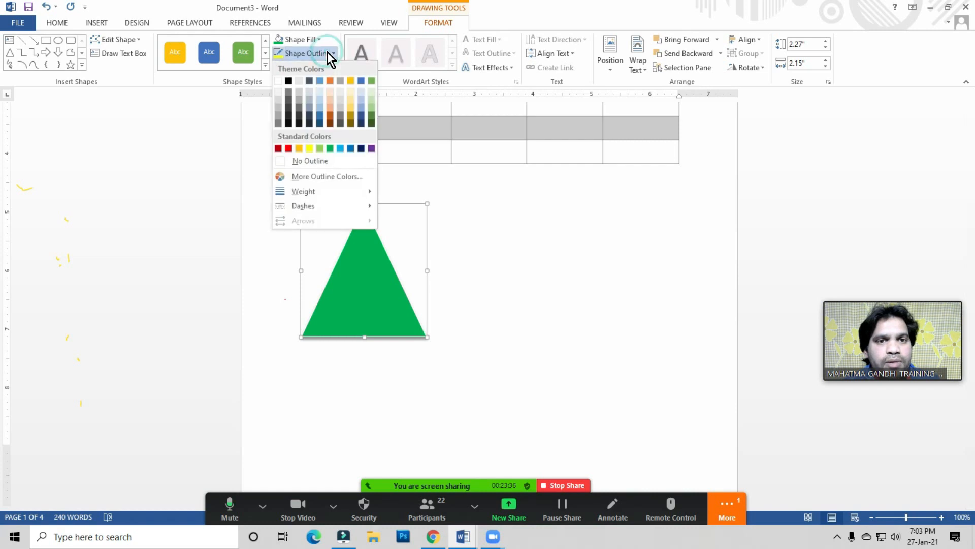
left_click(310, 149)
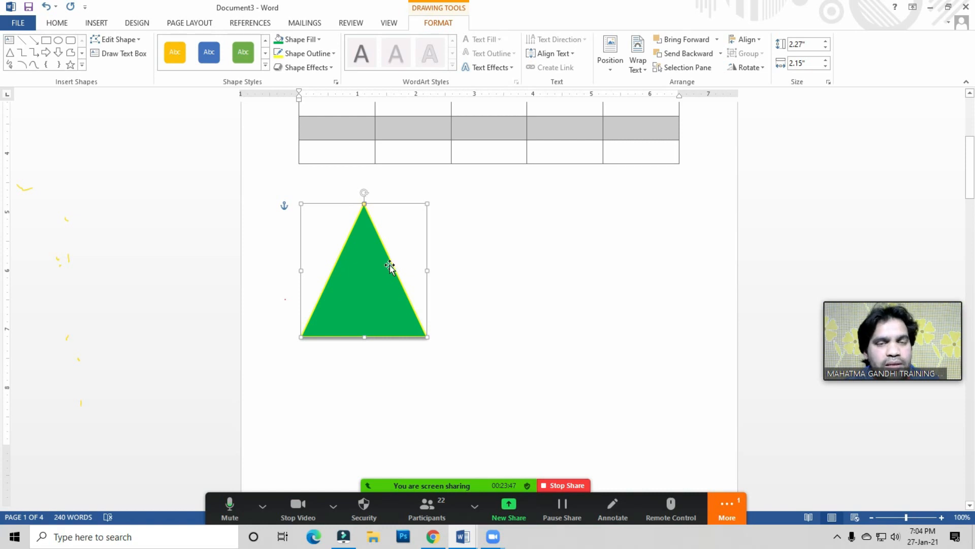
left_click(322, 56)
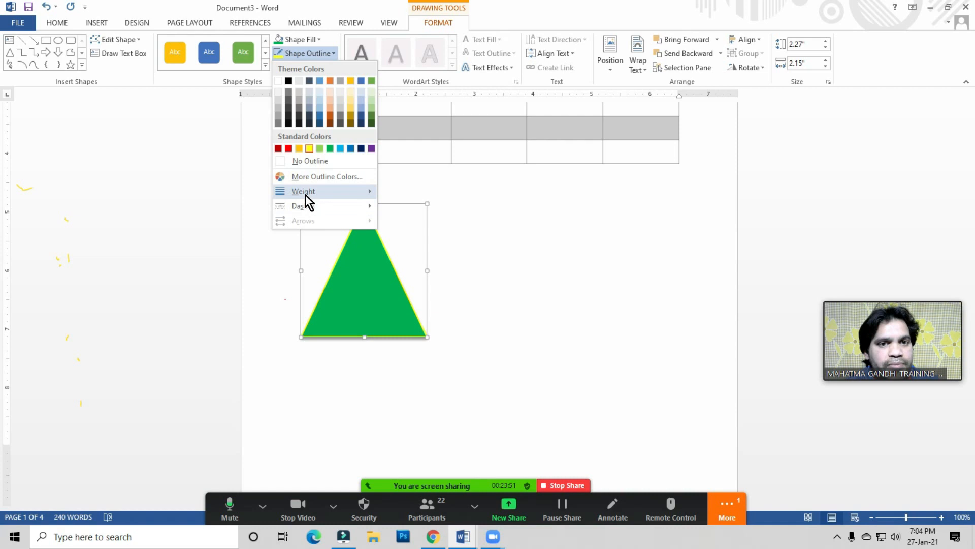
mouse_move(305, 194)
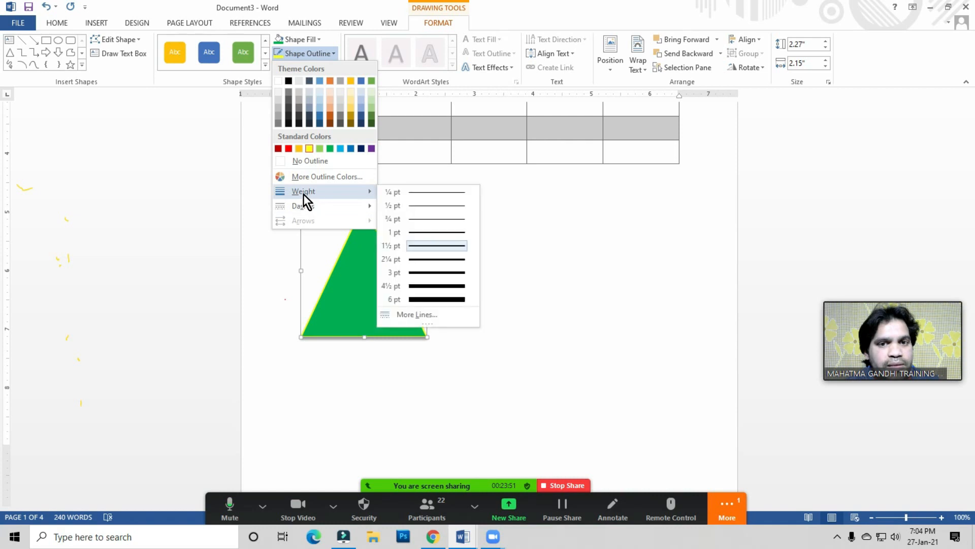
left_click(438, 297)
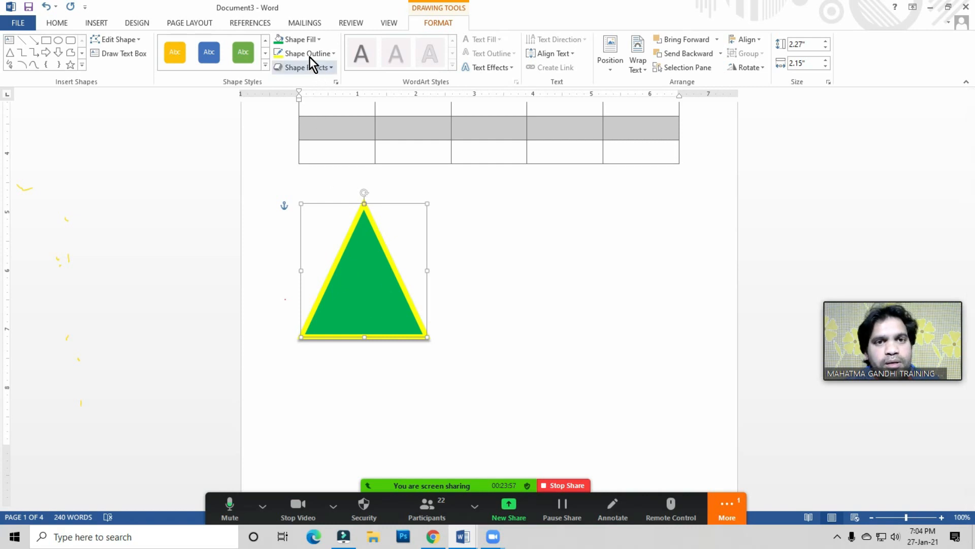
left_click(363, 287)
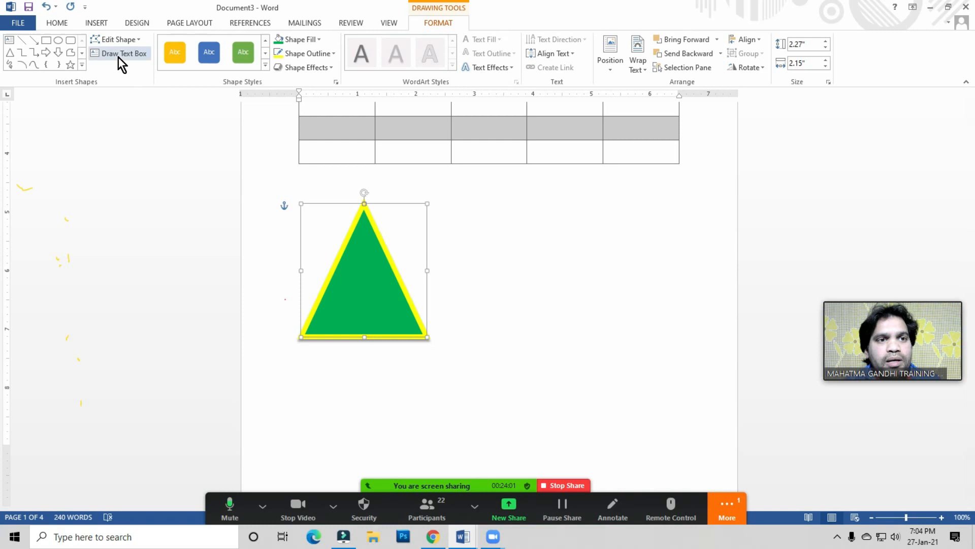
left_click(133, 53)
mouse_move(364, 295)
left_mouse_down()
mouse_move(376, 316)
mouse_move(372, 348)
left_mouse_up()
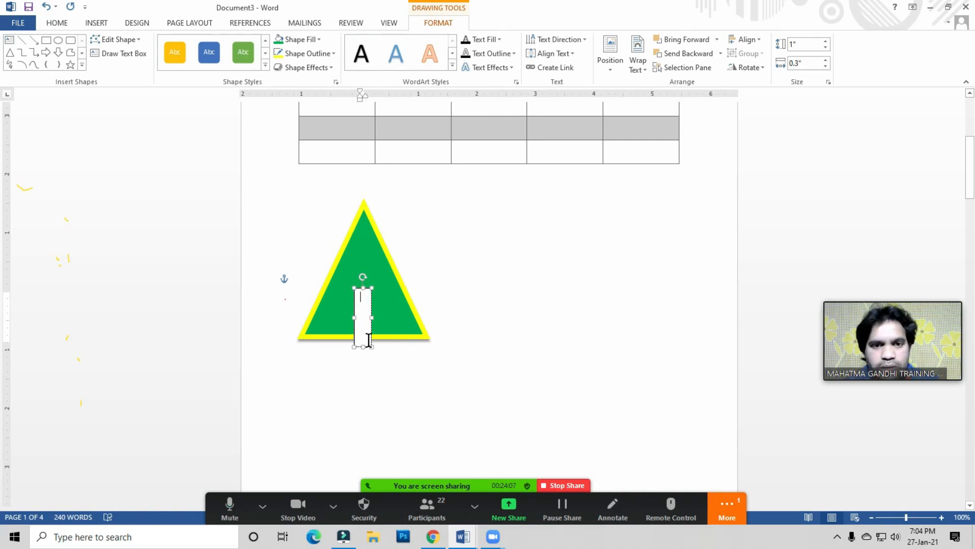
left_click(371, 338)
key("Delete")
left_click(356, 283)
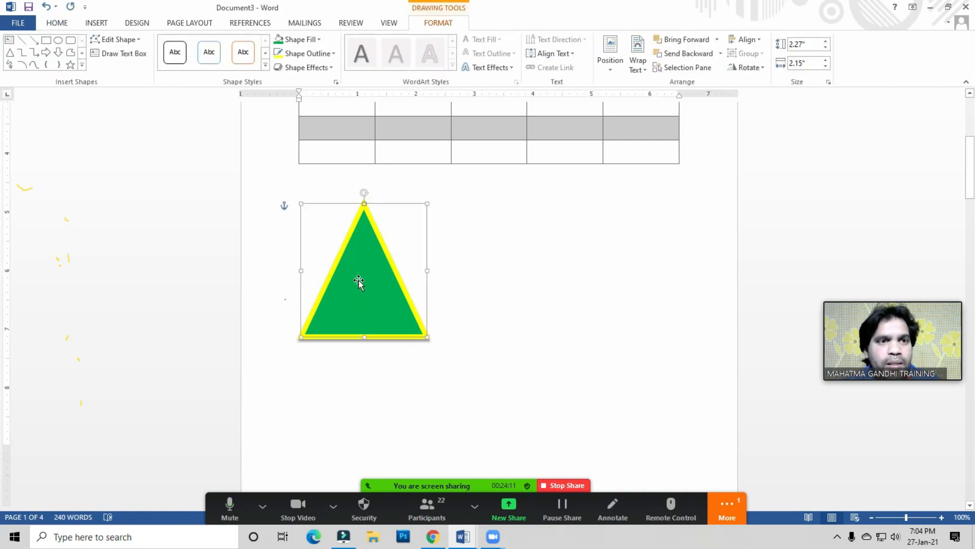
left_click(118, 41)
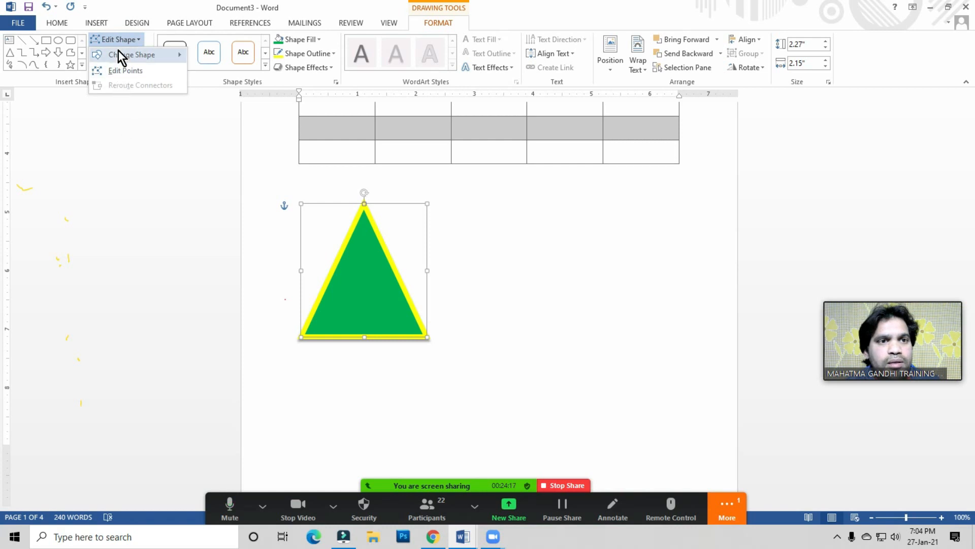
mouse_move(123, 53)
left_click(388, 298)
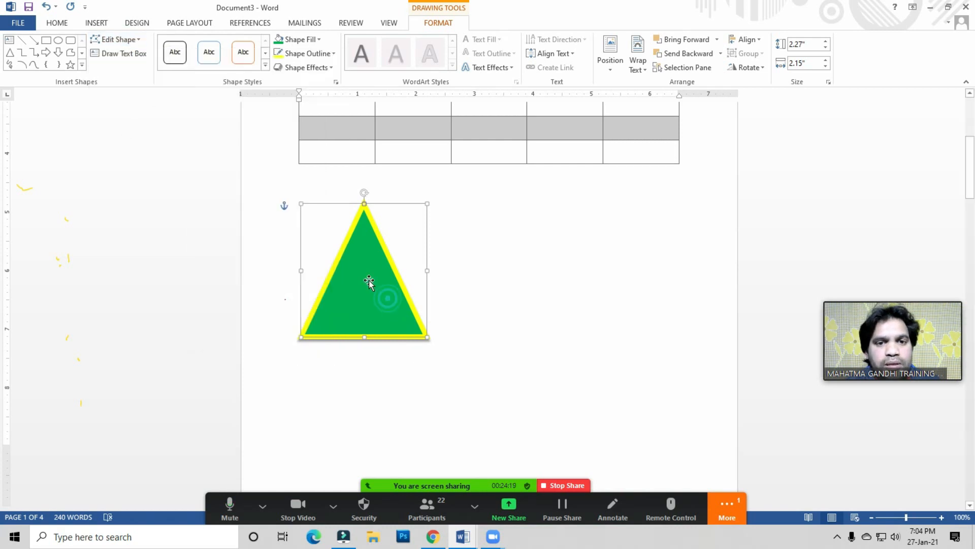
- Add the filler text "SFSDFSDFSDFSDSDFSDFSDFFSDSDFSDFSDF" inside the triangle
right_click(366, 268)
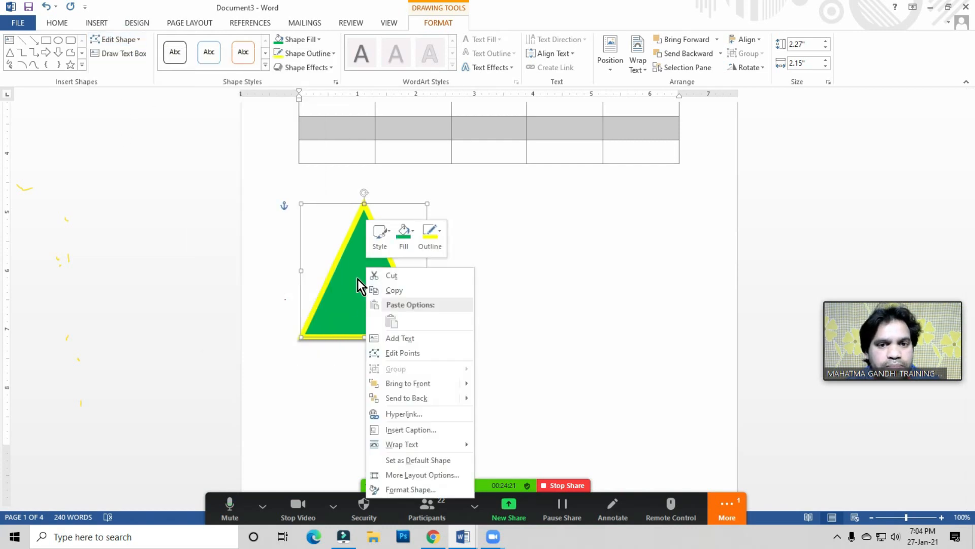
left_click(346, 300)
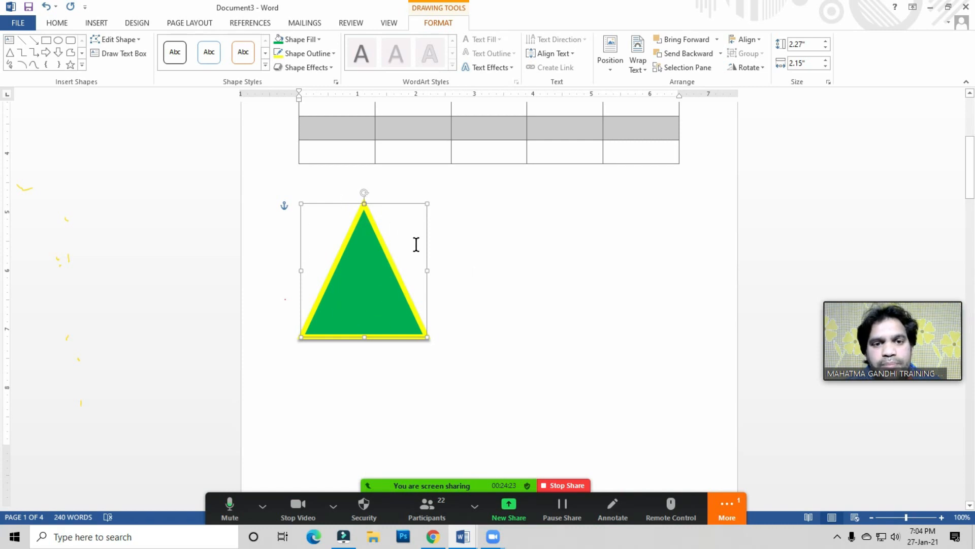
right_click(365, 273)
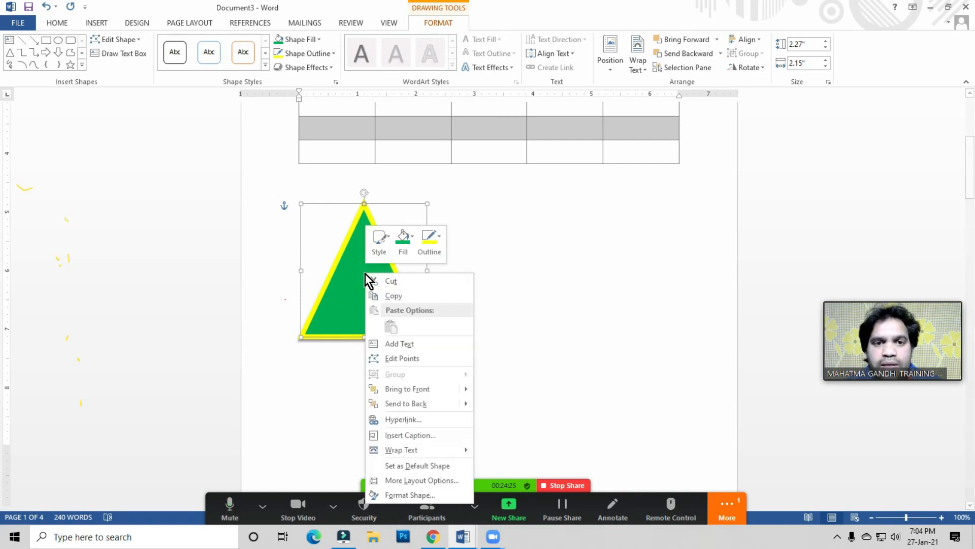
left_click(403, 344)
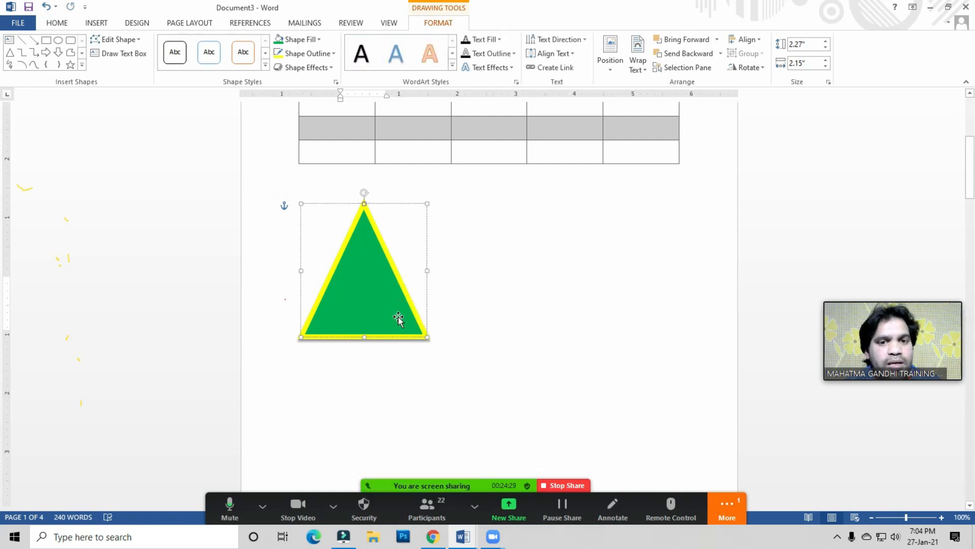
type("SFSDFSDFSDFSD")
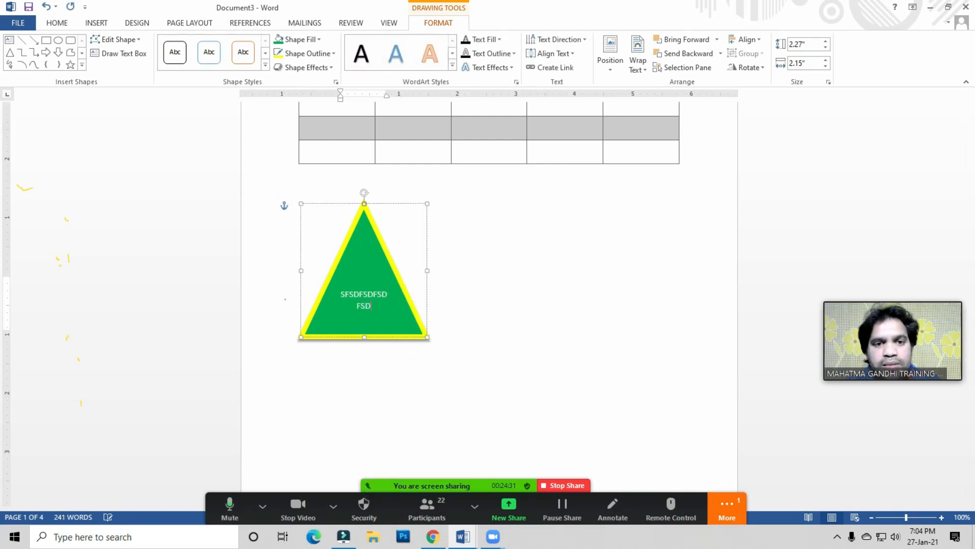
type("SDFSDFSDFFSDSDFSDFSDF")
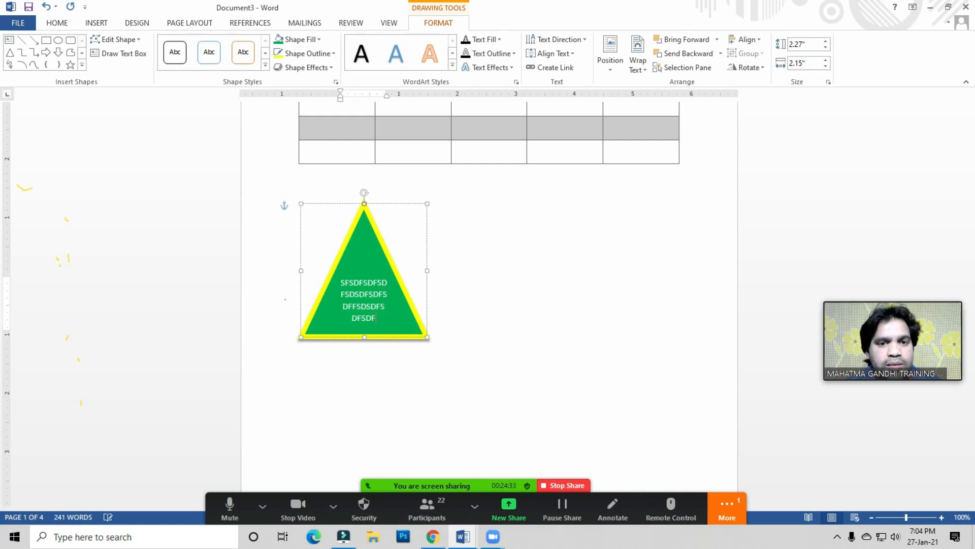
left_click(491, 331)
left_click(381, 317)
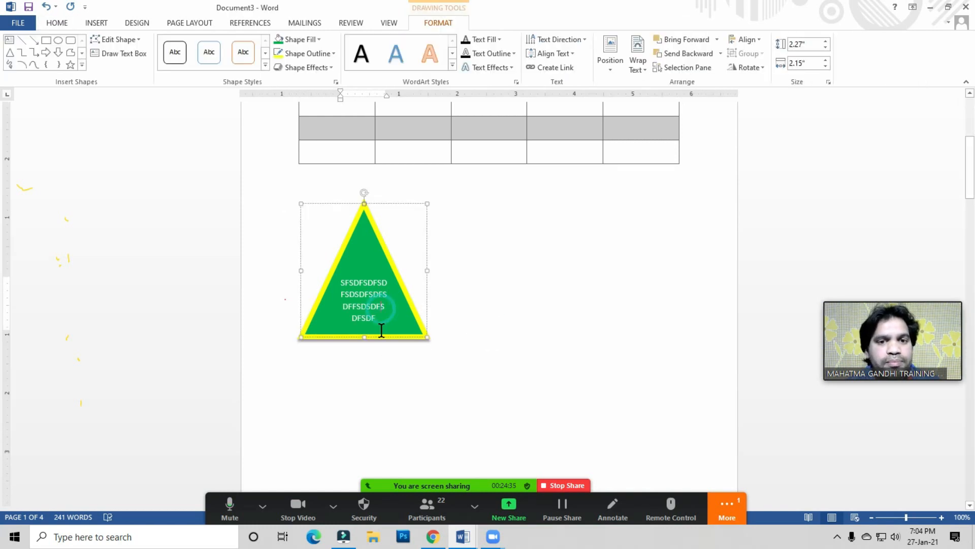
left_click(496, 316)
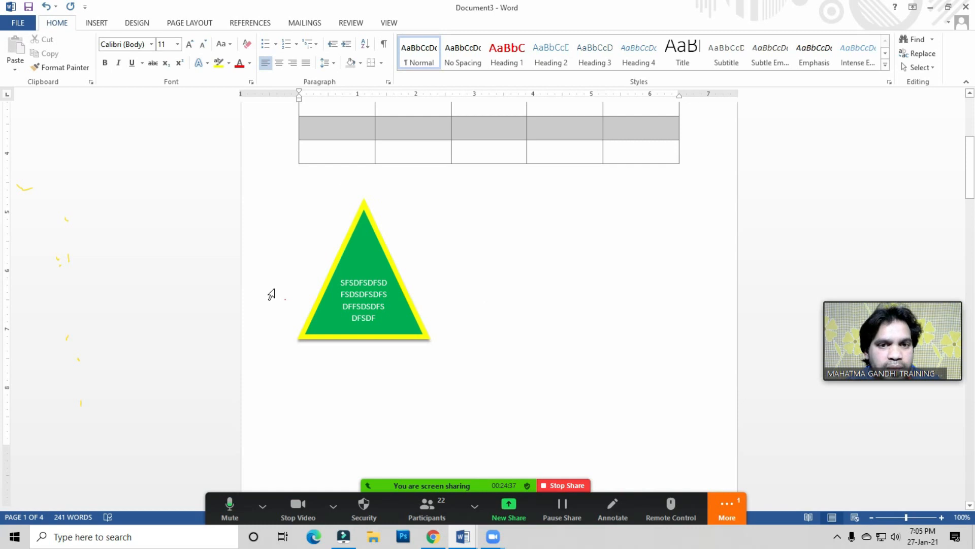
- Draw a vertical scroll shape about 3.76" high and 3.8" wide beside the triangle, below the table
left_click(97, 24)
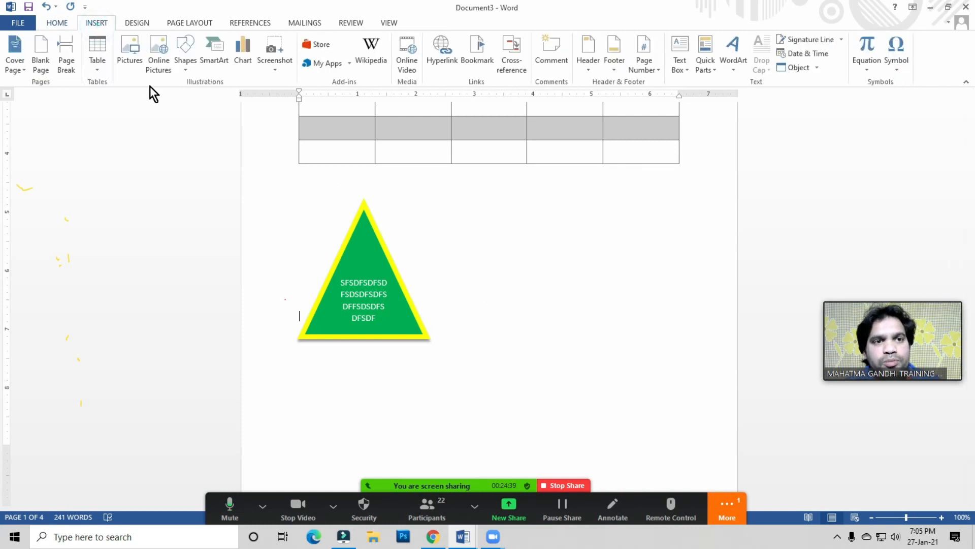
left_click(182, 74)
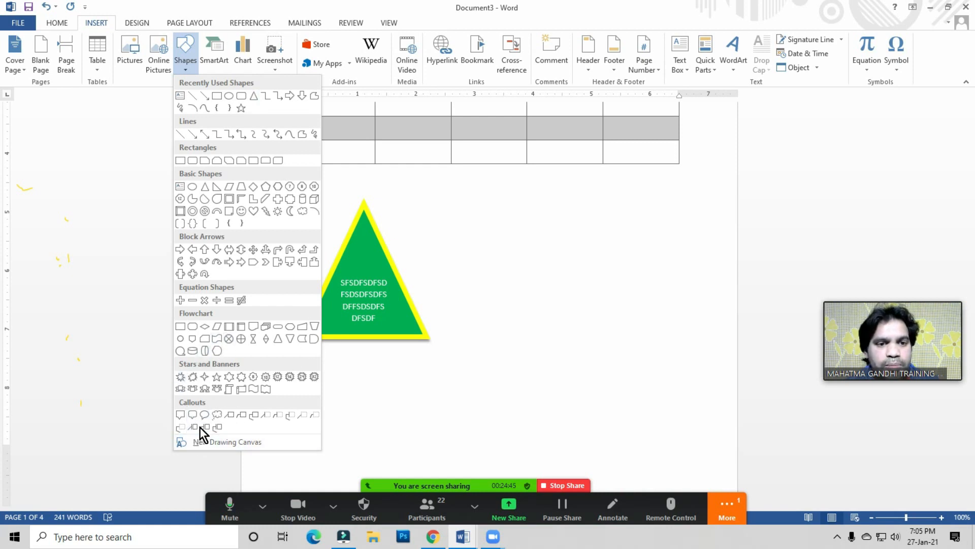
left_click(229, 389)
left_click_drag(513, 195, 736, 416)
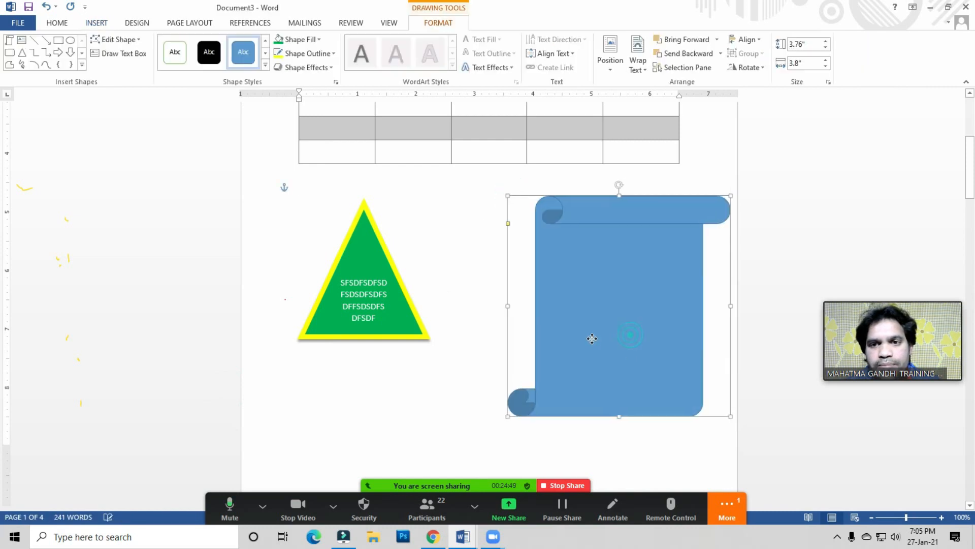
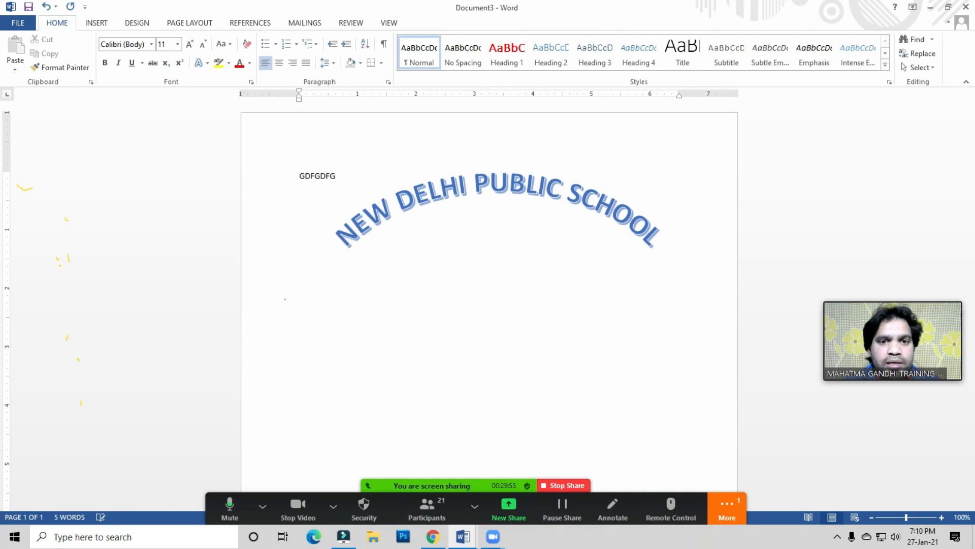
- Add more filler lines under the plain text beside the arched WordArt and clear all the plain text again
type("DFGDFG DG")
key("Return")
type("DFDG")
key("ctrl+a")
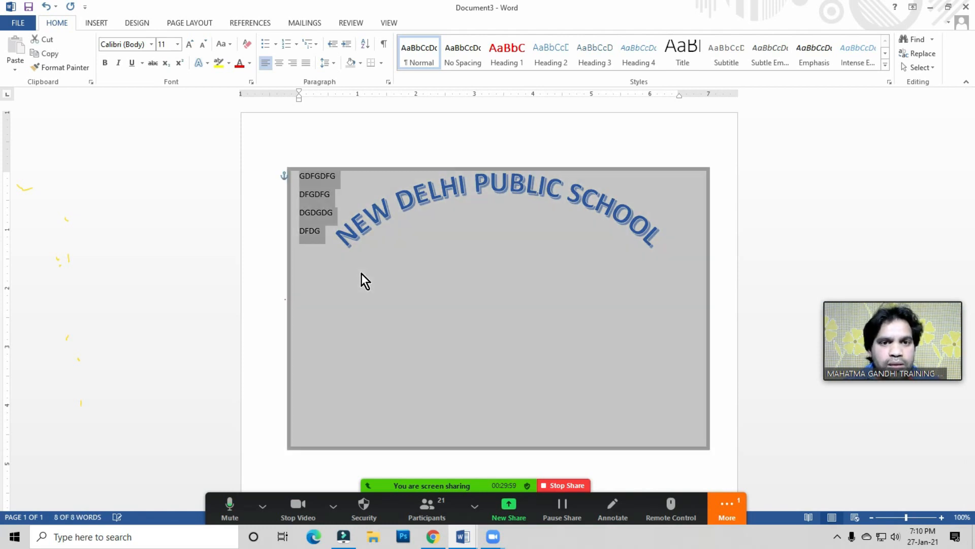
key("Delete")
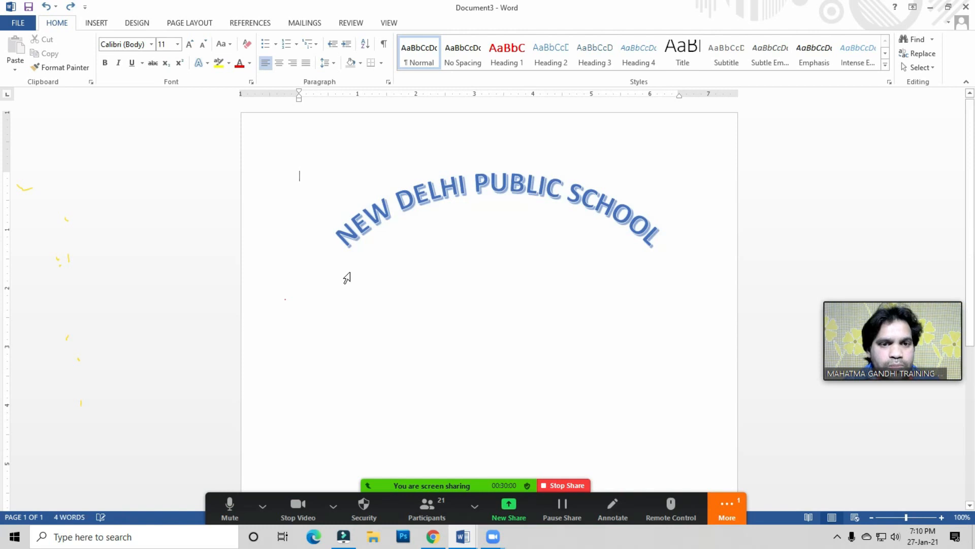
- Set the text wrapping of the arched "NEW DELHI PUBLIC SCHOOL" WordArt to Behind Text
triple_click(489, 187)
left_click(495, 202)
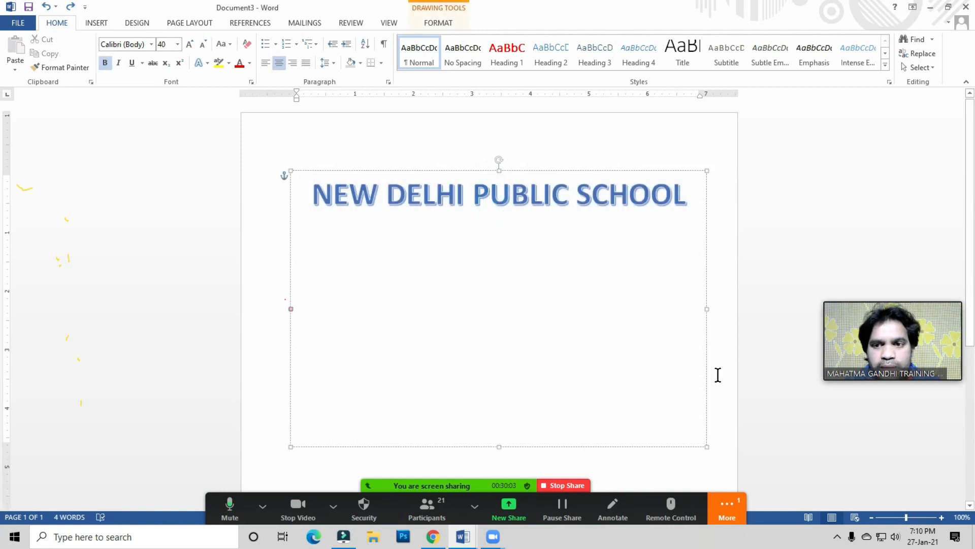
left_click(725, 390)
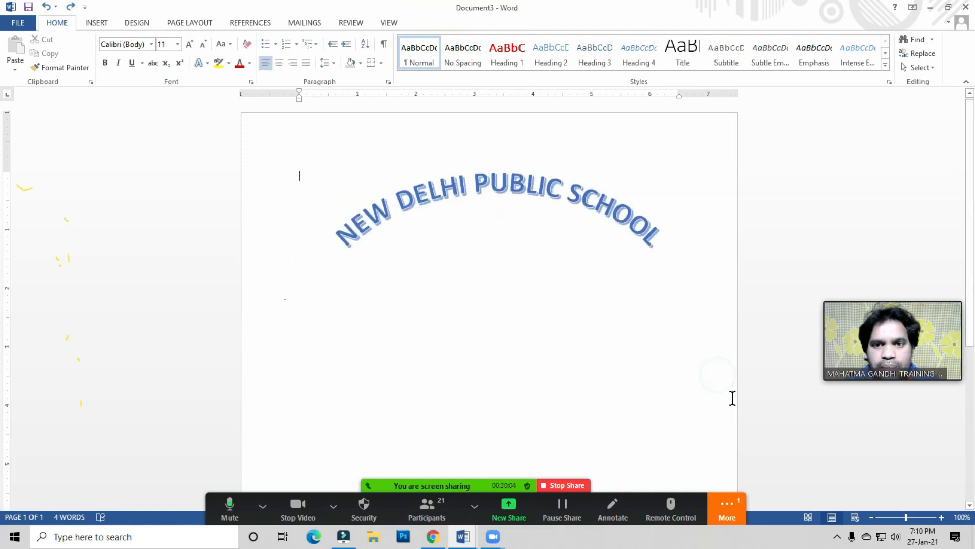
triple_click(507, 188)
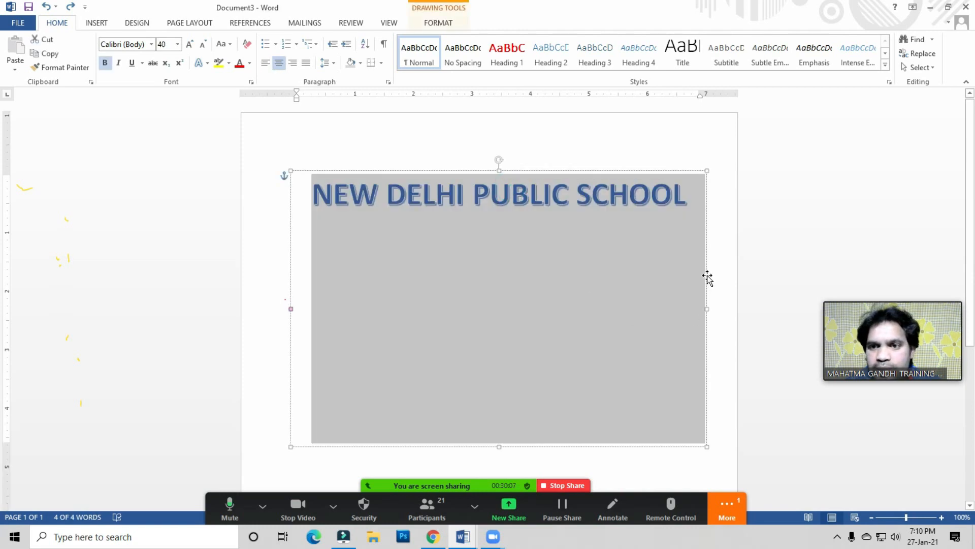
left_click(706, 279)
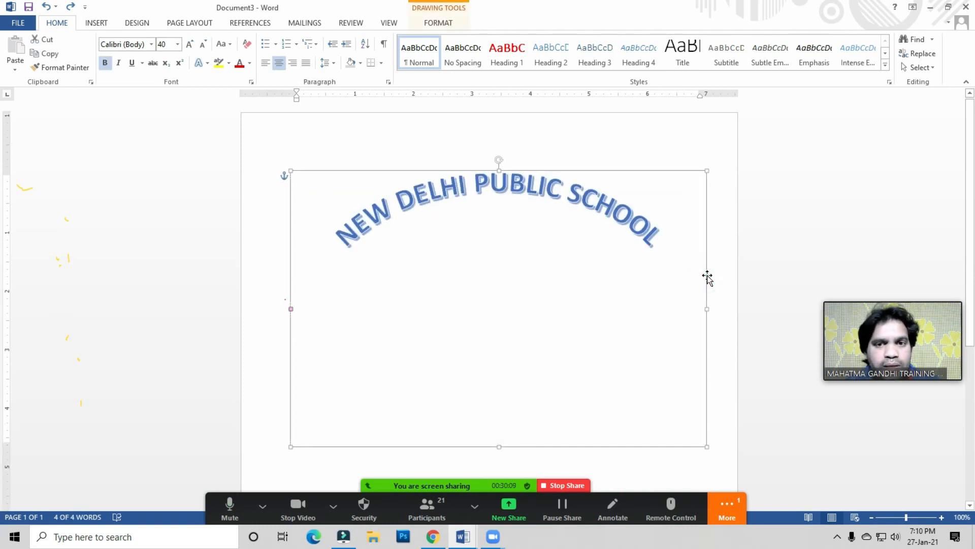
left_click(439, 22)
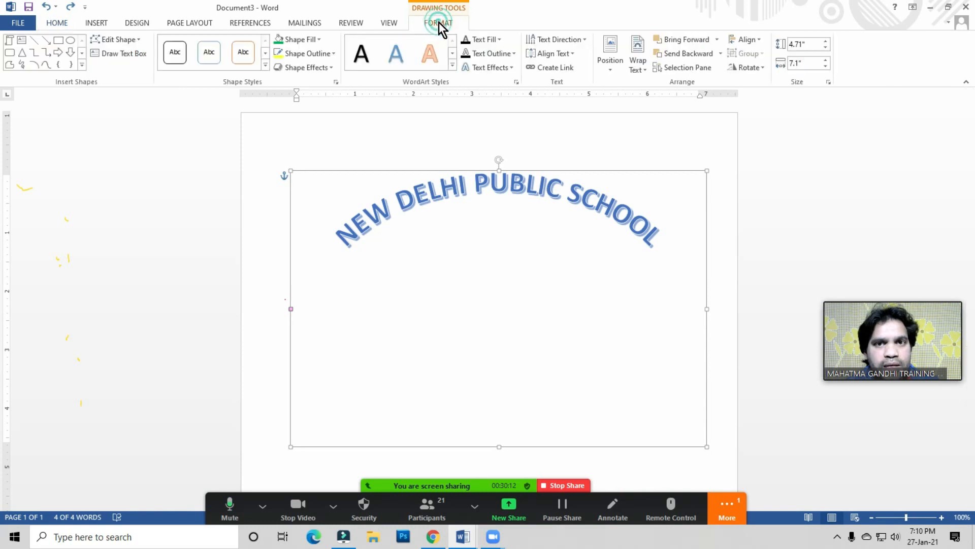
left_click(638, 68)
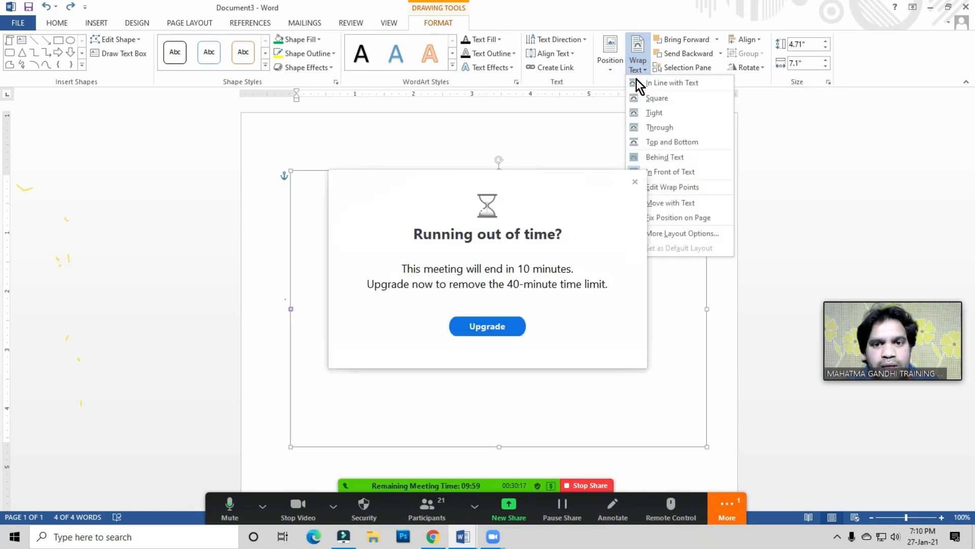
left_click(635, 182)
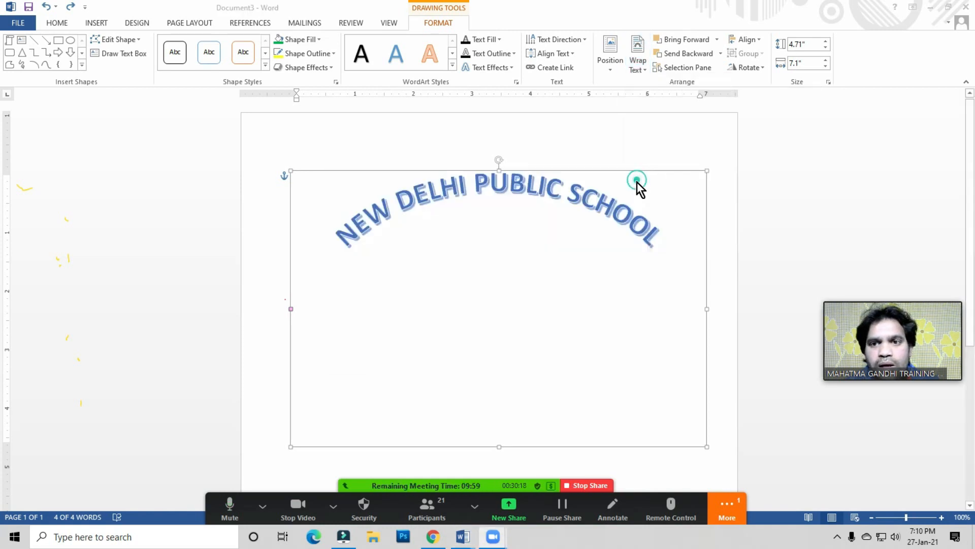
left_click(640, 69)
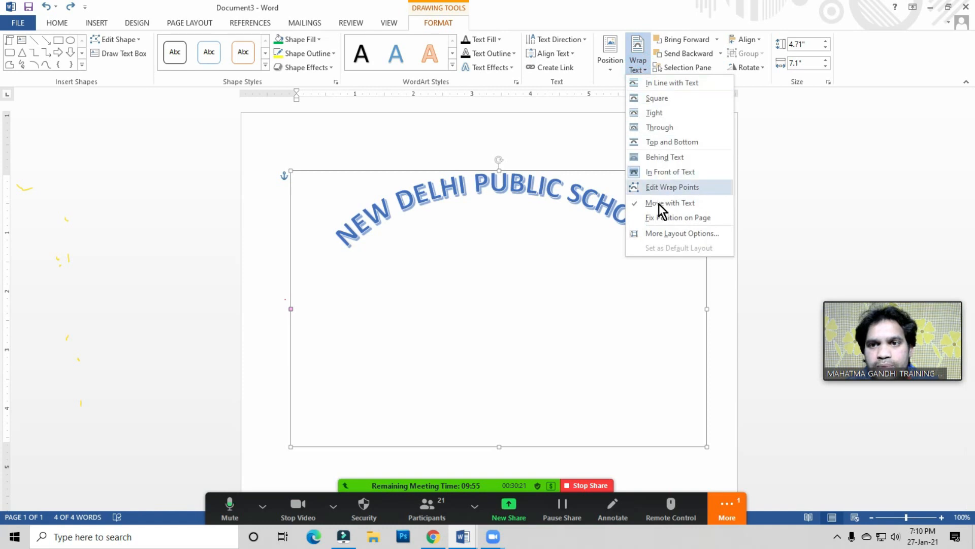
left_click(666, 158)
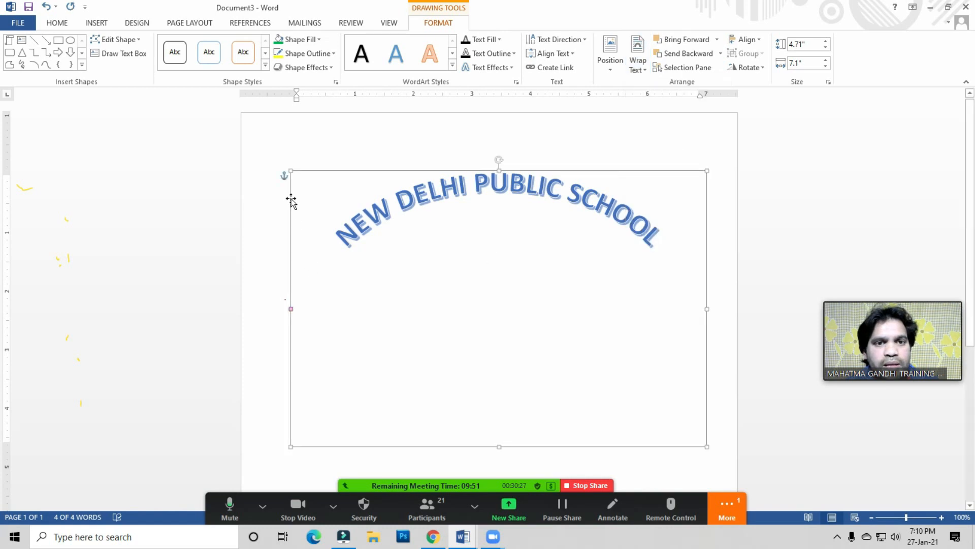
- Nudge the arched "NEW DELHI PUBLIC SCHOOL" WordArt slightly down and insert four blank lines in the body text
left_click(285, 192)
left_click(302, 199)
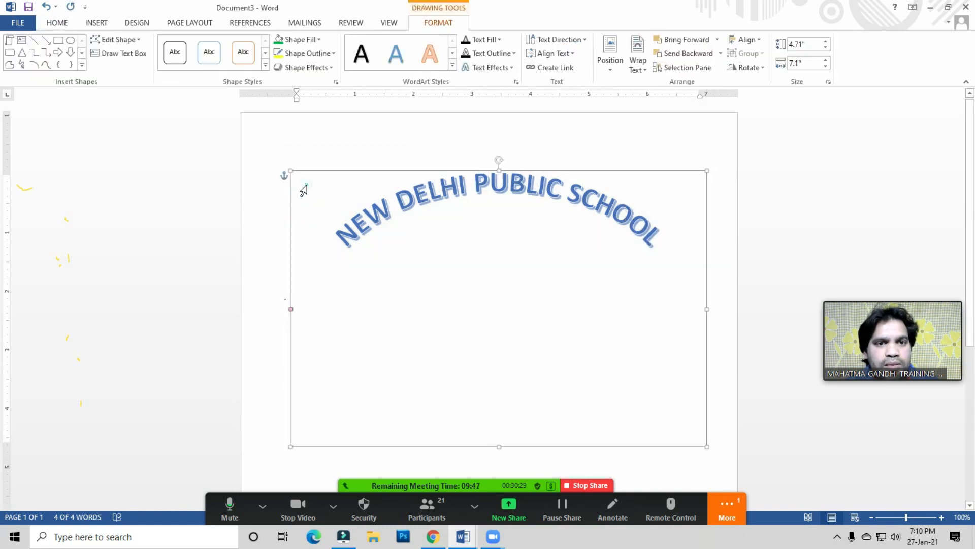
left_click(390, 227)
left_click(282, 198)
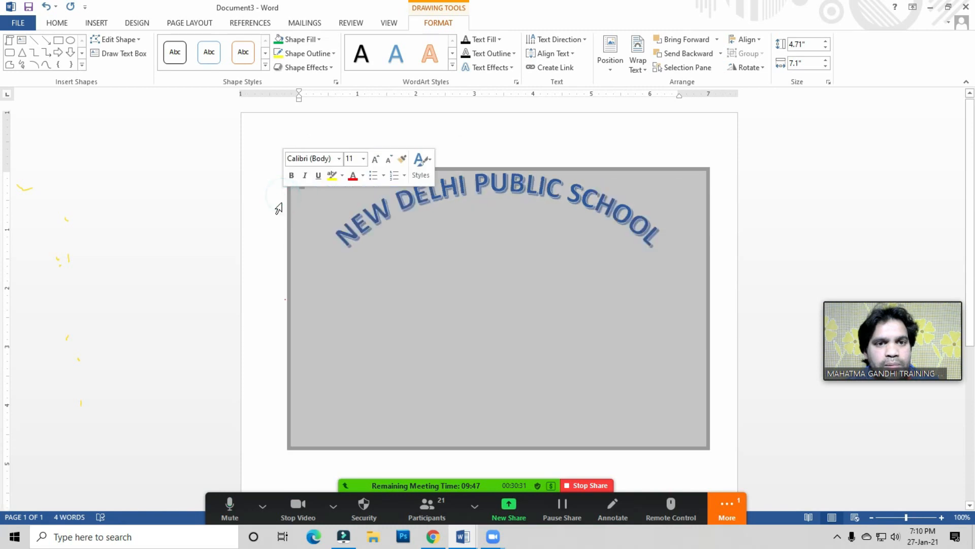
left_click(454, 170)
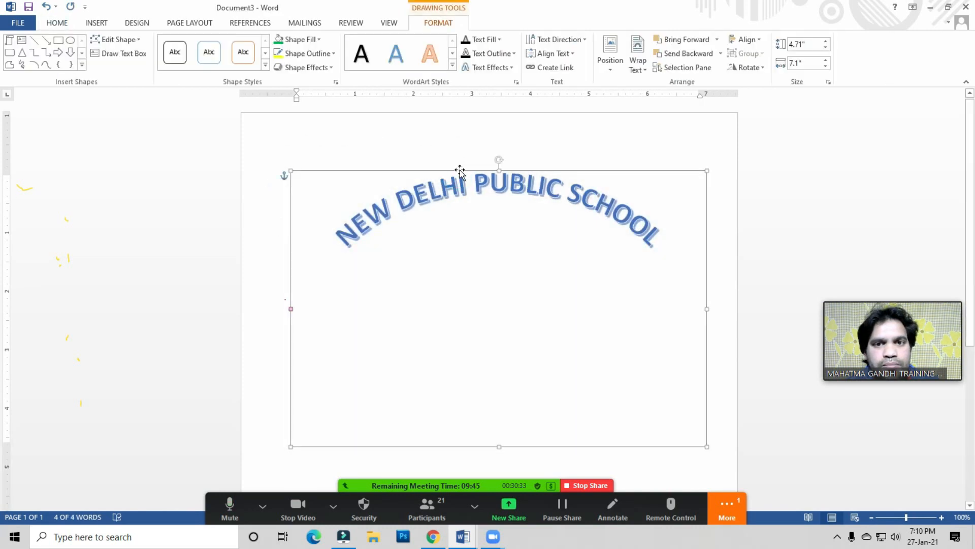
left_click_drag(458, 171, 459, 177)
left_click(315, 160)
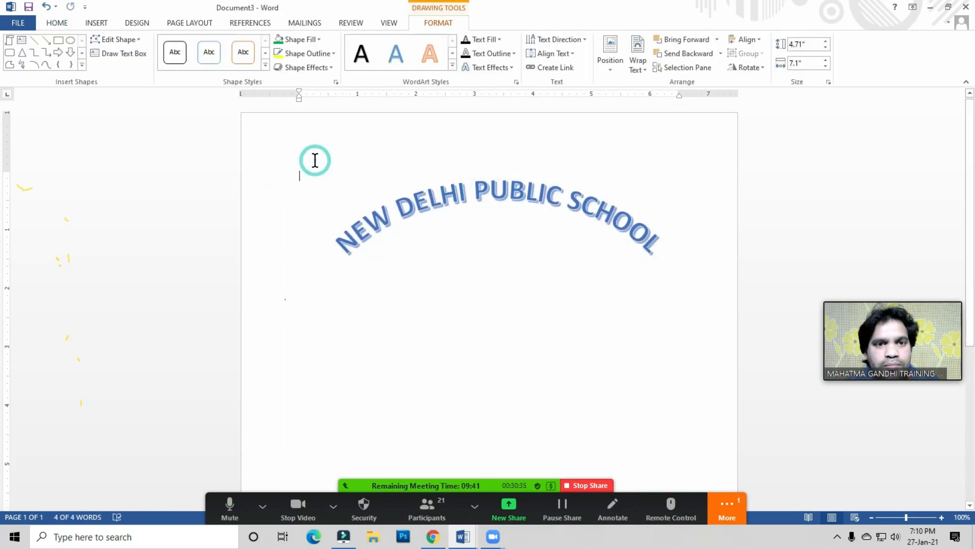
key("Return")
key("Return")
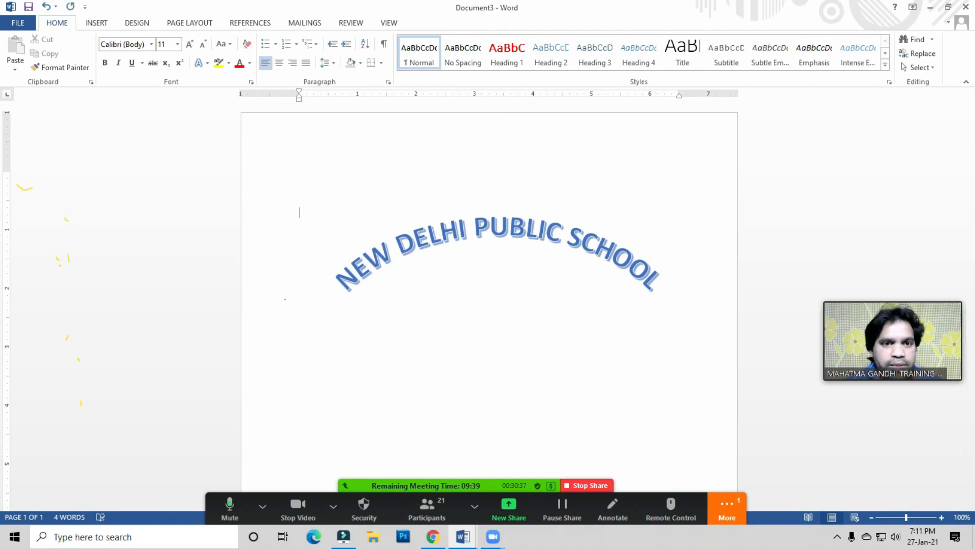
key("Return")
key("Return")
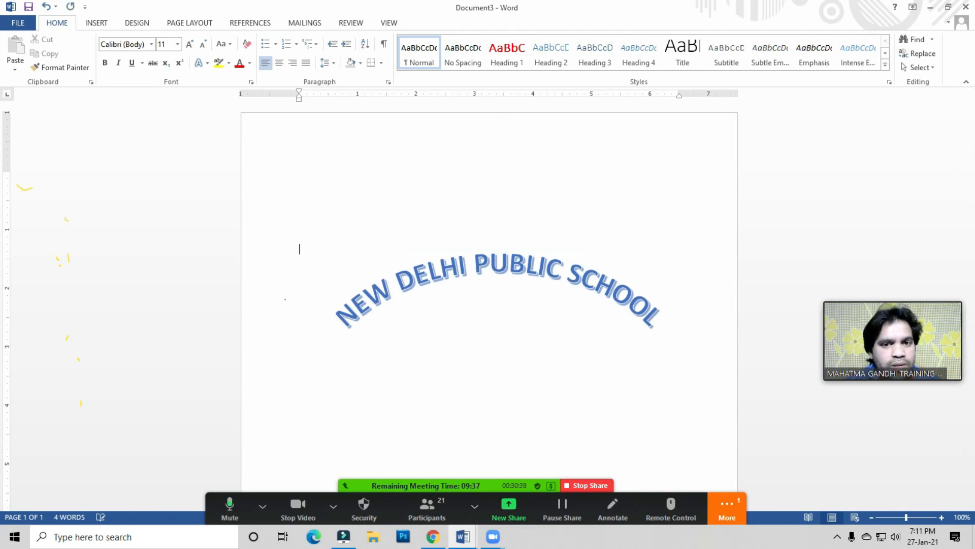
- Move the arched WordArt back up to the page's top margin, over the blank lines
left_click(444, 263)
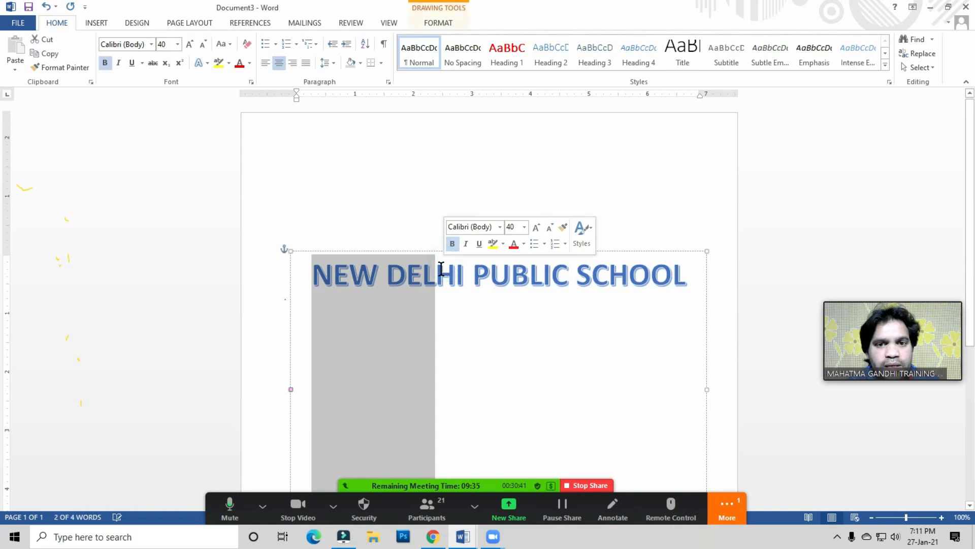
left_click(397, 252)
left_click_drag(397, 251, 397, 169)
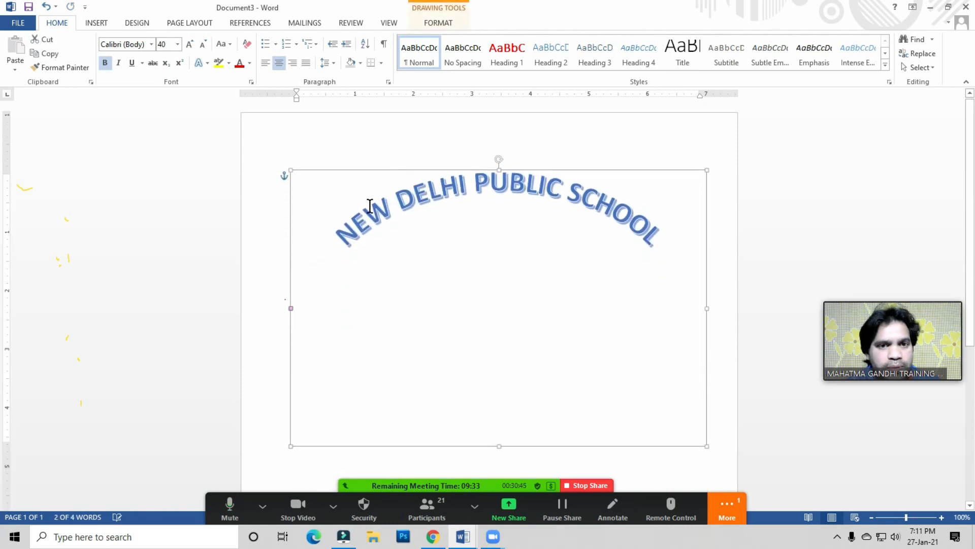
left_click(283, 237)
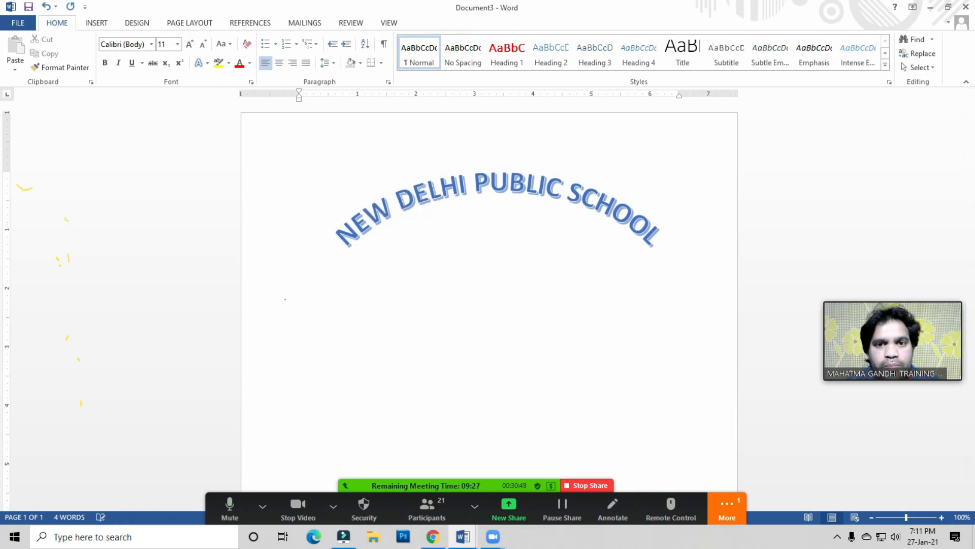
- Trim the surplus blank lines and add a centred line reading "(RECOGNISED)" beneath the arched WordArt
key("BackSpace")
key("BackSpace")
key("BackSpace")
key("BackSpace")
key("BackSpace")
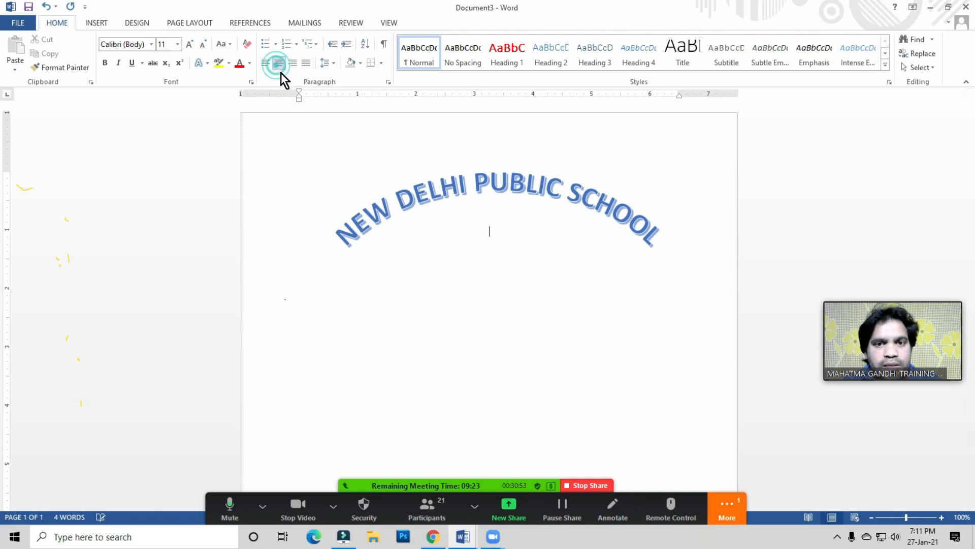
key("Return")
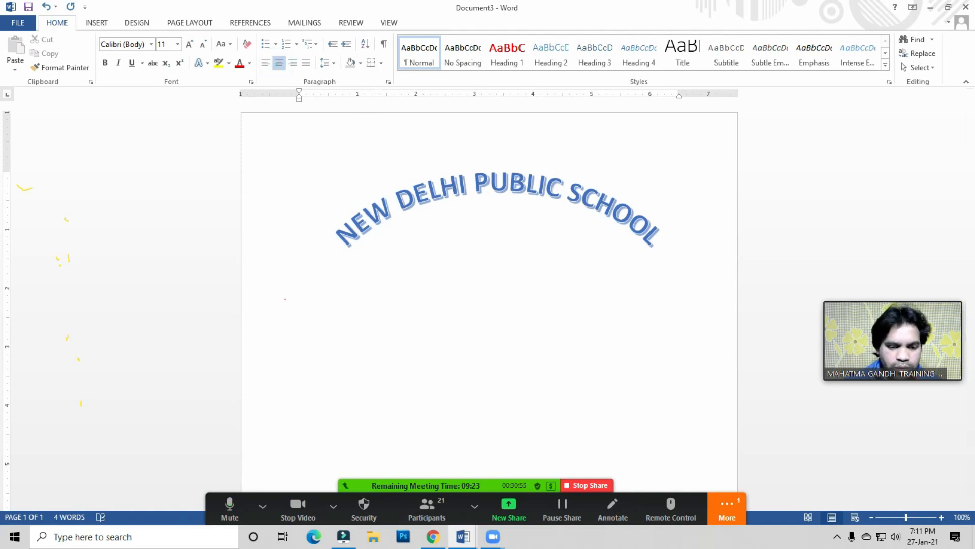
type("r")
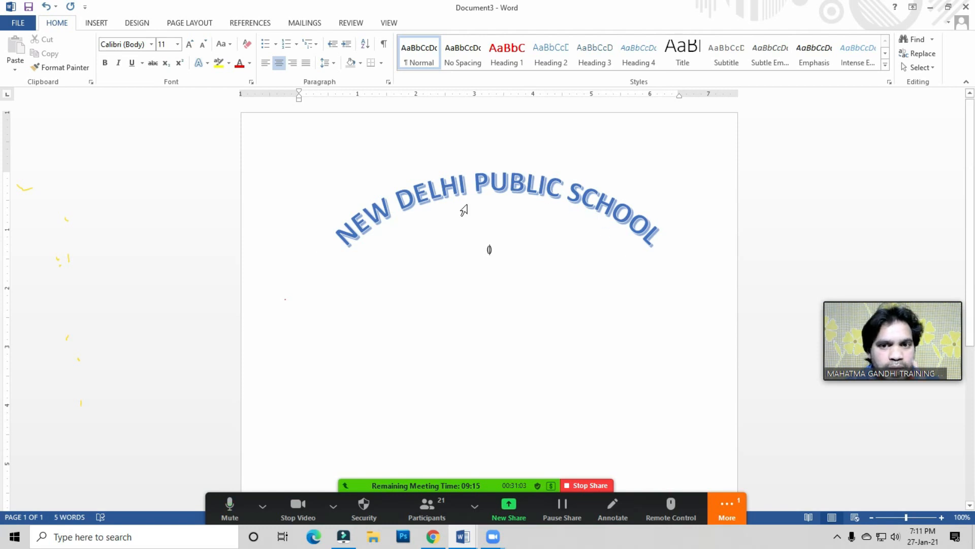
type("RECOGNISED")
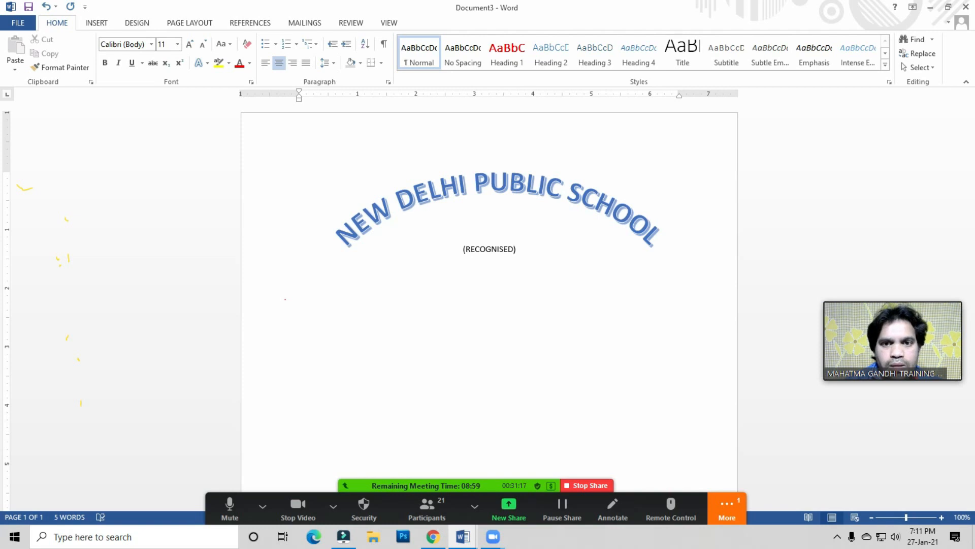
- Enlarge the "(RECOGNISED)" line to 22 pt and remove the empty line below it
left_click_drag(464, 249, 520, 249)
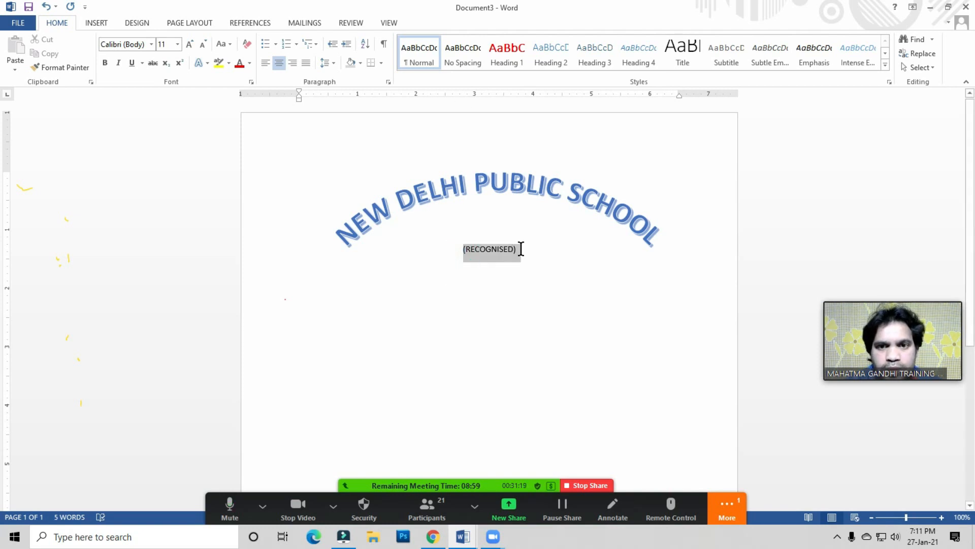
key("ctrl+shift+period")
key("ctrl+shift+period")
key("ctrl+shift+period")
key("ctrl+shift+period")
key("ctrl+shift+period")
key("ctrl+shift+period")
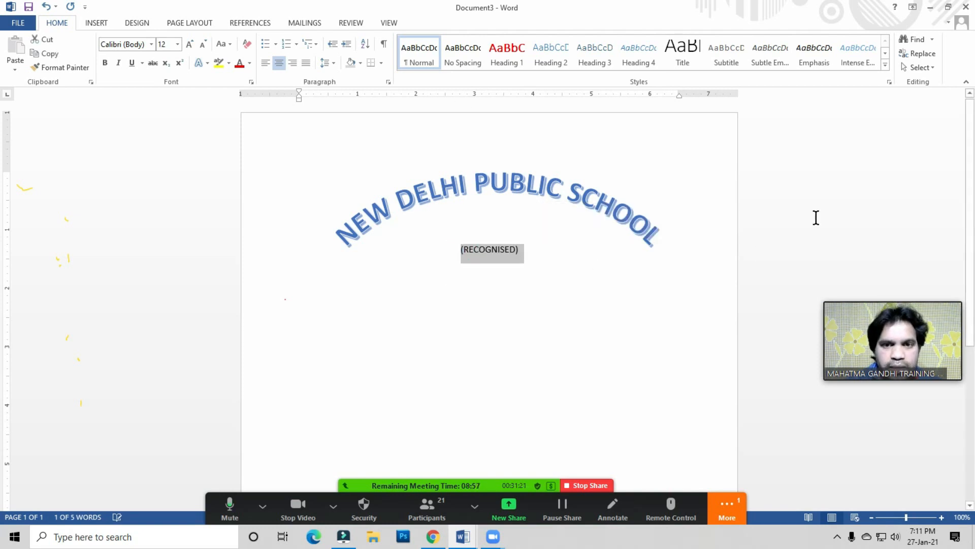
key("Down")
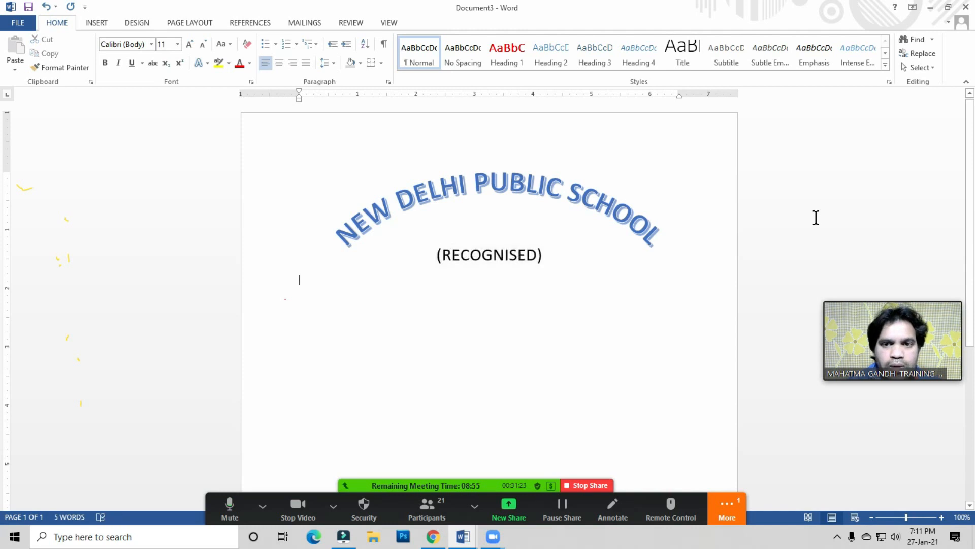
key("BackSpace")
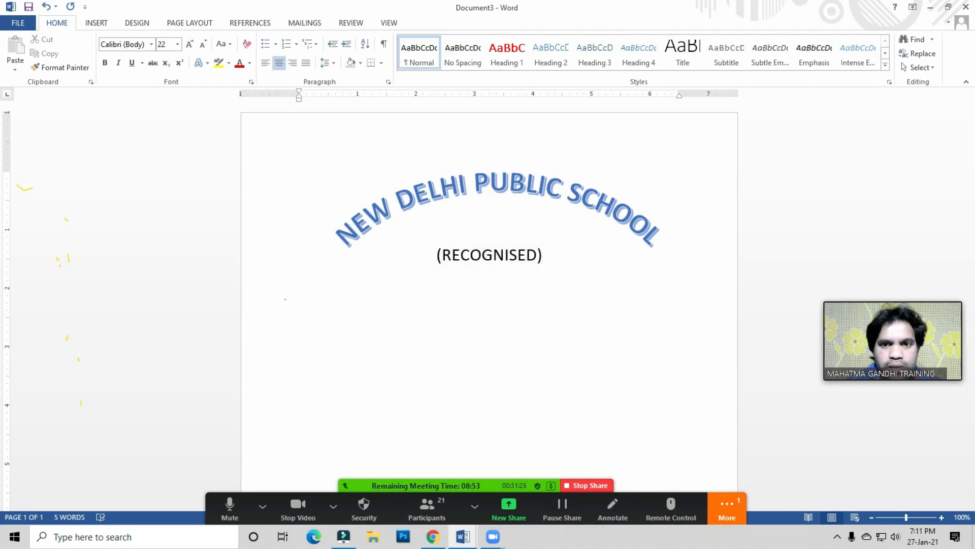
- Add the school's postal address as two centred lines below "(RECOGNISED)"
key("Return")
type("A-32, ")
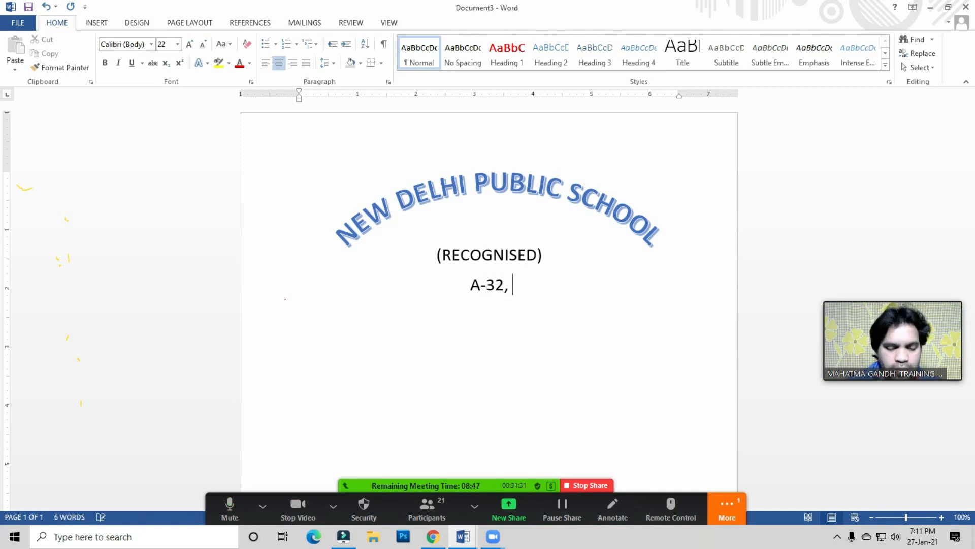
type("BADARPUR ")
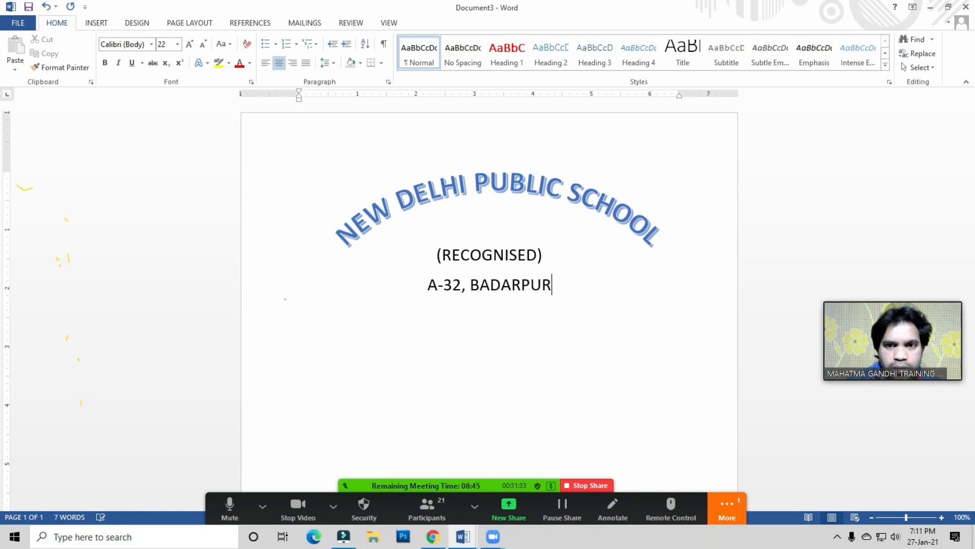
type("NEW DEL")
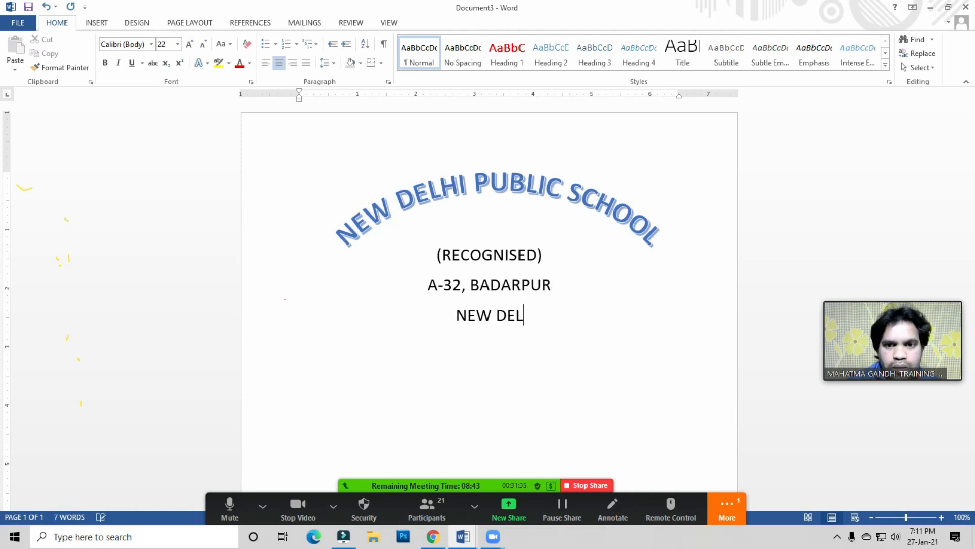
type("HI - 11004")
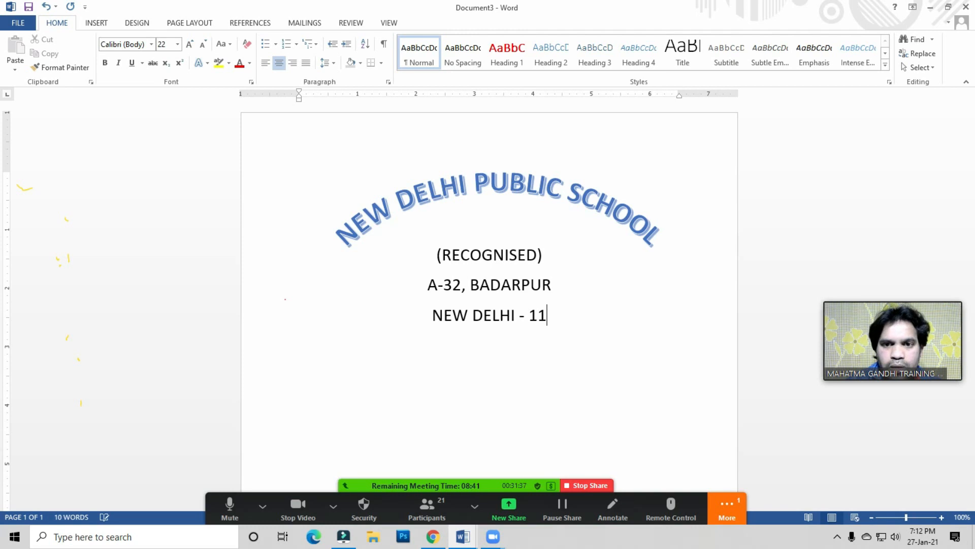
- Set the three centred lines to 1.0 line spacing and remove the space after their paragraphs
left_click(433, 255, "shift")
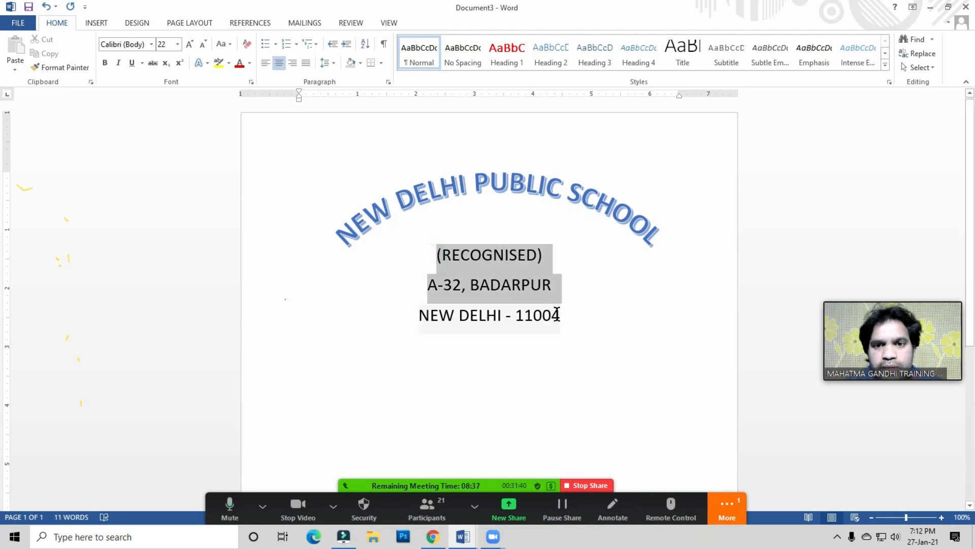
left_click(328, 64)
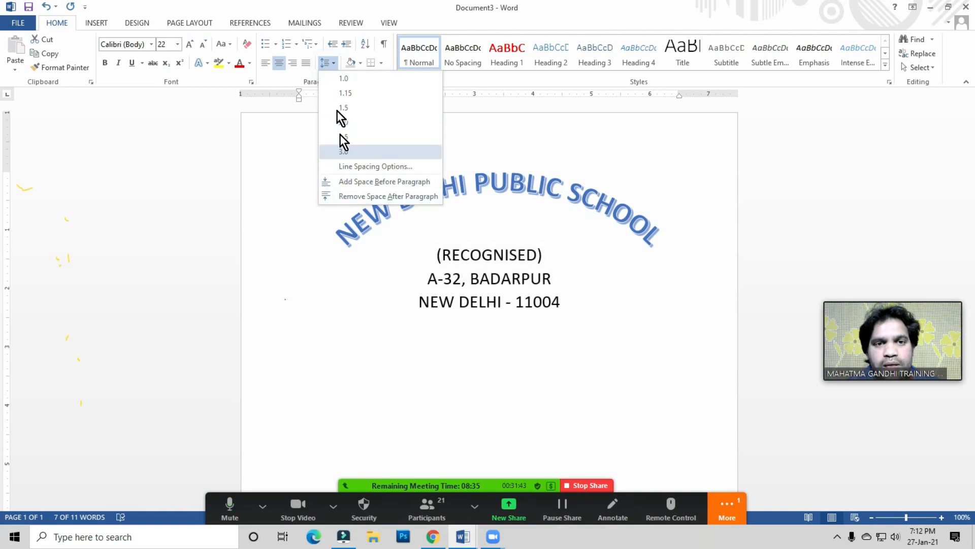
left_click(337, 79)
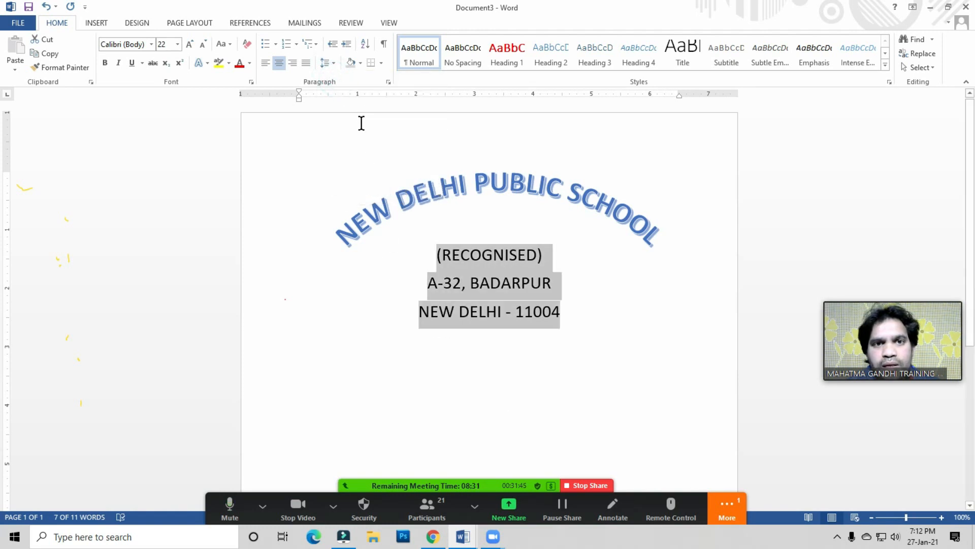
left_click(455, 279)
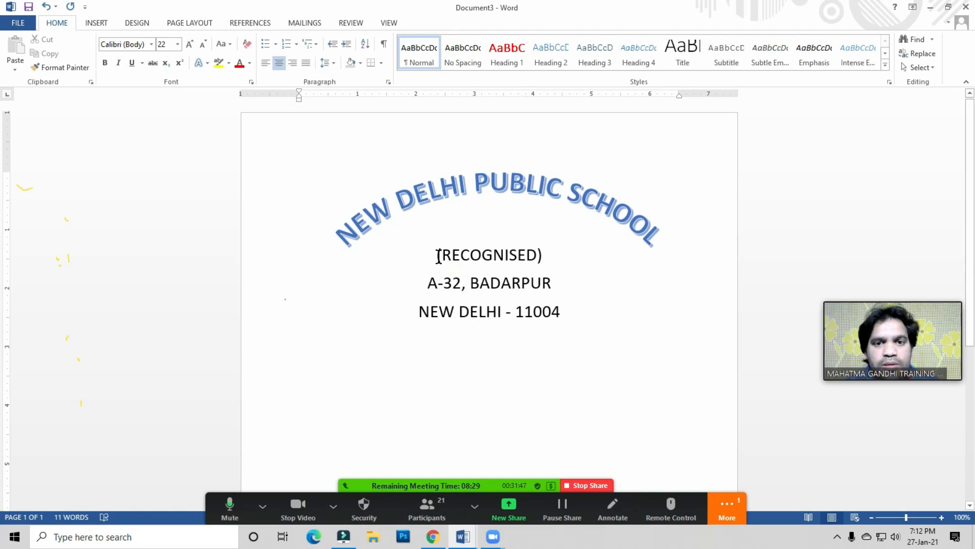
left_click(436, 253)
left_click_drag(479, 262, 566, 316)
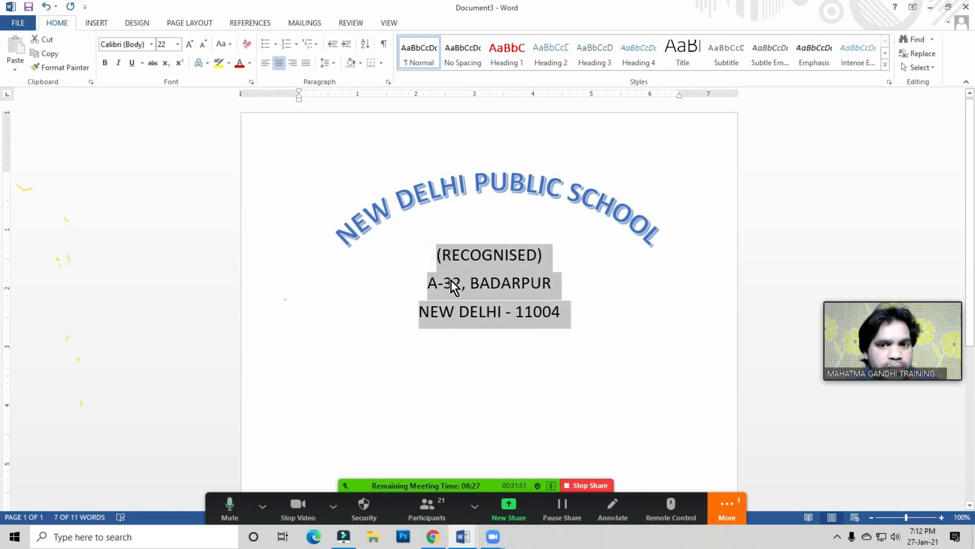
left_click(326, 63)
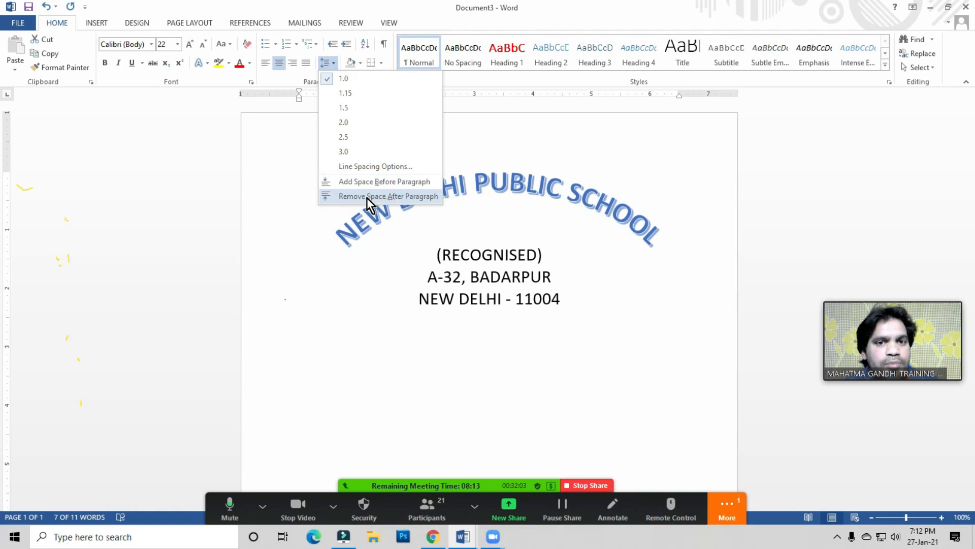
left_click(400, 197)
- Make the "(RECOGNISED)" line and both address lines bold
left_click(520, 276)
left_click_drag(434, 254, 560, 301)
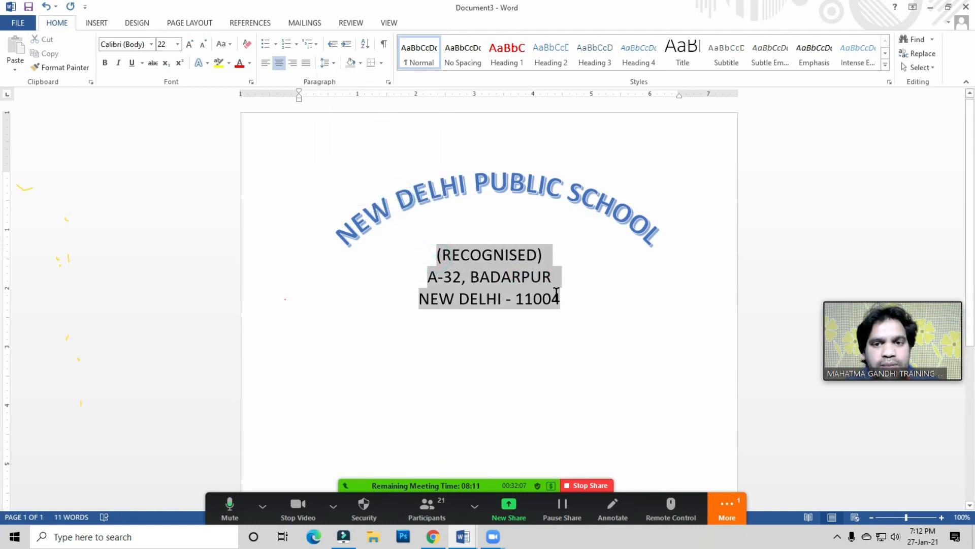
left_click(104, 63)
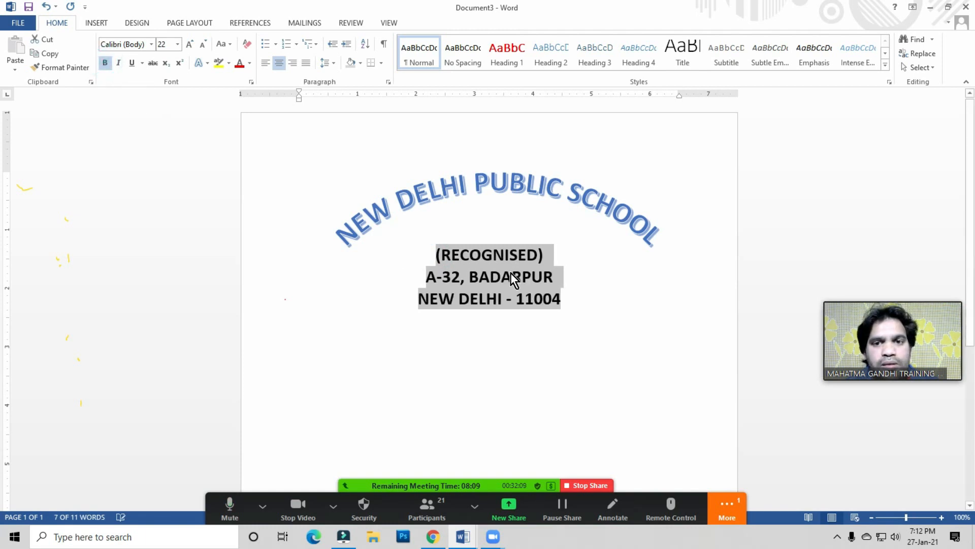
left_click(562, 299)
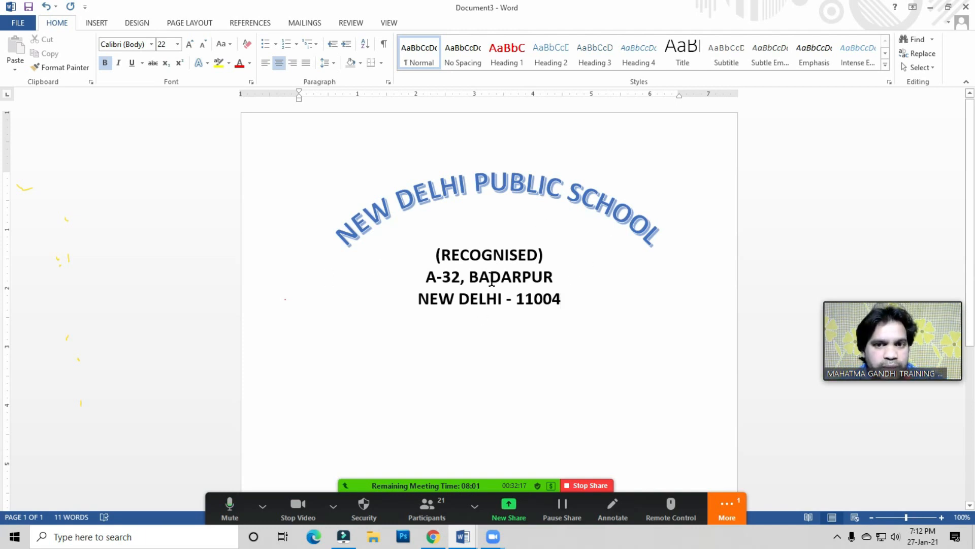
left_click(467, 268)
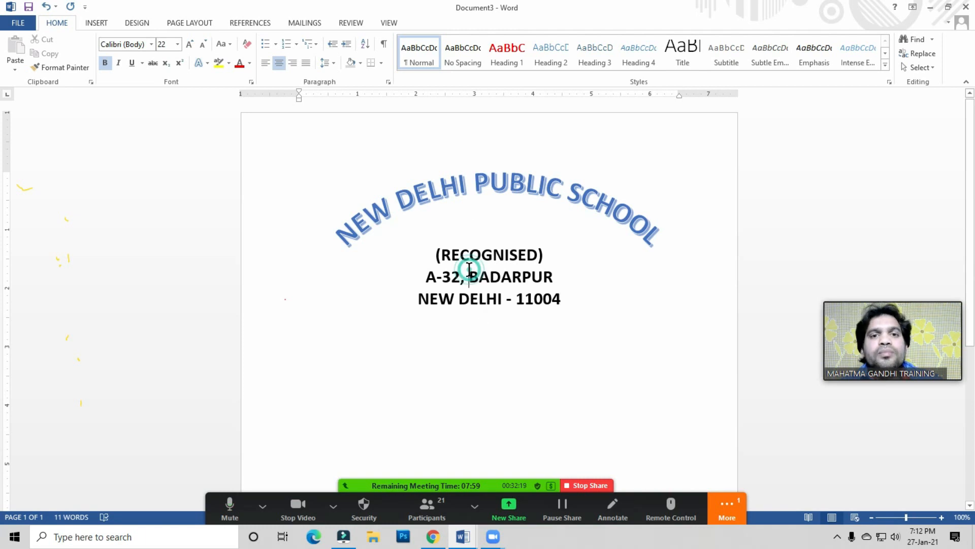
- Delete the arched WordArt and all the text under it, leaving an empty page
triple_click(311, 184)
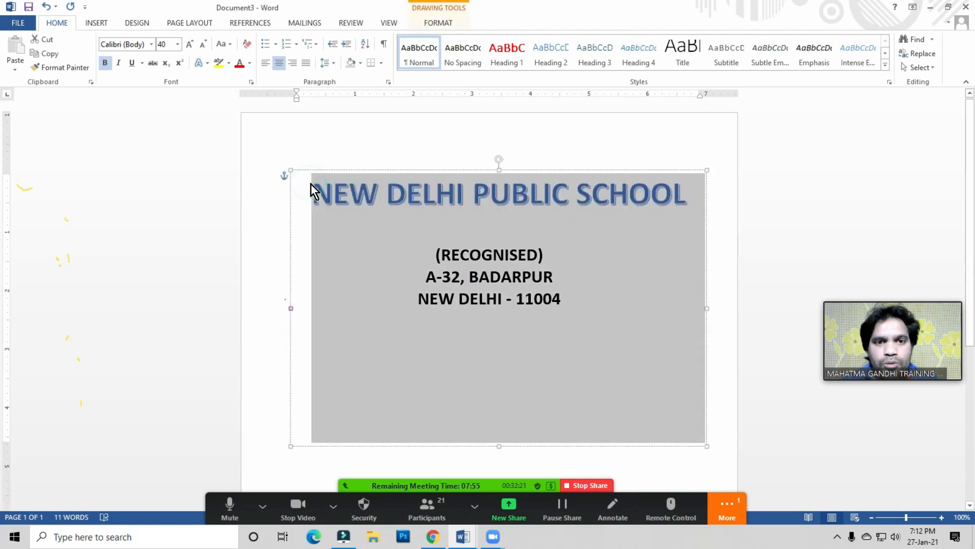
key("Delete")
left_click(723, 288)
key("ctrl+a")
key("Delete")
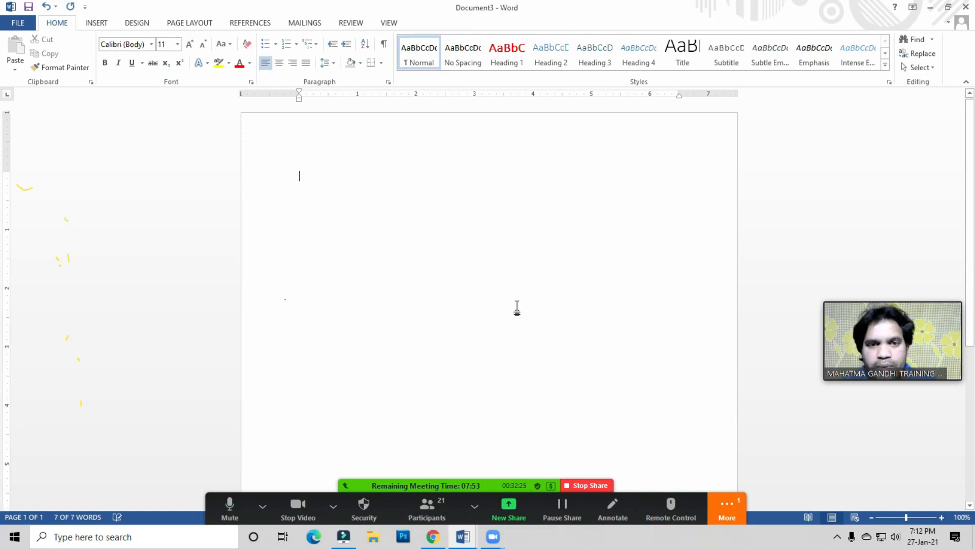
- Insert a table with 8 columns and 11 rows at the start of the empty page
left_click(313, 181)
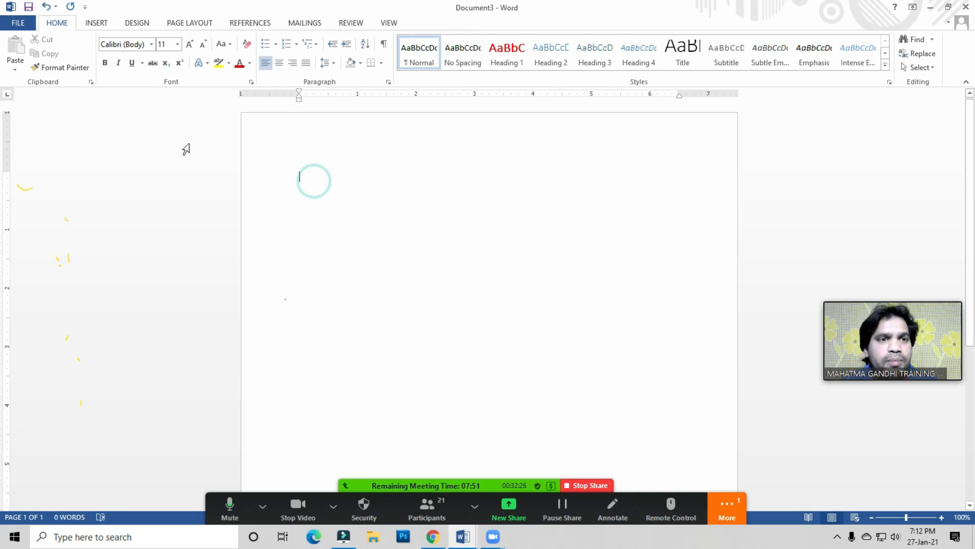
left_click(96, 22)
left_click(98, 72)
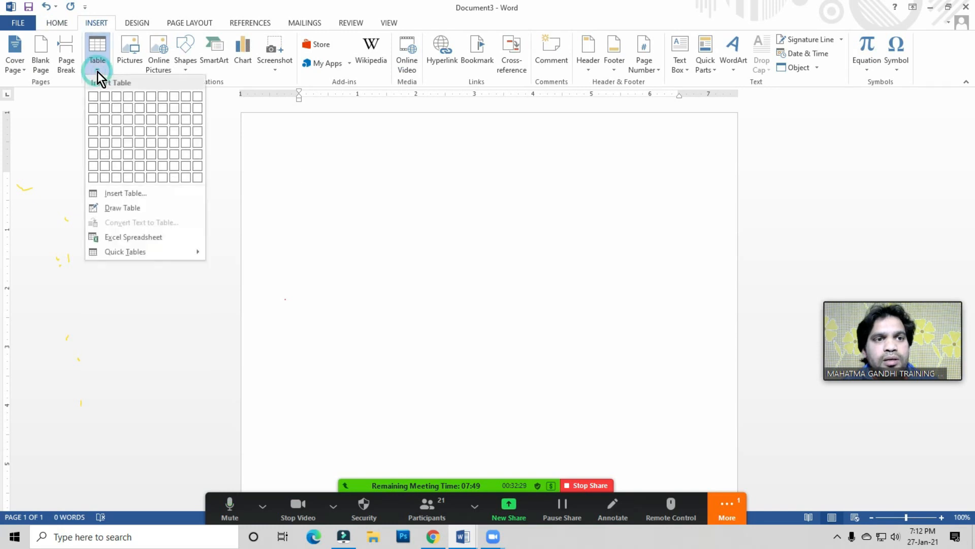
left_click(116, 191)
left_click_drag(413, 241, 449, 180)
double_click(502, 212)
type("8")
key("Tab")
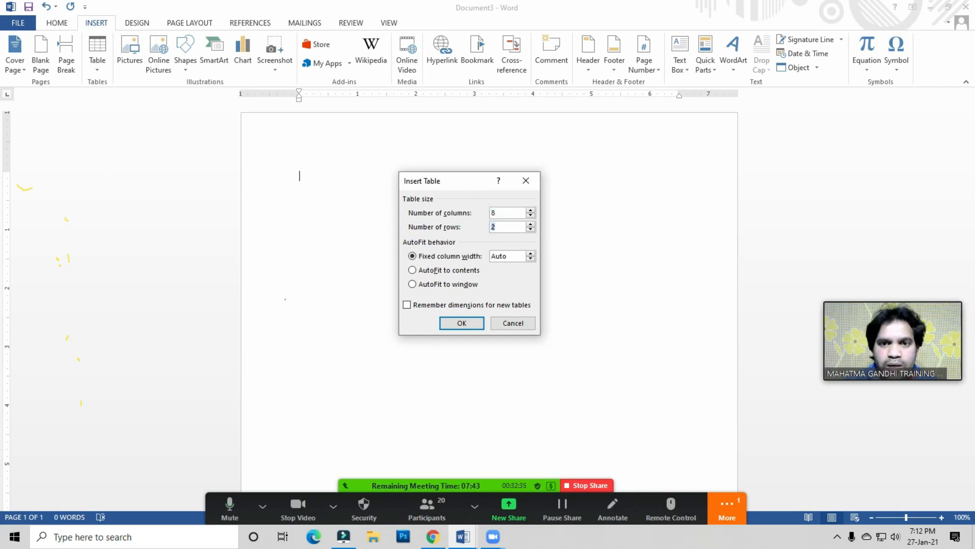
type("11")
key("Return")
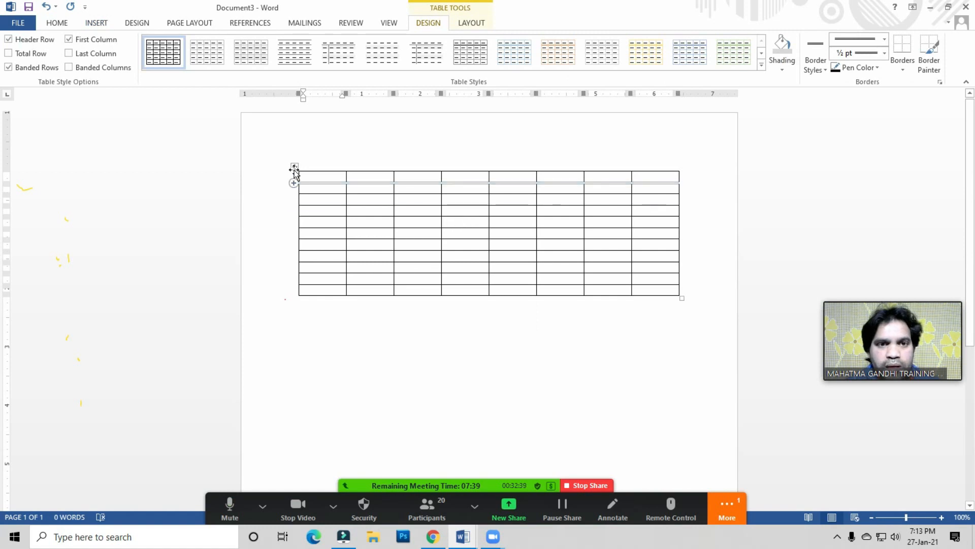
- Set the row height of the whole table to 0.3"
left_click(295, 168)
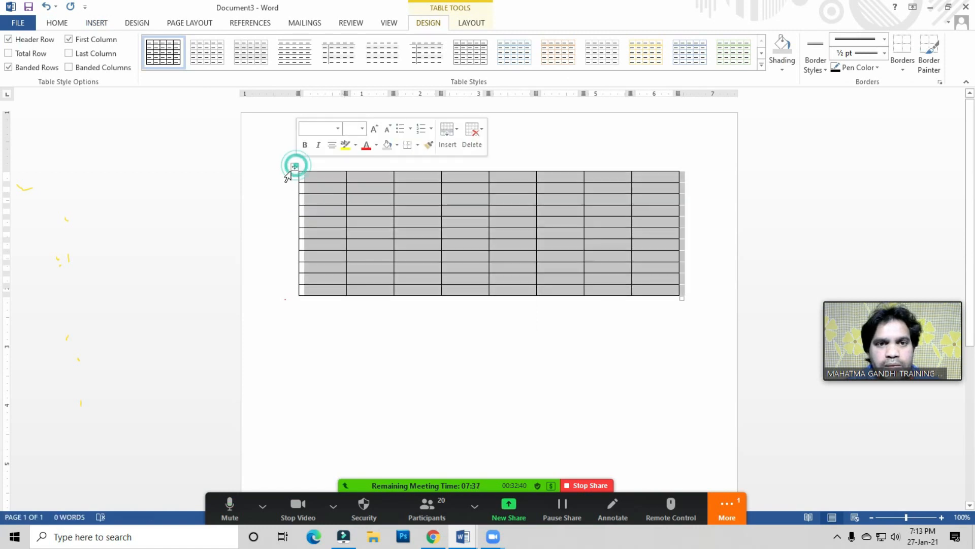
left_click(472, 23)
left_click(490, 41)
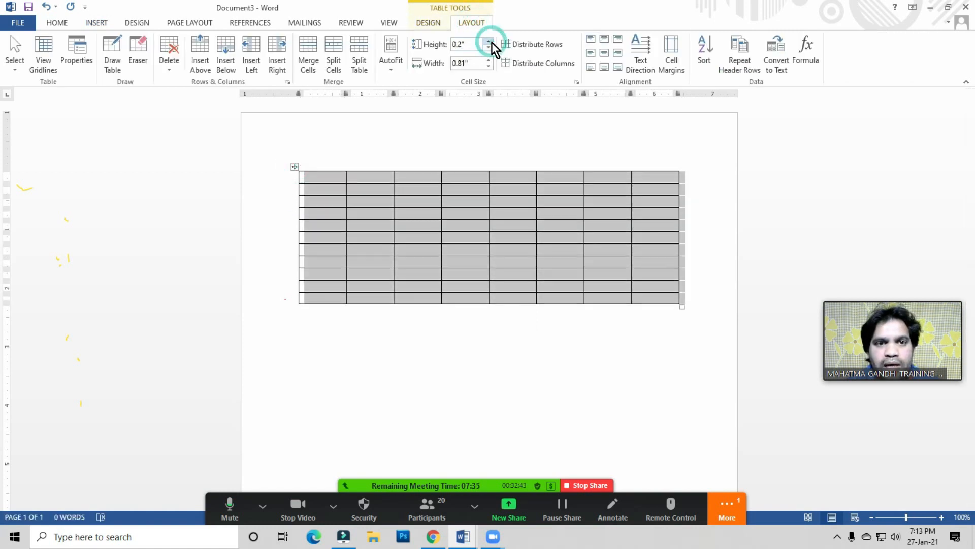
left_click(490, 41)
left_click(327, 179)
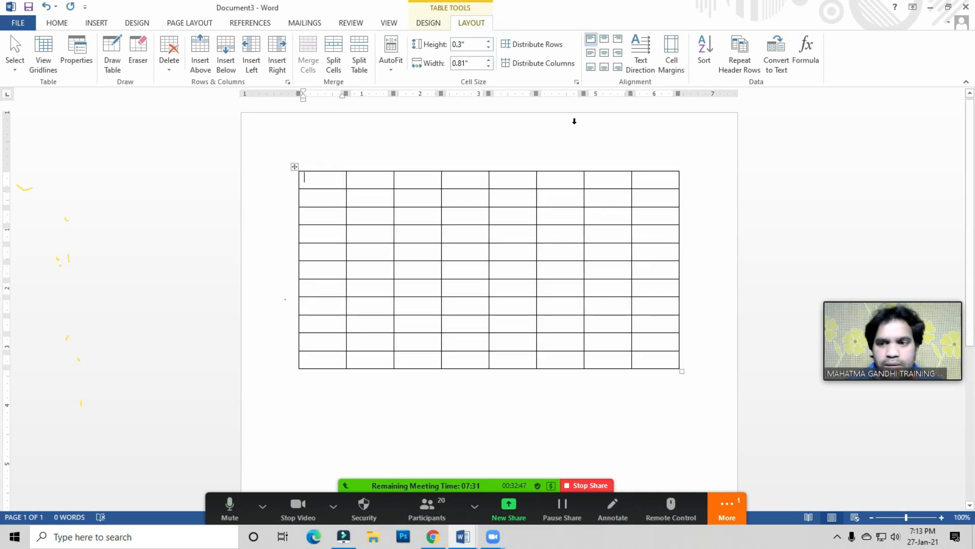
- Enter the headings "Roll No." and "Names" in the first two cells of the table's first row
left_click(941, 518)
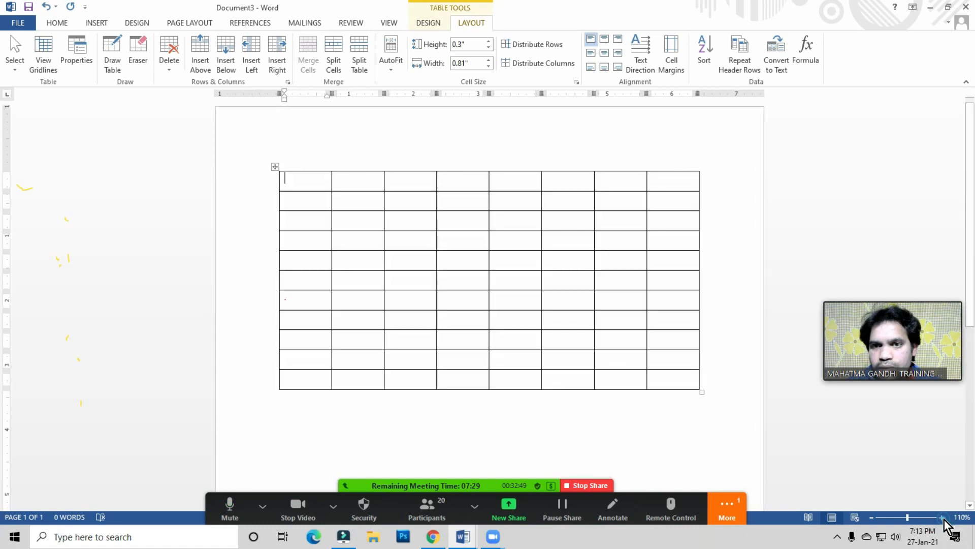
left_click(942, 517)
left_click(942, 517)
left_click(941, 517)
left_click(942, 518)
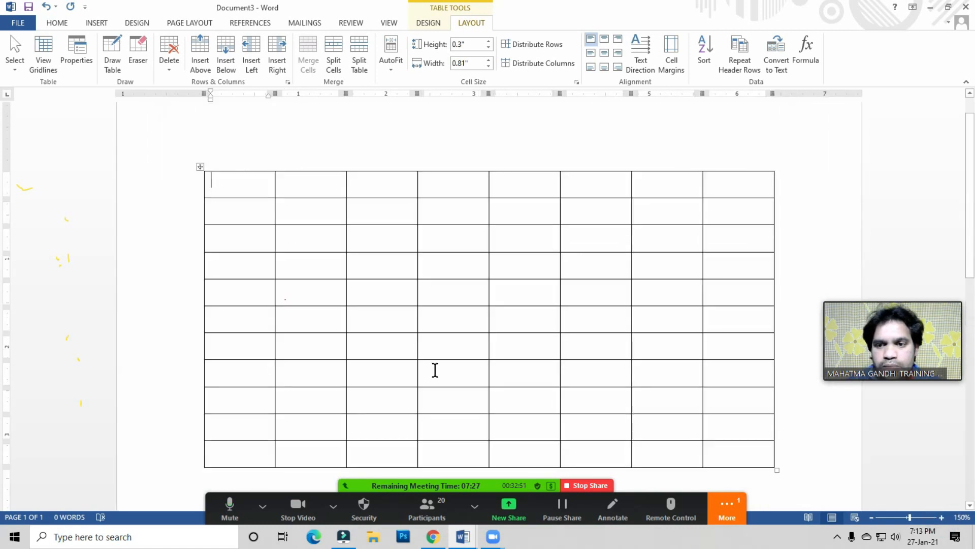
type("rOLL")
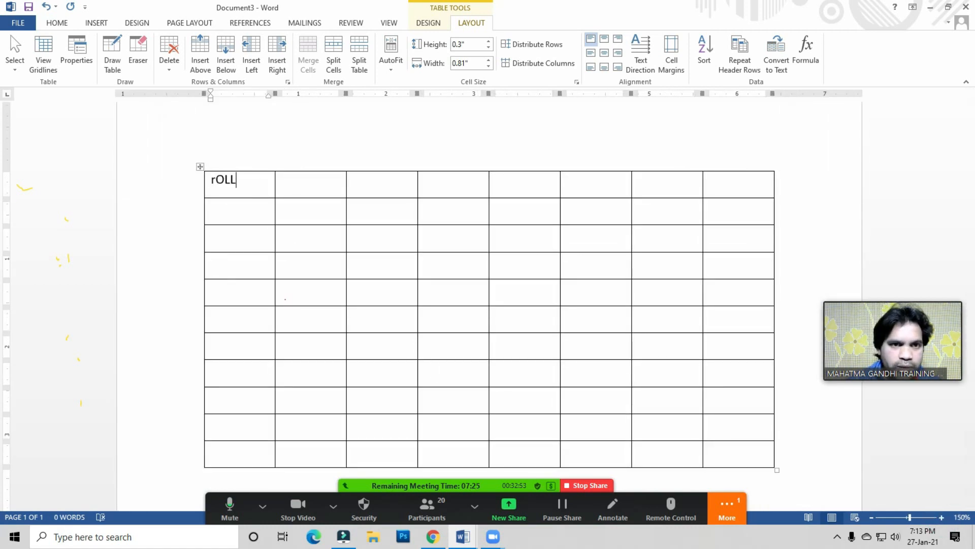
type(" No.")
key("Tab")
type("N")
key("BackSpace")
type("Names")
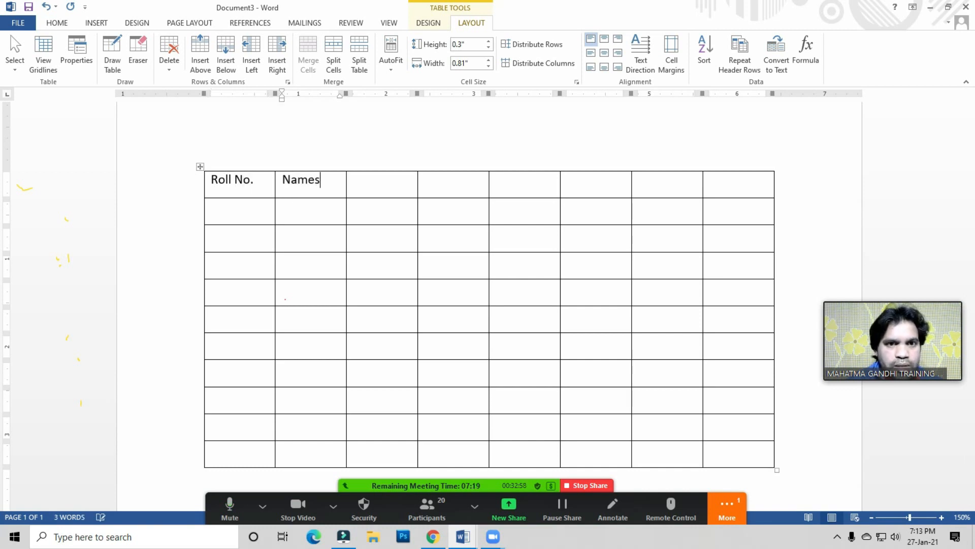
- Fill the remaining header cells with Math, Hindi, English, Science, S.S.T and Total
key("Tab")
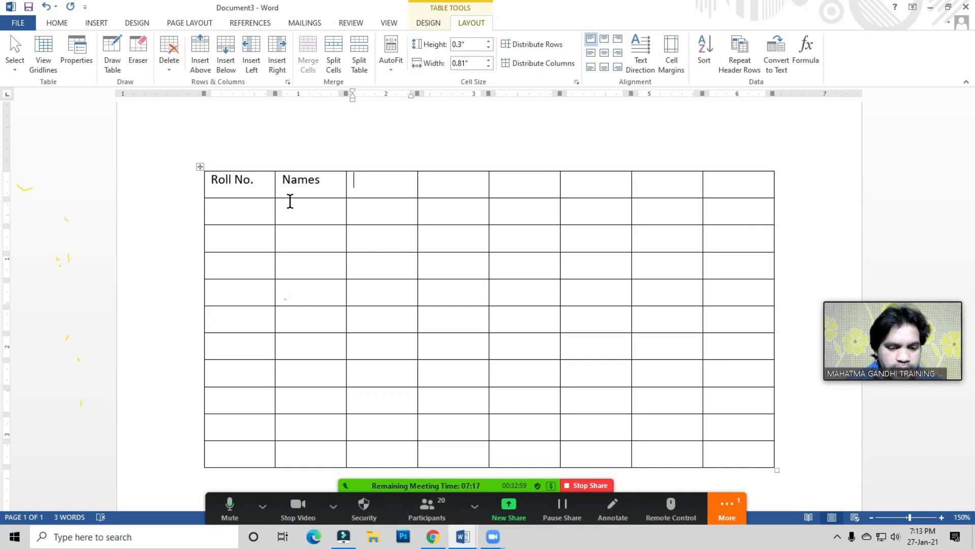
type("Math")
key("Tab")
type("Hindi")
key("Tab")
type("English")
key("Tab")
type("Science")
key("Tab")
type("S.sS.T")
key("Tab")
type("Total")
key("Down")
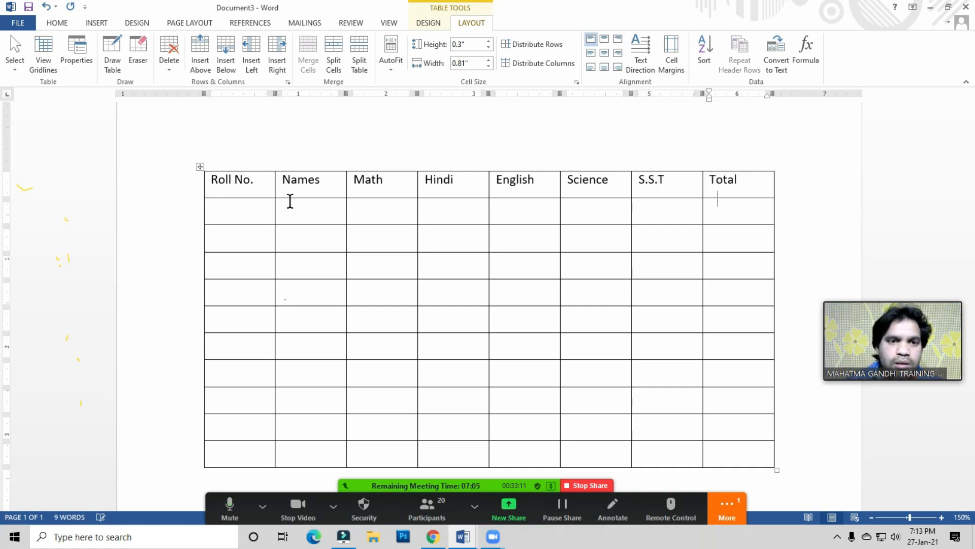
- Insert an empty row above the header row of the table
left_click(246, 191)
left_click(259, 185)
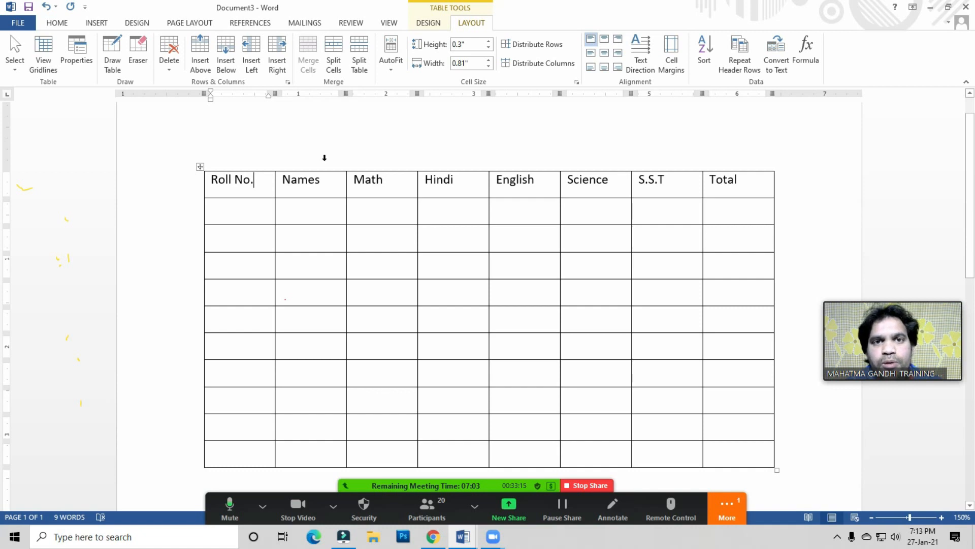
left_click(474, 24)
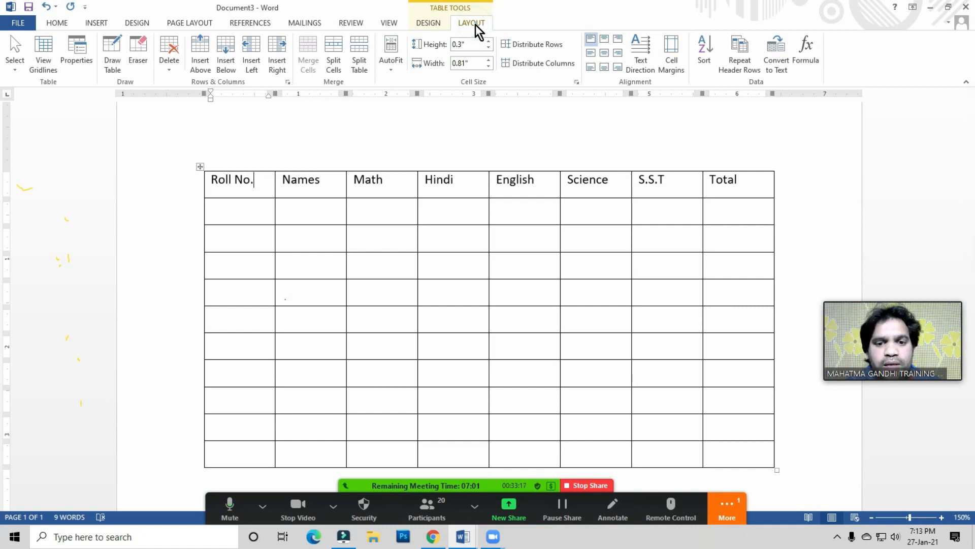
left_click(203, 68)
left_click(251, 178)
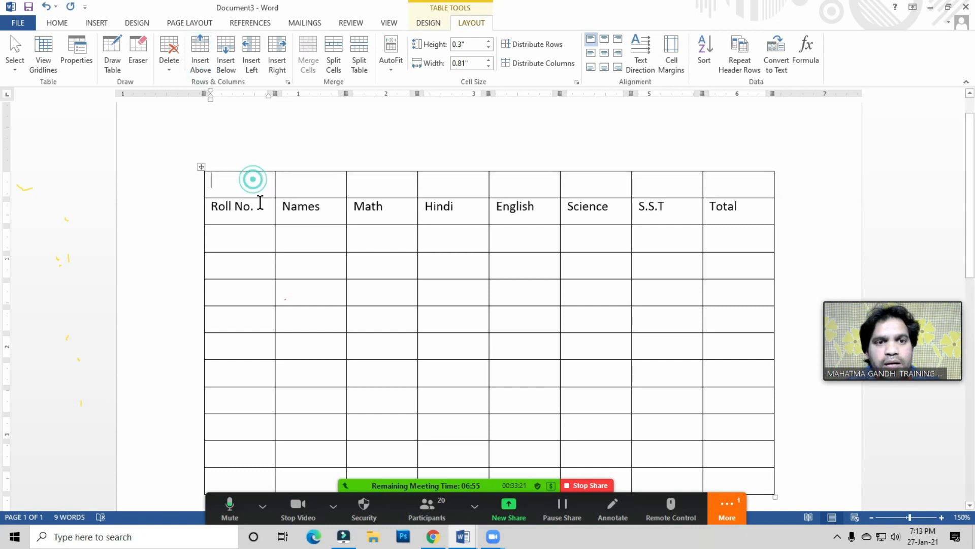
- Merge all eight cells of the empty row above the headings into one cell
left_click_drag(247, 186, 726, 181)
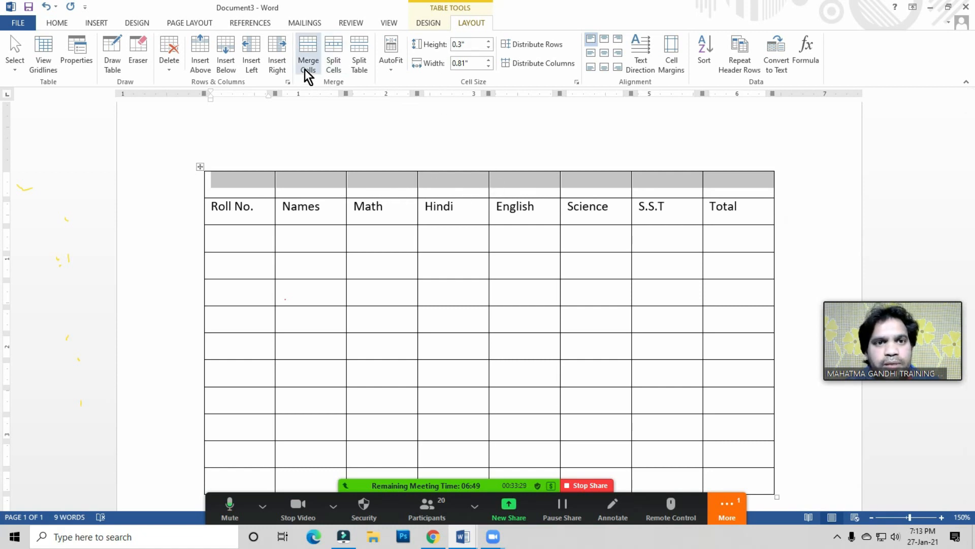
left_click(311, 192)
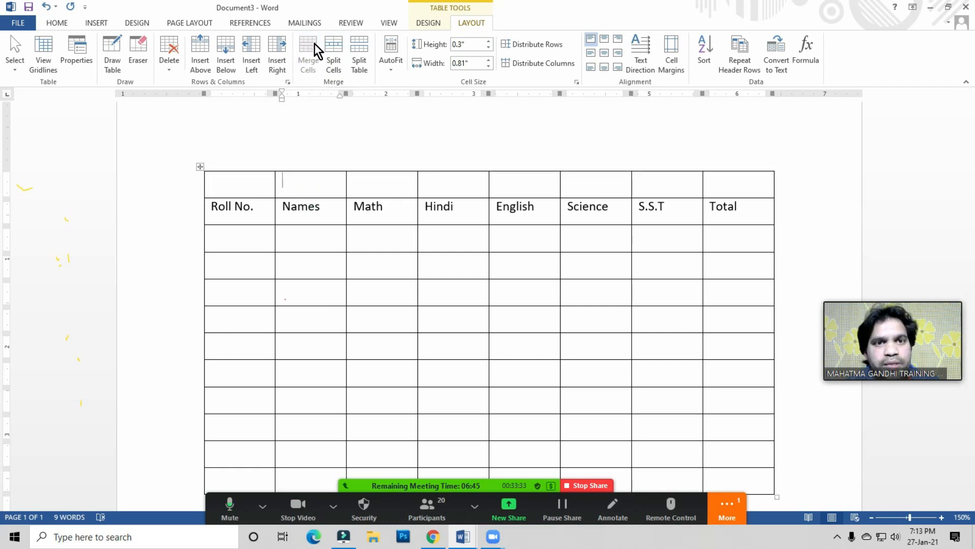
left_click(252, 184)
left_click_drag(285, 187, 726, 182)
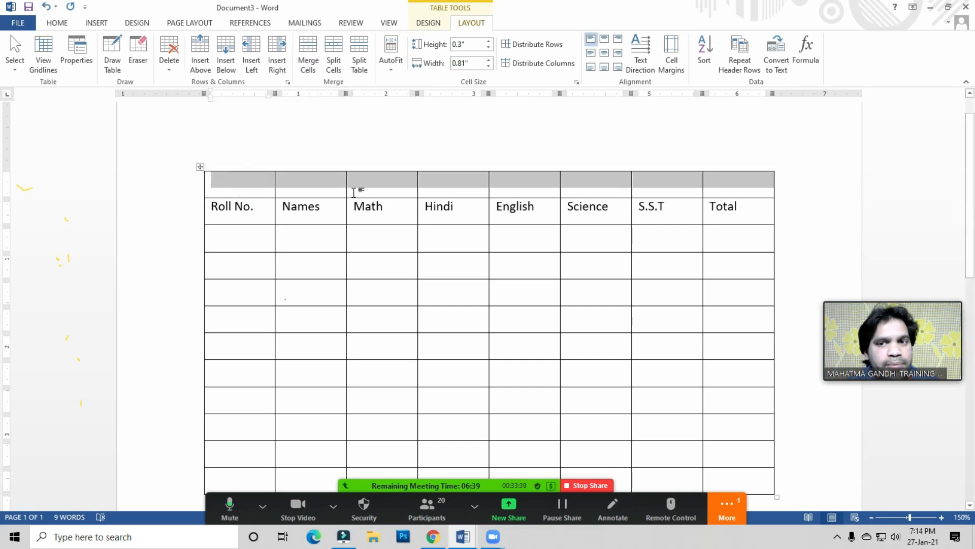
left_click(314, 60)
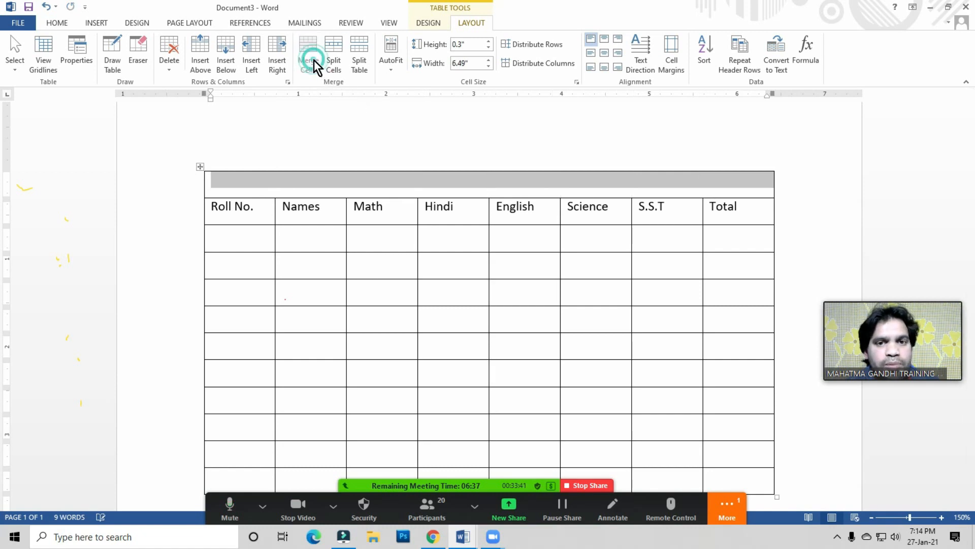
- Enter the title "MARKSHEET" in the merged cell and centre it horizontally and vertically
left_click(443, 187)
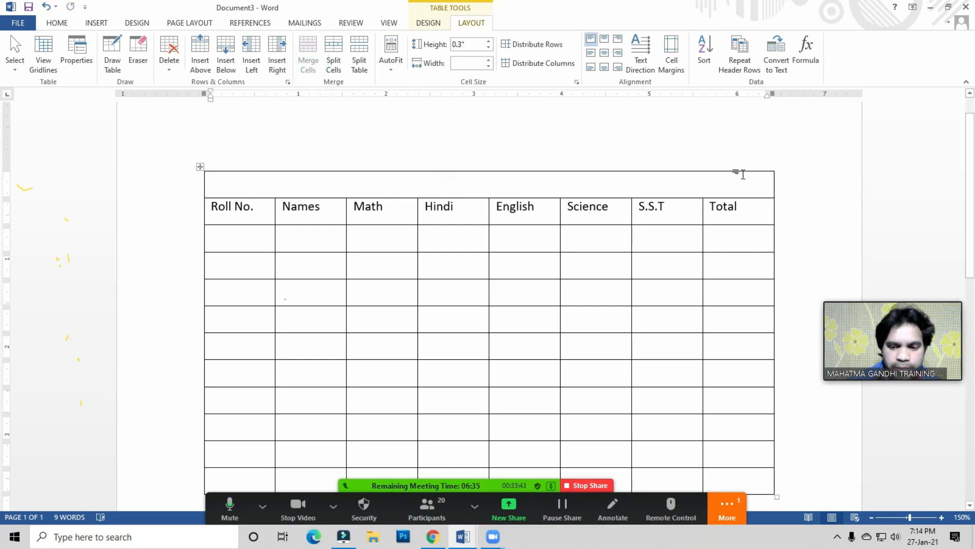
type("MARKSHEET")
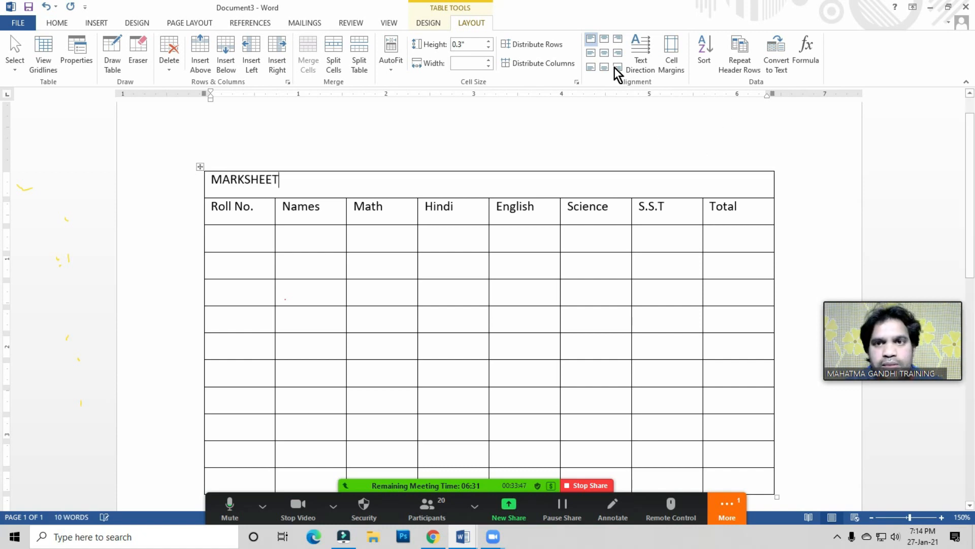
left_click(609, 54)
- Enlarge the "MARKSHEET" title text by three font size steps
left_click(462, 187)
left_click_drag(445, 183, 544, 181)
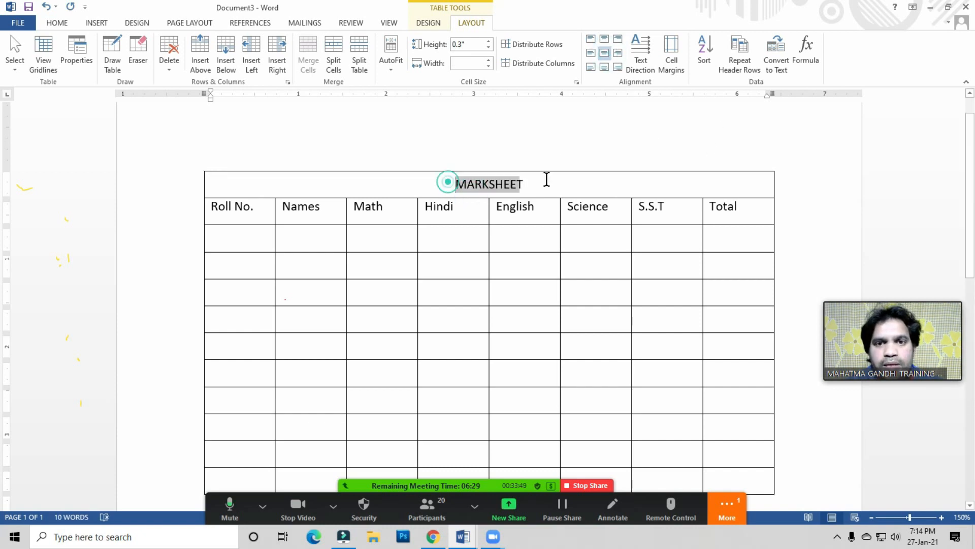
key("ctrl+shift+period")
key("ctrl+shift+period")
key("ctrl+shift+period")
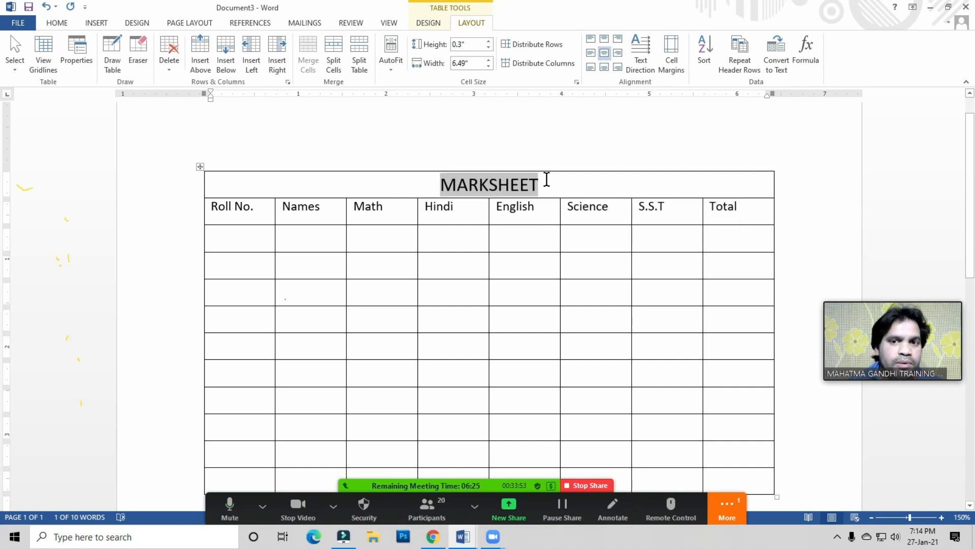
left_click(546, 179)
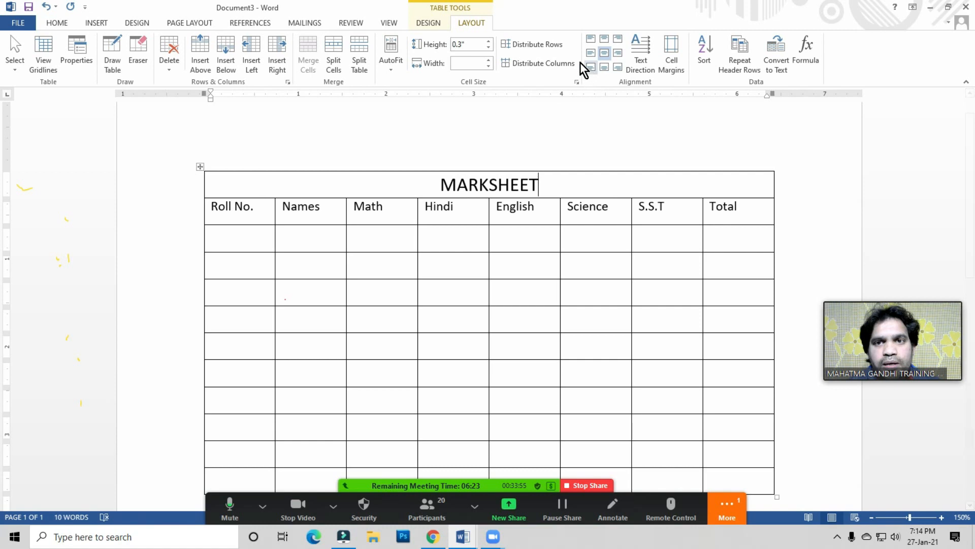
- Shade the merged title row light grey
left_click(429, 23)
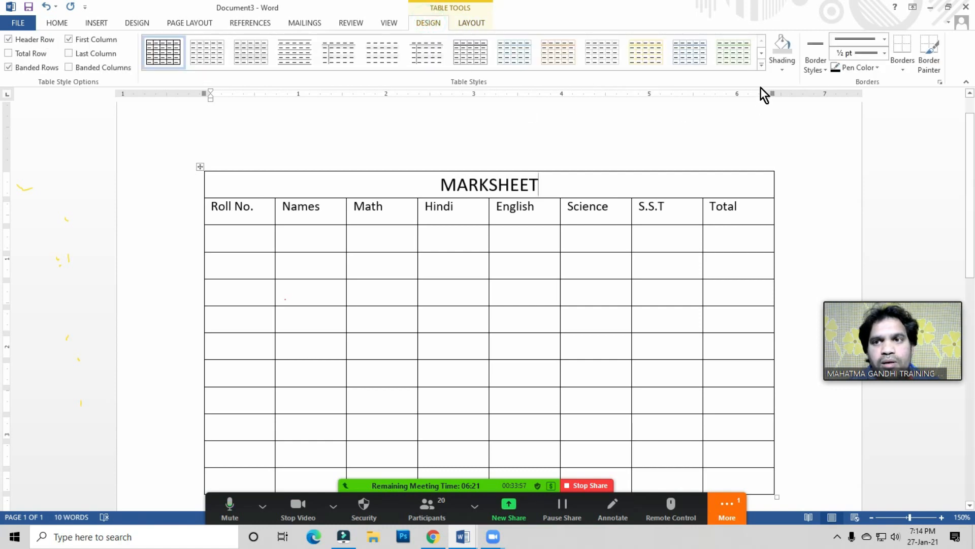
left_click(785, 72)
left_click(775, 114)
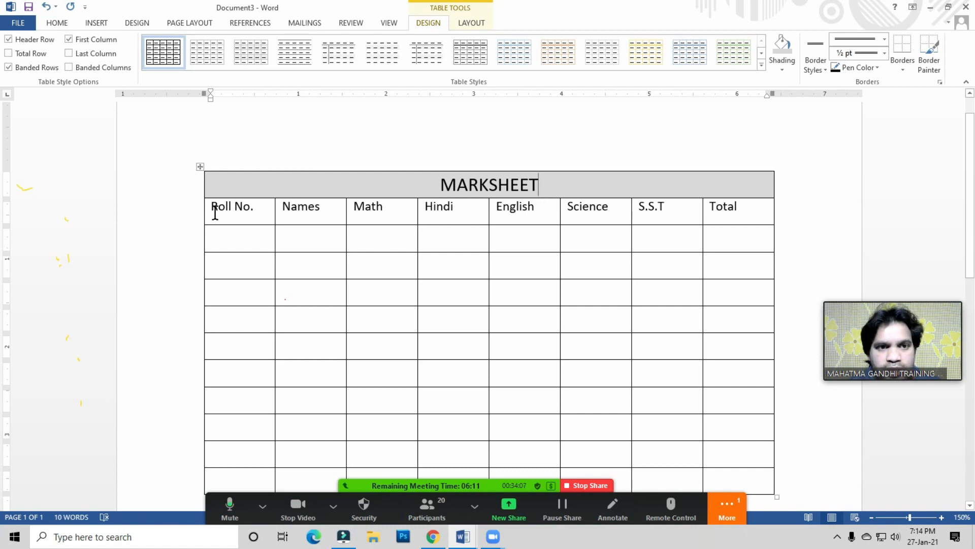
- Centre the contents of all cells below the title row horizontally and vertically
left_click_drag(212, 209, 753, 484)
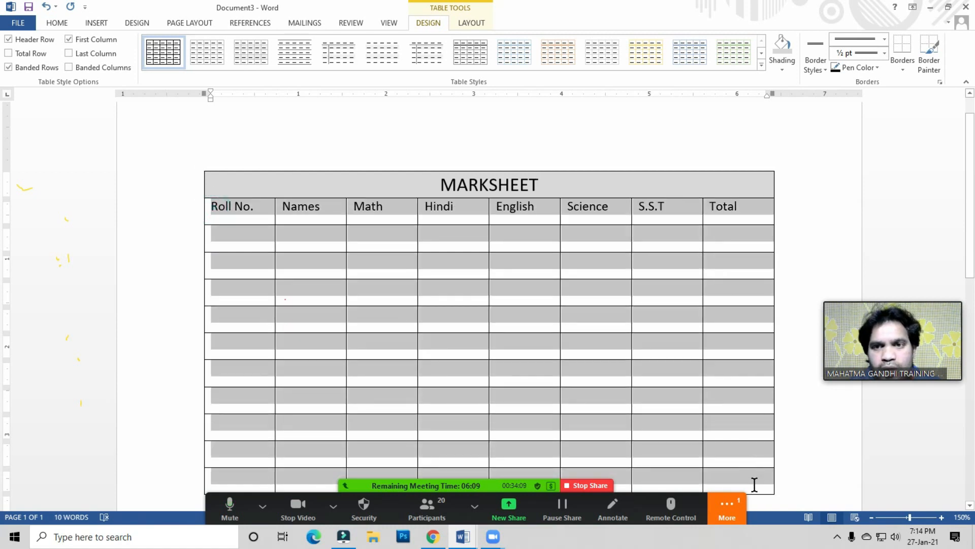
left_click(471, 23)
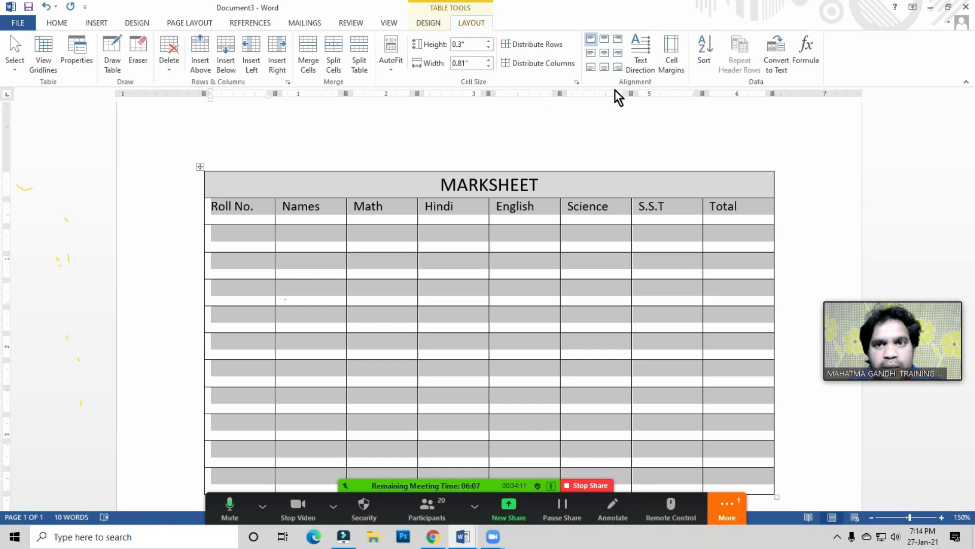
left_click(604, 52)
left_click(587, 216)
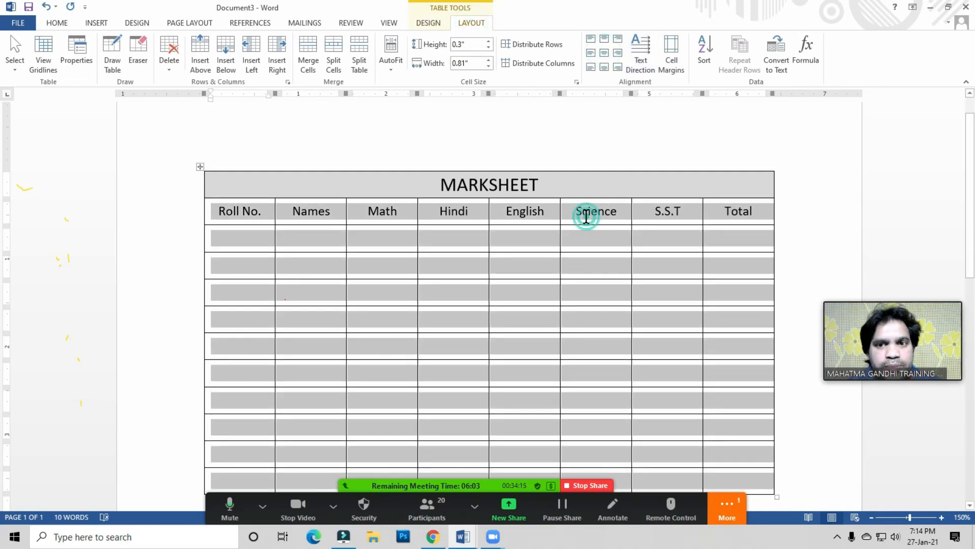
- Fill the first student row with roll number 101, the student's name and the marks 65, 25, 85, 95 and 63
left_click(241, 245)
type("101")
key("Tab")
type("rAKESH")
key("shift+Home")
type("Deepak")
key("Tab")
type("65")
key("Tab")
type("25")
key("Tab")
type("85")
key("Tab")
type("95")
key("Tab")
type("63")
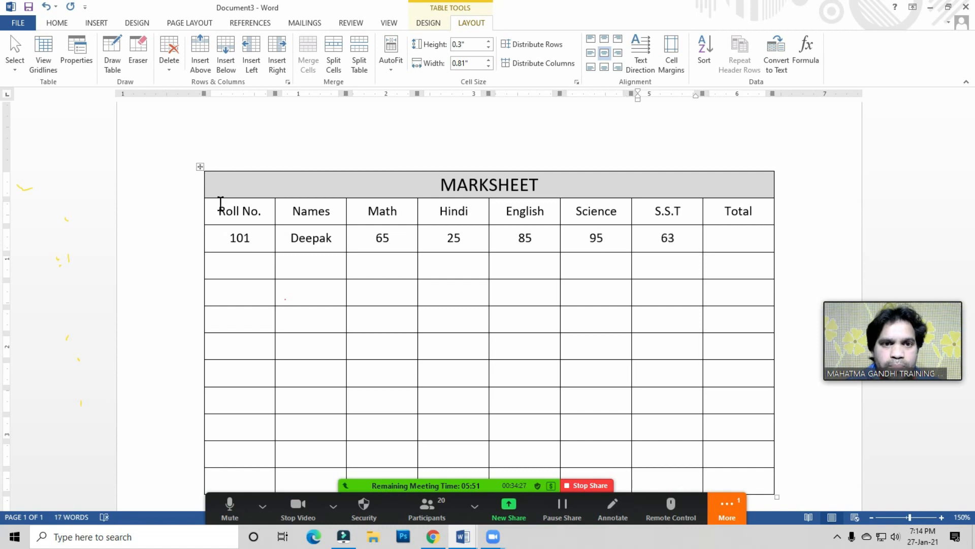
- Fill the second student row with roll number 102, the student's name and the marks 84, 59, 75, 65 and 85
left_click(270, 264)
type("102")
key("Tab")
type("Suresh")
key("Tab")
type("84")
key("Tab")
type("59")
key("Tab")
type("75")
key("Tab")
type("65")
key("Tab")
type("85")
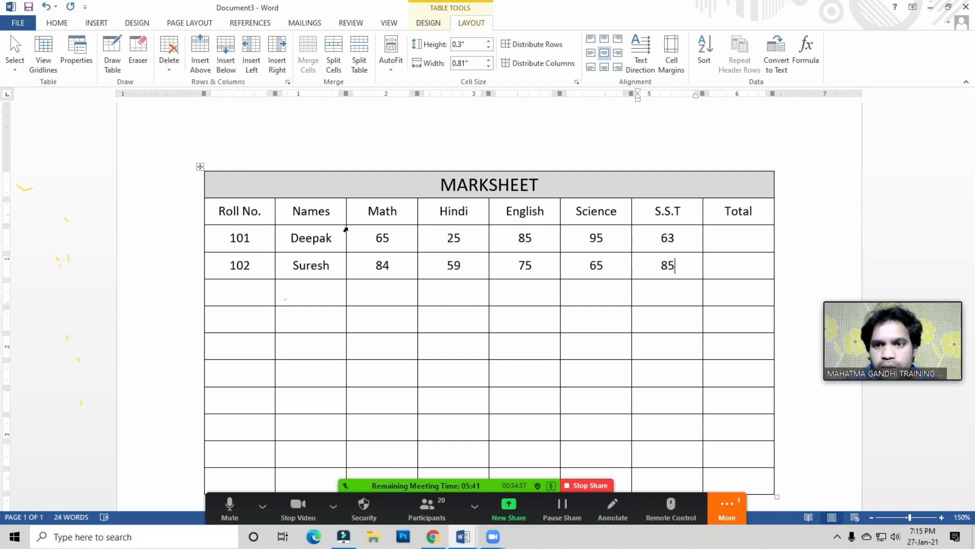
- Insert the formula =SUM(LEFT) in the Total cell of the row with roll number 101
left_click(720, 232)
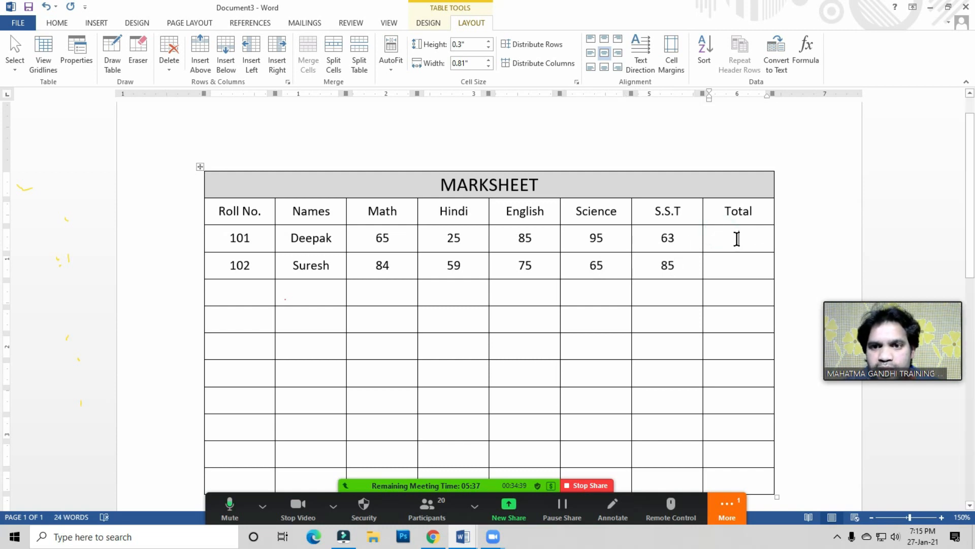
left_click(740, 242)
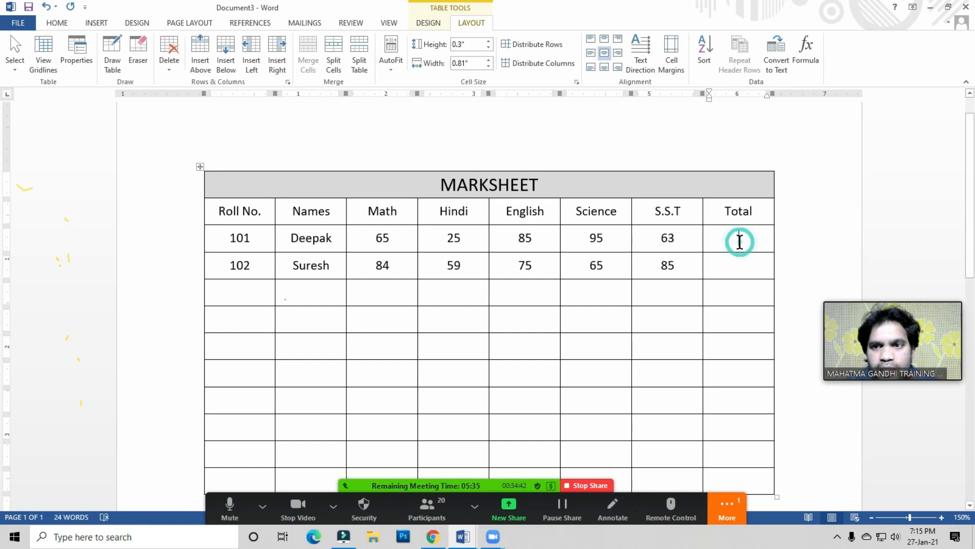
left_click(807, 53)
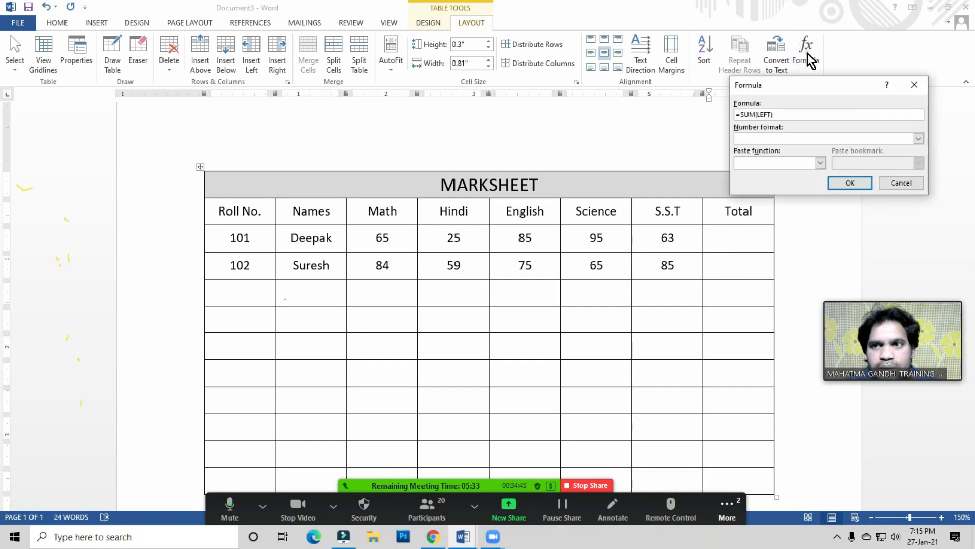
left_click_drag(805, 82, 797, 56)
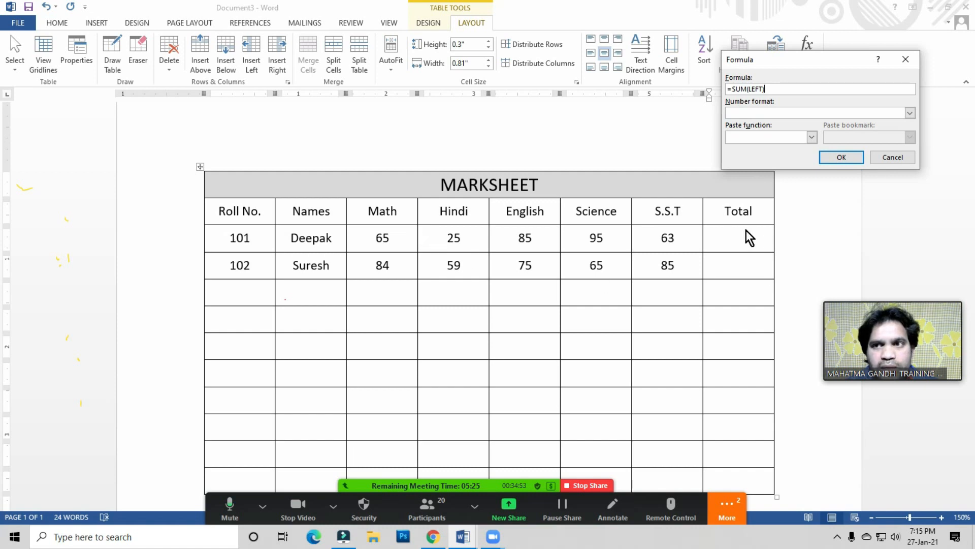
left_click_drag(824, 60, 812, 68)
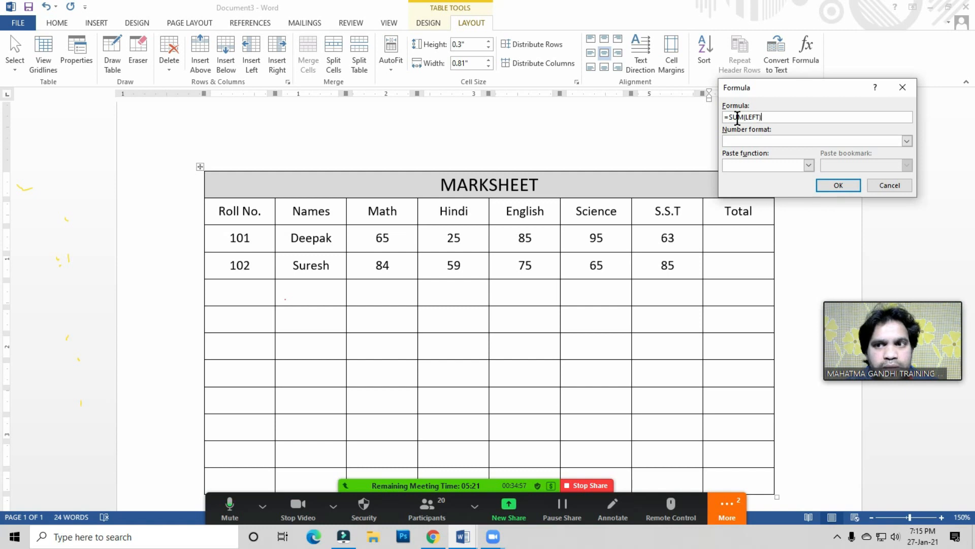
left_click(835, 186)
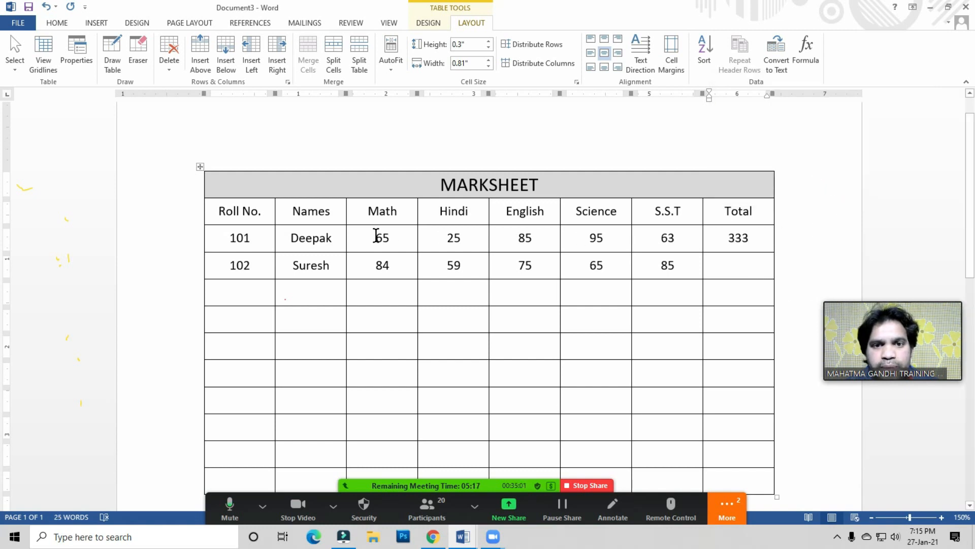
- Insert a formula in the Total cell of roll number 102, replacing ABOVE with LEFT so it reads =SUM(LEFT)
left_click(738, 273)
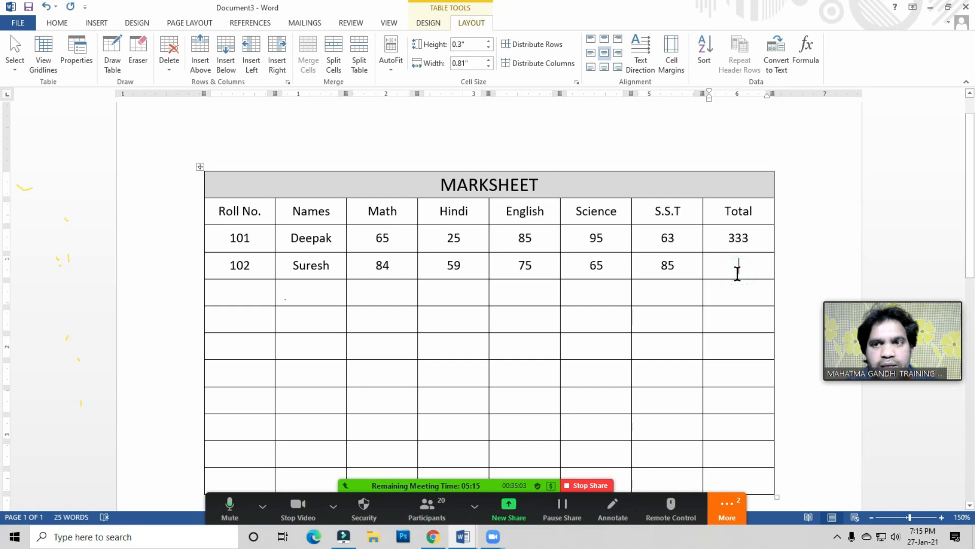
left_click(808, 56)
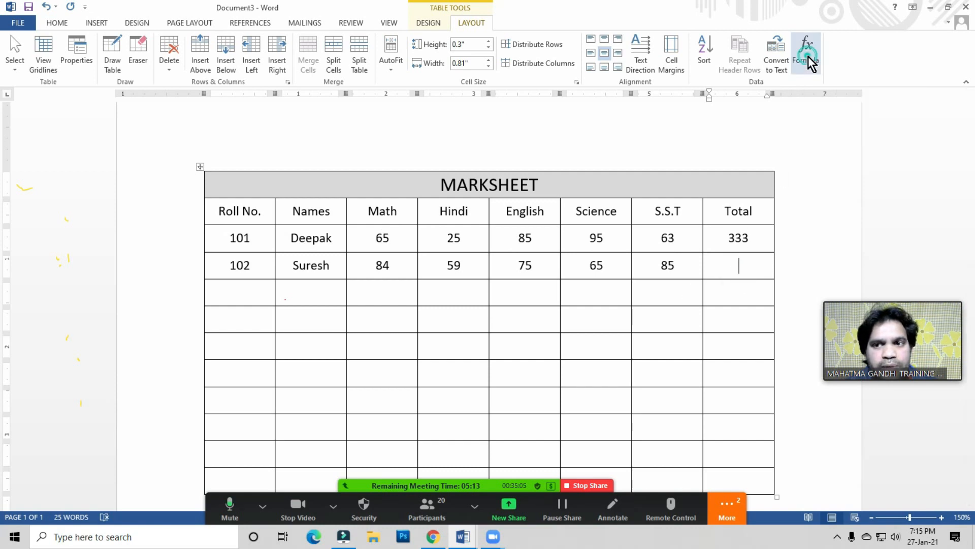
left_click_drag(808, 96, 664, 328)
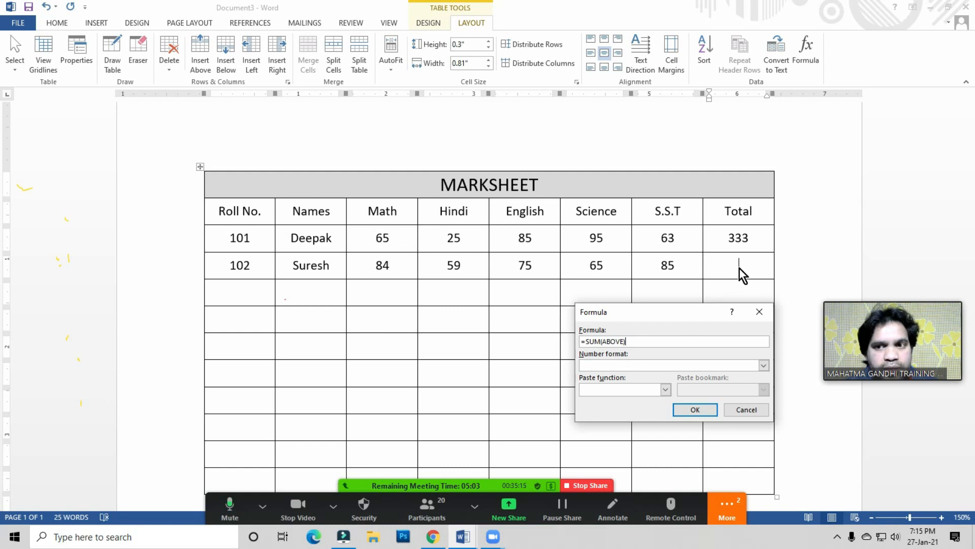
left_click(623, 341)
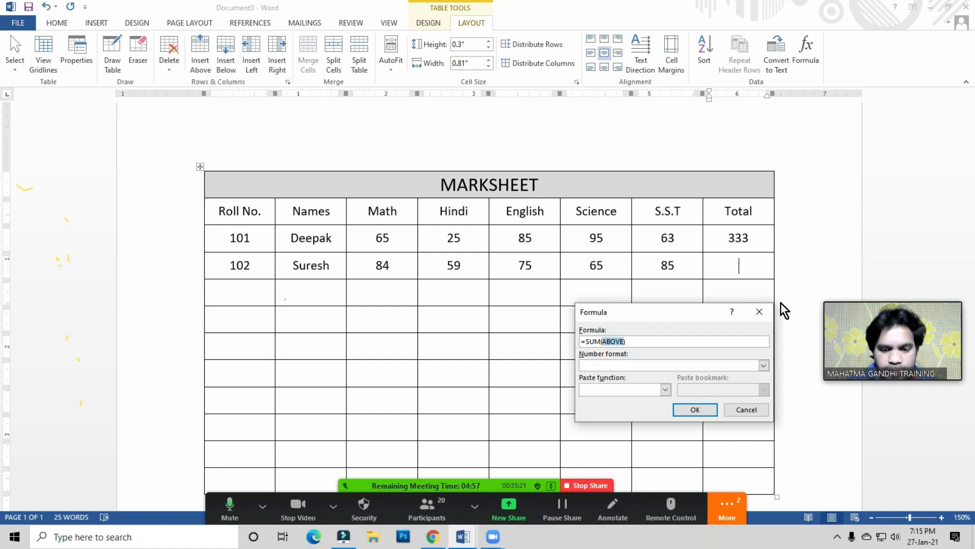
type("LEFT")
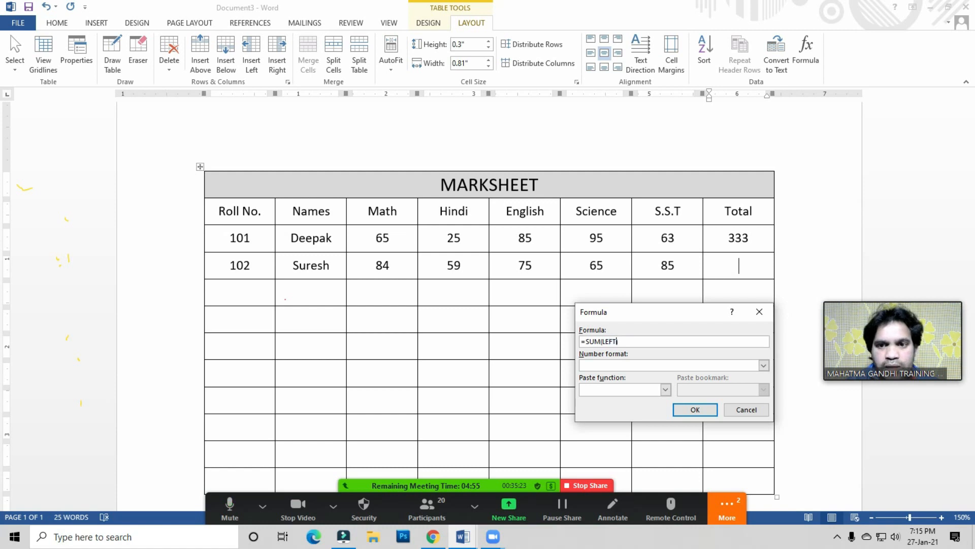
left_click(694, 409)
left_click(718, 267)
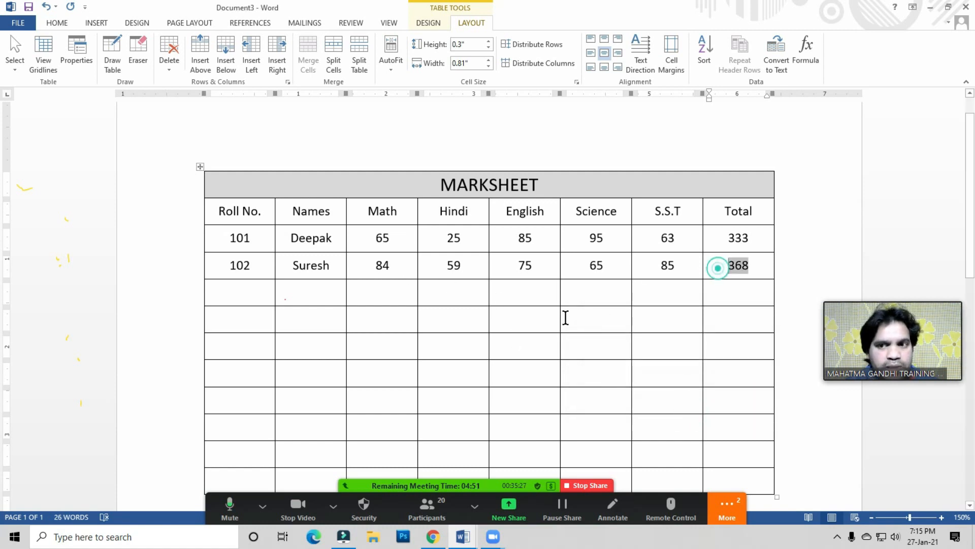
left_click(384, 353)
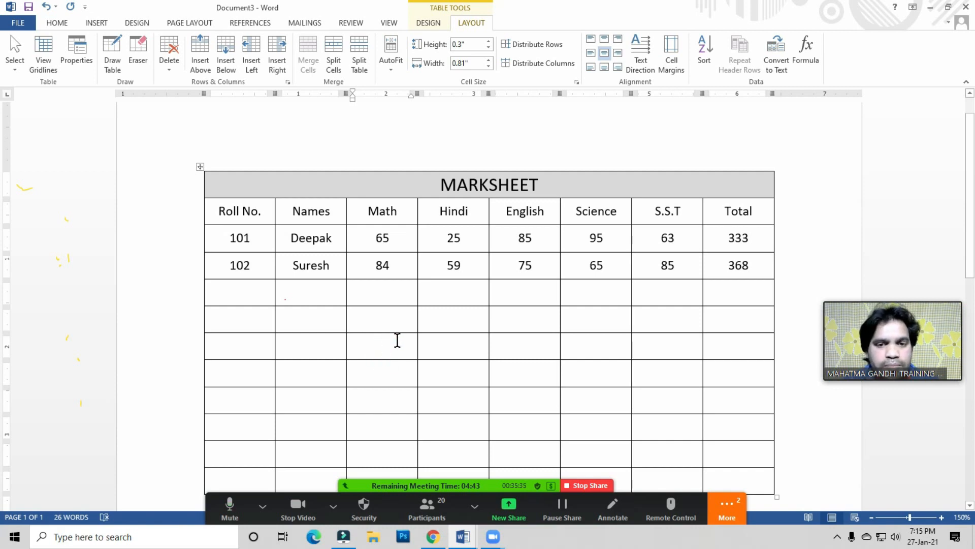
- In the Zoom participants list, ask all participants to unmute, look through the list and close it
left_click(430, 510)
left_click(631, 468)
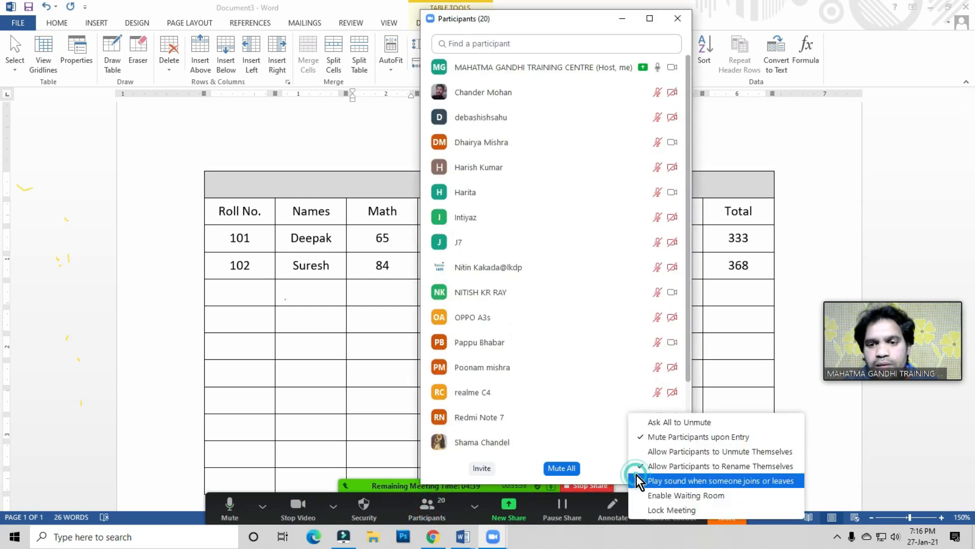
left_click(674, 420)
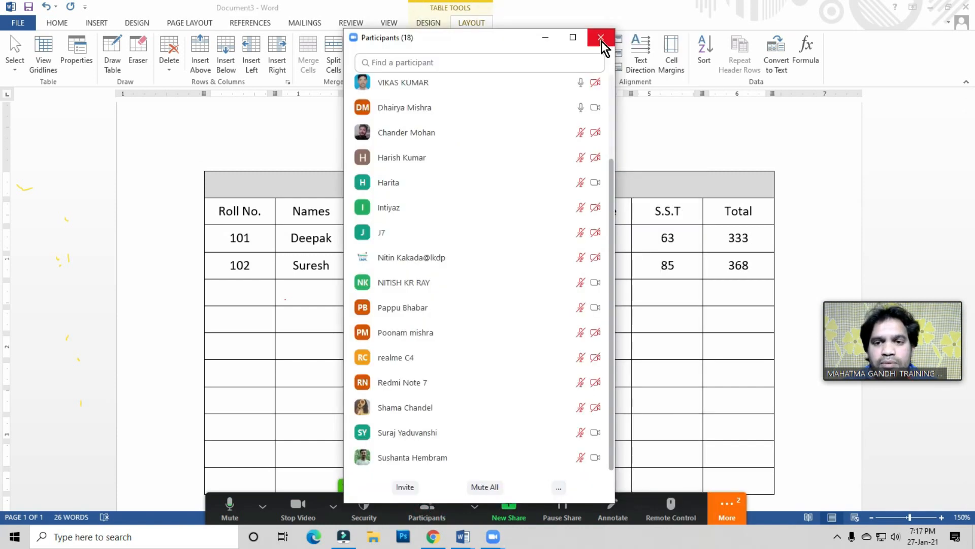
mouse_move(493, 260)
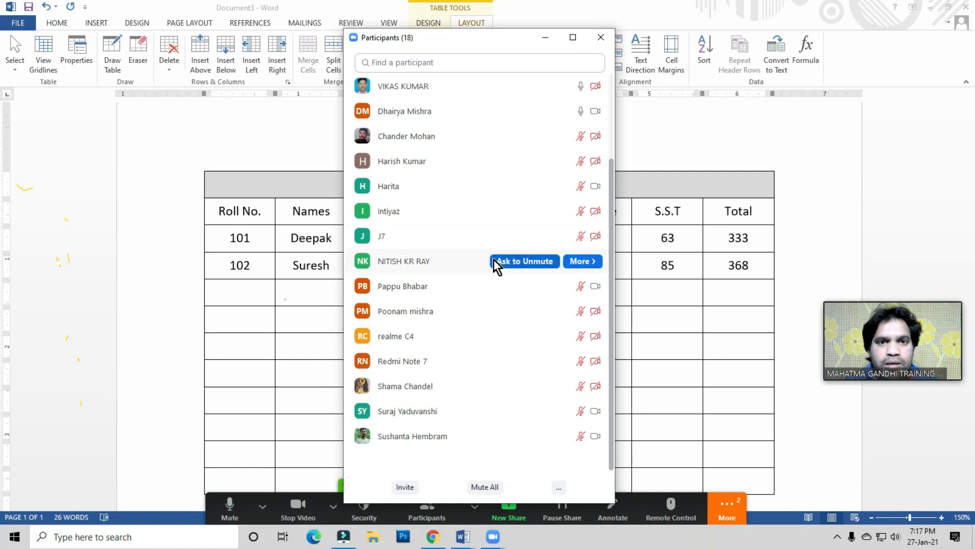
scroll(494, 260, "up", 2)
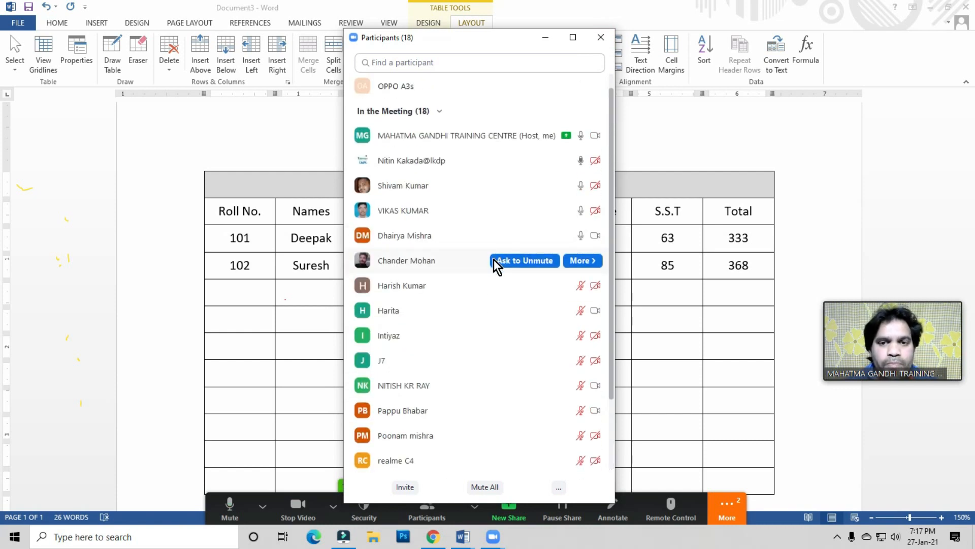
left_click(602, 39)
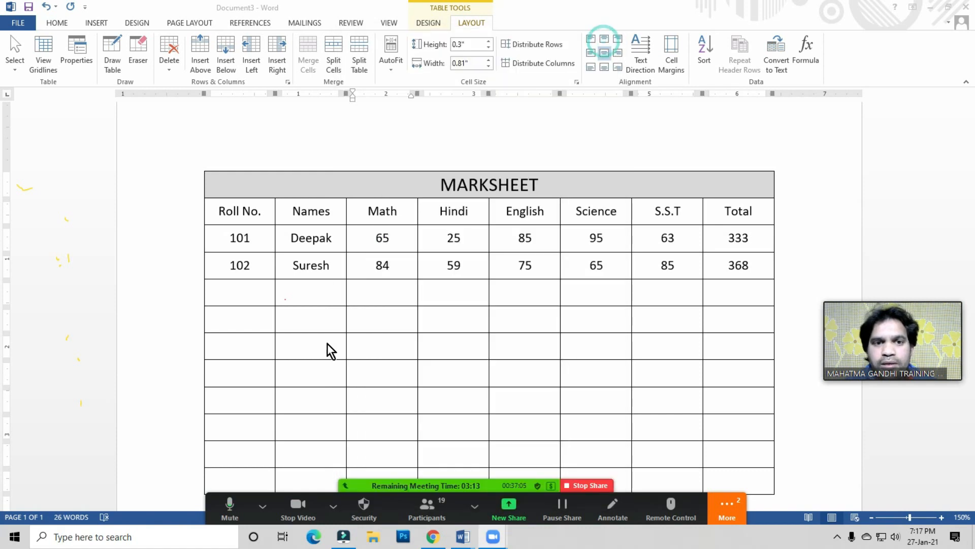
- Reopen the Zoom participants list, mute all participants and close the list
left_click(243, 291)
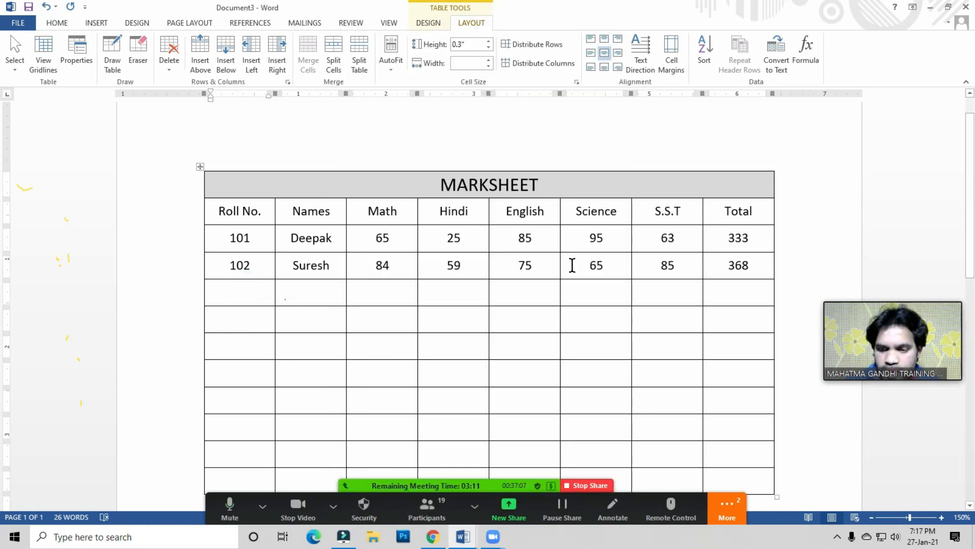
left_click(436, 513)
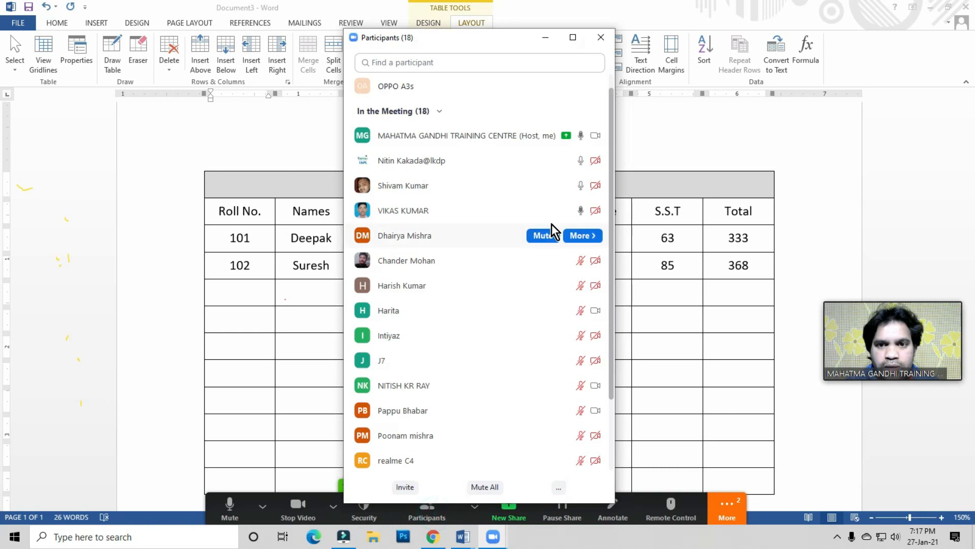
left_click_drag(506, 38, 566, 25)
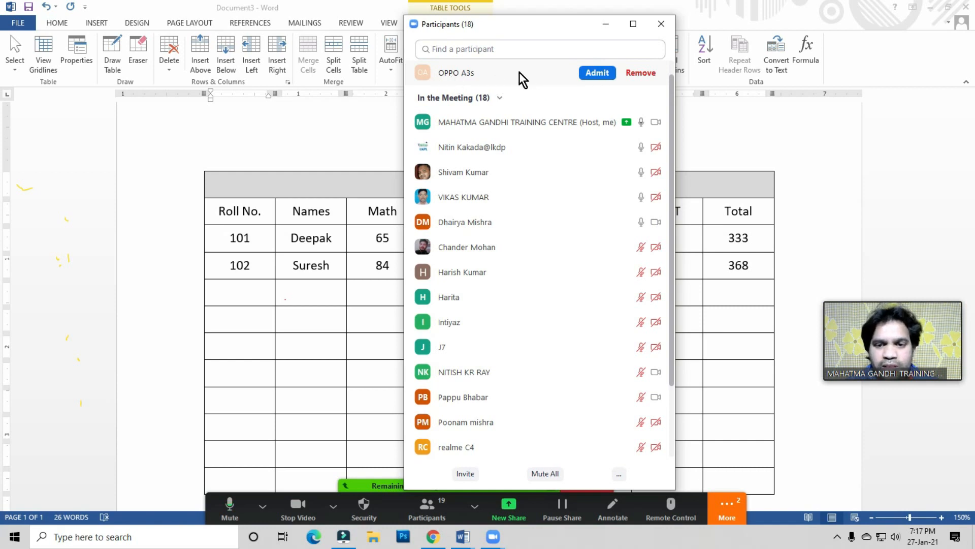
left_click(545, 474)
left_click(531, 300)
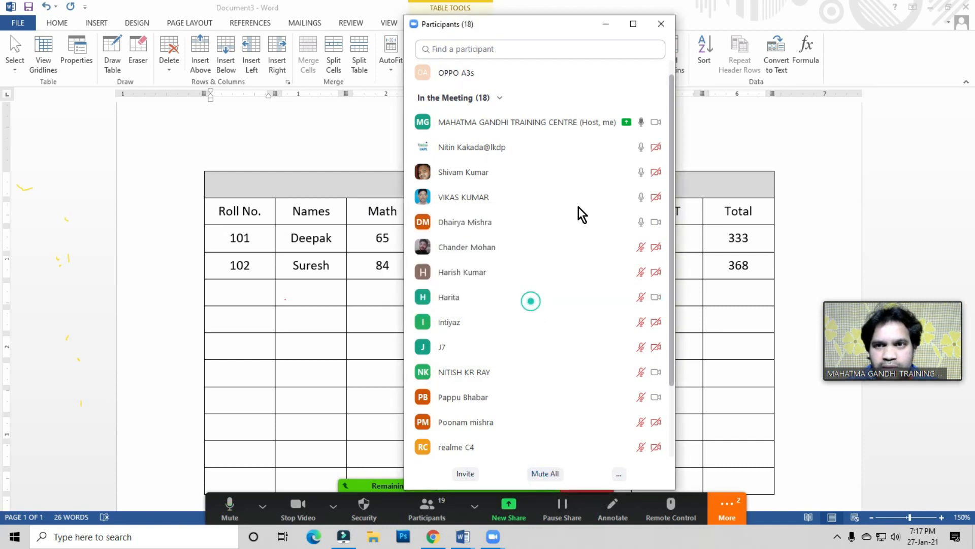
left_click(661, 24)
- Start the third student row in the Word table with roll number 103 and the student's name
left_click(244, 287)
type("103")
key("Tab")
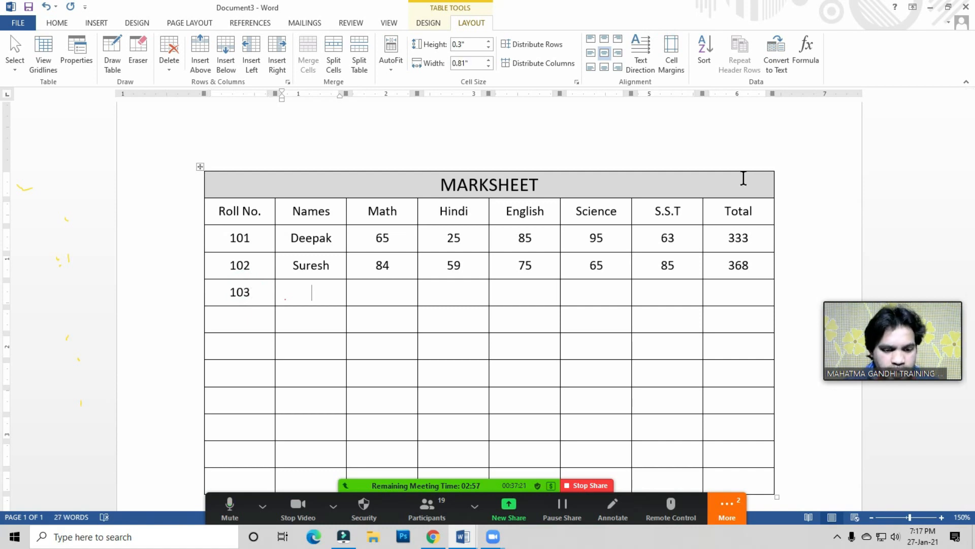
type("pRAK")
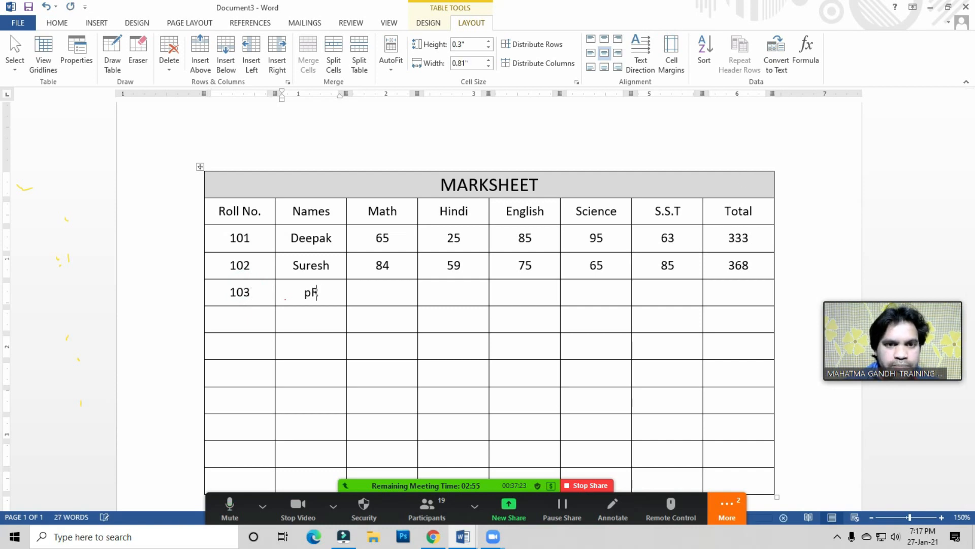
key("BackSpace")
key("BackSpace")
key("BackSpace")
type("Praksh")
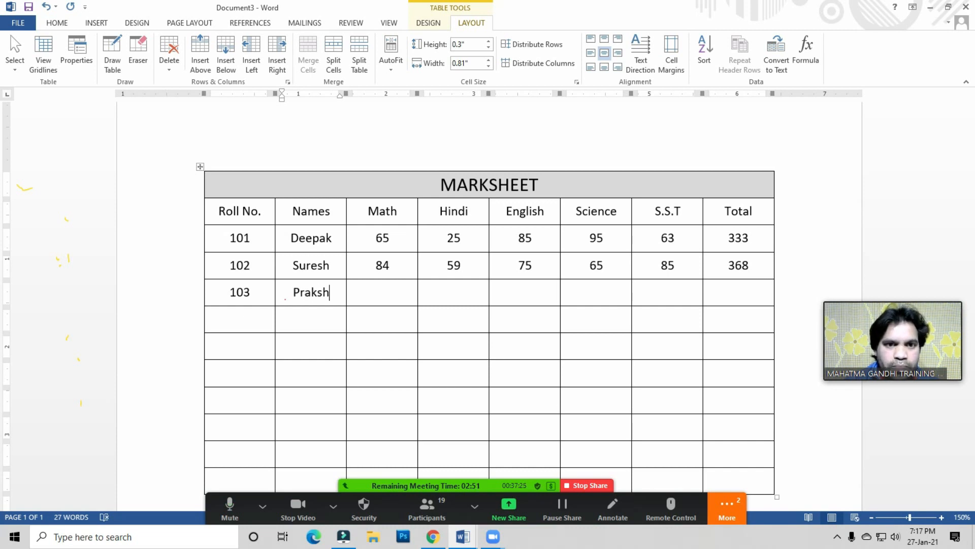
- Fill in the third student's marks as 69, 48, 52, 62 and 59 from Math to S.S.T
key("Tab")
type("65")
key("Tab")
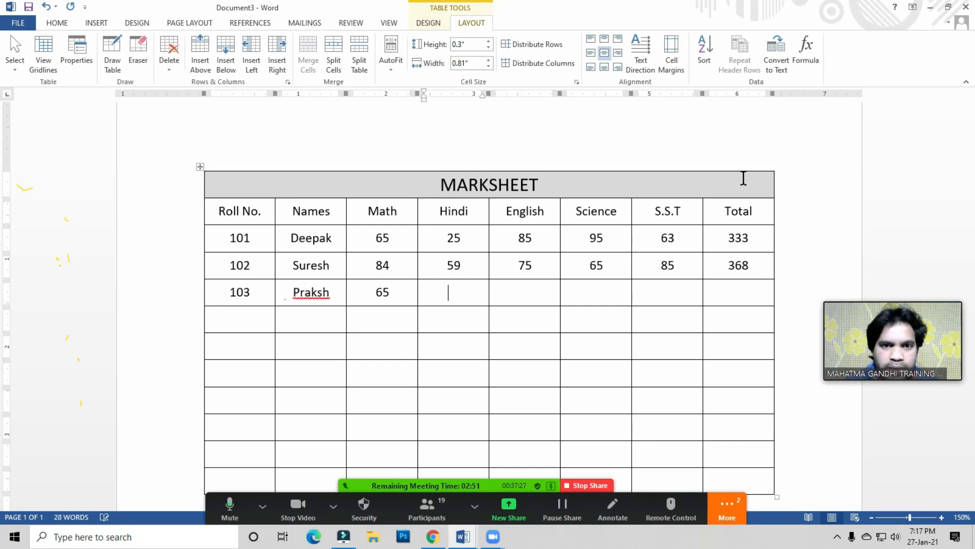
key("shift+Tab")
type("69")
key("Tab")
type("48")
key("Tab")
type("52")
key("Tab")
type("62")
key("Tab")
type("59")
key("Tab")
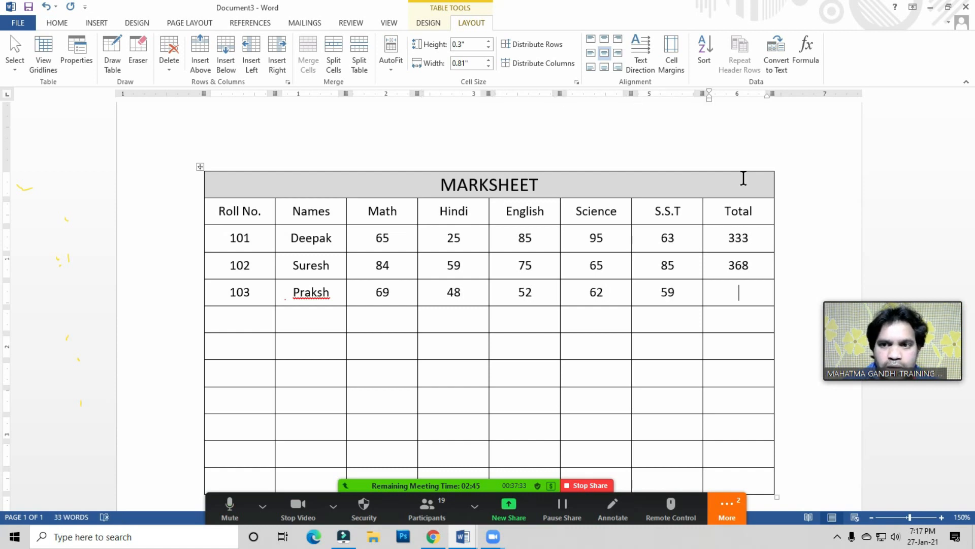
- Insert a formula in the Total cell of roll number 103, changing it to =SUM(LEFT)
left_click(741, 293)
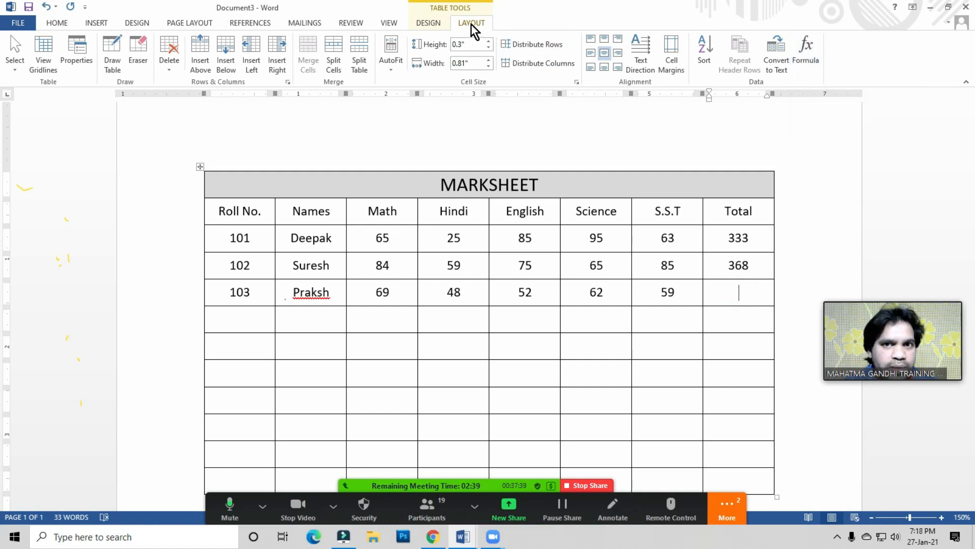
left_click(806, 54)
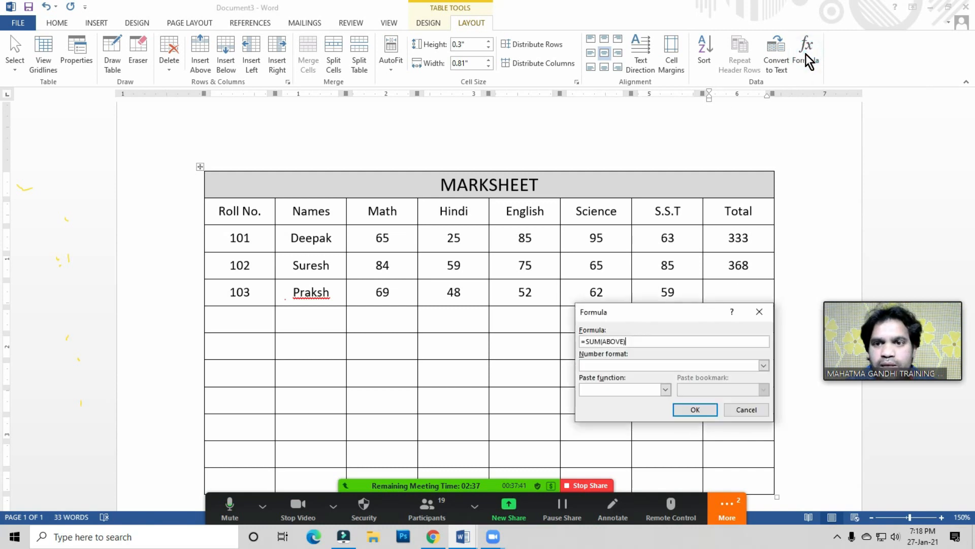
left_click_drag(653, 316, 552, 348)
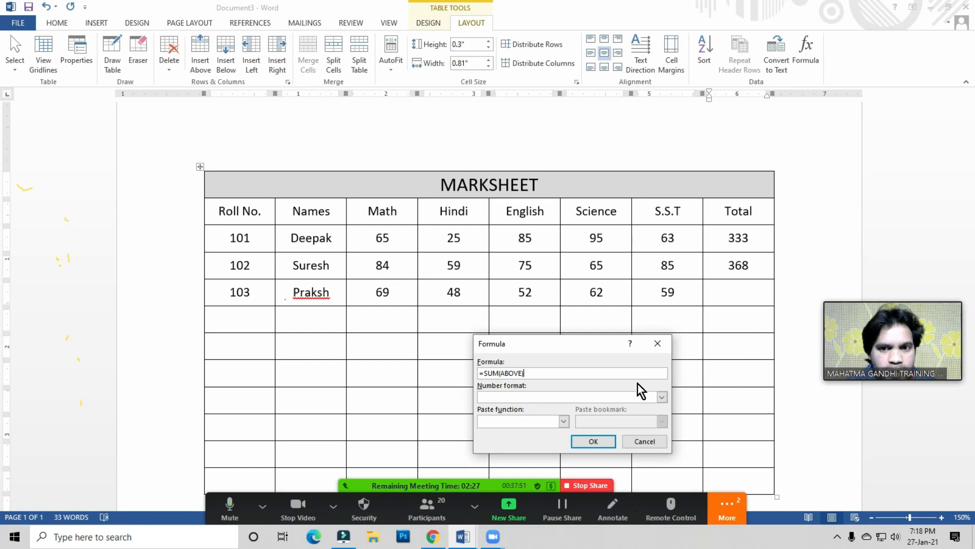
left_click(523, 374)
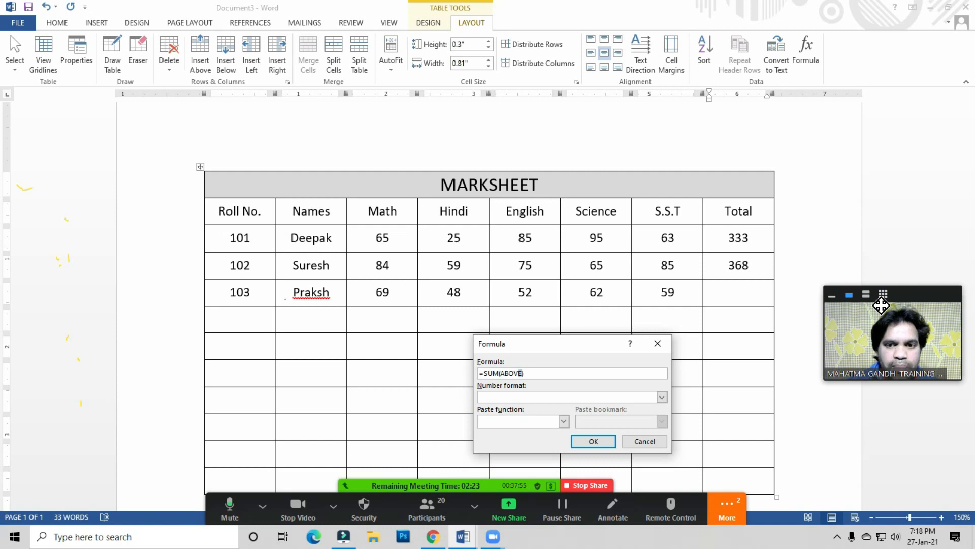
type("LEFT")
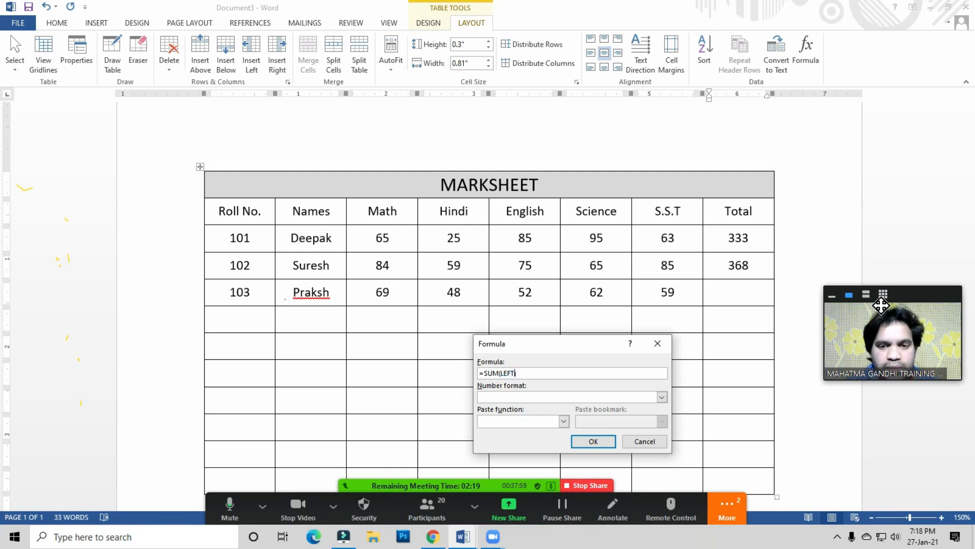
left_click(585, 441)
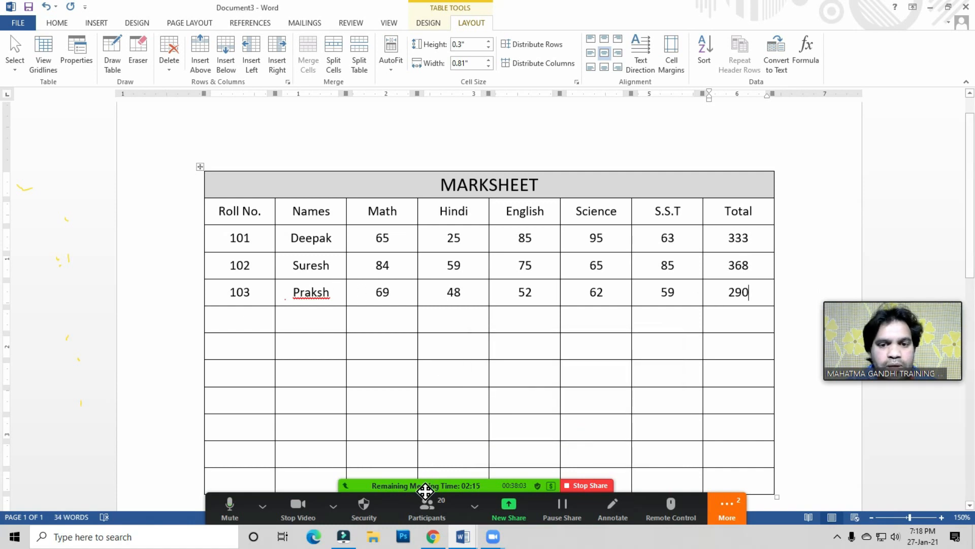
- Open the Zoom participants list and its additional participant options
left_click(437, 510)
left_click(619, 474)
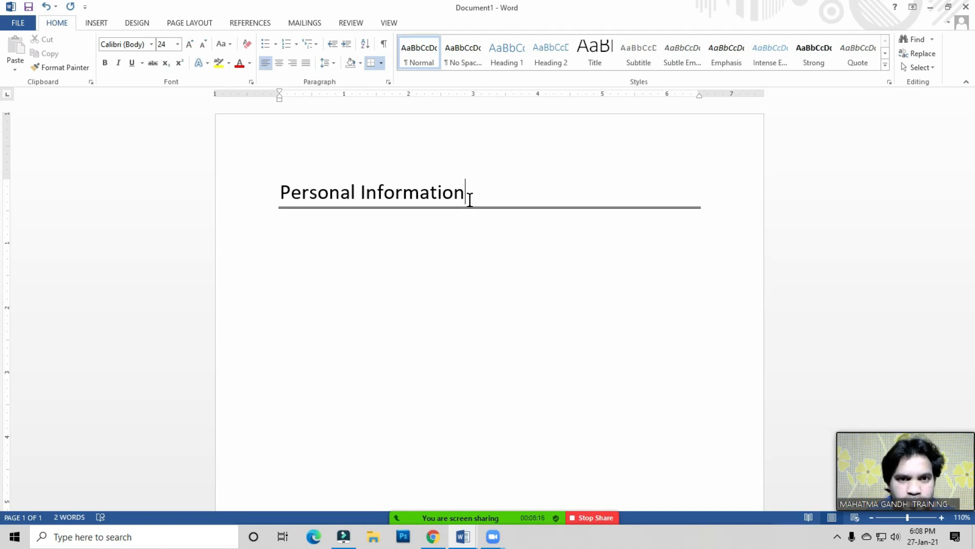
- Delete the Personal Information heading from the document
triple_click(470, 199)
left_click(470, 200)
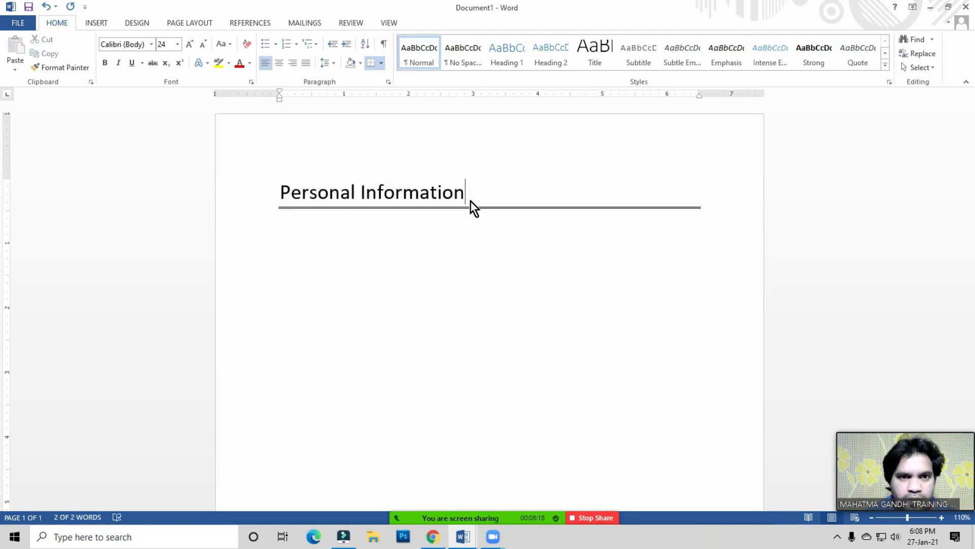
triple_click(471, 200)
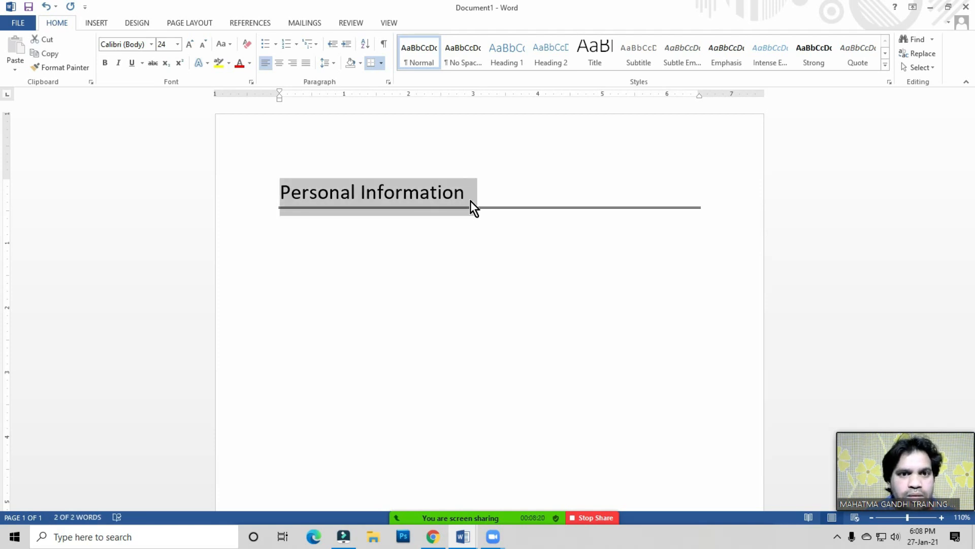
key("Delete")
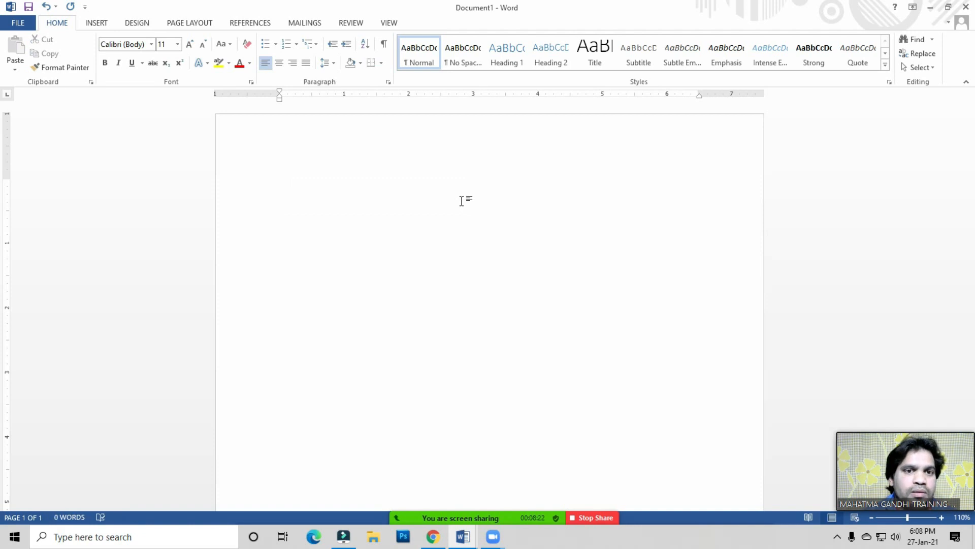
- Open the résumé stored in the D: Resume folder from the recent documents
left_click(19, 24)
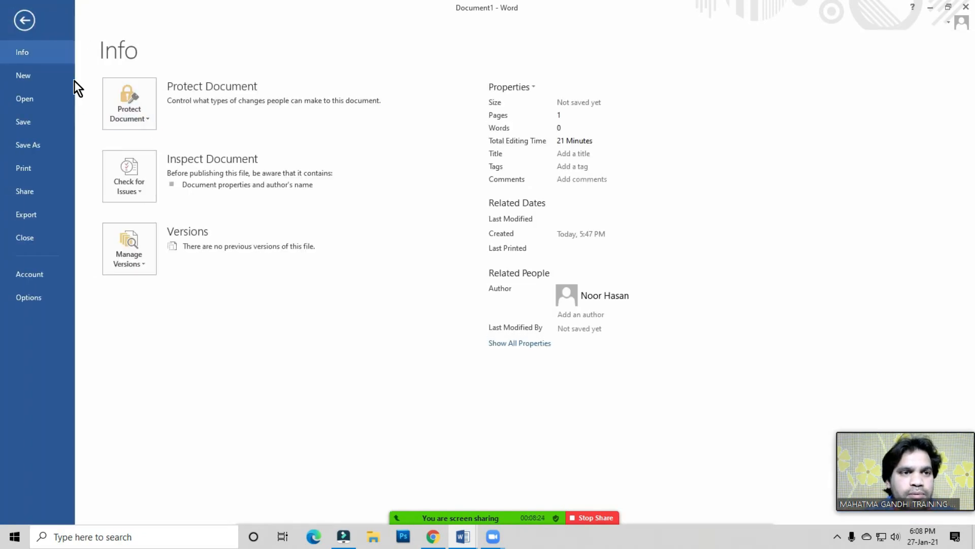
left_click(23, 101)
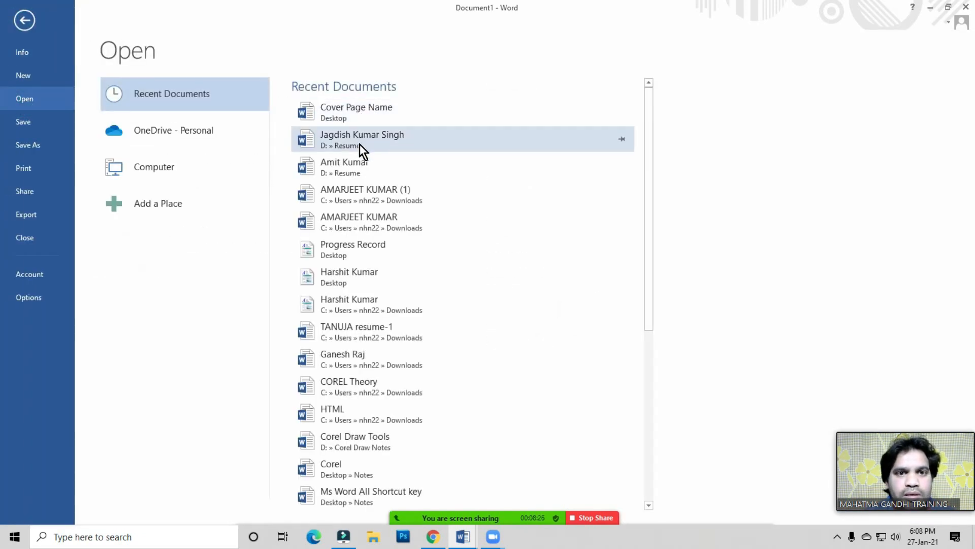
left_click(365, 140)
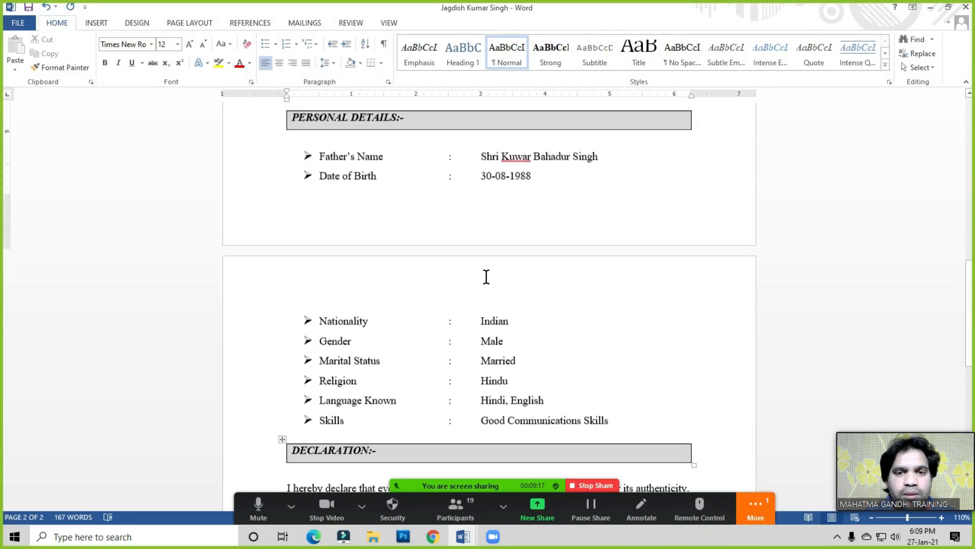
- Look through the résumé's sections from the Curriculum Vitae title to the declaration
scroll(487, 276, "up", 15)
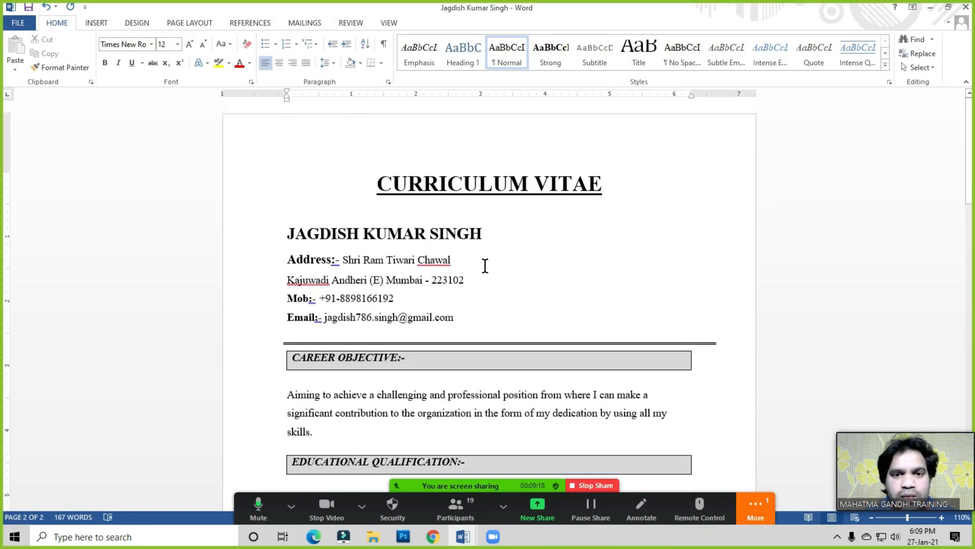
left_click(485, 258)
left_click(496, 230)
scroll(489, 235, "down", 15)
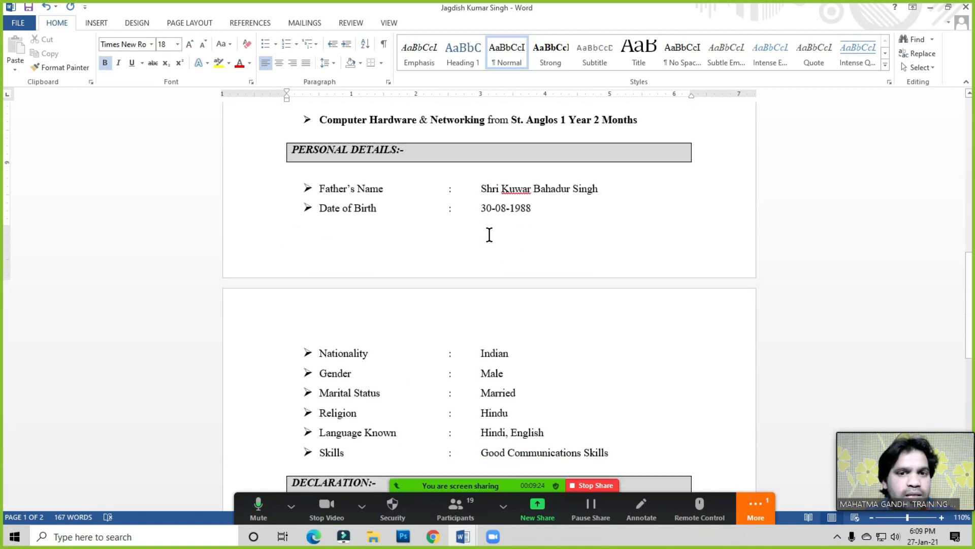
scroll(489, 235, "up", 7)
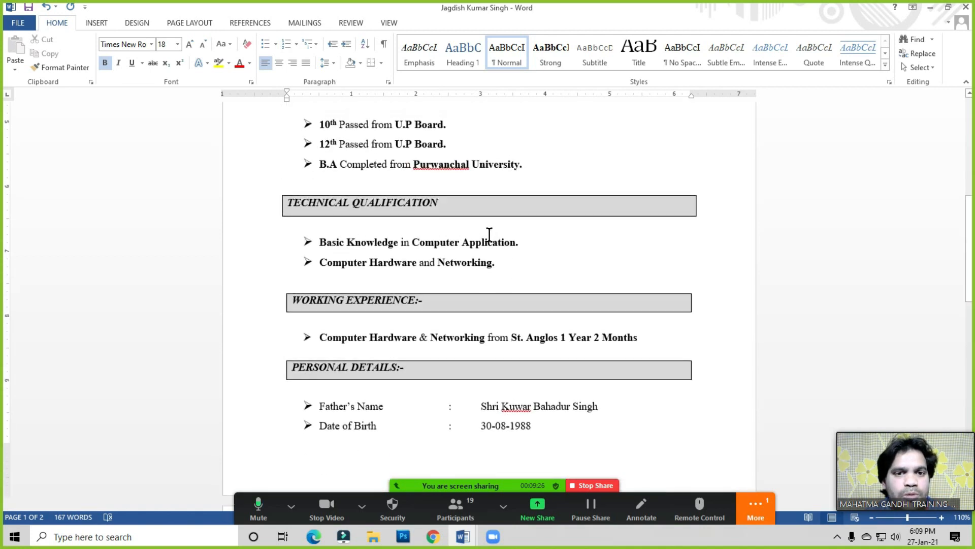
scroll(489, 234, "down", 7)
scroll(490, 234, "down", 6)
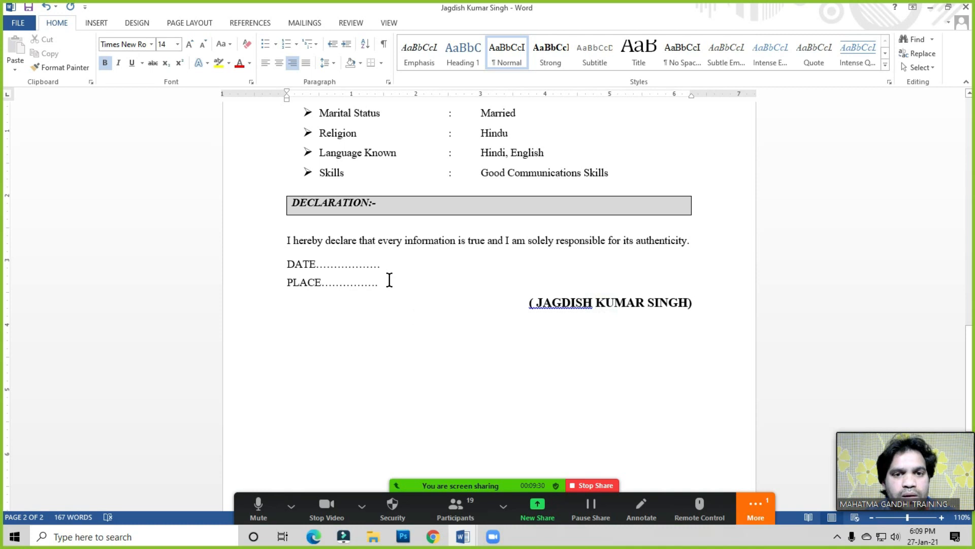
- Examine how the Personal Details and Declaration sections are split across the two pages
left_click(388, 281)
scroll(437, 314, "up", 5)
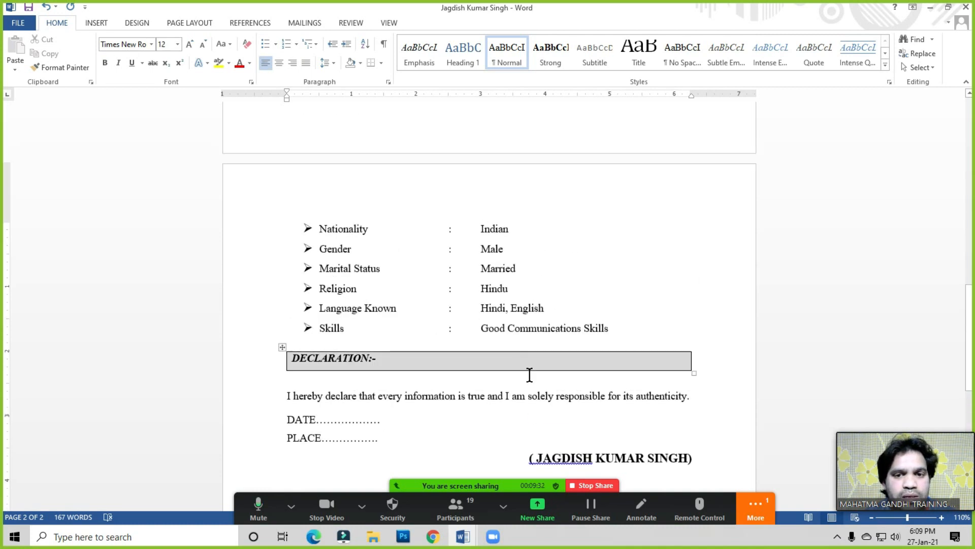
scroll(528, 315, "up", 5)
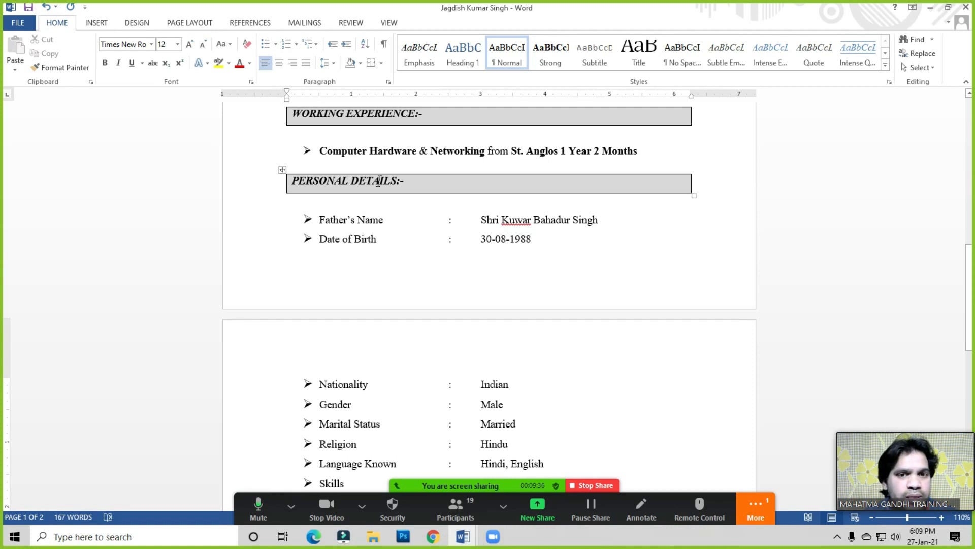
scroll(421, 228, "down", 3)
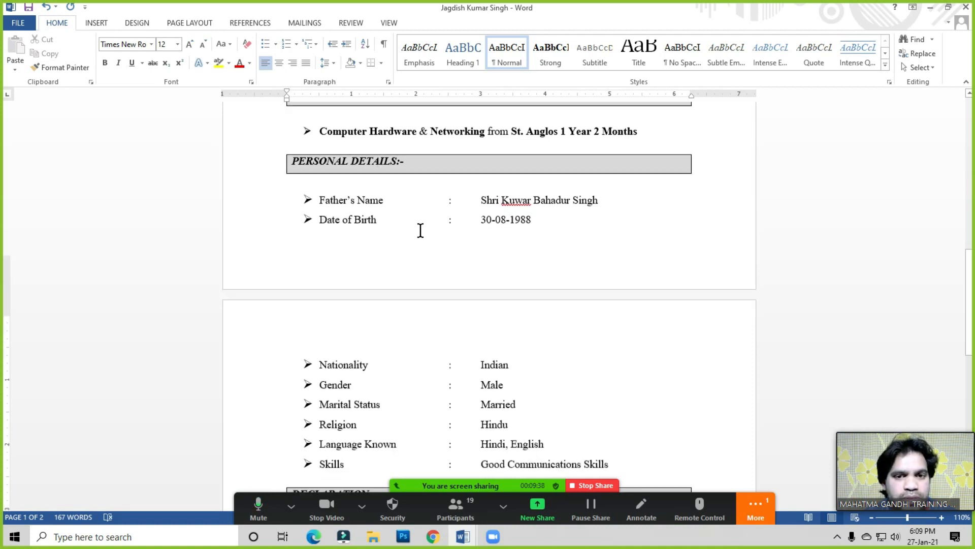
scroll(421, 230, "down", 2)
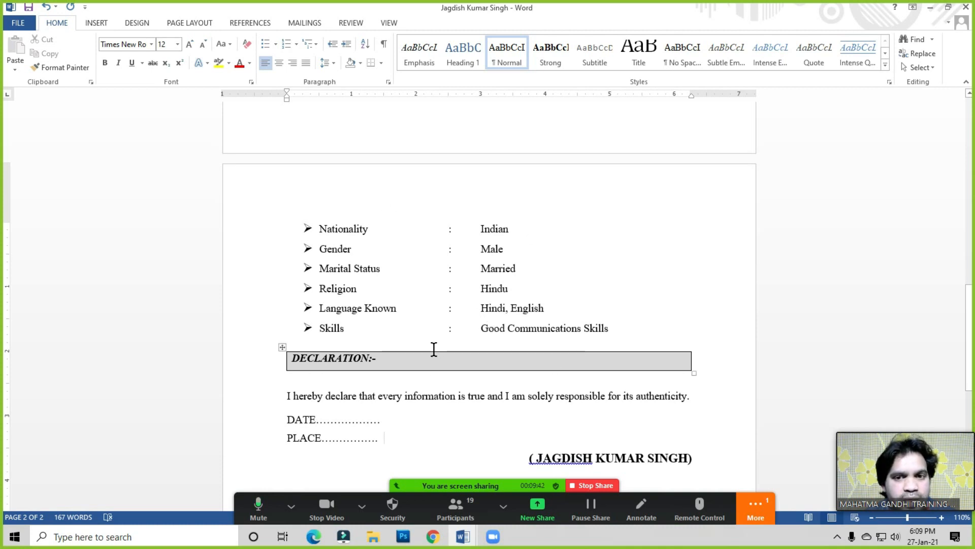
scroll(433, 349, "up", 6)
left_click(491, 255)
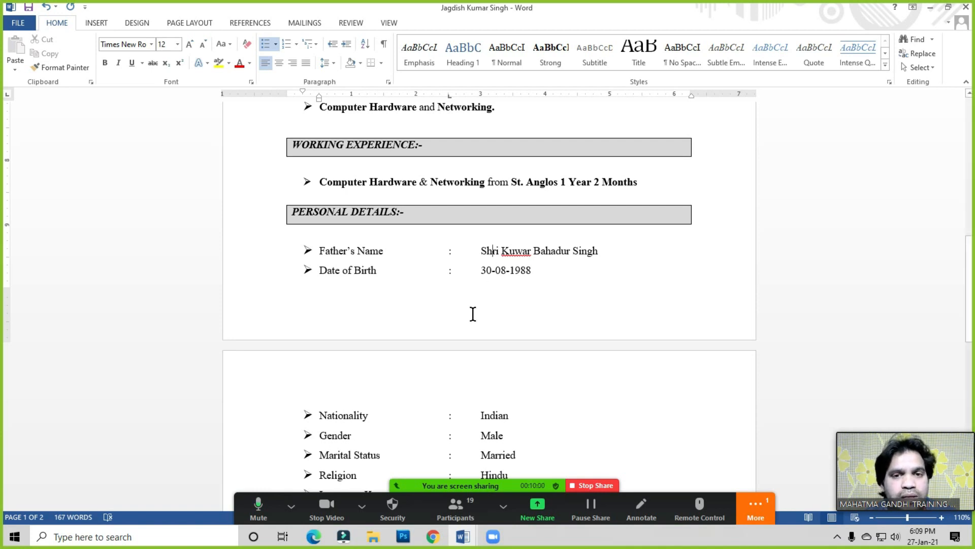
- Set the line spacing of the whole résumé, from the title to the closing signature name, to 1.15
scroll(472, 313, "up", 10)
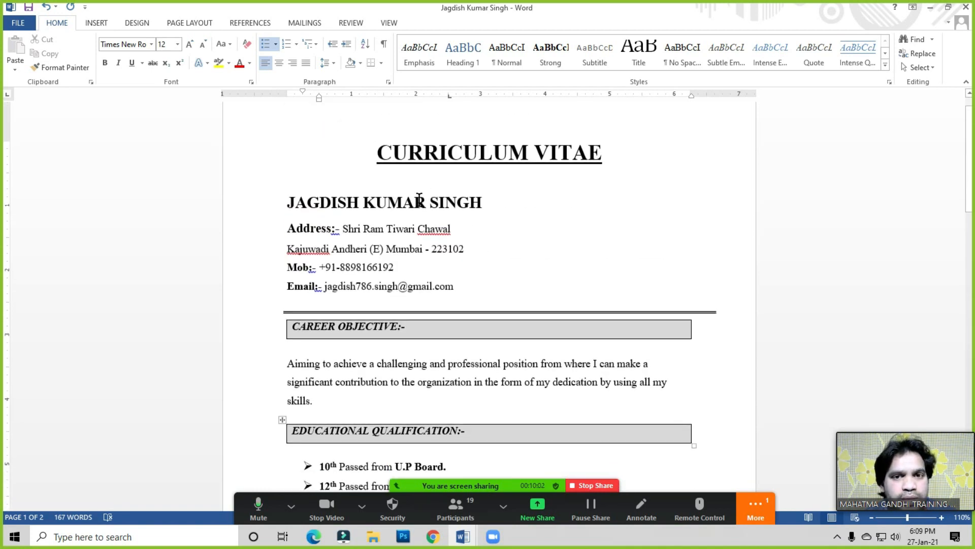
left_click(458, 155)
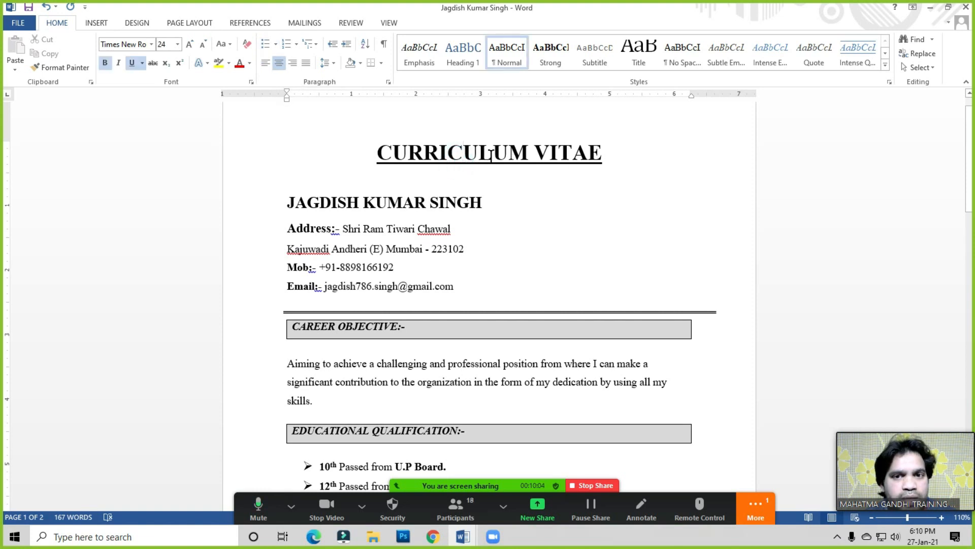
left_click(446, 203)
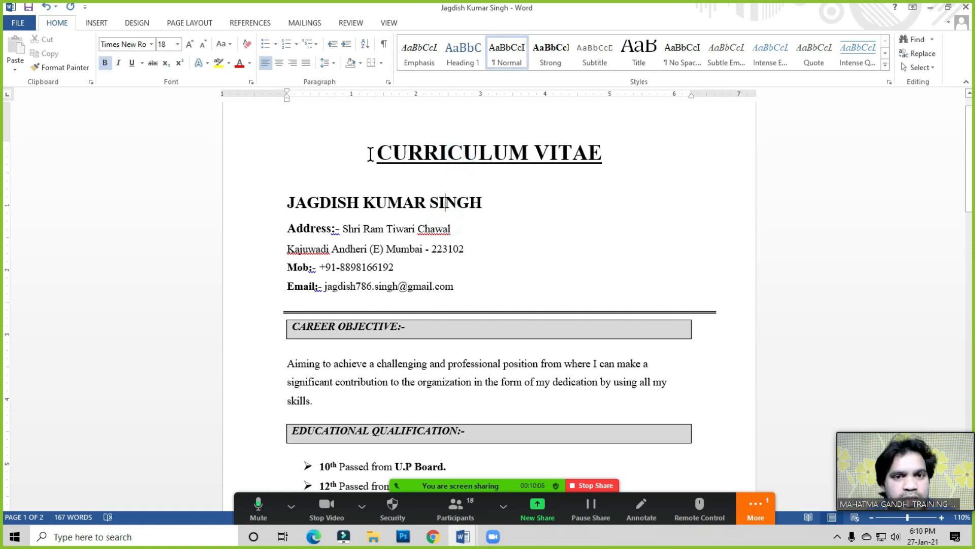
left_click_drag(370, 147, 712, 246)
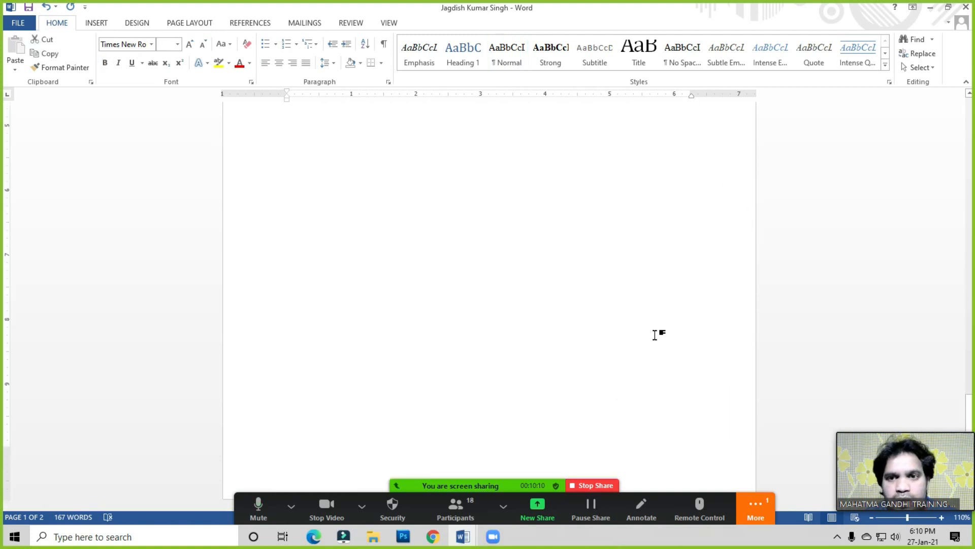
scroll(655, 333, "up", 6)
scroll(698, 309, "up", 3)
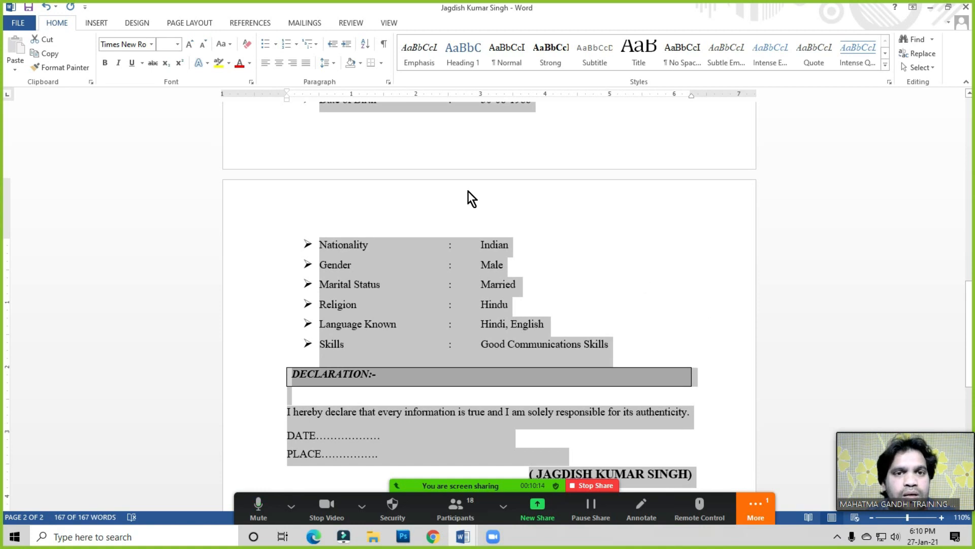
left_click(328, 64)
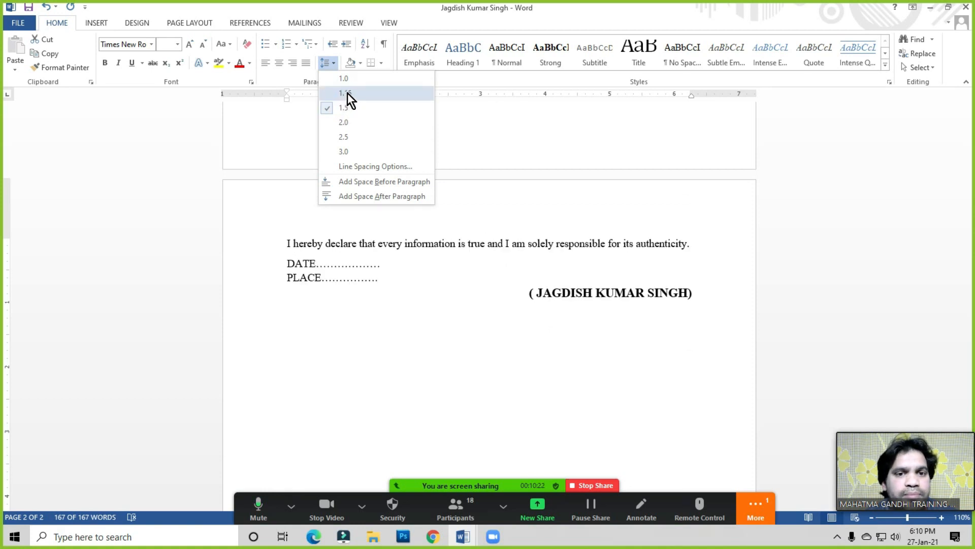
left_click(347, 93)
- Check the page break between the Declaration heading and the declaration, date, place and signature lines
left_click(559, 342)
scroll(559, 341, "up", 2)
scroll(557, 342, "up", 3)
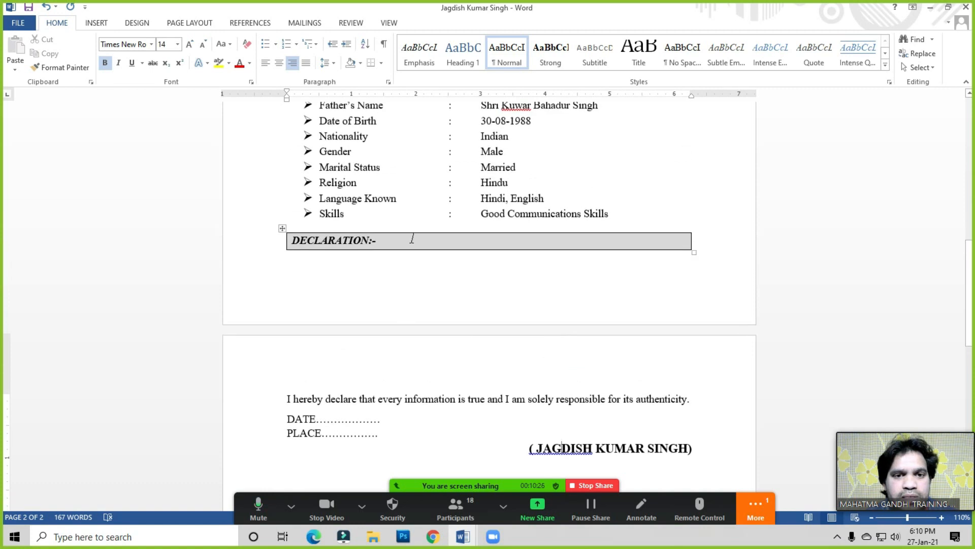
scroll(457, 236, "down", 4)
left_click(586, 326)
left_click(433, 328)
left_click(403, 309)
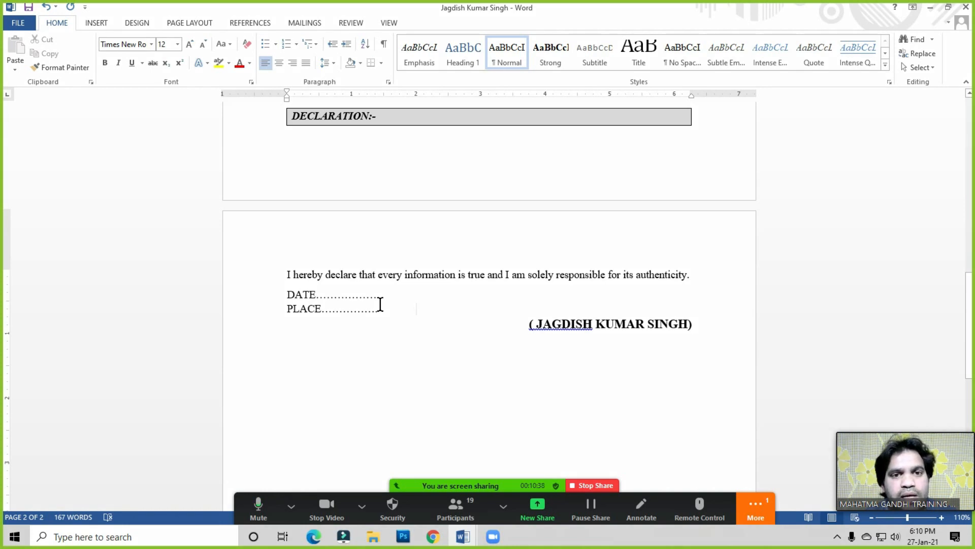
- Set the résumé's paper size to A4
left_click(193, 23)
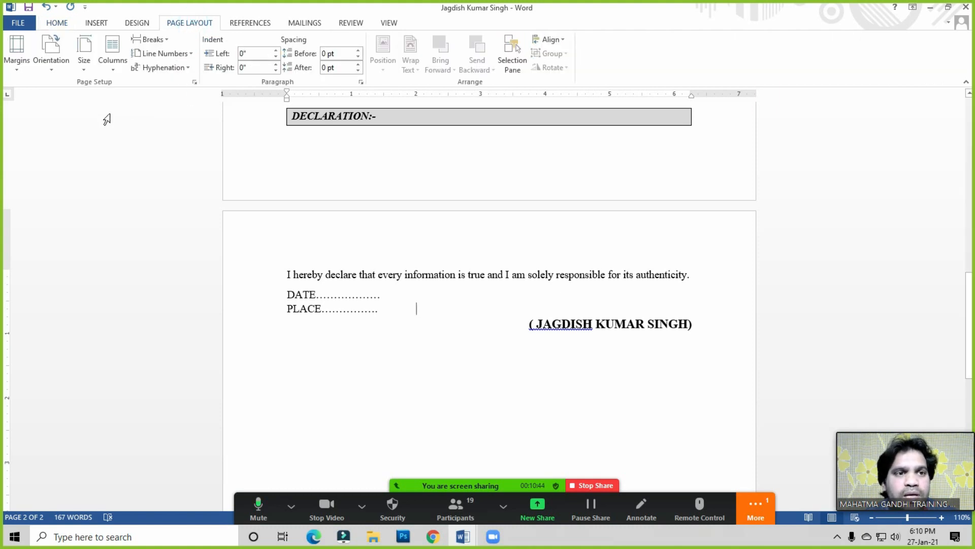
left_click(84, 64)
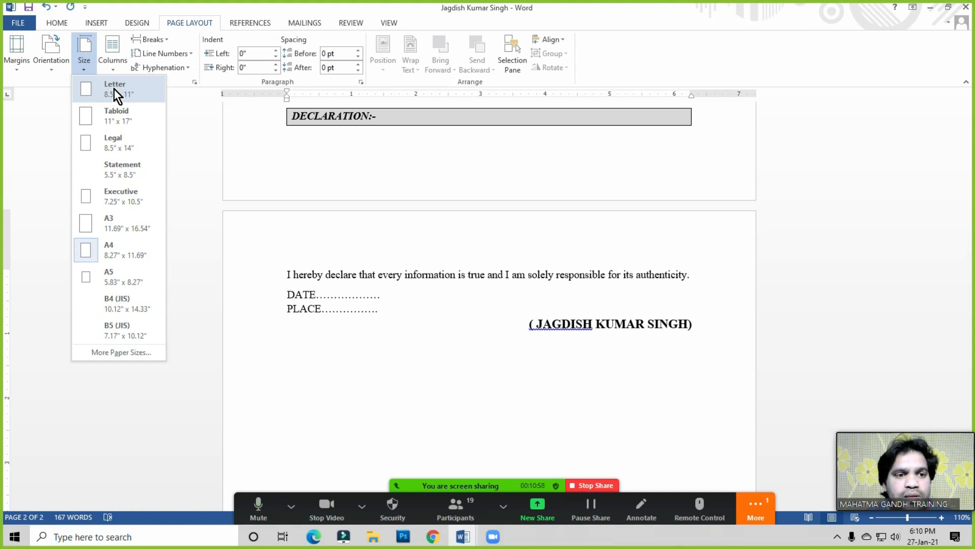
left_click(115, 248)
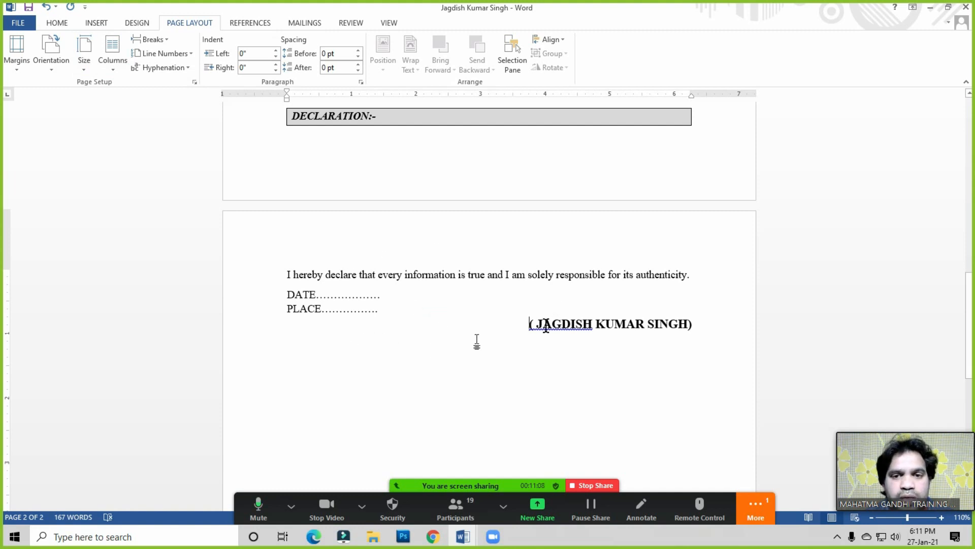
- Reduce the font size of the CURRICULUM VITAE title to 16
scroll(429, 326, "up", 10)
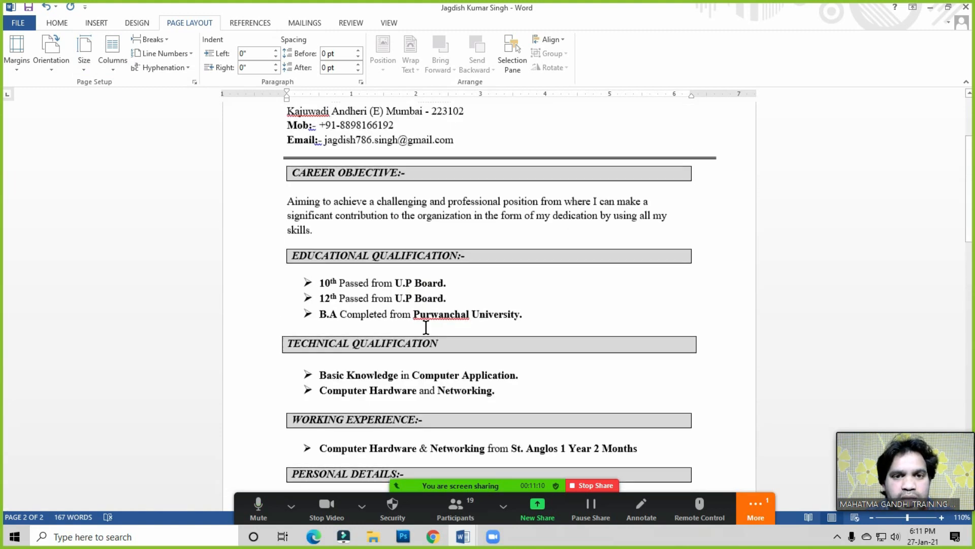
scroll(426, 327, "up", 4)
left_click_drag(373, 187, 607, 189)
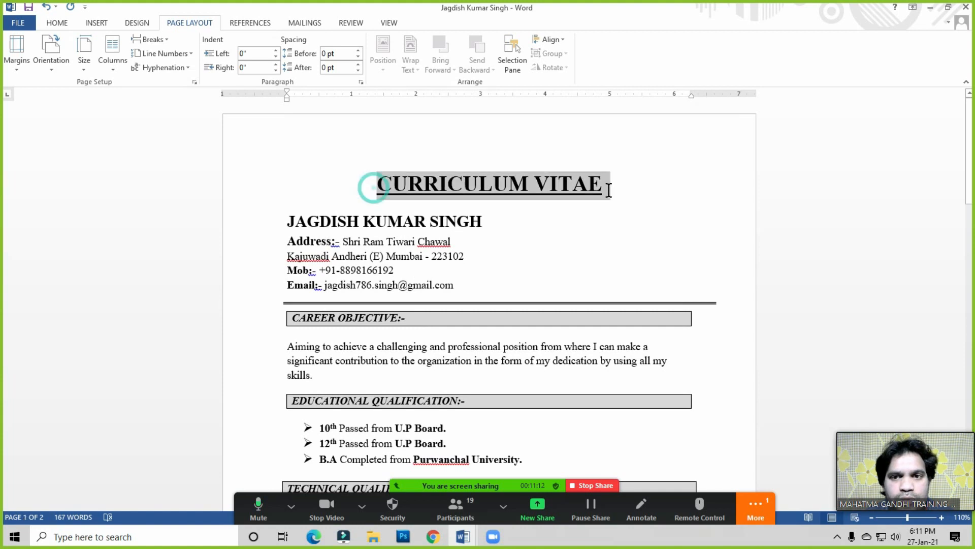
left_click(57, 23)
left_click(203, 44)
left_click(202, 44)
left_click(203, 44)
left_click(203, 44)
right_click(332, 231)
- Reduce the font size of the candidate's name line by two steps, making it smaller than the title
left_click_drag(287, 211, 485, 212)
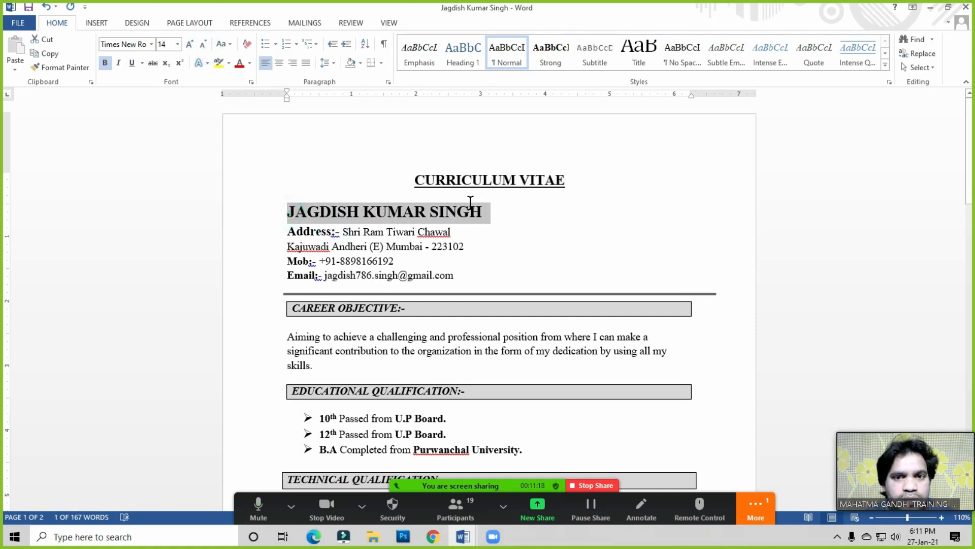
left_click(202, 45)
left_click(368, 196)
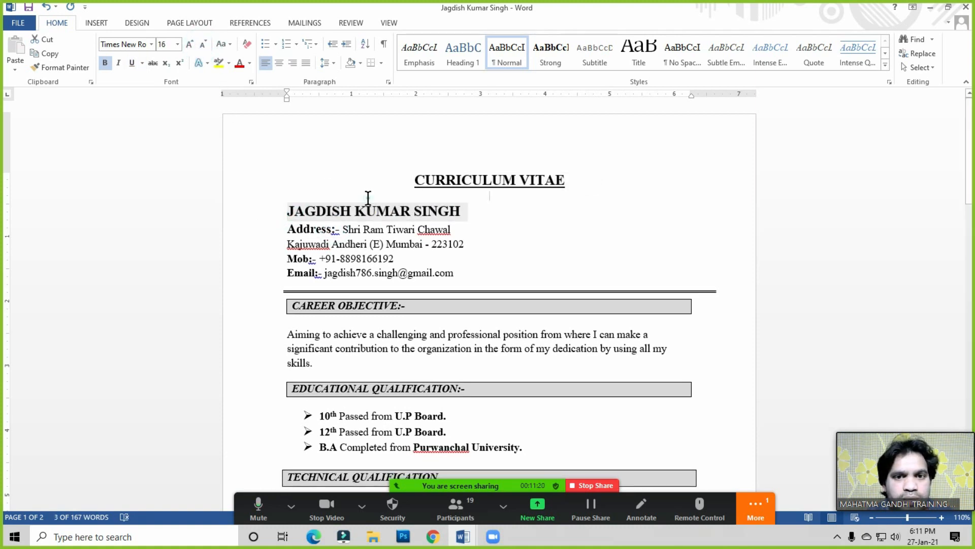
left_click_drag(406, 180, 572, 173)
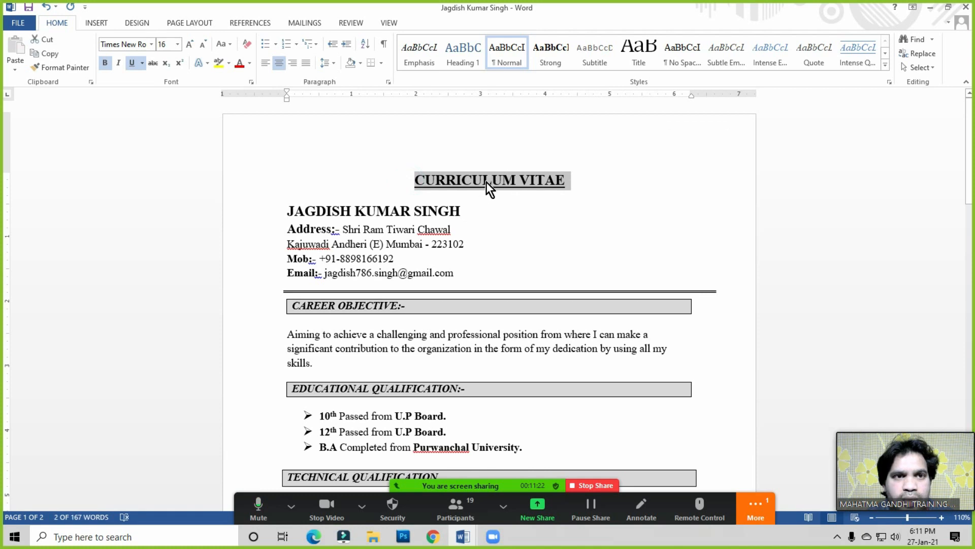
left_click_drag(287, 211, 468, 212)
left_click(205, 45)
left_click(353, 227)
- Set the font size of all résumé text from the Address line through the closing signature to 12
scroll(319, 169, "down", 2)
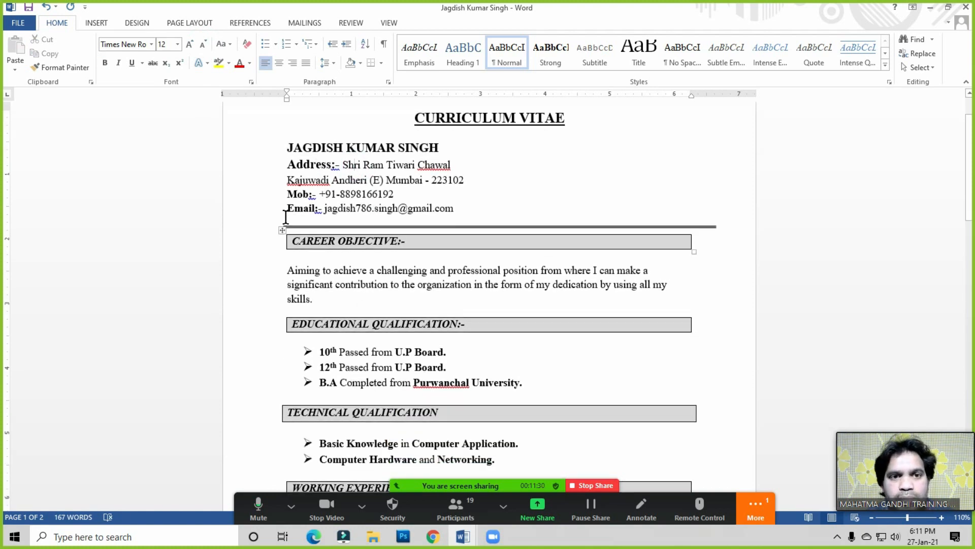
left_click_drag(285, 164, 705, 359)
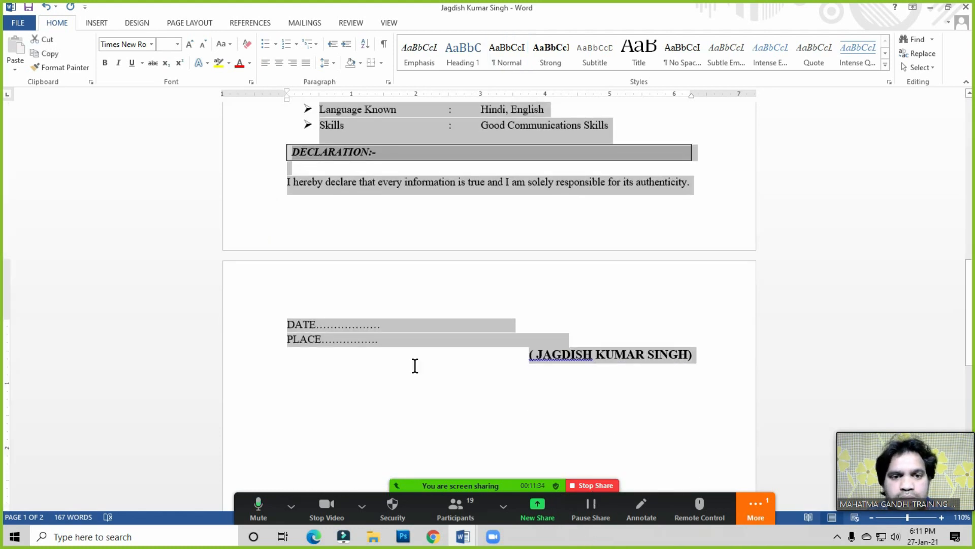
scroll(414, 365, "up", 15)
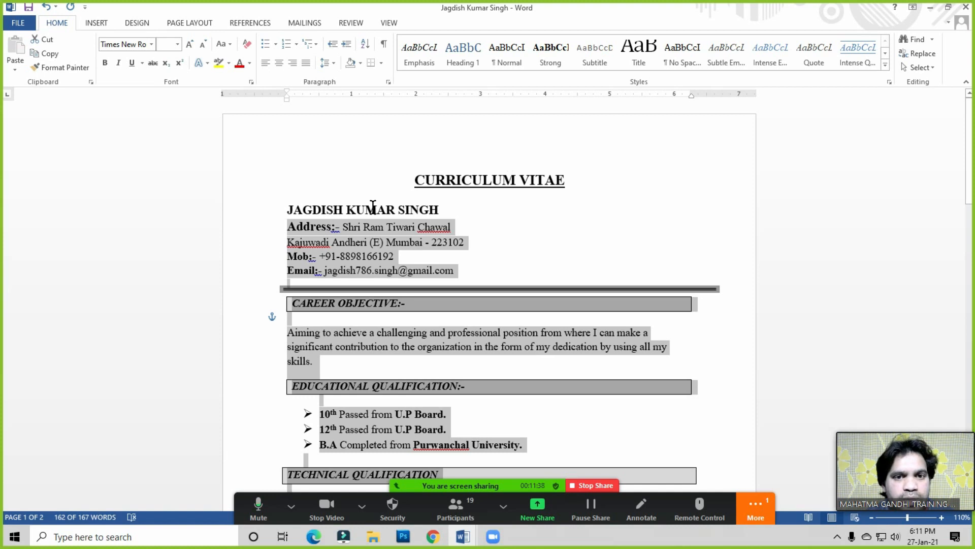
left_click(167, 45)
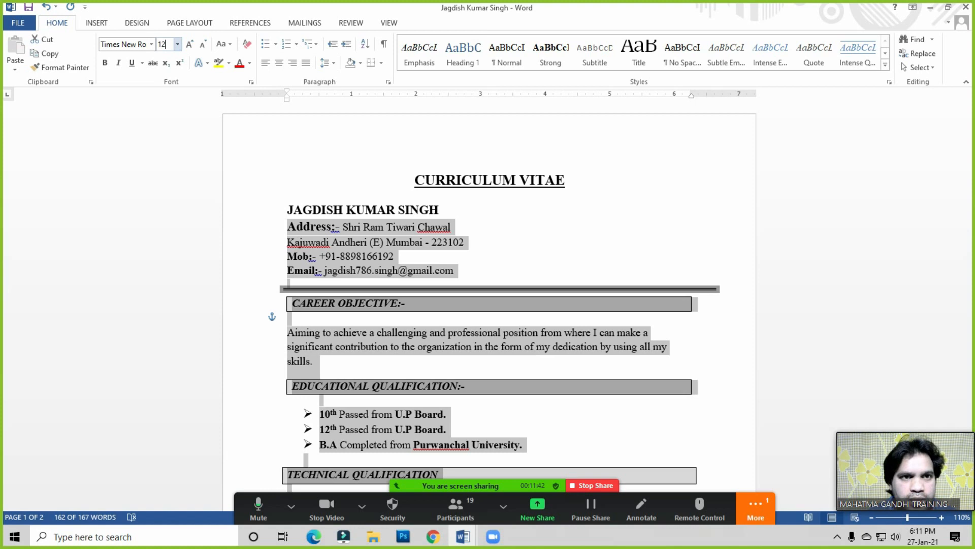
type("12")
key("Return")
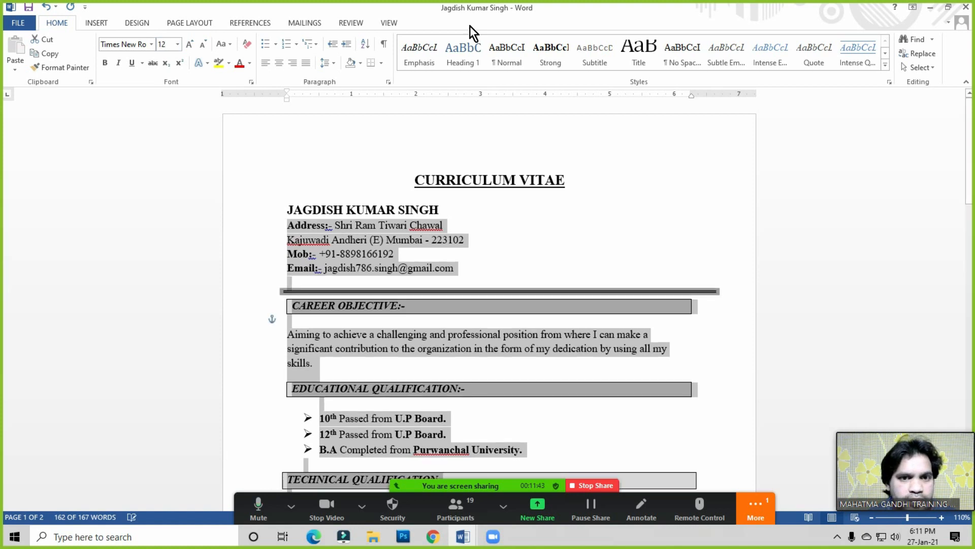
left_click(497, 234)
- Check the résumé's layout from the header to the signature, including where the page breaks after the declaration
scroll(469, 308, "down", 5)
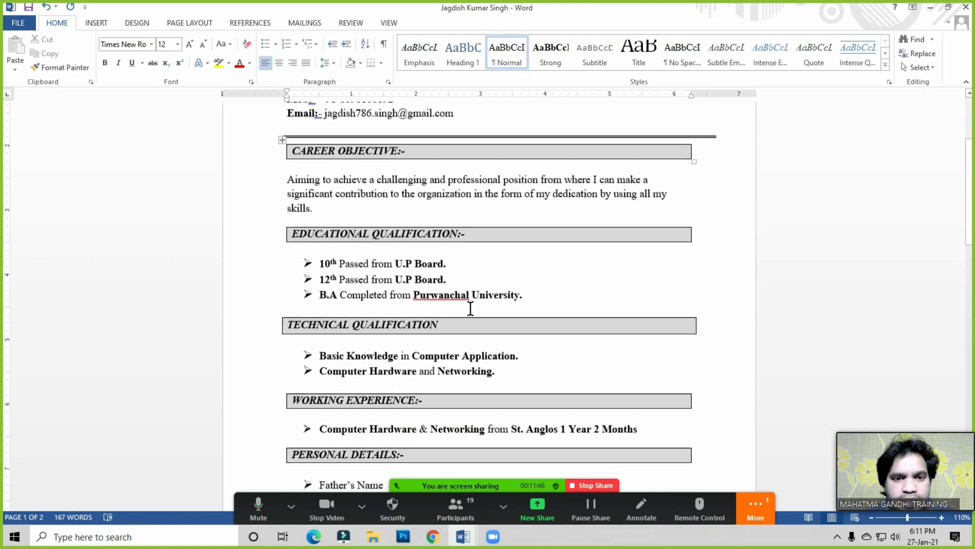
scroll(470, 308, "down", 10)
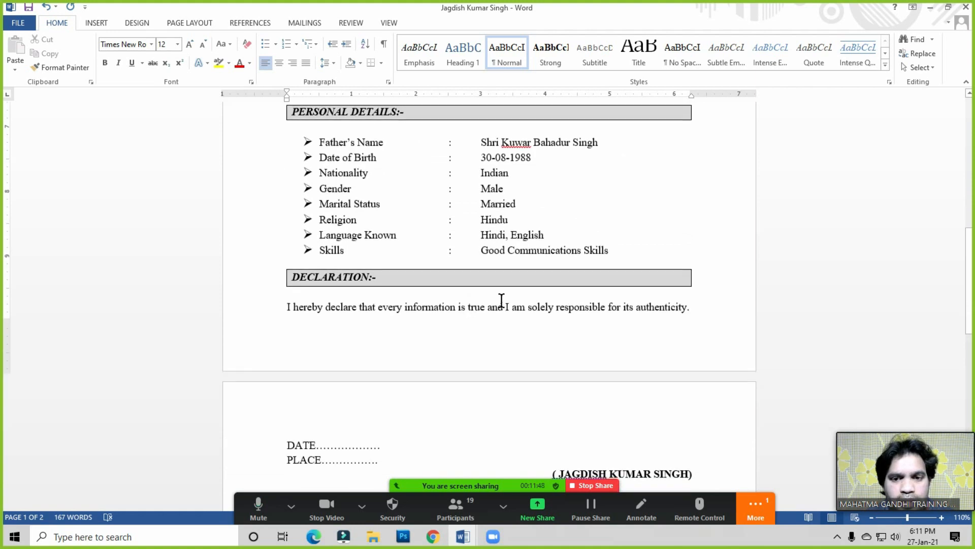
scroll(501, 301, "down", 3)
left_click(547, 385)
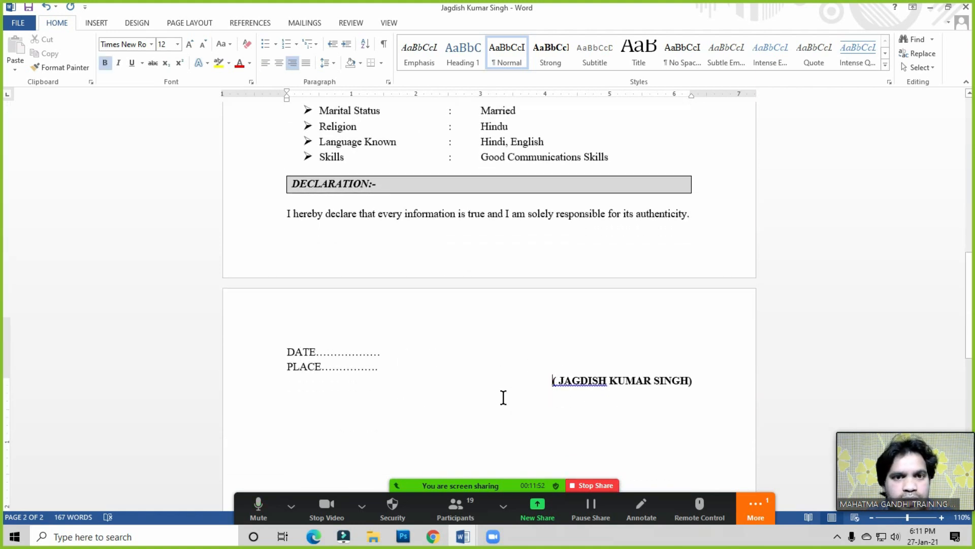
scroll(503, 397, "up", 15)
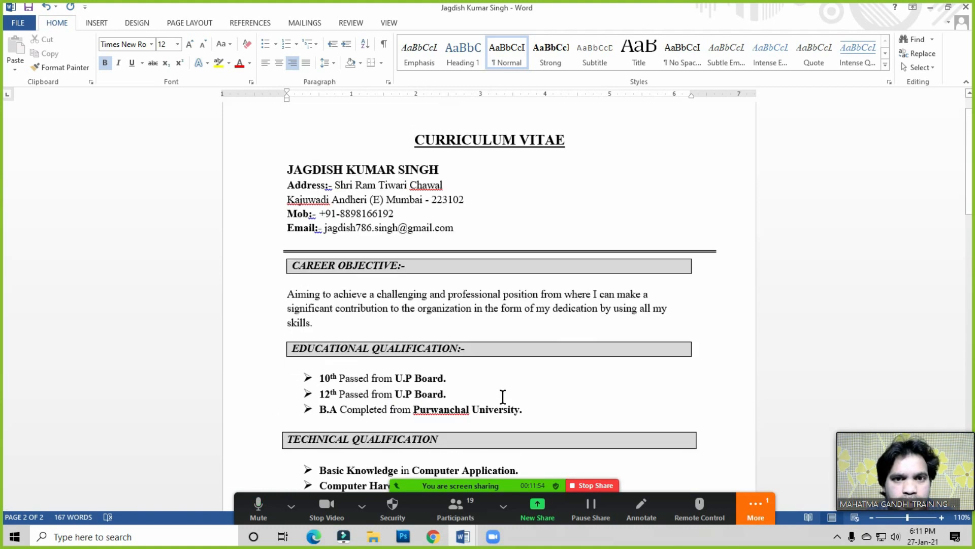
scroll(502, 396, "up", 1)
left_click(486, 257)
left_click(330, 370)
scroll(420, 279, "down", 4)
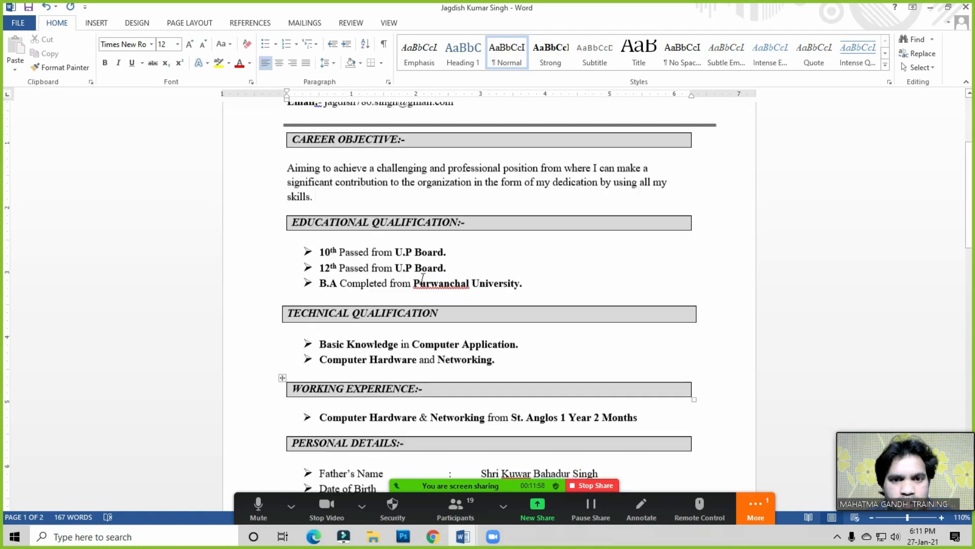
scroll(422, 278, "up", 4)
- Set the line spacing of the entire résumé to 1.0
left_click(325, 62)
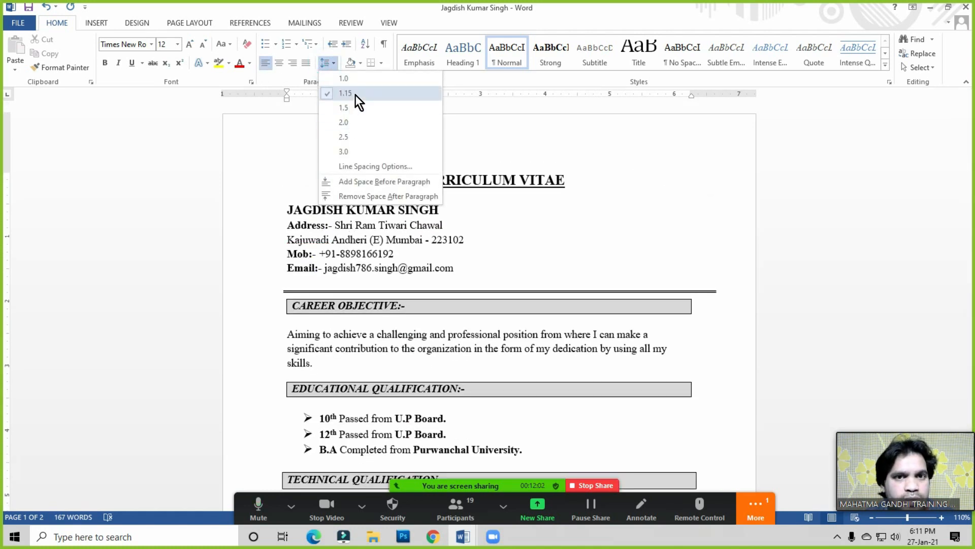
left_click(495, 263)
left_click(482, 252)
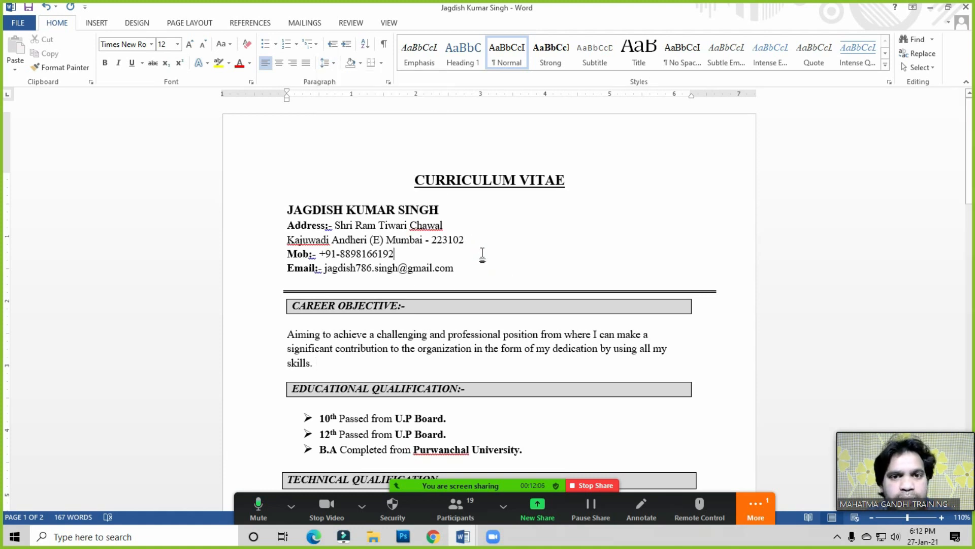
key("ctrl+a")
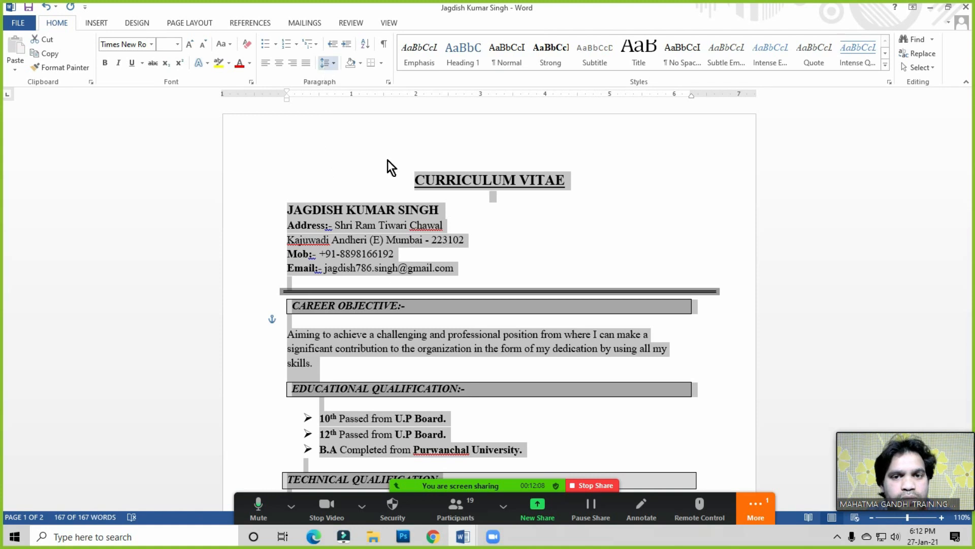
left_click(330, 61)
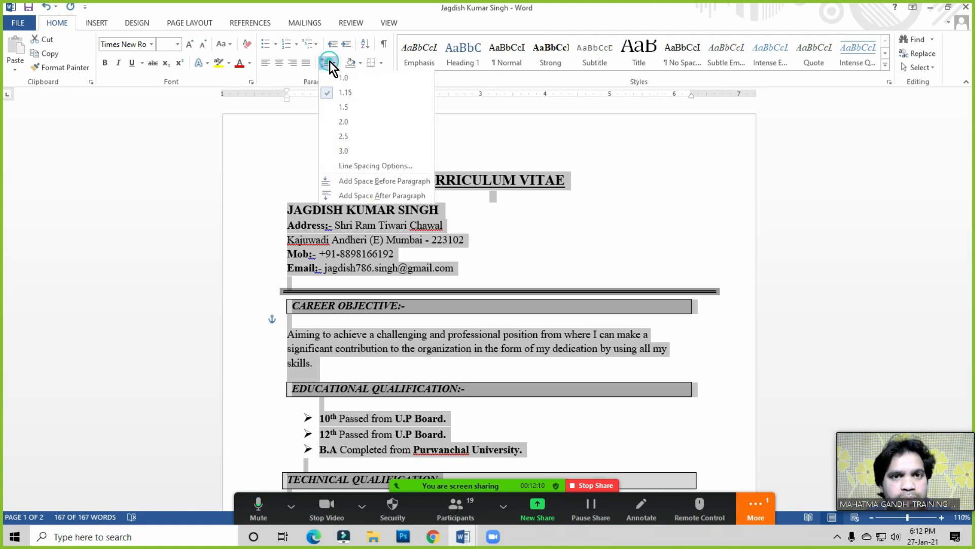
left_click(336, 79)
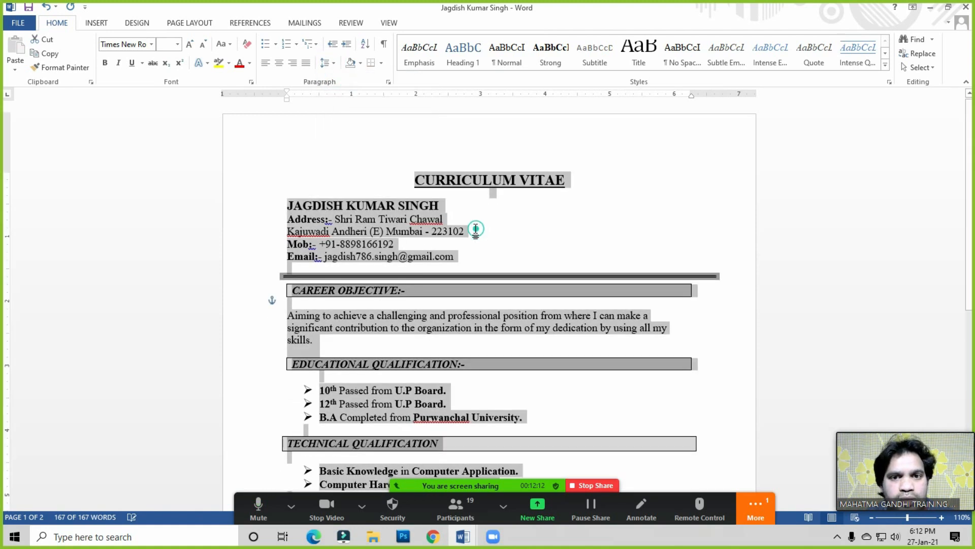
left_click(474, 230)
- Check whether the date, place and signature lines fit on the same page as the rest of the résumé
scroll(460, 272, "down", 8)
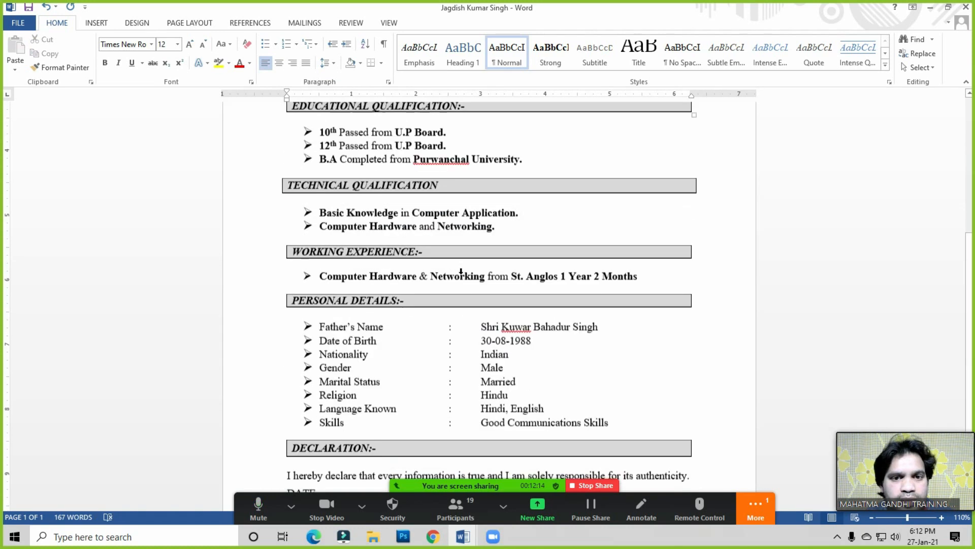
left_click(543, 389)
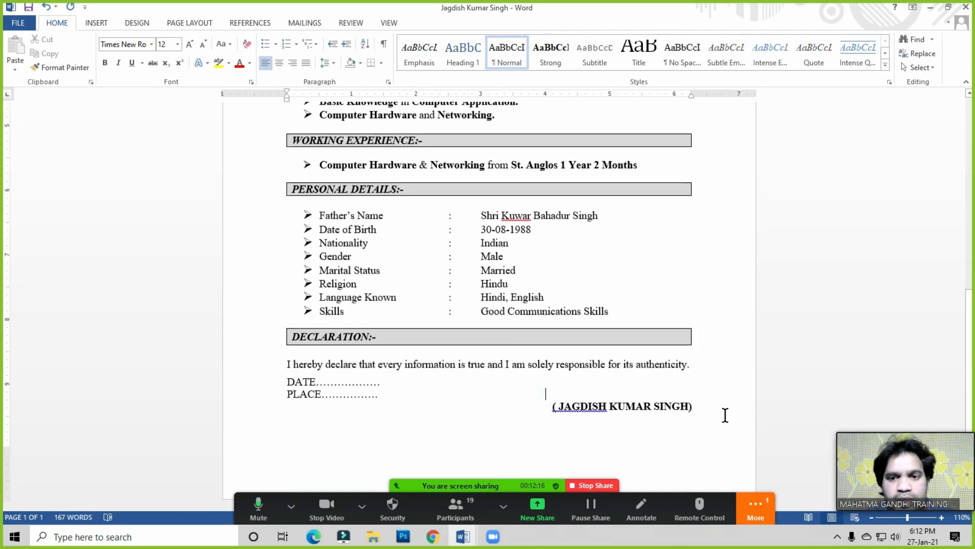
left_click(550, 406)
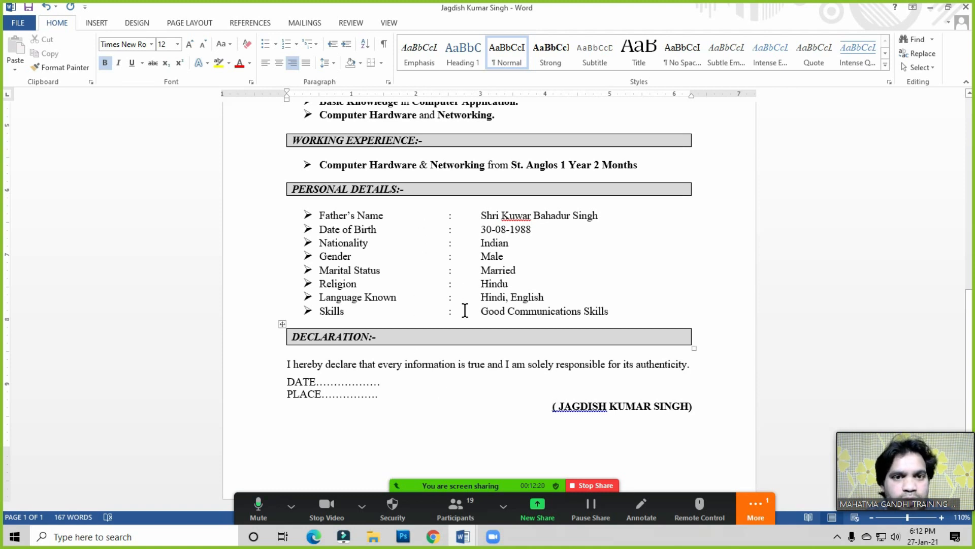
scroll(463, 309, "up", 1)
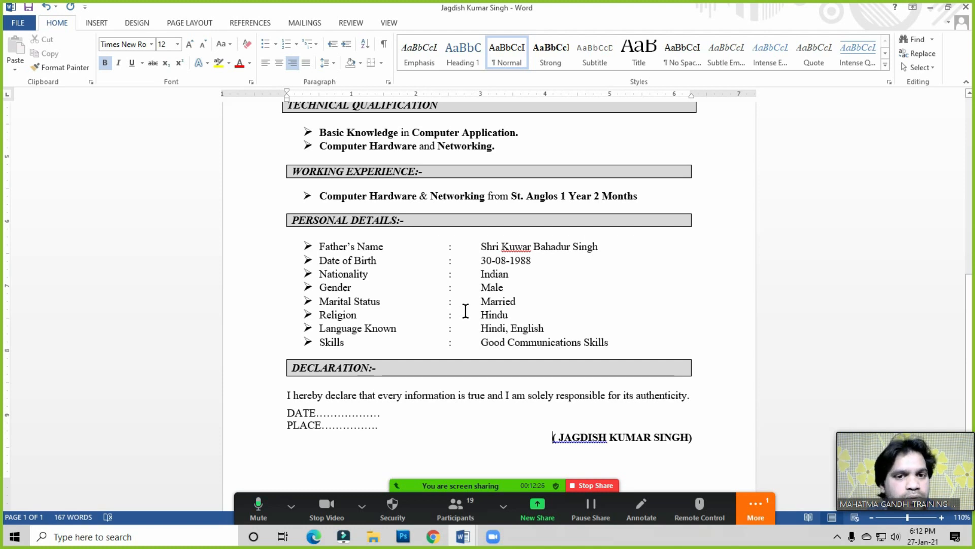
scroll(465, 311, "up", 10)
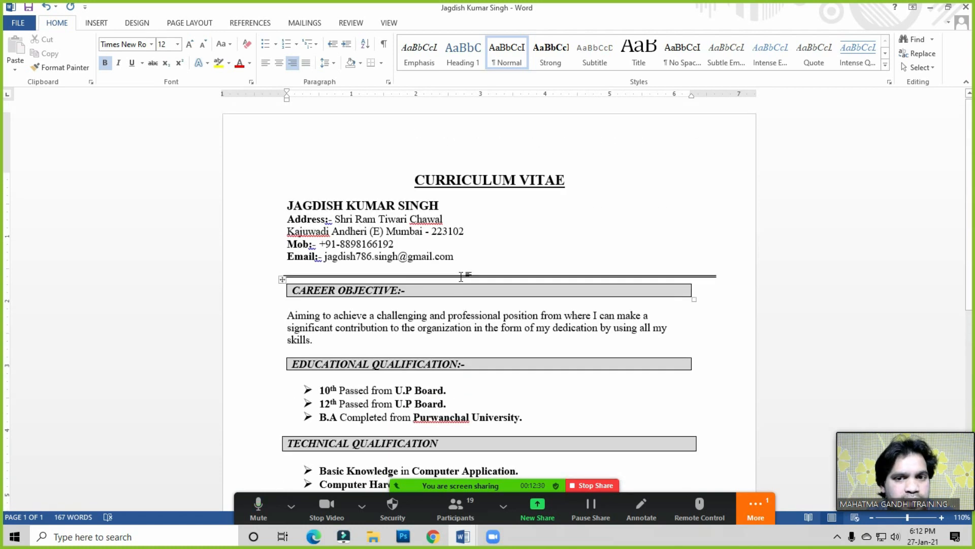
- Review the résumé's title, contact lines and Career Objective section from the top of the page
left_click(460, 258)
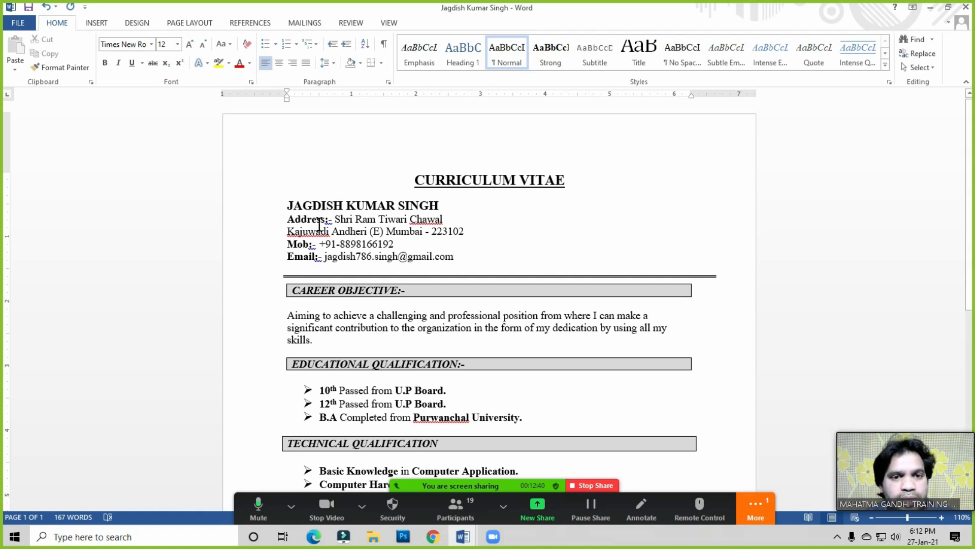
left_click(464, 263)
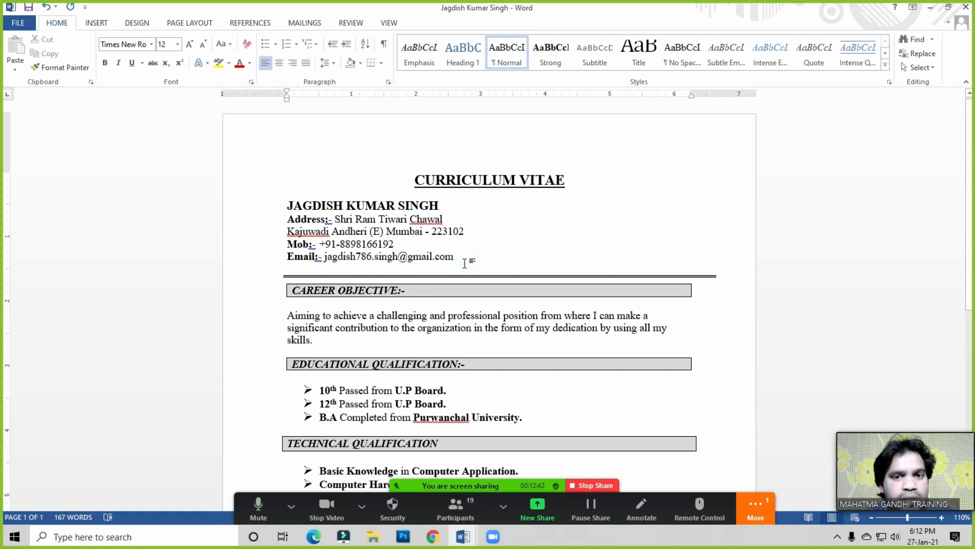
key("BackSpace")
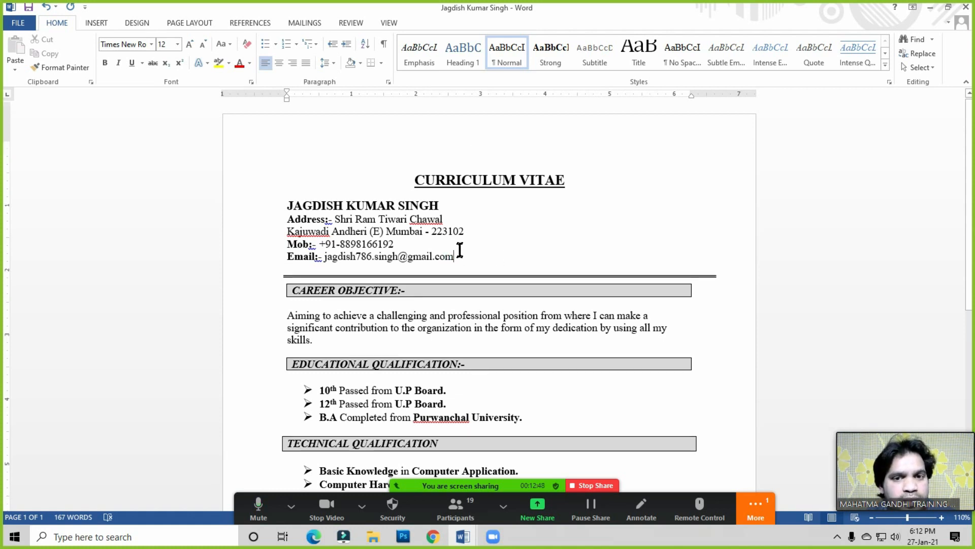
scroll(459, 249, "down", 2)
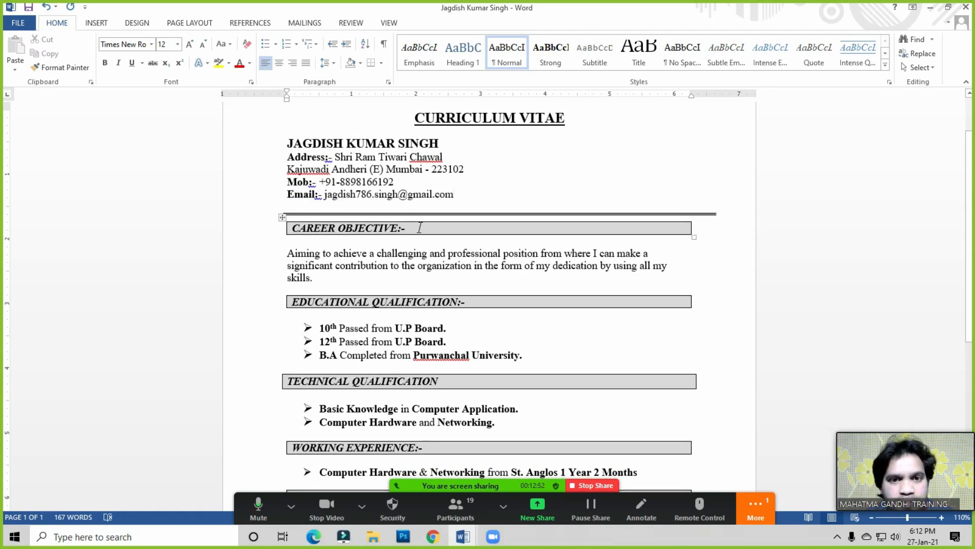
scroll(426, 235, "up", 1)
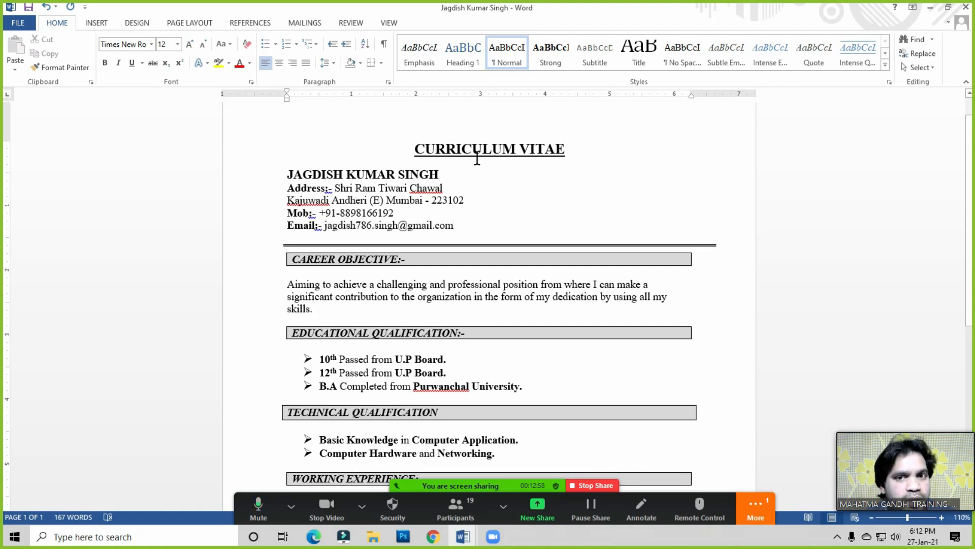
left_click(460, 182)
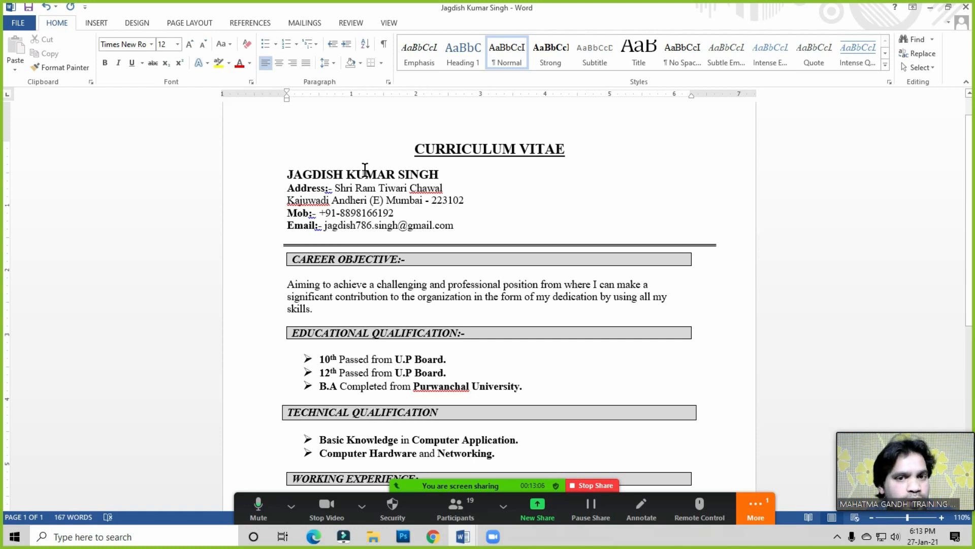
scroll(368, 180, "down", 1)
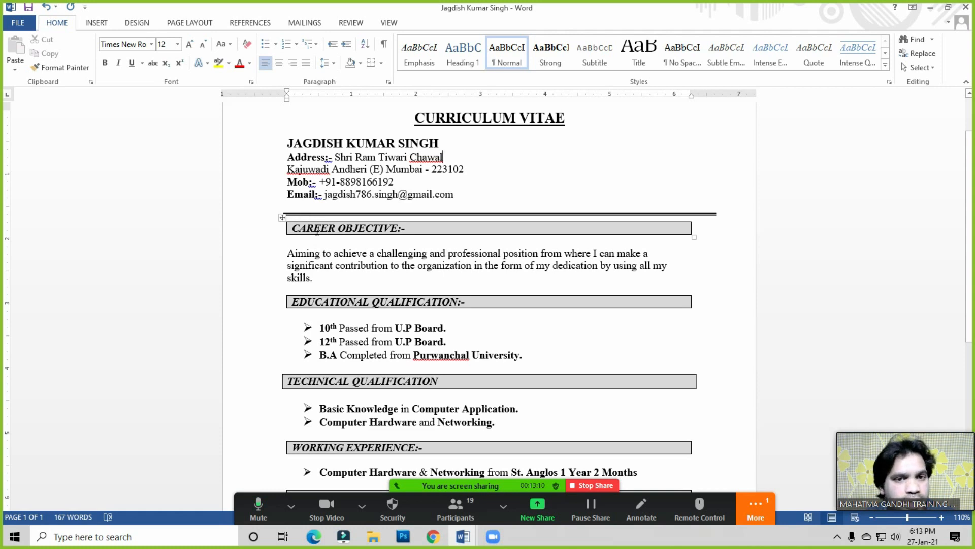
left_click(419, 231)
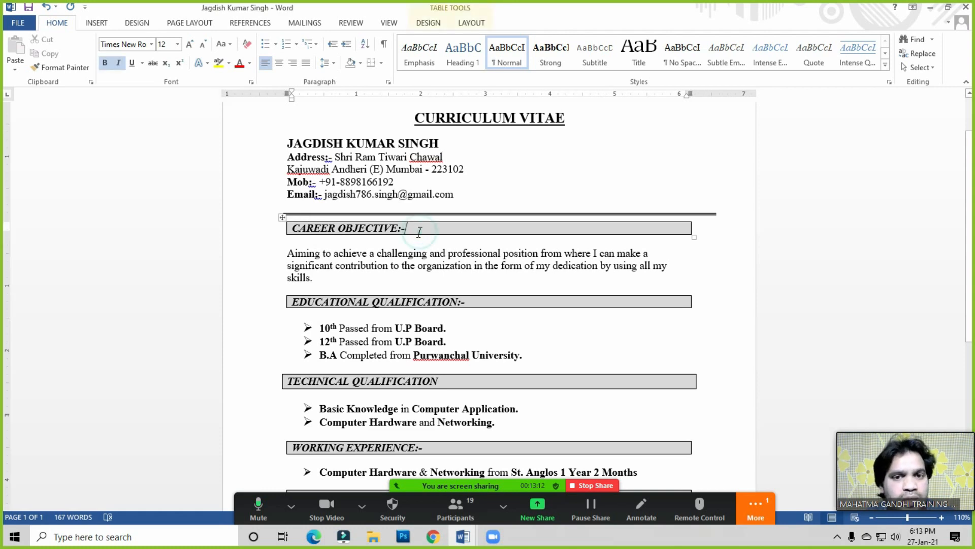
left_click(410, 260)
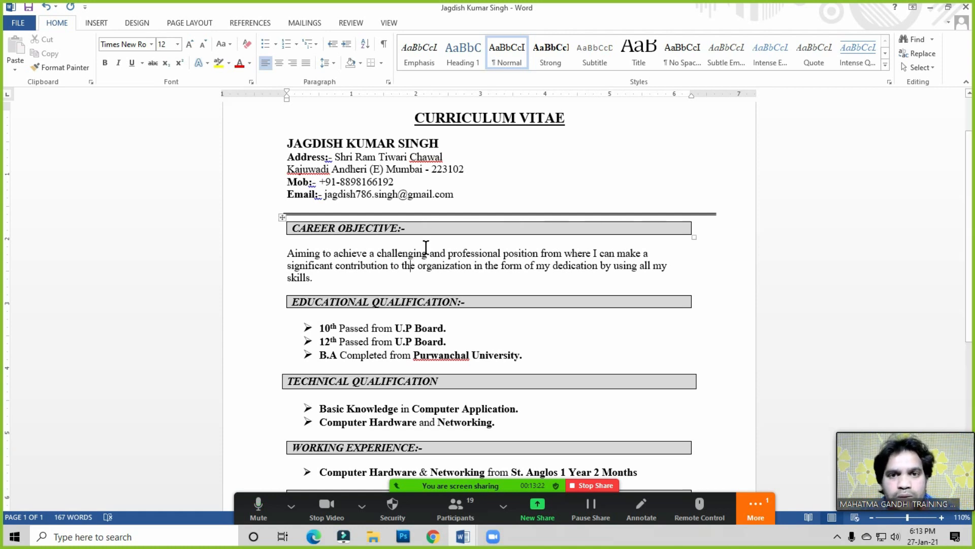
scroll(467, 354, "down", 5)
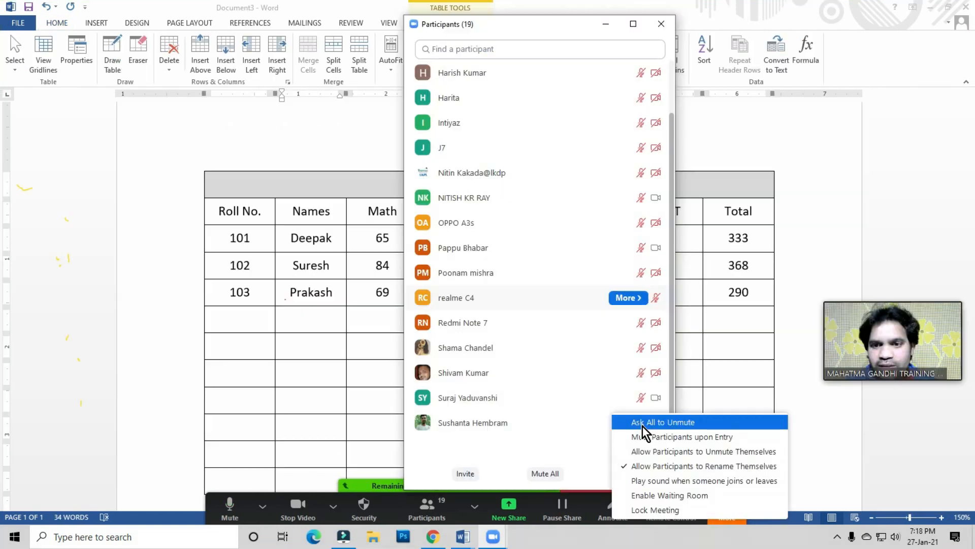
- Ask all Zoom meeting participants to unmute, and close the participants list to return to the marksheet table
left_click(642, 426)
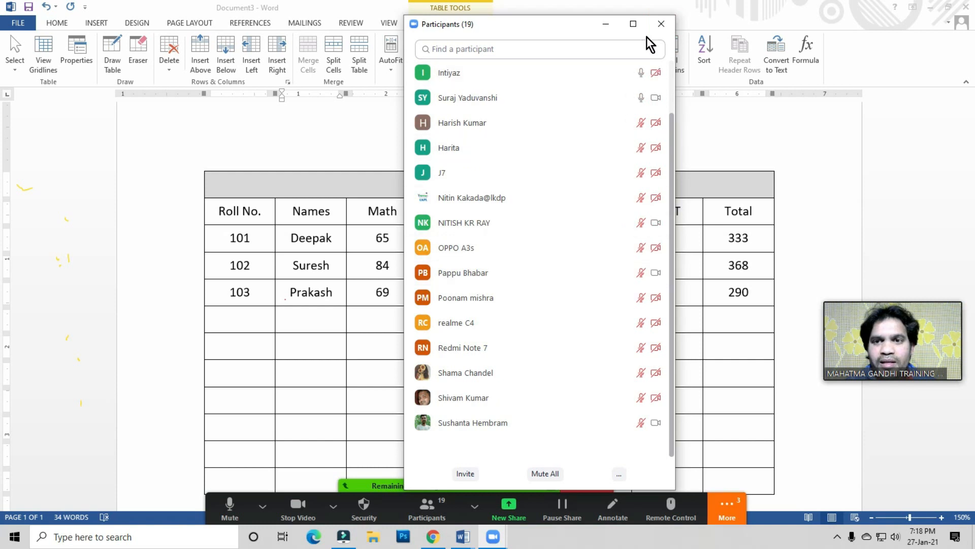
left_click(661, 23)
left_click(458, 292)
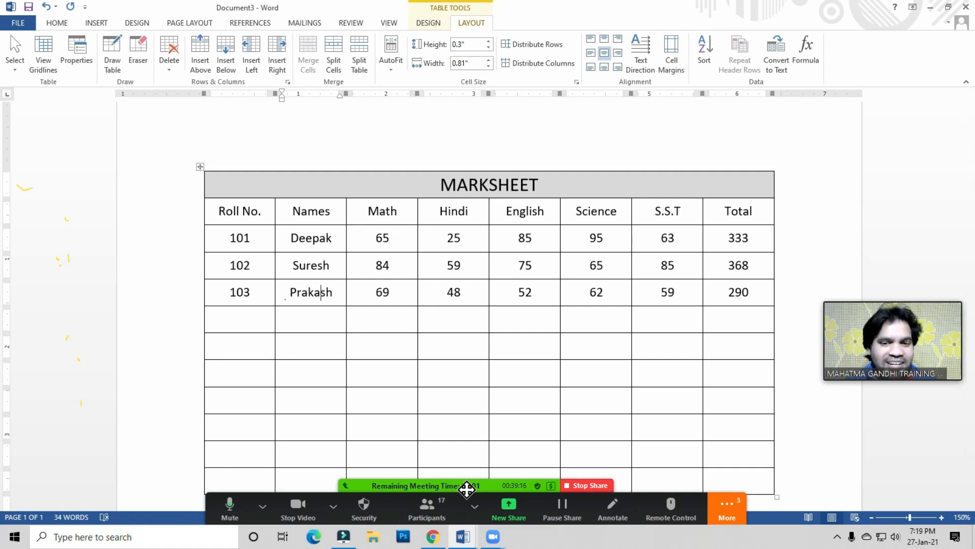
- Stop sharing the screen and end the Zoom meeting
left_click(583, 486)
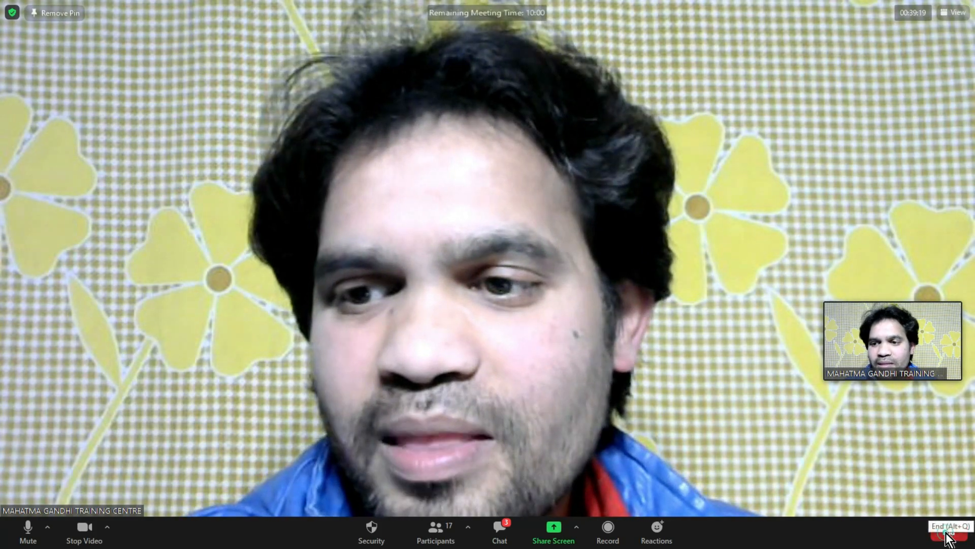
left_click(947, 534)
left_click(868, 464)
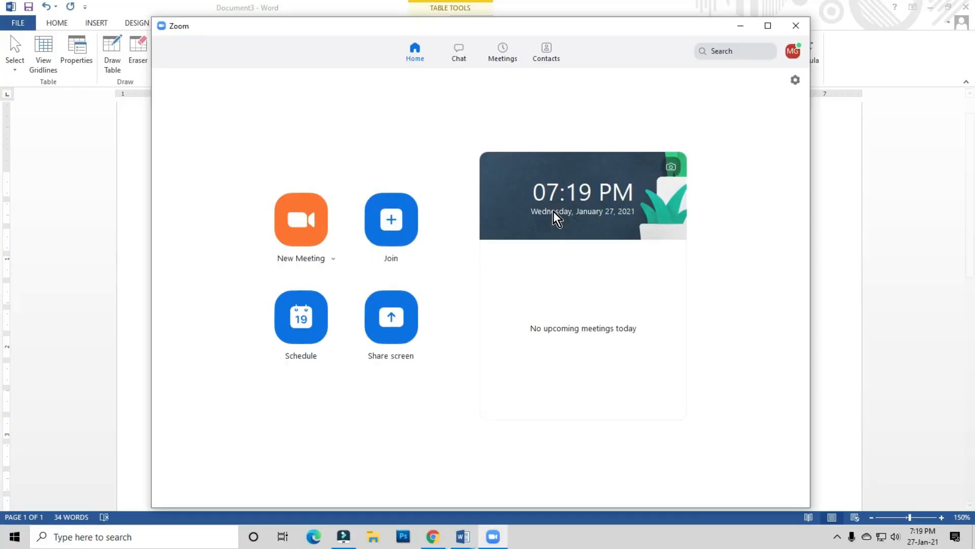